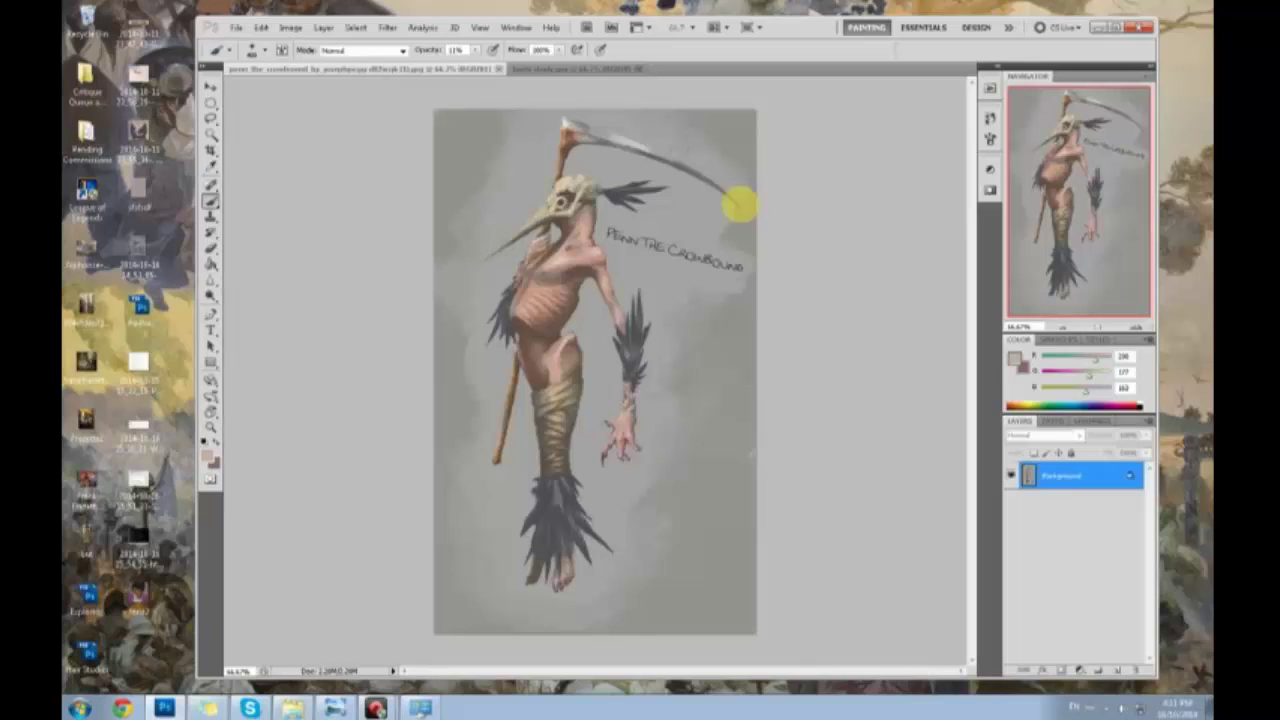
# Add a new layer above the background and set its blend mode to Color
pyautogui.click(1120, 669)
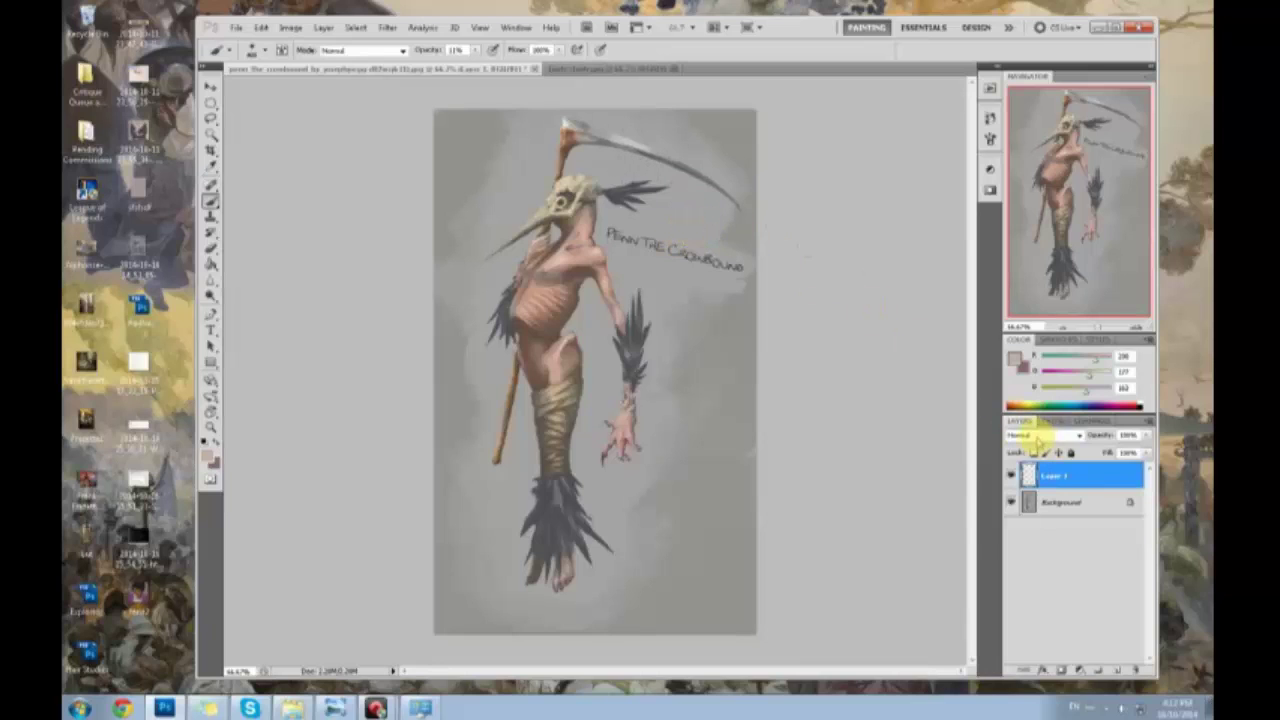
pyautogui.click(1040, 437)
pyautogui.click(1014, 414)
# Tint the figure's pink skin with a muted grey-green on the new layer, and flatten it into the background
pyautogui.click(1014, 357)
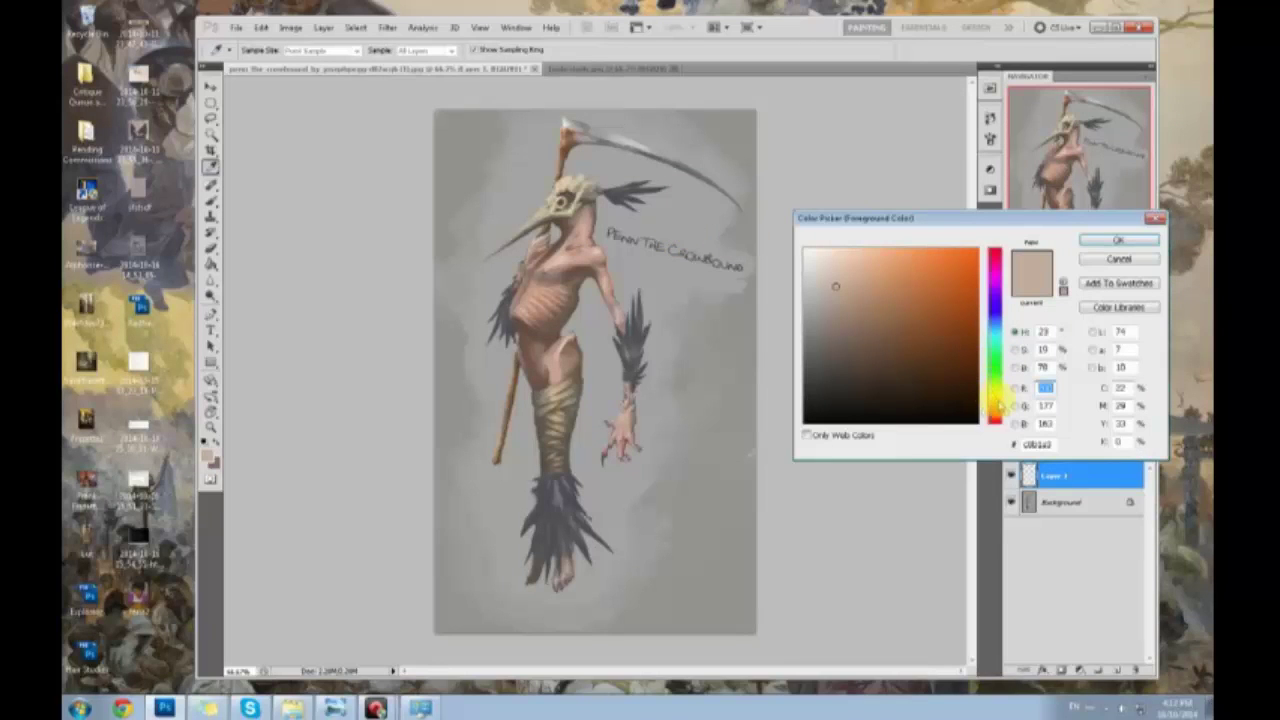
pyautogui.moveTo(995, 410); pyautogui.dragTo(990, 380)
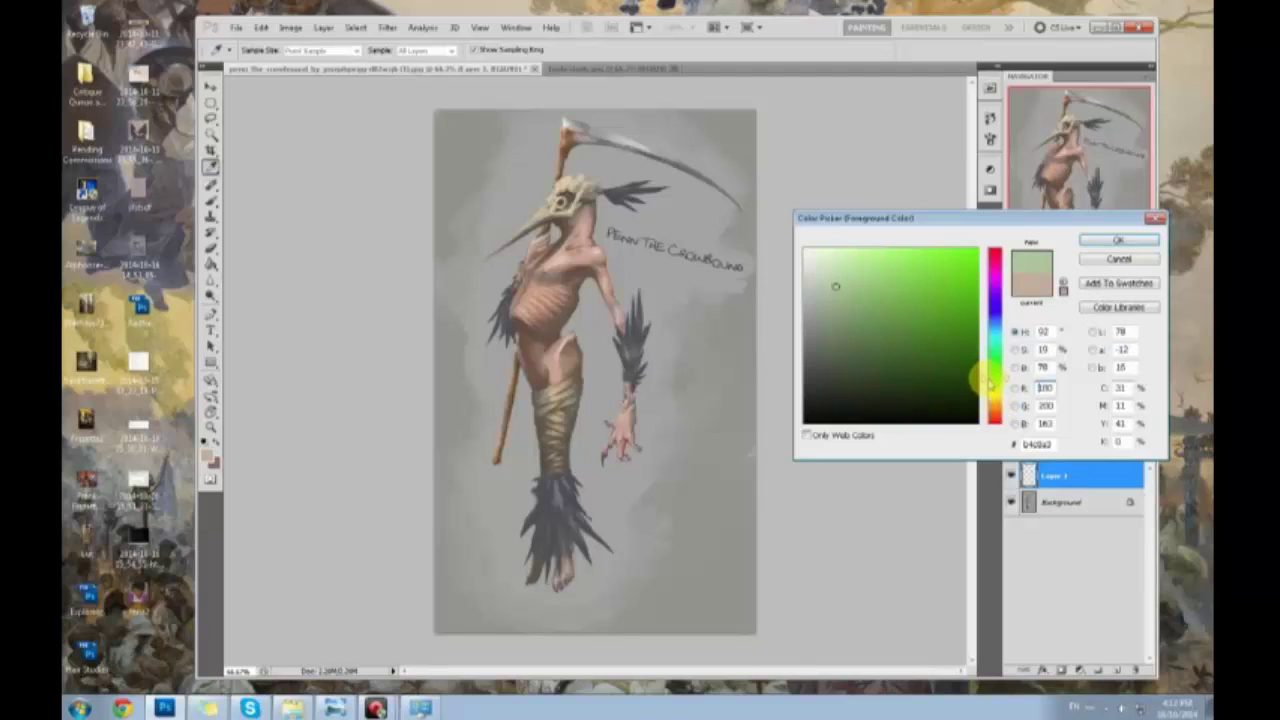
pyautogui.moveTo(820, 360); pyautogui.dragTo(829, 317)
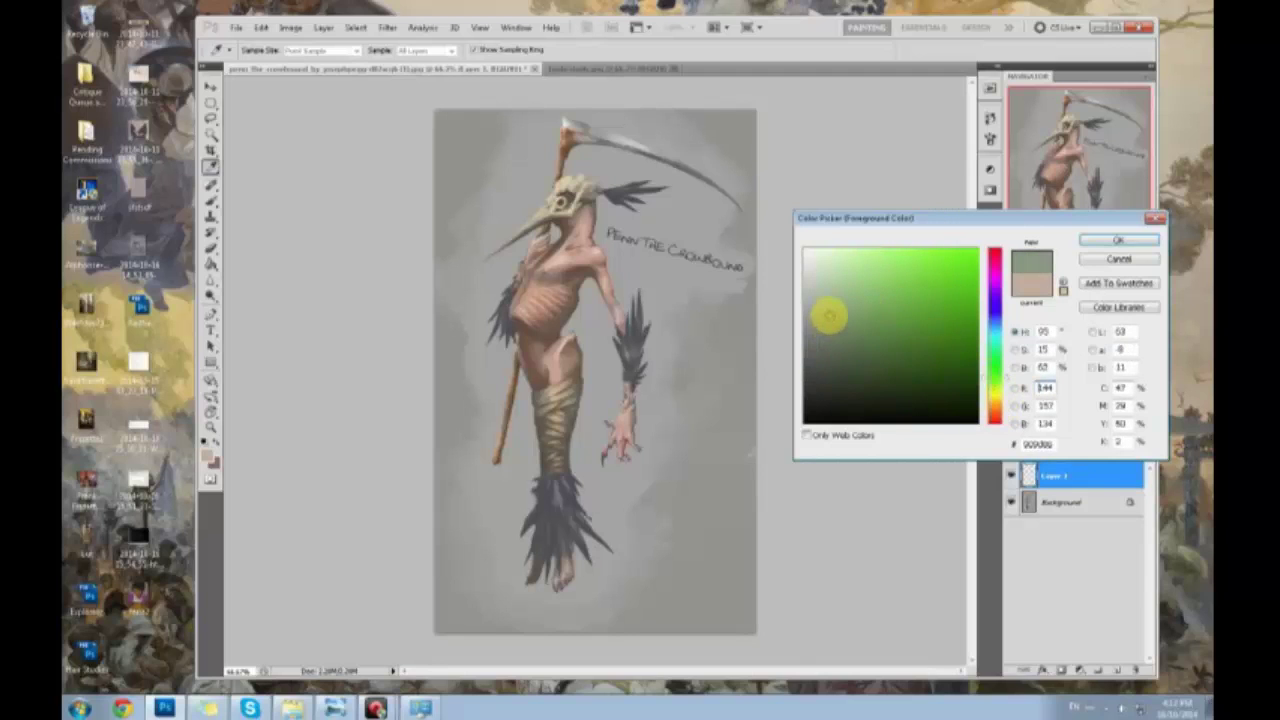
pyautogui.click(1115, 240)
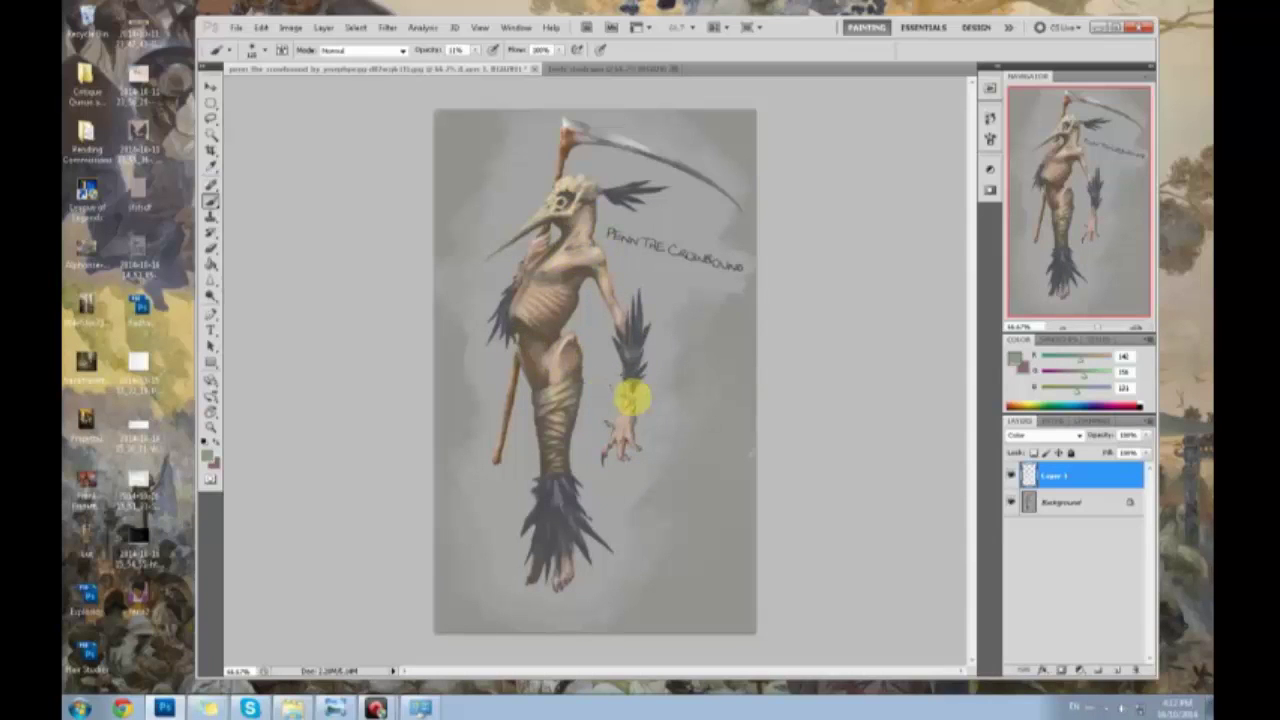
pyautogui.rightClick(1064, 484)
pyautogui.click(1097, 440)
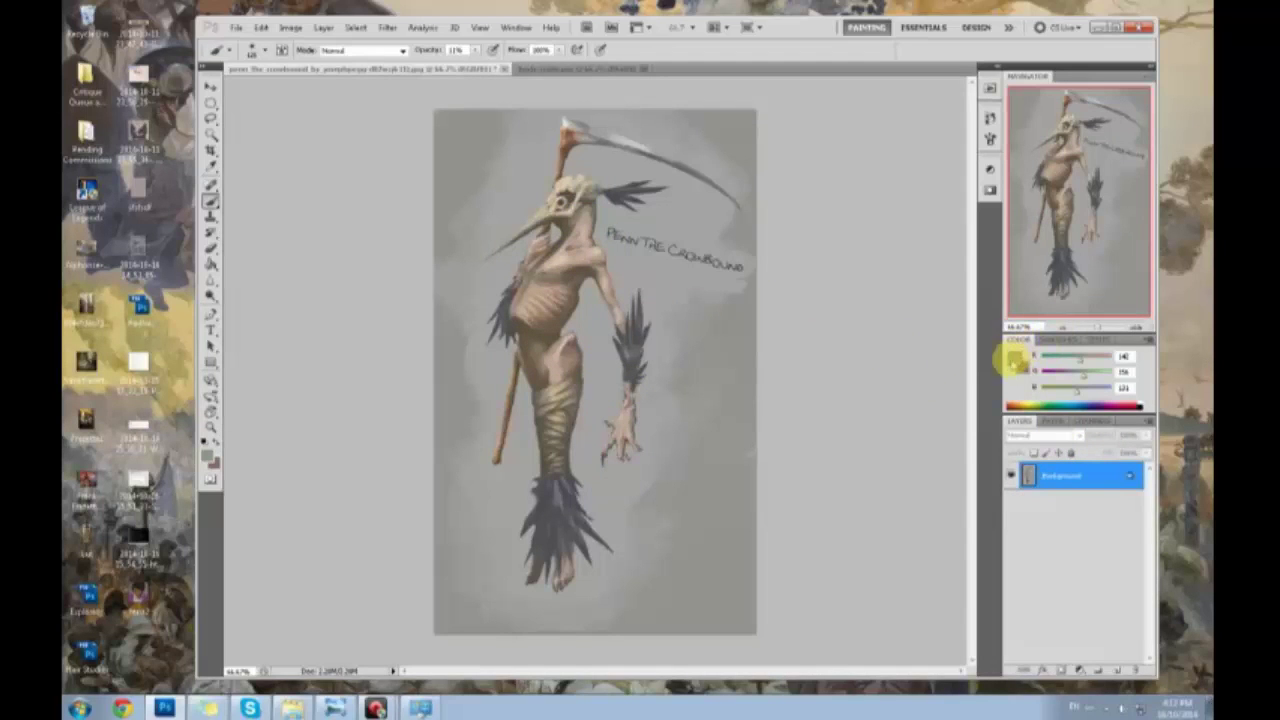
# Sample a light skin tone from the figure's upper chest and maximize the application window
pyautogui.keyDown('alt'); pyautogui.click(561, 262); pyautogui.keyUp('alt')
pyautogui.rightClick(566, 260)
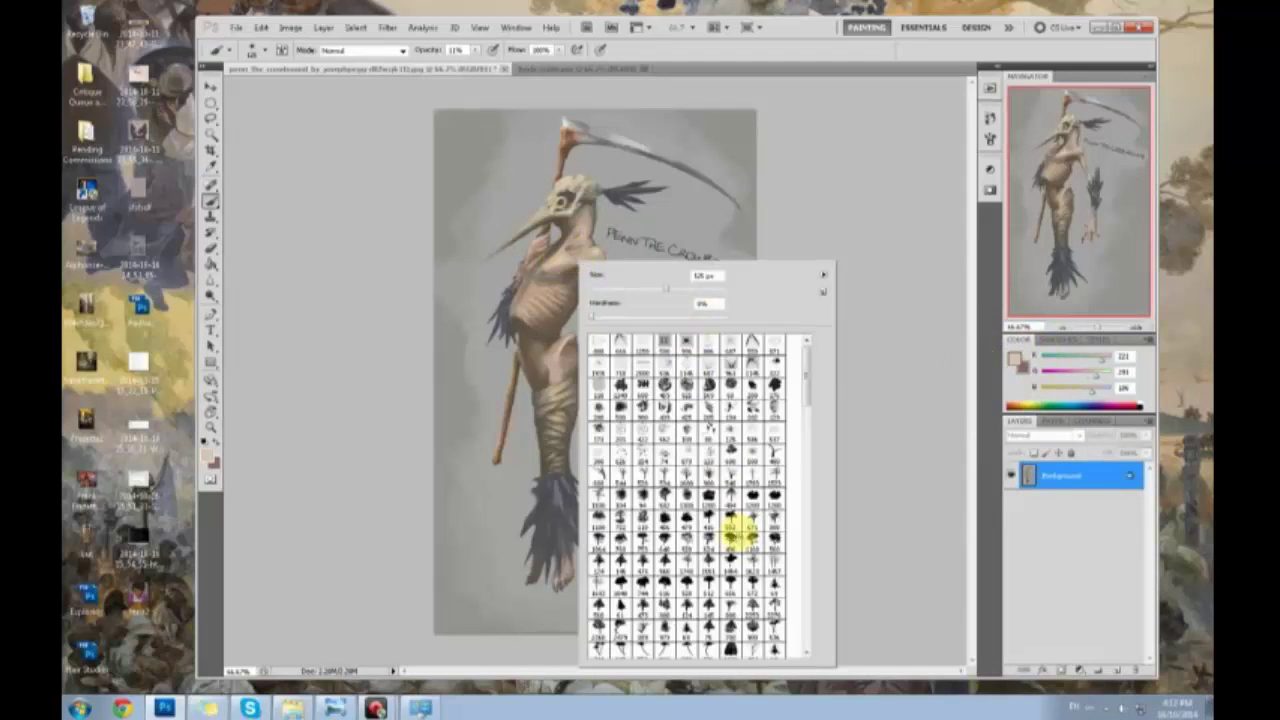
pyautogui.click(882, 357)
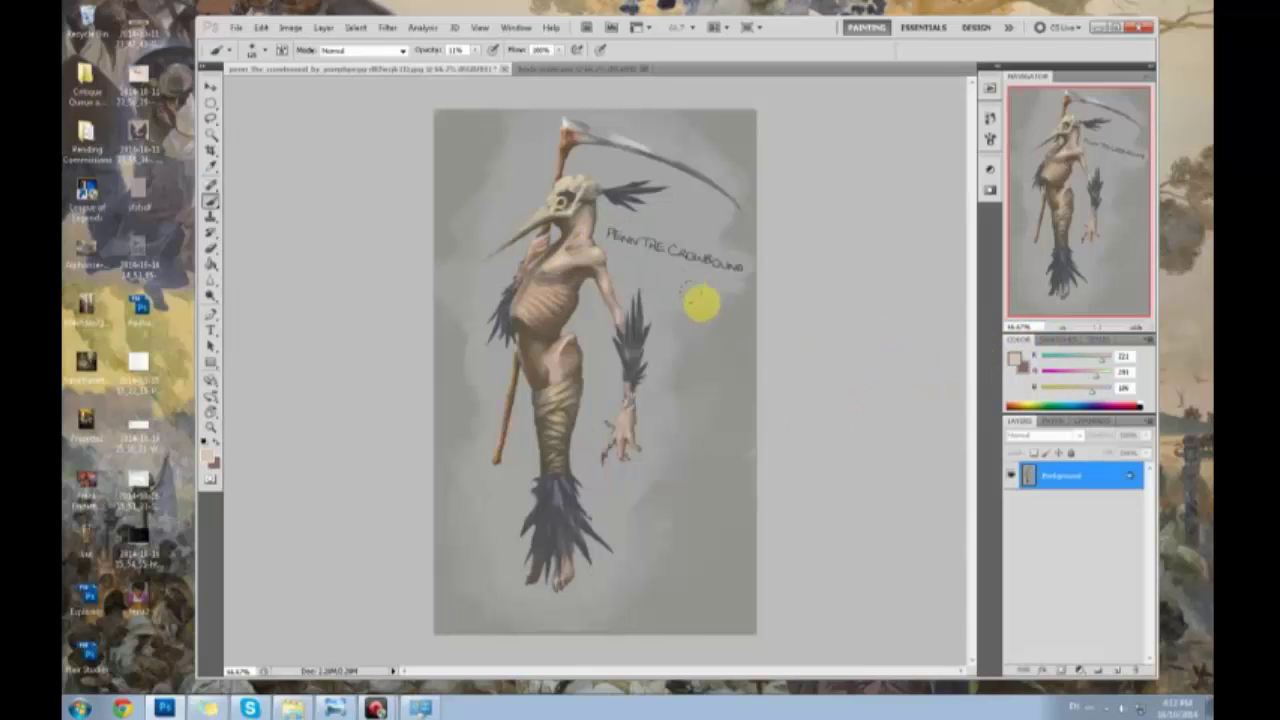
pyautogui.doubleClick(813, 37)
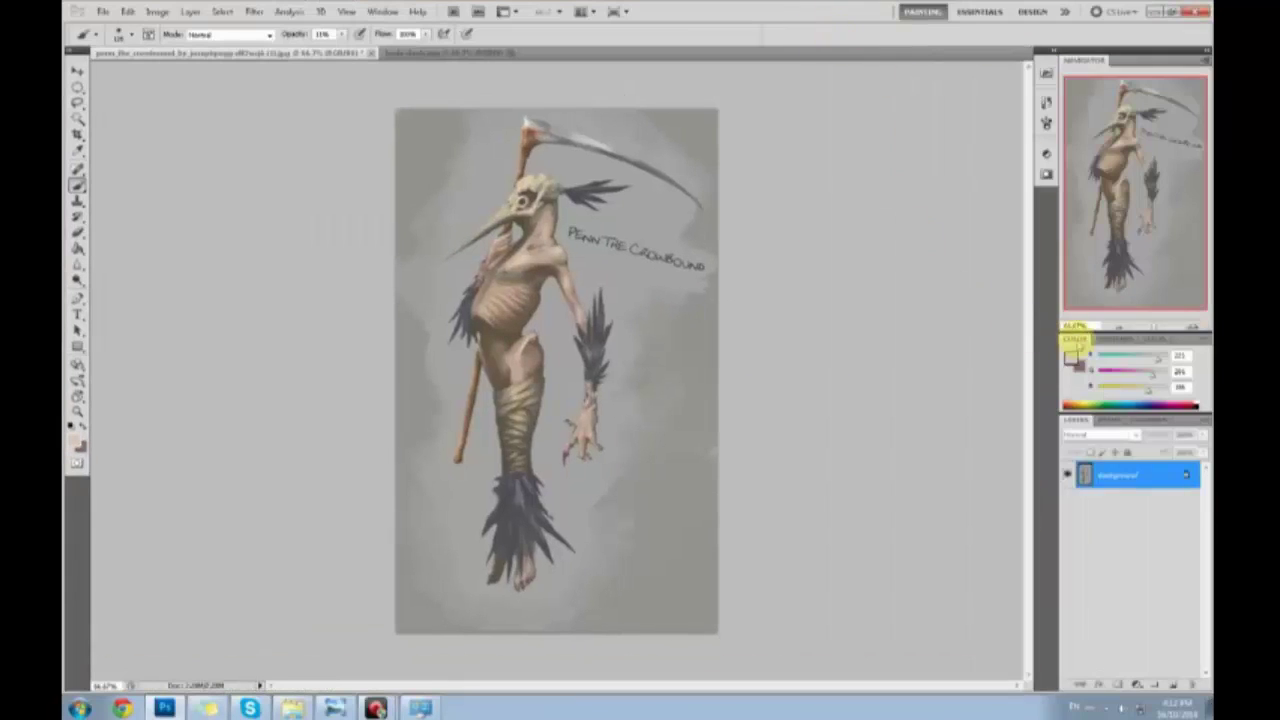
# Shift the foreground colour to a light warm beige, #dbc7b2, and return to the Brush tool
pyautogui.click(1073, 345)
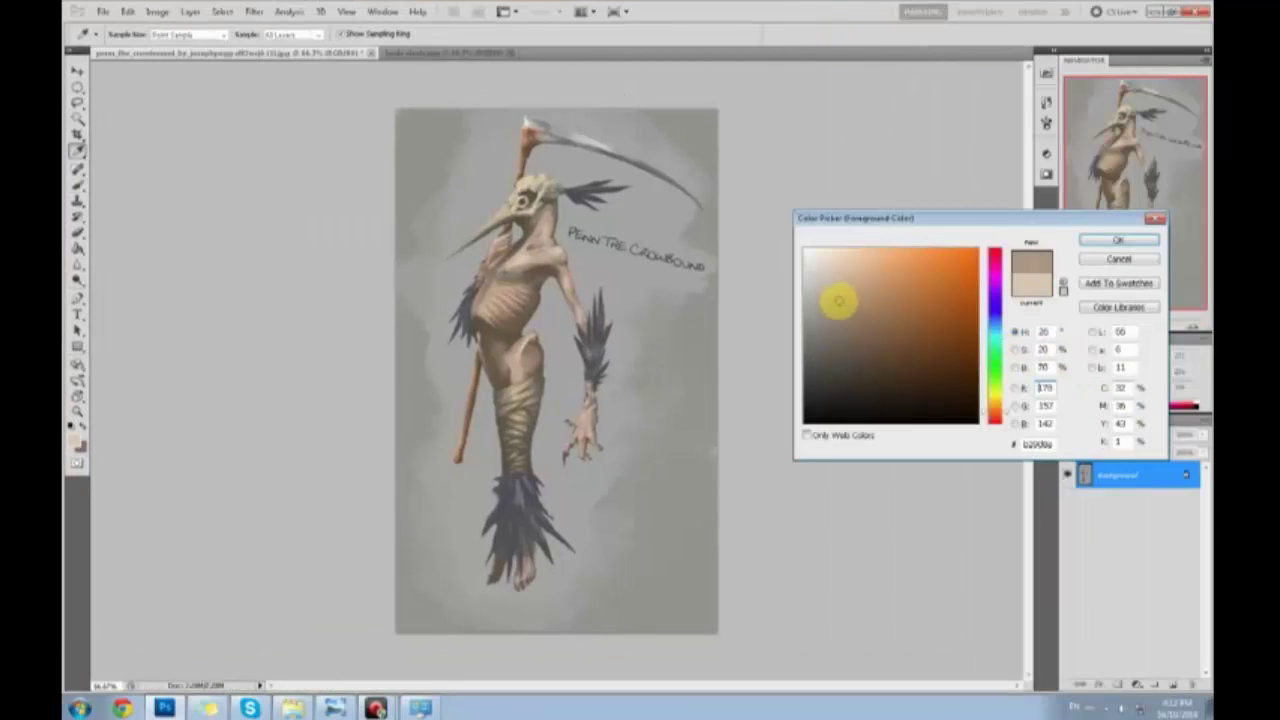
pyautogui.moveTo(838, 300); pyautogui.dragTo(838, 291)
pyautogui.click(997, 414)
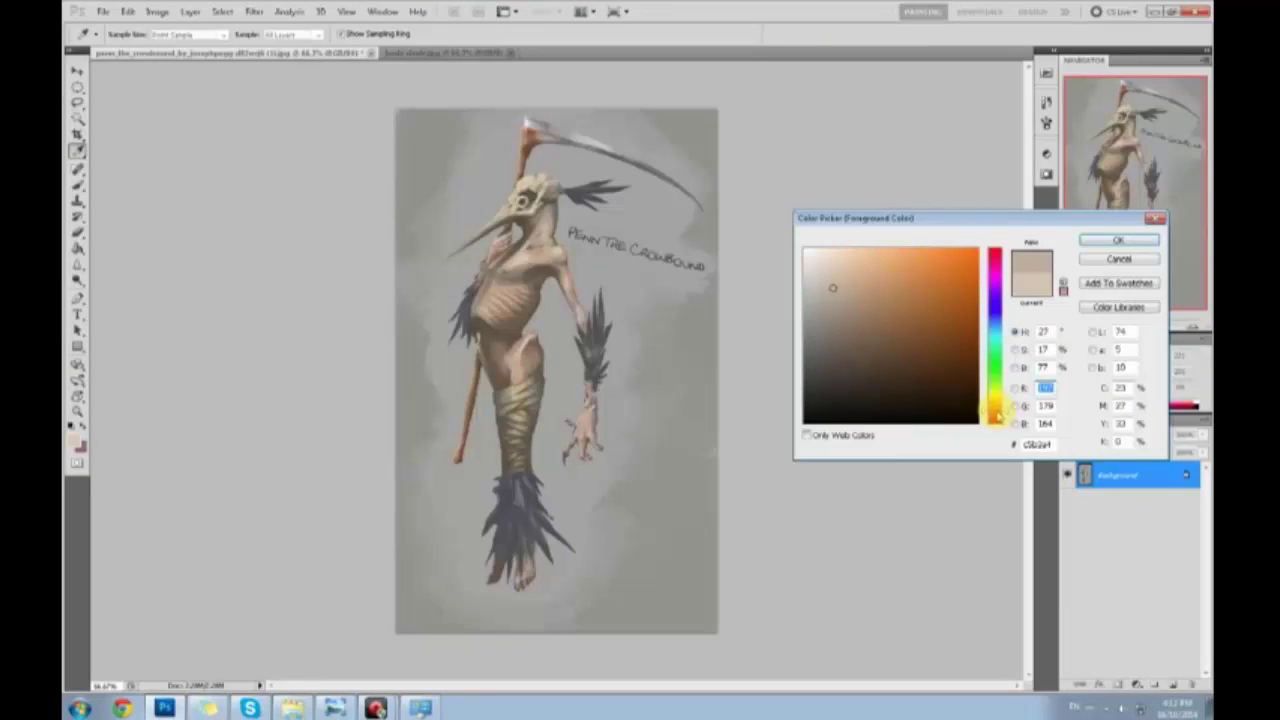
pyautogui.moveTo(846, 294); pyautogui.dragTo(840, 281)
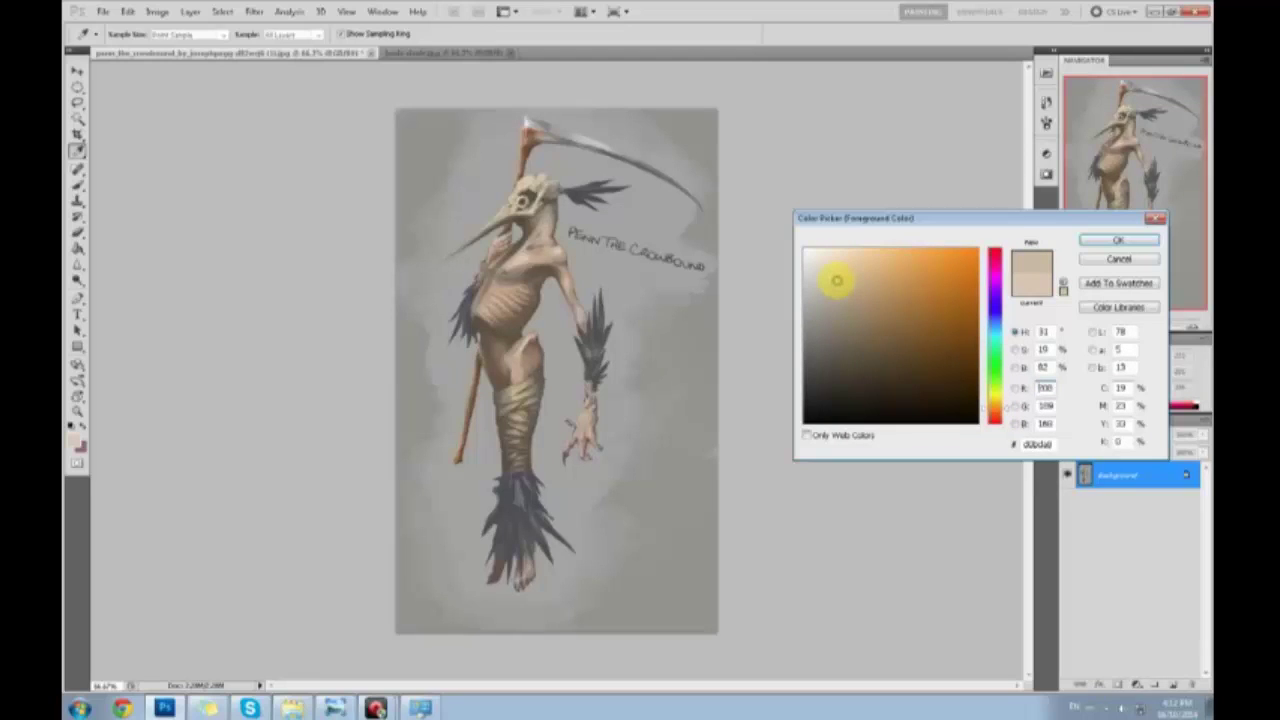
pyautogui.moveTo(830, 288); pyautogui.dragTo(830, 279)
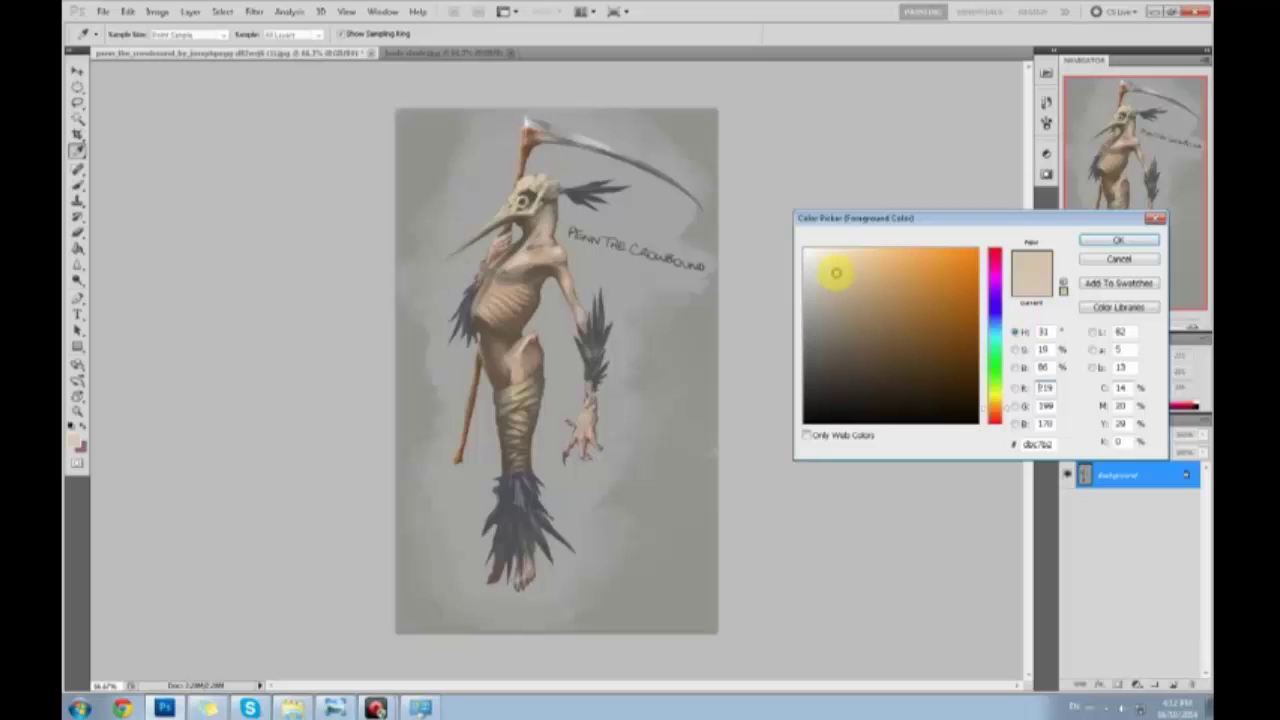
pyautogui.click(1088, 243)
pyautogui.press('b')
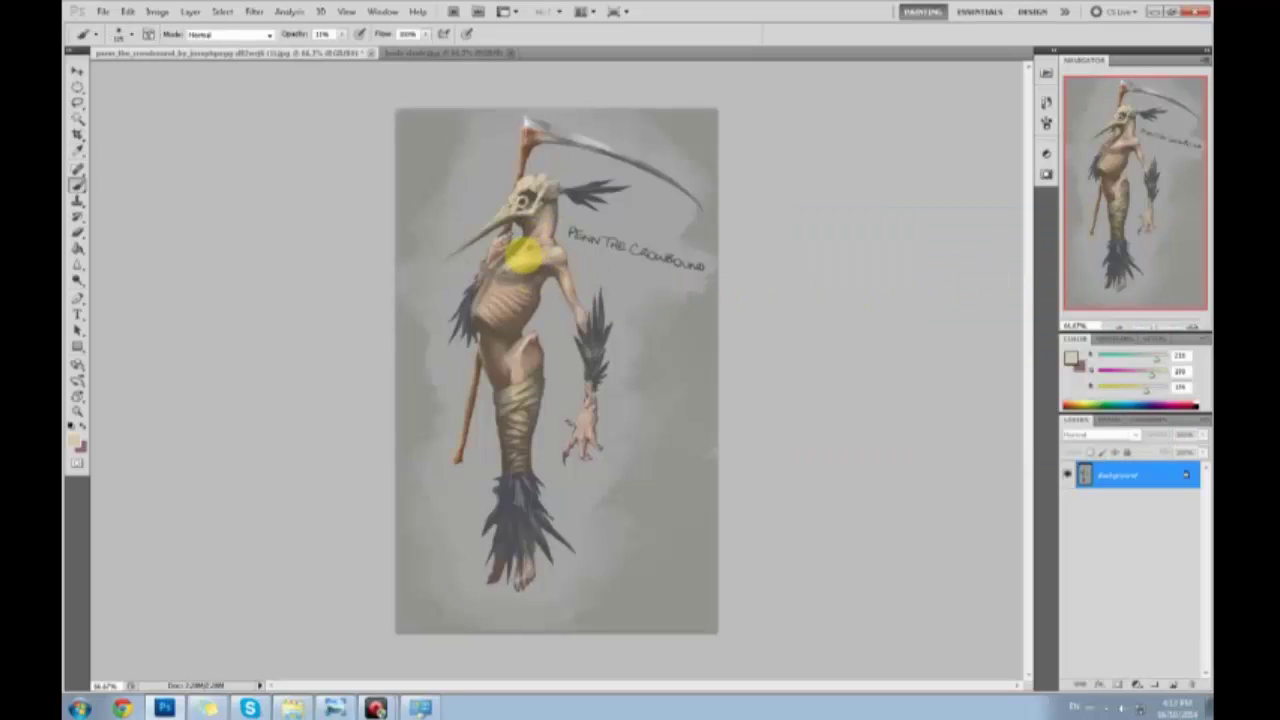
# Paint soft beige light over the figure's neck, shoulder and ribcage, reducing the brush size and raising its opacity
pyautogui.moveTo(527, 258)
pyautogui.mouseDown()
pyautogui.moveTo(516, 263)
pyautogui.moveTo(549, 241)
pyautogui.mouseUp()
pyautogui.click(342, 35)
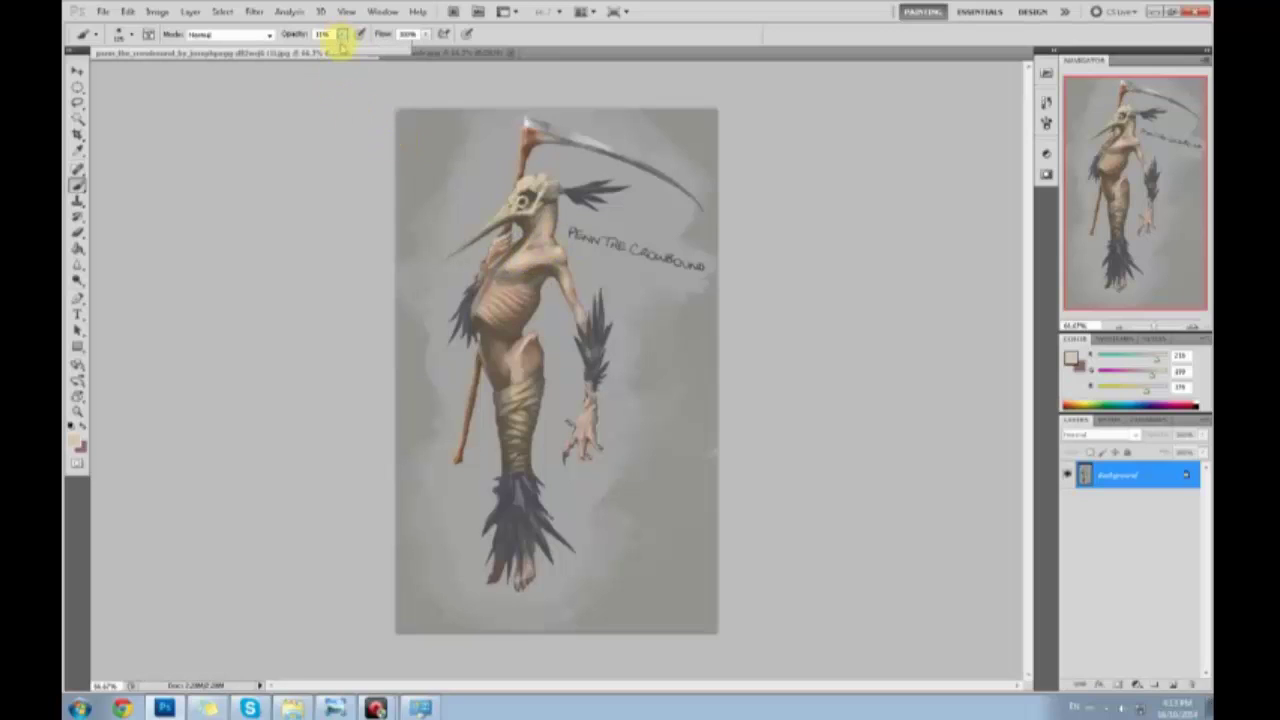
pyautogui.click(486, 181)
pyautogui.press('[')
pyautogui.press('[')
pyautogui.press('[')
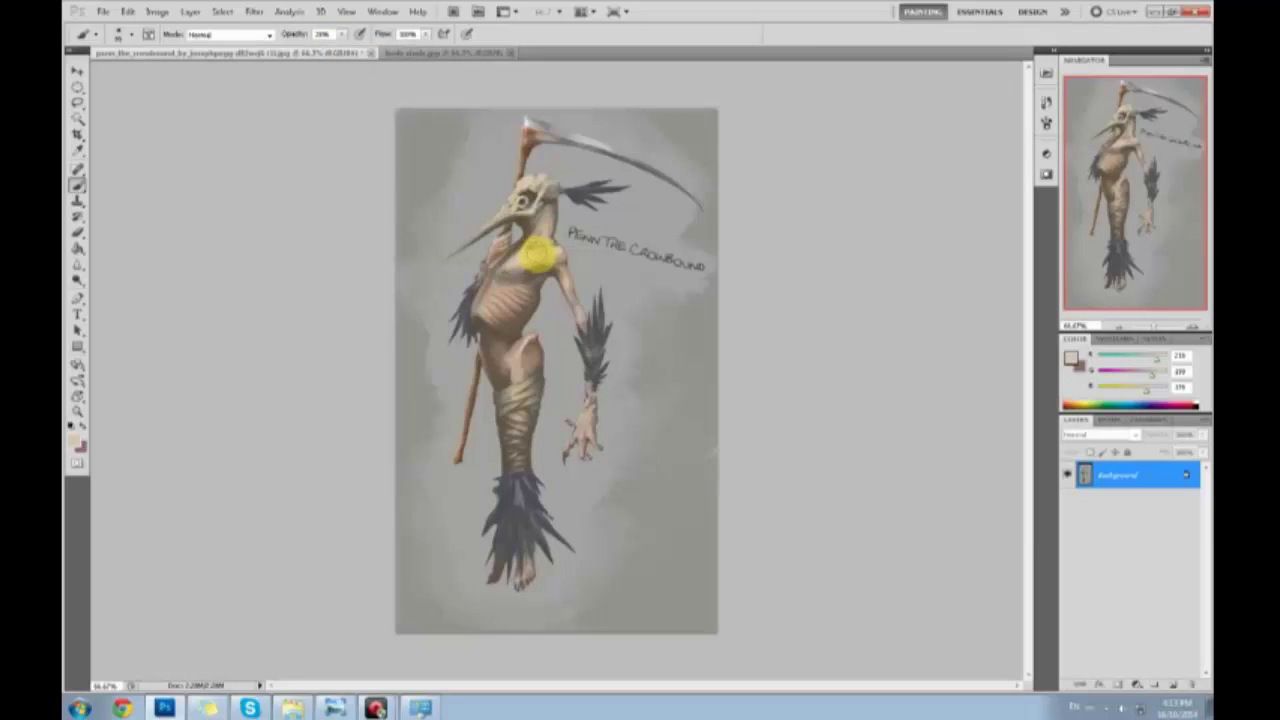
pyautogui.moveTo(527, 263)
pyautogui.mouseDown()
pyautogui.moveTo(520, 255)
pyautogui.moveTo(552, 240)
pyautogui.mouseUp()
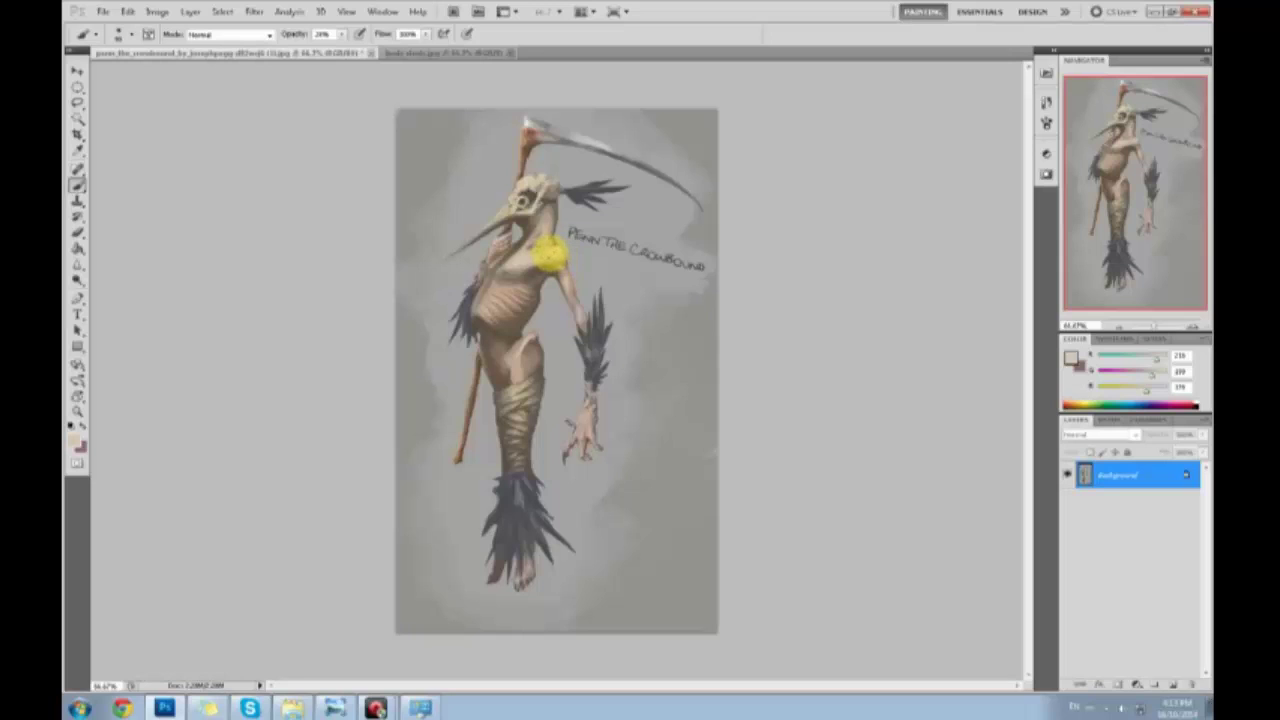
pyautogui.moveTo(550, 253)
pyautogui.mouseDown()
pyautogui.moveTo(471, 294)
pyautogui.moveTo(493, 288)
pyautogui.mouseUp()
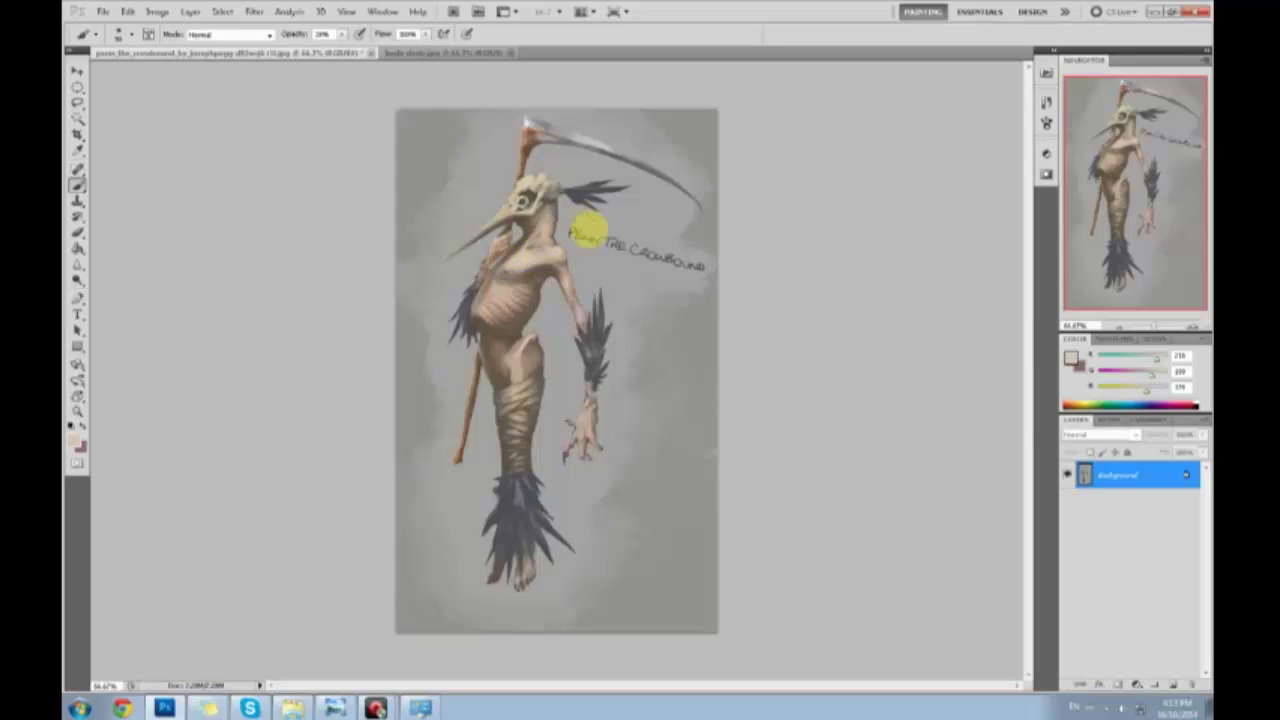
pyautogui.moveTo(540, 255)
pyautogui.mouseDown()
pyautogui.moveTo(566, 285)
pyautogui.moveTo(586, 440)
pyautogui.moveTo(569, 453)
pyautogui.moveTo(594, 445)
pyautogui.moveTo(567, 428)
pyautogui.moveTo(509, 503)
pyautogui.moveTo(529, 582)
pyautogui.moveTo(517, 581)
pyautogui.moveTo(512, 465)
pyautogui.moveTo(540, 260)
pyautogui.moveTo(524, 207)
pyautogui.moveTo(538, 210)
pyautogui.moveTo(566, 170)
pyautogui.moveTo(549, 205)
pyautogui.moveTo(568, 177)
pyautogui.moveTo(542, 179)
pyautogui.moveTo(573, 208)
pyautogui.moveTo(524, 259)
pyautogui.moveTo(506, 343)
pyautogui.moveTo(502, 321)
pyautogui.moveTo(542, 226)
pyautogui.moveTo(551, 322)
pyautogui.moveTo(538, 490)
pyautogui.moveTo(518, 236)
pyautogui.moveTo(533, 259)
pyautogui.moveTo(551, 251)
pyautogui.moveTo(470, 291)
pyautogui.moveTo(525, 256)
pyautogui.moveTo(542, 224)
pyautogui.moveTo(532, 253)
pyautogui.moveTo(546, 212)
pyautogui.moveTo(494, 300)
pyautogui.mouseUp()
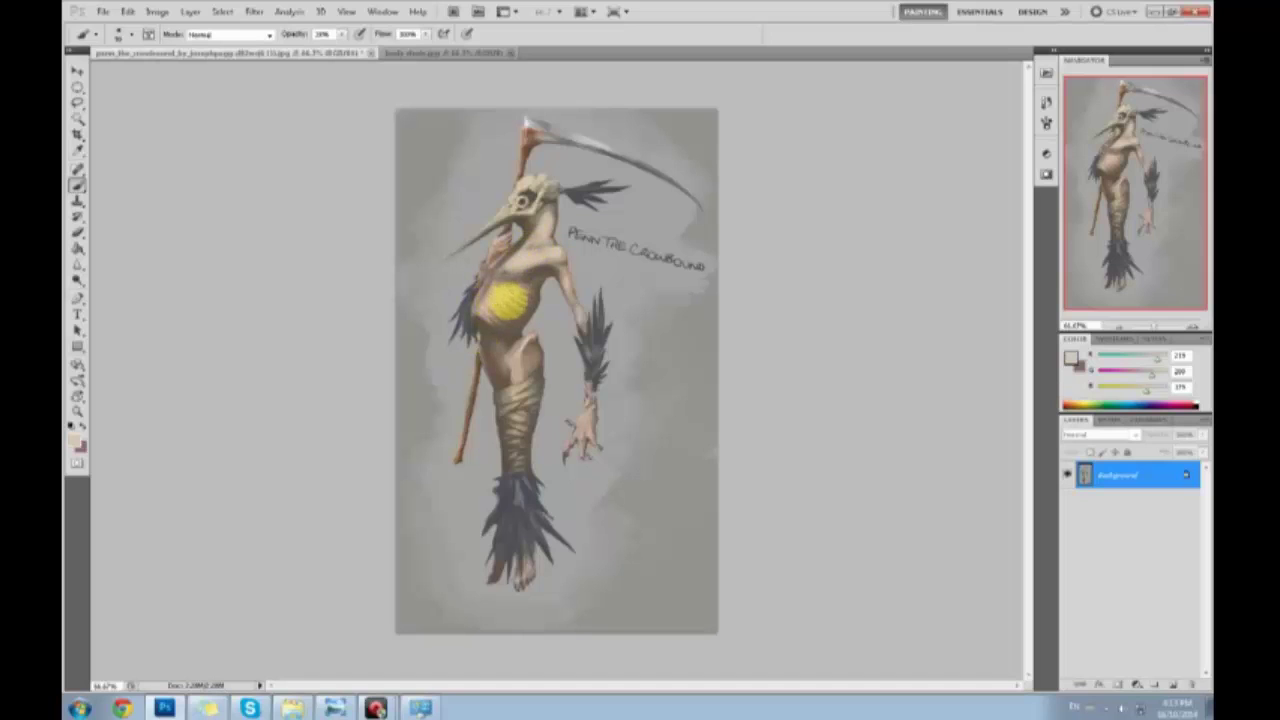
# Set the foreground colour to a pale cream, #f1e6d7, and return to the Brush tool
pyautogui.click(1071, 357)
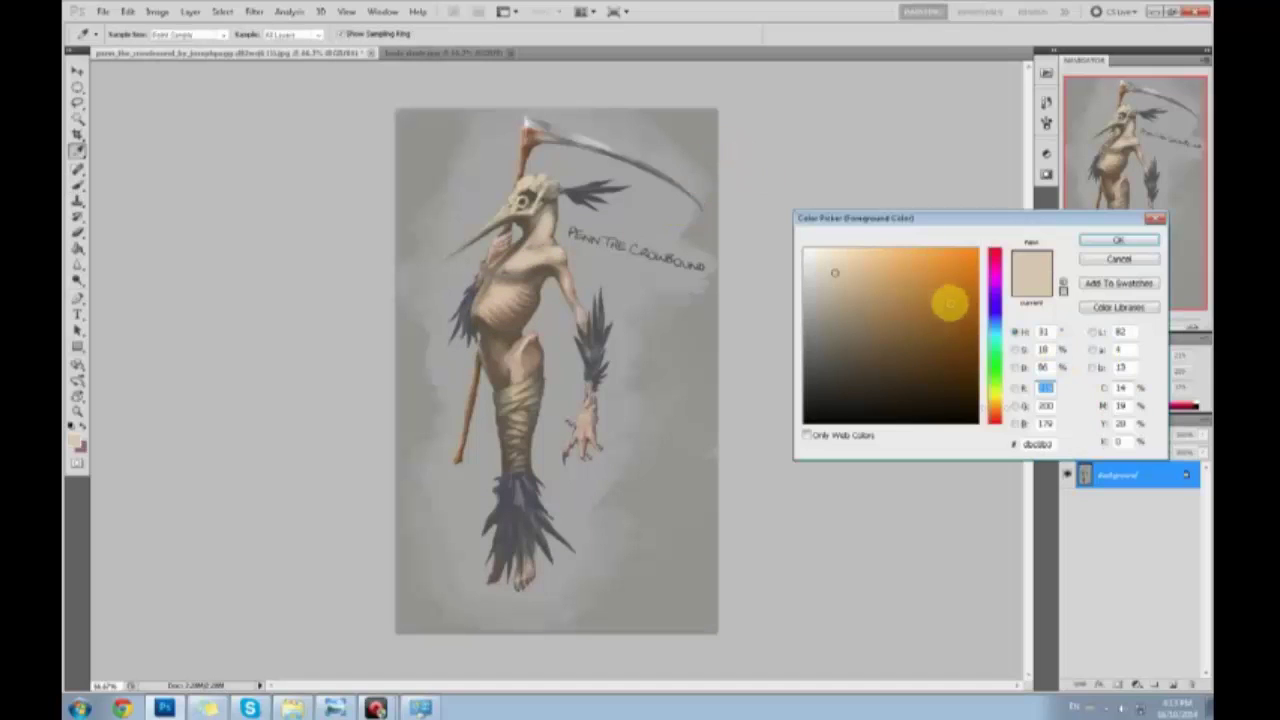
pyautogui.click(997, 409)
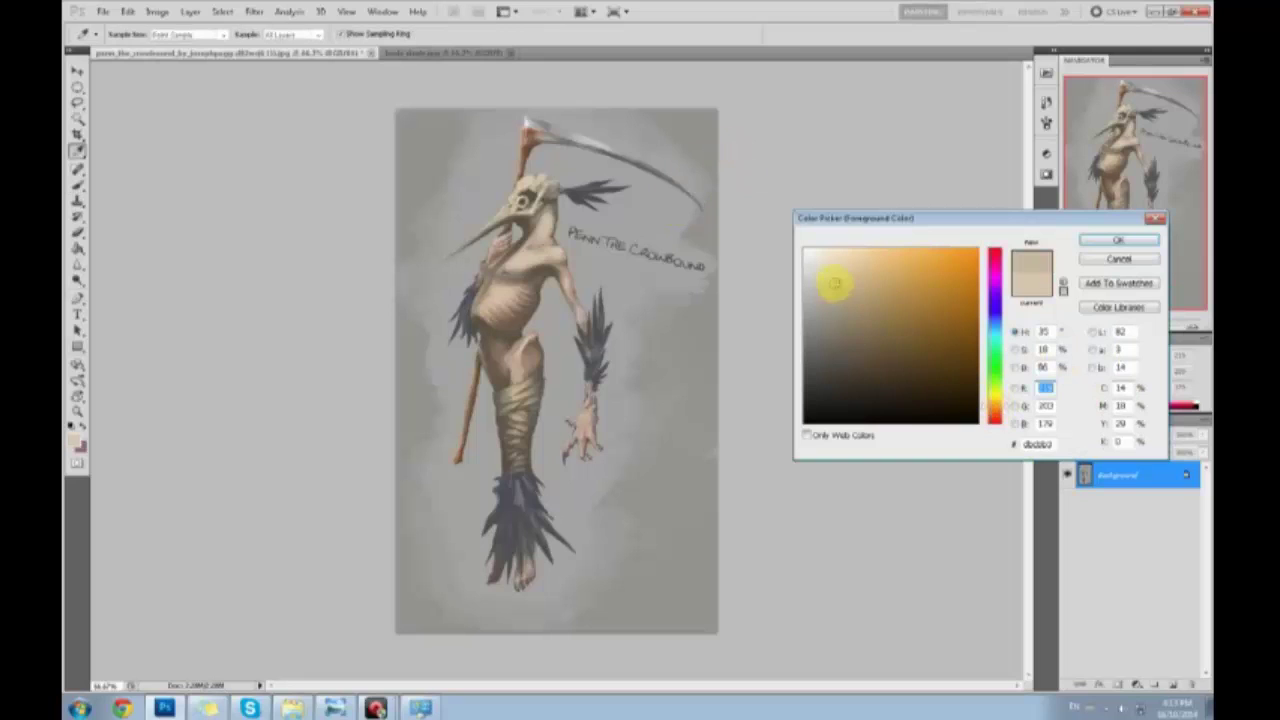
pyautogui.moveTo(829, 277)
pyautogui.mouseDown()
pyautogui.moveTo(837, 263)
pyautogui.moveTo(822, 261)
pyautogui.mouseUp()
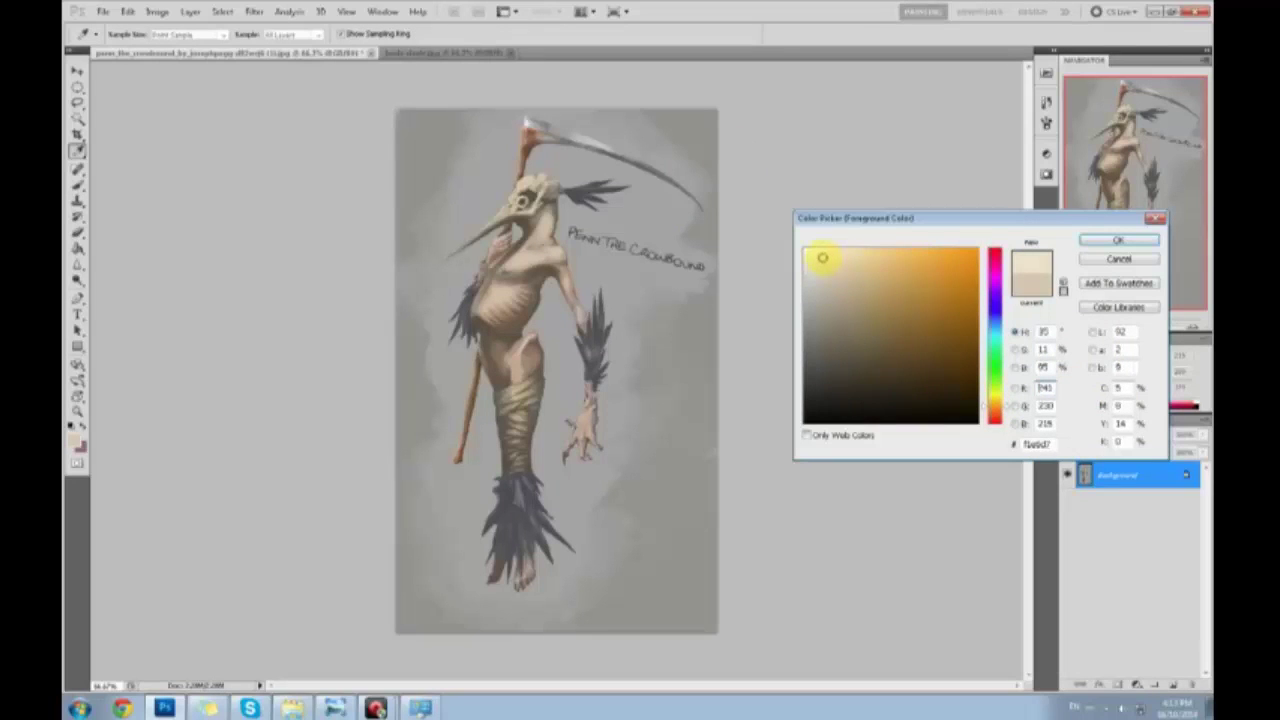
pyautogui.click(1113, 240)
pyautogui.press('b')
# Paint brighter highlights on the shoulder and upper chest with a small hard-edged brush preset at higher opacity
pyautogui.rightClick(571, 226)
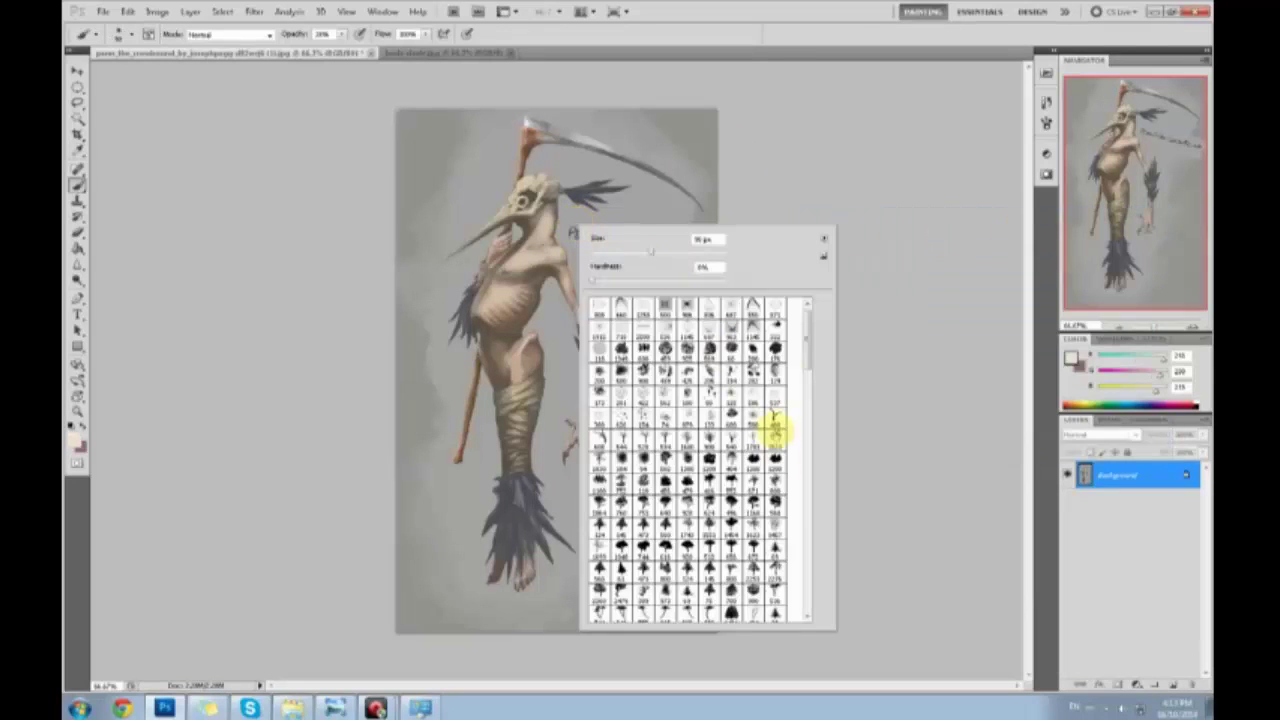
pyautogui.moveTo(806, 327); pyautogui.dragTo(808, 611)
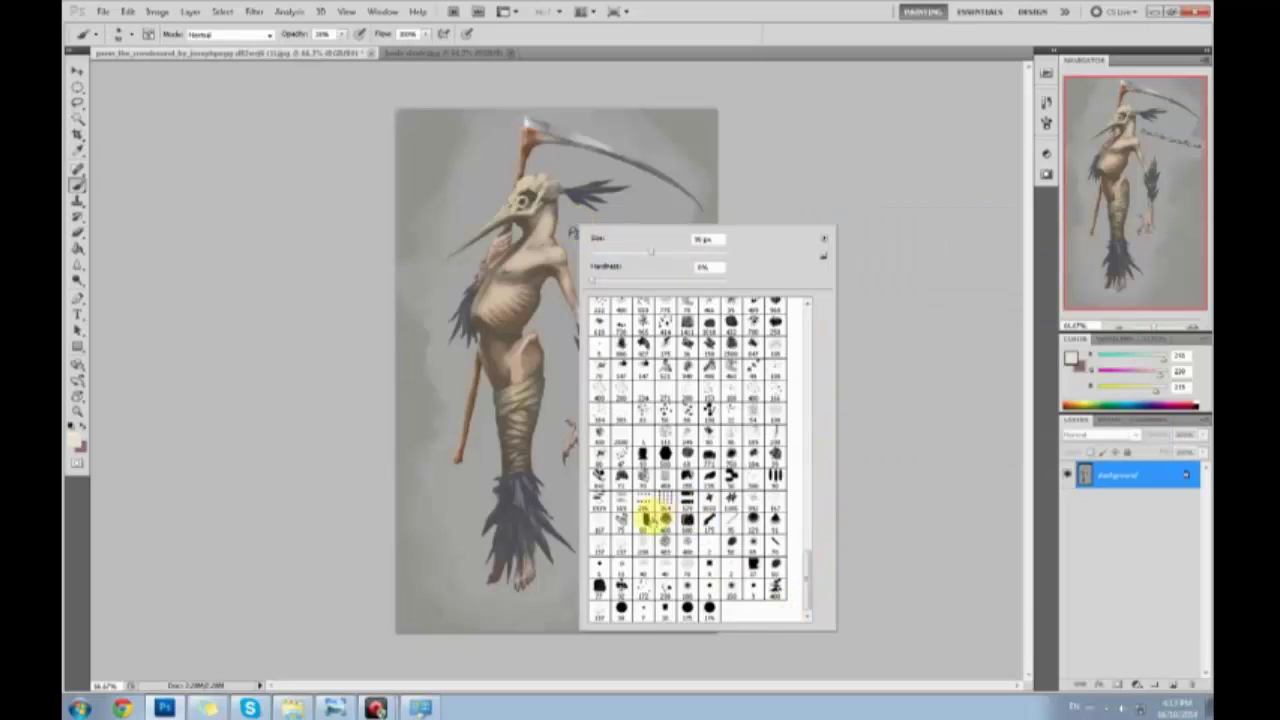
pyautogui.click(652, 517)
pyautogui.click(946, 456)
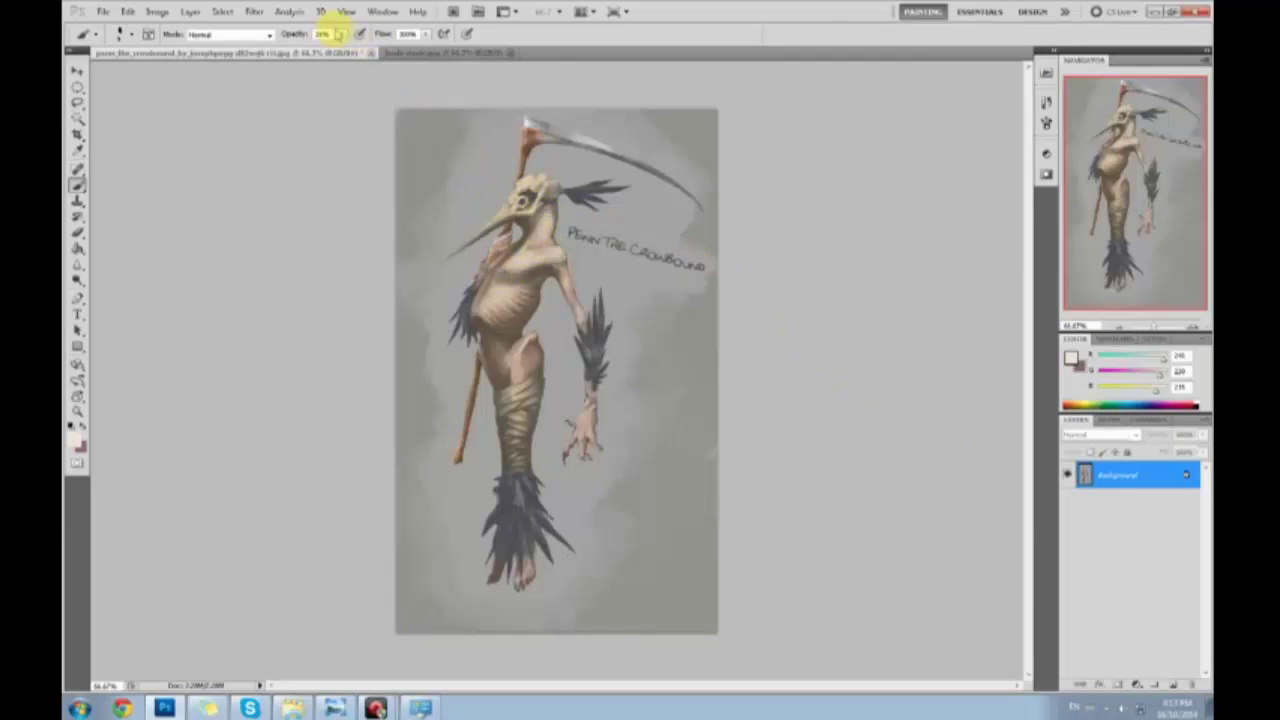
pyautogui.moveTo(356, 53); pyautogui.dragTo(367, 53)
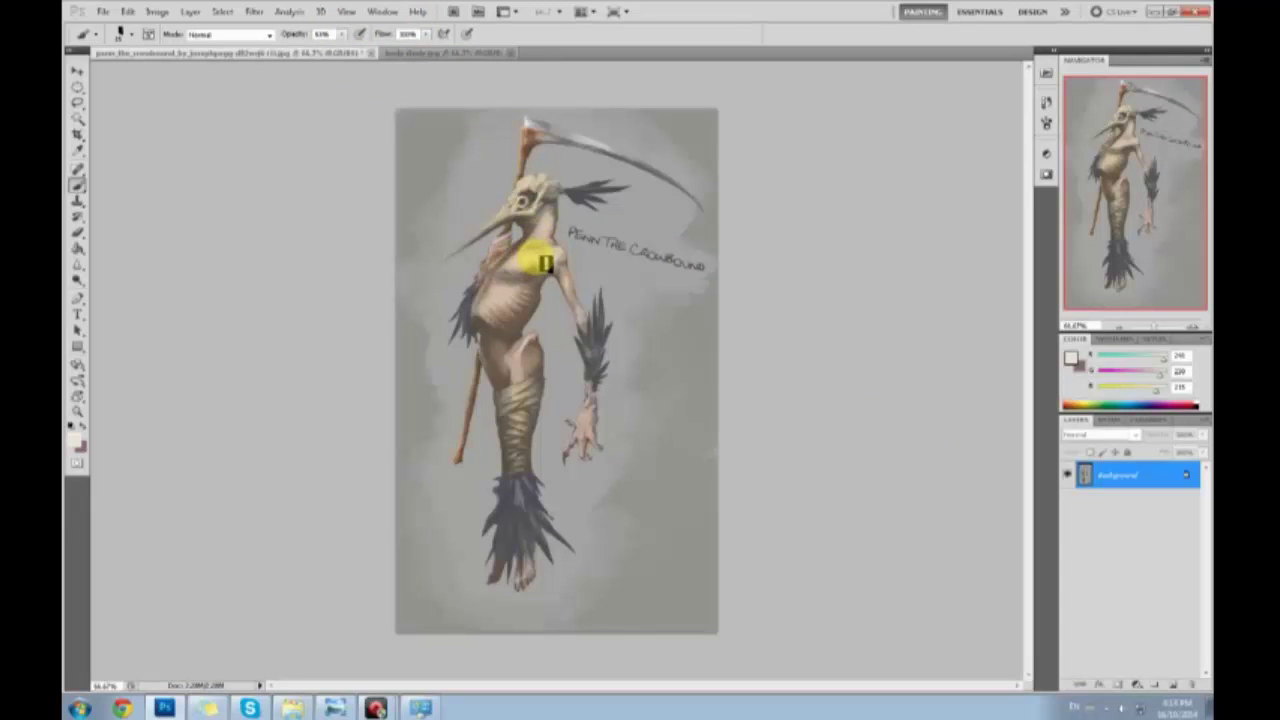
pyautogui.keyDown('alt'); pyautogui.click(527, 257); pyautogui.keyUp('alt')
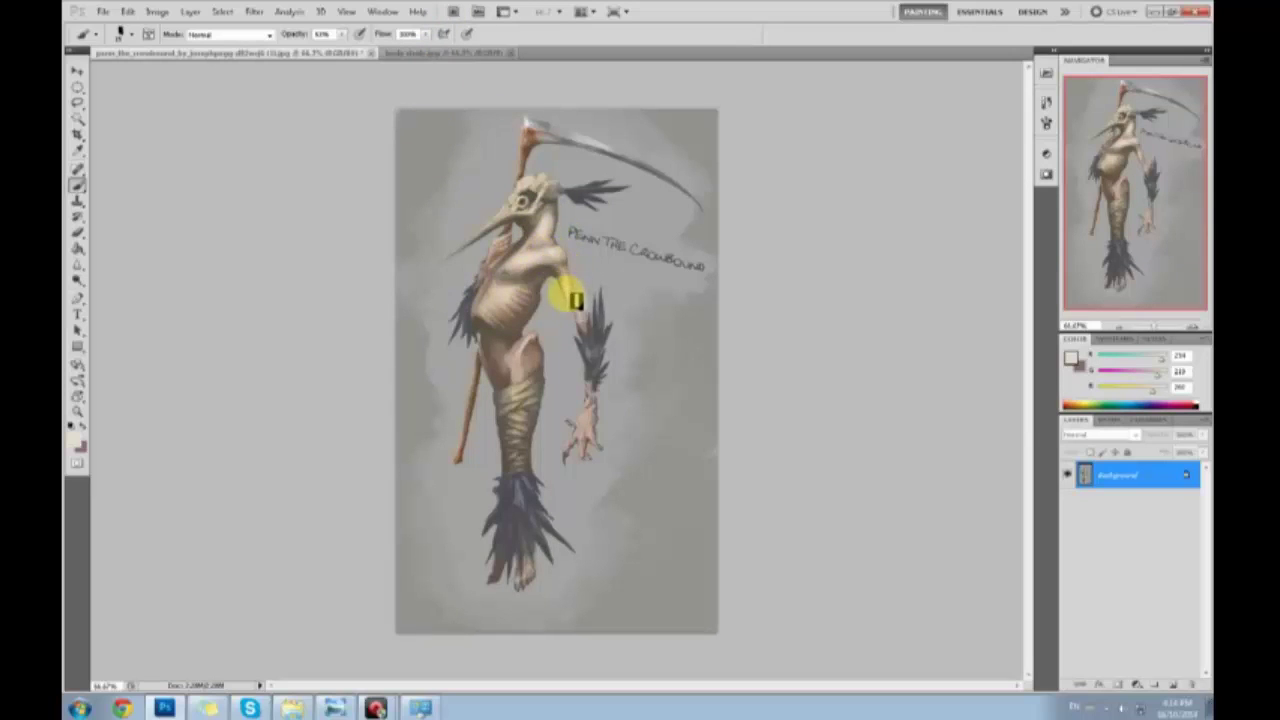
pyautogui.click(77, 118)
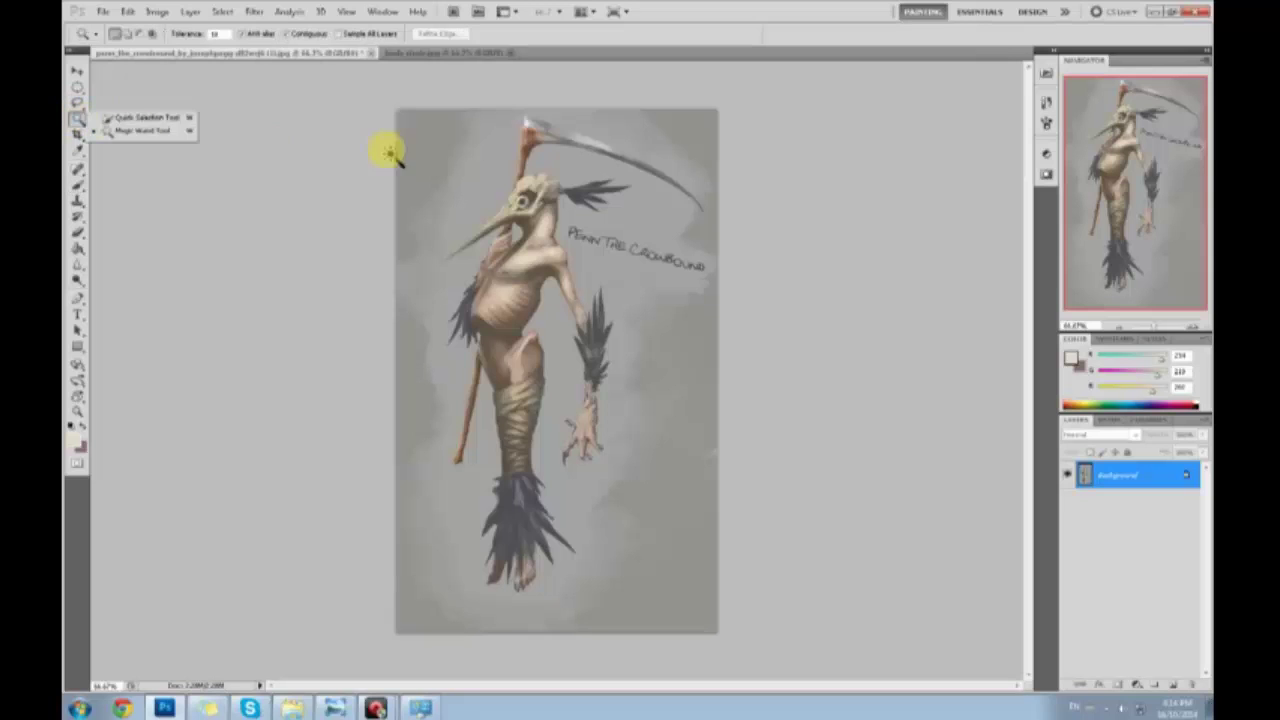
pyautogui.click(532, 138)
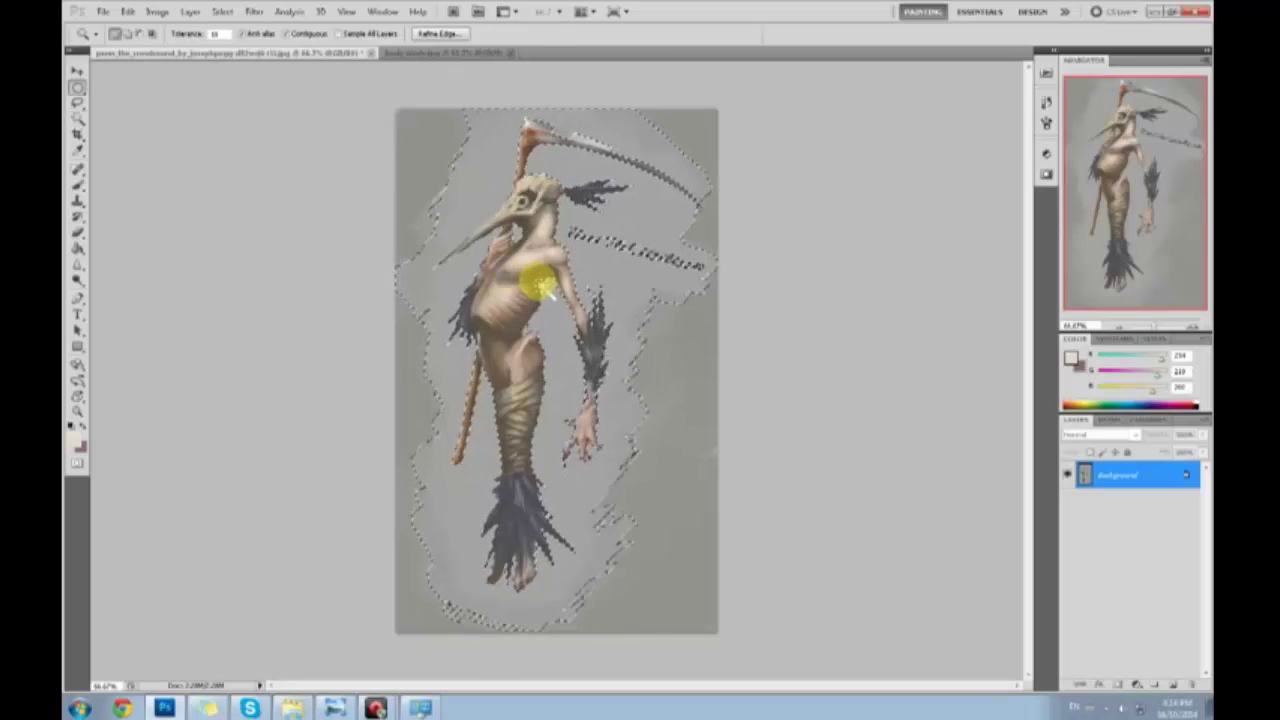
pyautogui.press('m')
pyautogui.rightClick(540, 287)
pyautogui.click(572, 292)
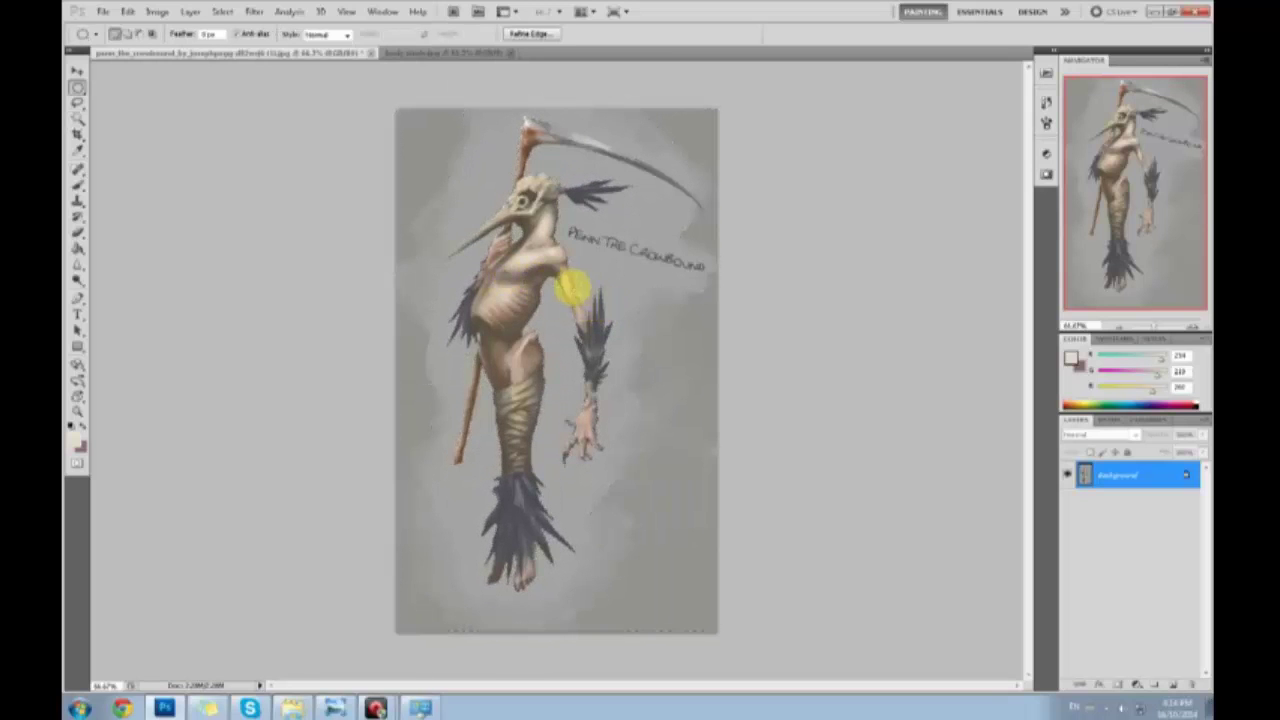
# Switch the Brush tool to a round brush preset and enlarge the brush considerably
pyautogui.press('b')
pyautogui.rightClick(562, 220)
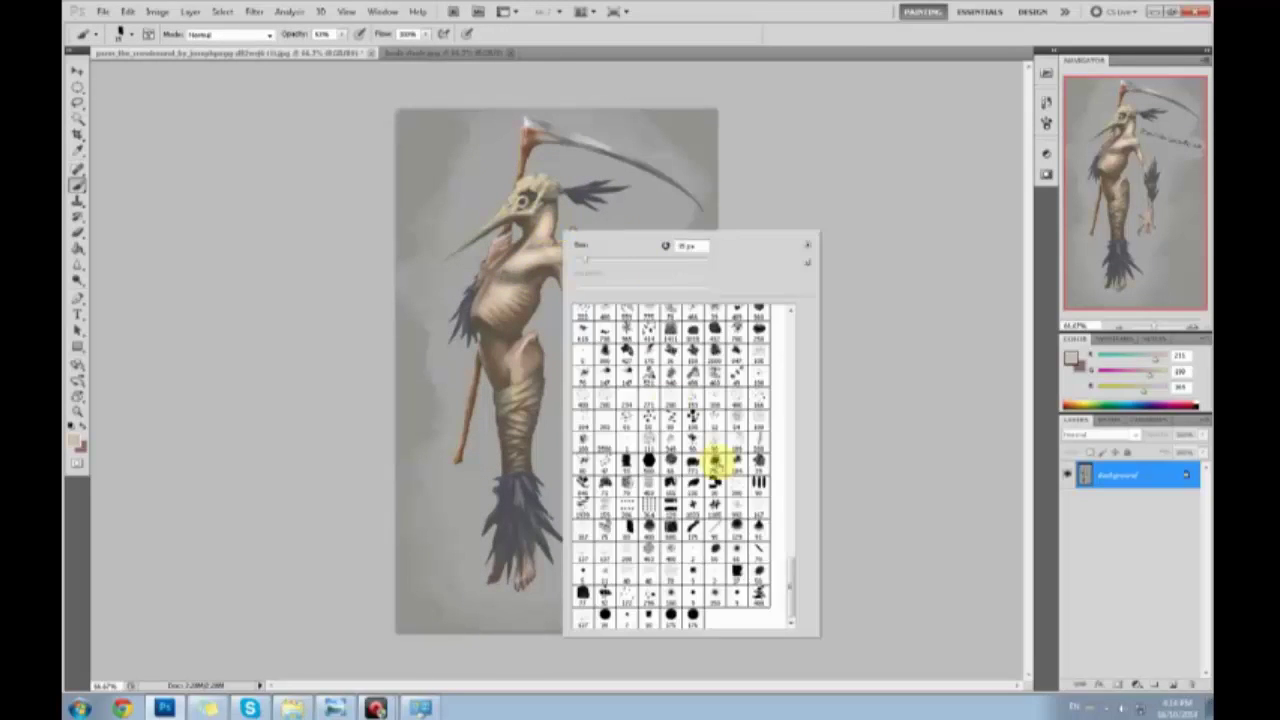
pyautogui.click(740, 550)
pyautogui.click(880, 523)
pyautogui.press(']')
pyautogui.press(']')
pyautogui.press(']')
pyautogui.press(']')
pyautogui.press(']')
pyautogui.press(']')
pyautogui.press(']')
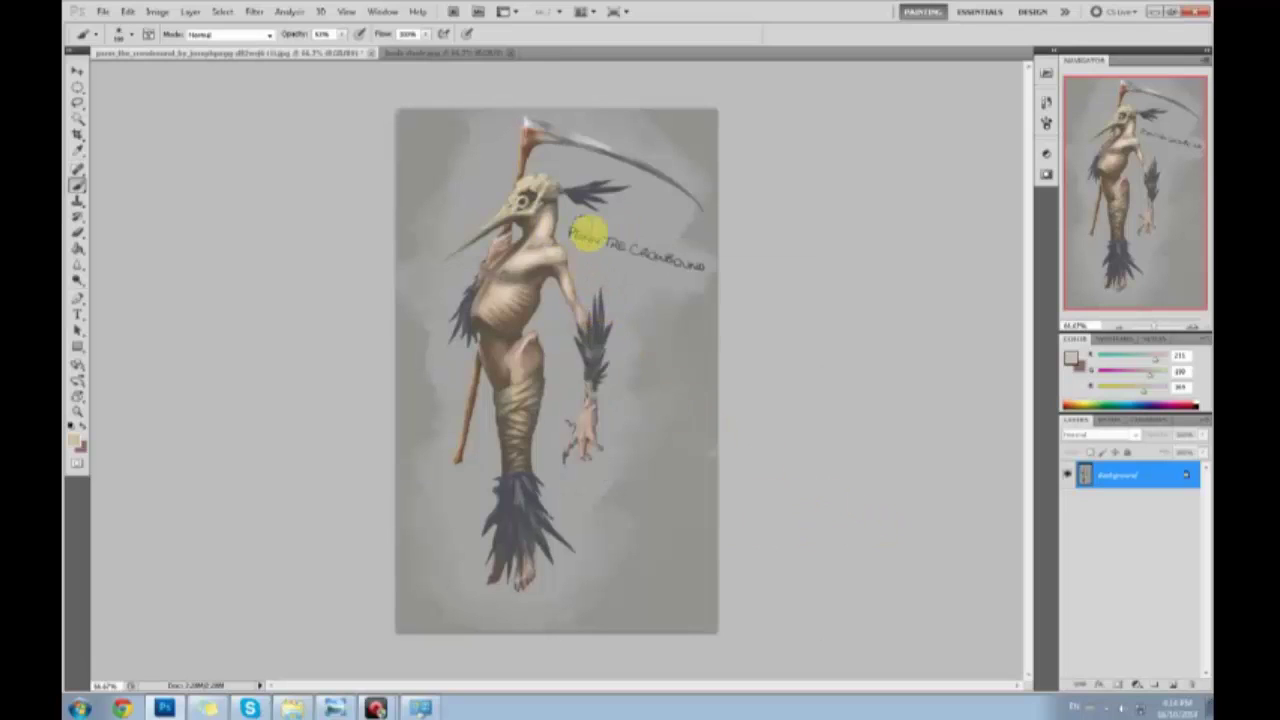
# Set the foreground colour to a muted dusty rose, #977777, and brush it over the figure's ribcage
pyautogui.keyDown('alt'); pyautogui.click(560, 240); pyautogui.keyUp('alt')
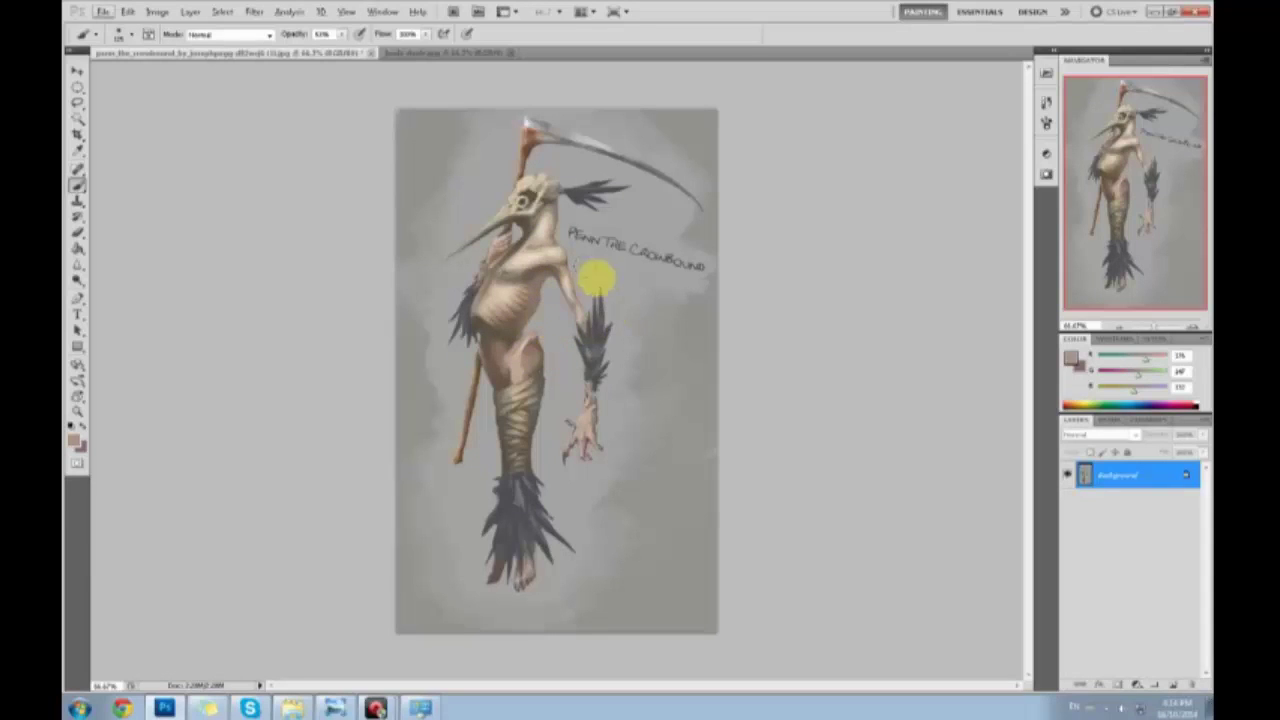
pyautogui.click(1072, 360)
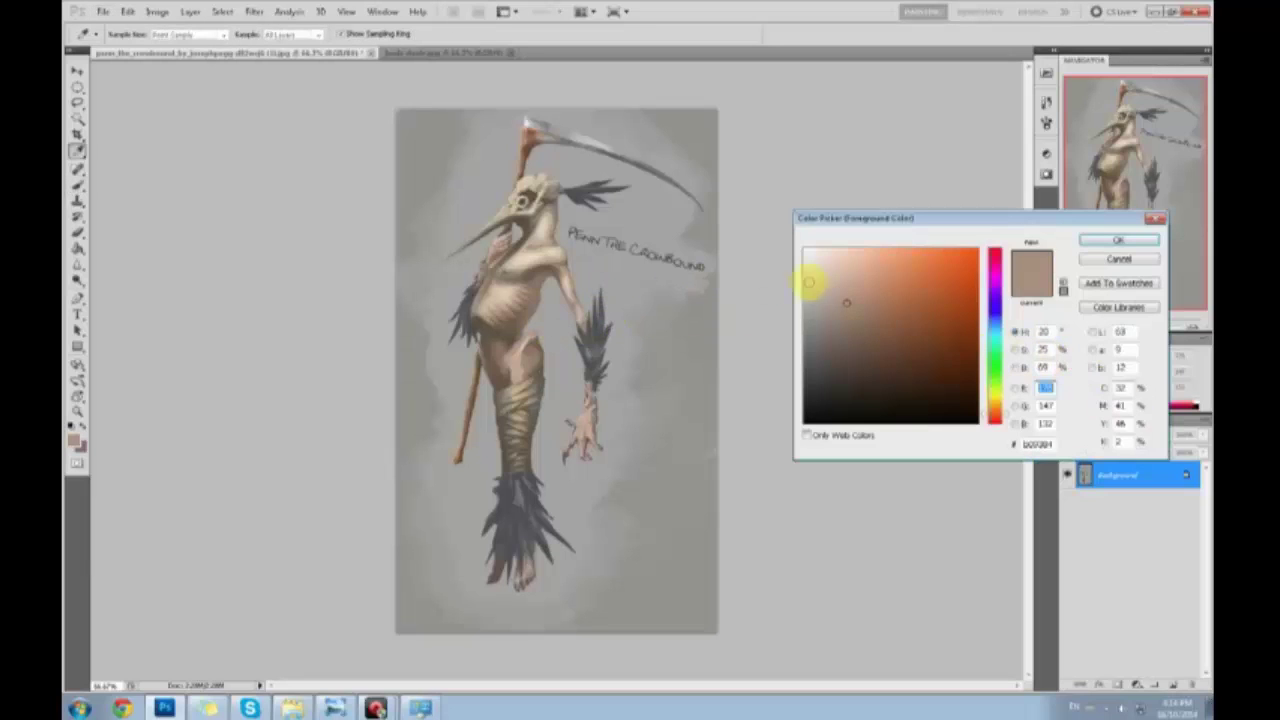
pyautogui.moveTo(998, 420); pyautogui.dragTo(1000, 430)
pyautogui.moveTo(819, 365)
pyautogui.mouseDown()
pyautogui.moveTo(823, 317)
pyautogui.moveTo(823, 338)
pyautogui.moveTo(832, 322)
pyautogui.mouseUp()
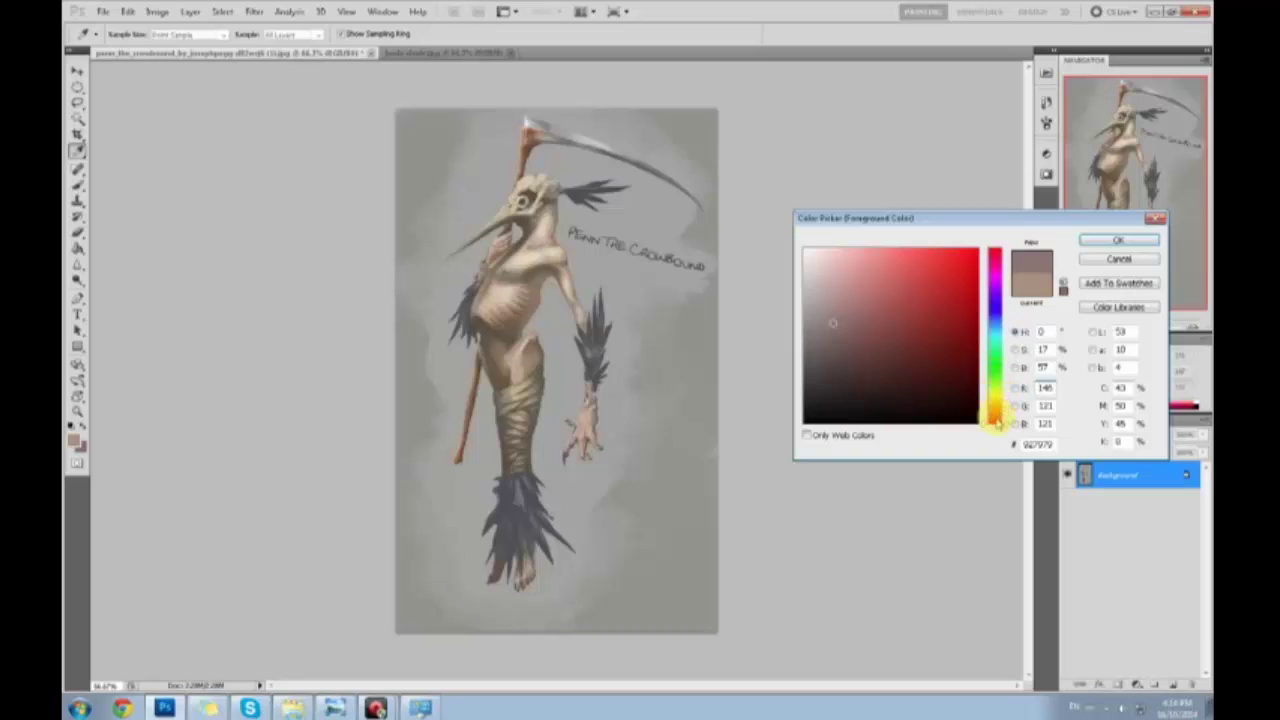
pyautogui.moveTo(996, 422)
pyautogui.mouseDown()
pyautogui.moveTo(1000, 283)
pyautogui.moveTo(997, 393)
pyautogui.moveTo(1012, 425)
pyautogui.mouseUp()
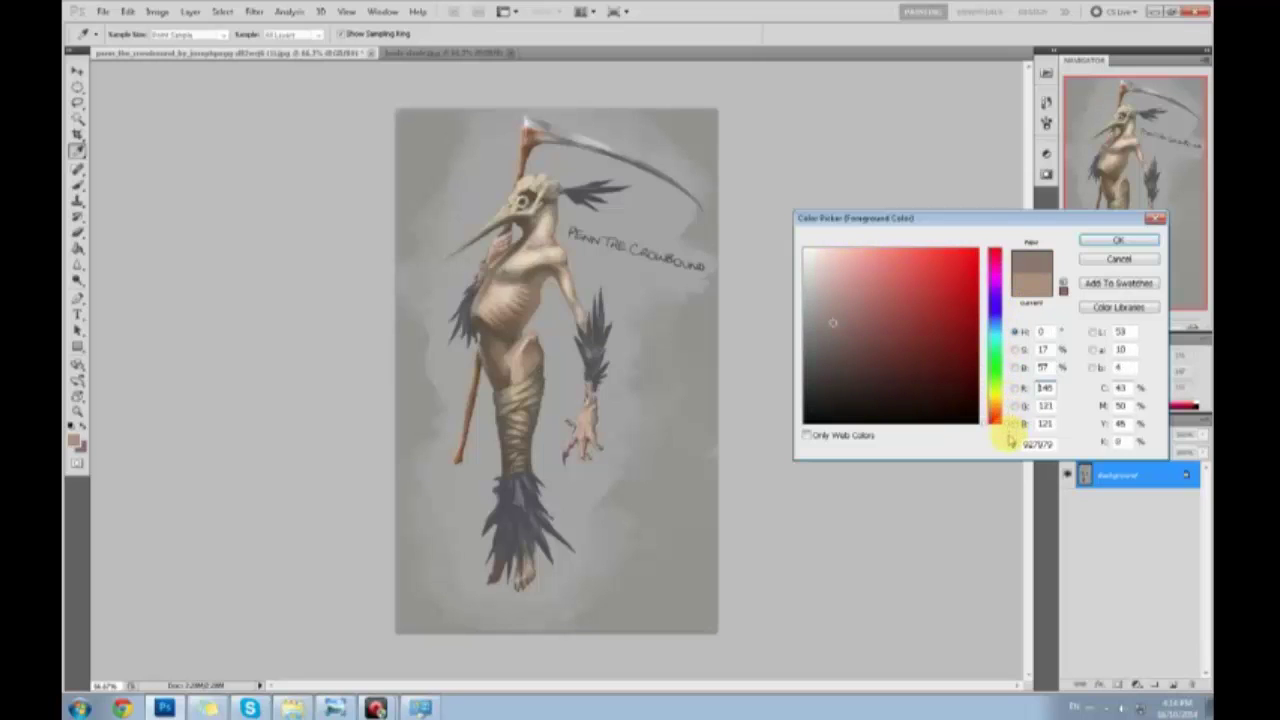
pyautogui.moveTo(827, 329)
pyautogui.mouseDown()
pyautogui.moveTo(821, 287)
pyautogui.moveTo(839, 320)
pyautogui.mouseUp()
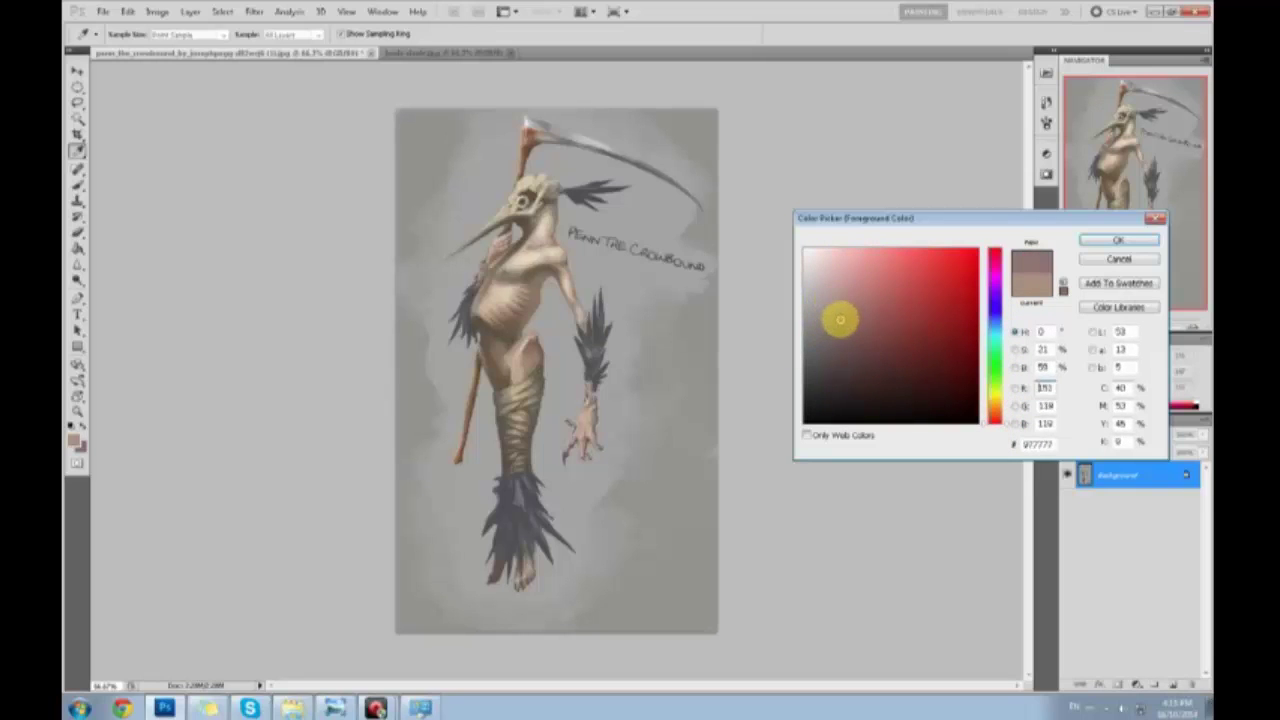
pyautogui.click(1100, 241)
pyautogui.press('b')
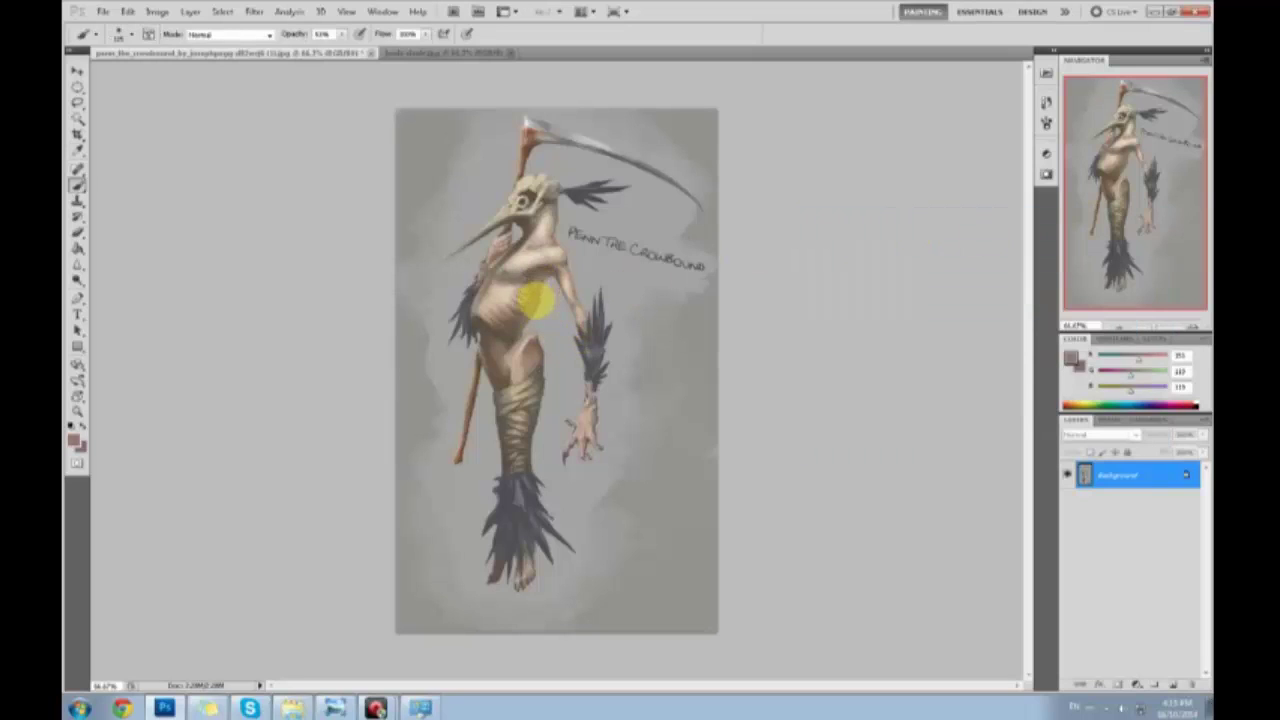
pyautogui.moveTo(536, 300)
pyautogui.mouseDown()
pyautogui.moveTo(583, 293)
pyautogui.moveTo(531, 299)
pyautogui.moveTo(549, 282)
pyautogui.moveTo(532, 314)
pyautogui.mouseUp()
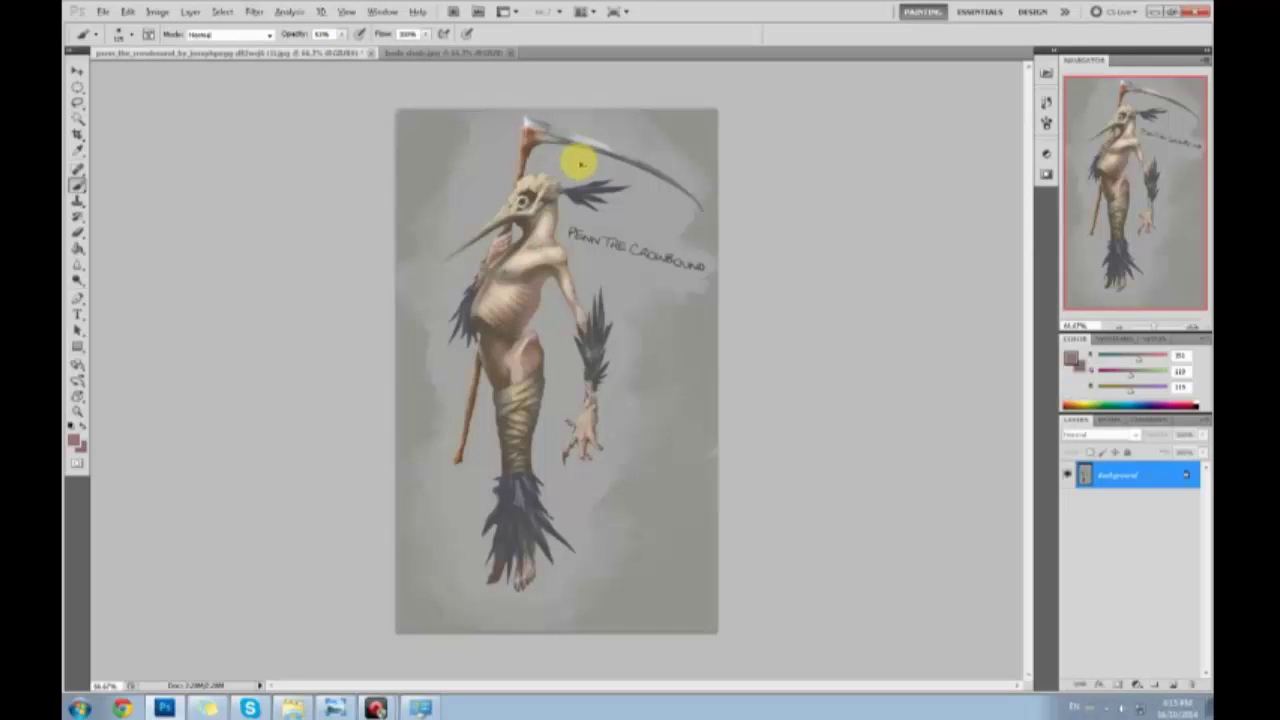
# Add a new layer above the background and set its blend mode to Color
pyautogui.click(1172, 685)
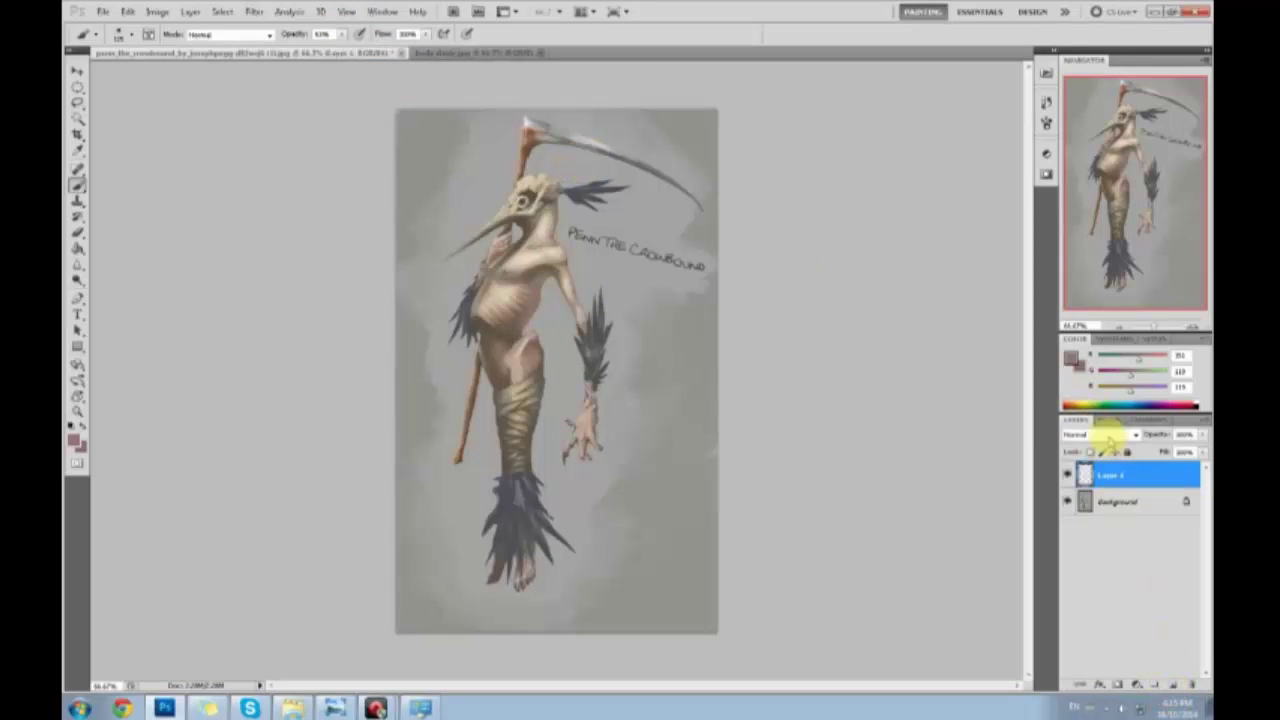
pyautogui.click(1100, 435)
pyautogui.click(1090, 412)
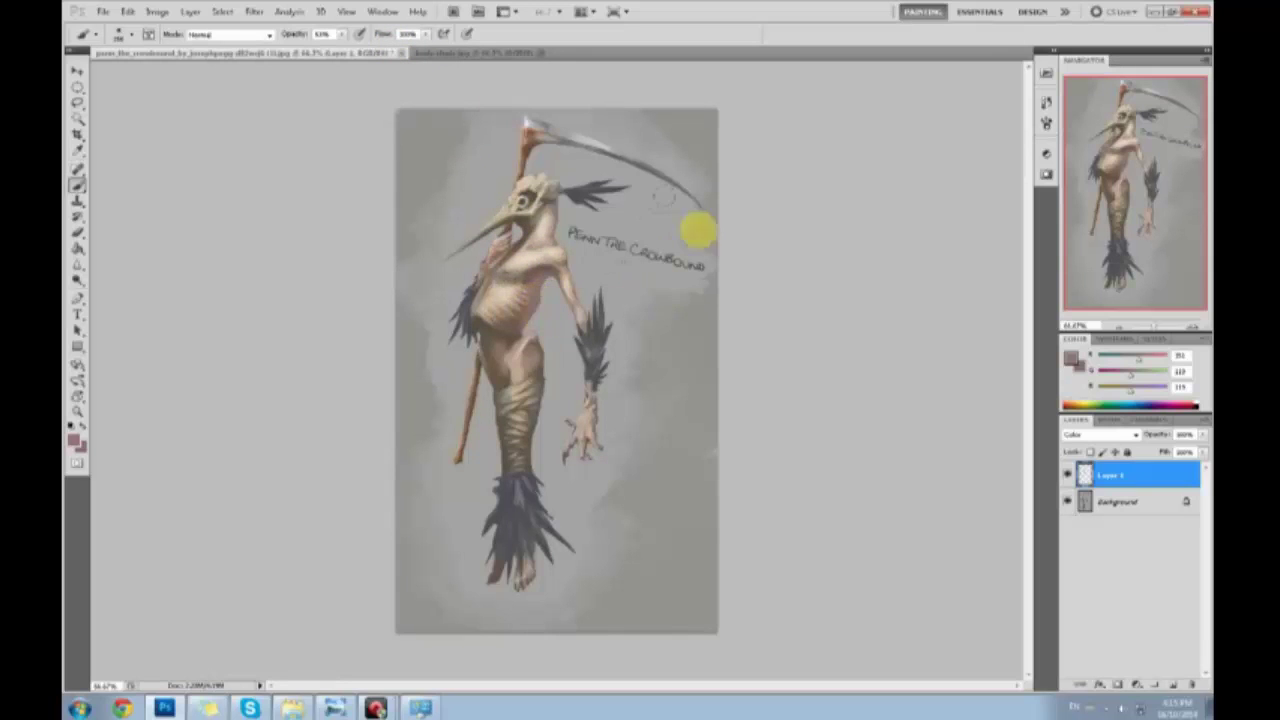
# Change the foreground colour to a light, warm tan with an orange hue
pyautogui.click(1070, 358)
pyautogui.click(858, 338)
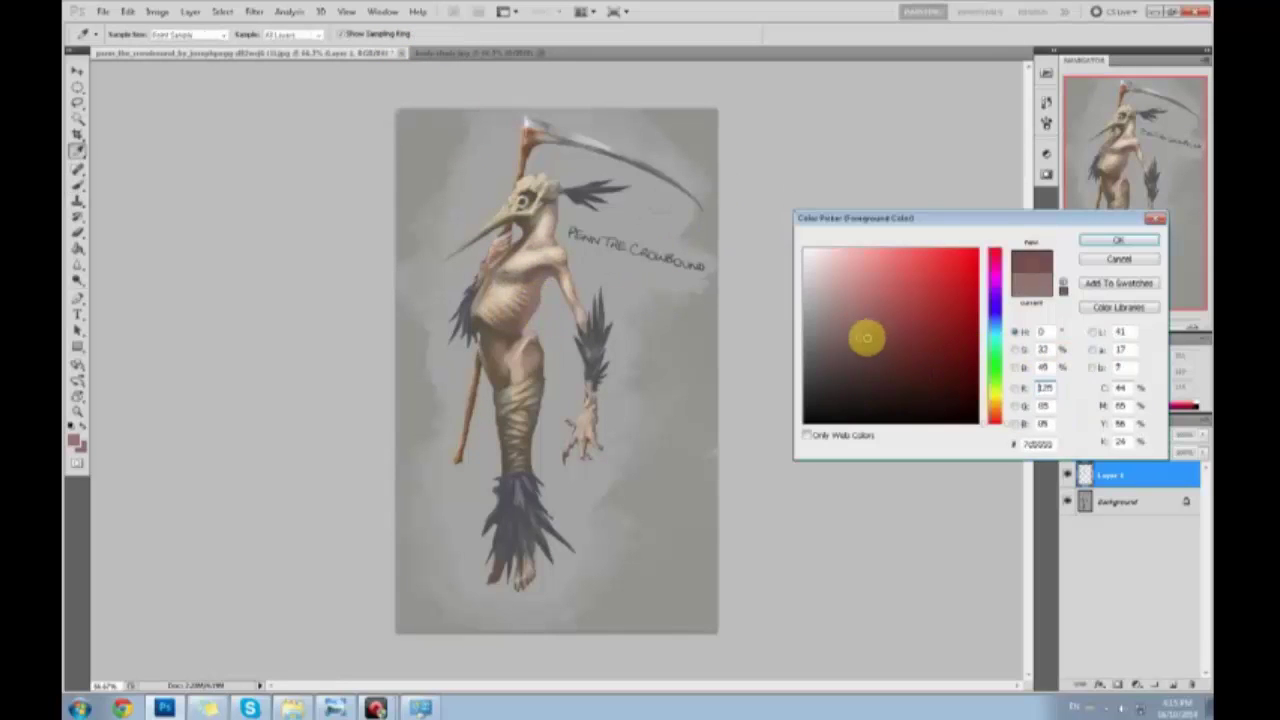
pyautogui.click(995, 412)
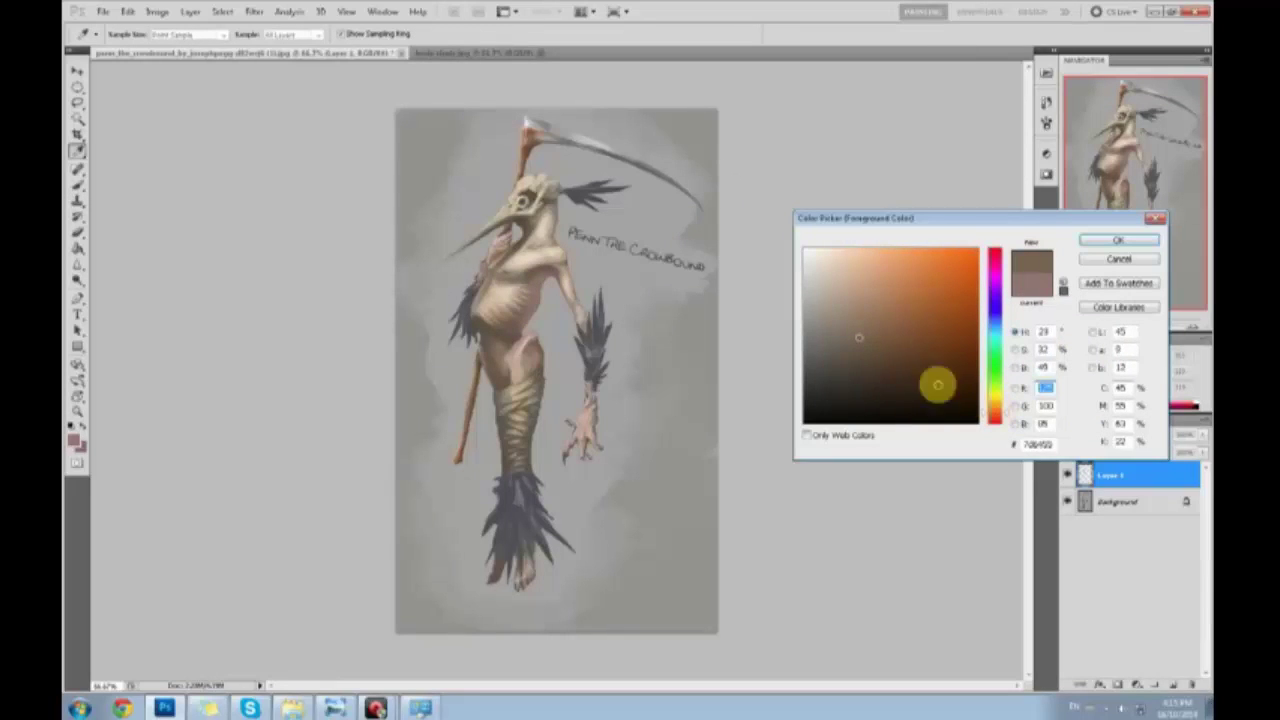
pyautogui.click(874, 297)
pyautogui.moveTo(876, 291)
pyautogui.mouseDown()
pyautogui.moveTo(837, 277)
pyautogui.moveTo(857, 277)
pyautogui.mouseUp()
pyautogui.click(1118, 240)
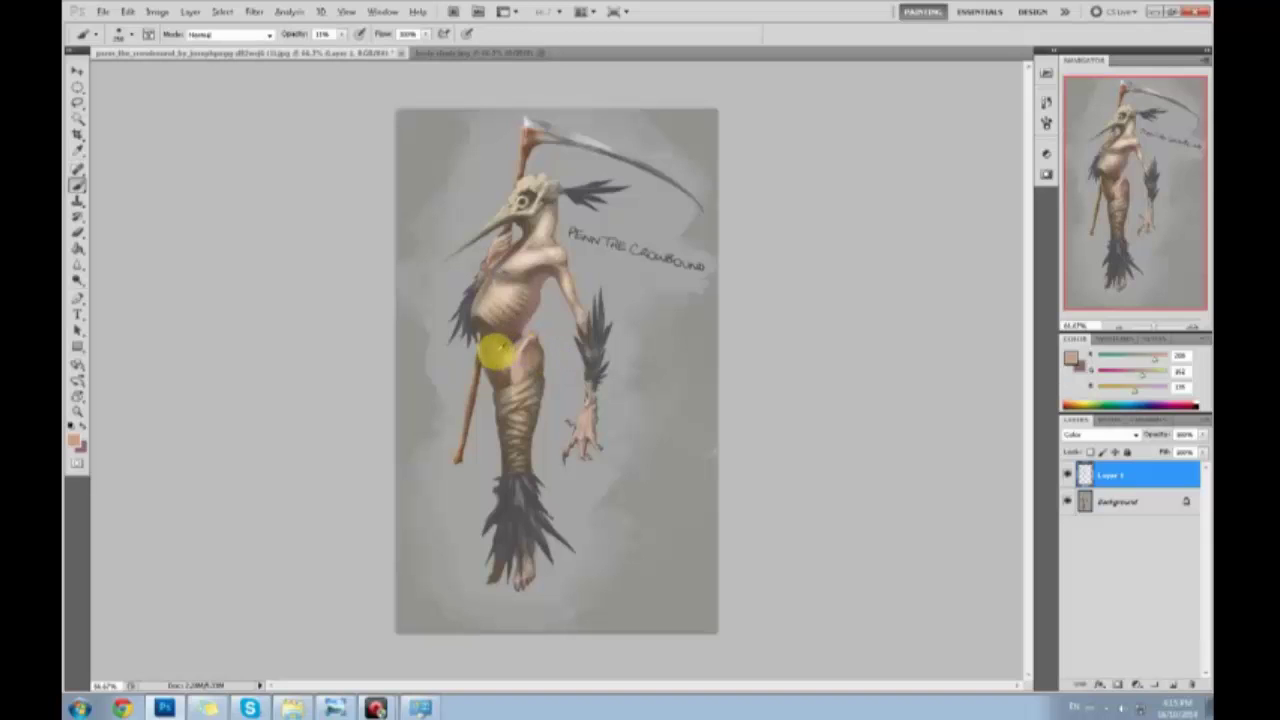
# Tint the skin and feathers with browns sampled from the torso, and merge the Color layer into the background
pyautogui.keyDown('alt'); pyautogui.click(488, 349); pyautogui.keyUp('alt')
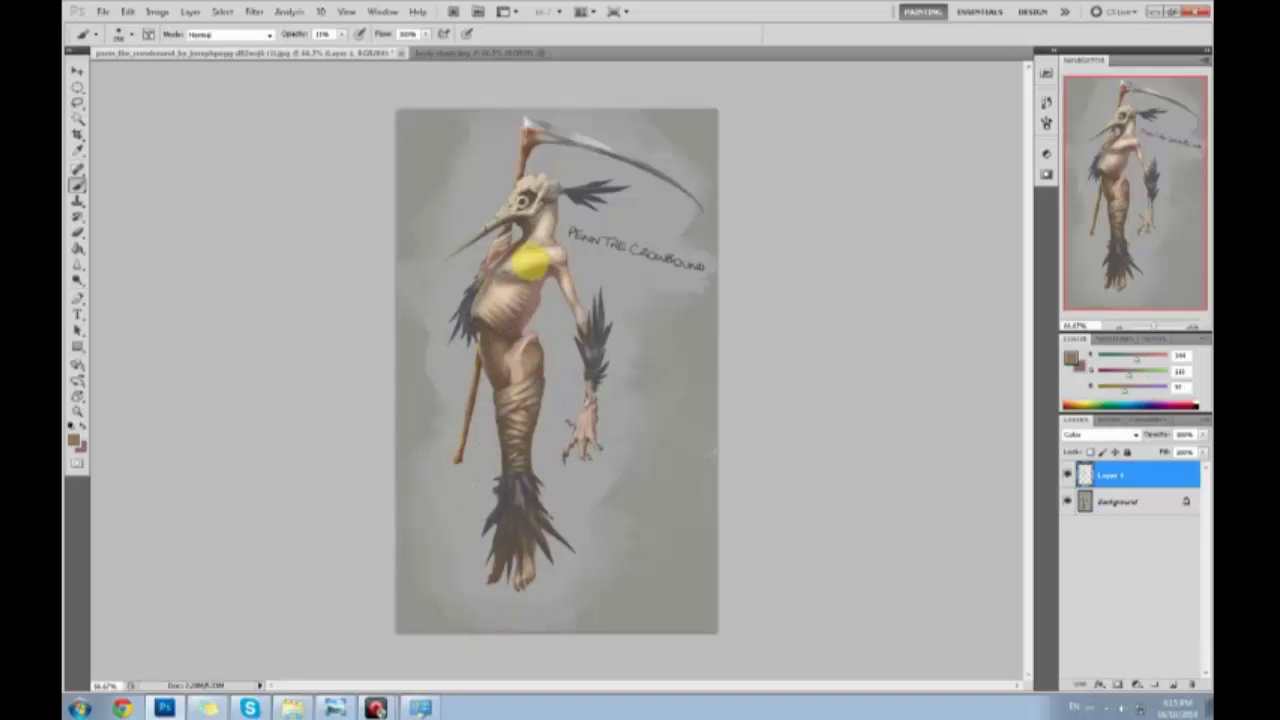
pyautogui.keyDown('alt'); pyautogui.click(520, 288); pyautogui.keyUp('alt')
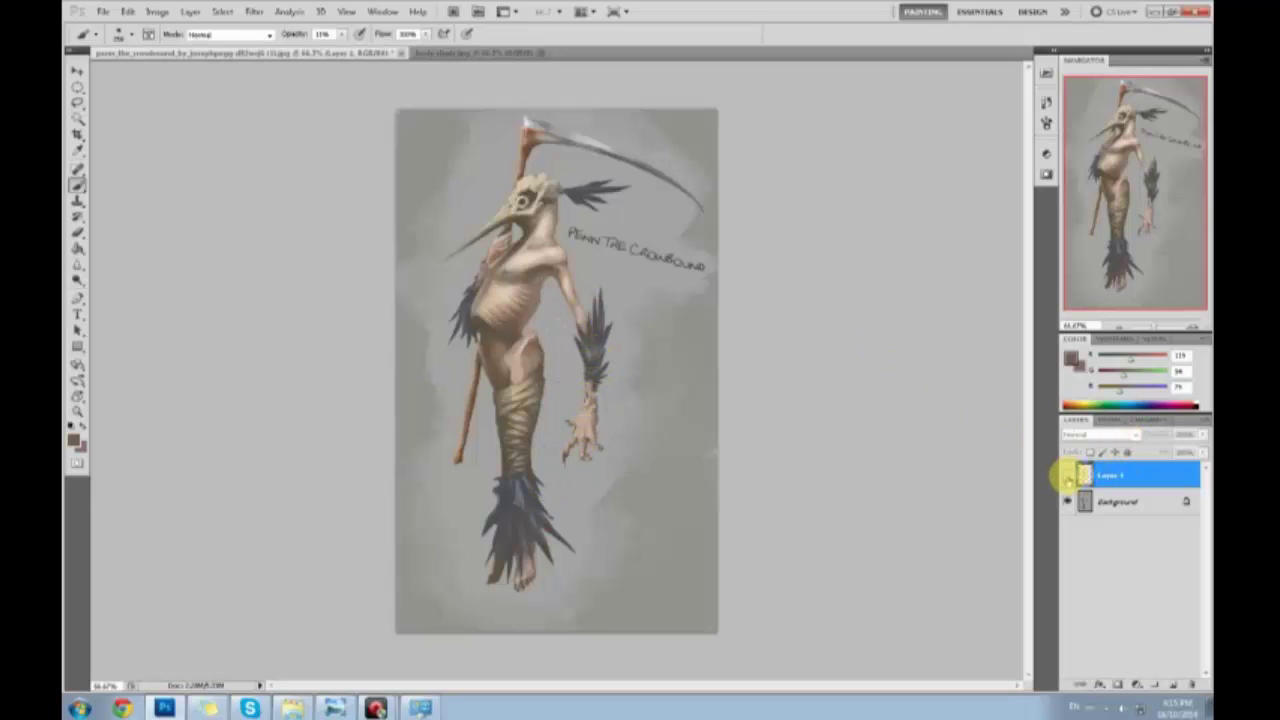
pyautogui.rightClick(1142, 477)
pyautogui.click(1145, 438)
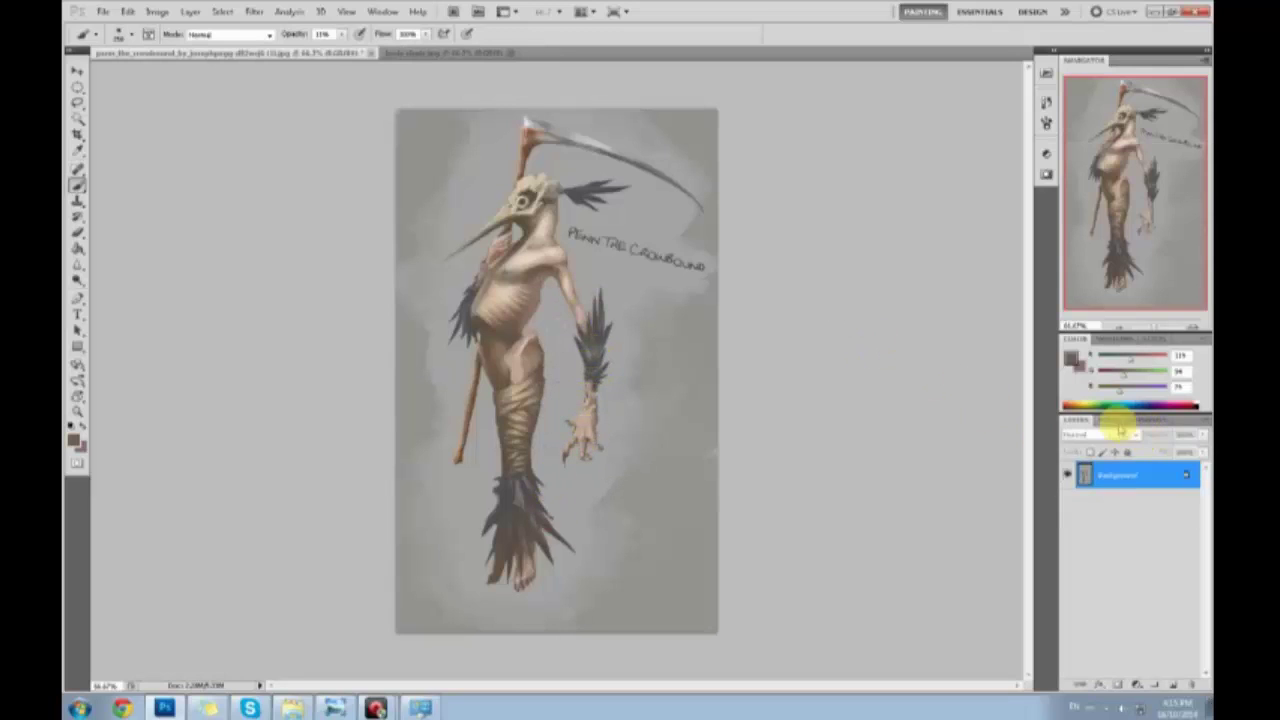
# Add a new layer and make an inverted tonal selection covering the artwork's darker areas, returning to the Brush tool
pyautogui.click(1173, 688)
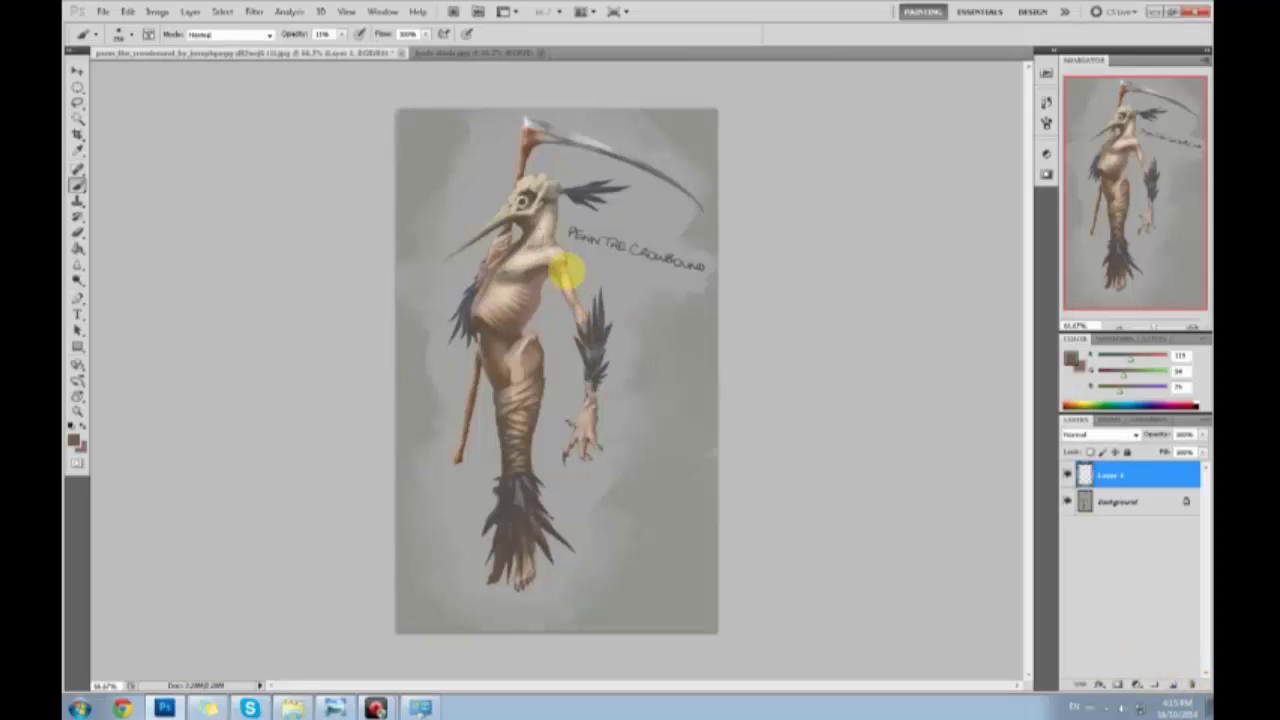
pyautogui.press('m')
pyautogui.rightClick(560, 266)
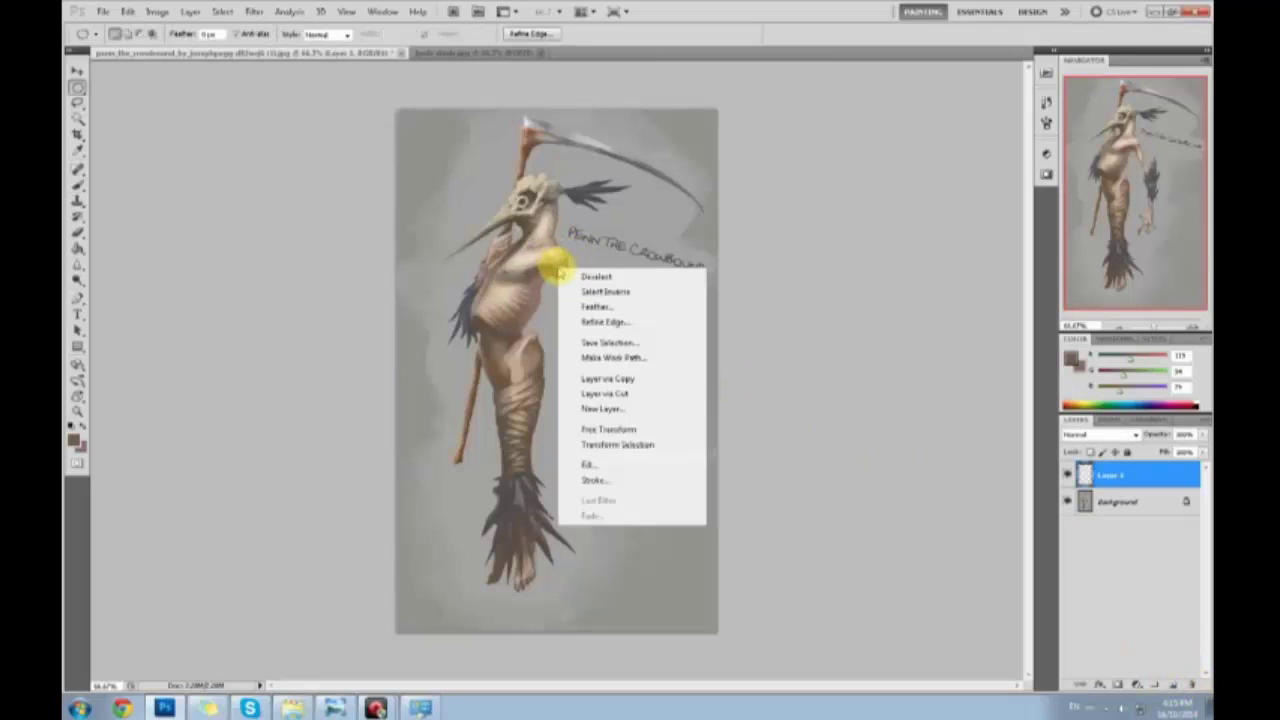
pyautogui.click(862, 300)
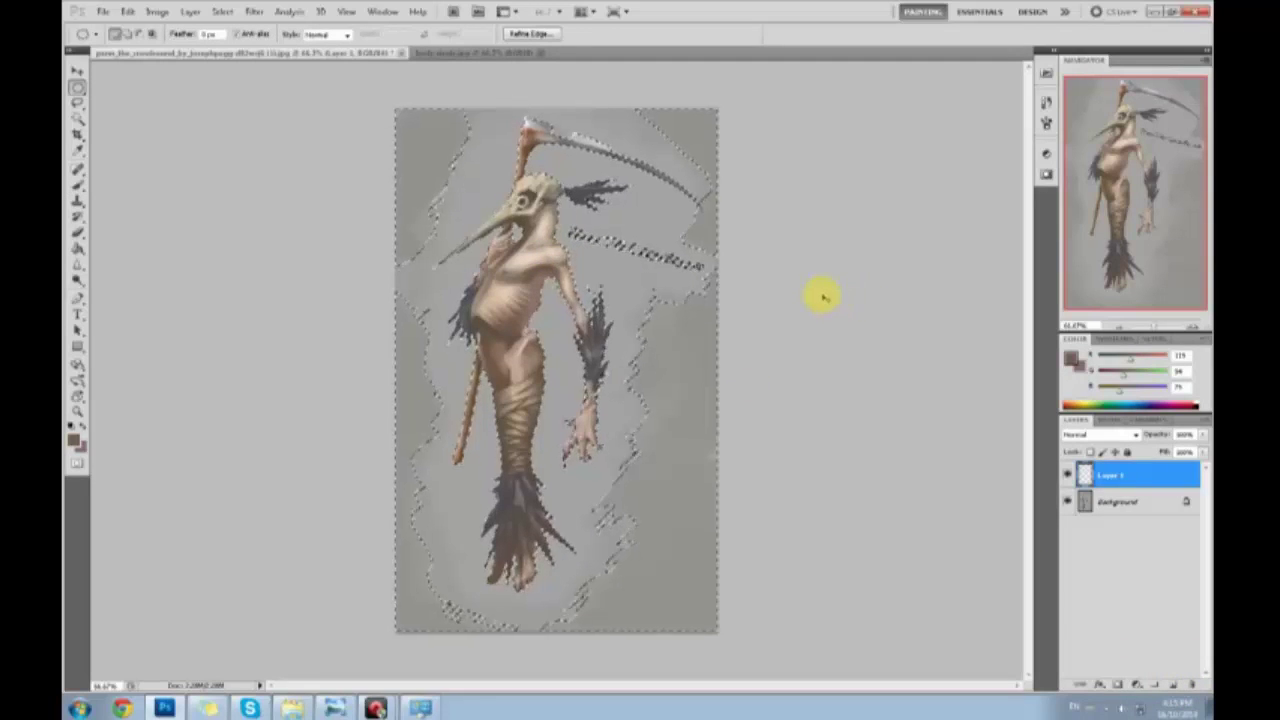
pyautogui.press('b')
# Paint soft light and shadow on the neck, torso and waist with skin tones sampled from the figure
pyautogui.keyDown('alt'); pyautogui.click(528, 218); pyautogui.keyUp('alt')
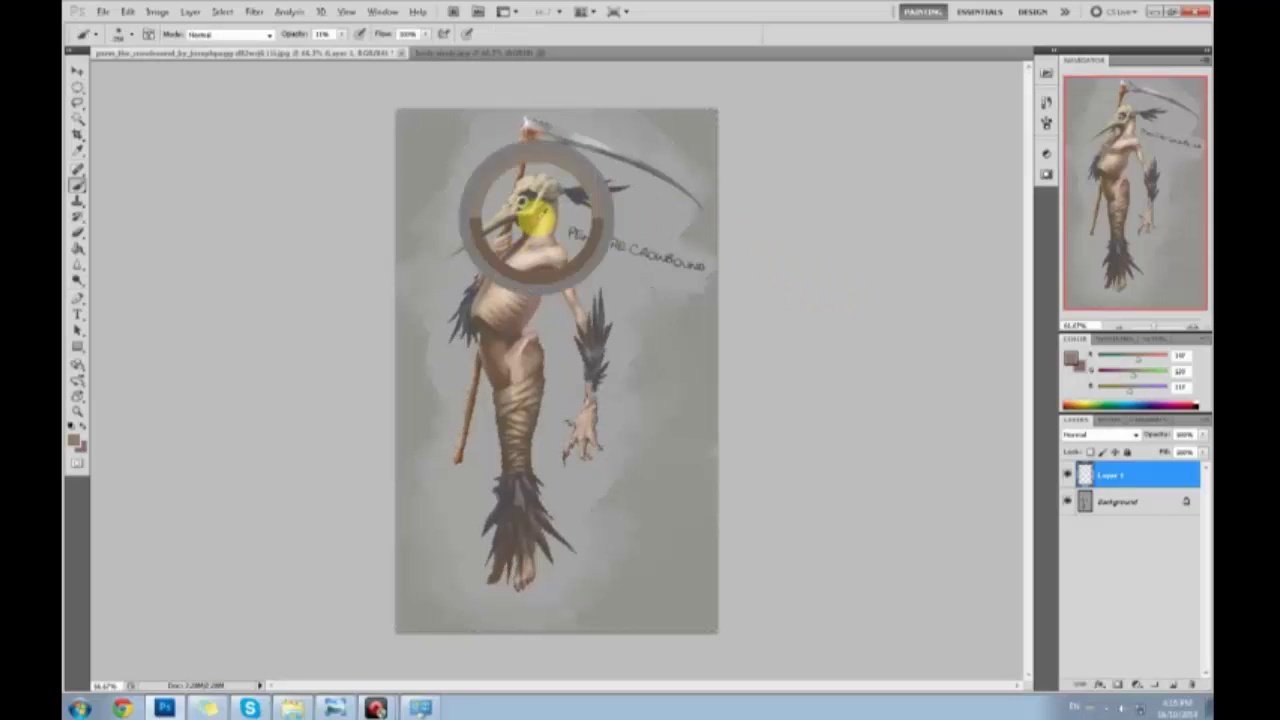
pyautogui.keyDown('alt'); pyautogui.click(536, 229); pyautogui.keyUp('alt')
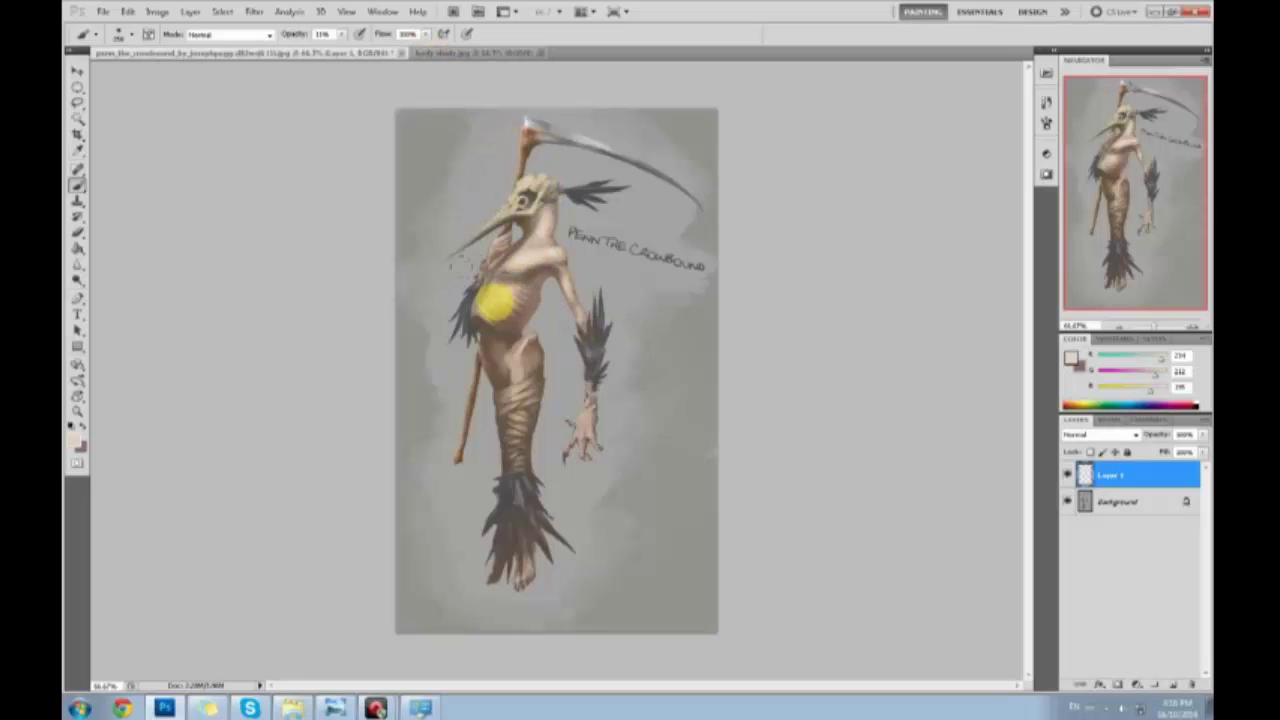
pyautogui.keyDown('alt'); pyautogui.click(487, 339); pyautogui.keyUp('alt')
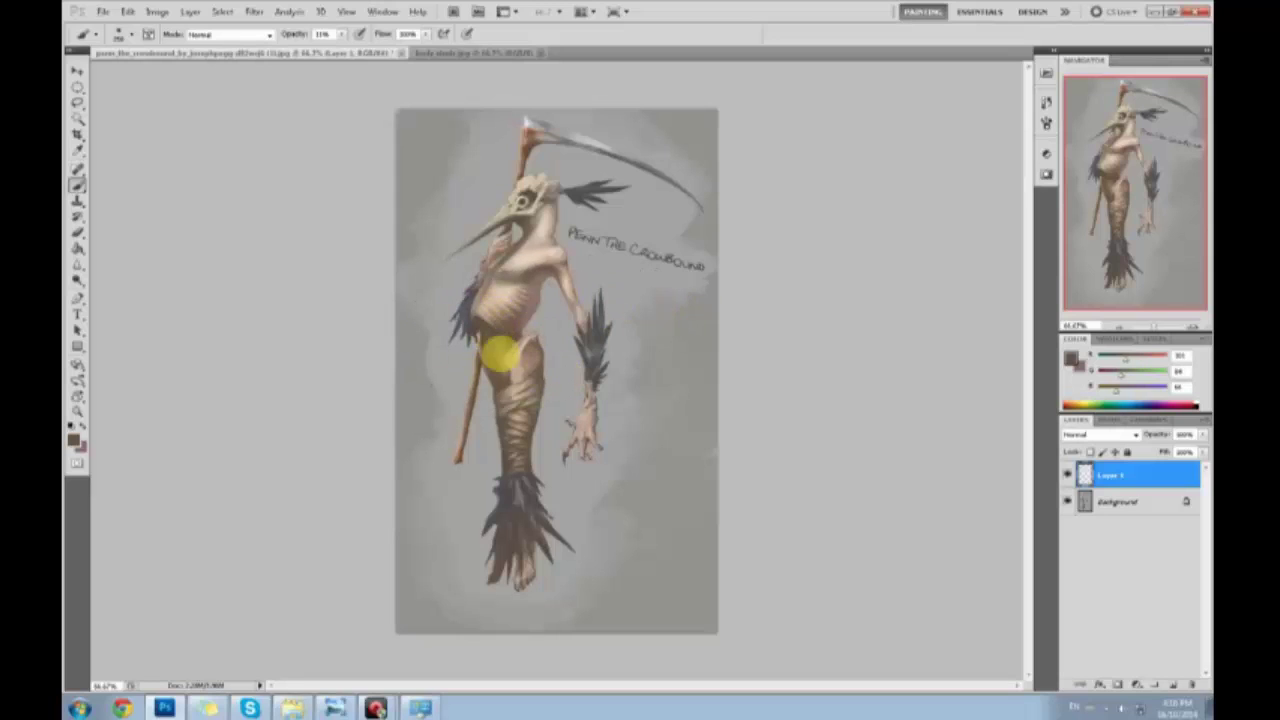
pyautogui.keyDown('alt'); pyautogui.click(494, 349); pyautogui.keyUp('alt')
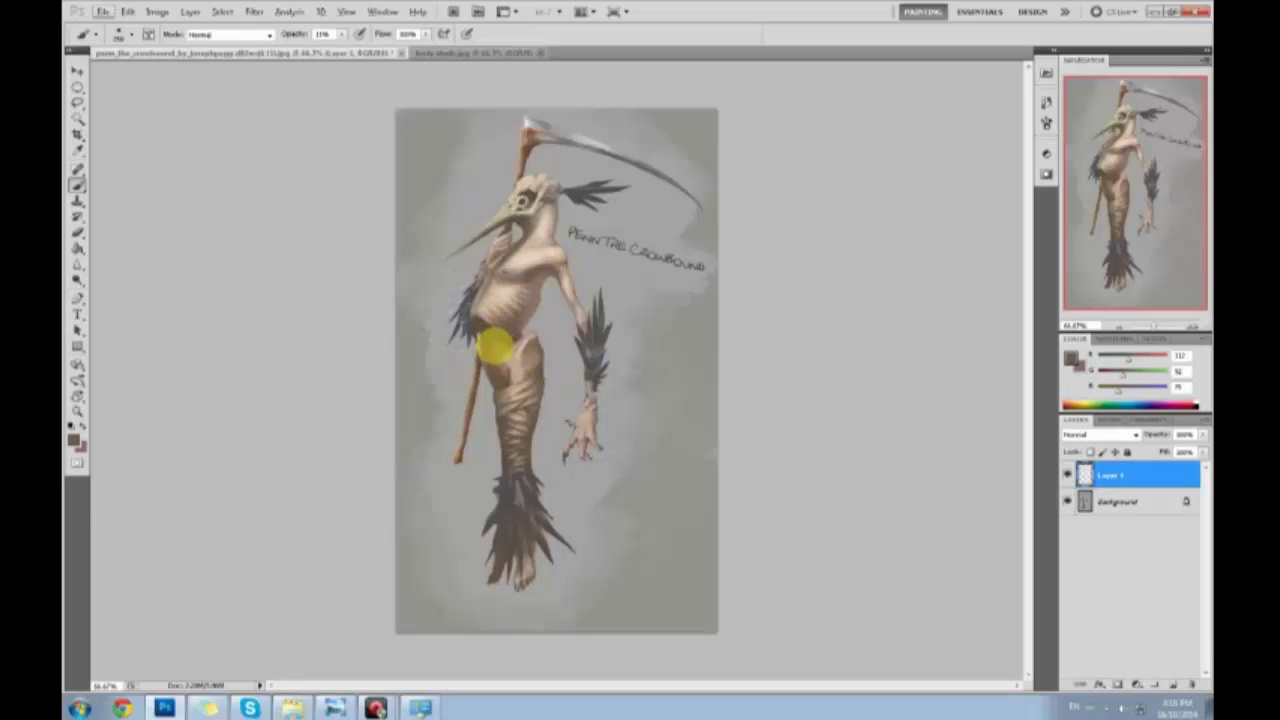
pyautogui.keyDown('alt'); pyautogui.click(493, 347); pyautogui.keyUp('alt')
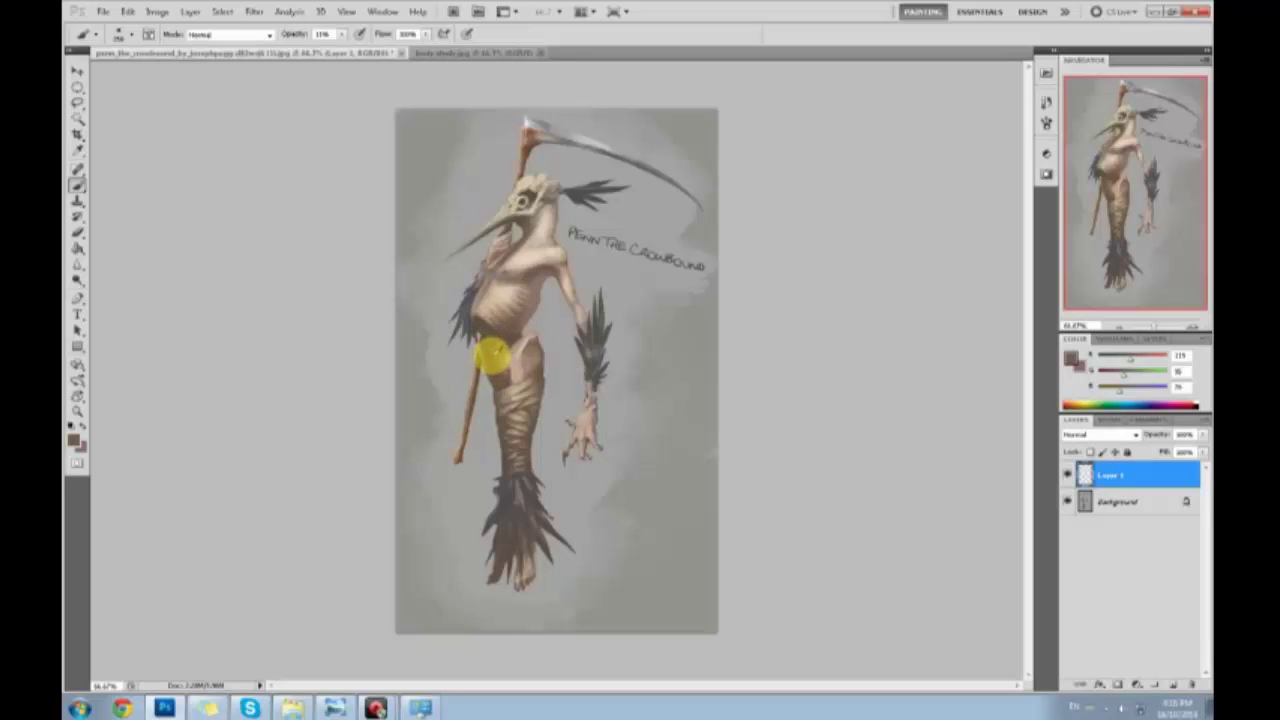
pyautogui.hotkey('ctrl', 'u')
pyautogui.moveTo(971, 470); pyautogui.dragTo(828, 484)
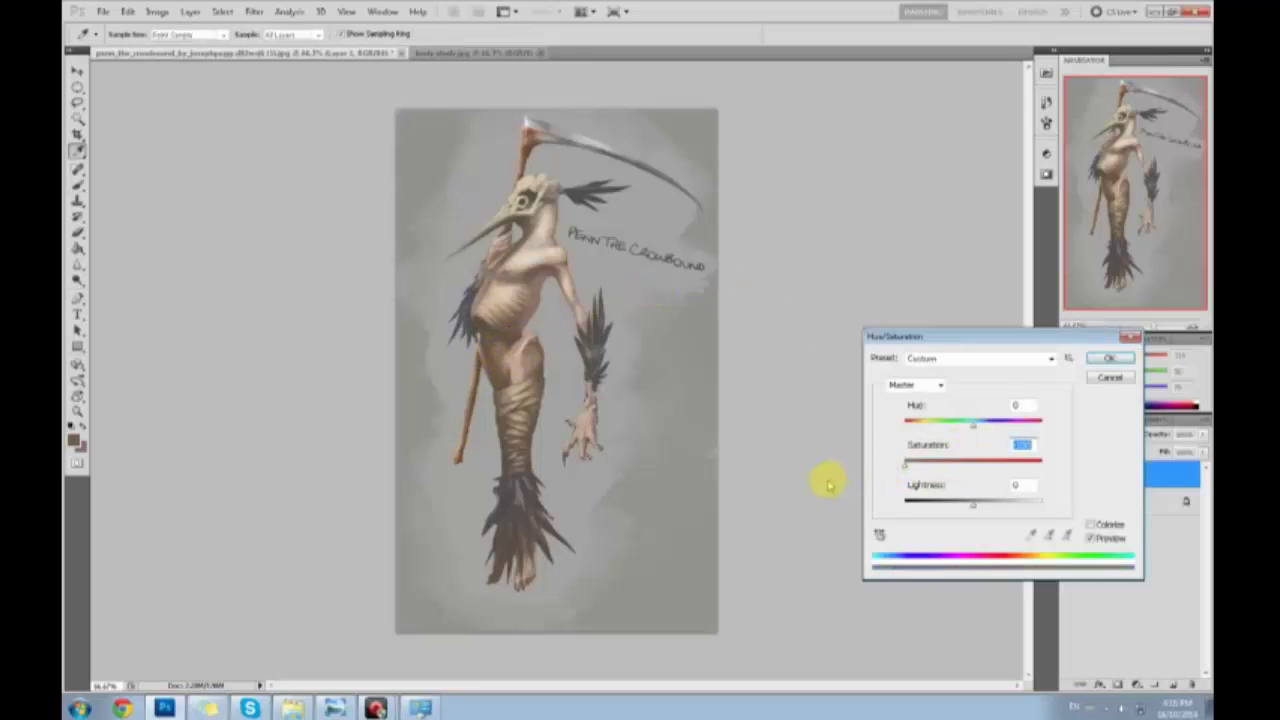
pyautogui.click(1098, 378)
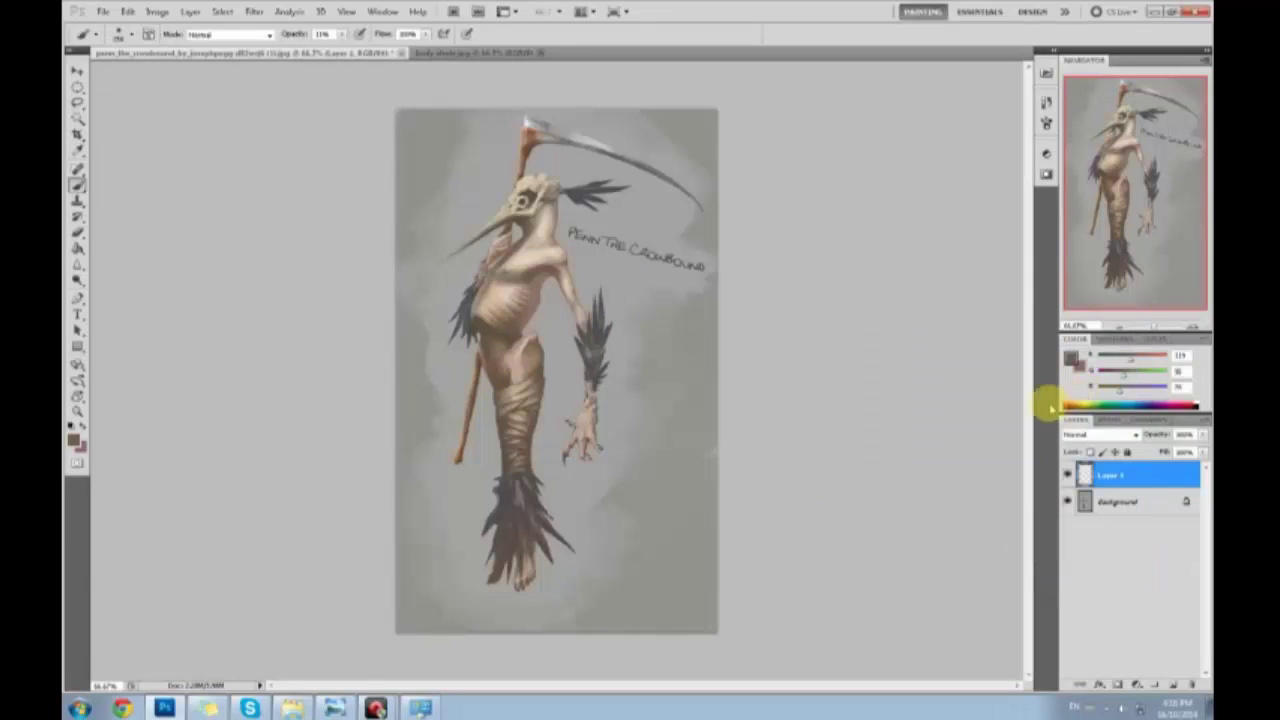
# Merge the painted shading layer into the background
pyautogui.rightClick(1141, 472)
pyautogui.click(1134, 411)
pyautogui.hotkey('ctrl', 'u')
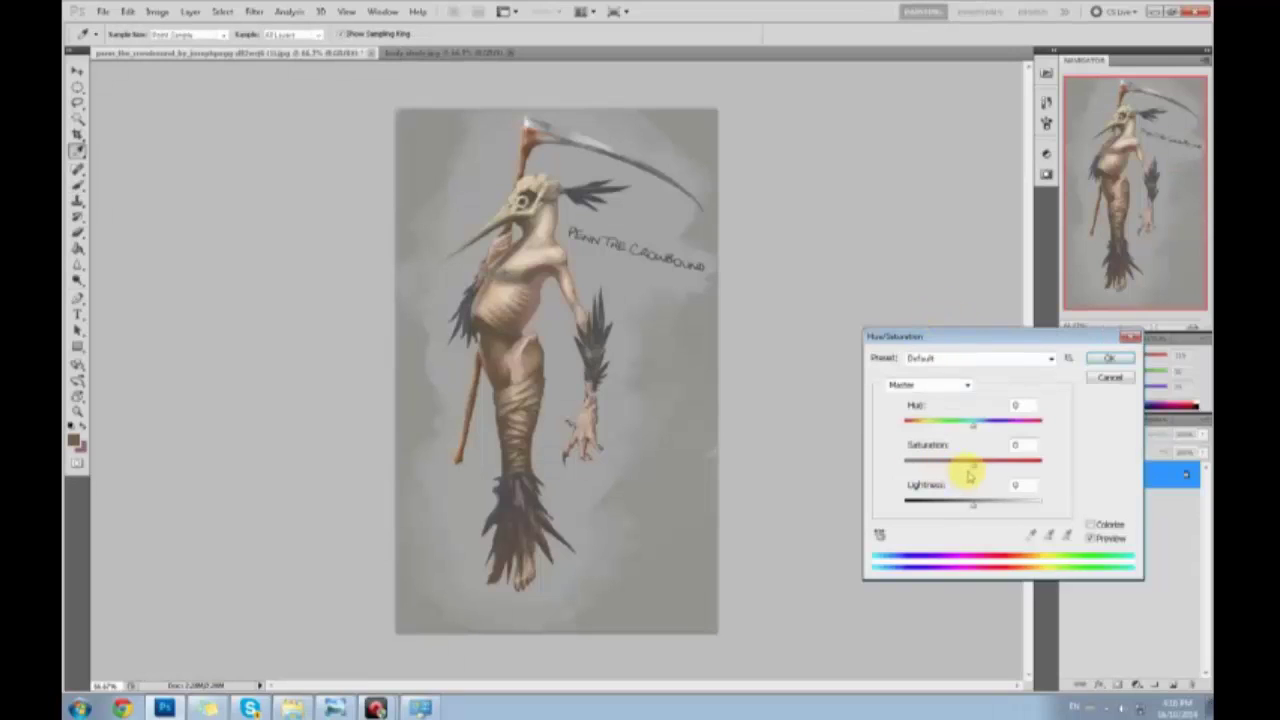
pyautogui.moveTo(968, 477)
pyautogui.mouseDown()
pyautogui.moveTo(957, 466)
pyautogui.moveTo(862, 472)
pyautogui.mouseUp()
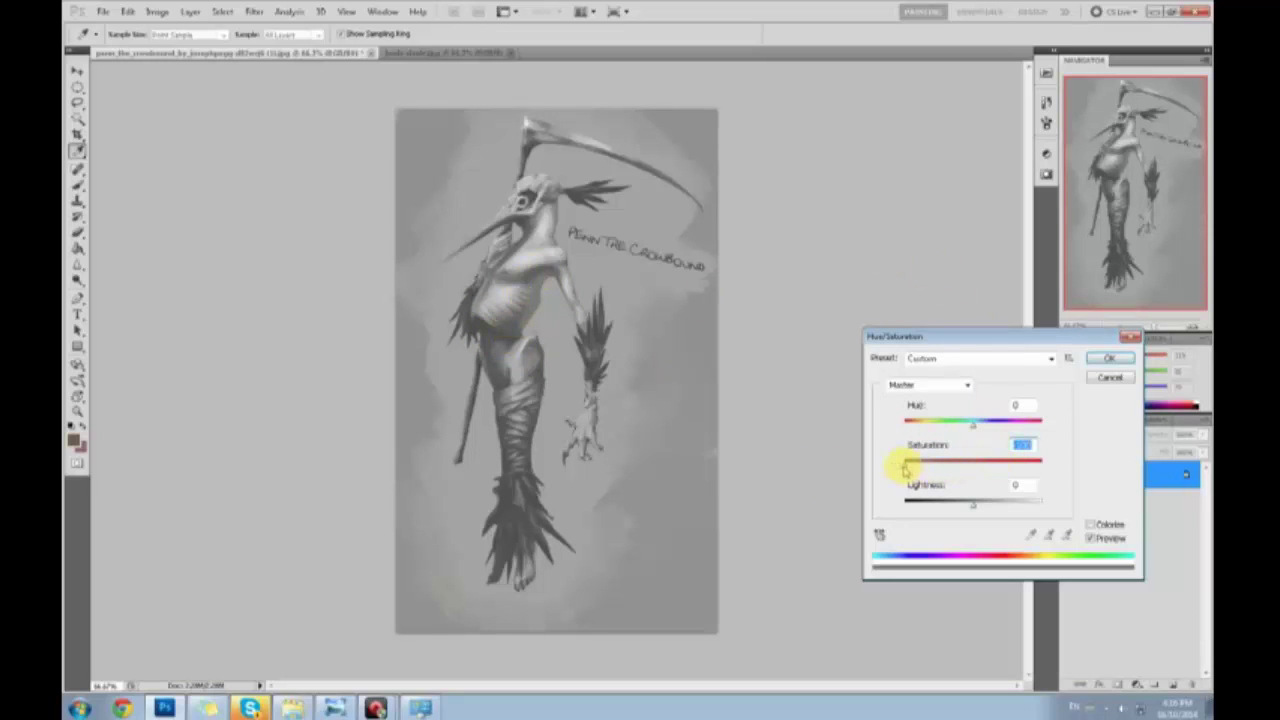
pyautogui.moveTo(904, 466); pyautogui.dragTo(958, 478)
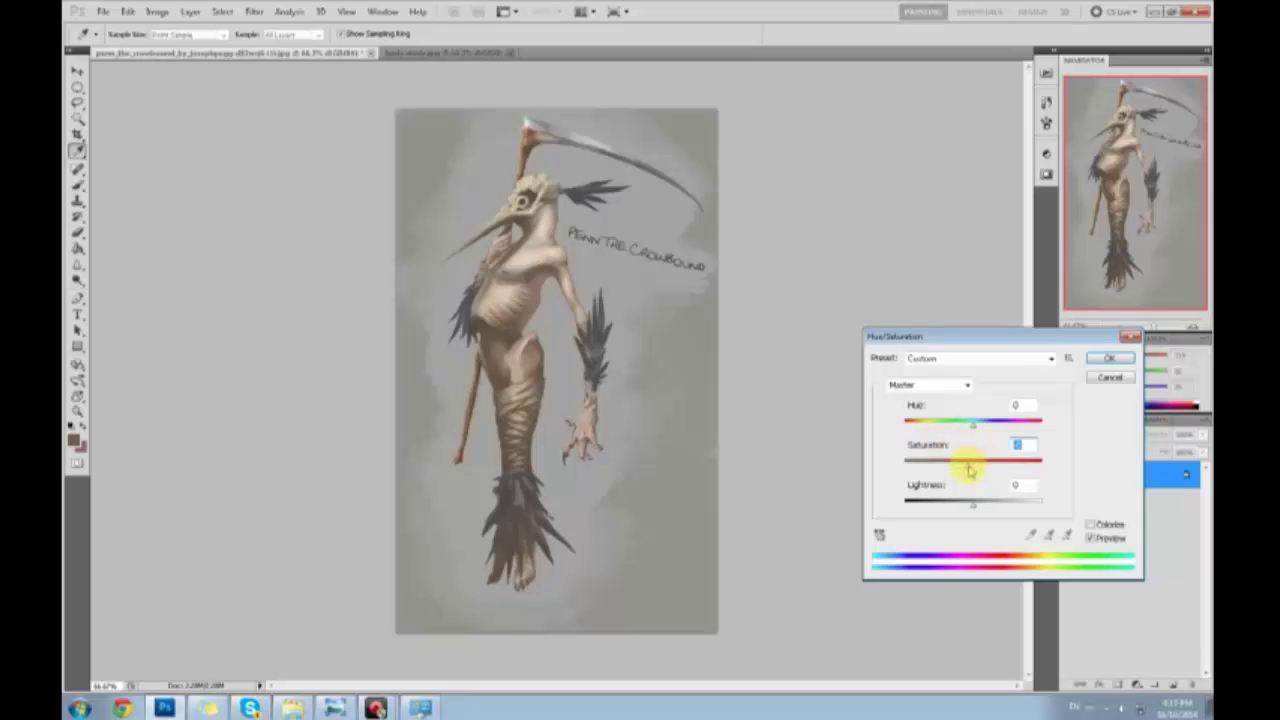
pyautogui.moveTo(959, 470); pyautogui.dragTo(895, 482)
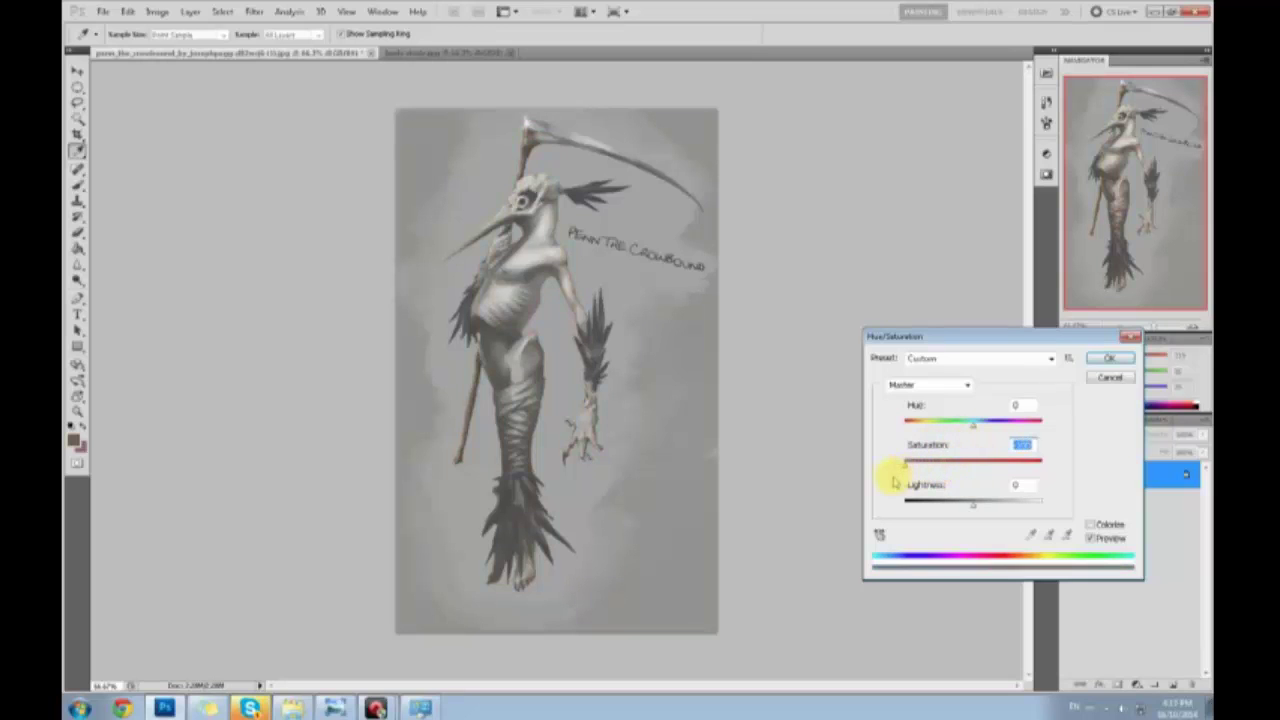
pyautogui.click(1110, 378)
pyautogui.rightClick(1153, 492)
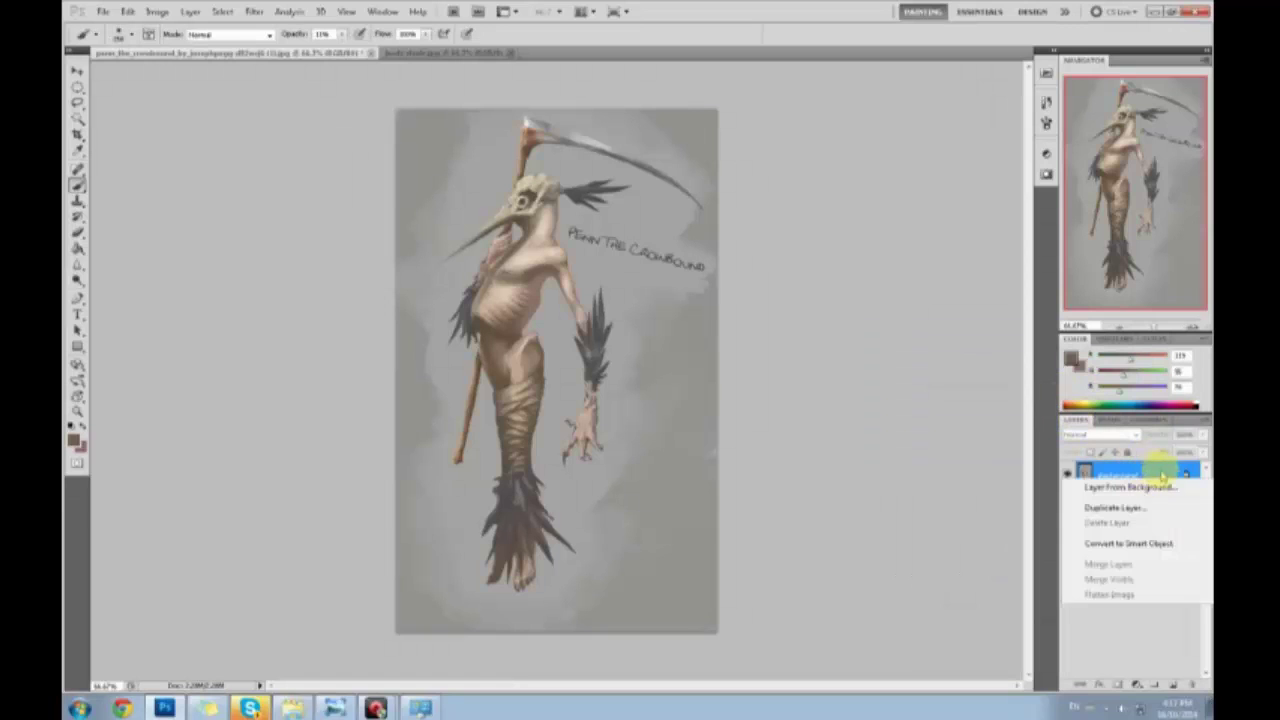
pyautogui.press('Escape')
# Desaturate the whole artwork to greyscale with Hue/Saturation, setting the saturation to -100
pyautogui.hotkey('ctrl', 'u')
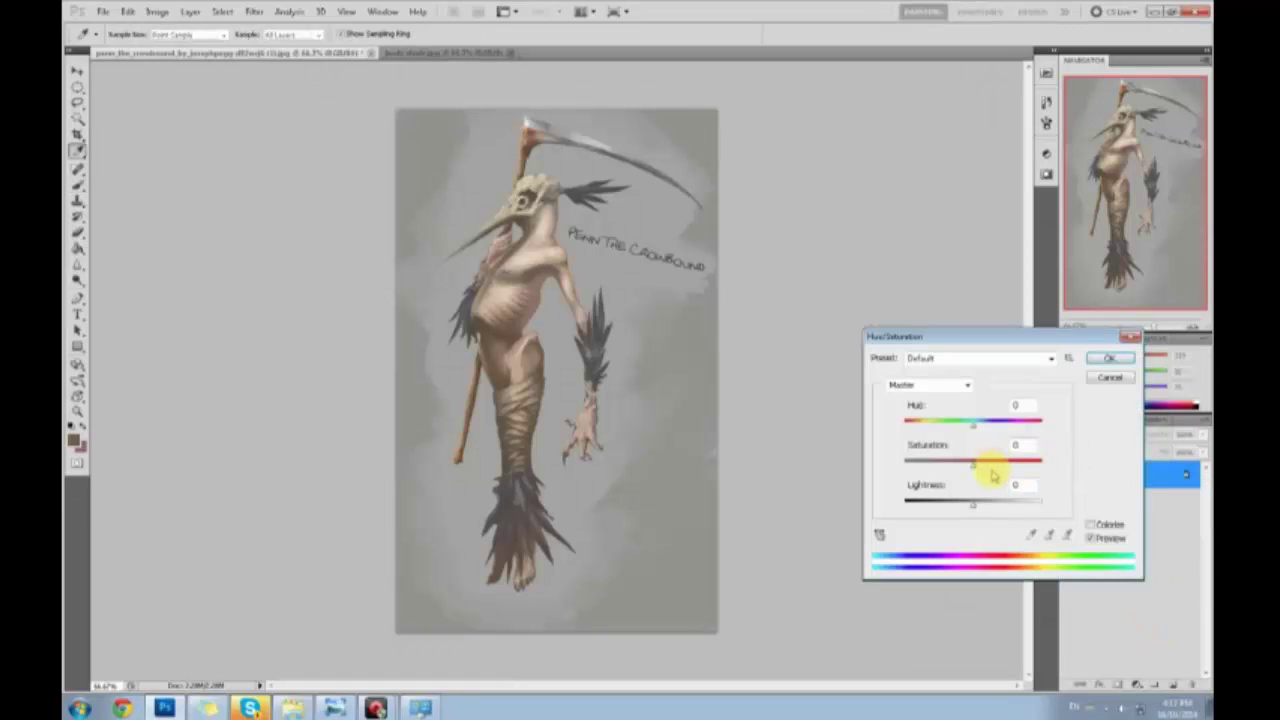
pyautogui.moveTo(966, 474); pyautogui.dragTo(883, 470)
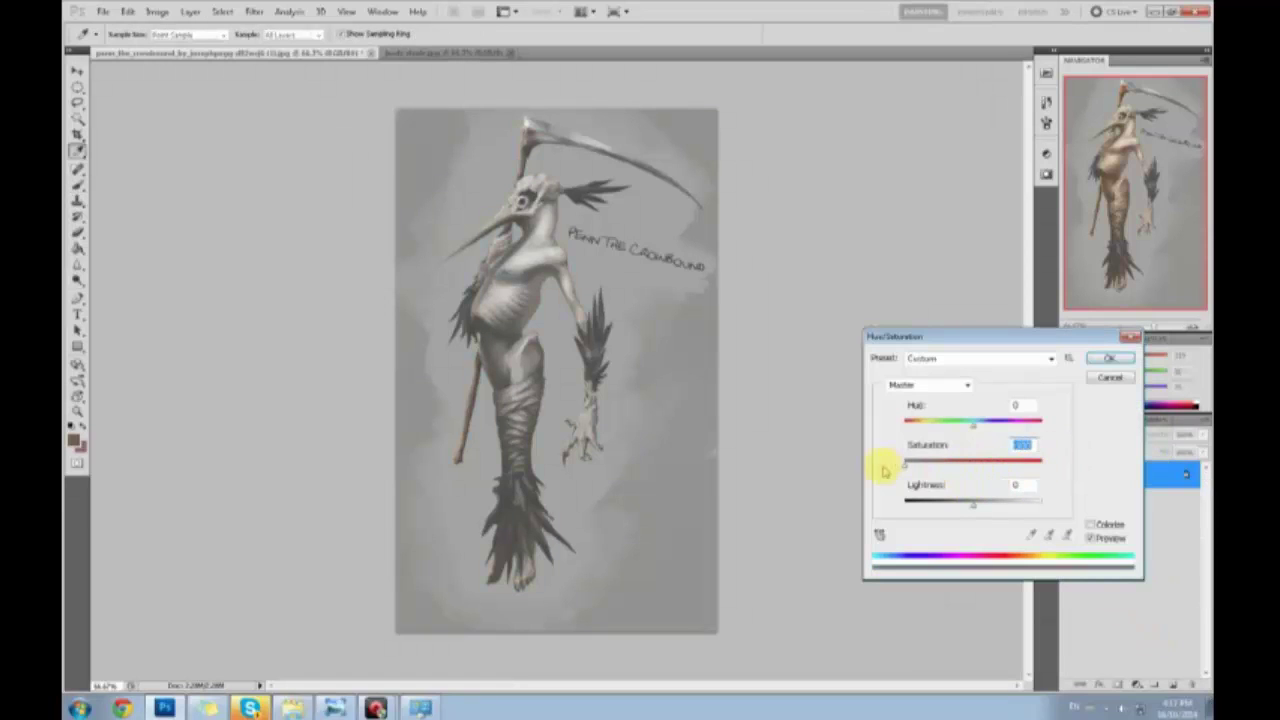
pyautogui.click(1107, 357)
# Add a new layer in Color blend mode and set the foreground to a light skin tone, RGB 230, 200, 179
pyautogui.click(1173, 684)
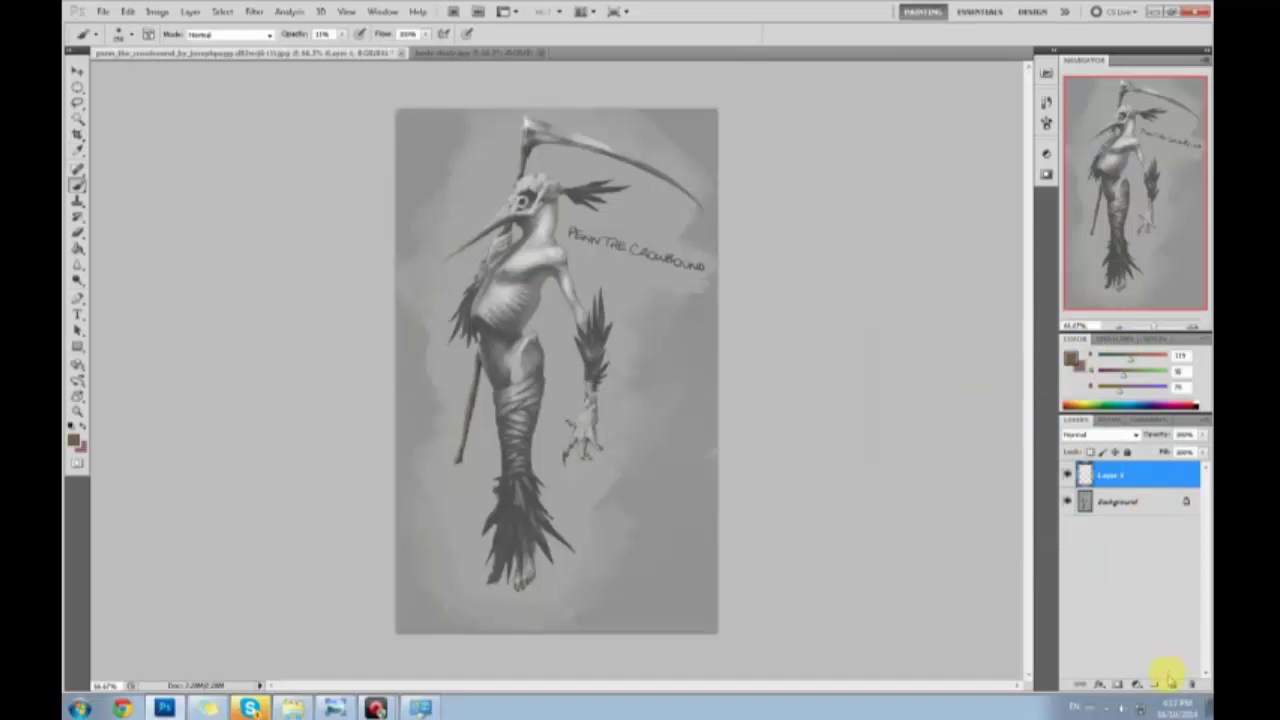
pyautogui.click(1100, 435)
pyautogui.click(1072, 362)
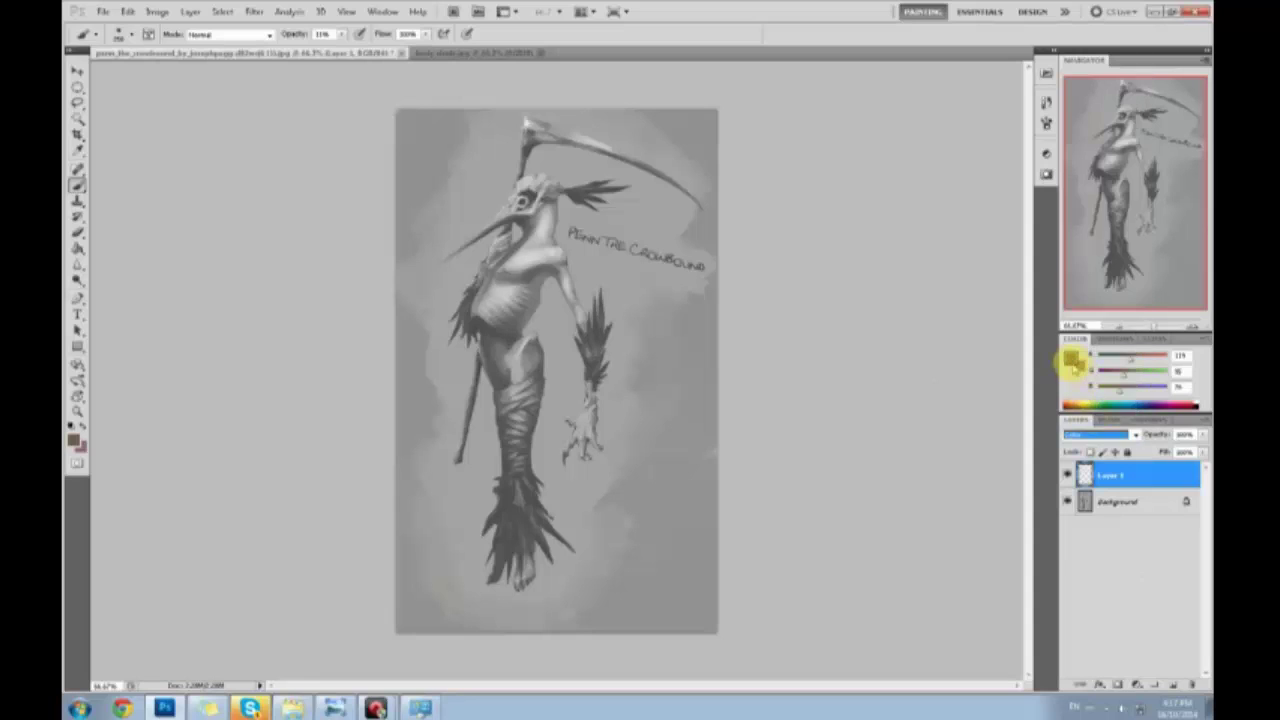
pyautogui.moveTo(934, 329); pyautogui.dragTo(848, 273)
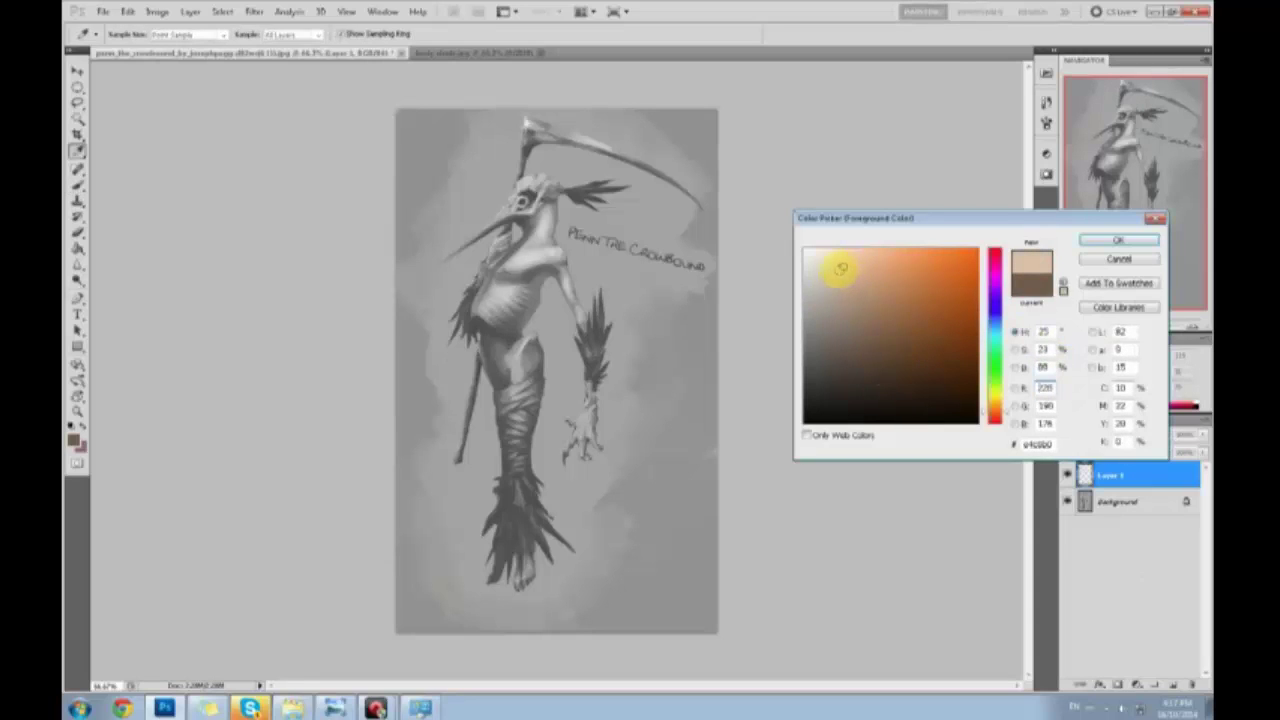
pyautogui.click(996, 413)
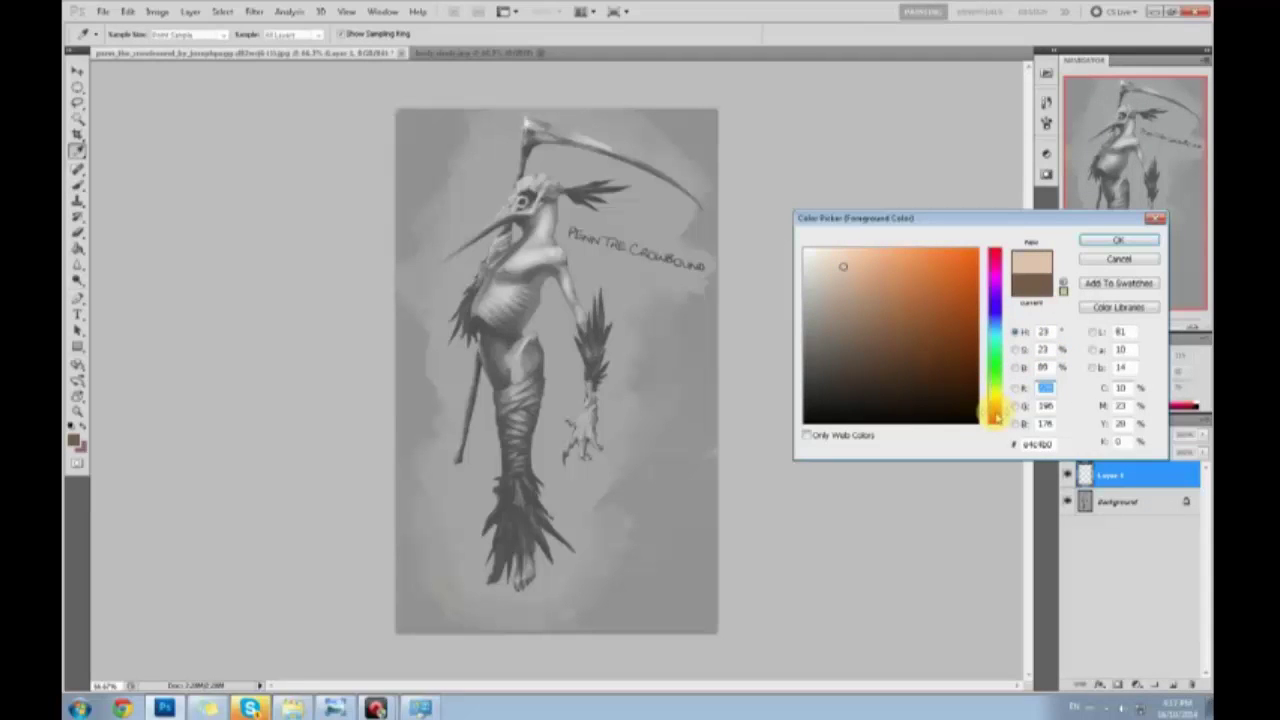
pyautogui.moveTo(850, 280); pyautogui.dragTo(841, 265)
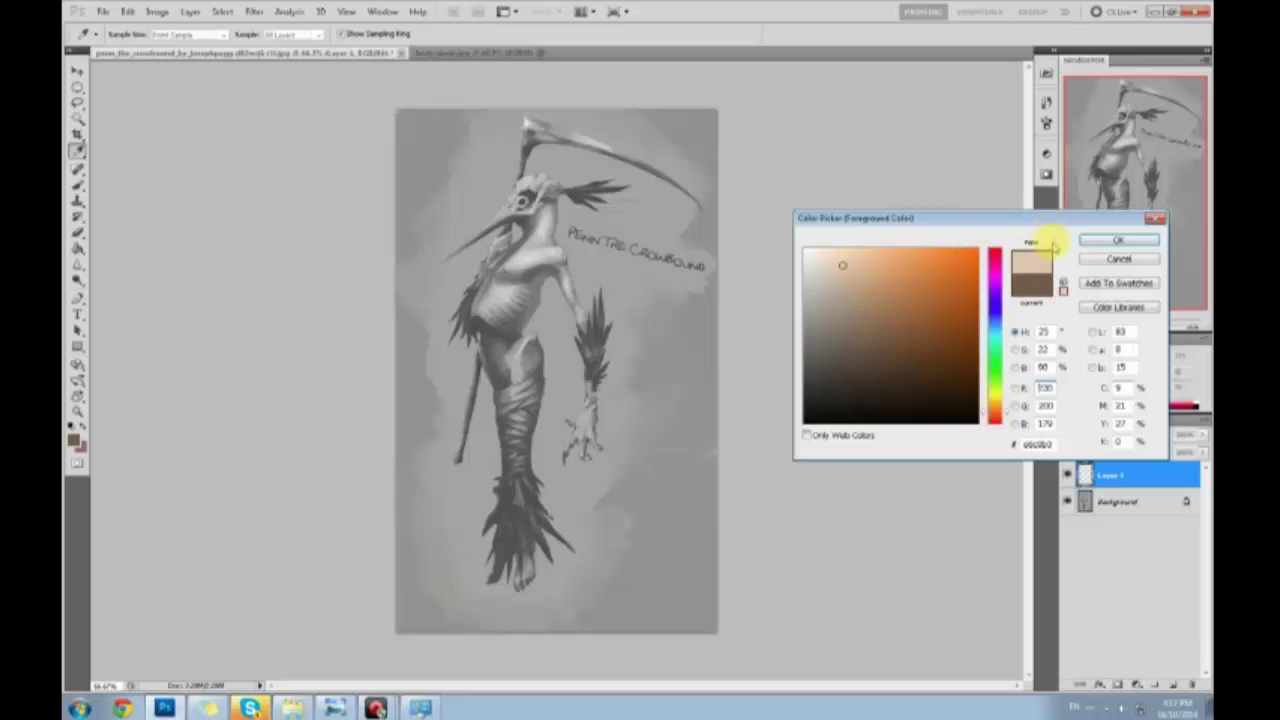
pyautogui.click(1113, 244)
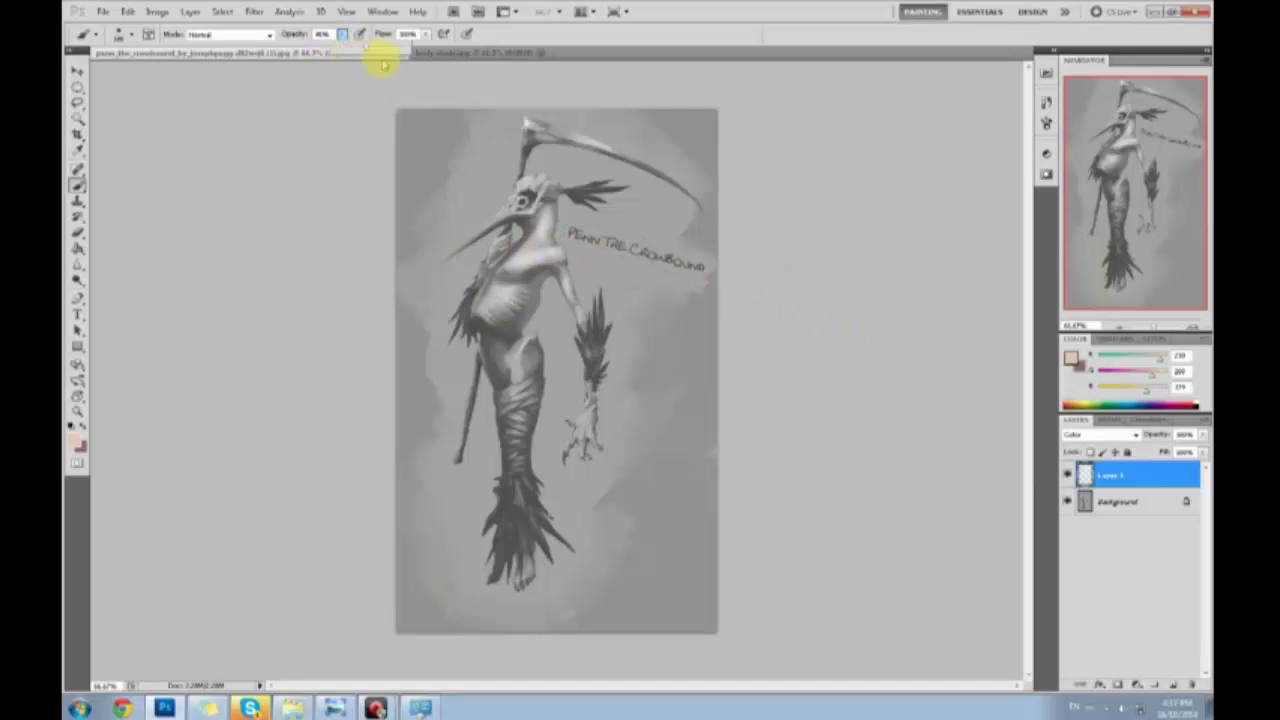
# Paint the skin tone over the figure's neck, torso, waist, foot, hand and forearm on the Color-mode layer
pyautogui.moveTo(532, 237)
pyautogui.mouseDown()
pyautogui.moveTo(511, 295)
pyautogui.moveTo(510, 282)
pyautogui.moveTo(485, 306)
pyautogui.moveTo(499, 313)
pyautogui.moveTo(543, 254)
pyautogui.moveTo(580, 323)
pyautogui.moveTo(542, 246)
pyautogui.moveTo(546, 214)
pyautogui.moveTo(526, 222)
pyautogui.moveTo(509, 325)
pyautogui.moveTo(490, 354)
pyautogui.moveTo(523, 349)
pyautogui.mouseUp()
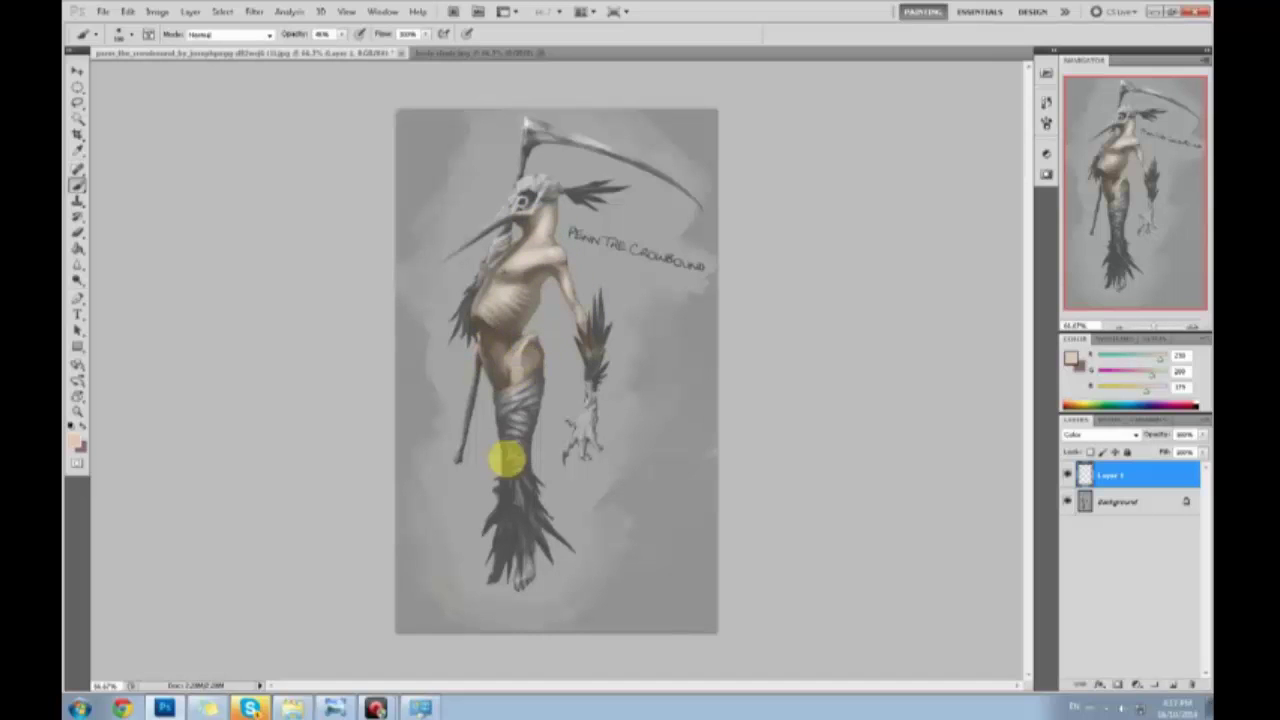
pyautogui.moveTo(519, 581); pyautogui.dragTo(524, 555)
pyautogui.moveTo(578, 429)
pyautogui.mouseDown()
pyautogui.moveTo(574, 442)
pyautogui.moveTo(579, 417)
pyautogui.moveTo(593, 443)
pyautogui.moveTo(592, 372)
pyautogui.mouseUp()
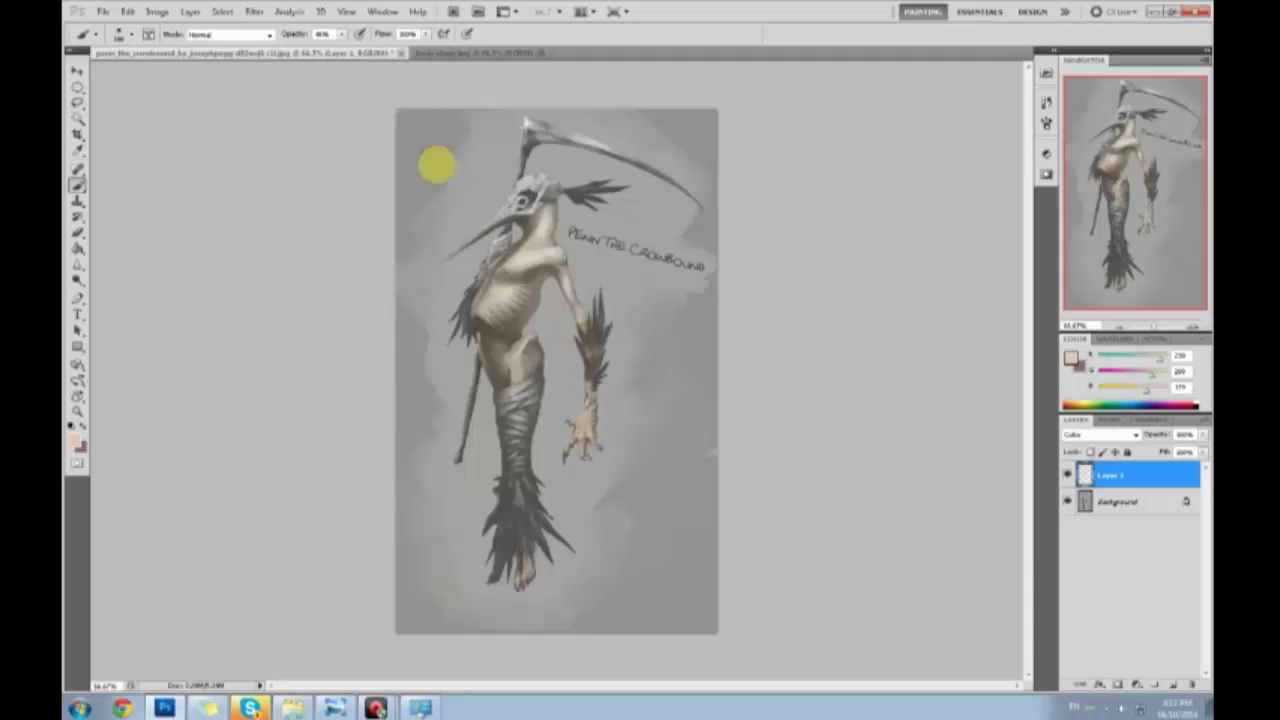
# Add another layer in Soft Light mode and choose a pale cream foreground colour with hue 34°, saturation 16% and brightness 96%
pyautogui.click(1174, 686)
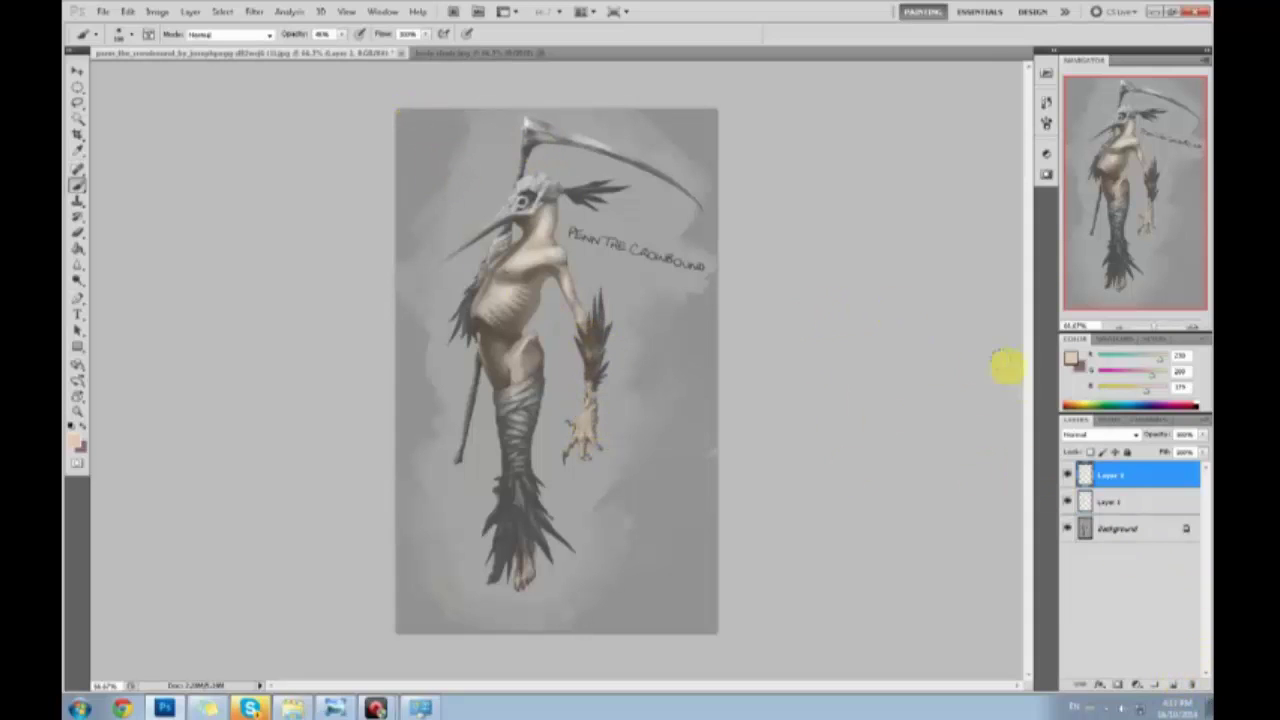
pyautogui.click(1066, 360)
pyautogui.moveTo(857, 266); pyautogui.dragTo(830, 272)
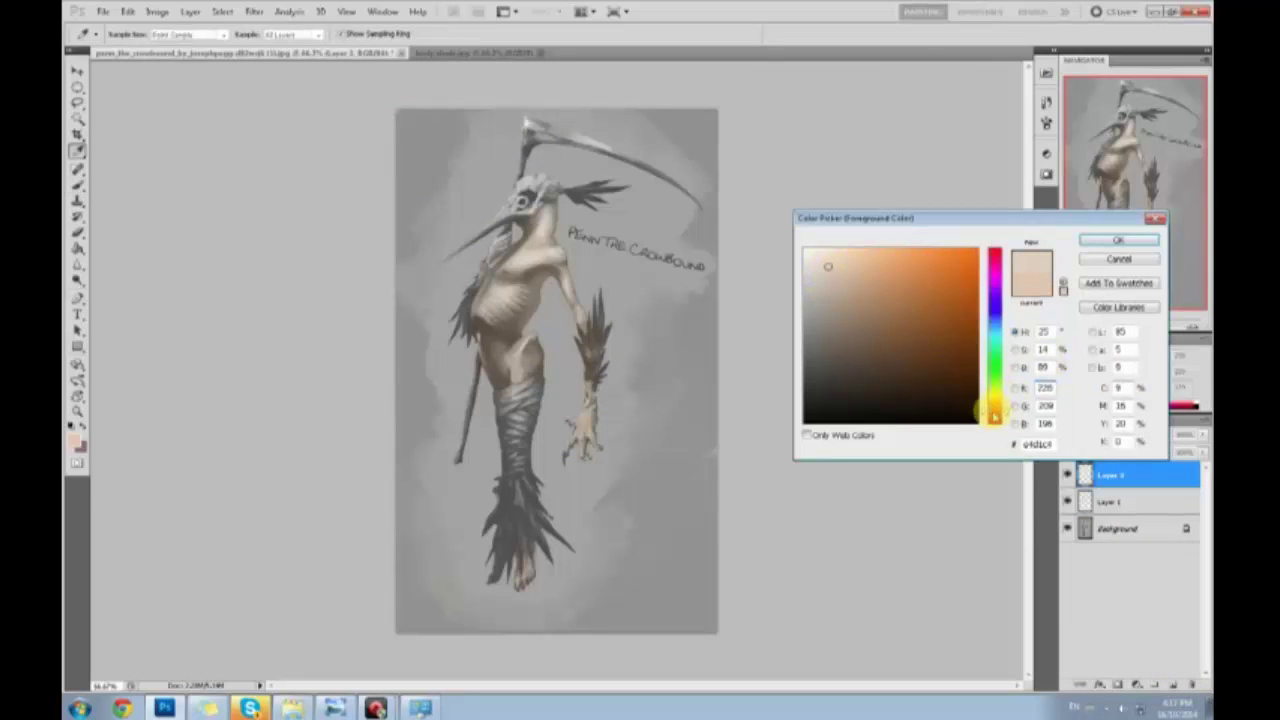
pyautogui.moveTo(994, 413); pyautogui.dragTo(994, 404)
pyautogui.moveTo(850, 295); pyautogui.dragTo(835, 260)
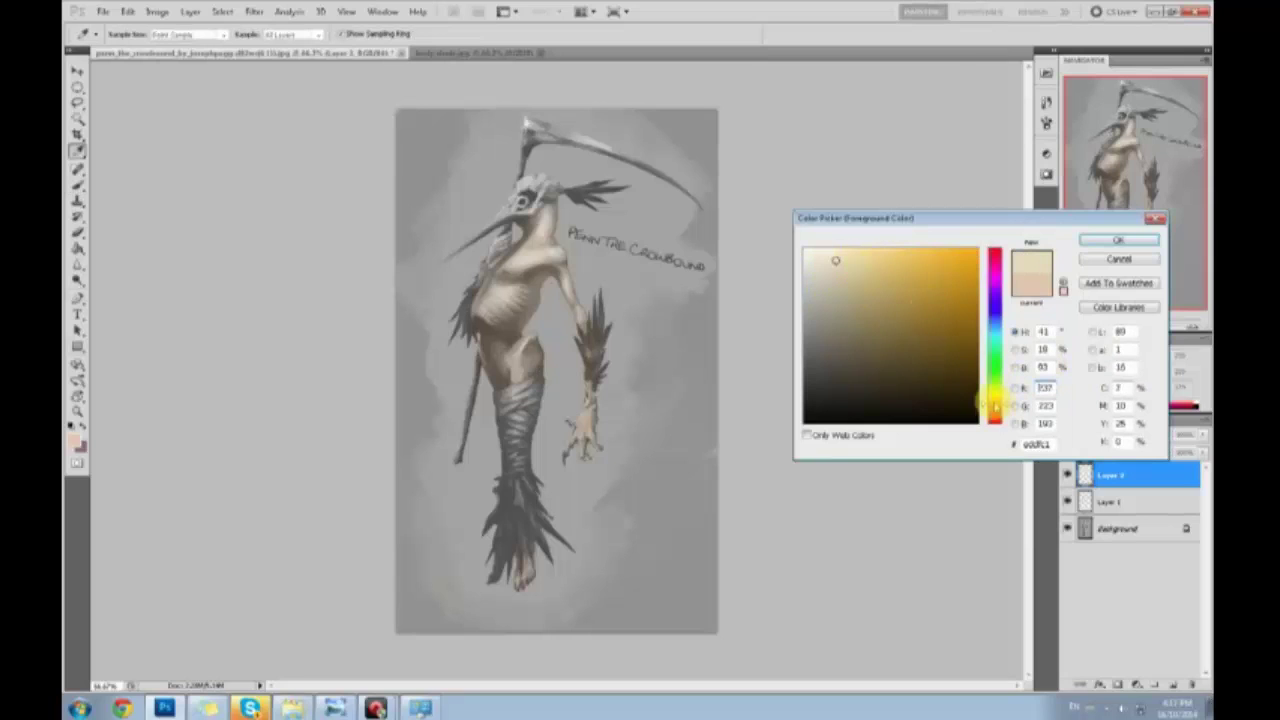
pyautogui.moveTo(994, 405); pyautogui.dragTo(994, 412)
pyautogui.click(830, 255)
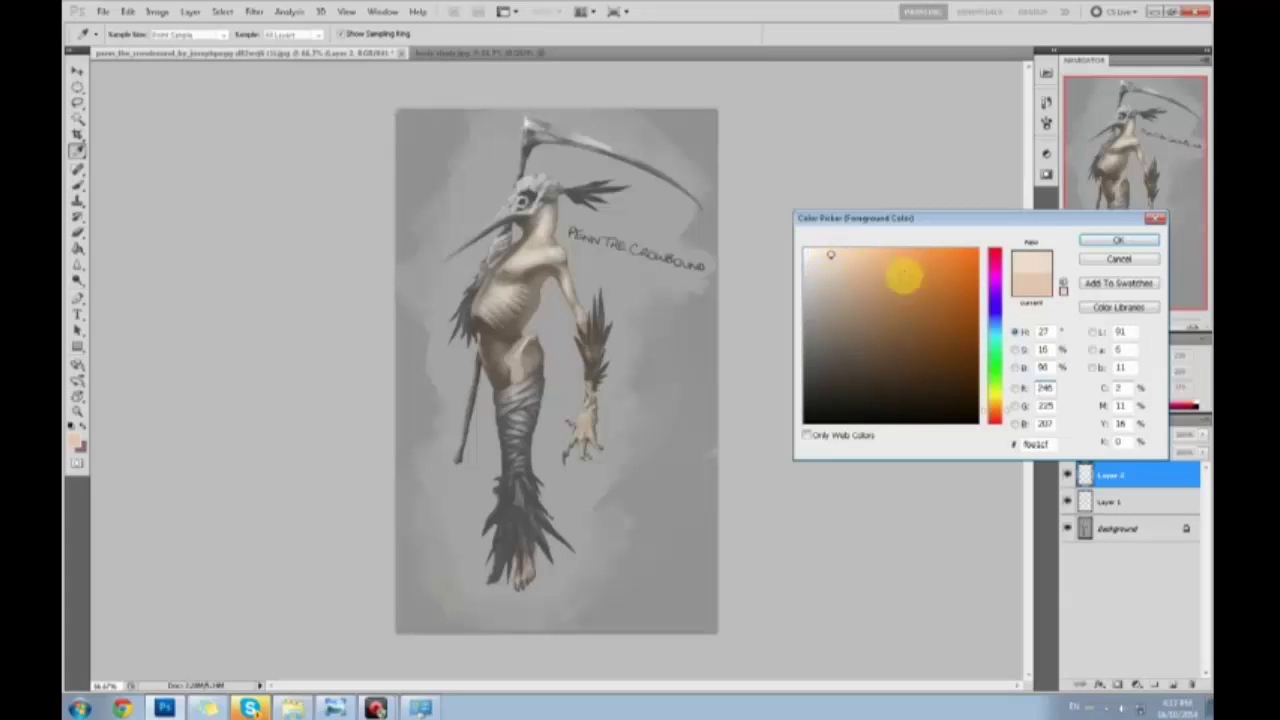
pyautogui.moveTo(998, 413); pyautogui.dragTo(998, 409)
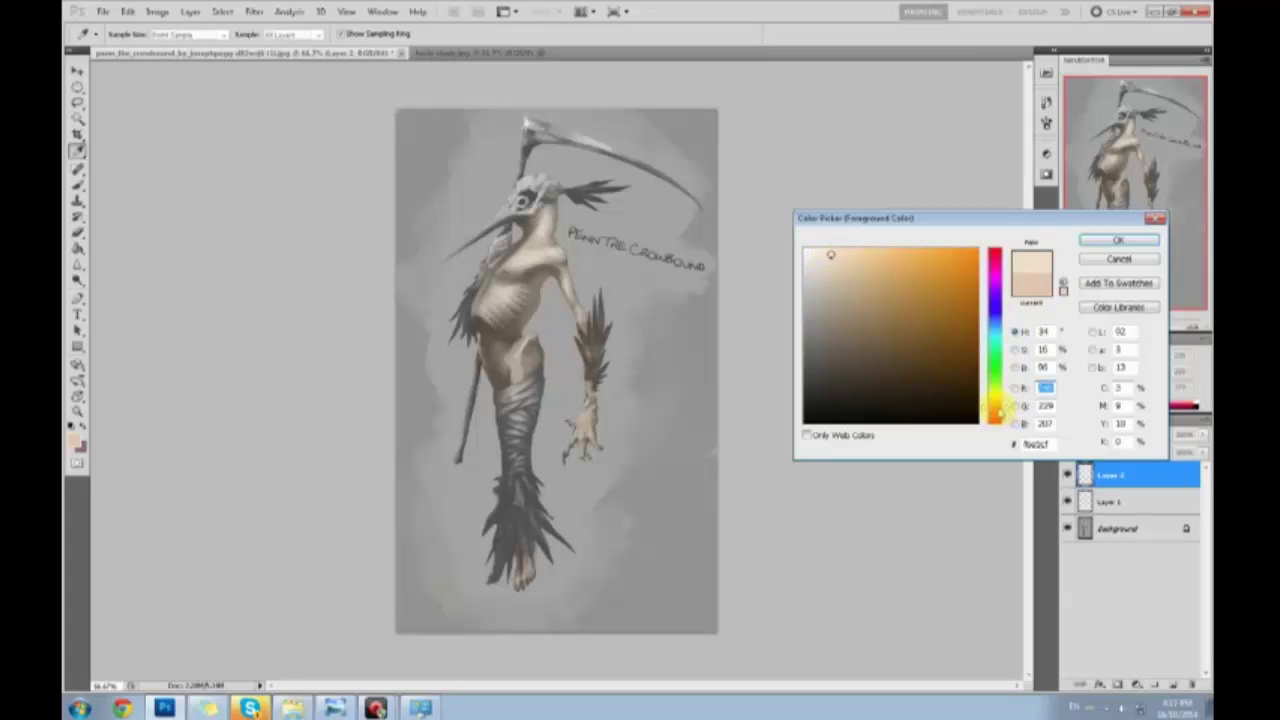
pyautogui.click(1113, 237)
pyautogui.click(1098, 435)
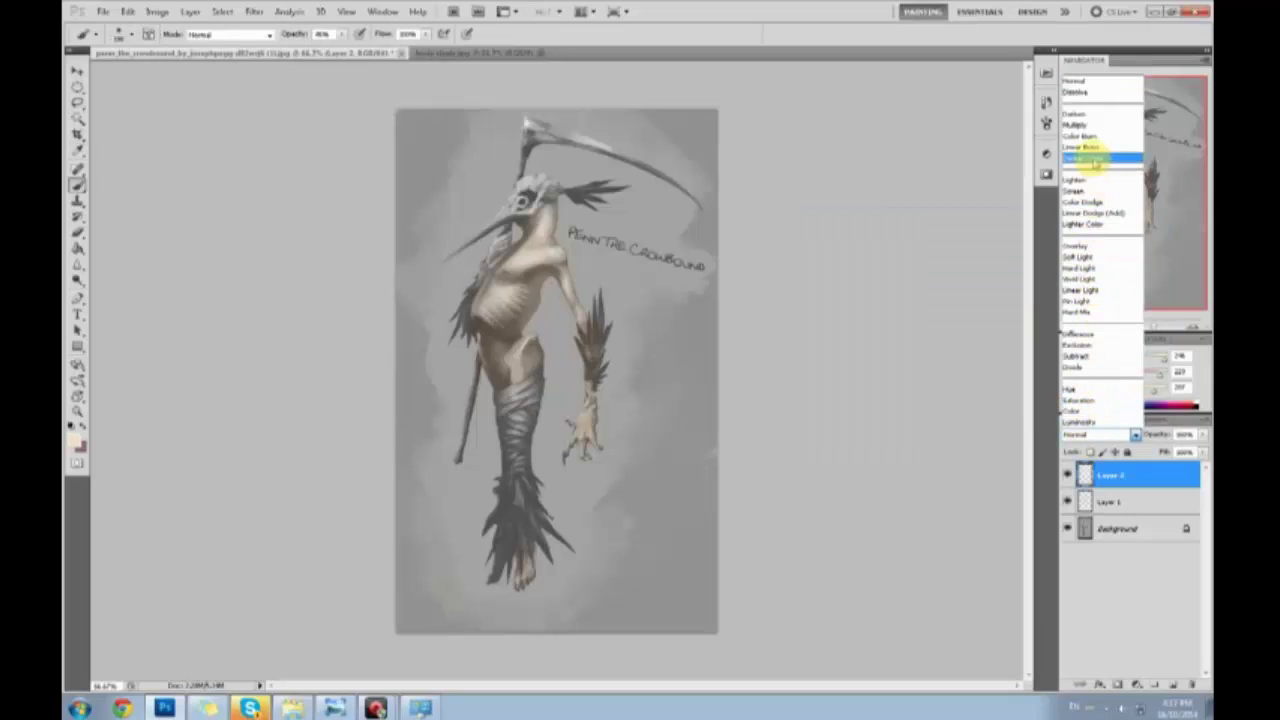
pyautogui.click(1080, 257)
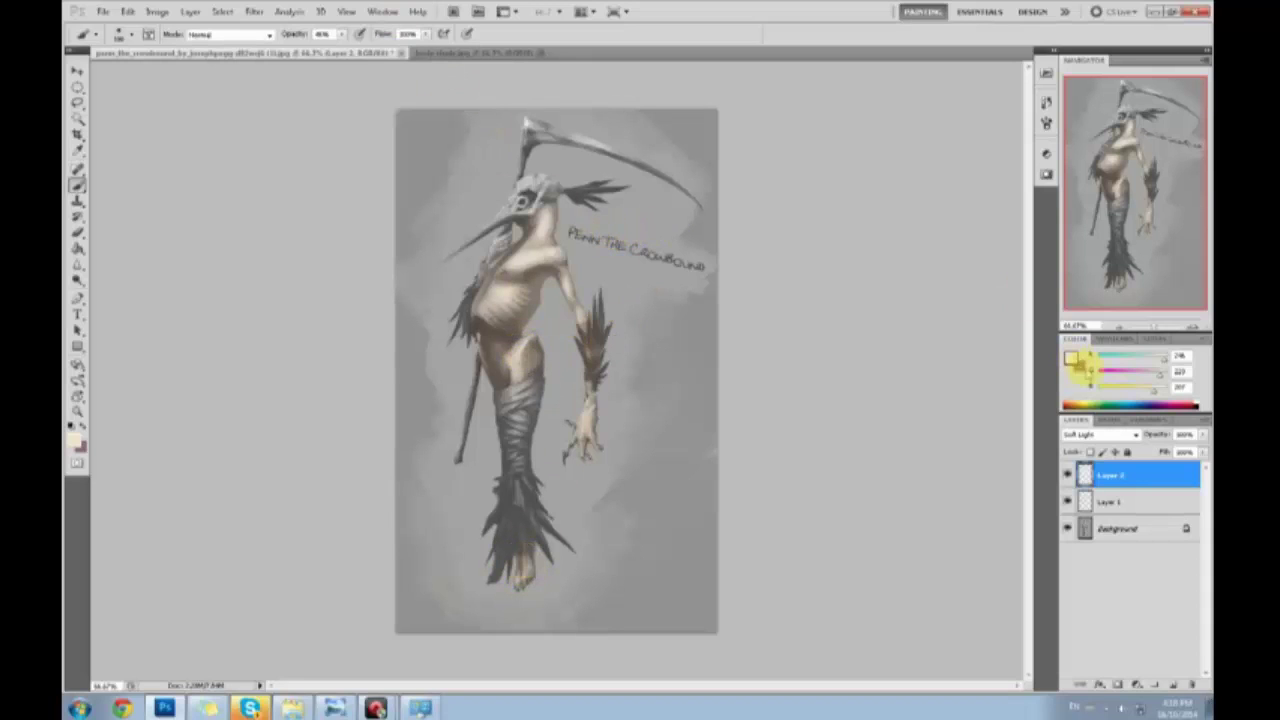
# Change the foreground colour to a muted dusky red, RGB 155, 123, 123, for the skin shadows
pyautogui.click(1071, 358)
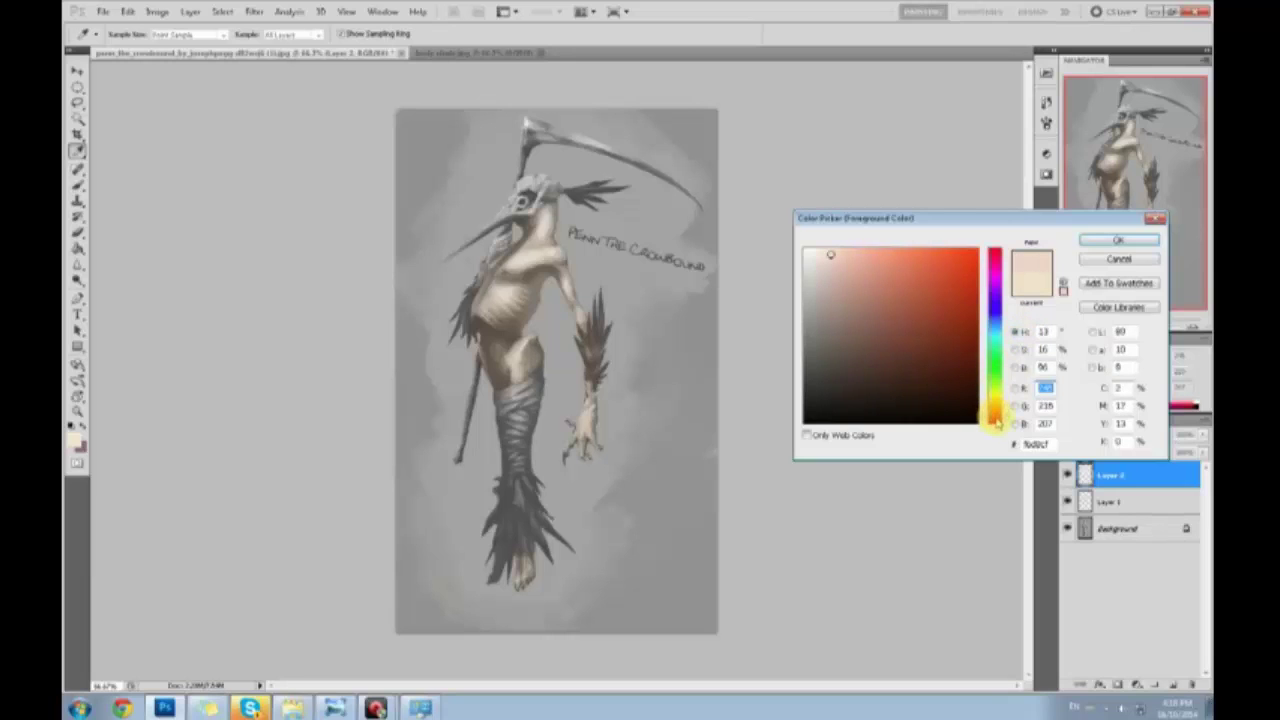
pyautogui.moveTo(996, 422); pyautogui.dragTo(996, 424)
pyautogui.moveTo(850, 340); pyautogui.dragTo(831, 314)
pyautogui.click(1118, 240)
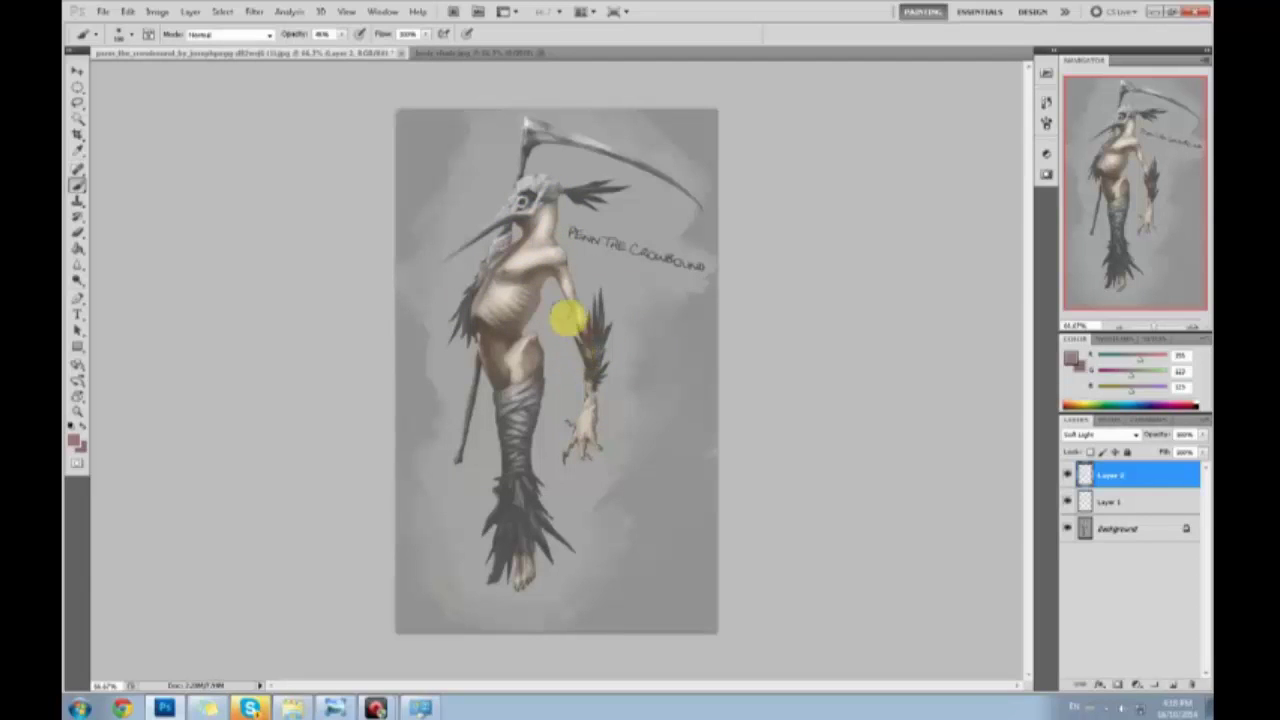
# Choose a more saturated reddish-orange foreground colour with a hue of 13° and return to the Brush tool
pyautogui.click(1072, 357)
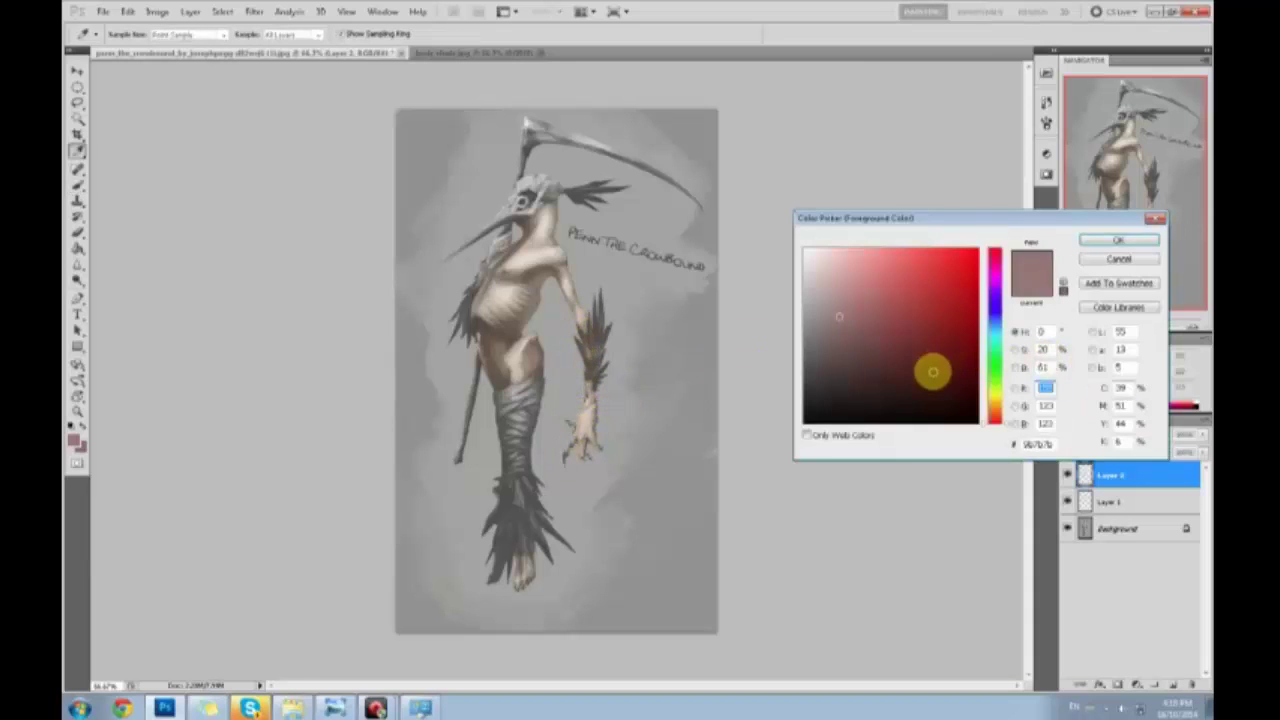
pyautogui.moveTo(929, 366); pyautogui.dragTo(902, 333)
pyautogui.moveTo(996, 425); pyautogui.dragTo(994, 420)
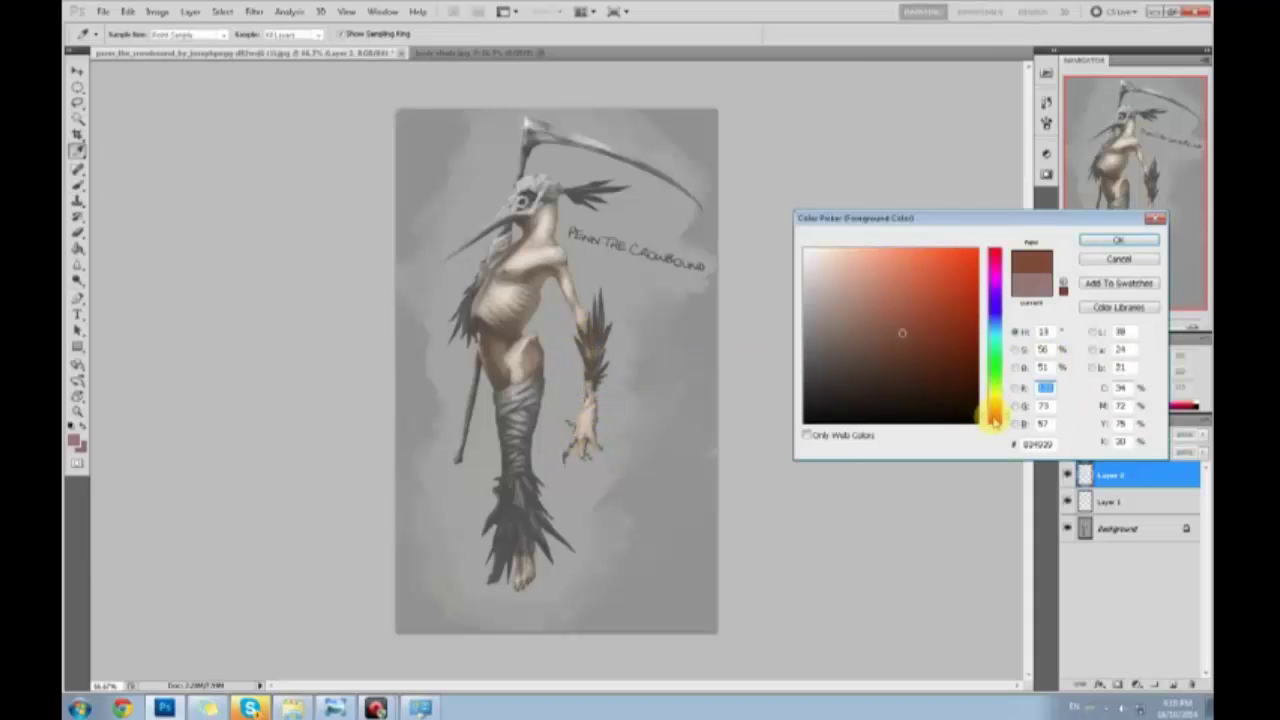
pyautogui.moveTo(903, 326)
pyautogui.mouseDown()
pyautogui.moveTo(920, 286)
pyautogui.moveTo(910, 290)
pyautogui.mouseUp()
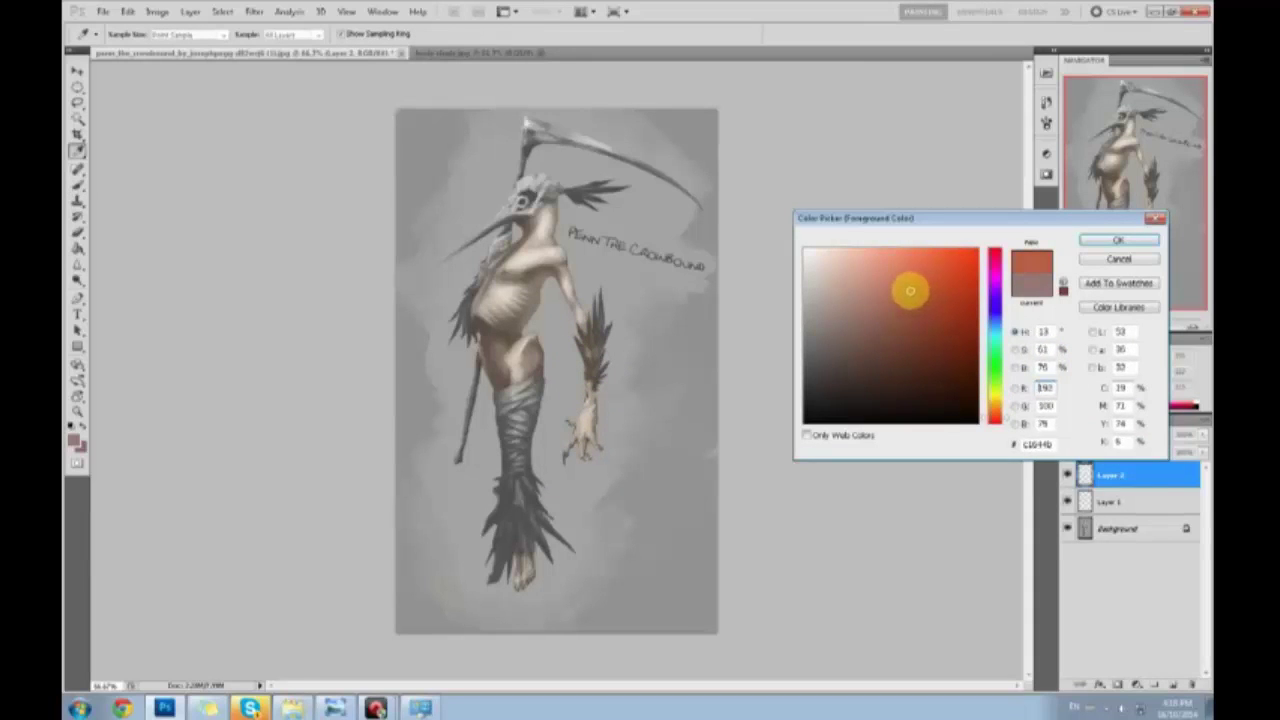
pyautogui.click(1118, 240)
pyautogui.press('b')
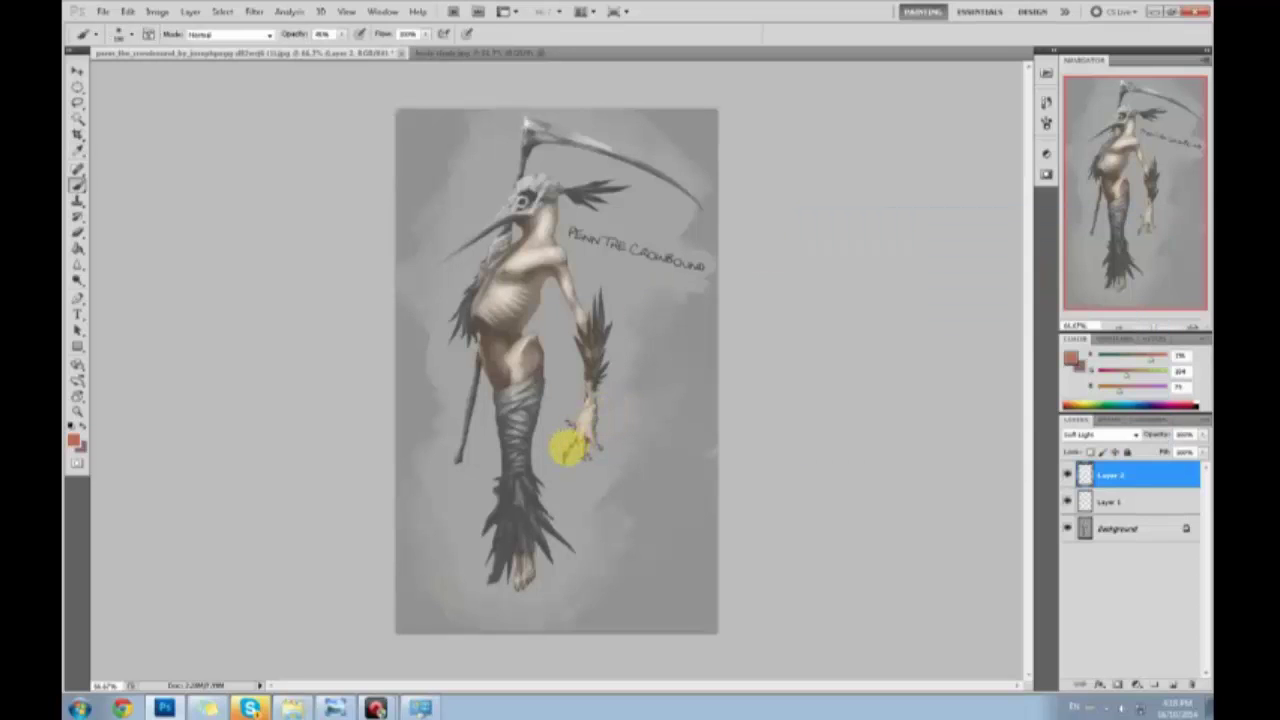
# Tint the fingers, toes and far shoulder reddish orange on the Soft Light layer and sample a light skin tone from the figure
pyautogui.moveTo(572, 428)
pyautogui.mouseDown()
pyautogui.moveTo(589, 457)
pyautogui.moveTo(597, 434)
pyautogui.mouseUp()
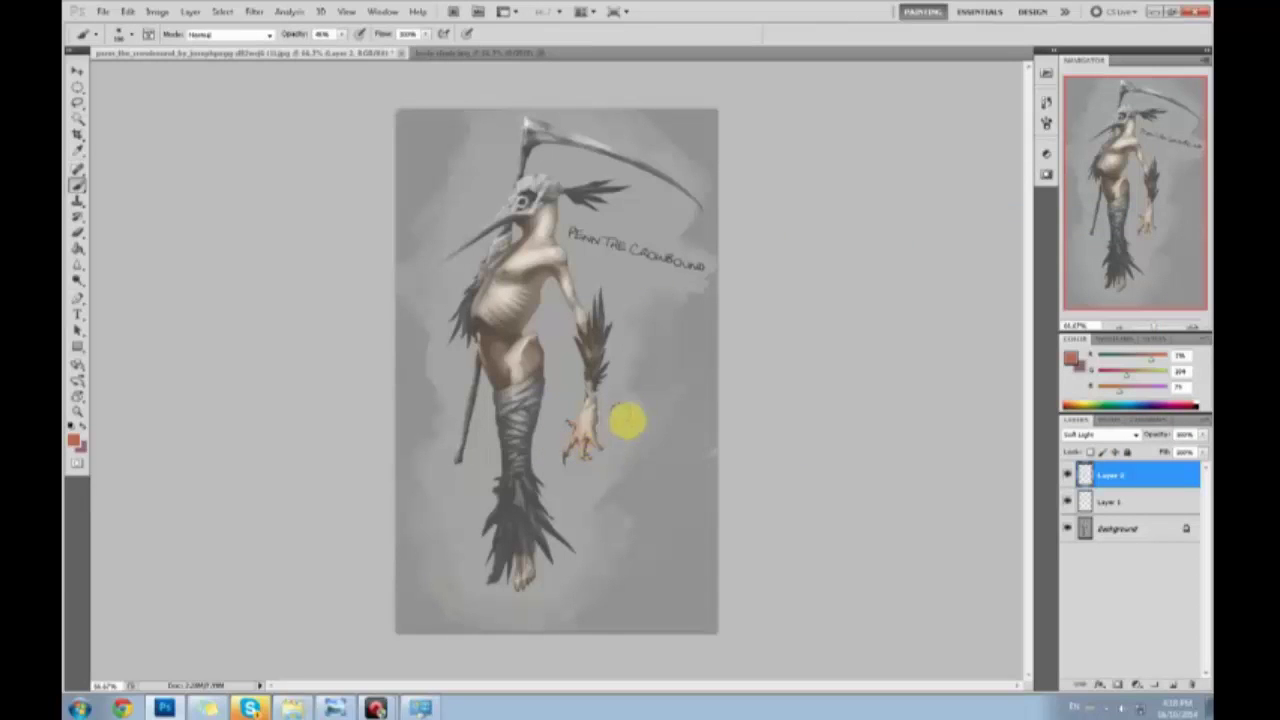
pyautogui.moveTo(525, 575)
pyautogui.mouseDown()
pyautogui.moveTo(513, 542)
pyautogui.moveTo(533, 589)
pyautogui.moveTo(537, 579)
pyautogui.mouseUp()
pyautogui.moveTo(494, 246); pyautogui.dragTo(489, 251)
pyautogui.keyDown('alt'); pyautogui.click(512, 251); pyautogui.keyUp('alt')
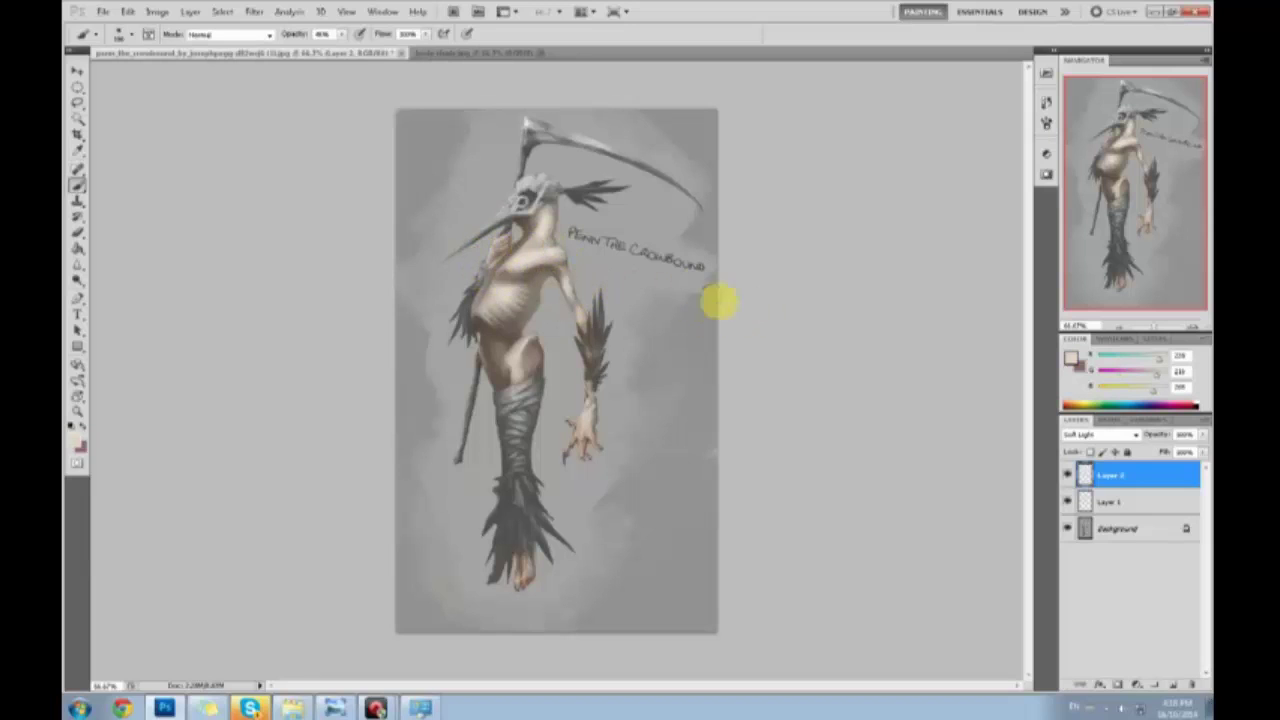
# Flatten the painted colour layers into the background and add a fresh layer in Color blend mode
pyautogui.rightClick(1140, 474)
pyautogui.click(1140, 456)
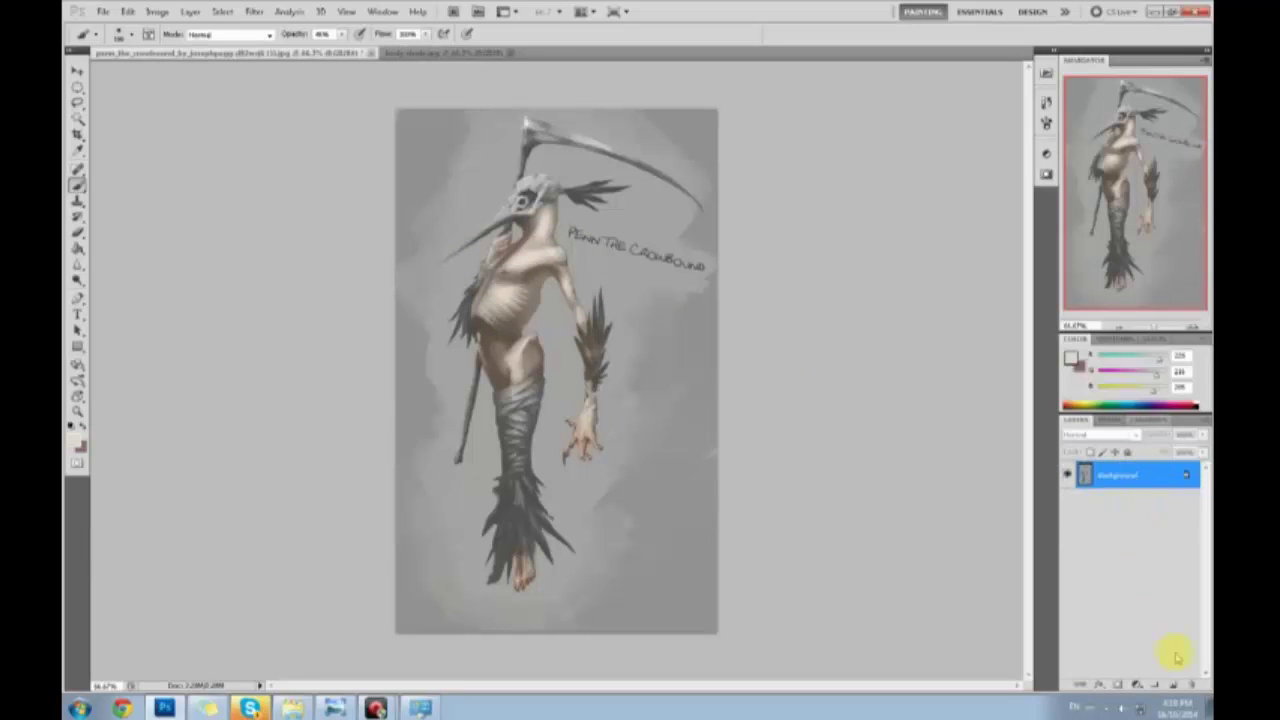
pyautogui.click(1175, 686)
pyautogui.click(1103, 434)
pyautogui.click(1090, 412)
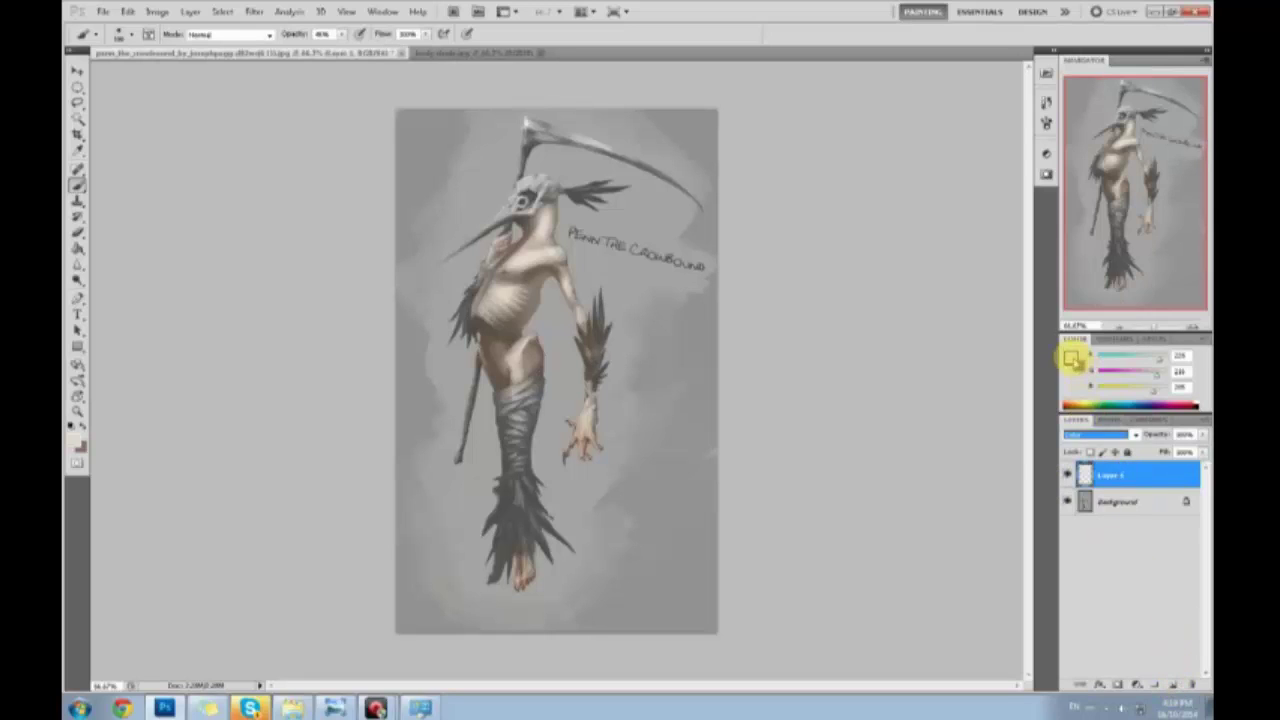
# Set the foreground colour to a pale, desaturated green with a hue of about 86° and return to the Brush tool
pyautogui.click(1072, 359)
pyautogui.moveTo(997, 410); pyautogui.dragTo(990, 385)
pyautogui.moveTo(808, 263)
pyautogui.mouseDown()
pyautogui.moveTo(834, 306)
pyautogui.moveTo(826, 271)
pyautogui.mouseUp()
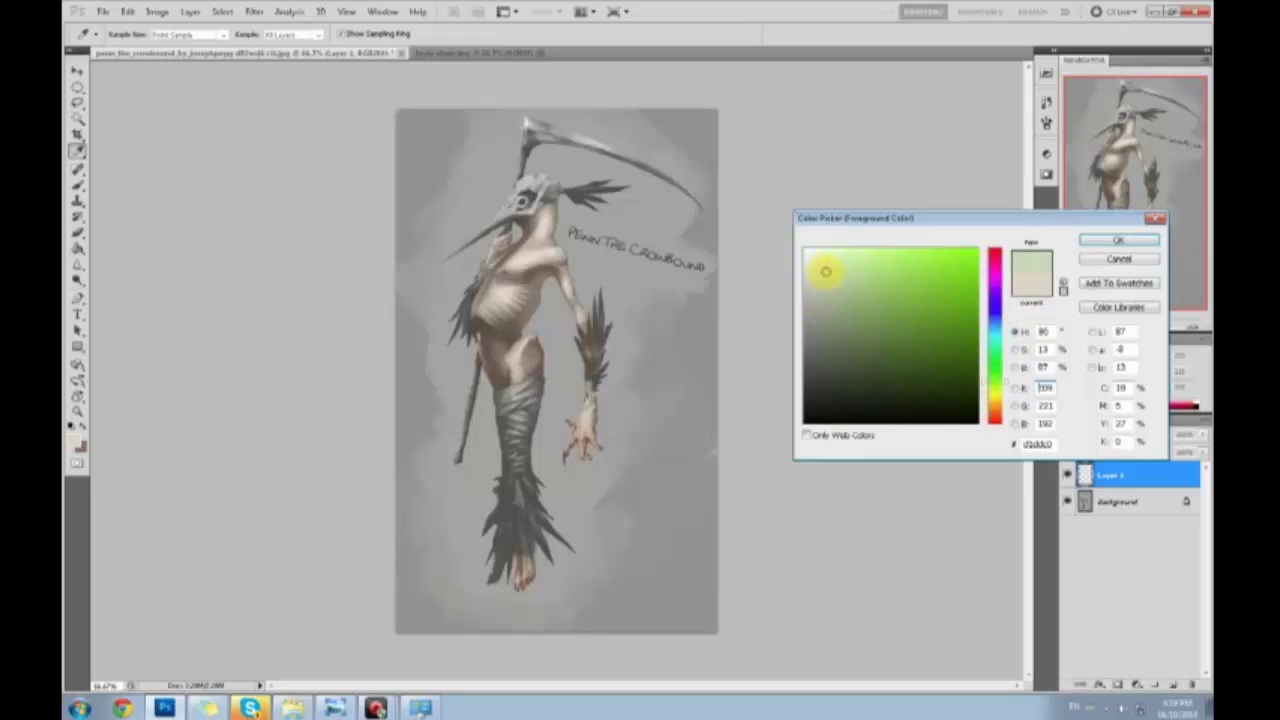
pyautogui.click(1118, 240)
pyautogui.press('b')
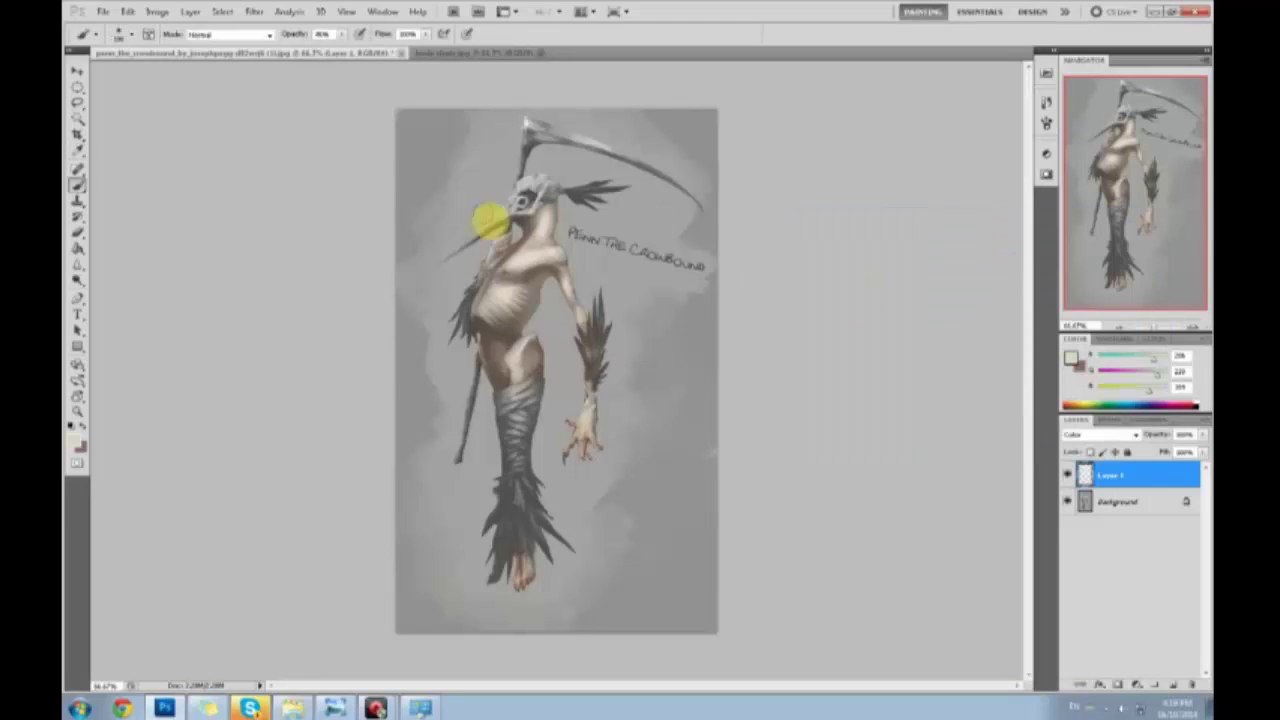
# Lower the brush opacity to under 10% and glaze the pale green lightly over the neck, shoulder and chest
pyautogui.moveTo(335, 51); pyautogui.dragTo(331, 52)
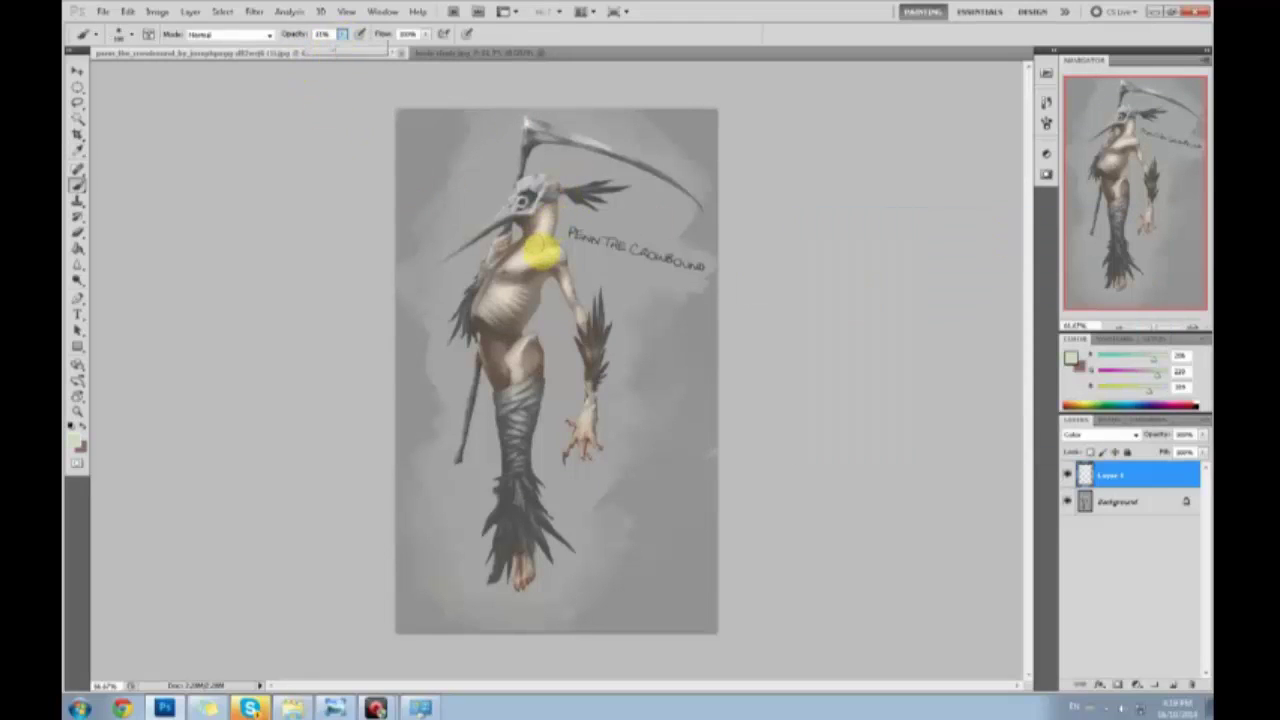
pyautogui.moveTo(543, 255)
pyautogui.mouseDown()
pyautogui.moveTo(518, 248)
pyautogui.moveTo(556, 252)
pyautogui.moveTo(543, 246)
pyautogui.moveTo(515, 282)
pyautogui.moveTo(529, 238)
pyautogui.mouseUp()
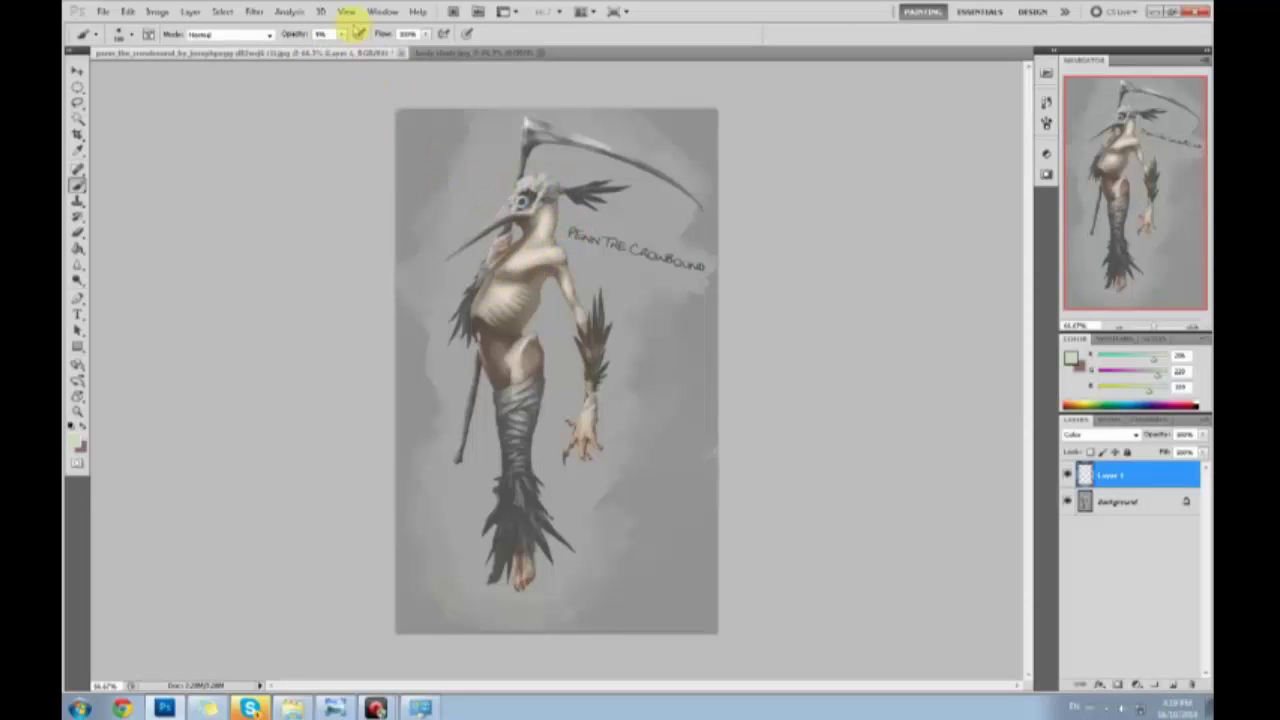
pyautogui.moveTo(340, 50); pyautogui.dragTo(343, 50)
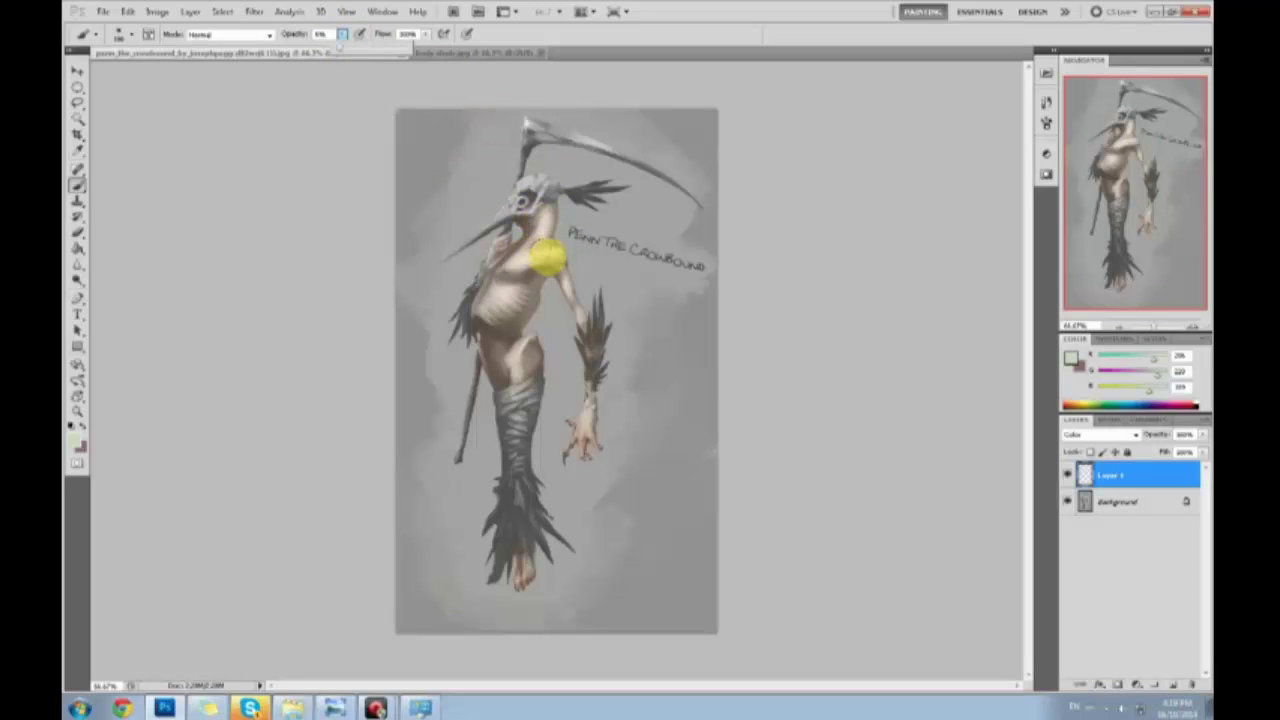
pyautogui.moveTo(549, 261)
pyautogui.mouseDown()
pyautogui.moveTo(525, 272)
pyautogui.moveTo(551, 247)
pyautogui.moveTo(541, 228)
pyautogui.moveTo(557, 197)
pyautogui.mouseUp()
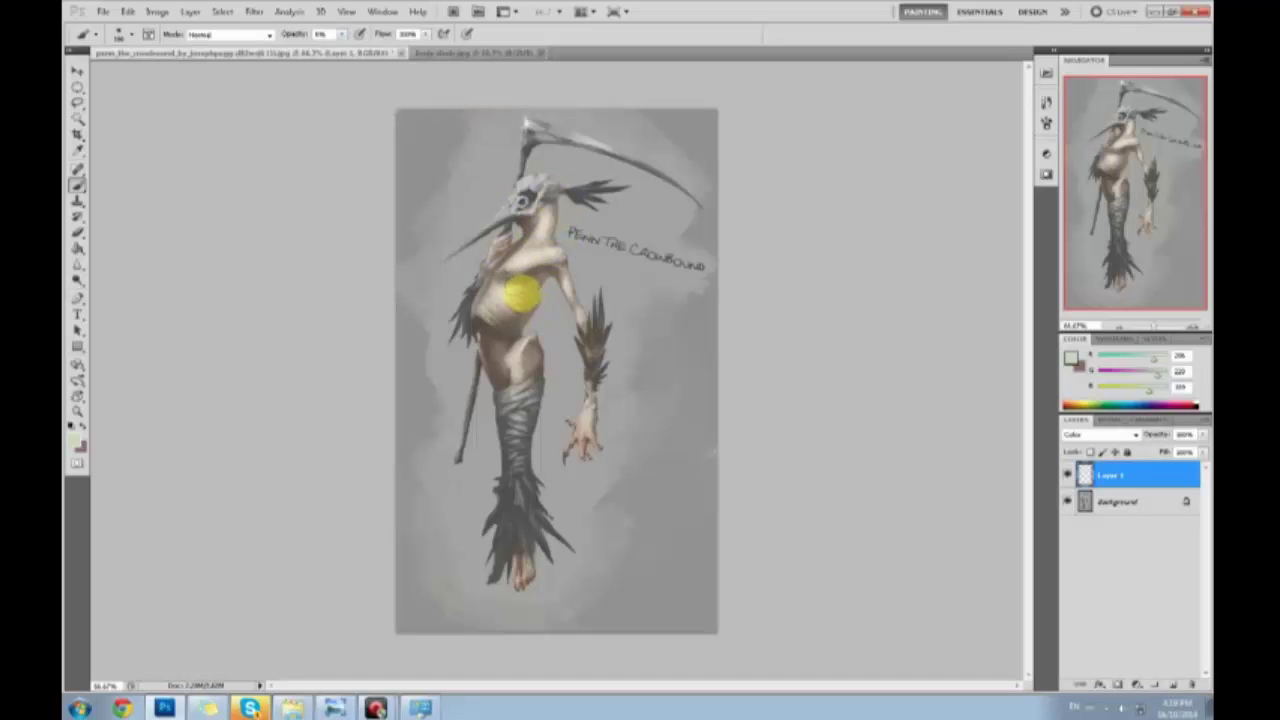
pyautogui.moveTo(522, 293)
pyautogui.mouseDown()
pyautogui.moveTo(488, 315)
pyautogui.moveTo(544, 318)
pyautogui.moveTo(512, 333)
pyautogui.moveTo(488, 324)
pyautogui.moveTo(506, 374)
pyautogui.moveTo(519, 358)
pyautogui.moveTo(485, 358)
pyautogui.moveTo(508, 411)
pyautogui.moveTo(538, 361)
pyautogui.moveTo(487, 374)
pyautogui.moveTo(503, 385)
pyautogui.moveTo(527, 326)
pyautogui.moveTo(546, 328)
pyautogui.moveTo(536, 343)
pyautogui.moveTo(545, 271)
pyautogui.moveTo(554, 336)
pyautogui.mouseUp()
# Soften the colour around the waist and hip using greyed skin tones sampled from the hip and chest
pyautogui.keyDown('alt'); pyautogui.click(536, 364); pyautogui.keyUp('alt')
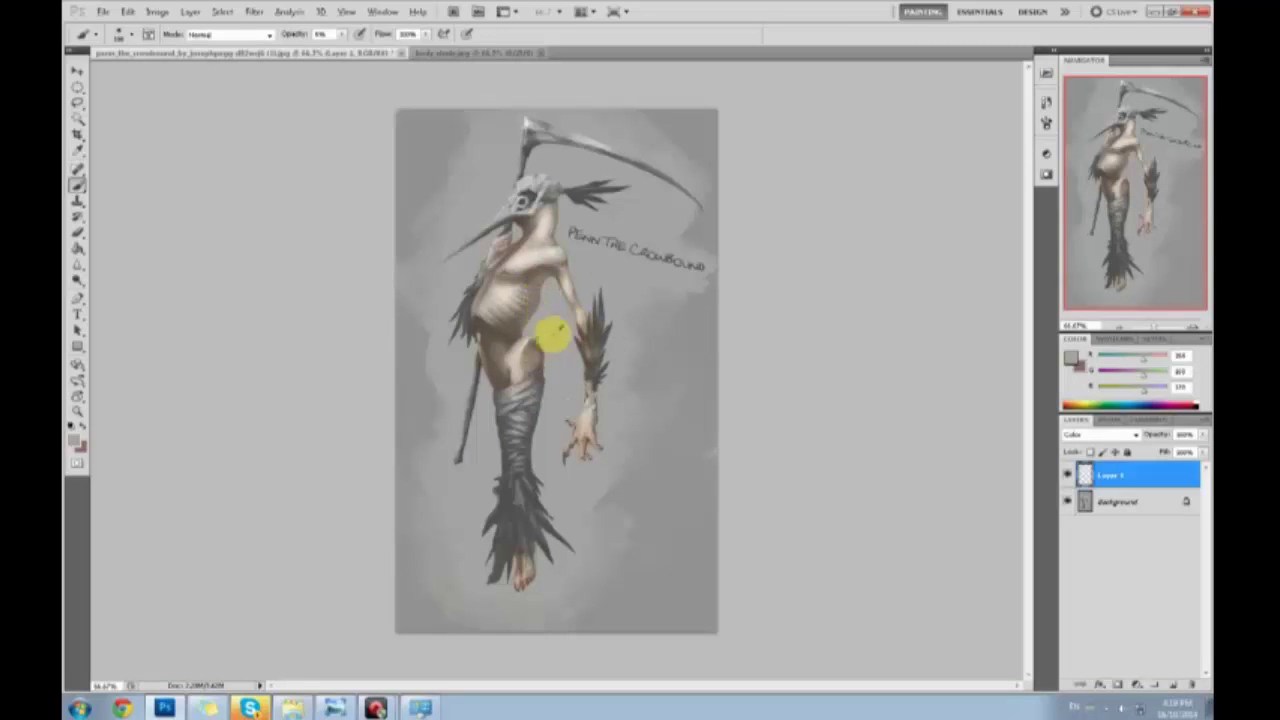
pyautogui.keyDown('alt'); pyautogui.click(531, 351); pyautogui.keyUp('alt')
pyautogui.keyDown('alt'); pyautogui.click(534, 339); pyautogui.keyUp('alt')
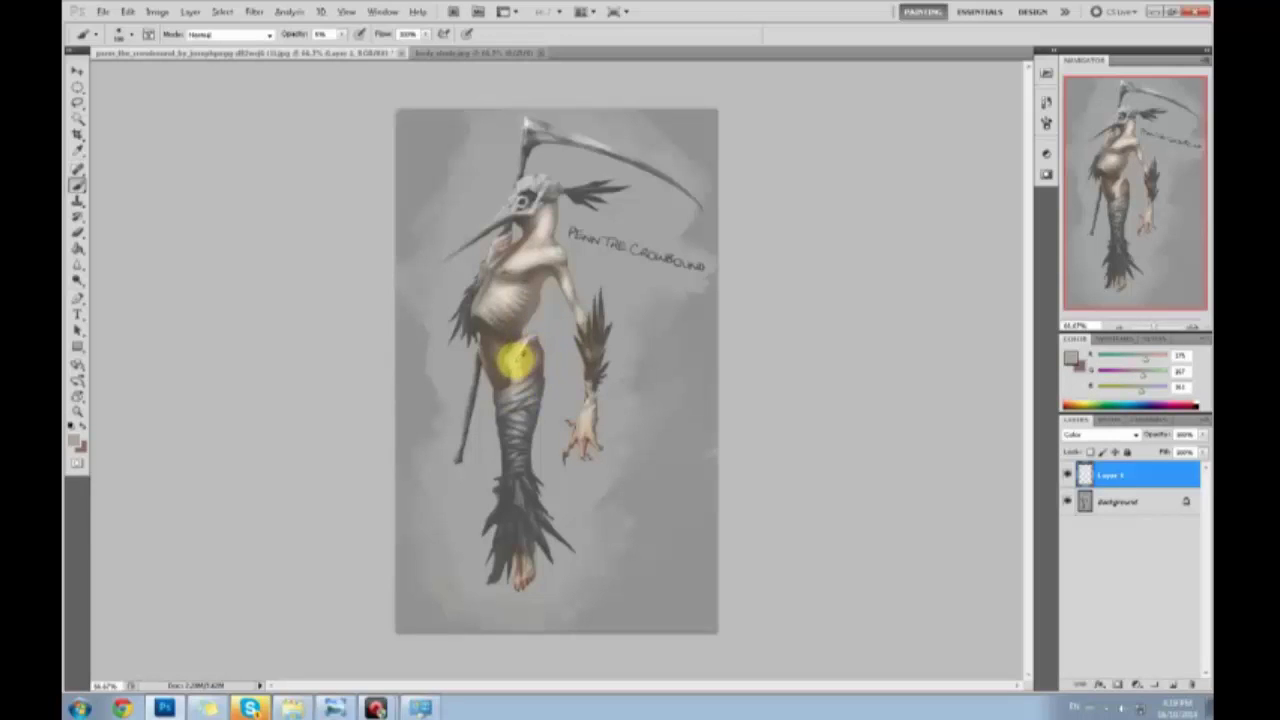
pyautogui.keyDown('alt'); pyautogui.click(519, 360); pyautogui.keyUp('alt')
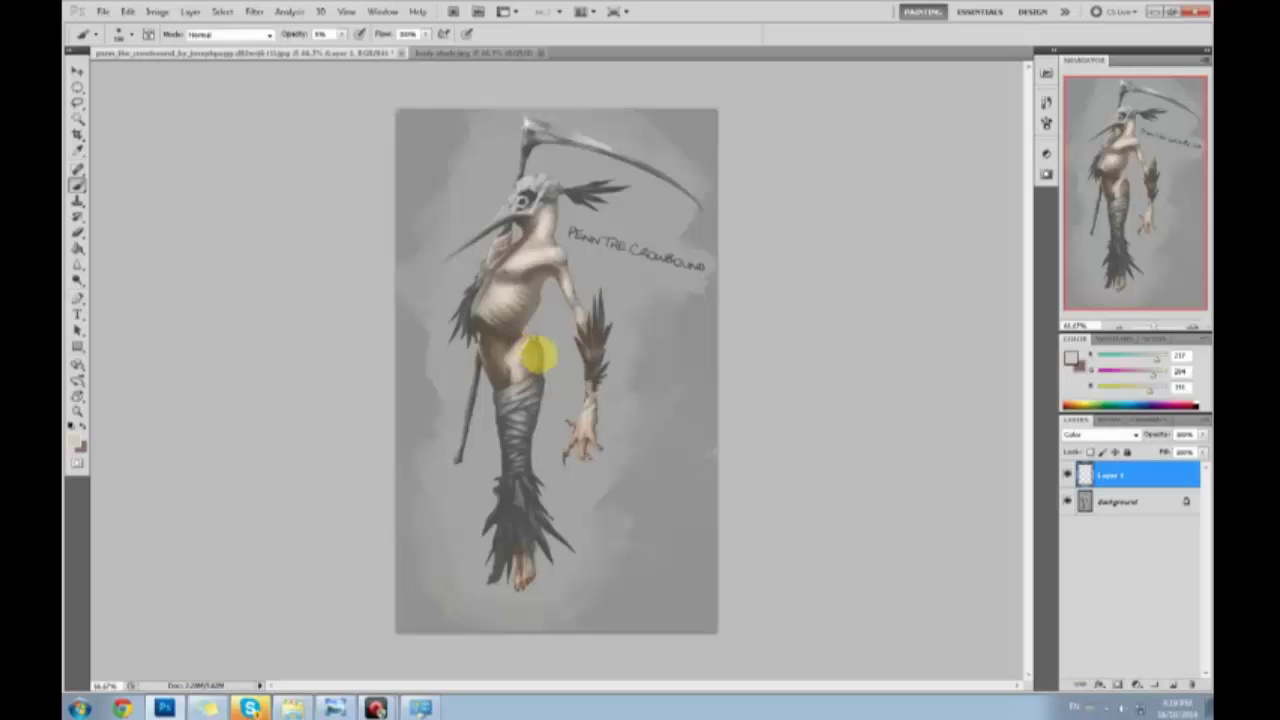
pyautogui.keyDown('alt'); pyautogui.click(523, 265); pyautogui.keyUp('alt')
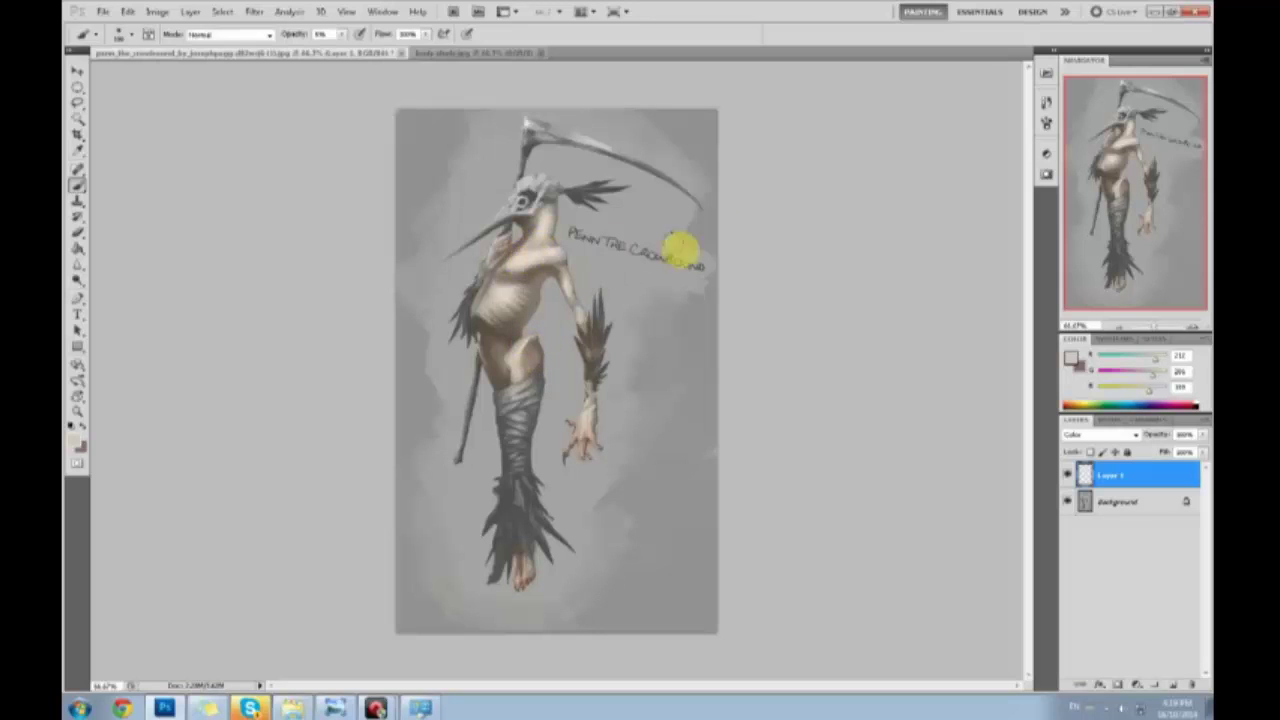
# Set the foreground to a greyed green (hue 97°, saturation 7%, brightness 71%), tint the figure, and merge the Color layer into the background
pyautogui.click(1070, 360)
pyautogui.moveTo(994, 405); pyautogui.dragTo(994, 375)
pyautogui.click(816, 300)
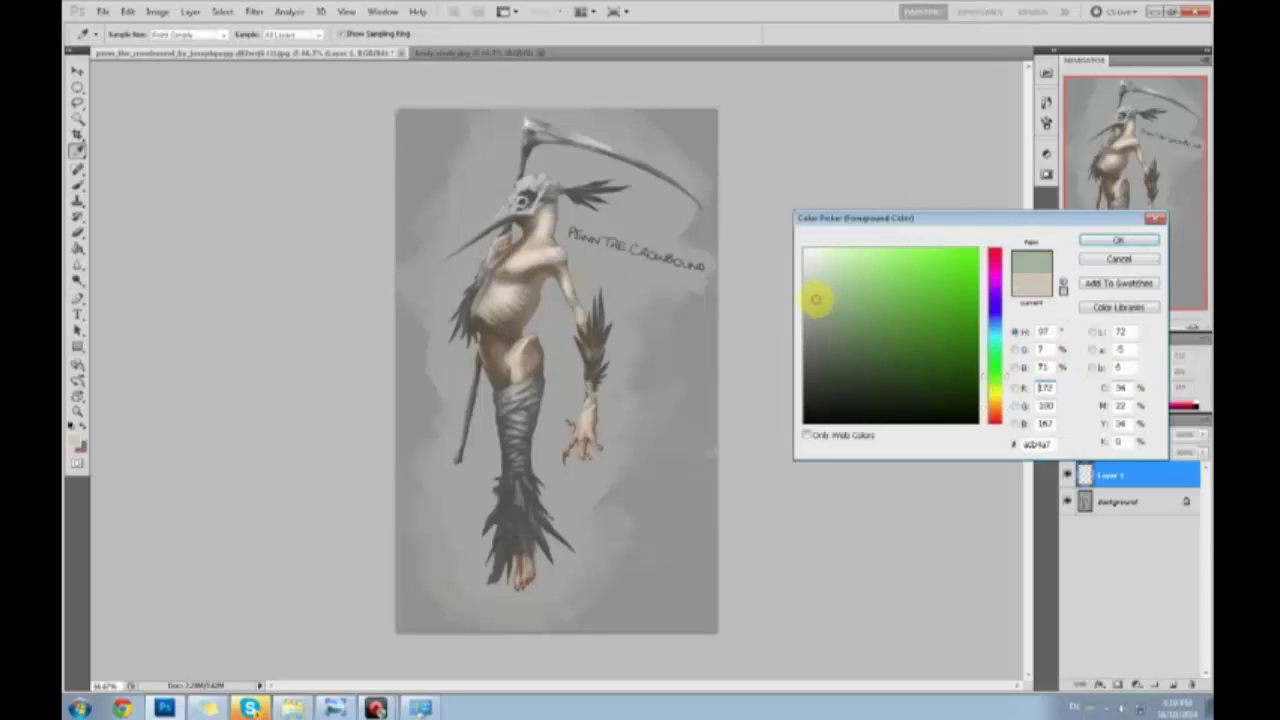
pyautogui.click(1118, 241)
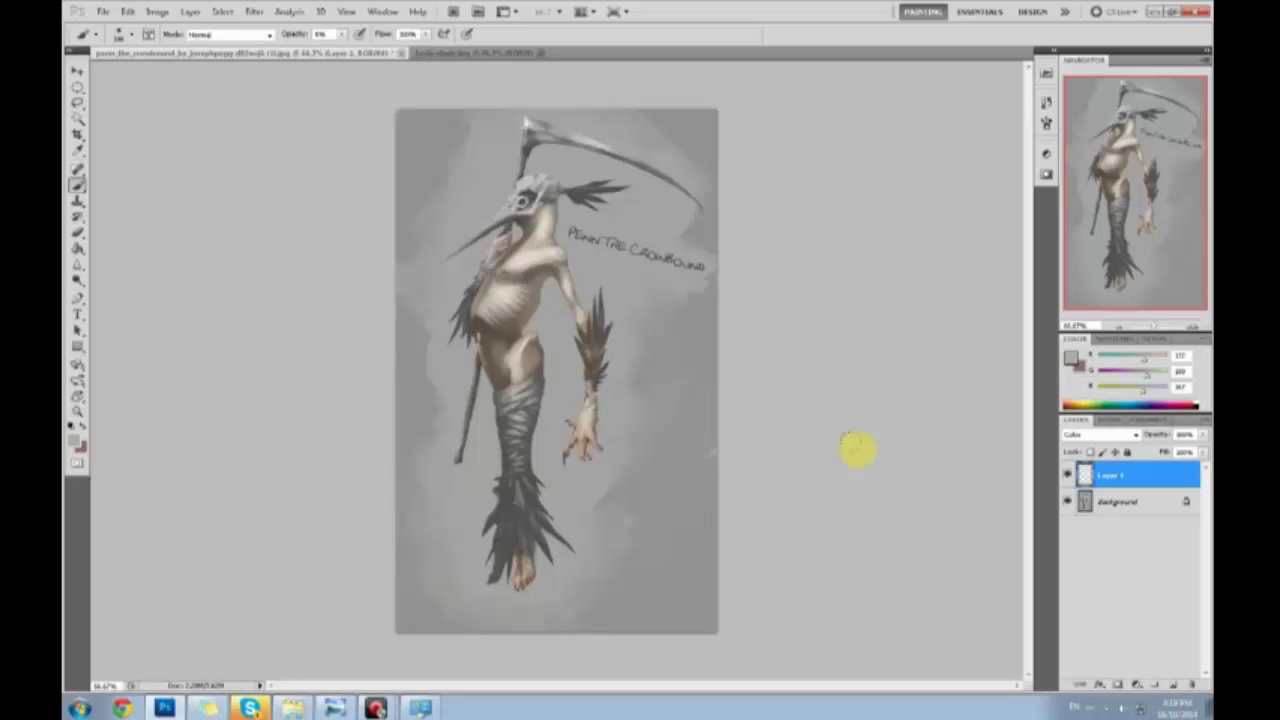
pyautogui.hotkey('ctrl', 'e')
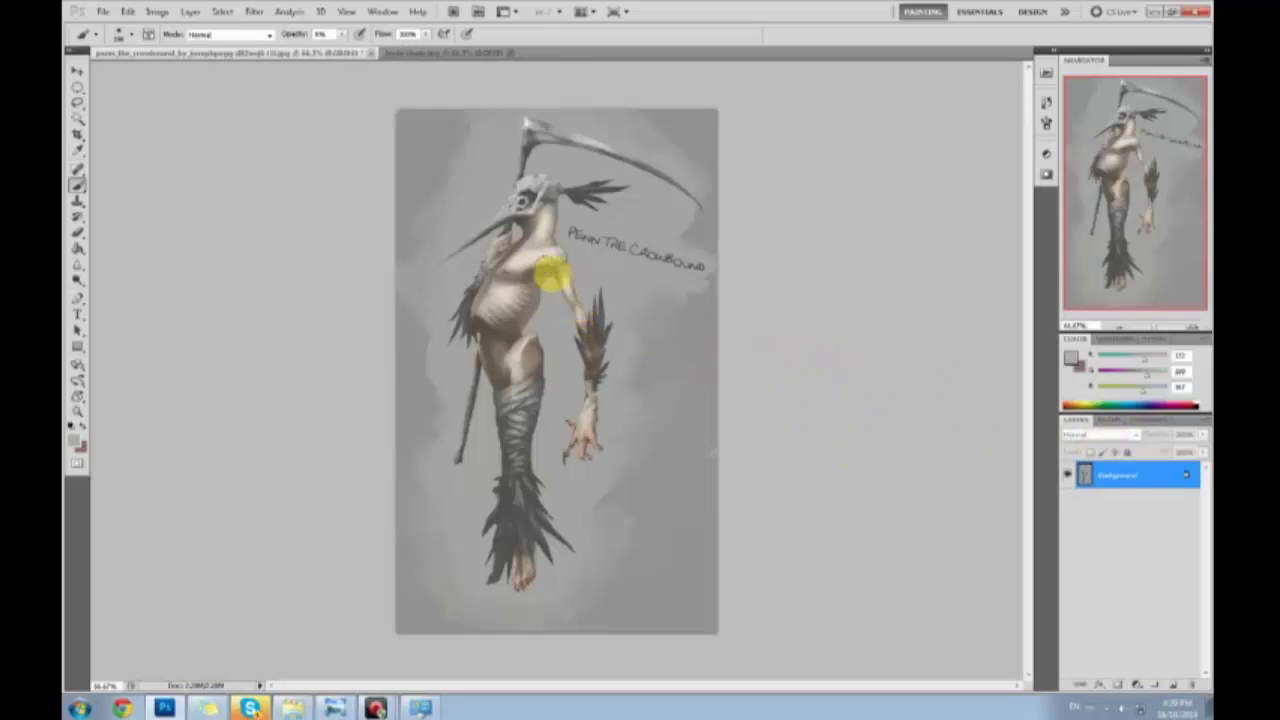
# Blend the upper chest on the background layer with low-opacity strokes of light and dark skin tones sampled from it
pyautogui.keyDown('alt'); pyautogui.click(511, 282); pyautogui.keyUp('alt')
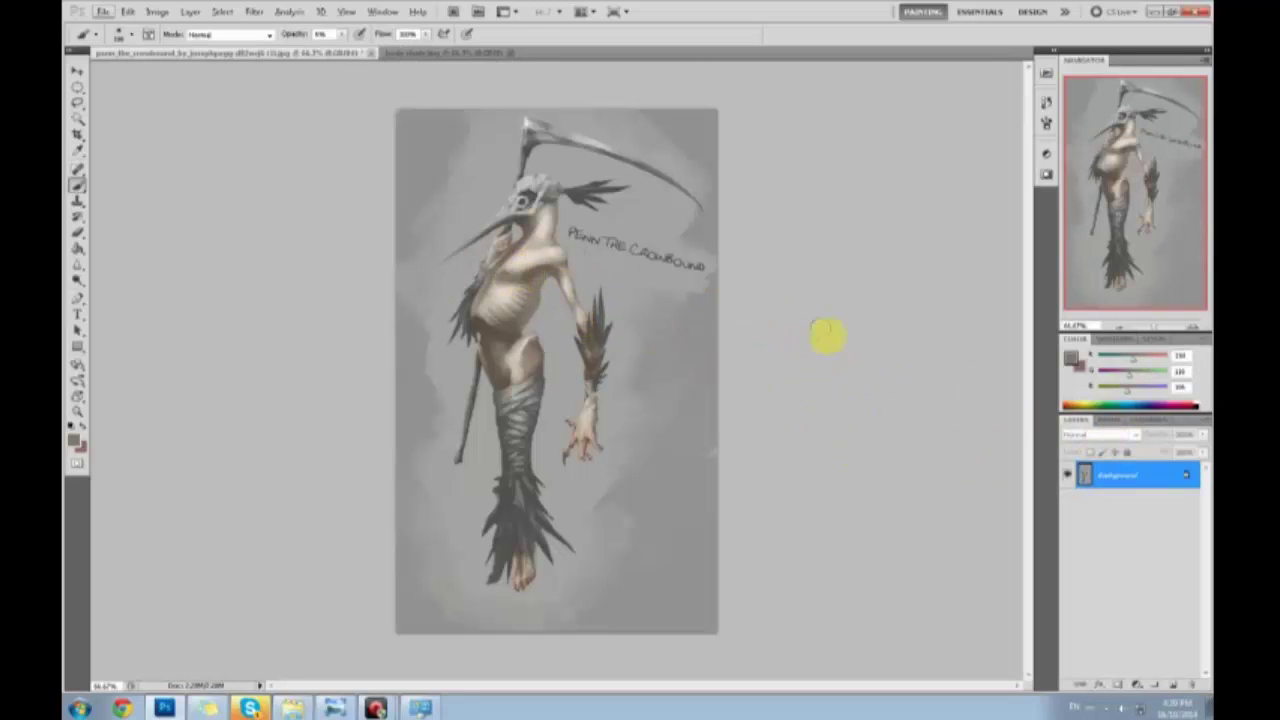
pyautogui.keyDown('alt'); pyautogui.click(538, 283); pyautogui.keyUp('alt')
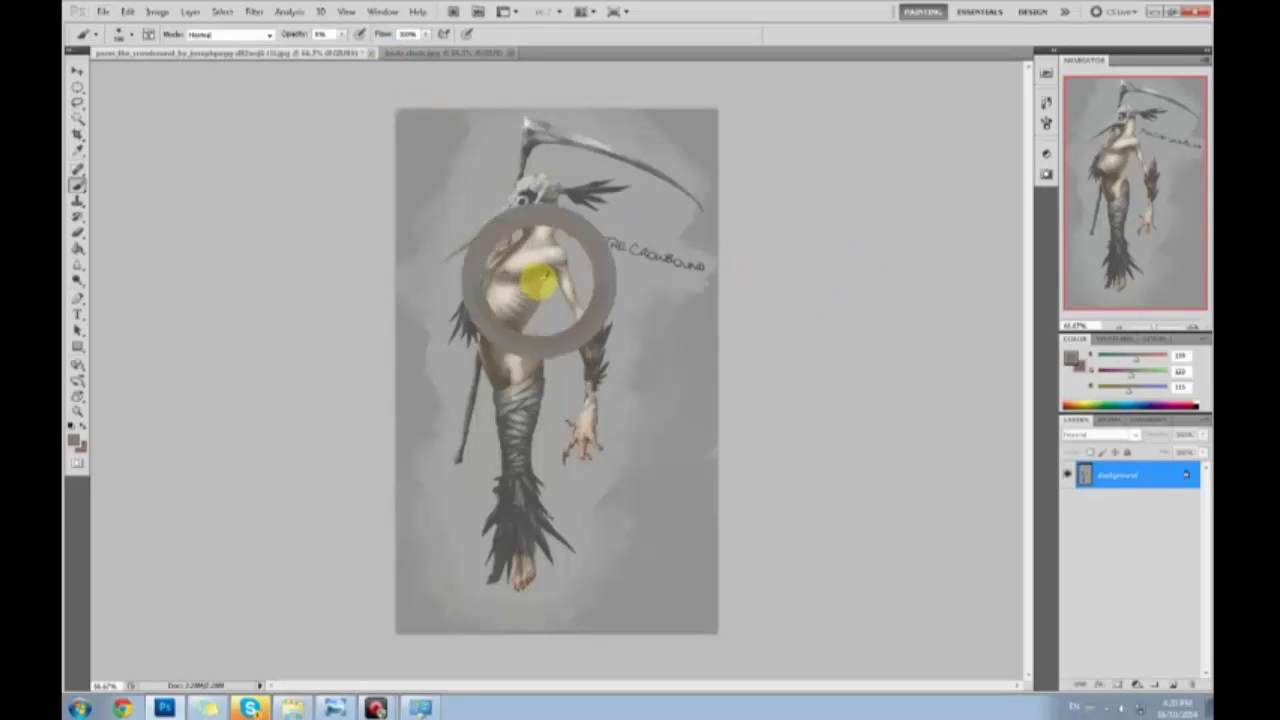
pyautogui.keyDown('alt'); pyautogui.click(520, 284); pyautogui.keyUp('alt')
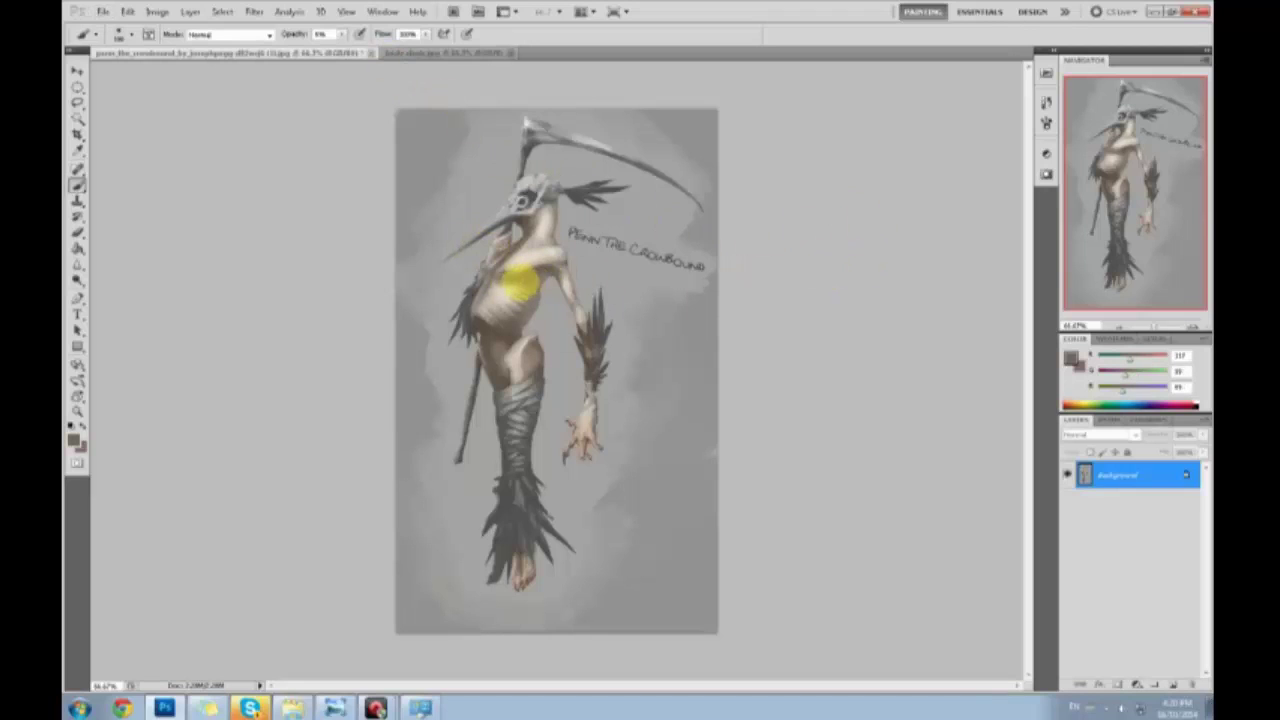
pyautogui.keyDown('alt'); pyautogui.click(513, 282); pyautogui.keyUp('alt')
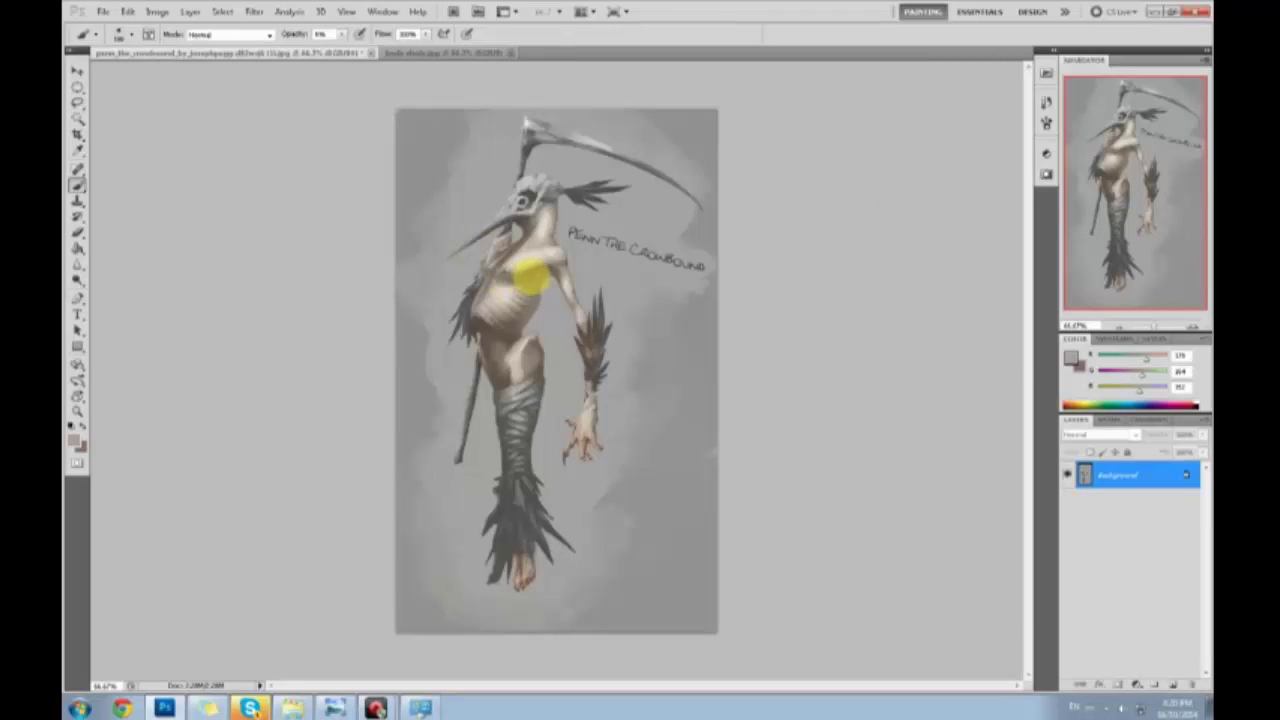
# Raise the brush opacity and blend the transition from chest to shoulder with darker skin tones sampled nearby
pyautogui.click(342, 35)
pyautogui.moveTo(344, 48); pyautogui.dragTo(364, 48)
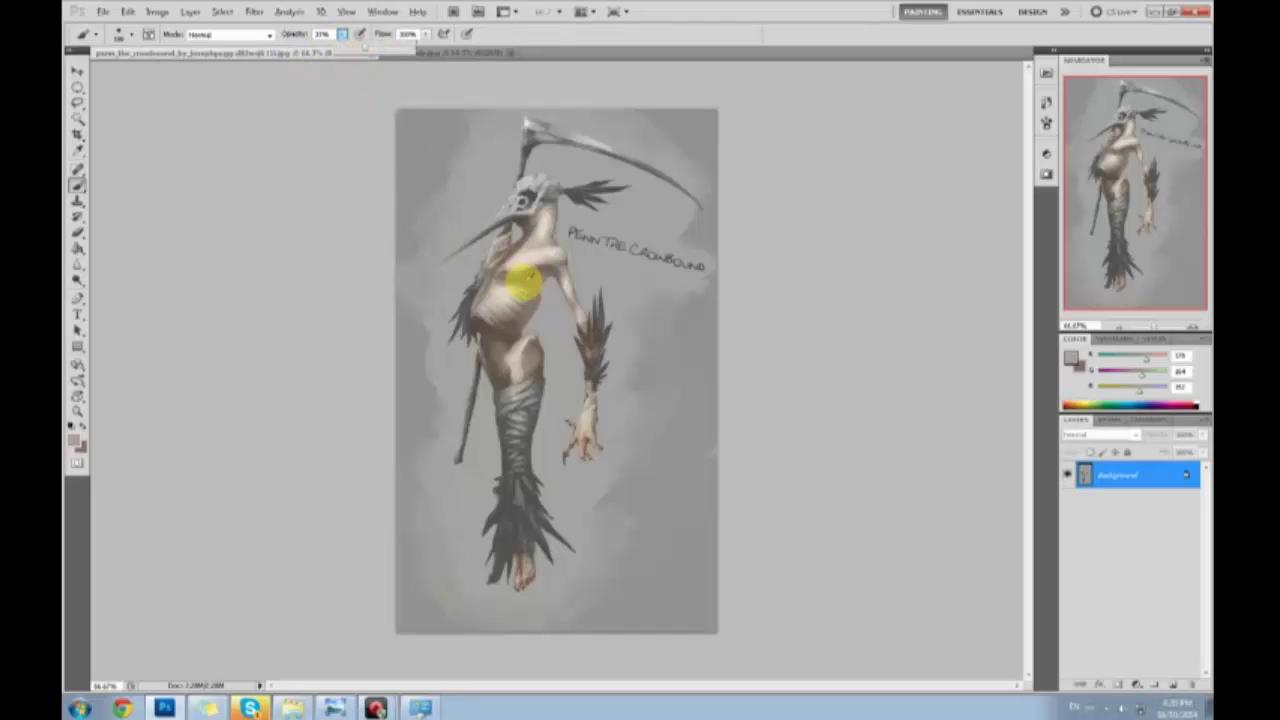
pyautogui.keyDown('alt'); pyautogui.click(524, 278); pyautogui.keyUp('alt')
pyautogui.keyDown('alt'); pyautogui.click(537, 266); pyautogui.keyUp('alt')
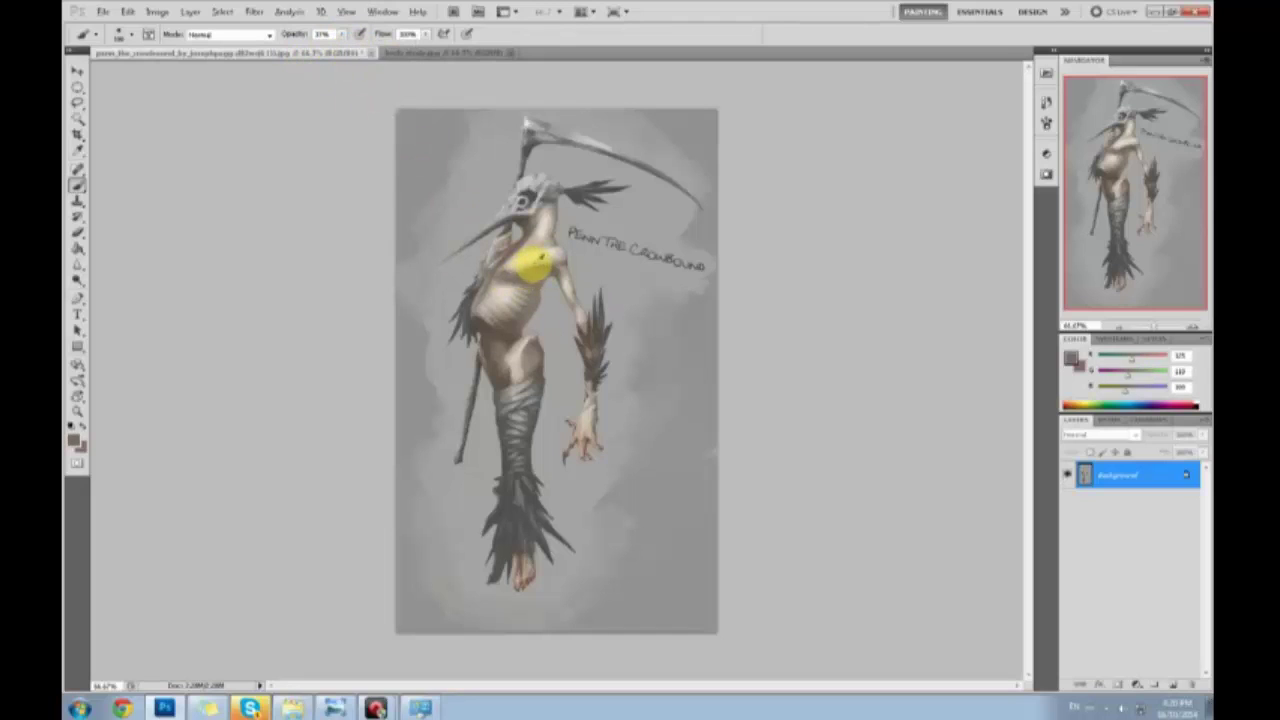
pyautogui.keyDown('alt'); pyautogui.click(537, 267); pyautogui.keyUp('alt')
pyautogui.keyDown('alt'); pyautogui.click(549, 266); pyautogui.keyUp('alt')
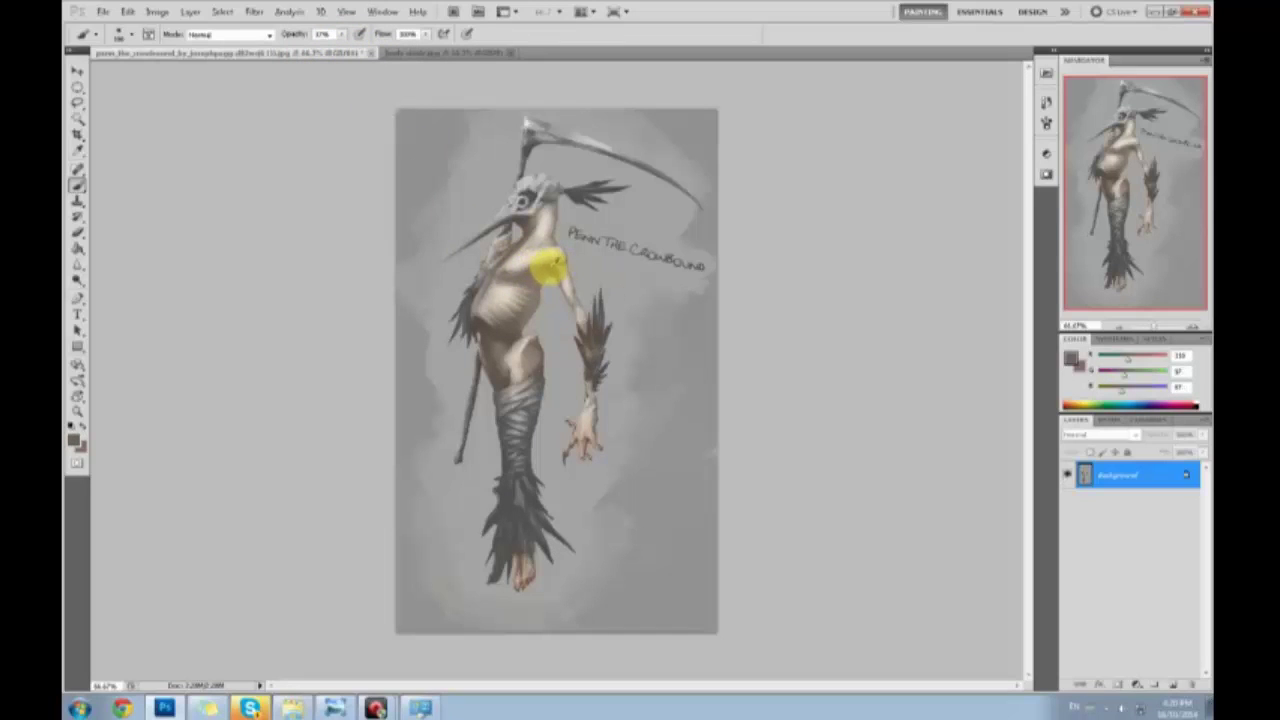
# Refine the shading of the ribs, upper chest and shoulder using light and dark skin tones sampled from the torso
pyautogui.keyDown('alt'); pyautogui.click(481, 318); pyautogui.keyUp('alt')
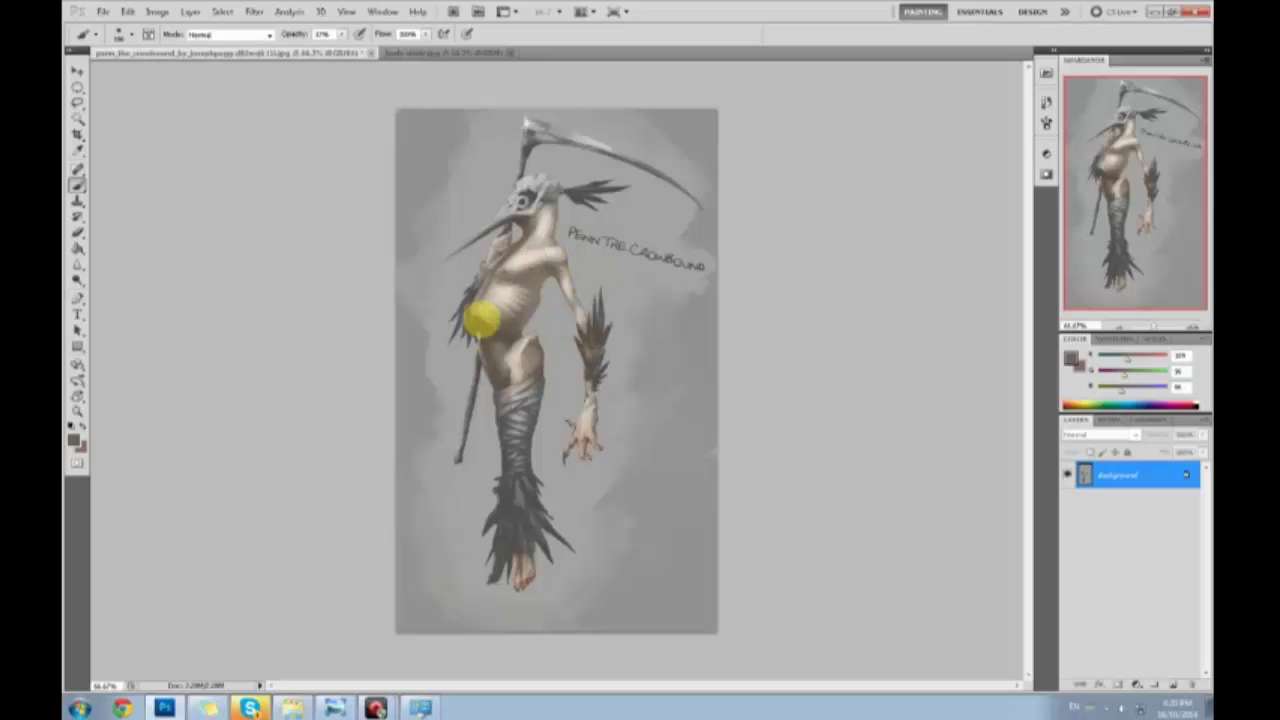
pyautogui.keyDown('alt'); pyautogui.click(514, 289); pyautogui.keyUp('alt')
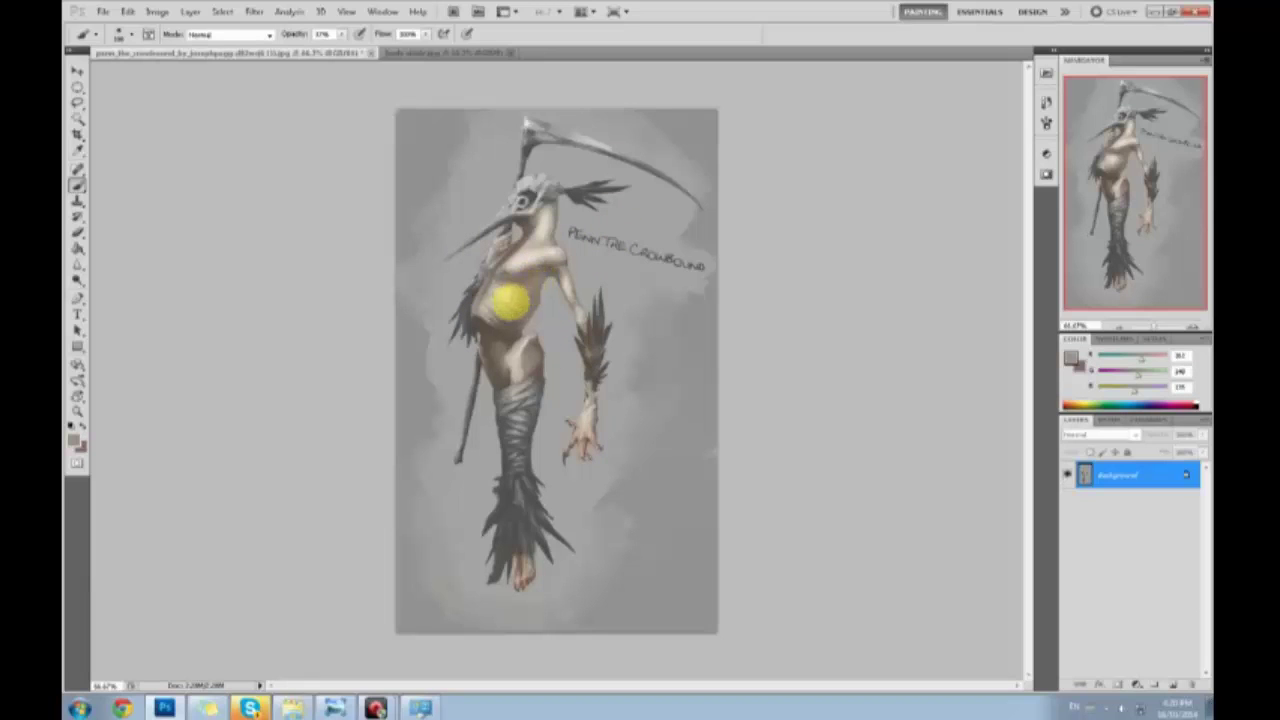
pyautogui.keyDown('alt'); pyautogui.click(521, 290); pyautogui.keyUp('alt')
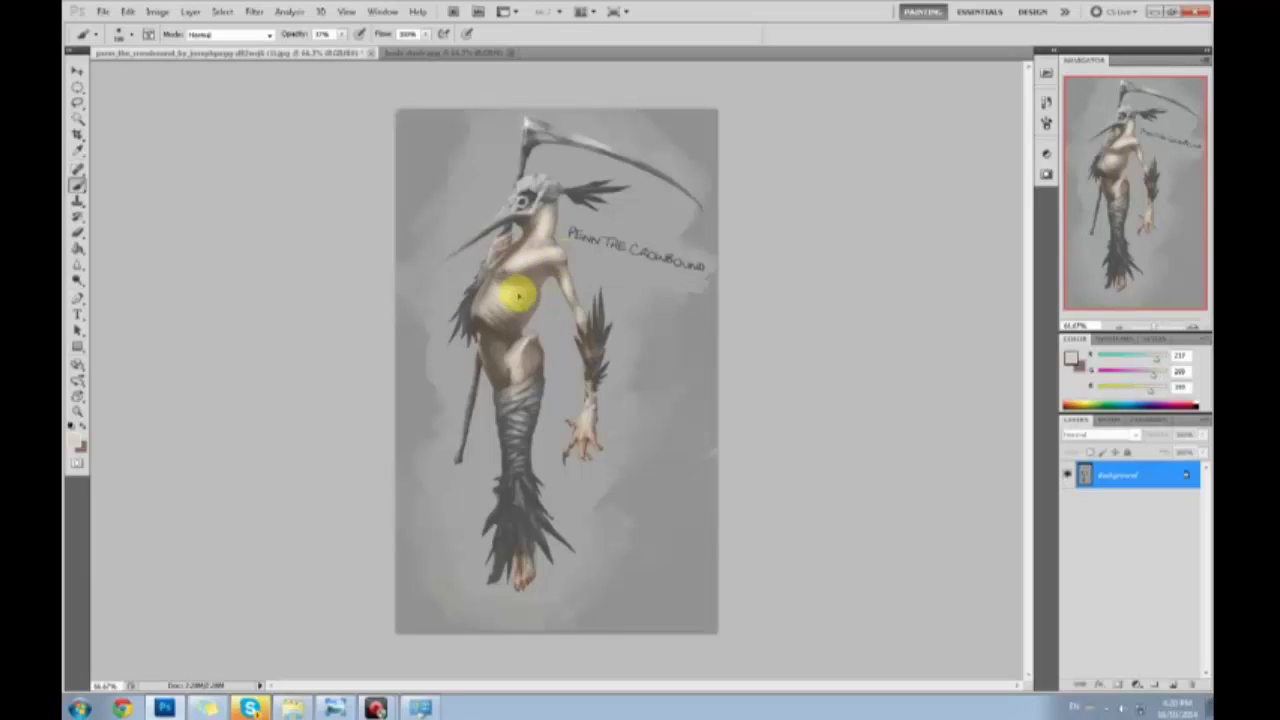
pyautogui.keyDown('alt'); pyautogui.click(537, 287); pyautogui.keyUp('alt')
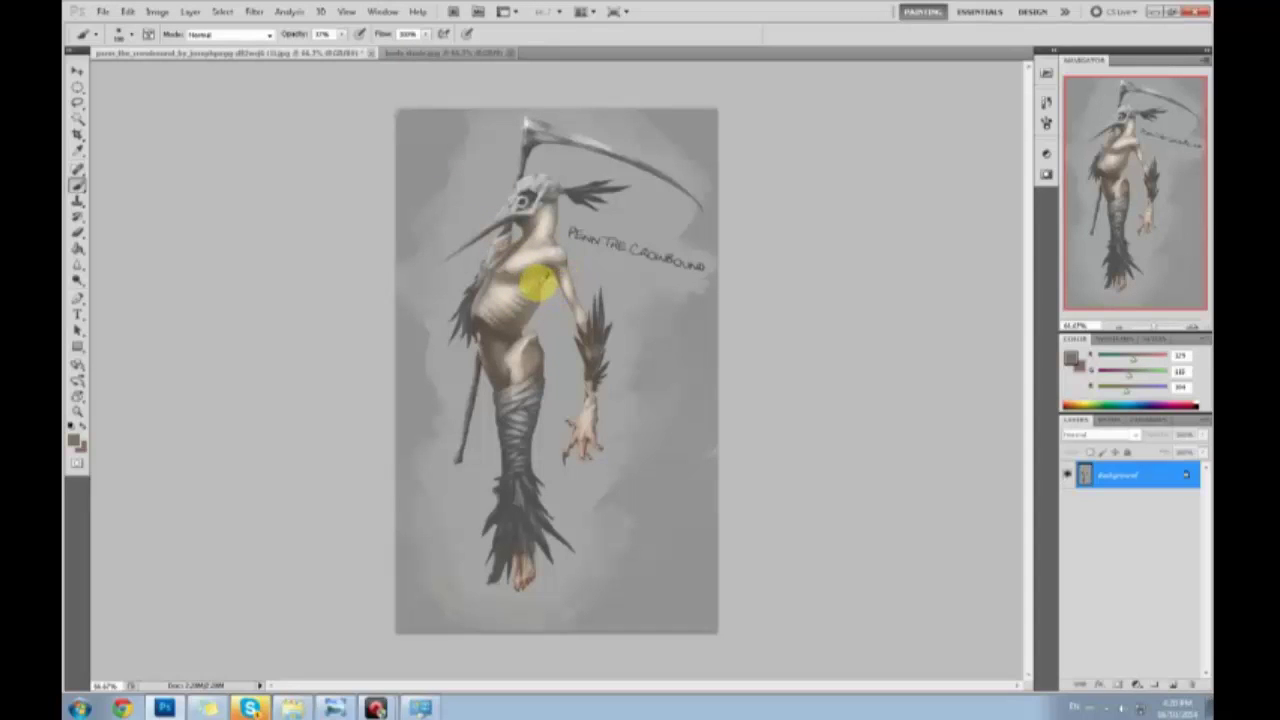
pyautogui.keyDown('alt'); pyautogui.click(524, 275); pyautogui.keyUp('alt')
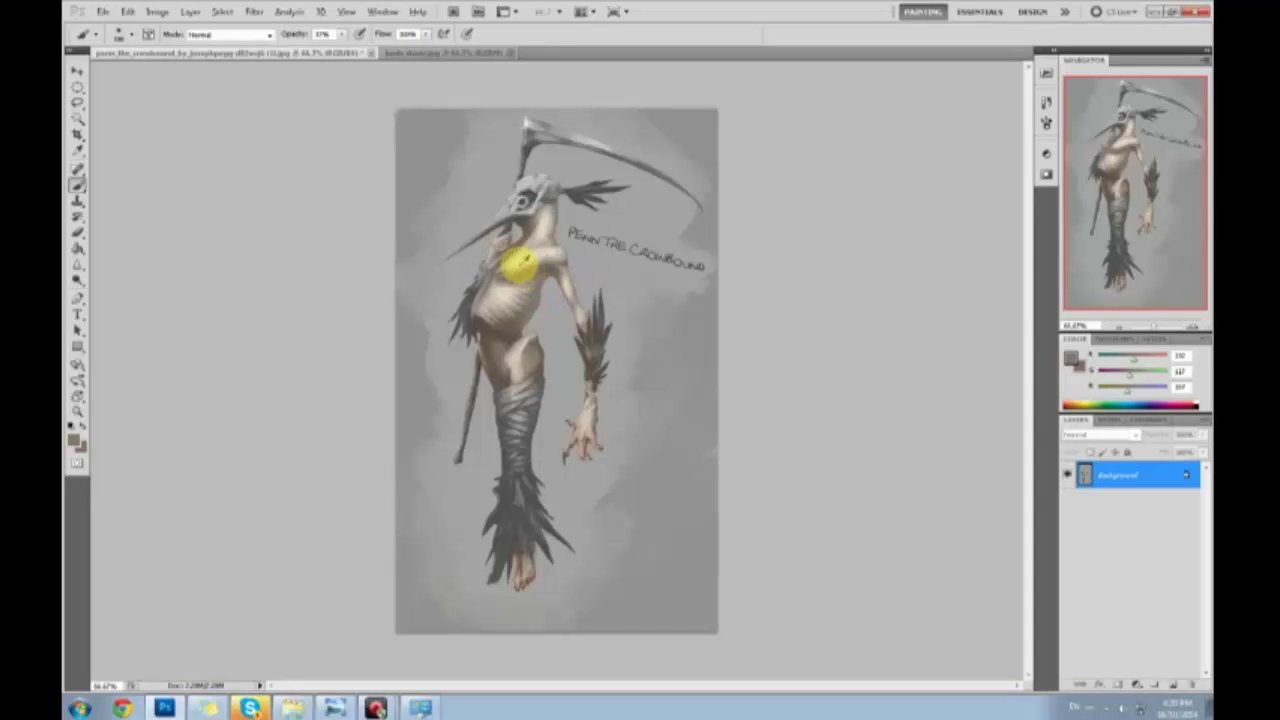
pyautogui.keyDown('alt'); pyautogui.click(511, 275); pyautogui.keyUp('alt')
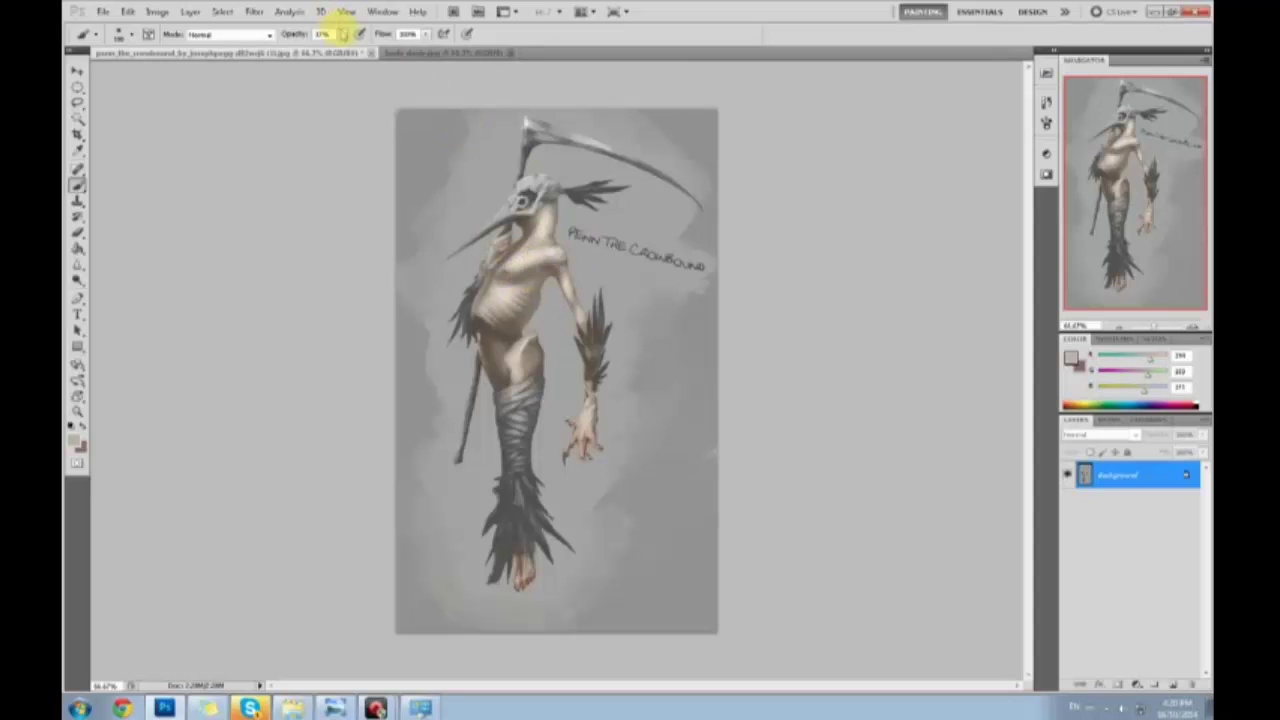
pyautogui.click(507, 278)
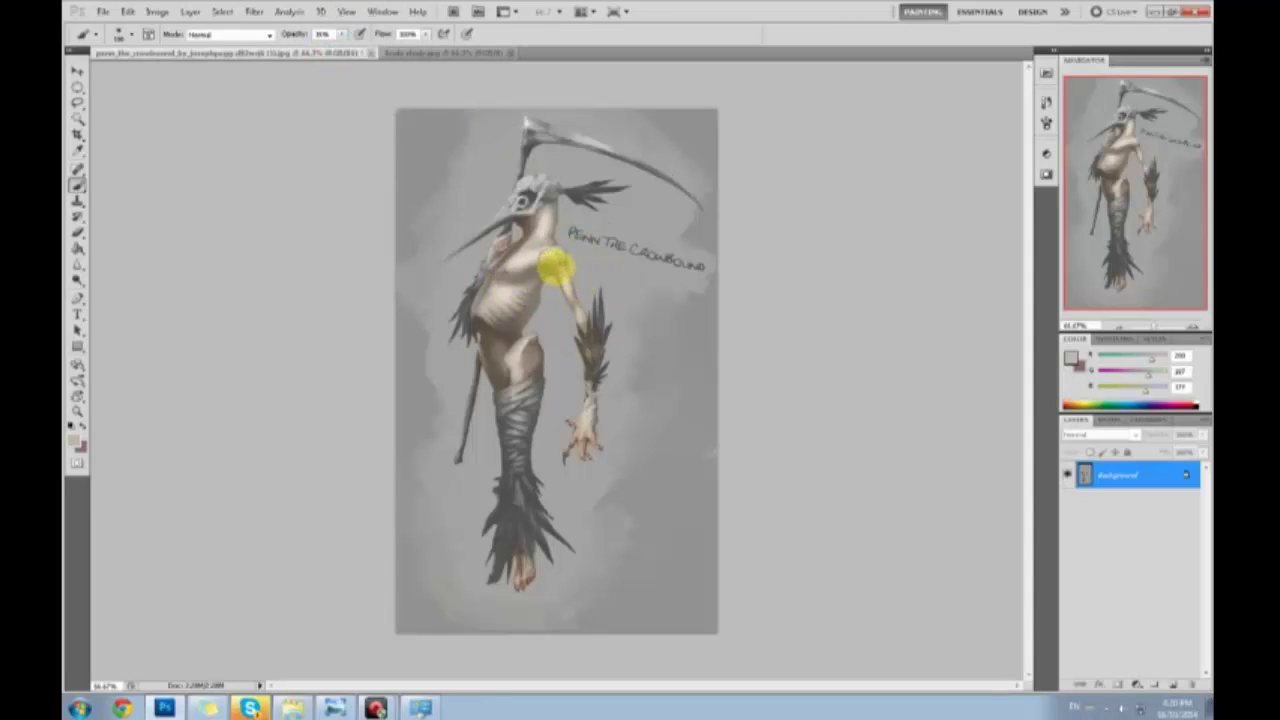
pyautogui.keyDown('alt'); pyautogui.click(557, 260); pyautogui.keyUp('alt')
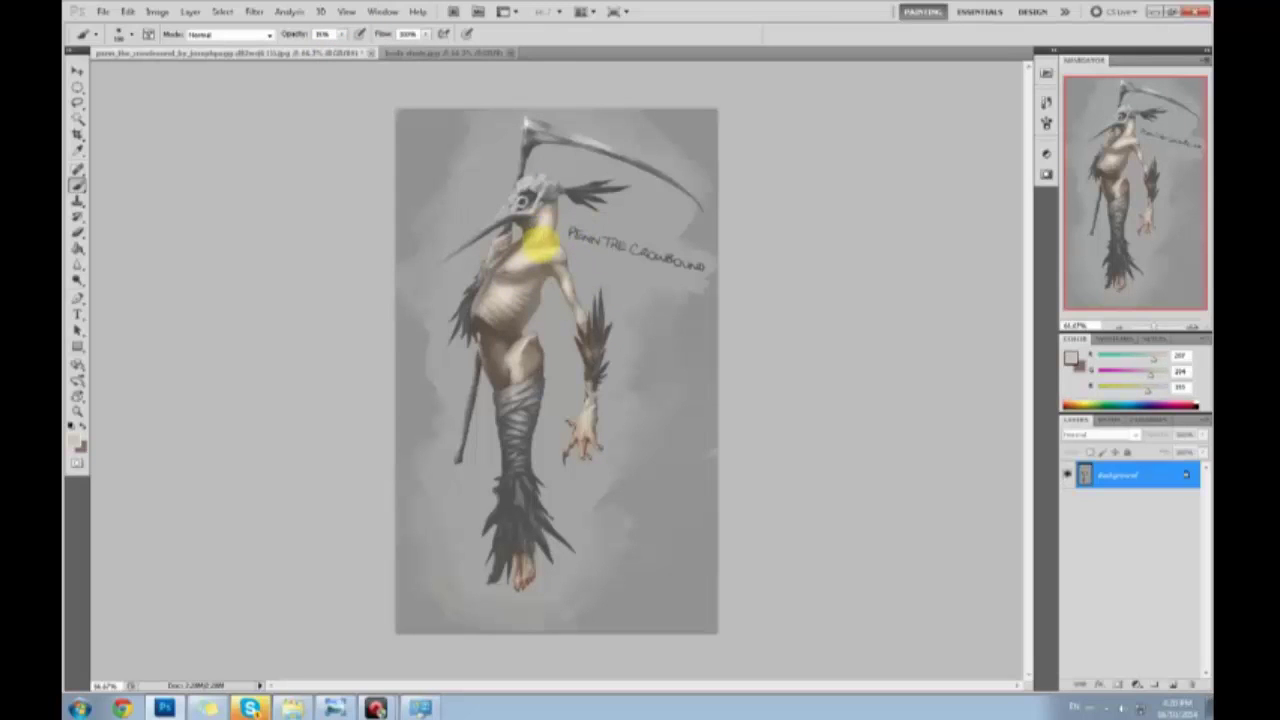
# Shade the belly, waist and hip with dark brownish skin tones sampled from the lower torso
pyautogui.keyDown('alt'); pyautogui.click(491, 334); pyautogui.keyUp('alt')
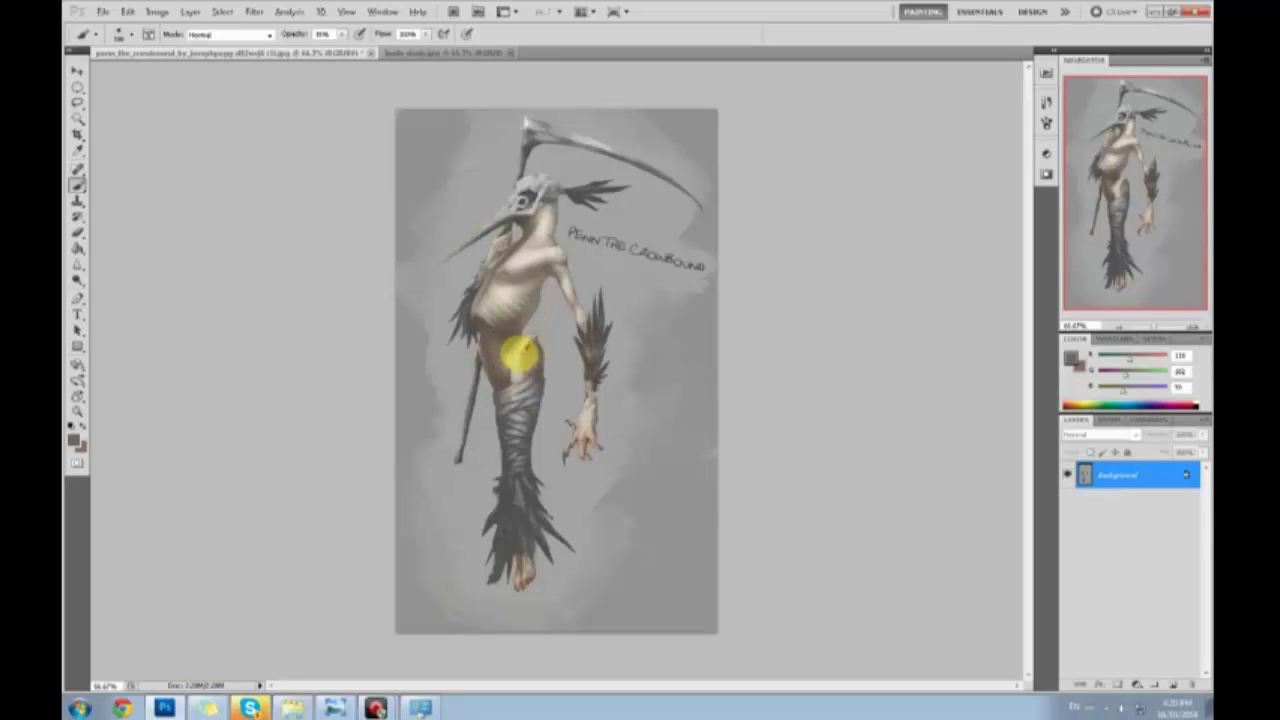
pyautogui.keyDown('alt'); pyautogui.click(511, 360); pyautogui.keyUp('alt')
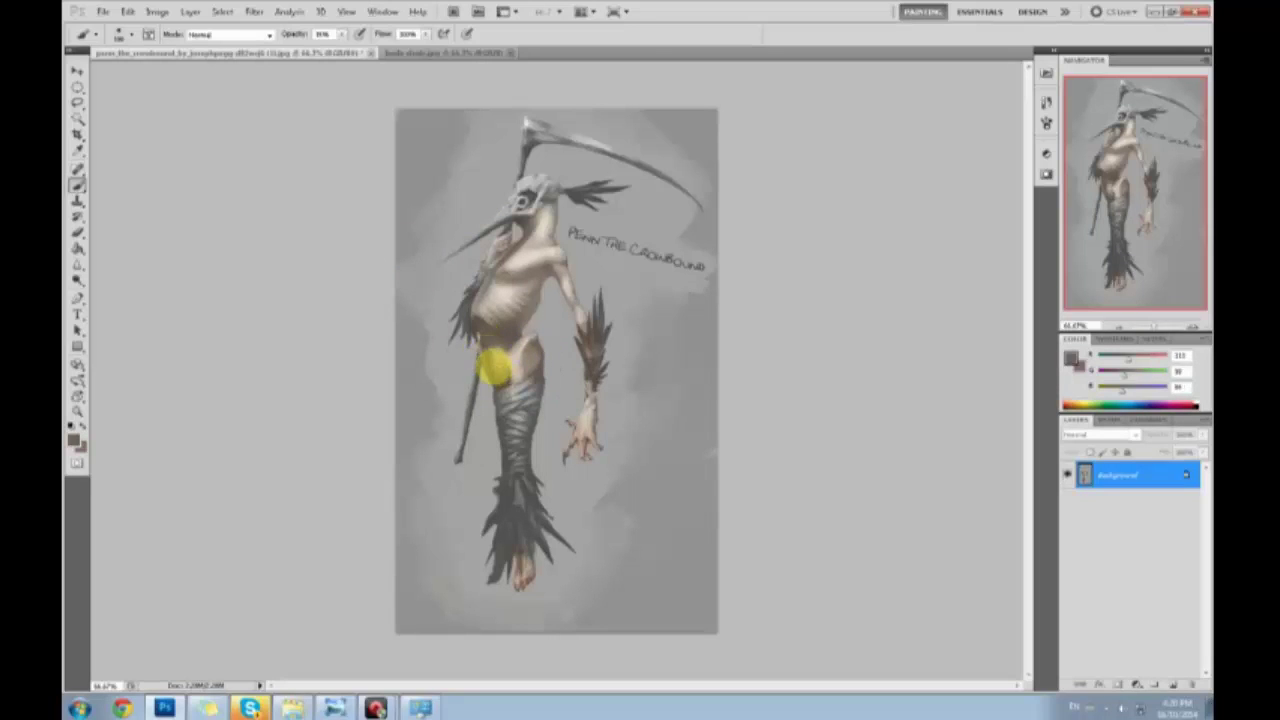
pyautogui.keyDown('alt'); pyautogui.click(500, 382); pyautogui.keyUp('alt')
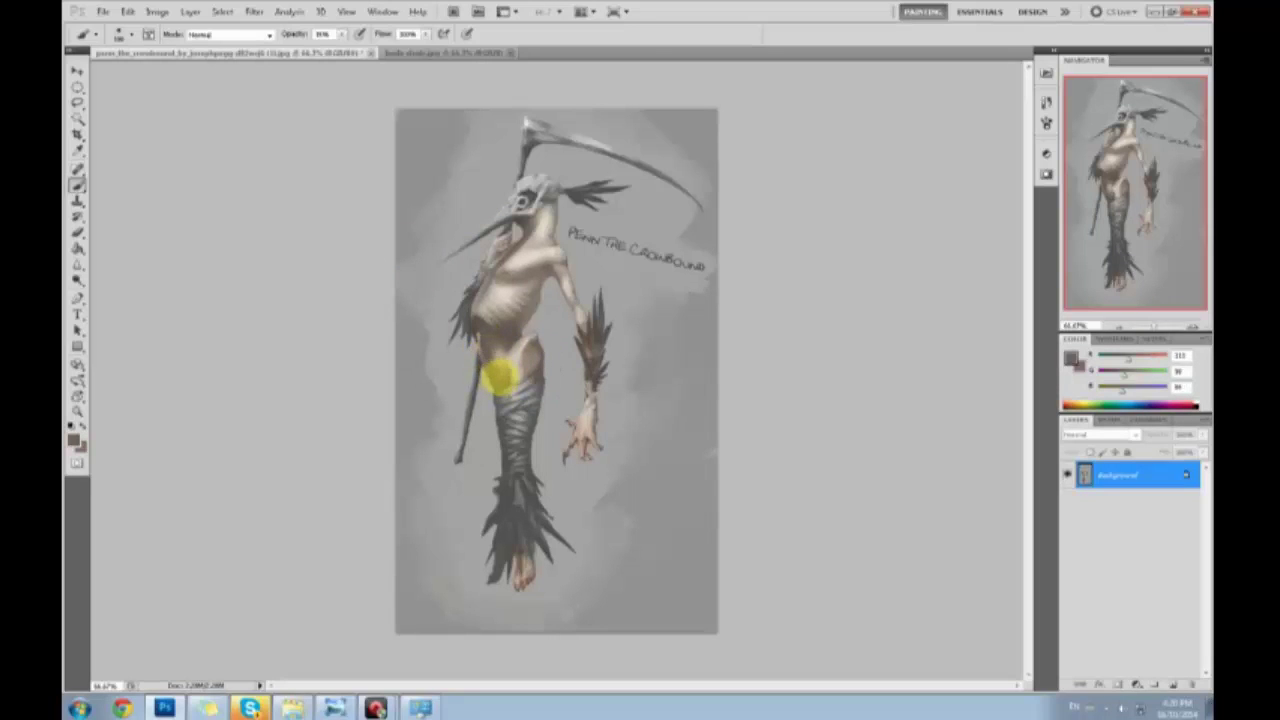
pyautogui.keyDown('alt'); pyautogui.click(505, 350); pyautogui.keyUp('alt')
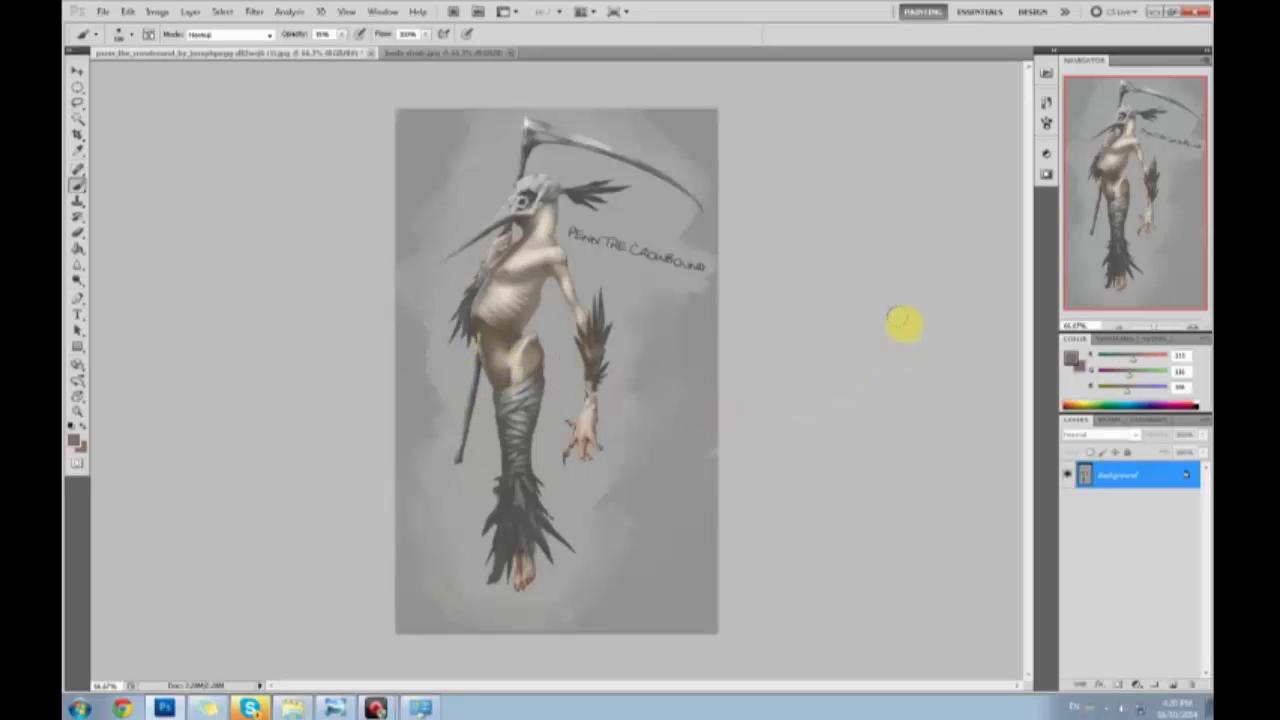
# Set the foreground to a muted reddish brown with hue 18°, saturation 31% and brightness 51%
pyautogui.click(1071, 358)
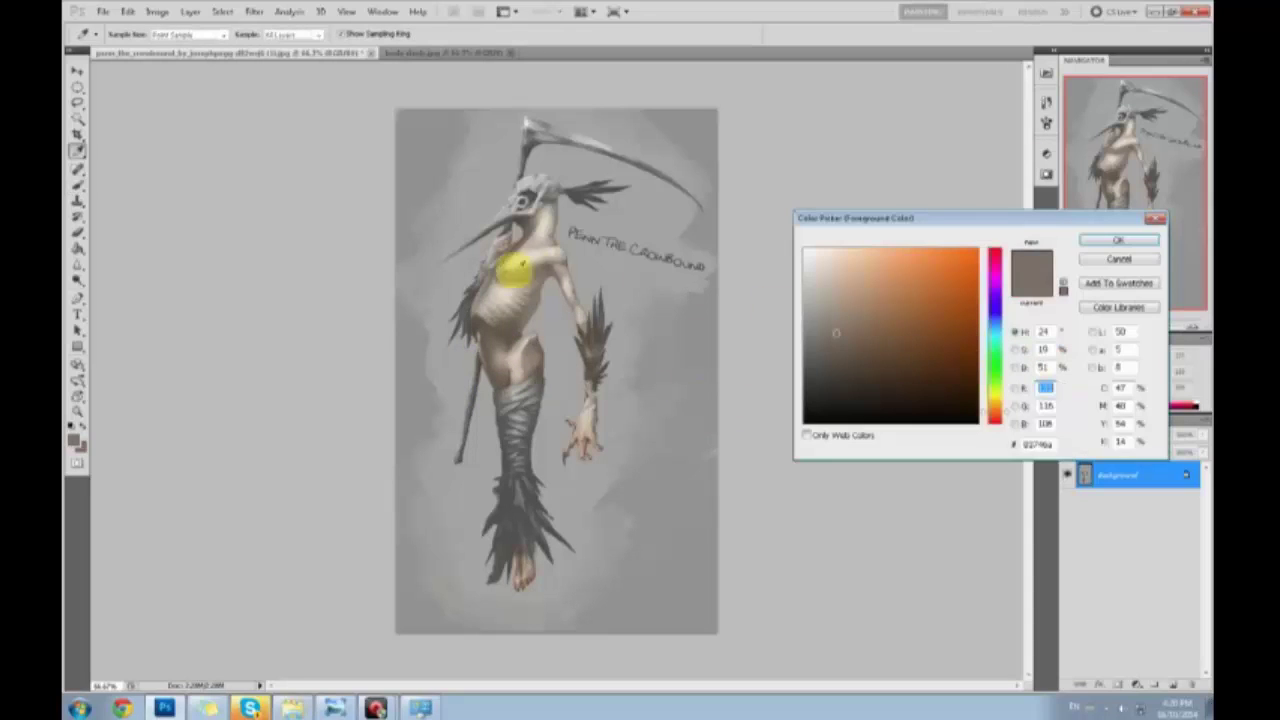
pyautogui.click(516, 265)
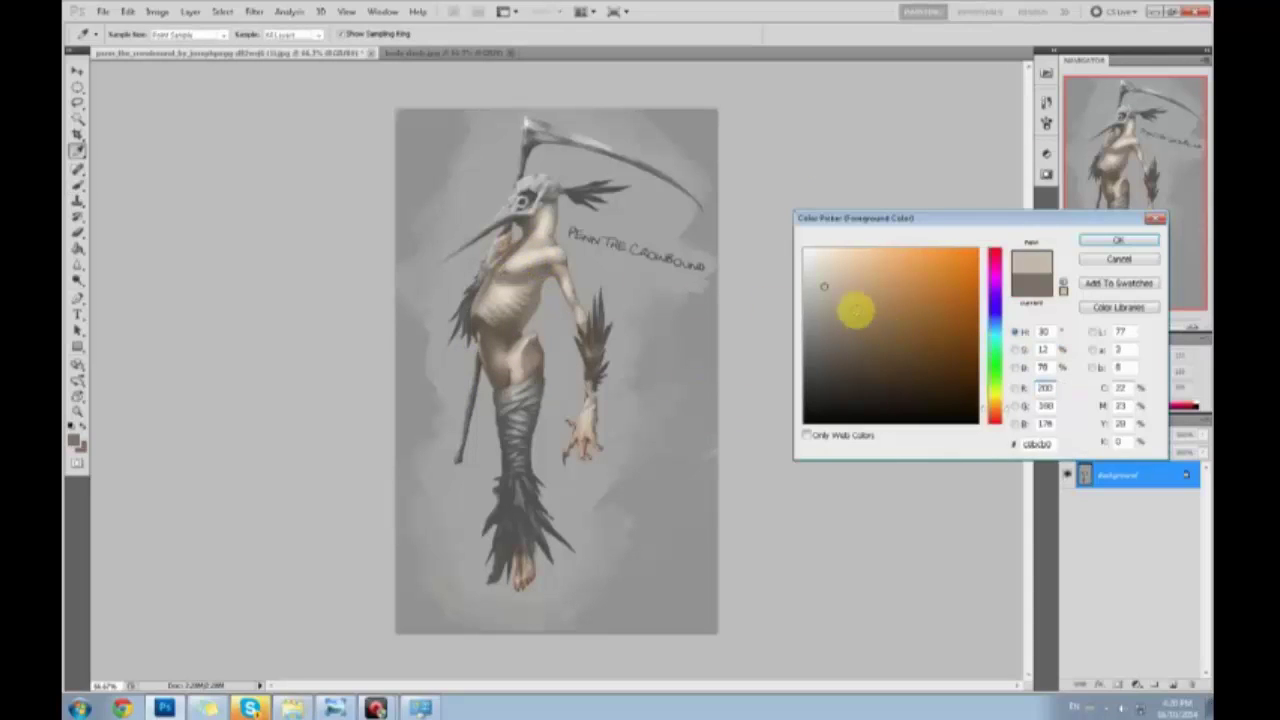
pyautogui.click(874, 332)
pyautogui.moveTo(874, 332)
pyautogui.mouseDown()
pyautogui.moveTo(851, 334)
pyautogui.moveTo(861, 327)
pyautogui.mouseUp()
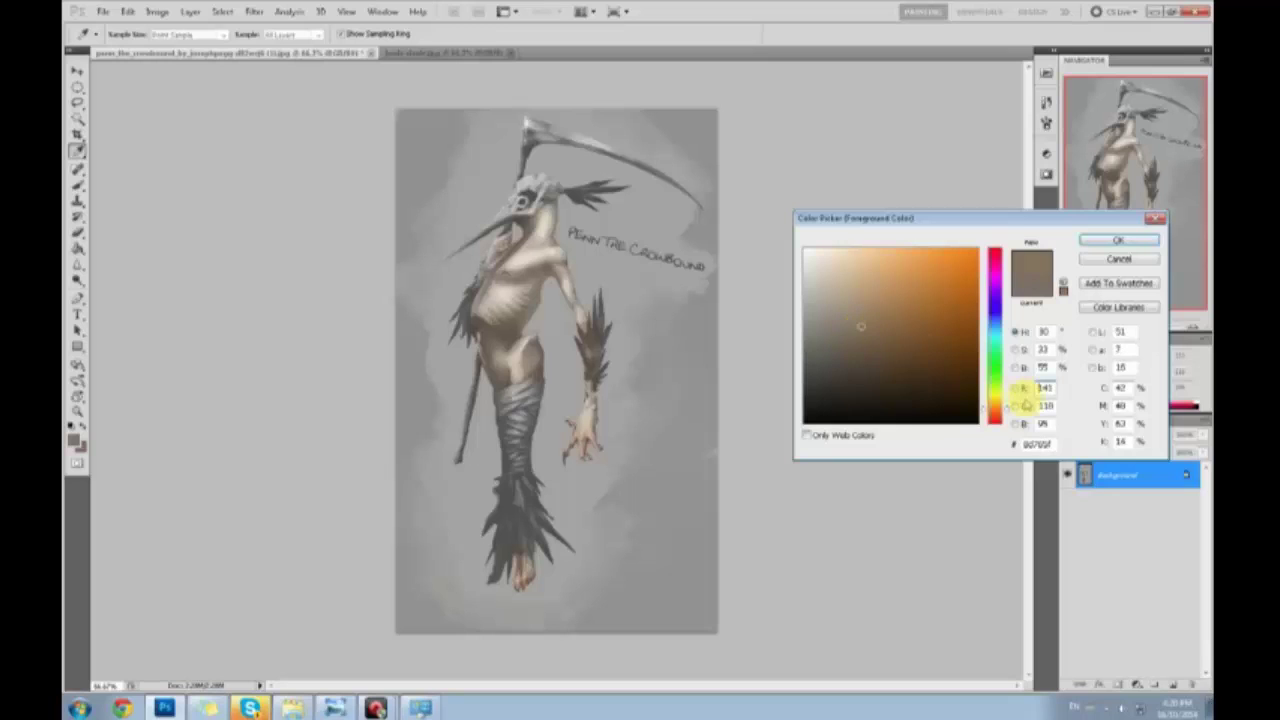
pyautogui.moveTo(997, 408); pyautogui.dragTo(997, 415)
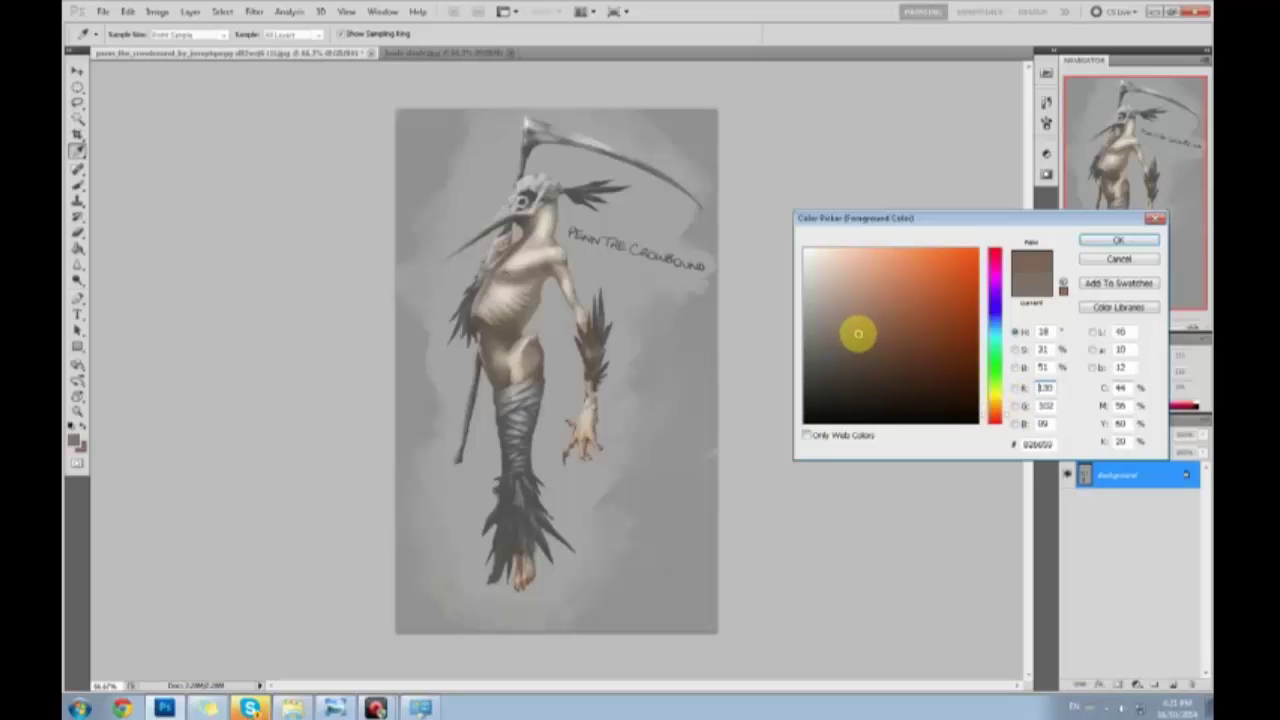
pyautogui.click(1118, 240)
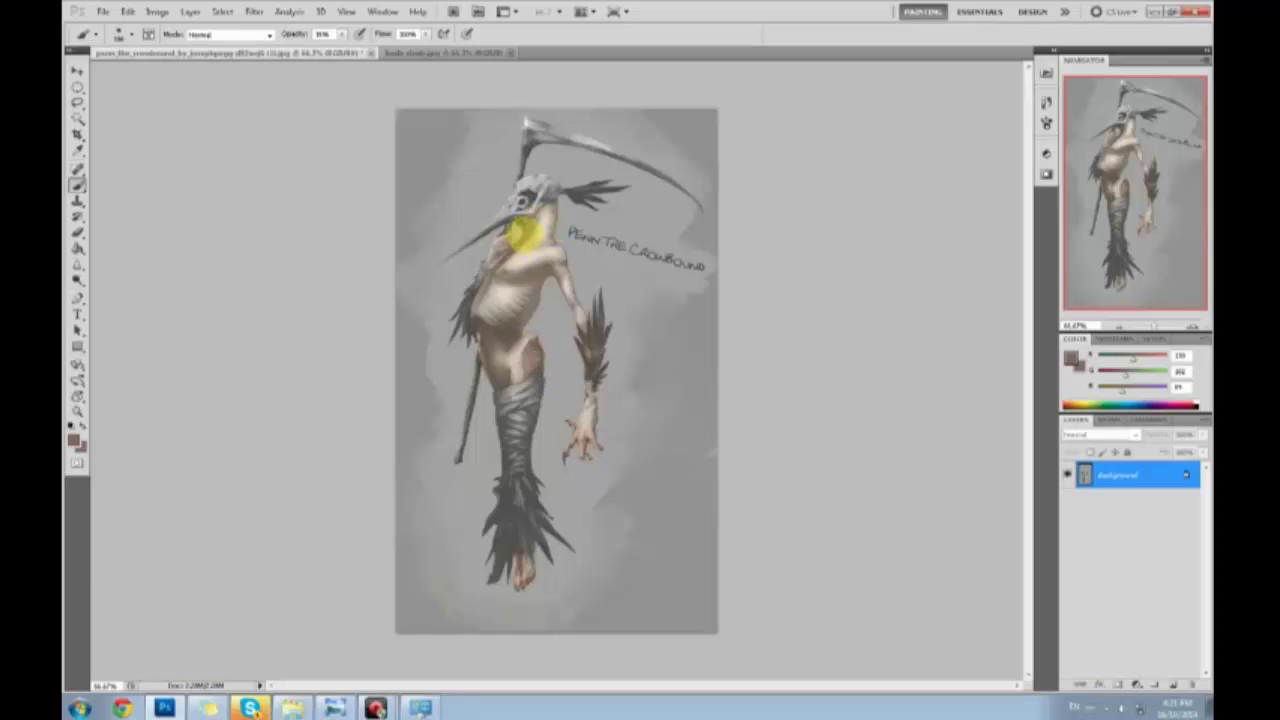
# Blend pale skin tones sampled from the upper chest and neck base over the chest and throat
pyautogui.keyDown('alt'); pyautogui.click(517, 258); pyautogui.keyUp('alt')
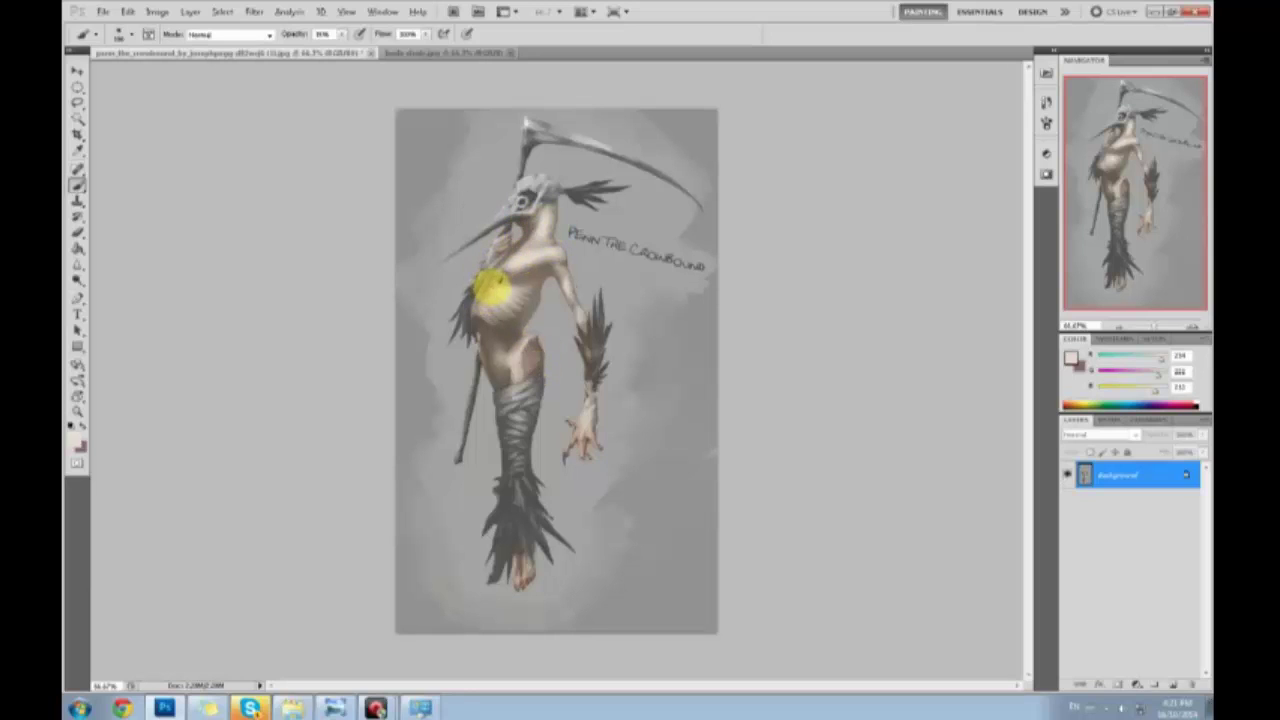
pyautogui.keyDown('alt'); pyautogui.click(506, 263); pyautogui.keyUp('alt')
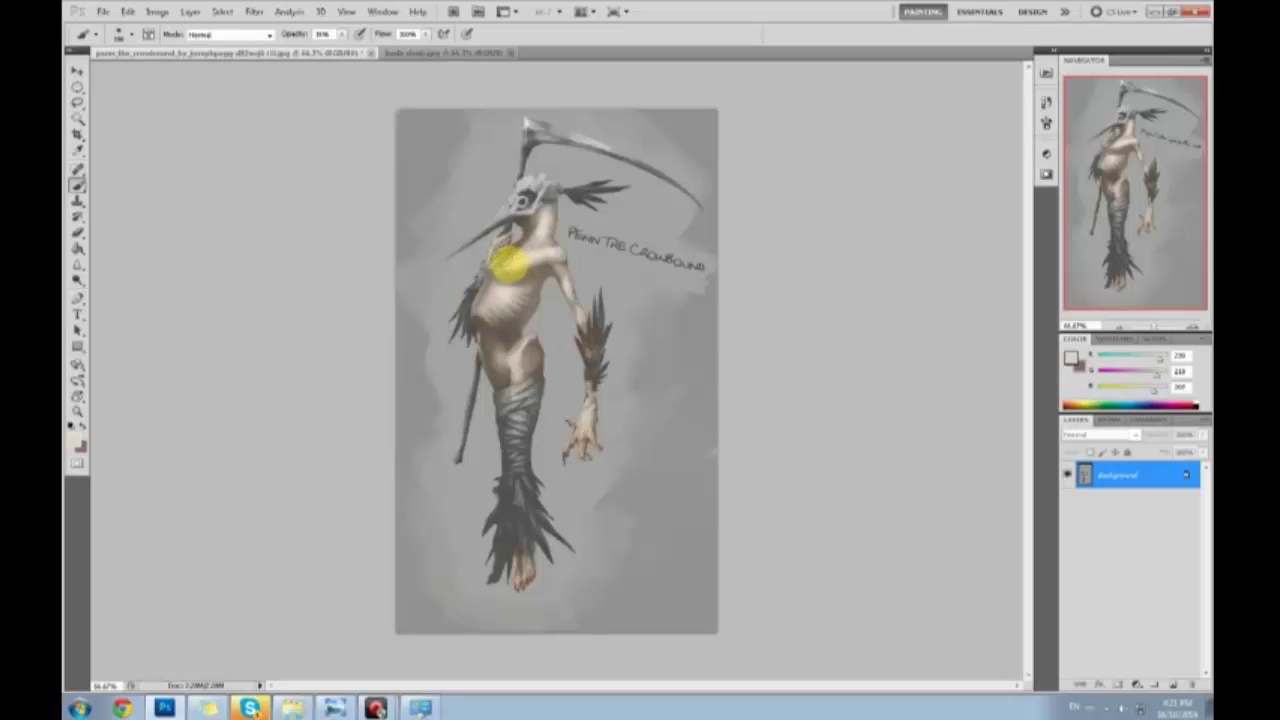
pyautogui.keyDown('alt'); pyautogui.click(526, 248); pyautogui.keyUp('alt')
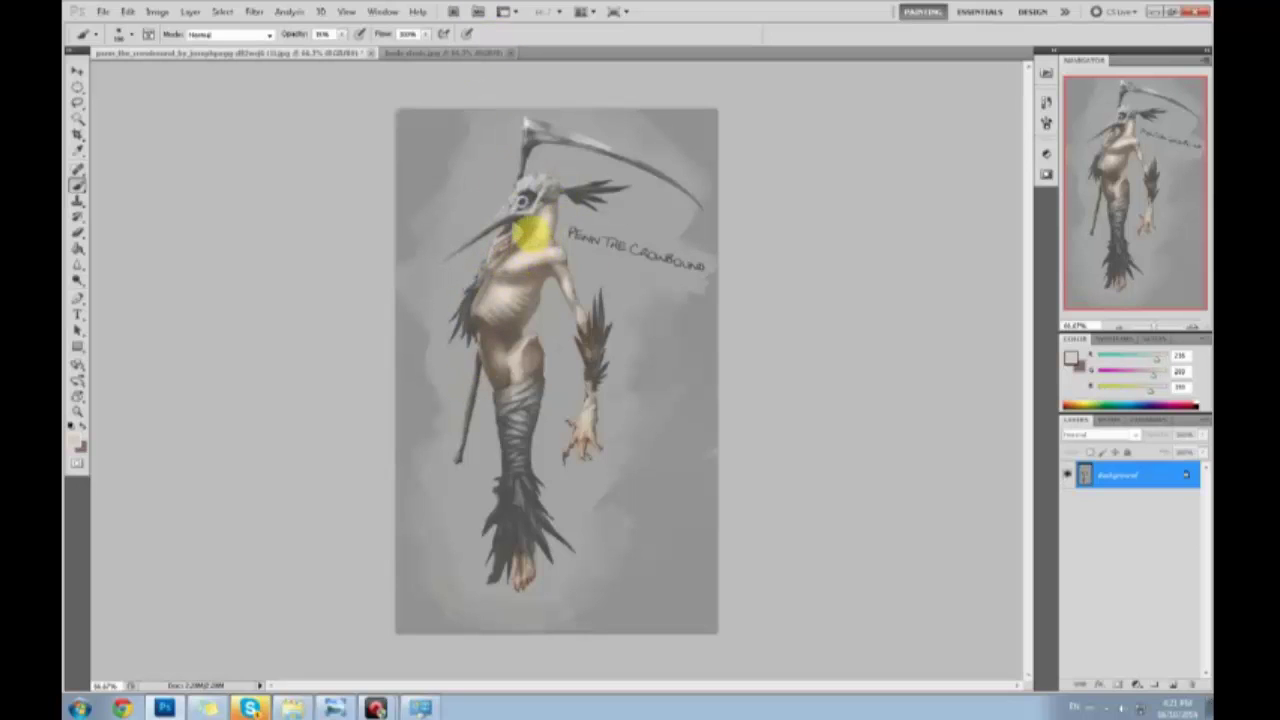
# Apply a Hue/Saturation adjustment to the whole painting, checking it fully desaturated, with saturation reduced to -18 and a slight hue shift
pyautogui.hotkey('ctrl', 'u')
pyautogui.moveTo(972, 467); pyautogui.dragTo(846, 474)
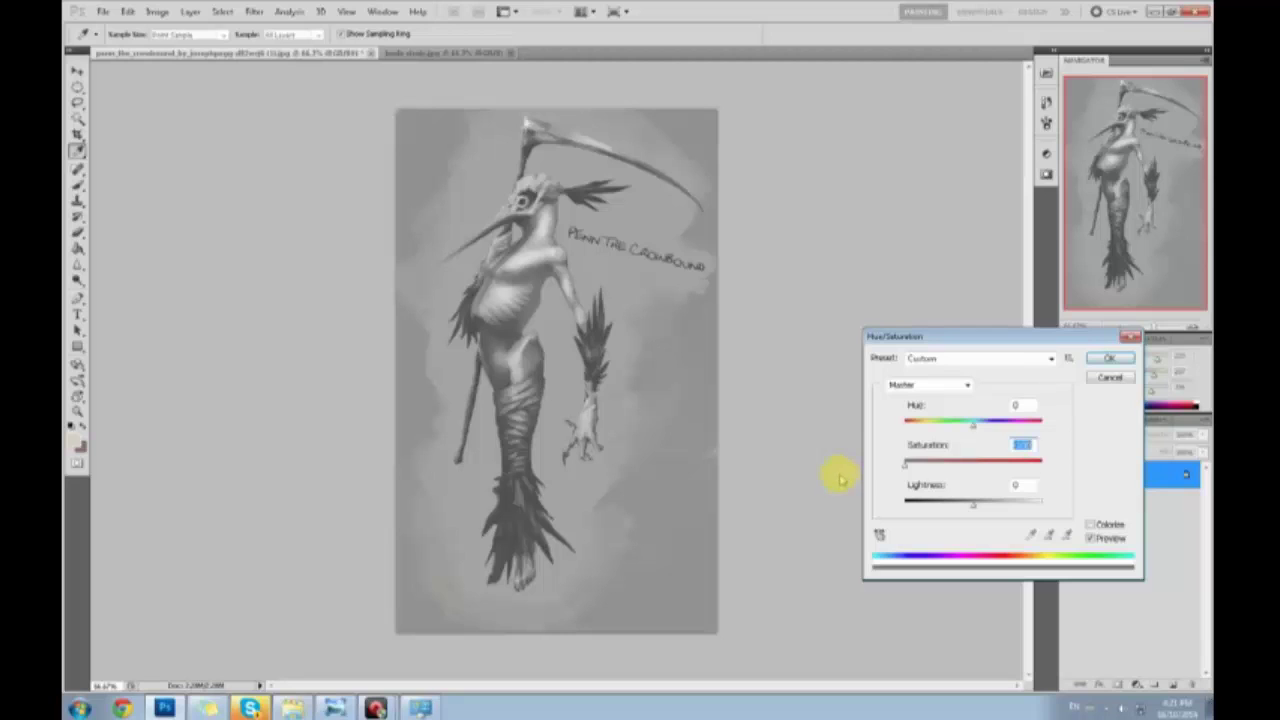
pyautogui.moveTo(905, 466); pyautogui.dragTo(946, 477)
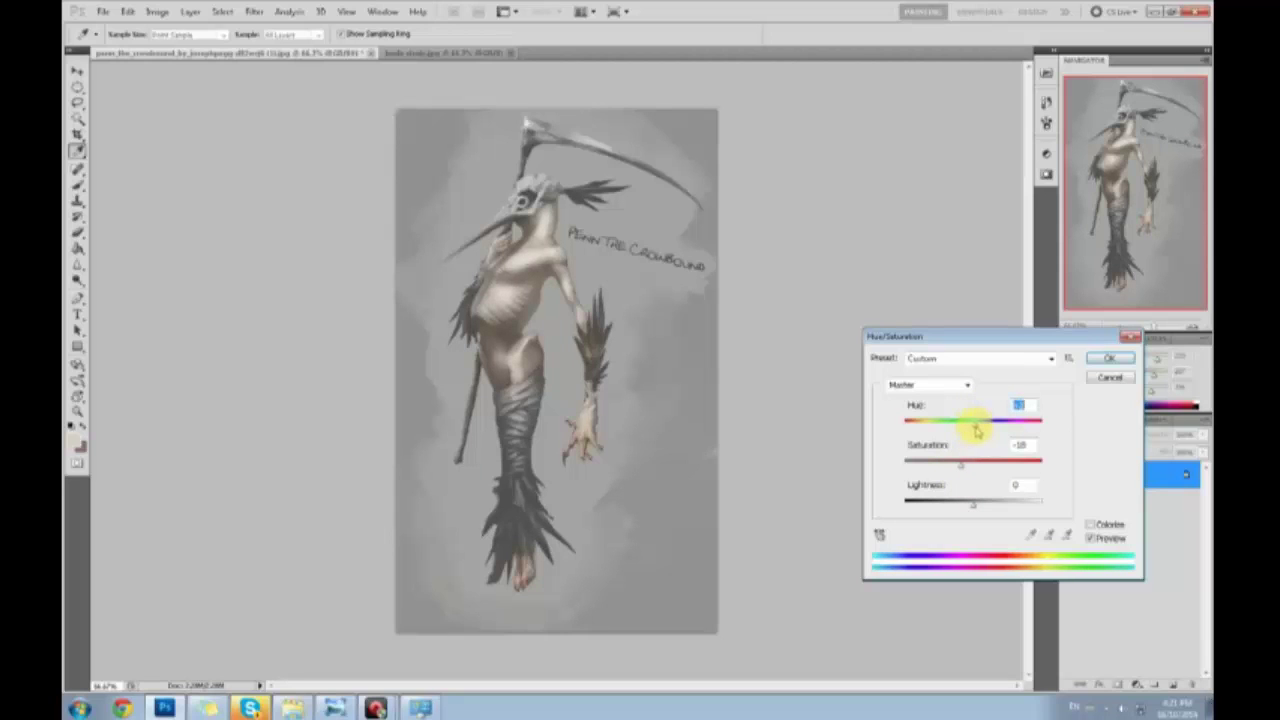
pyautogui.click(1109, 358)
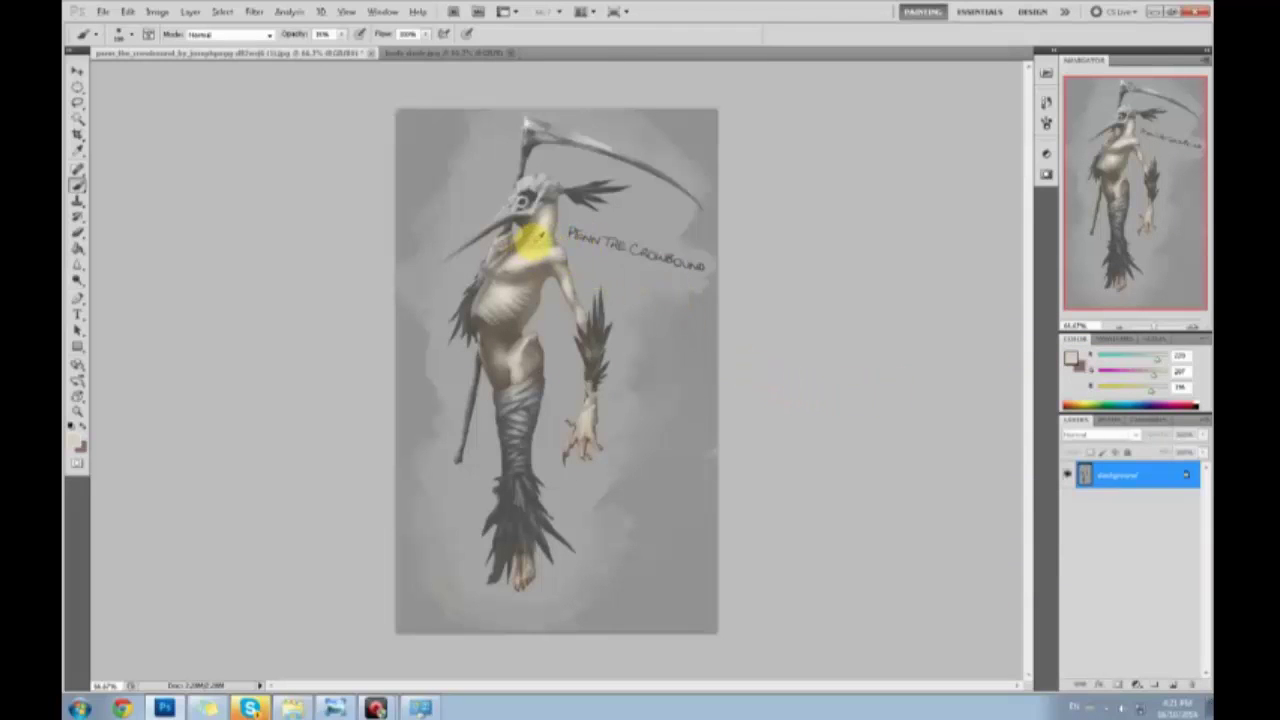
# Rework the throat and collar area with light and mid skin tones sampled from the neck and upper chest
pyautogui.keyDown('alt'); pyautogui.click(518, 240); pyautogui.keyUp('alt')
pyautogui.keyDown('alt'); pyautogui.click(500, 262); pyautogui.keyUp('alt')
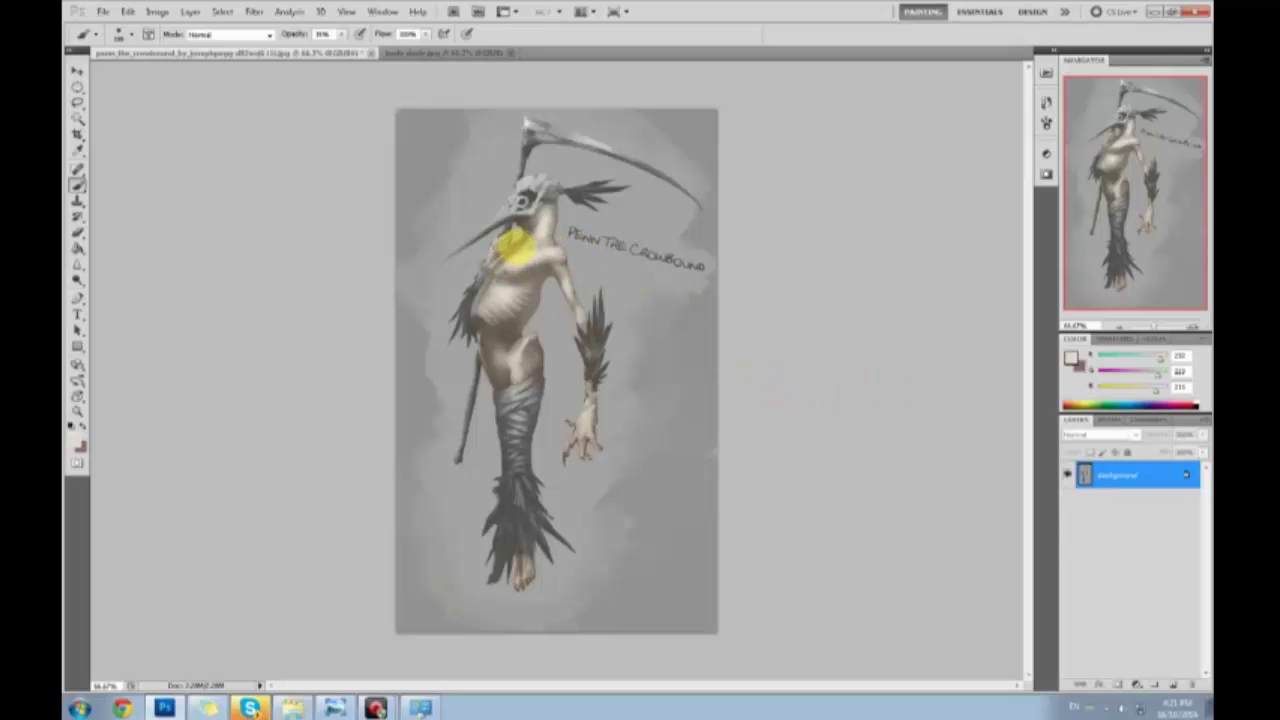
pyautogui.keyDown('alt'); pyautogui.click(497, 265); pyautogui.keyUp('alt')
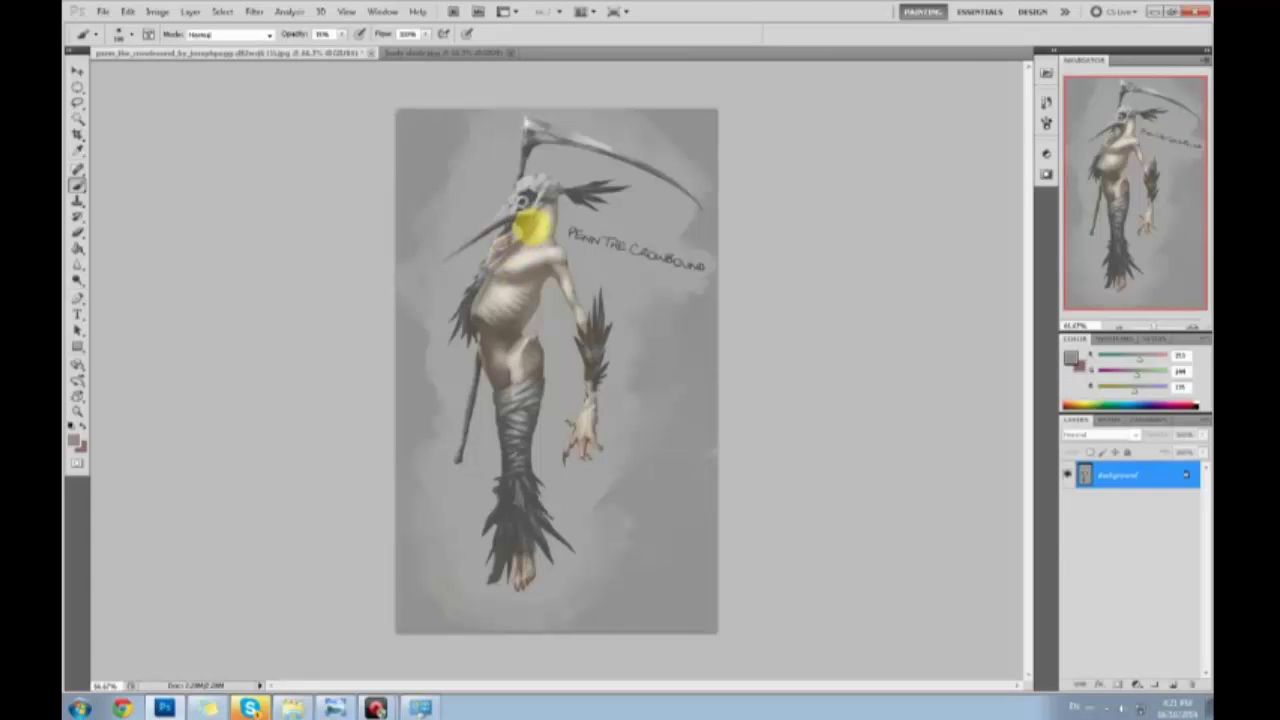
# Smooth the shading along the throat and neck with light and mid tones sampled from below the head
pyautogui.keyDown('alt'); pyautogui.click(535, 222); pyautogui.keyUp('alt')
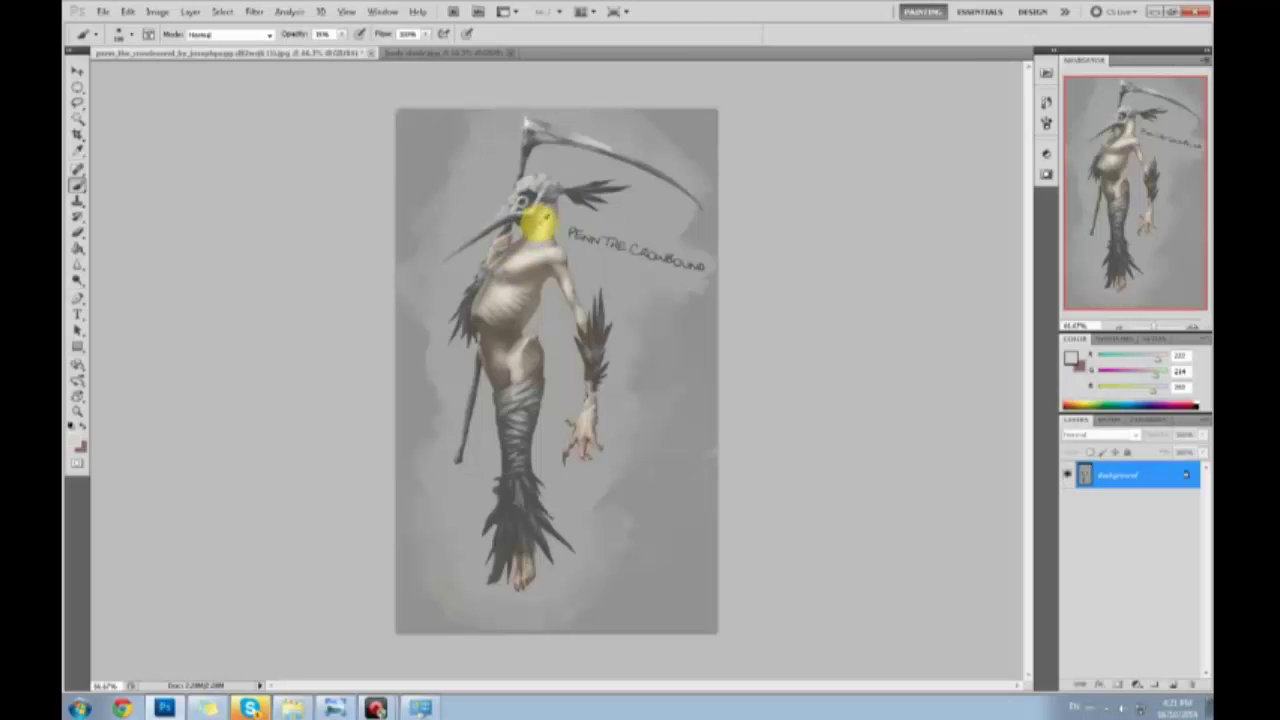
pyautogui.keyDown('alt'); pyautogui.click(528, 232); pyautogui.keyUp('alt')
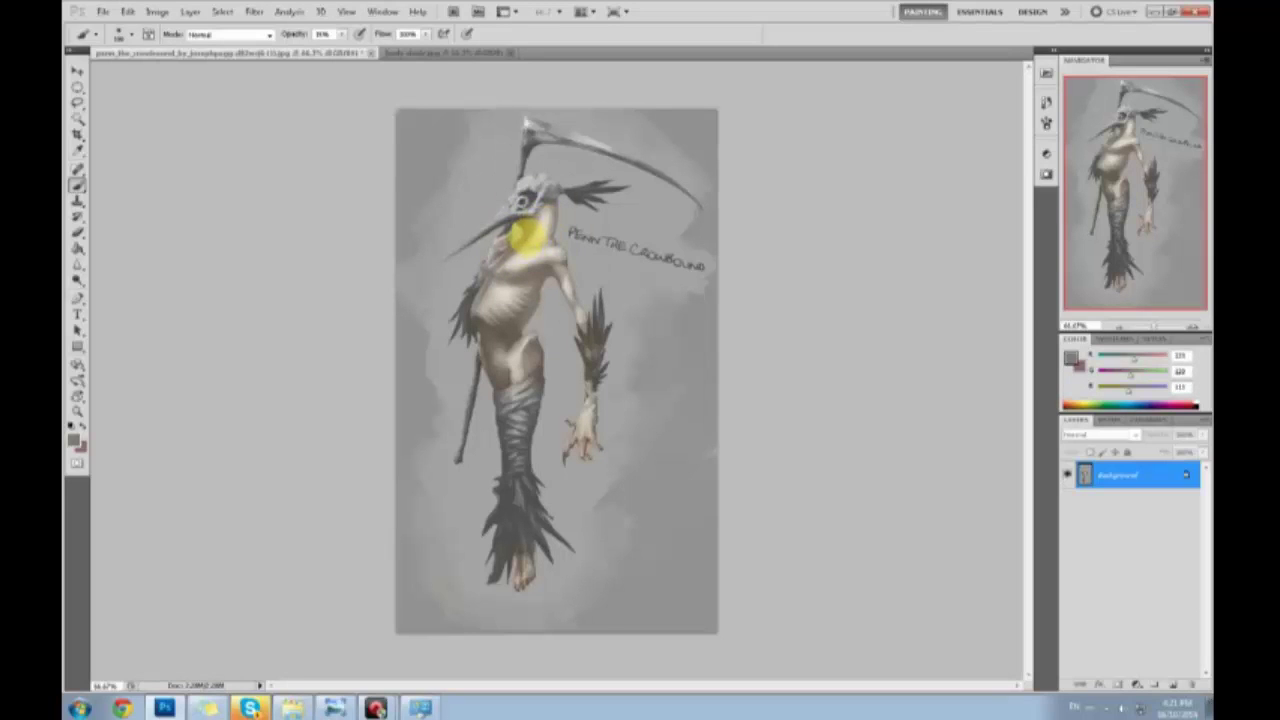
pyautogui.keyDown('alt'); pyautogui.click(515, 264); pyautogui.keyUp('alt')
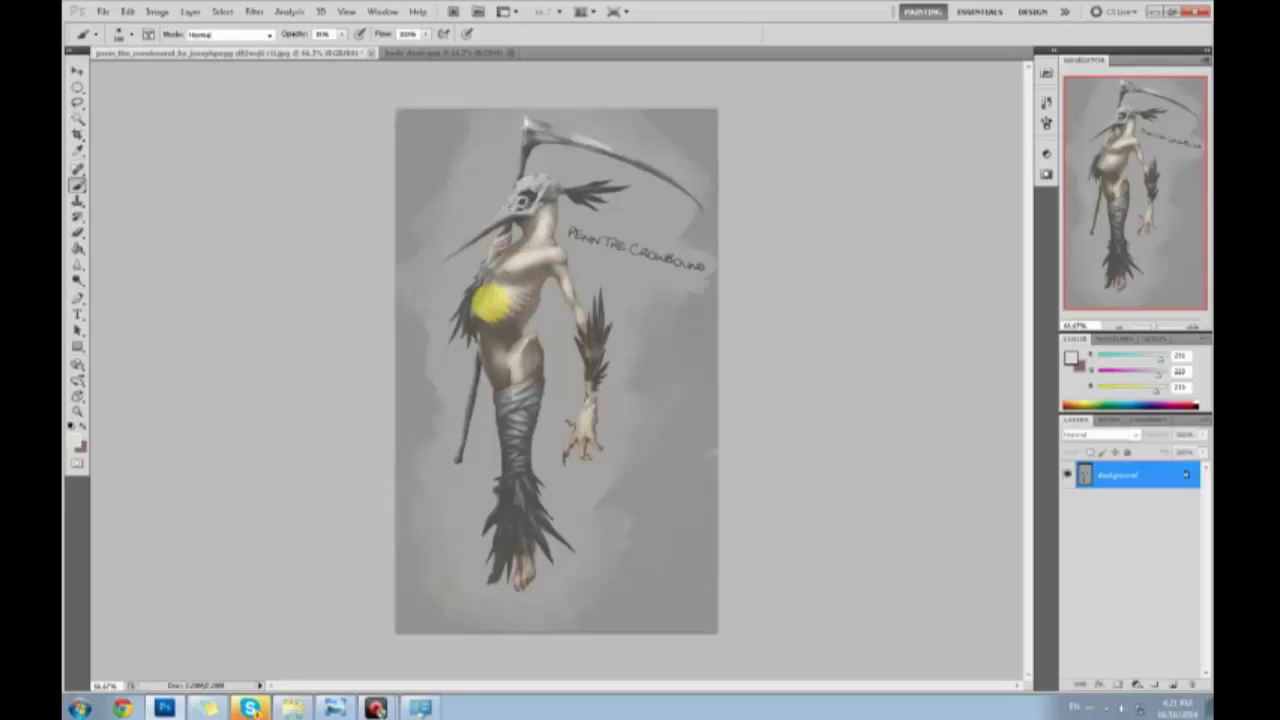
# Blend the ribs and side of the chest with dark and pale skin tones sampled from the chest
pyautogui.keyDown('alt'); pyautogui.click(510, 296); pyautogui.keyUp('alt')
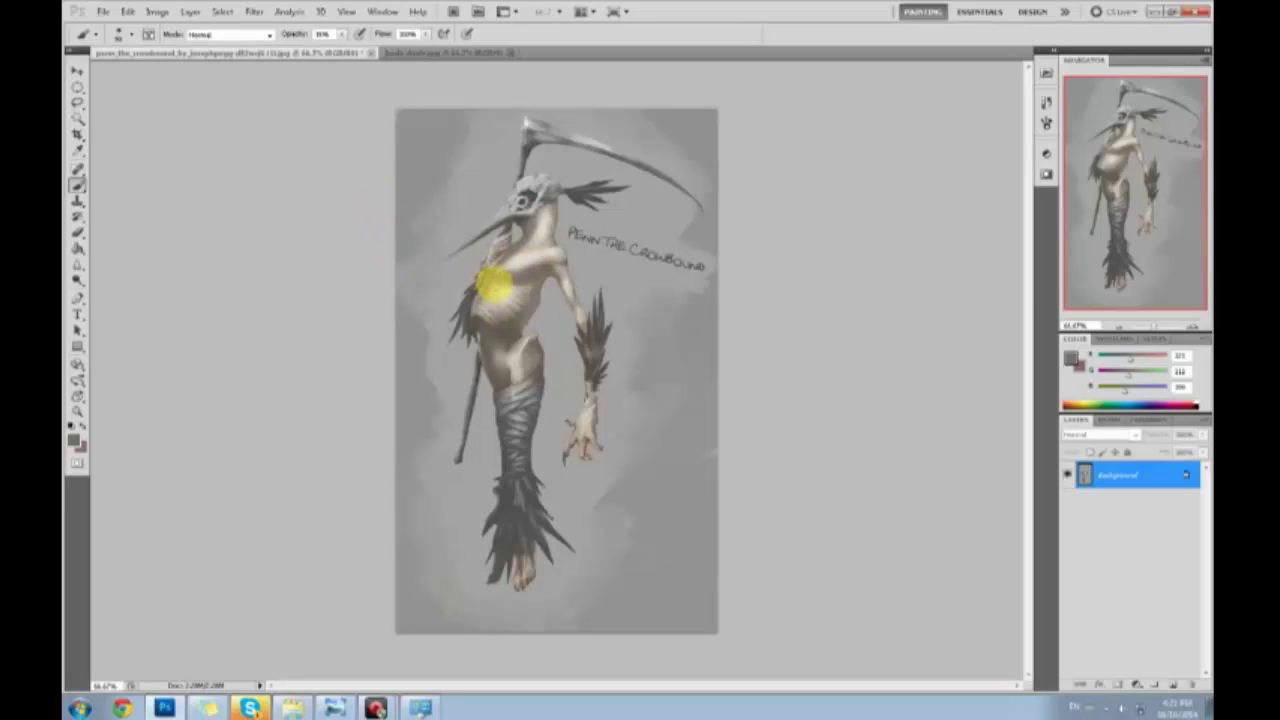
pyautogui.click(510, 287)
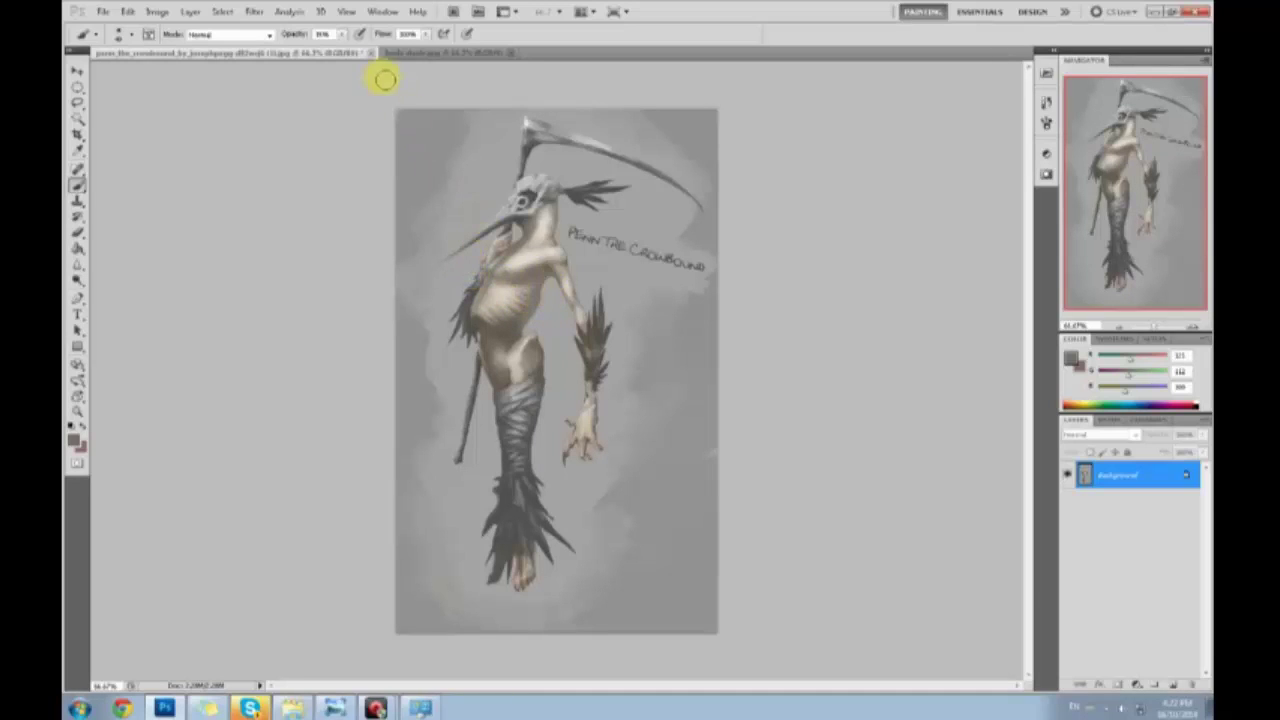
pyautogui.keyDown('alt'); pyautogui.click(503, 291); pyautogui.keyUp('alt')
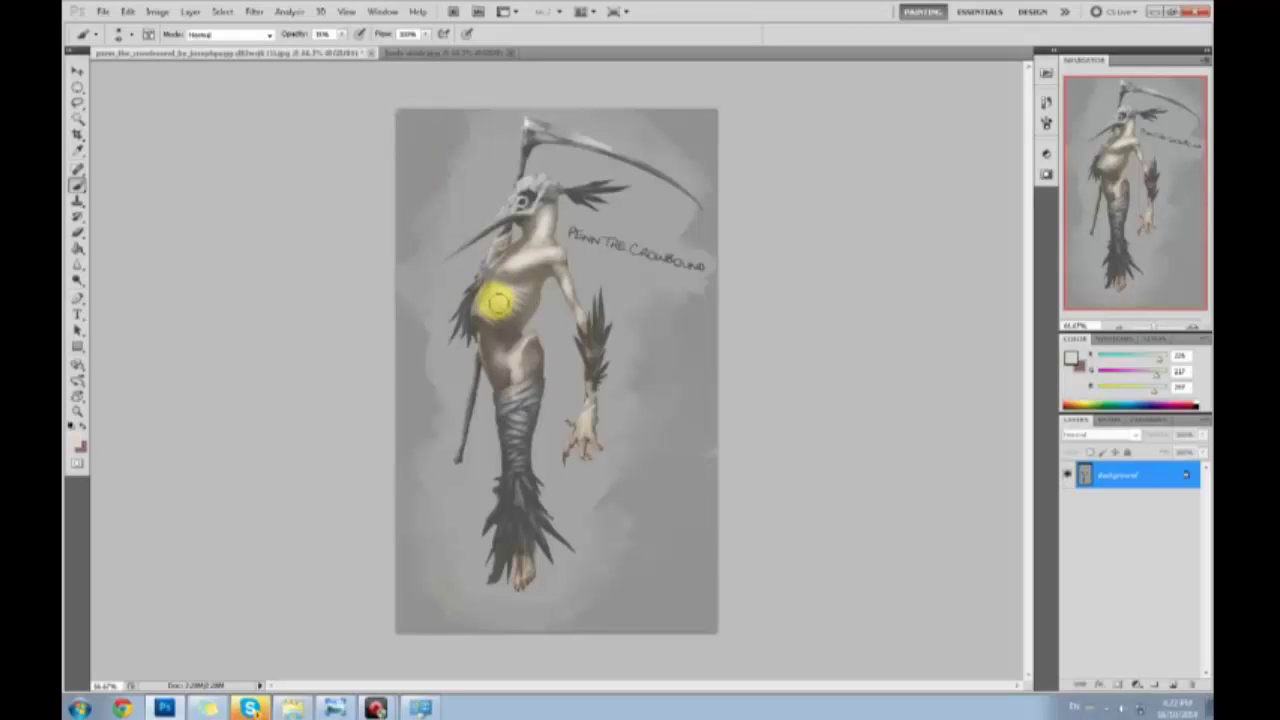
pyautogui.moveTo(507, 312); pyautogui.dragTo(516, 322)
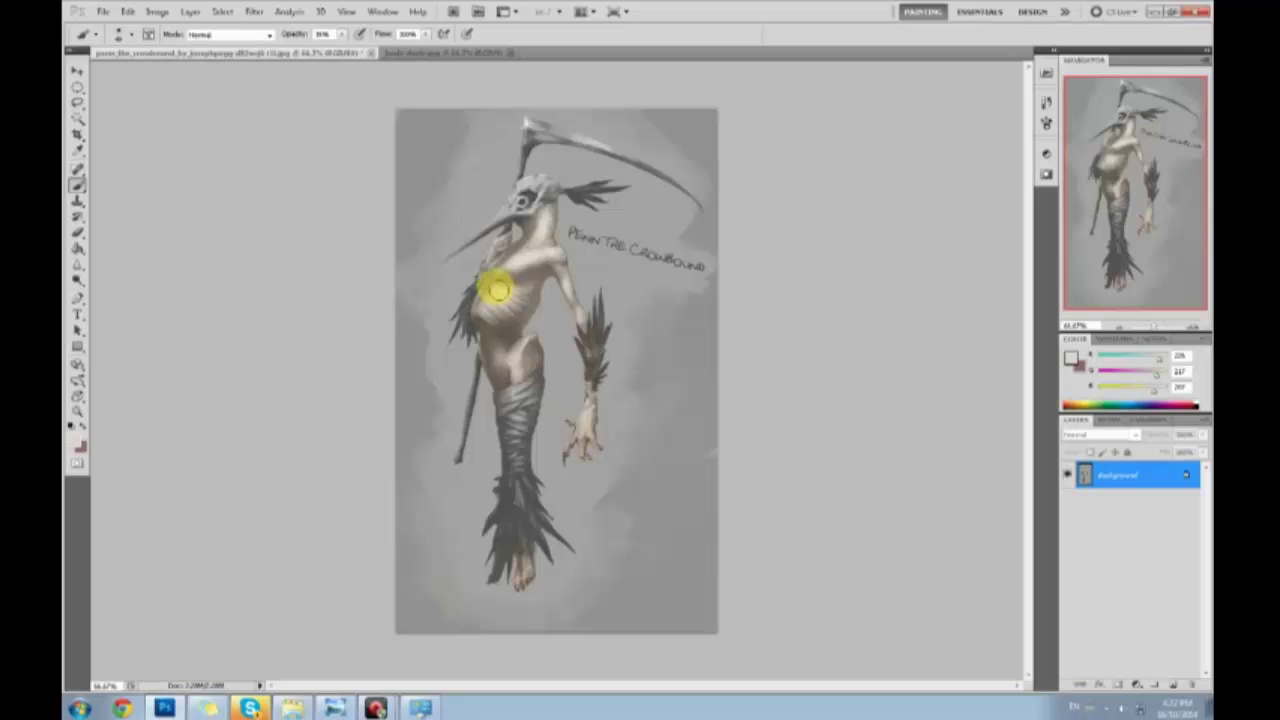
# Sample the light skin at the neck base and brighten the foreground colour to a warm near-white
pyautogui.keyDown('alt'); pyautogui.click(545, 252); pyautogui.keyUp('alt')
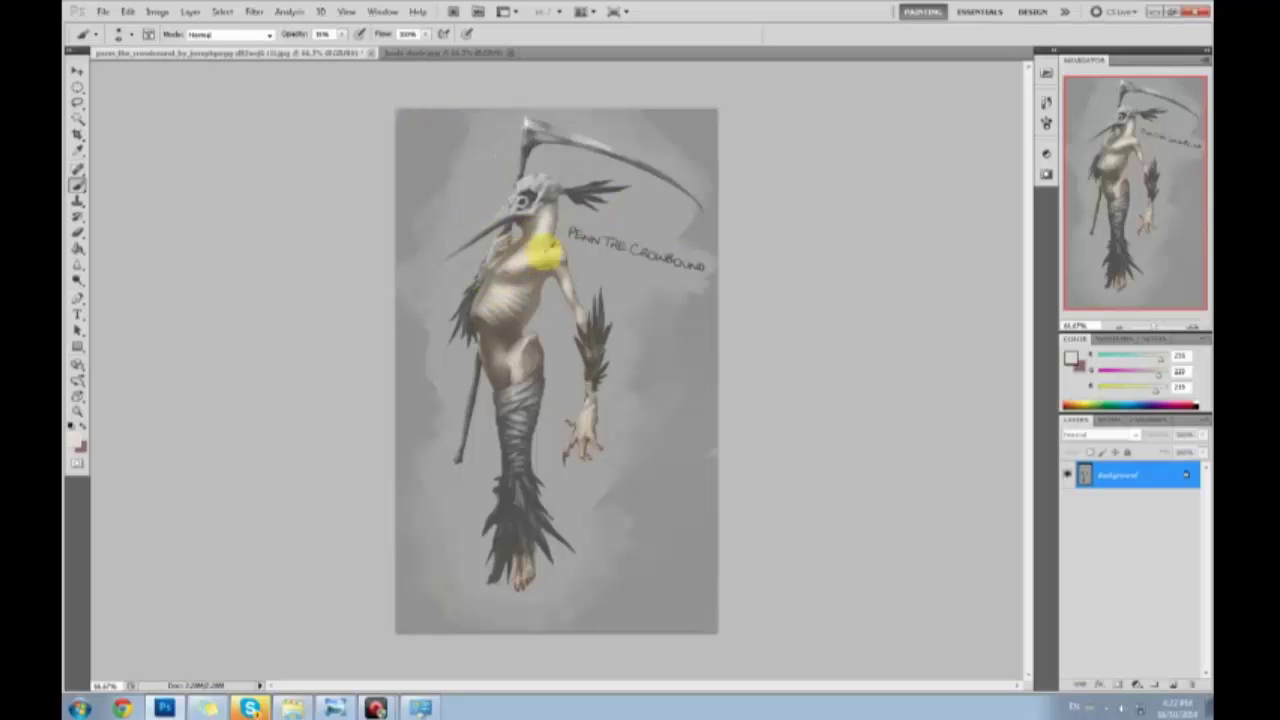
pyautogui.click(1071, 358)
pyautogui.moveTo(832, 274); pyautogui.dragTo(816, 250)
pyautogui.click(1118, 240)
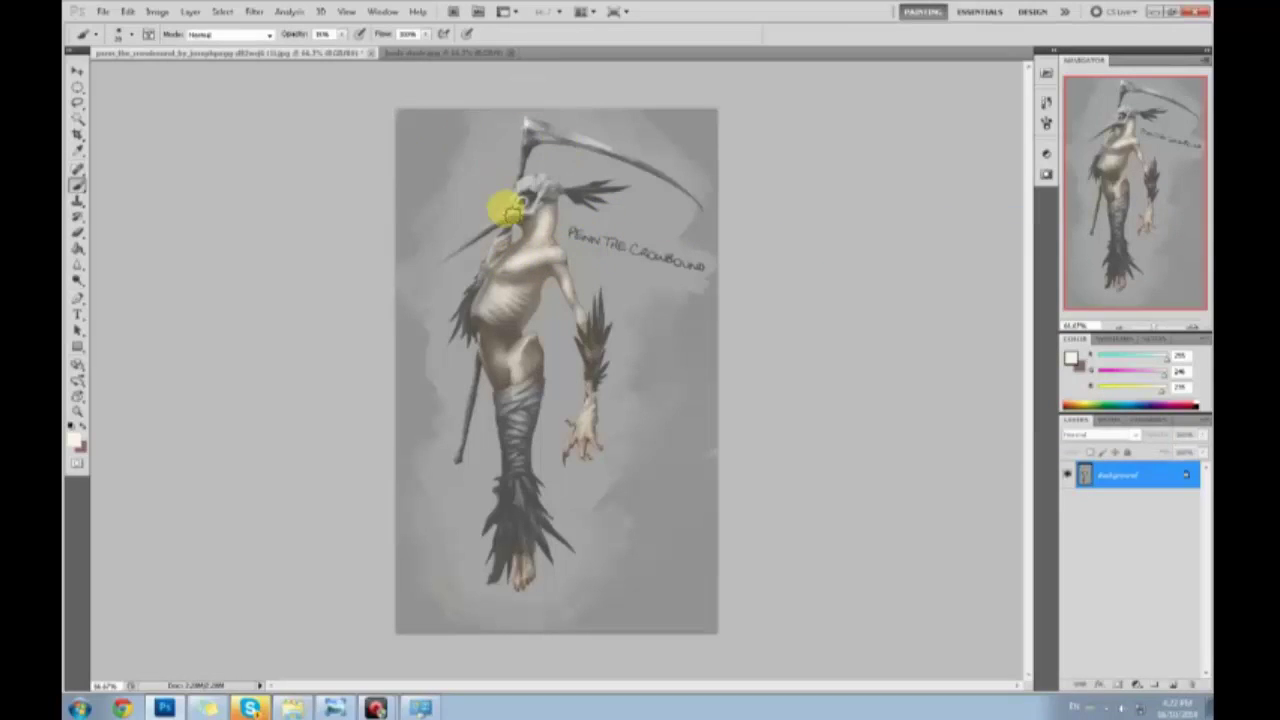
pyautogui.press('Return')
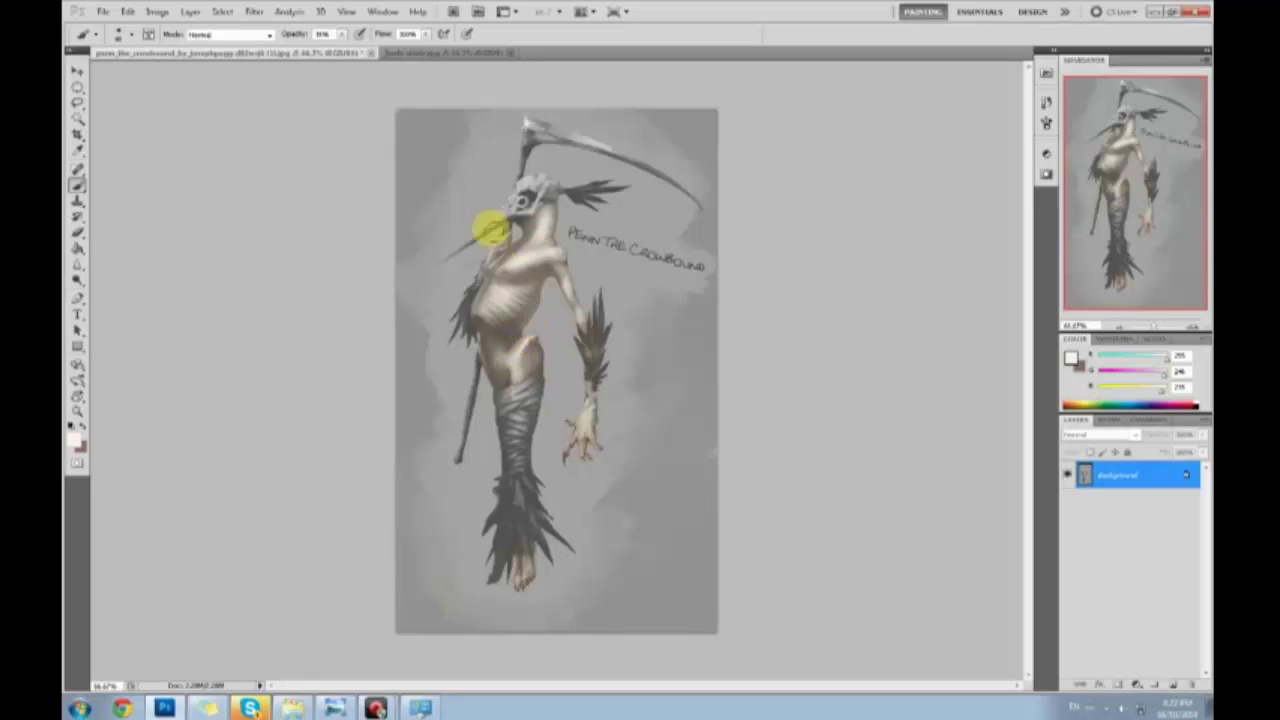
# Raise the brush opacity and retouch the hip and neck with skin tones sampled from those areas
pyautogui.click(341, 33)
pyautogui.moveTo(355, 53); pyautogui.dragTo(370, 53)
pyautogui.keyDown('alt'); pyautogui.click(528, 348); pyautogui.keyUp('alt')
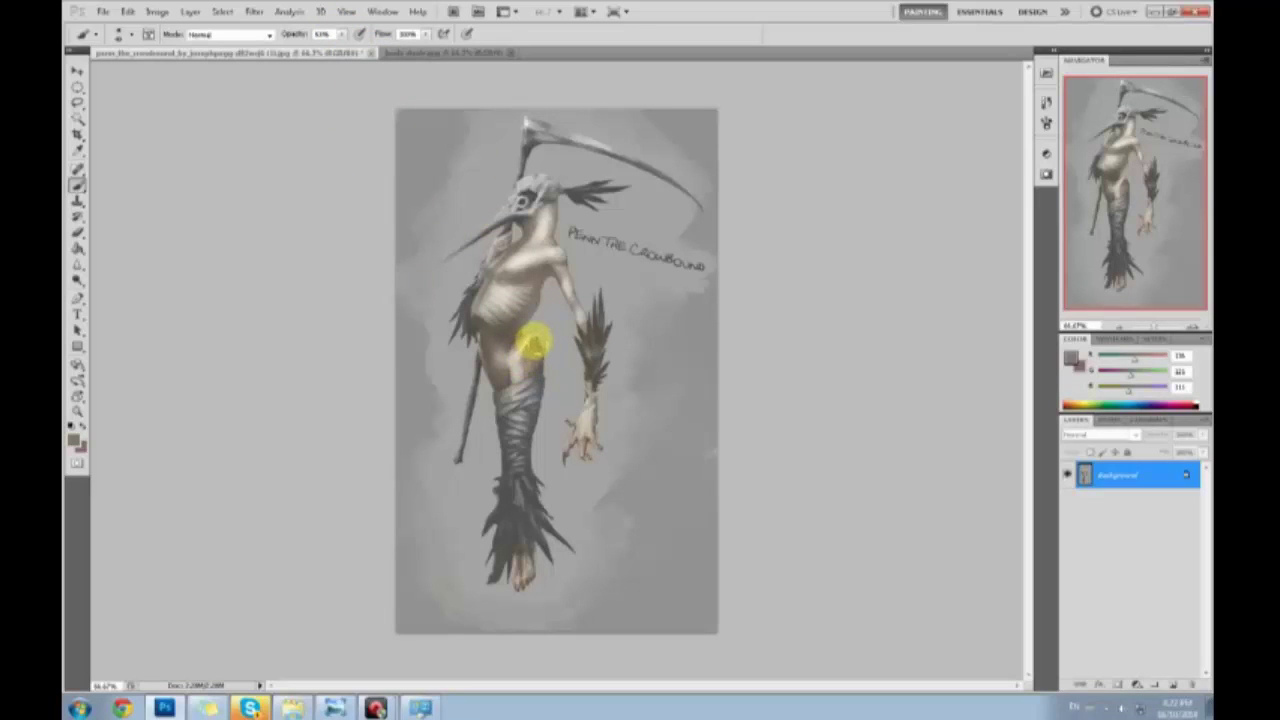
pyautogui.keyDown('alt'); pyautogui.click(528, 341); pyautogui.keyUp('alt')
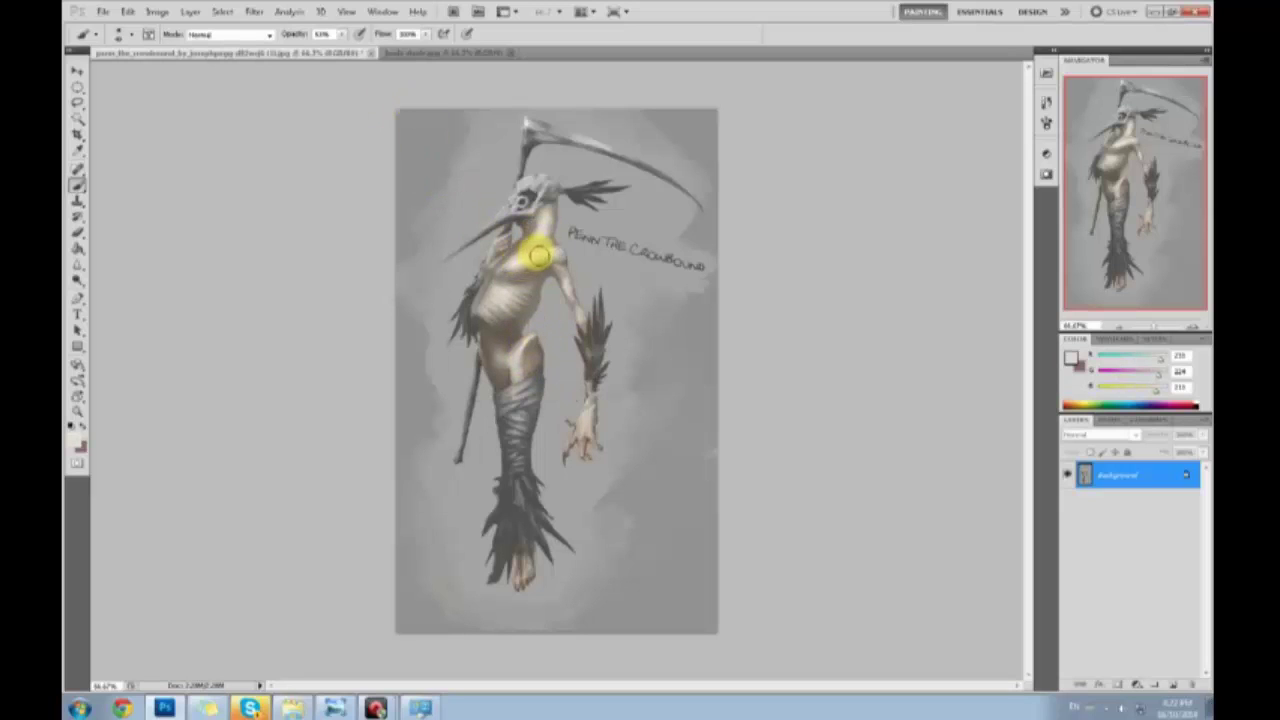
pyautogui.keyDown('alt'); pyautogui.click(533, 218); pyautogui.keyUp('alt')
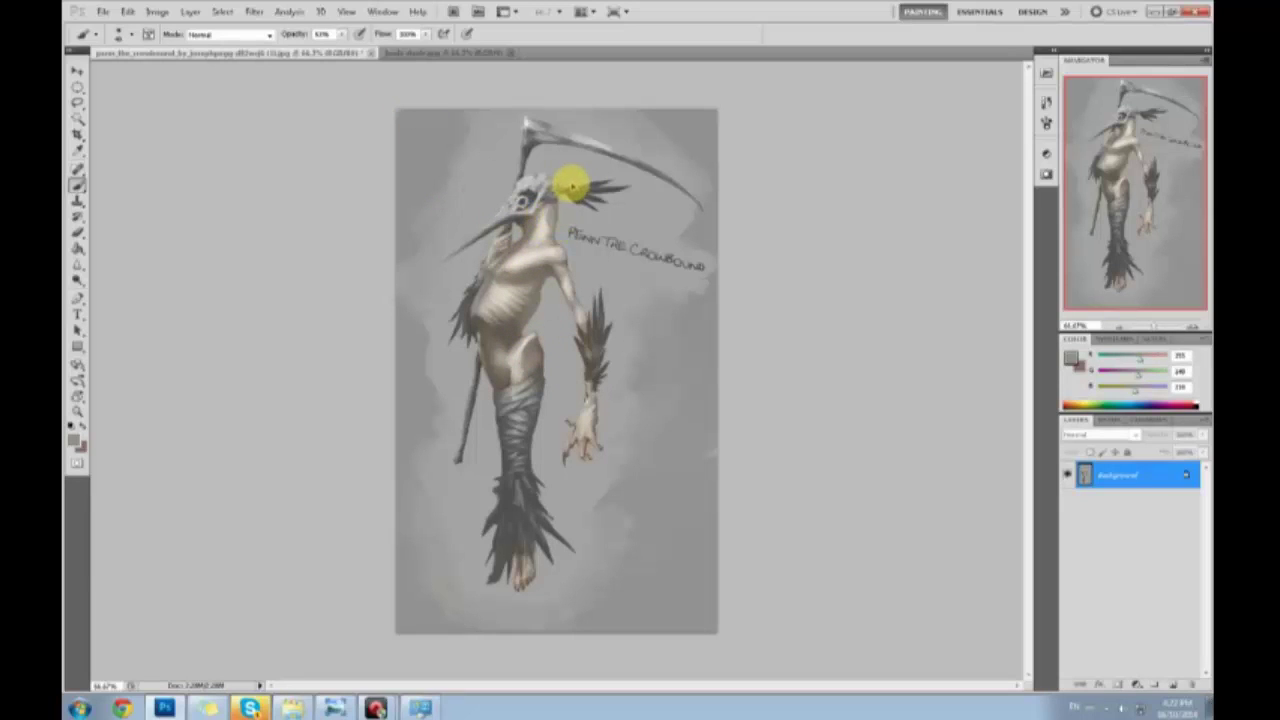
# Open the Liquify filter, set the brush size to 91 and increase the brush density, testing a small push behind the neck
pyautogui.click(255, 11)
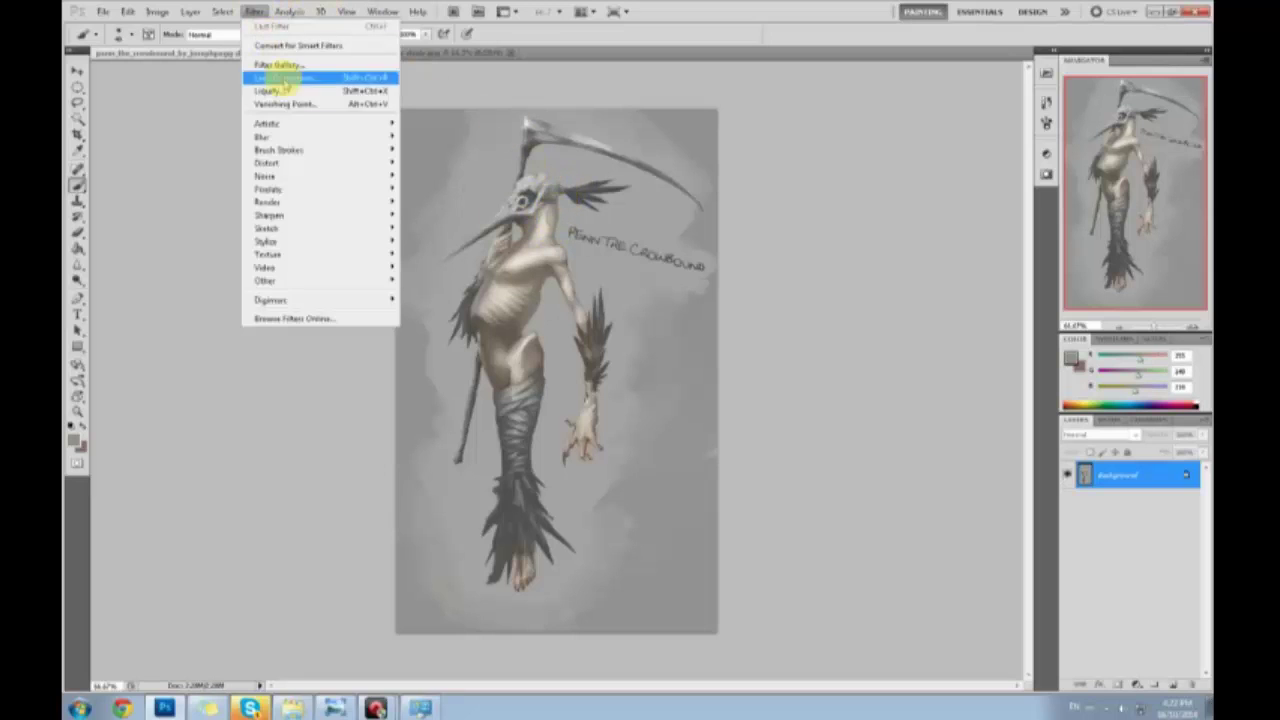
pyautogui.click(300, 88)
pyautogui.click(1150, 114)
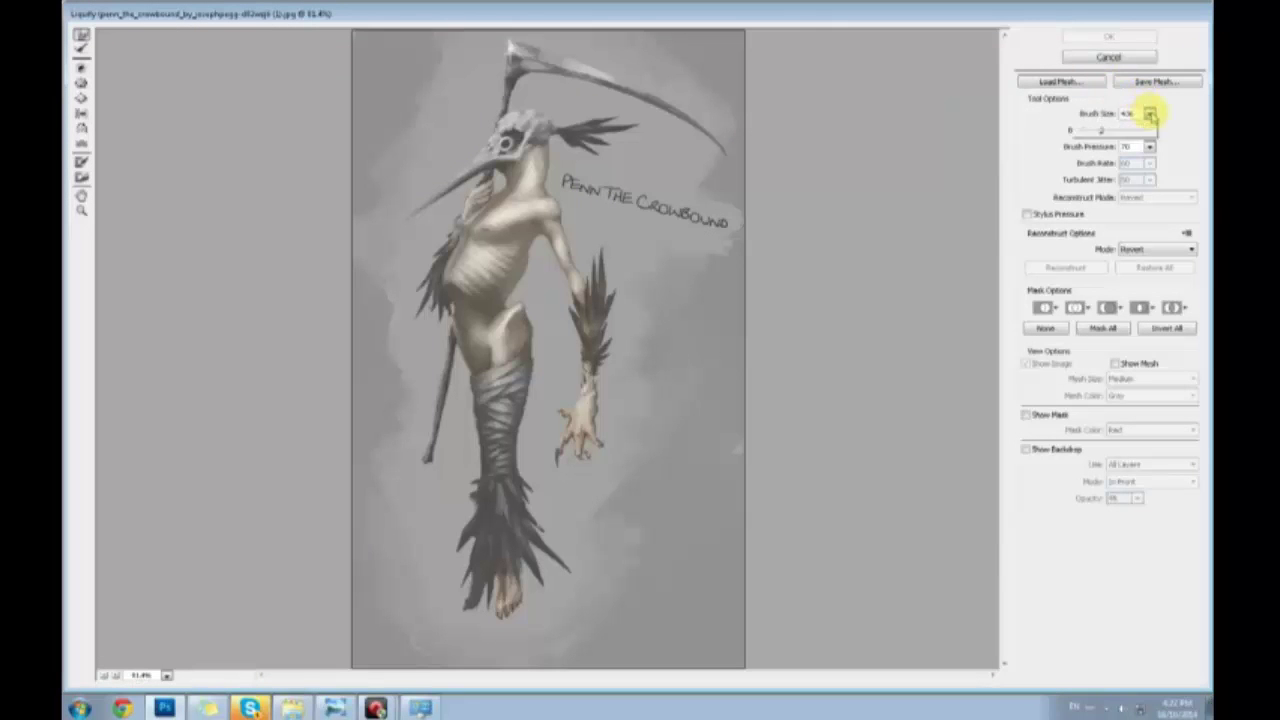
pyautogui.moveTo(1102, 132); pyautogui.dragTo(1083, 133)
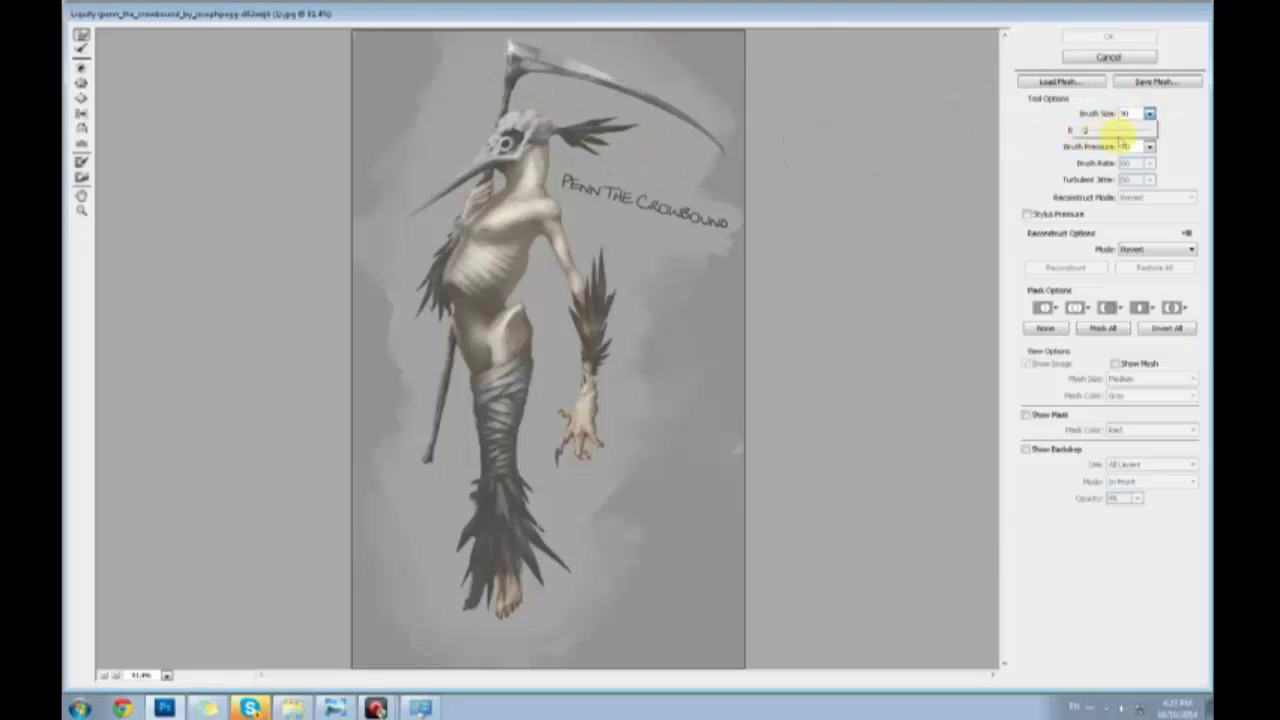
pyautogui.moveTo(553, 172); pyautogui.dragTo(552, 160)
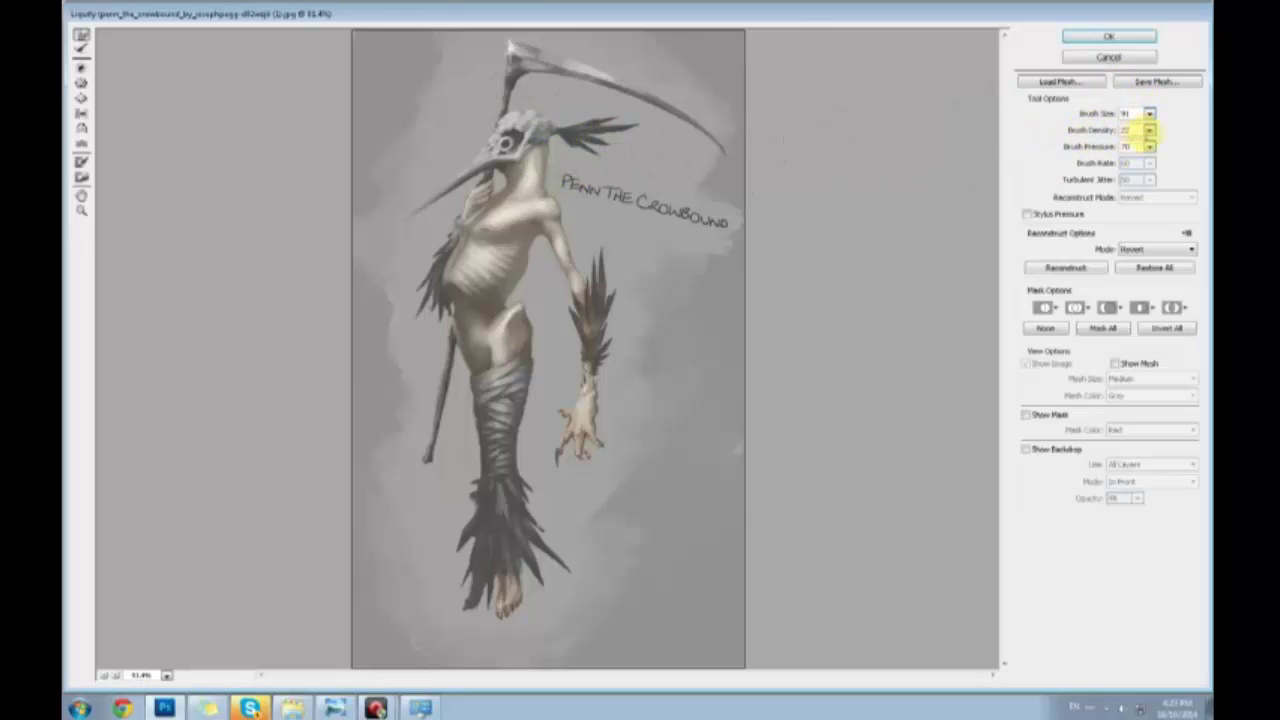
pyautogui.click(1149, 130)
pyautogui.moveTo(1100, 146); pyautogui.dragTo(1110, 146)
# Try to slim the back of the neck with Liquify, and clear the marquee selection
pyautogui.moveTo(555, 165)
pyautogui.mouseDown()
pyautogui.moveTo(549, 145)
pyautogui.moveTo(532, 163)
pyautogui.moveTo(548, 175)
pyautogui.mouseUp()
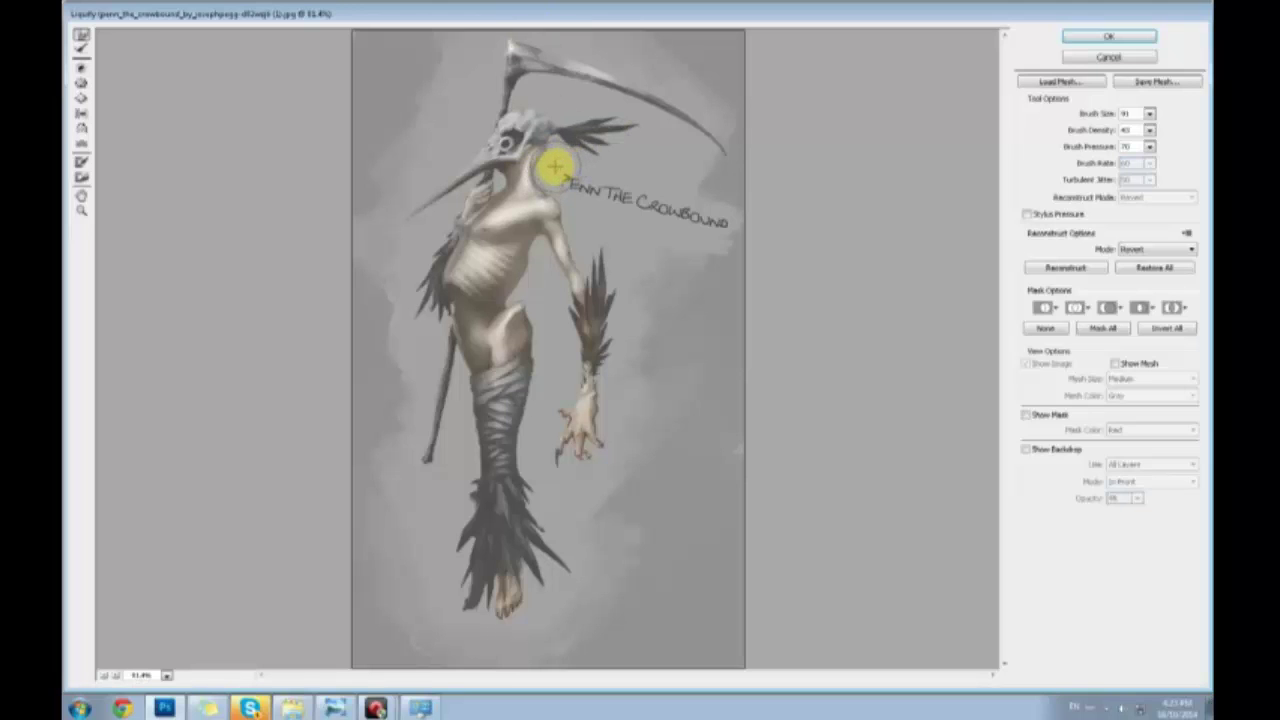
pyautogui.click(1080, 38)
pyautogui.press('m')
pyautogui.rightClick(573, 239)
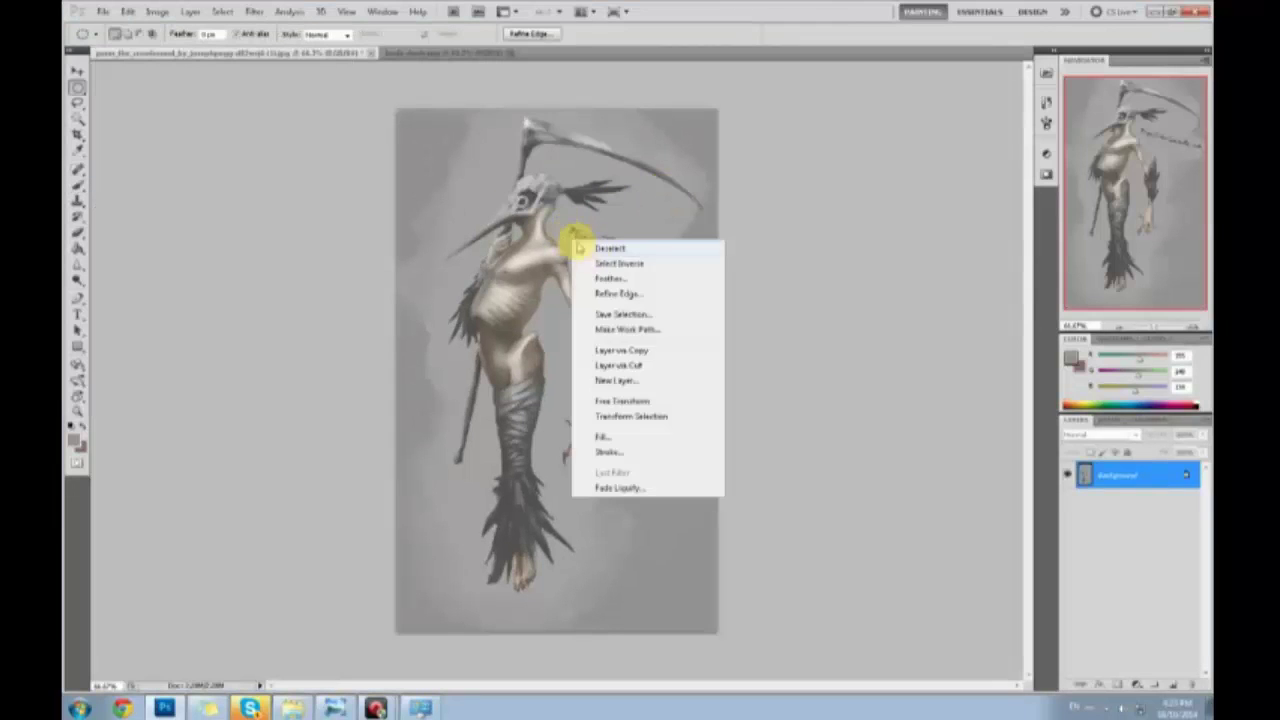
pyautogui.click(610, 249)
pyautogui.click(255, 13)
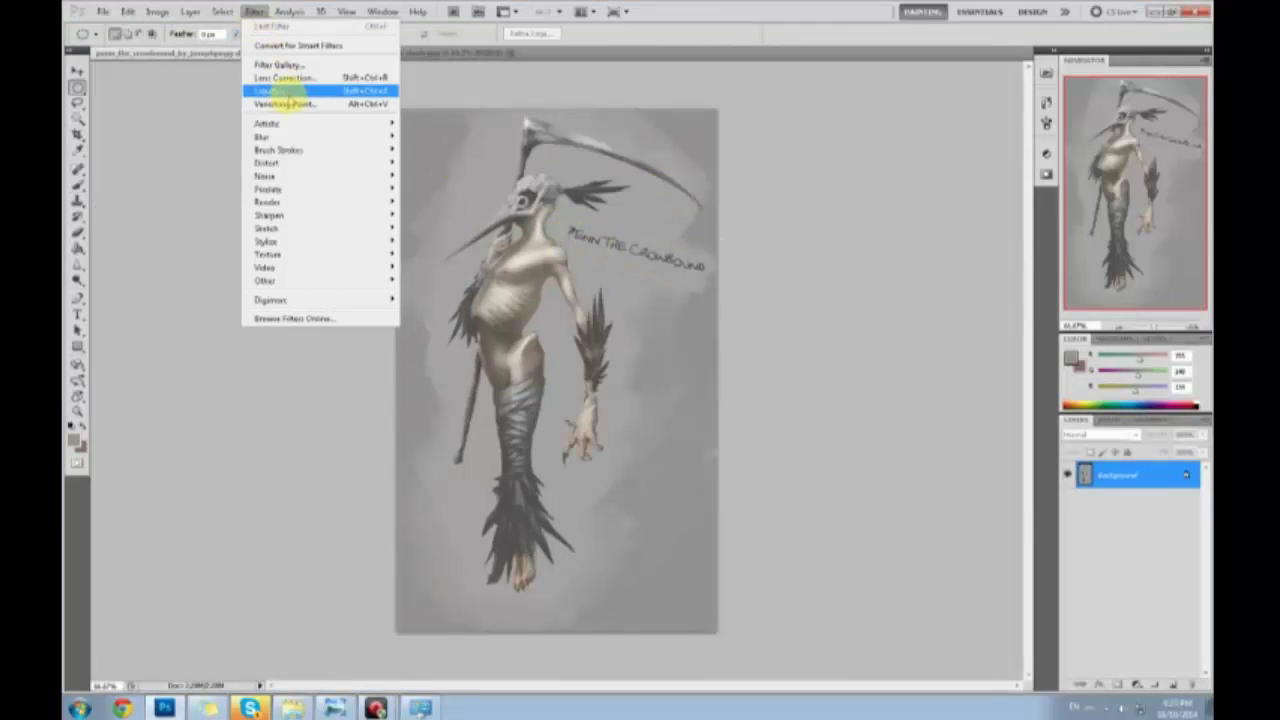
pyautogui.click(902, 193)
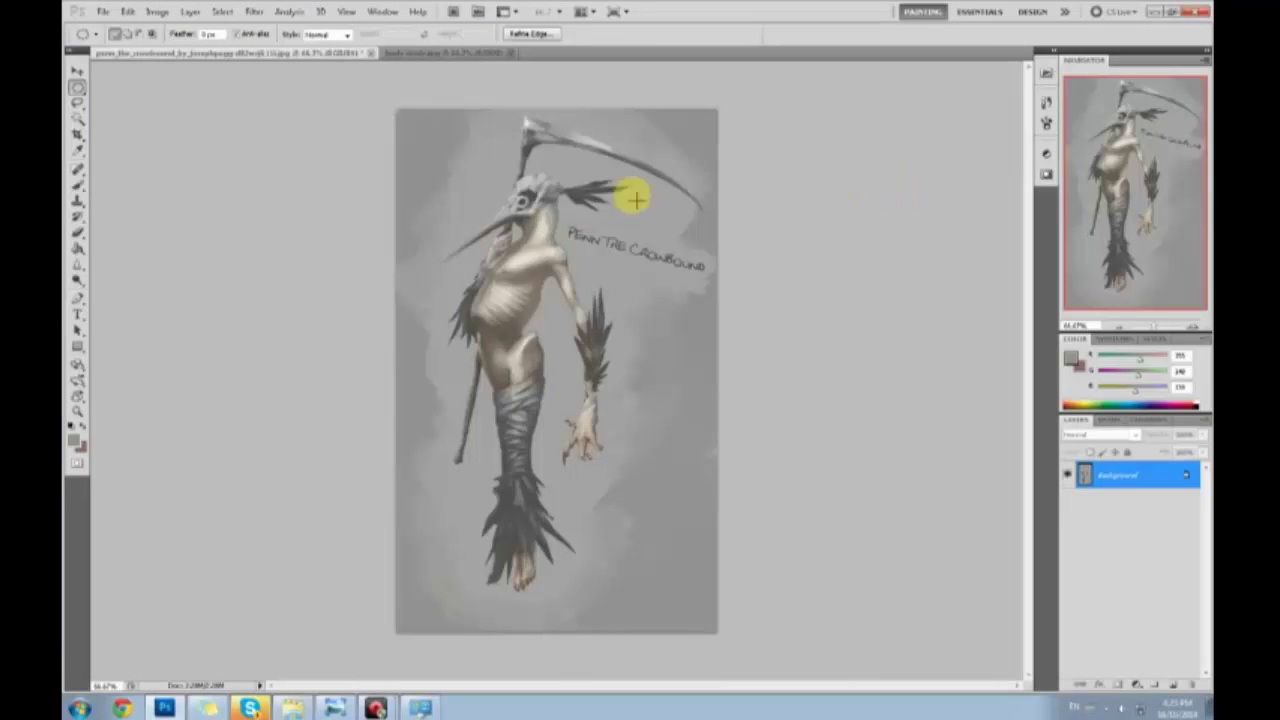
pyautogui.rightClick(531, 228)
pyautogui.click(561, 236)
# Push the back of the neck inward with the Liquify filter to make it thinner
pyautogui.click(257, 11)
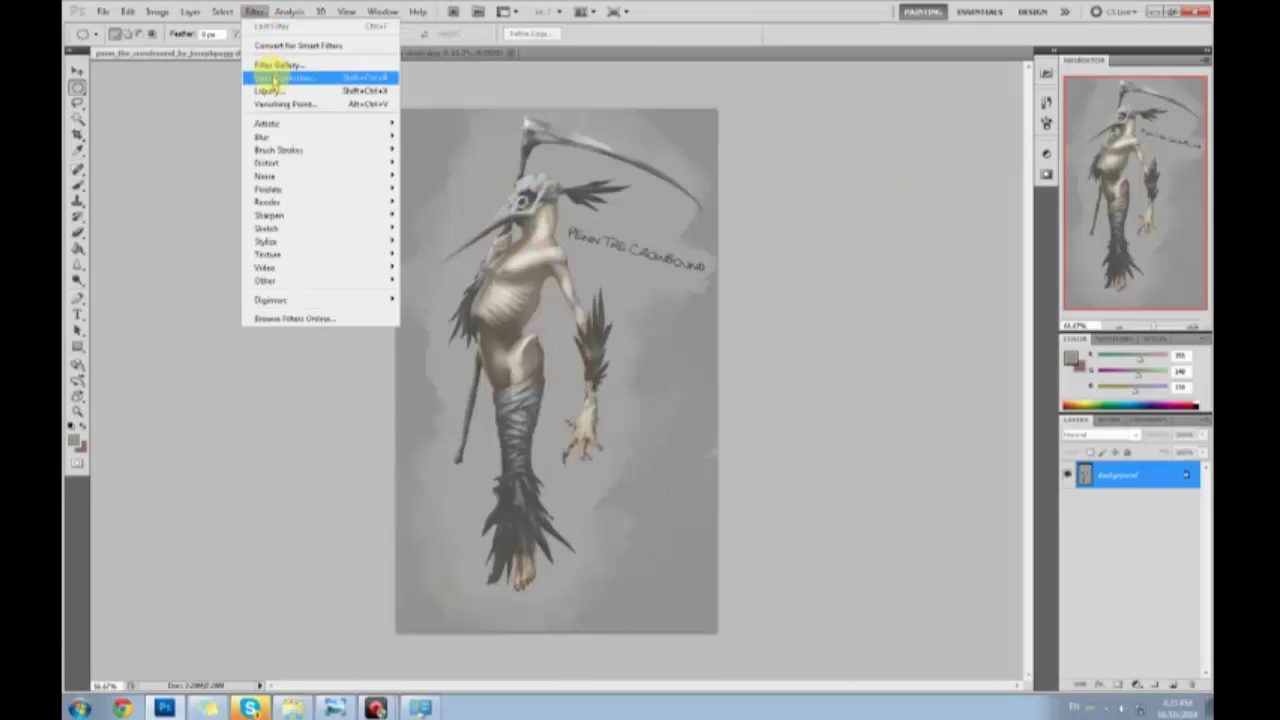
pyautogui.click(276, 80)
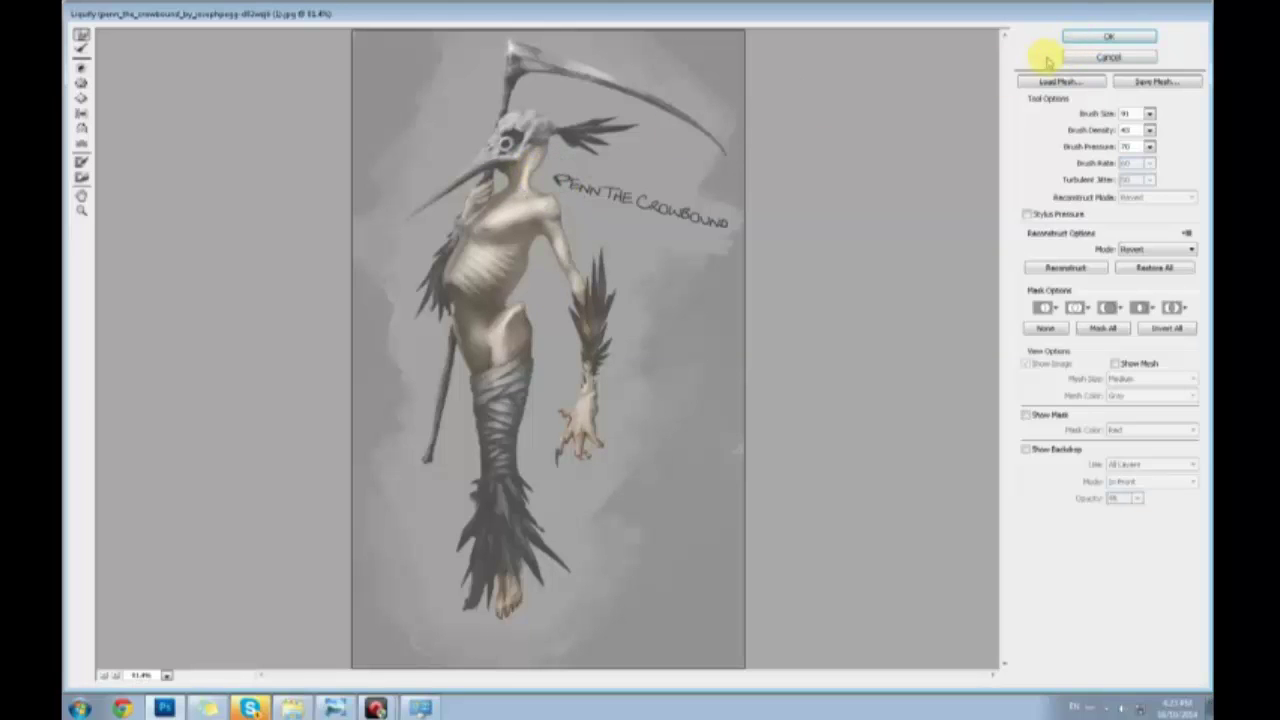
pyautogui.click(1078, 38)
# Repaint the reshaped neck and the back of the head with the brush, using tones sampled around the jaw
pyautogui.press('b')
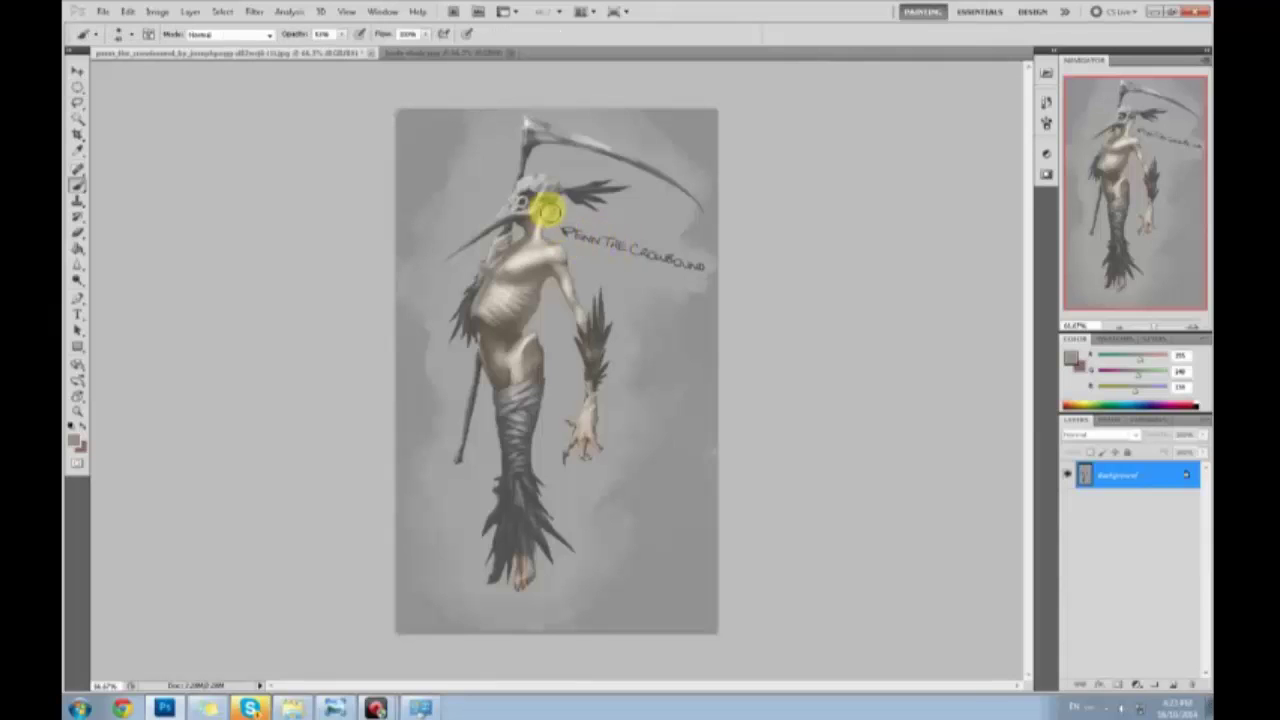
pyautogui.keyDown('alt'); pyautogui.click(538, 212); pyautogui.keyUp('alt')
pyautogui.keyDown('alt'); pyautogui.click(530, 205); pyautogui.keyUp('alt')
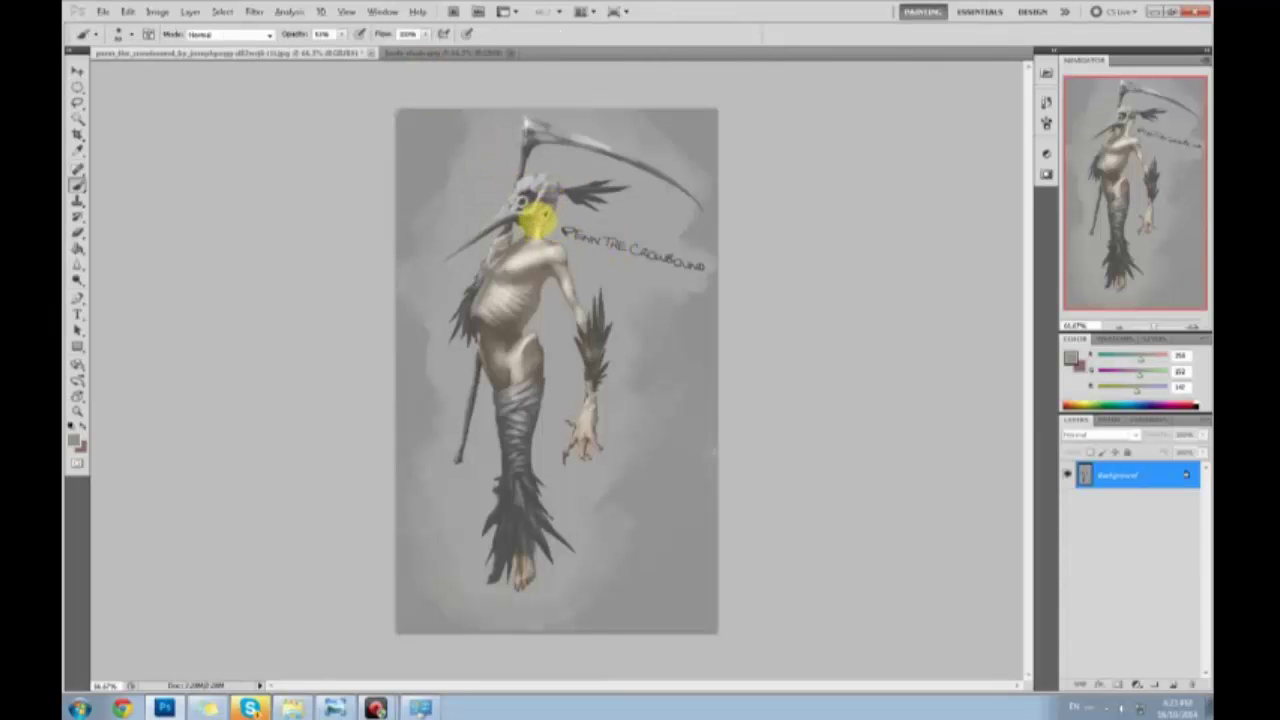
pyautogui.keyDown('alt'); pyautogui.click(534, 214); pyautogui.keyUp('alt')
# Lower the brush opacity to 37% and blend the throat with darker tones sampled below the beak
pyautogui.click(341, 35)
pyautogui.click(330, 49)
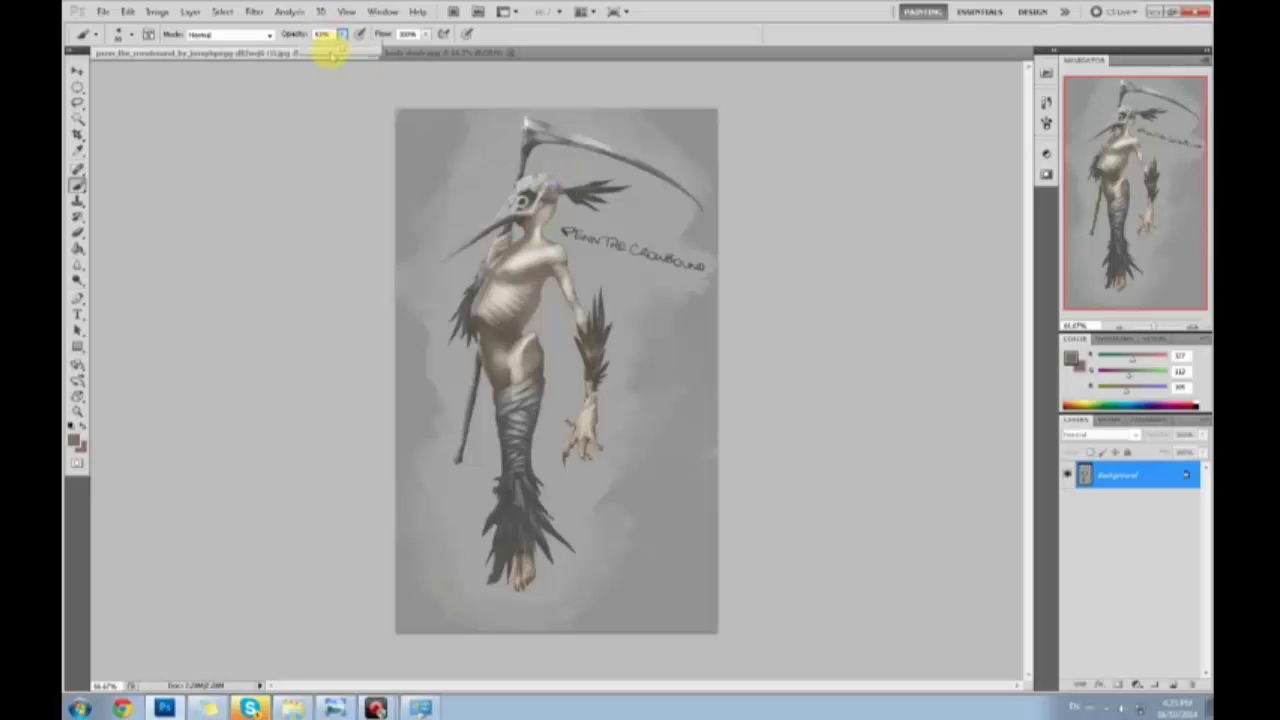
pyautogui.keyDown('alt'); pyautogui.click(521, 238); pyautogui.keyUp('alt')
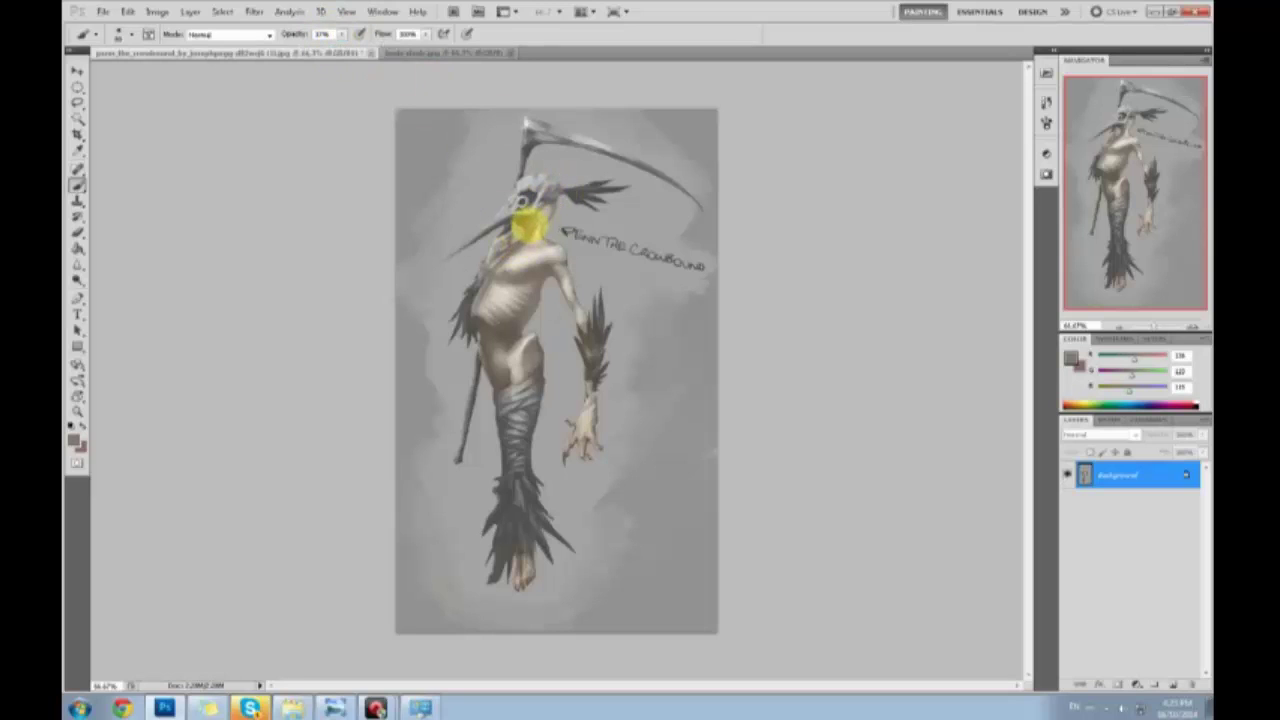
pyautogui.keyDown('alt'); pyautogui.click(522, 212); pyautogui.keyUp('alt')
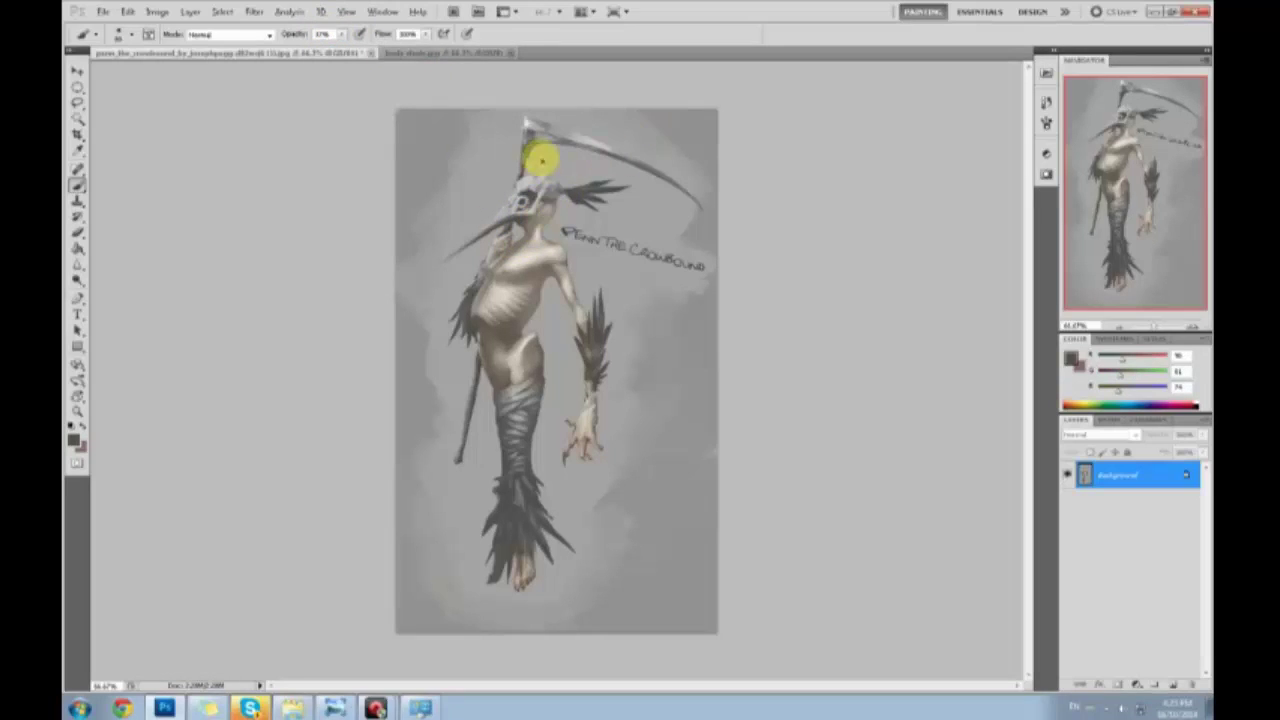
pyautogui.moveTo(78, 280); pyautogui.dragTo(124, 306)
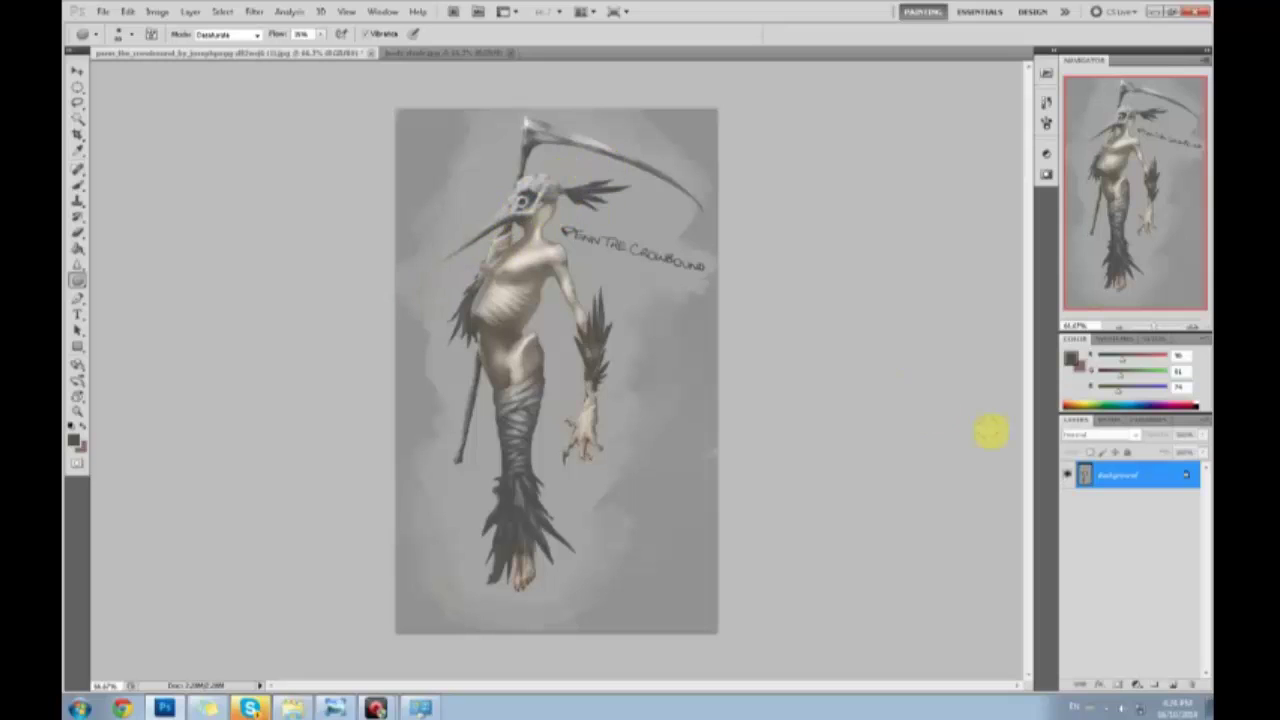
pyautogui.press('b')
# Add a new layer in Color blend mode and sample a pale skin tone near the raised arm
pyautogui.click(1172, 685)
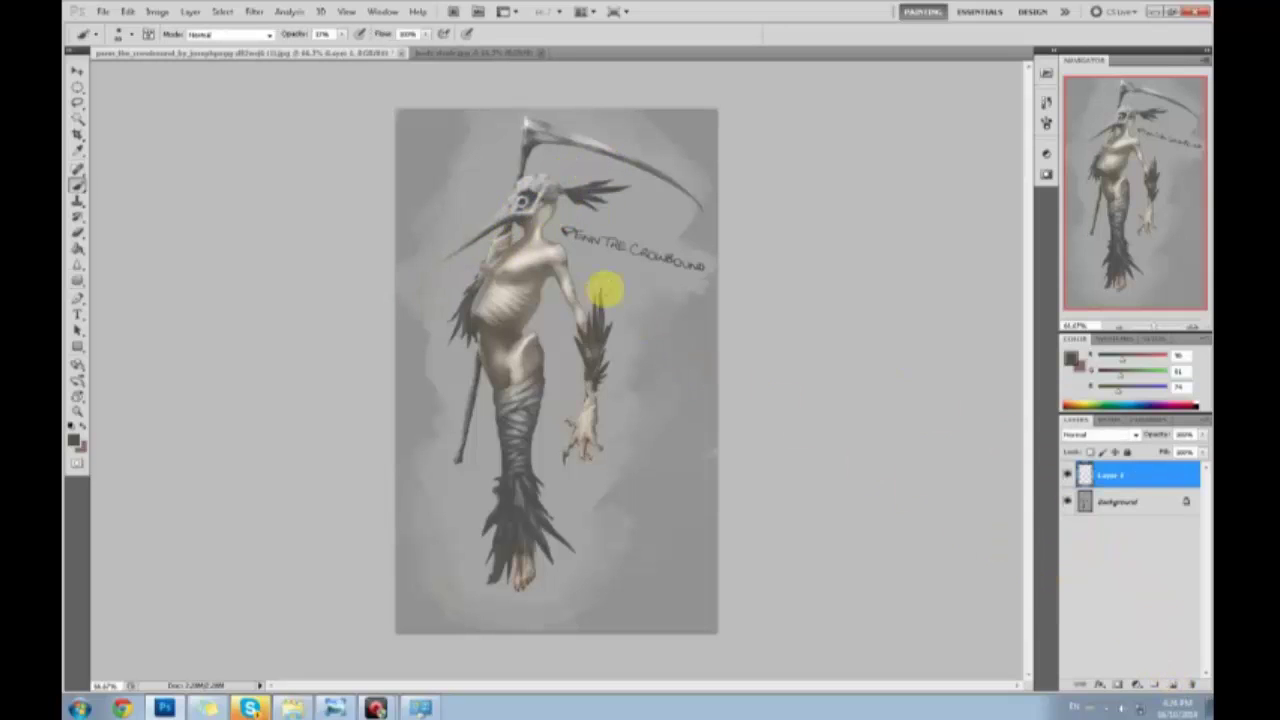
pyautogui.keyDown('alt'); pyautogui.click(505, 243); pyautogui.keyUp('alt')
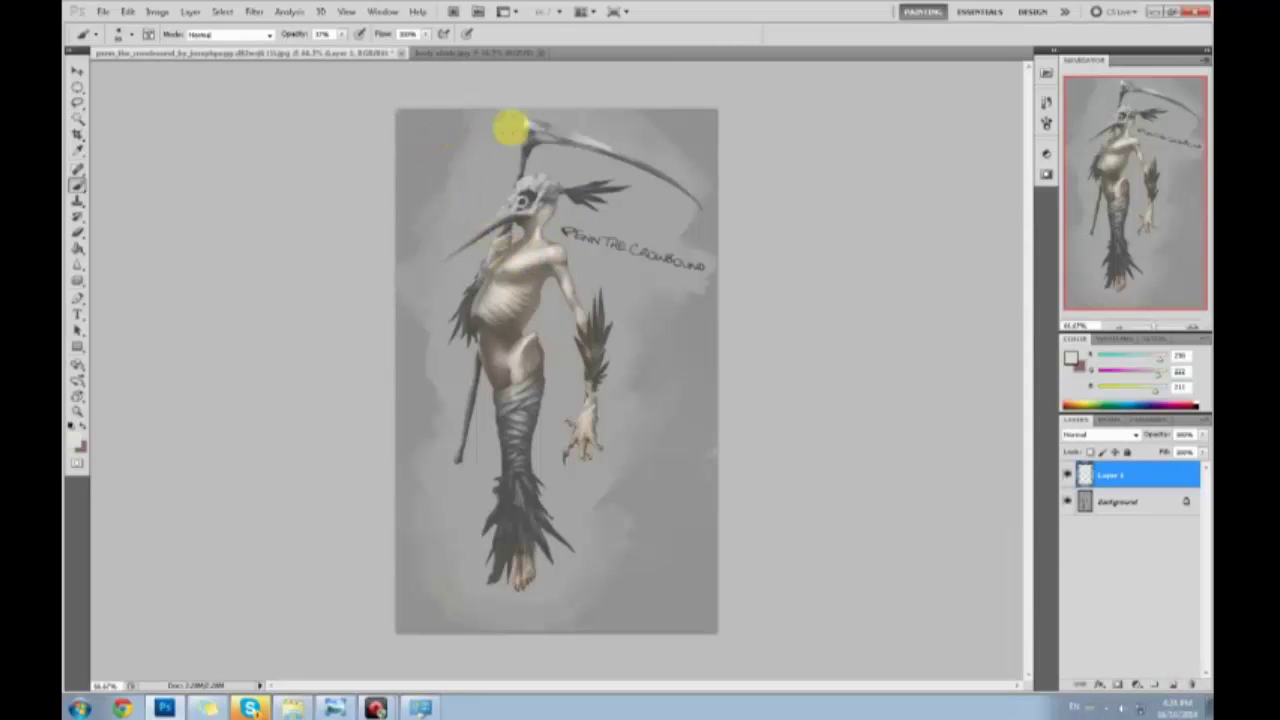
pyautogui.click(1090, 435)
pyautogui.click(1078, 410)
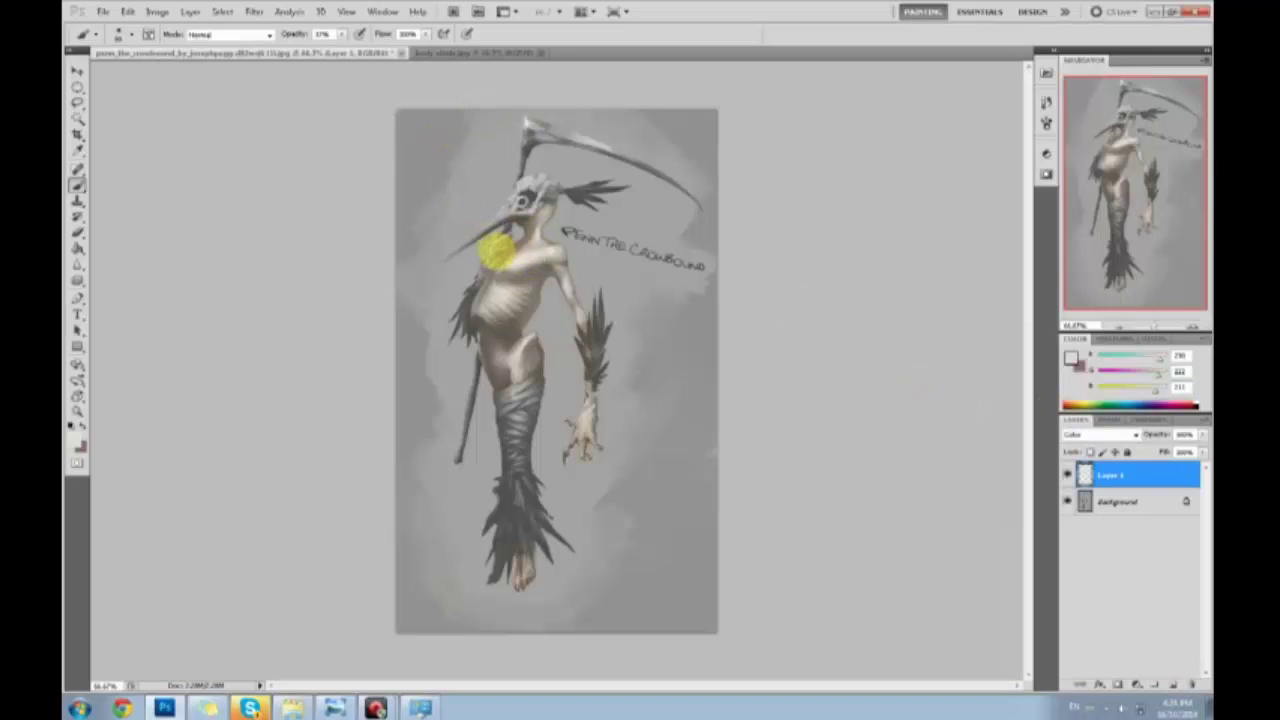
# Glaze the sampled pale tone over the raised arm and chest, and merge the colour layer into the background
pyautogui.moveTo(495, 247)
pyautogui.mouseDown()
pyautogui.moveTo(514, 257)
pyautogui.moveTo(497, 247)
pyautogui.moveTo(493, 318)
pyautogui.mouseUp()
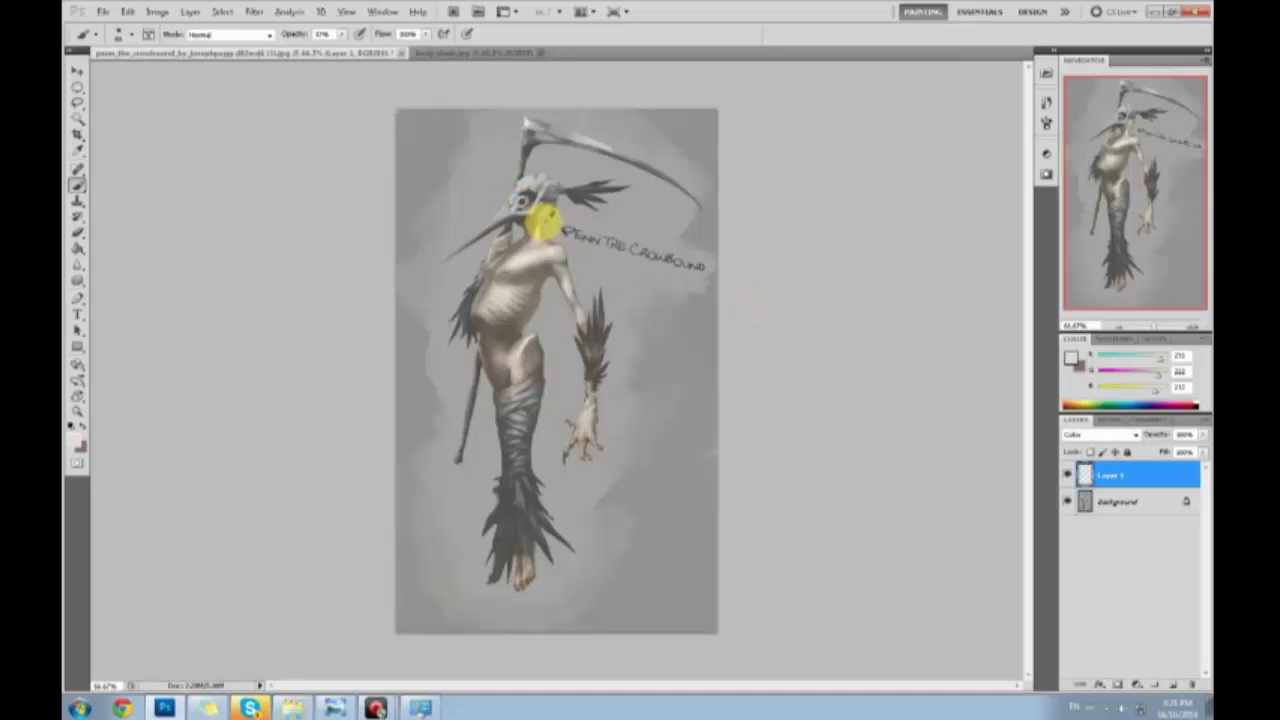
pyautogui.keyDown('alt'); pyautogui.click(540, 228); pyautogui.keyUp('alt')
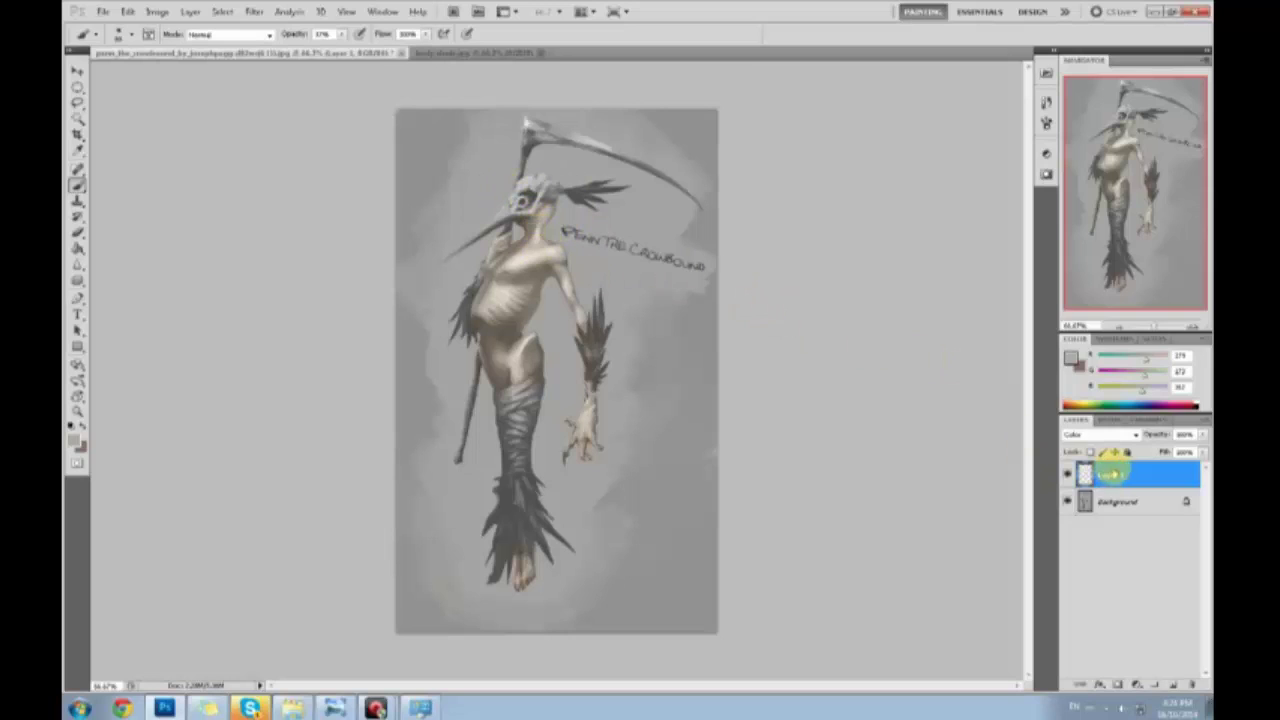
pyautogui.rightClick(1115, 474)
pyautogui.click(1100, 436)
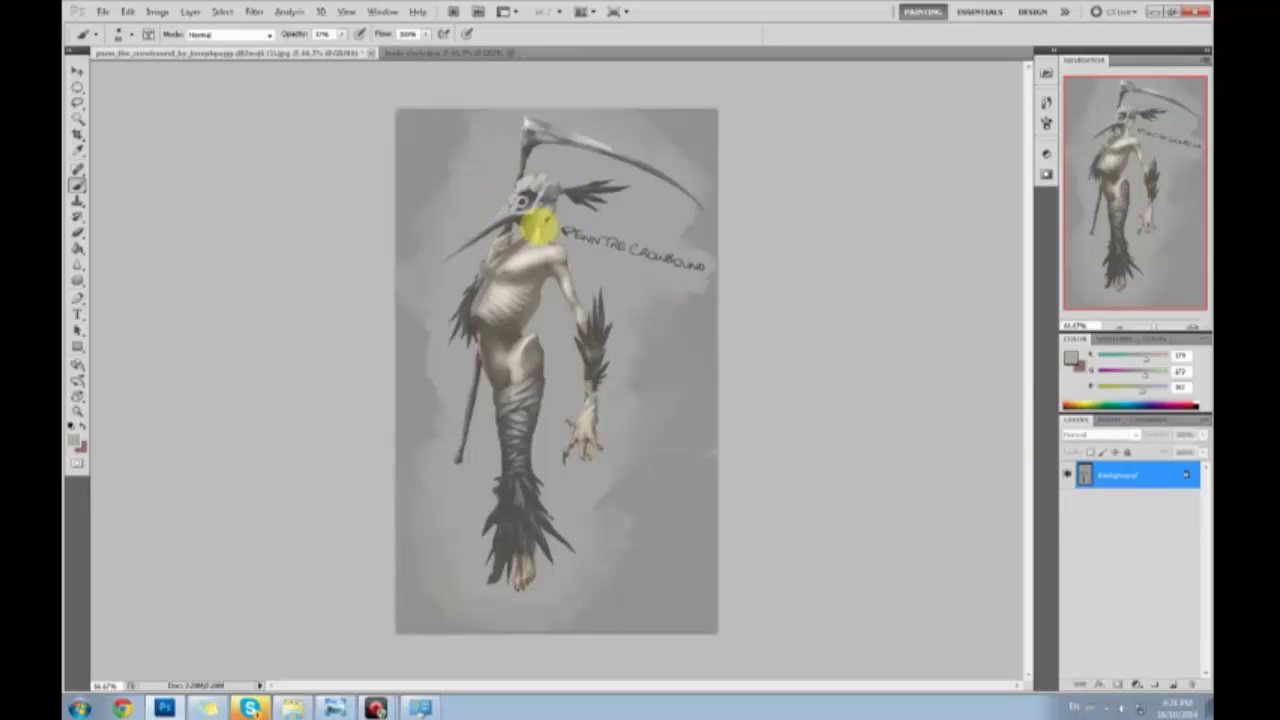
# Lower the brush opacity and blend the neck and throat with light and dark tones sampled from the surrounding skin
pyautogui.keyDown('alt'); pyautogui.click(540, 225); pyautogui.keyUp('alt')
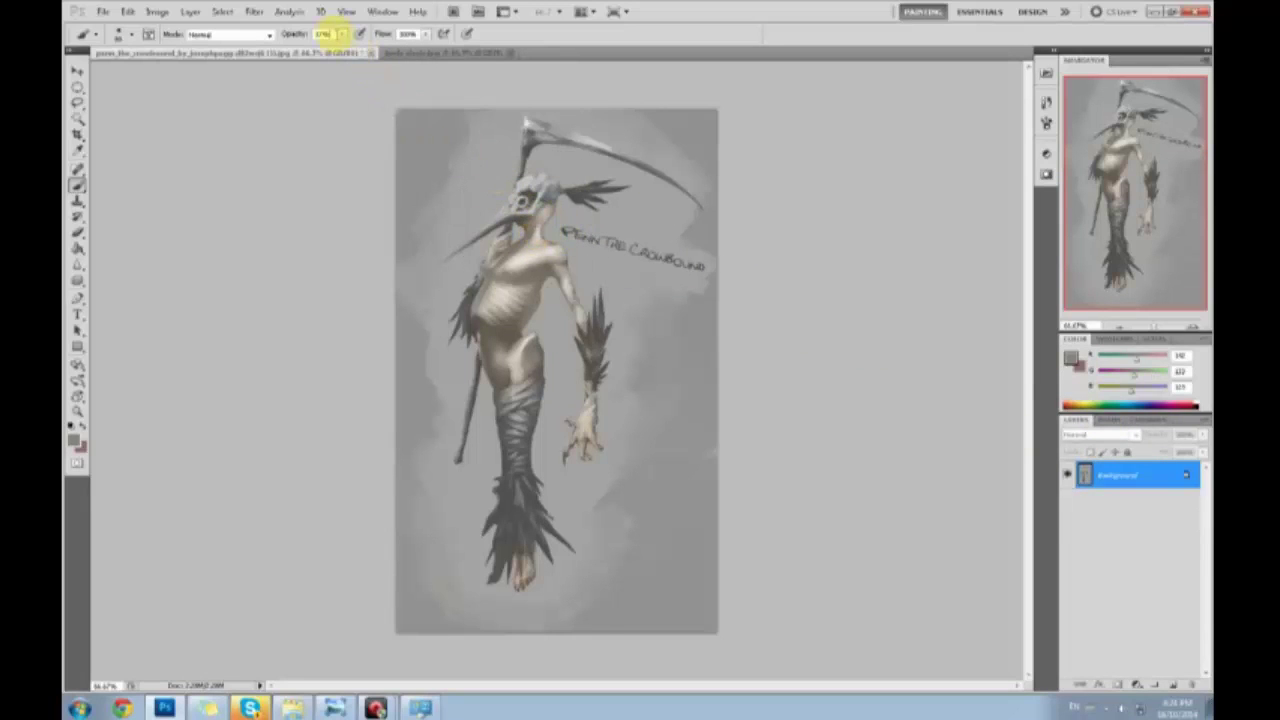
pyautogui.click(340, 34)
pyautogui.keyDown('alt'); pyautogui.click(537, 222); pyautogui.keyUp('alt')
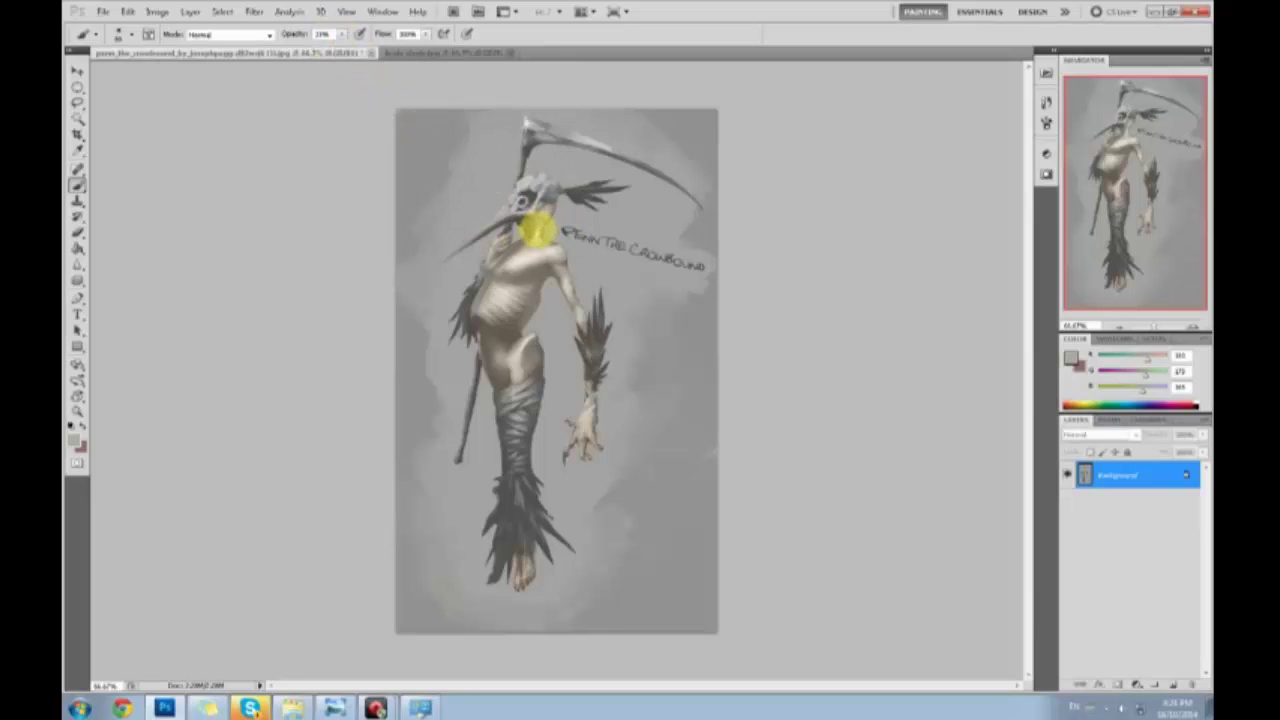
pyautogui.keyDown('alt'); pyautogui.click(533, 224); pyautogui.keyUp('alt')
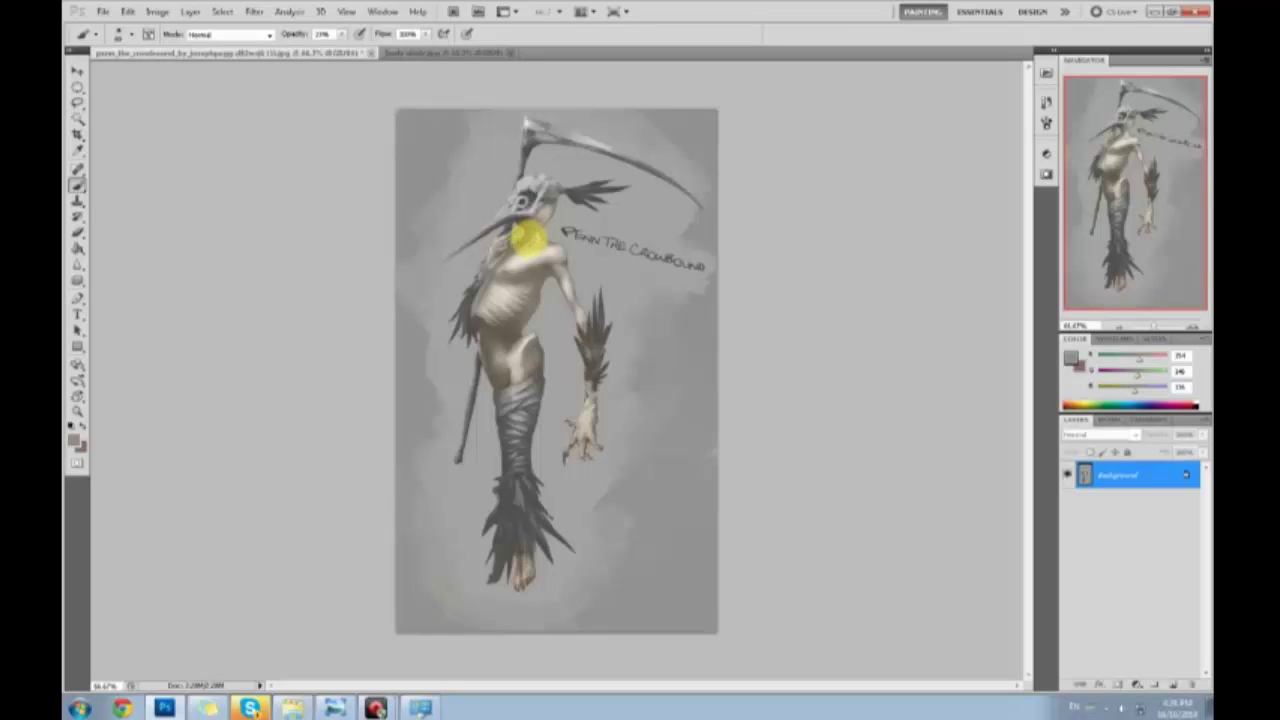
pyautogui.keyDown('alt'); pyautogui.click(536, 233); pyautogui.keyUp('alt')
pyautogui.keyDown('alt'); pyautogui.click(536, 243); pyautogui.keyUp('alt')
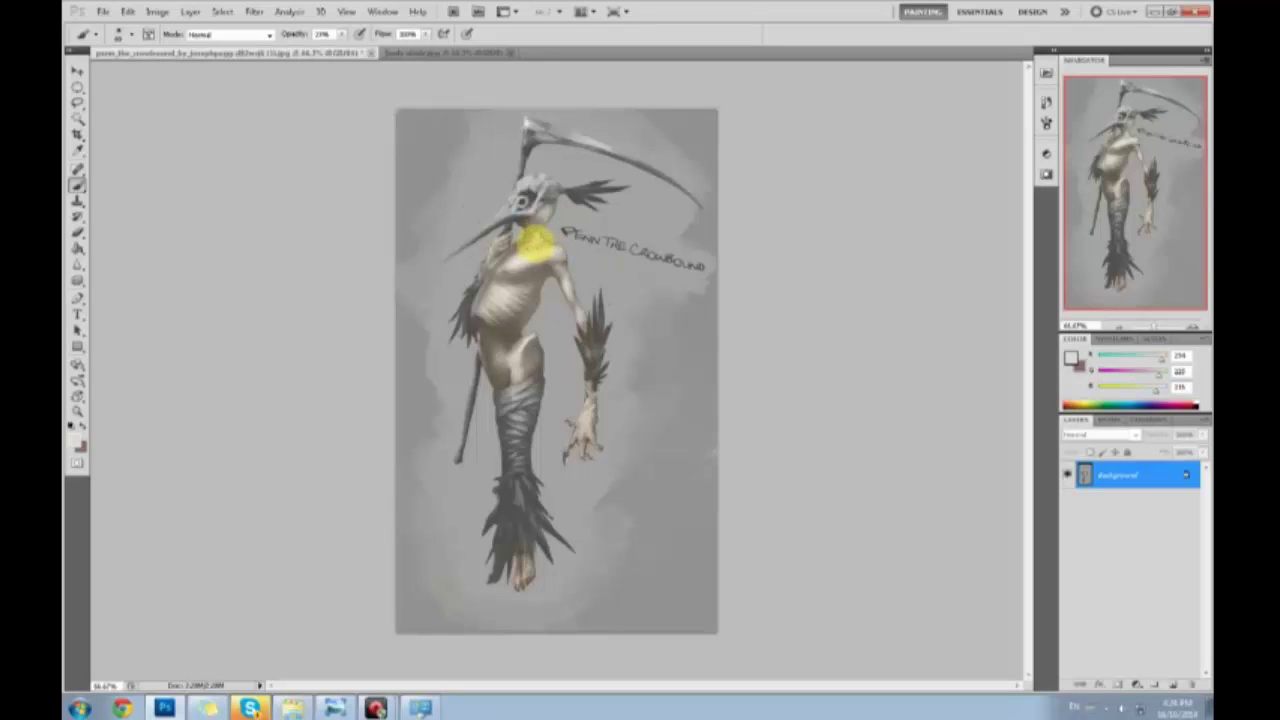
pyautogui.keyDown('alt'); pyautogui.click(529, 237); pyautogui.keyUp('alt')
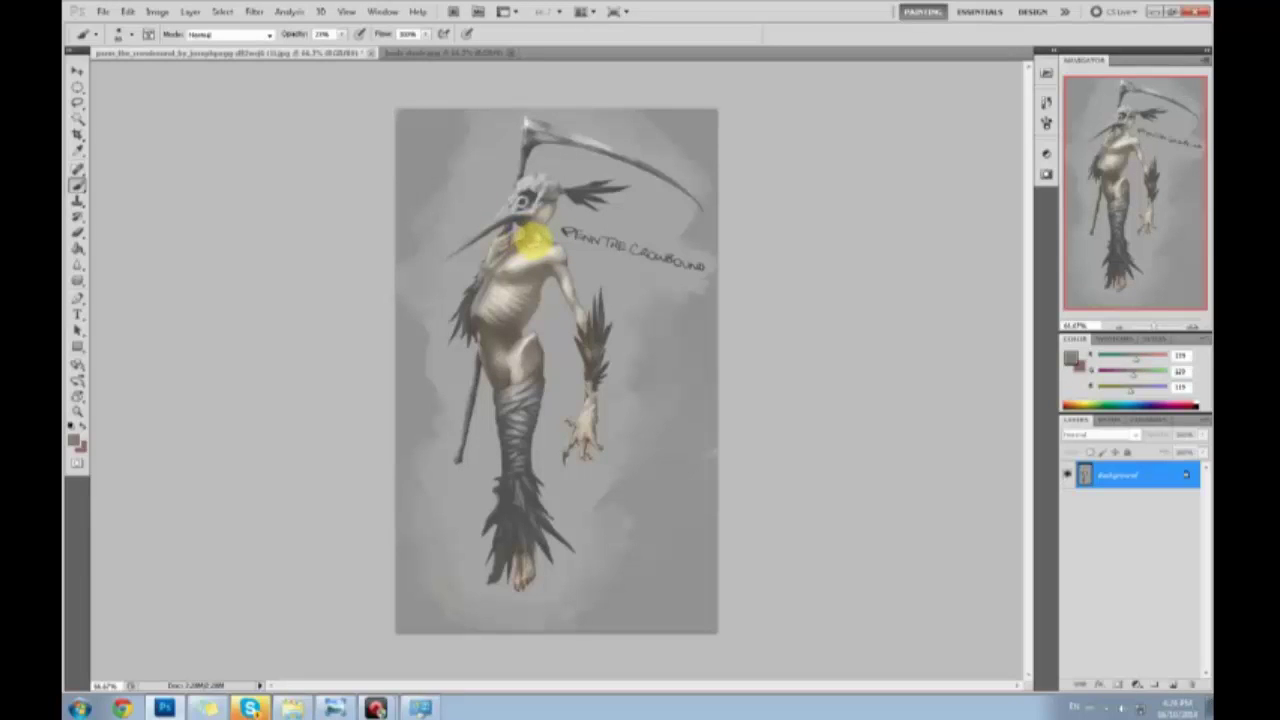
pyautogui.keyDown('alt'); pyautogui.click(529, 242); pyautogui.keyUp('alt')
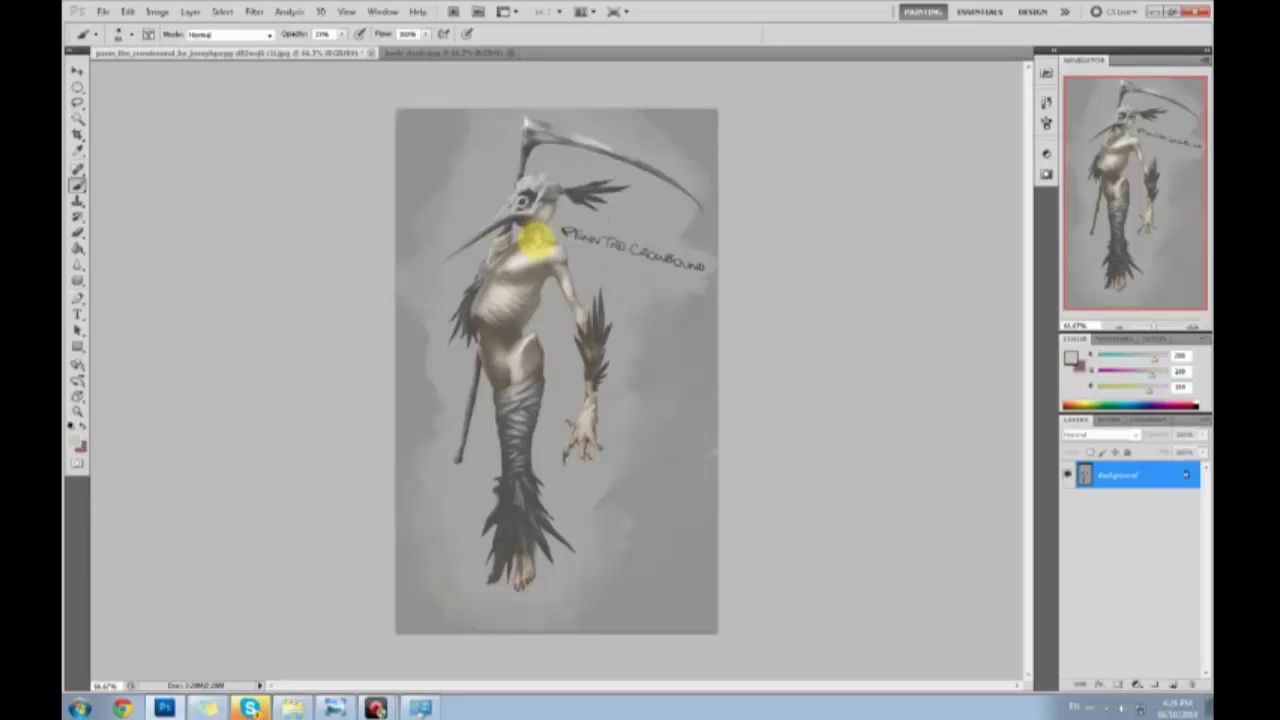
pyautogui.keyDown('alt'); pyautogui.click(525, 238); pyautogui.keyUp('alt')
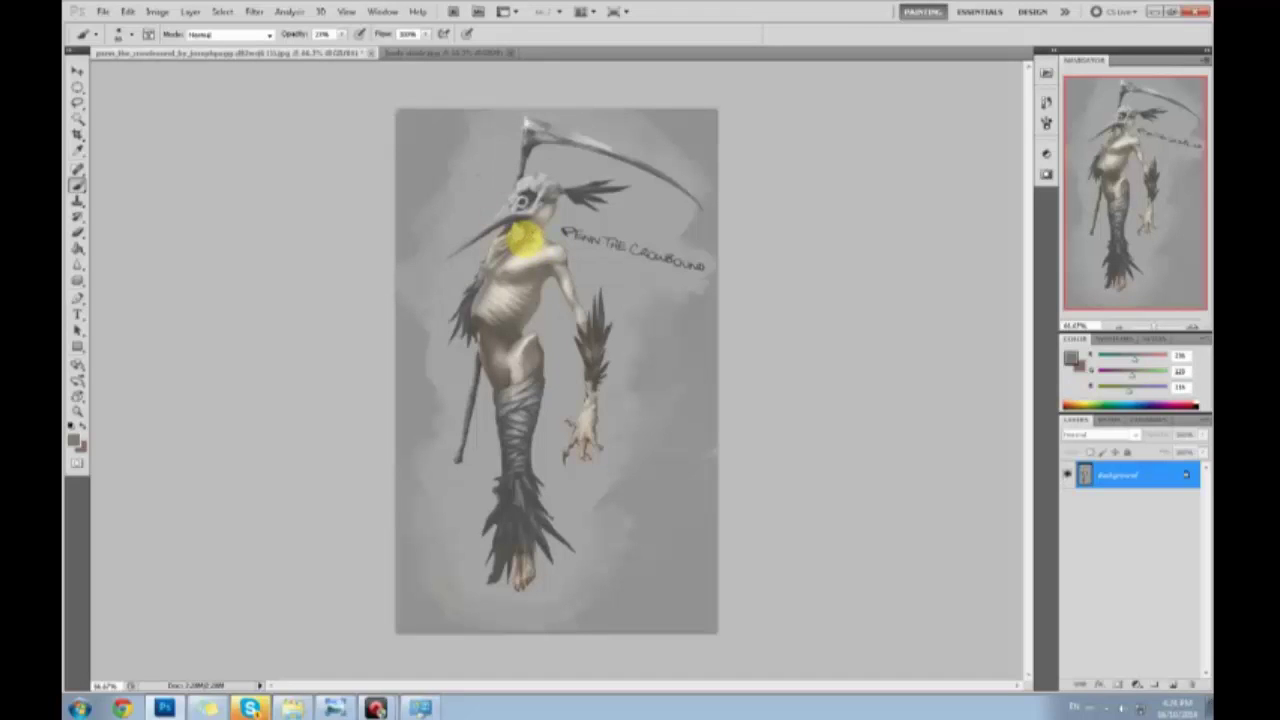
pyautogui.keyDown('alt'); pyautogui.click(525, 283); pyautogui.keyUp('alt')
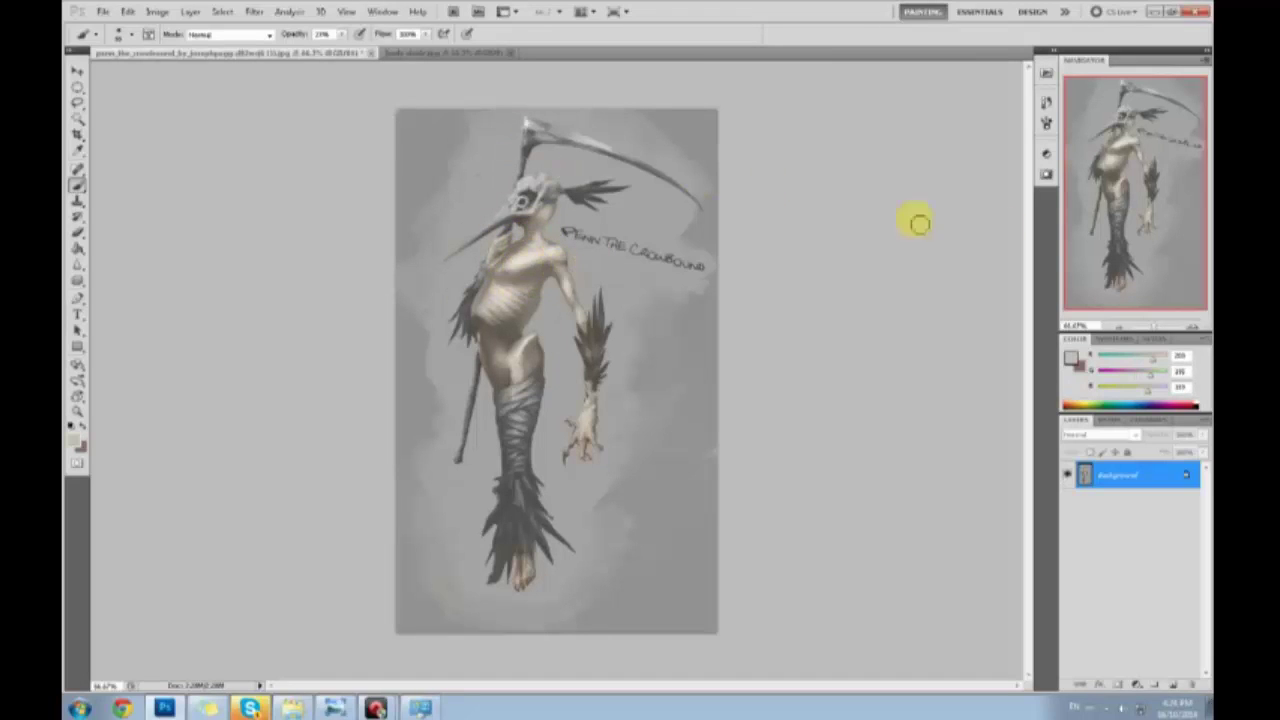
# Choose a dark brownish-grey foreground colour and shade the hip and the upper leg wrappings with the brush
pyautogui.click(1070, 356)
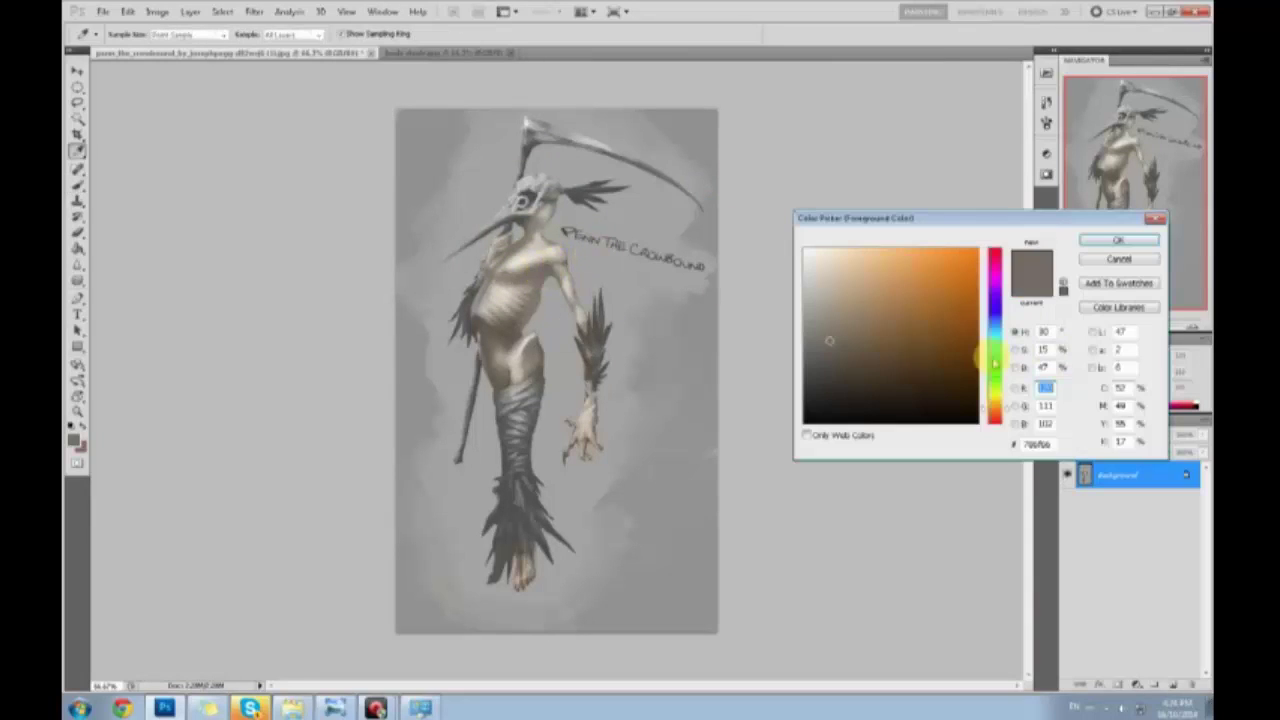
pyautogui.click(838, 383)
pyautogui.moveTo(838, 383)
pyautogui.mouseDown()
pyautogui.moveTo(846, 366)
pyautogui.moveTo(836, 369)
pyautogui.mouseUp()
pyautogui.click(1117, 242)
pyautogui.press('b')
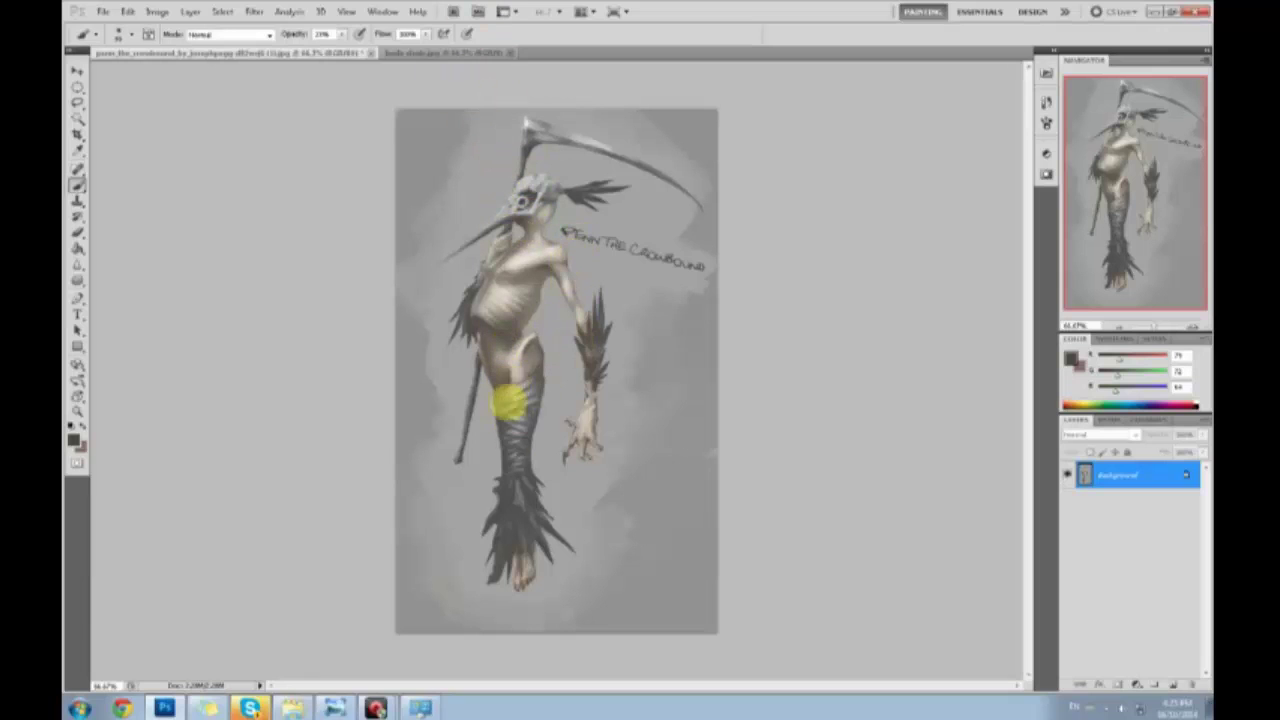
# Blend the shadows across the lower belly and hip using skin tones sampled in that area
pyautogui.keyDown('alt'); pyautogui.click(512, 358); pyautogui.keyUp('alt')
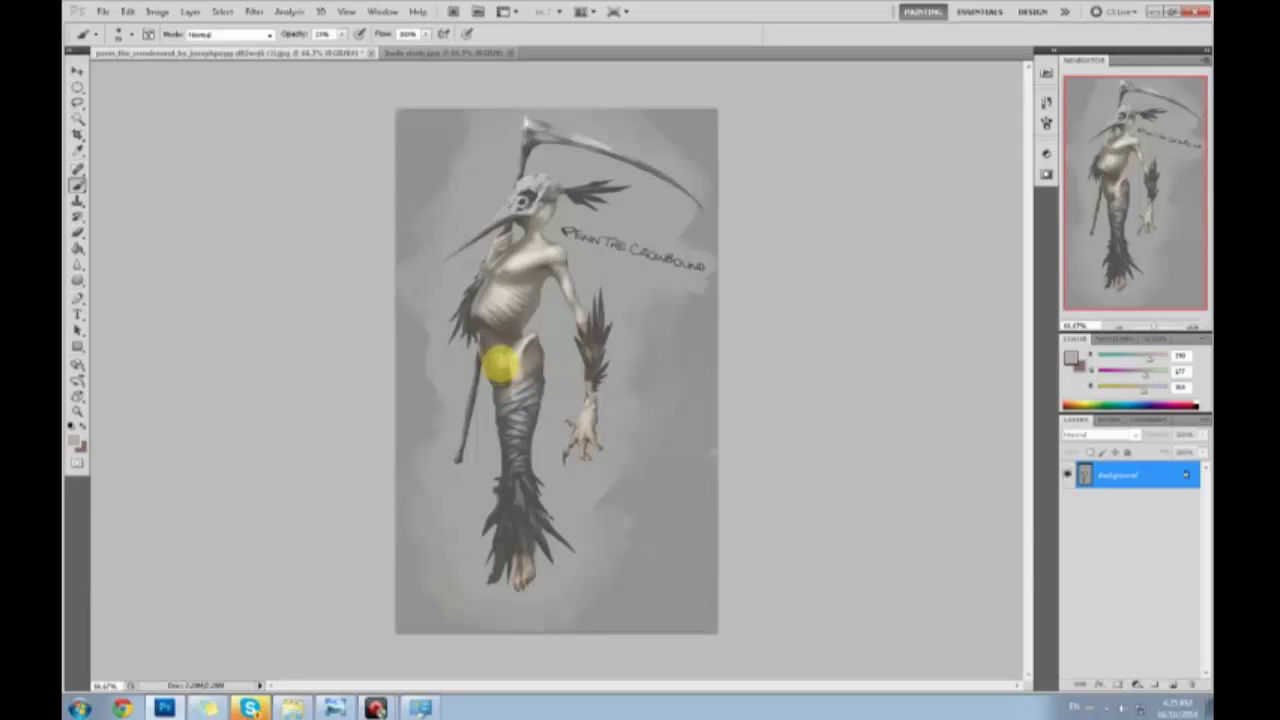
pyautogui.keyDown('alt'); pyautogui.click(500, 367); pyautogui.keyUp('alt')
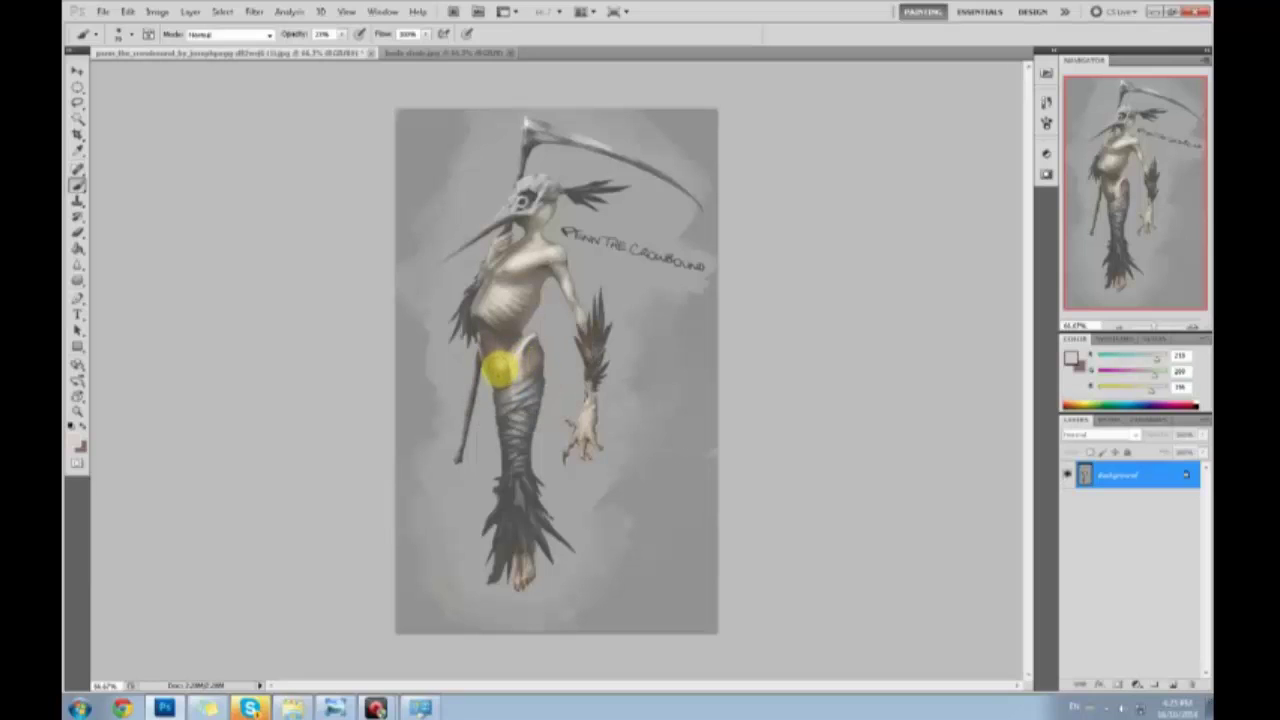
pyautogui.keyDown('alt'); pyautogui.click(500, 370); pyautogui.keyUp('alt')
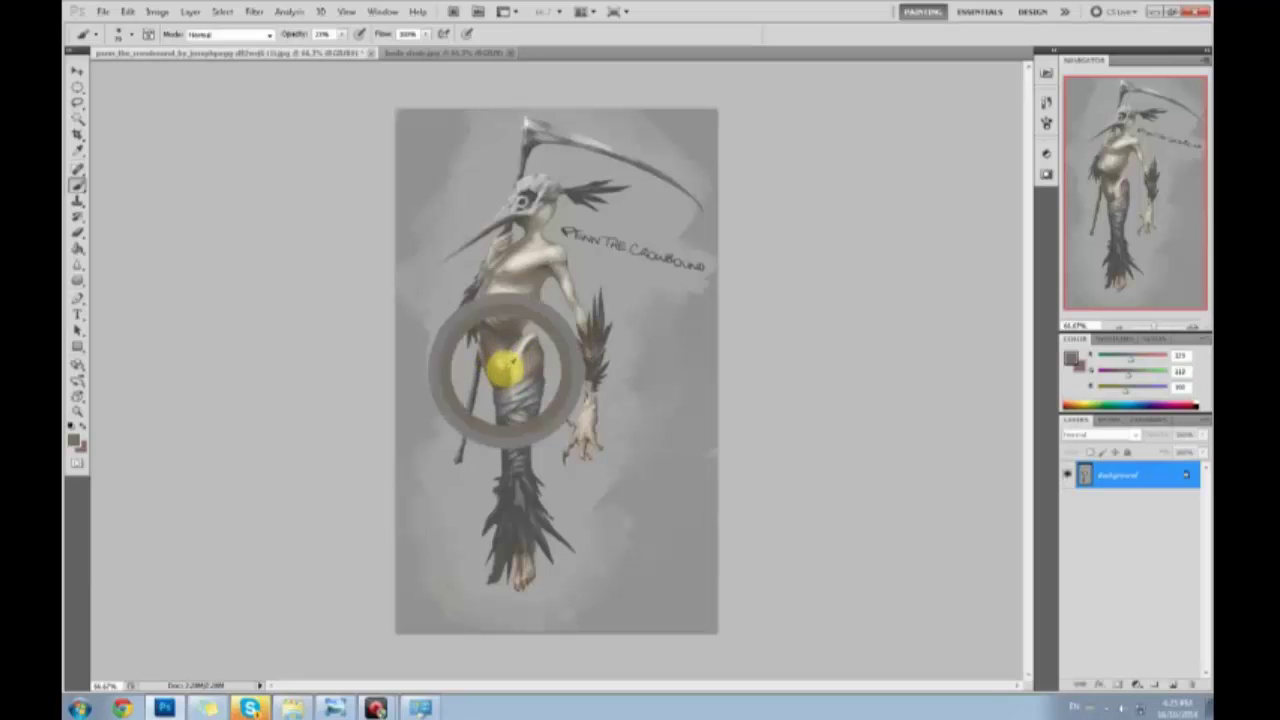
pyautogui.keyDown('alt'); pyautogui.click(497, 363); pyautogui.keyUp('alt')
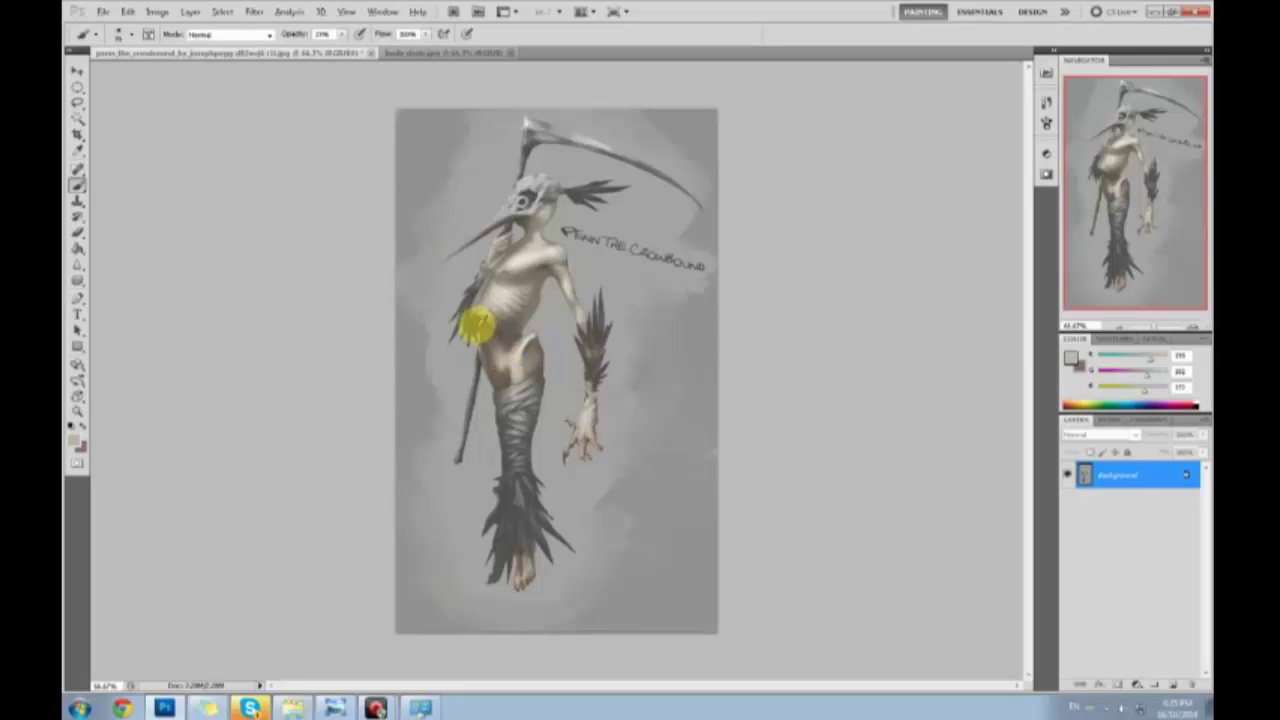
# Refine the shading of the ribs and chest with dark and pale tones sampled from the torso
pyautogui.keyDown('alt'); pyautogui.click(477, 328); pyautogui.keyUp('alt')
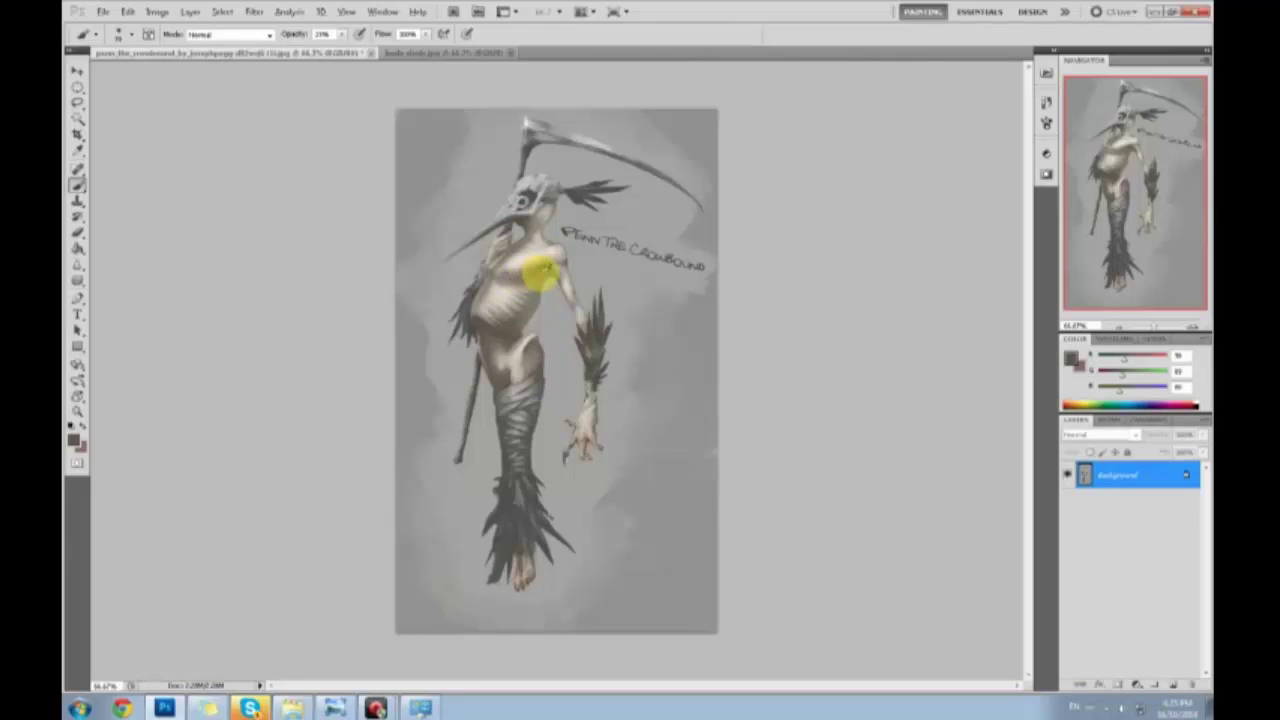
pyautogui.keyDown('alt'); pyautogui.click(535, 276); pyautogui.keyUp('alt')
pyautogui.keyDown('alt'); pyautogui.click(505, 287); pyautogui.keyUp('alt')
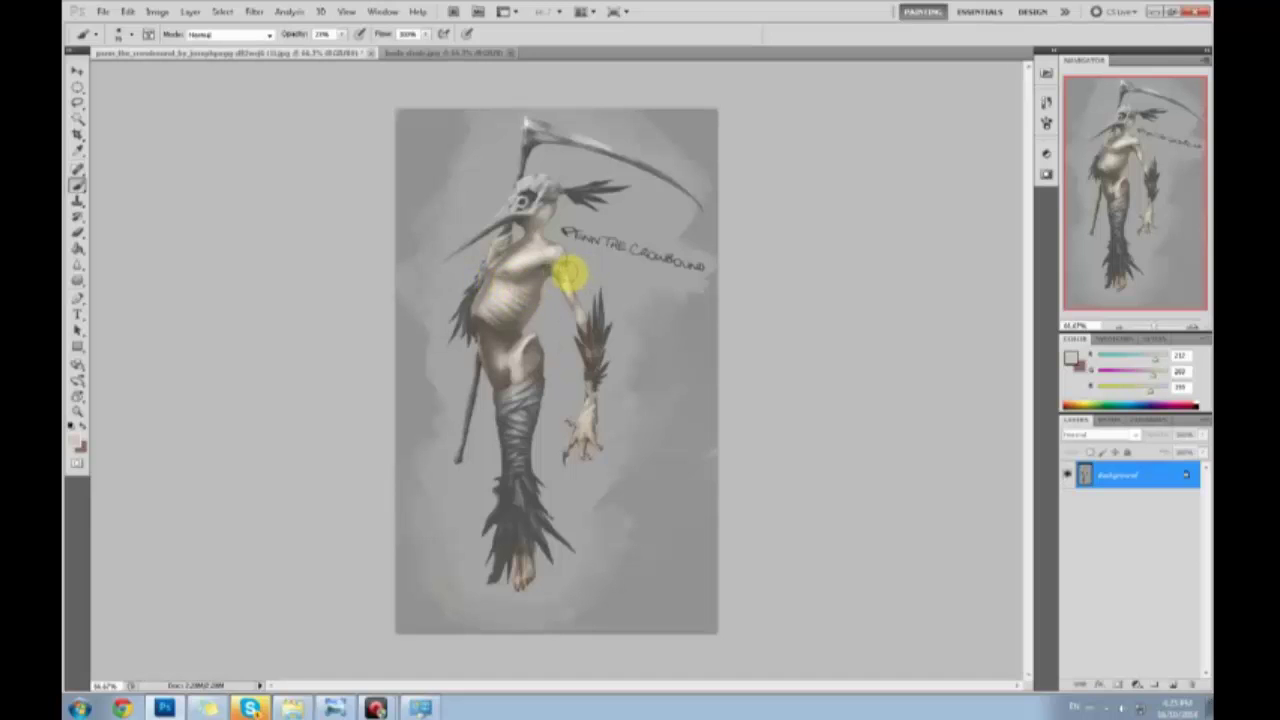
pyautogui.keyDown('alt'); pyautogui.click(503, 283); pyautogui.keyUp('alt')
pyautogui.moveTo(503, 283)
pyautogui.mouseDown()
pyautogui.moveTo(522, 273)
pyautogui.moveTo(509, 232)
pyautogui.moveTo(502, 264)
pyautogui.mouseUp()
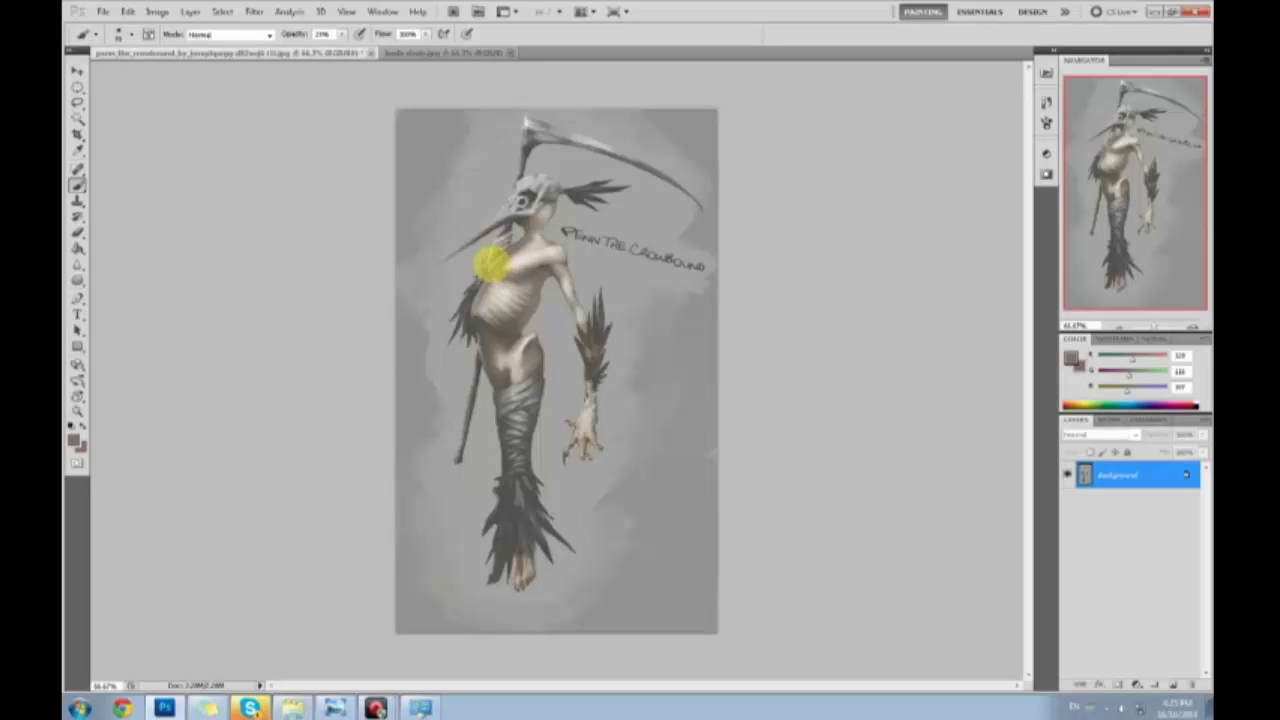
# Smooth the collarbone, rear shoulder and neck base with light and mid tones sampled nearby
pyautogui.keyDown('alt'); pyautogui.click(519, 257); pyautogui.keyUp('alt')
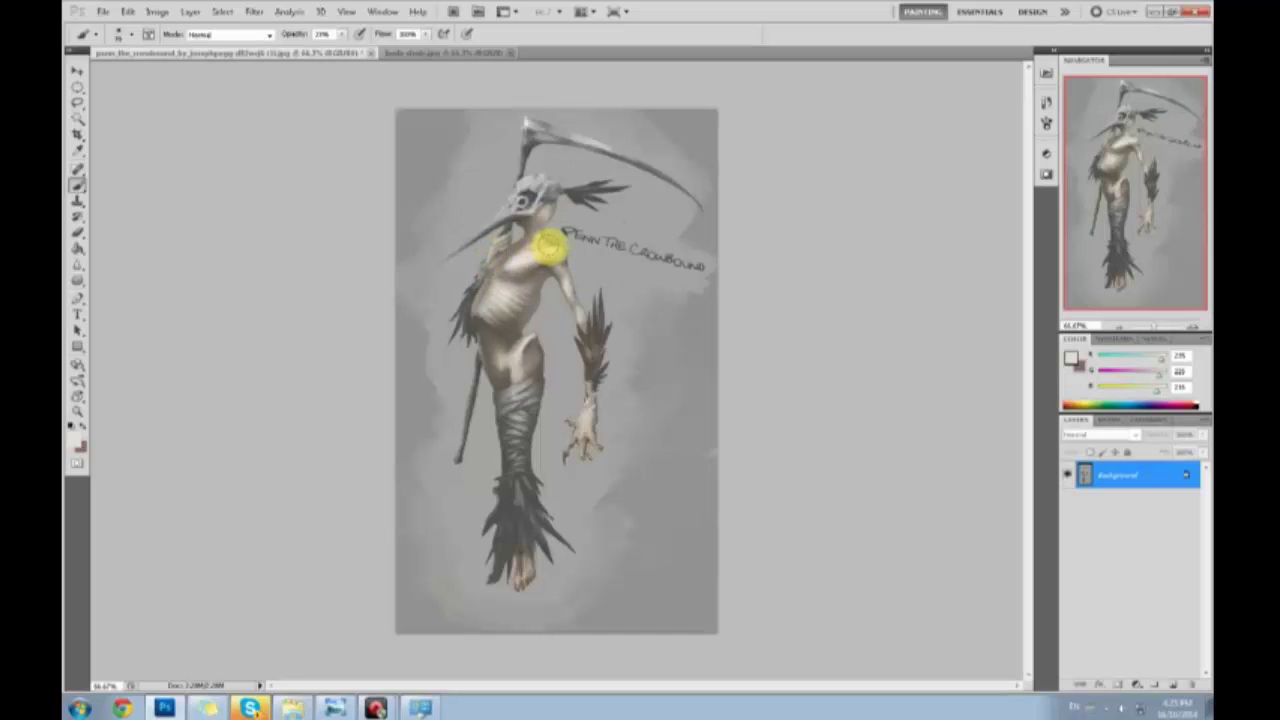
pyautogui.keyDown('alt'); pyautogui.click(557, 246); pyautogui.keyUp('alt')
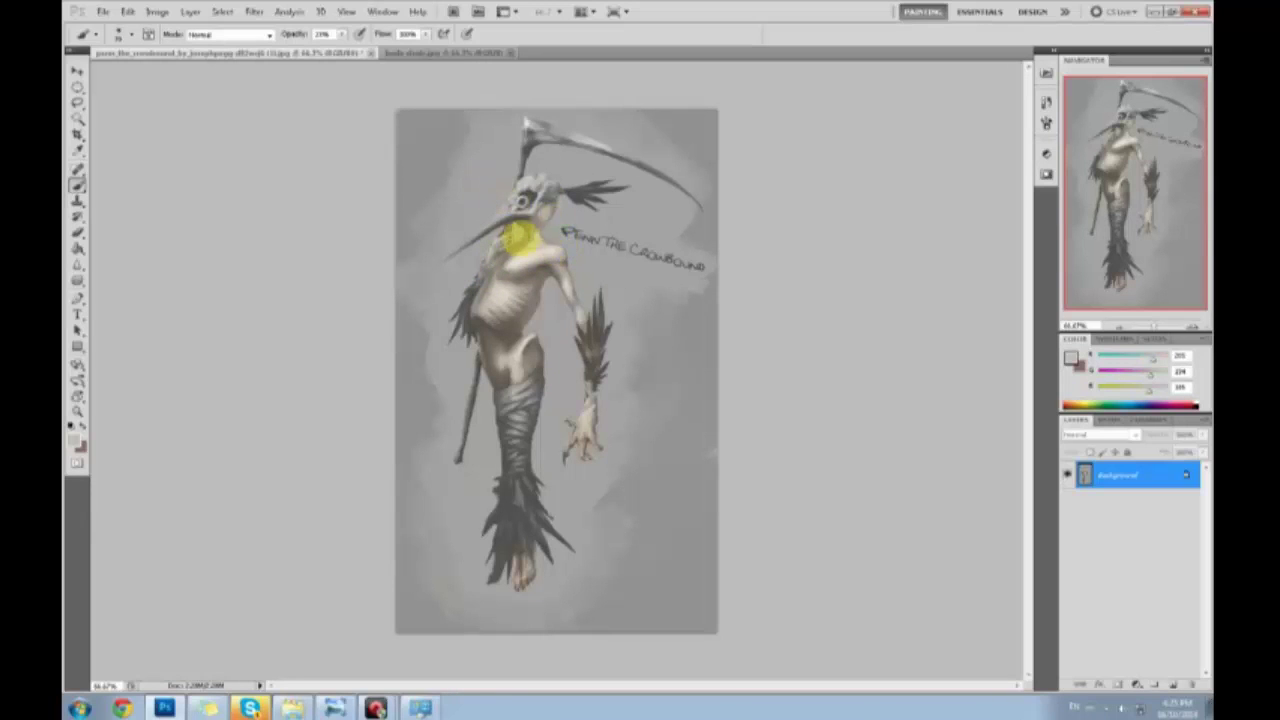
pyautogui.moveTo(556, 198); pyautogui.dragTo(532, 230)
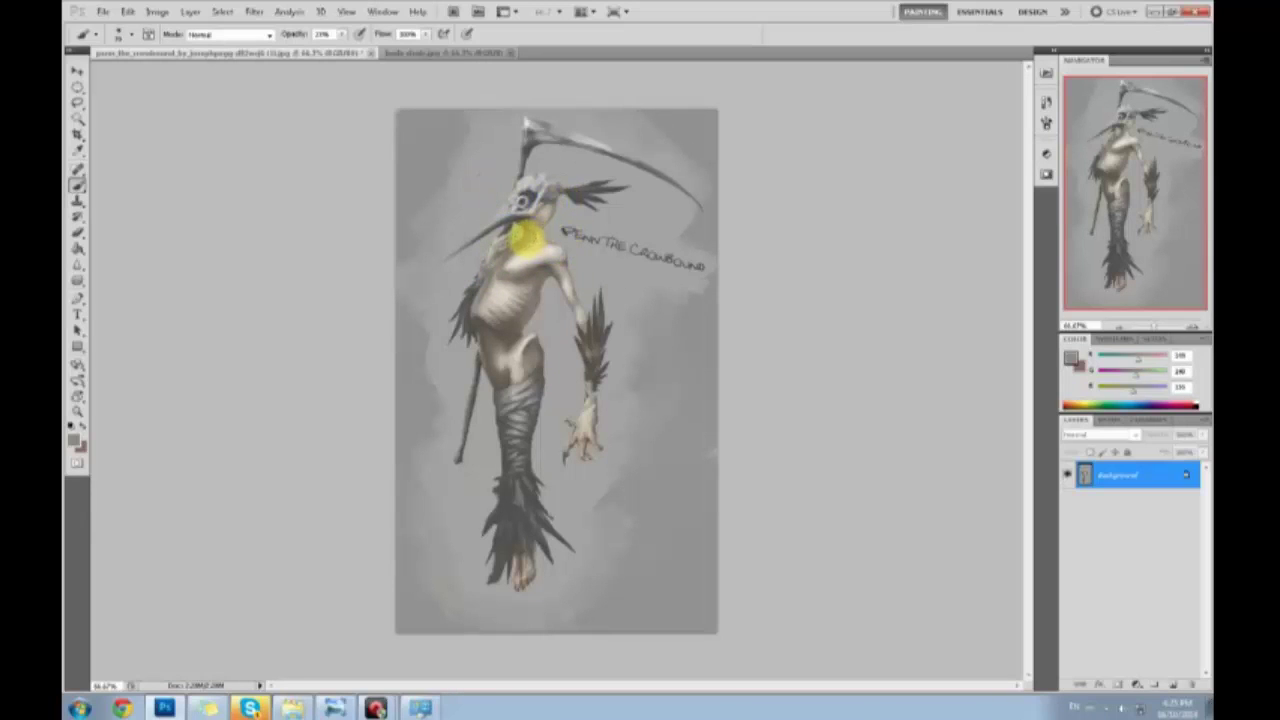
pyautogui.moveTo(532, 238)
pyautogui.mouseDown()
pyautogui.moveTo(569, 180)
pyautogui.moveTo(540, 214)
pyautogui.moveTo(552, 245)
pyautogui.mouseUp()
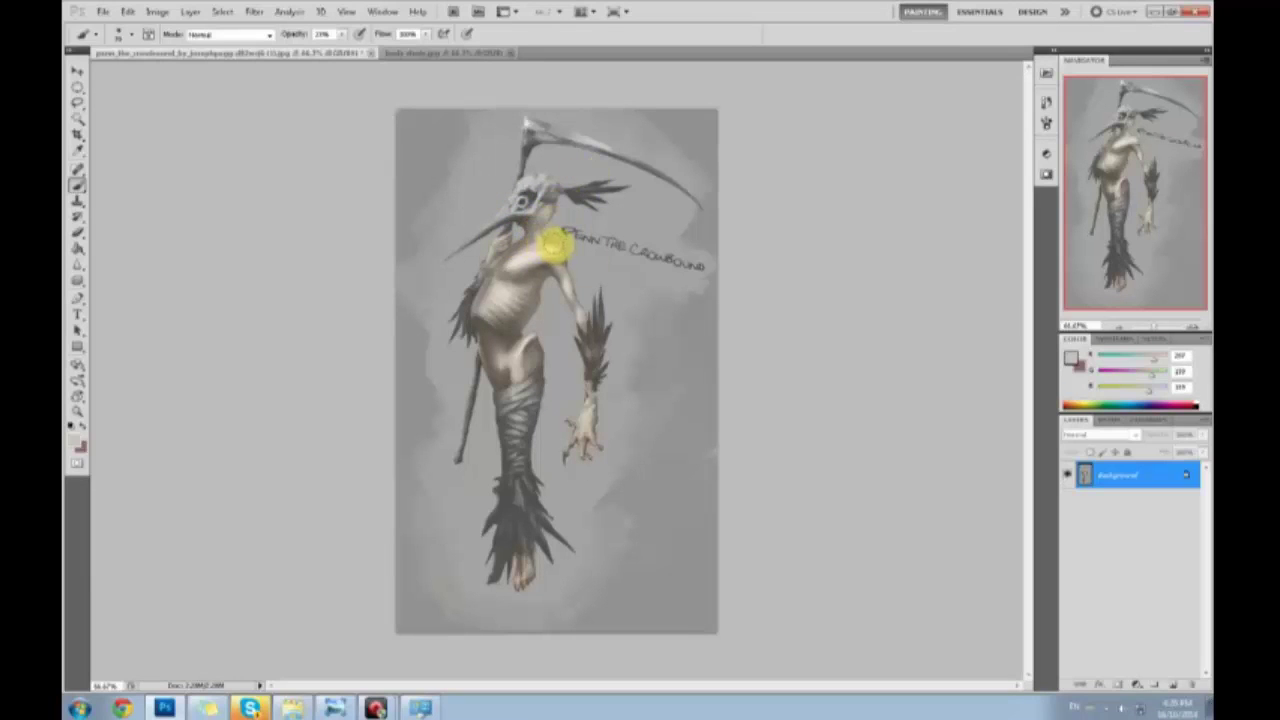
# Reshape the outer contour of the lowered arm's shoulder with the Liquify filter and apply it
pyautogui.click(254, 11)
pyautogui.click(296, 100)
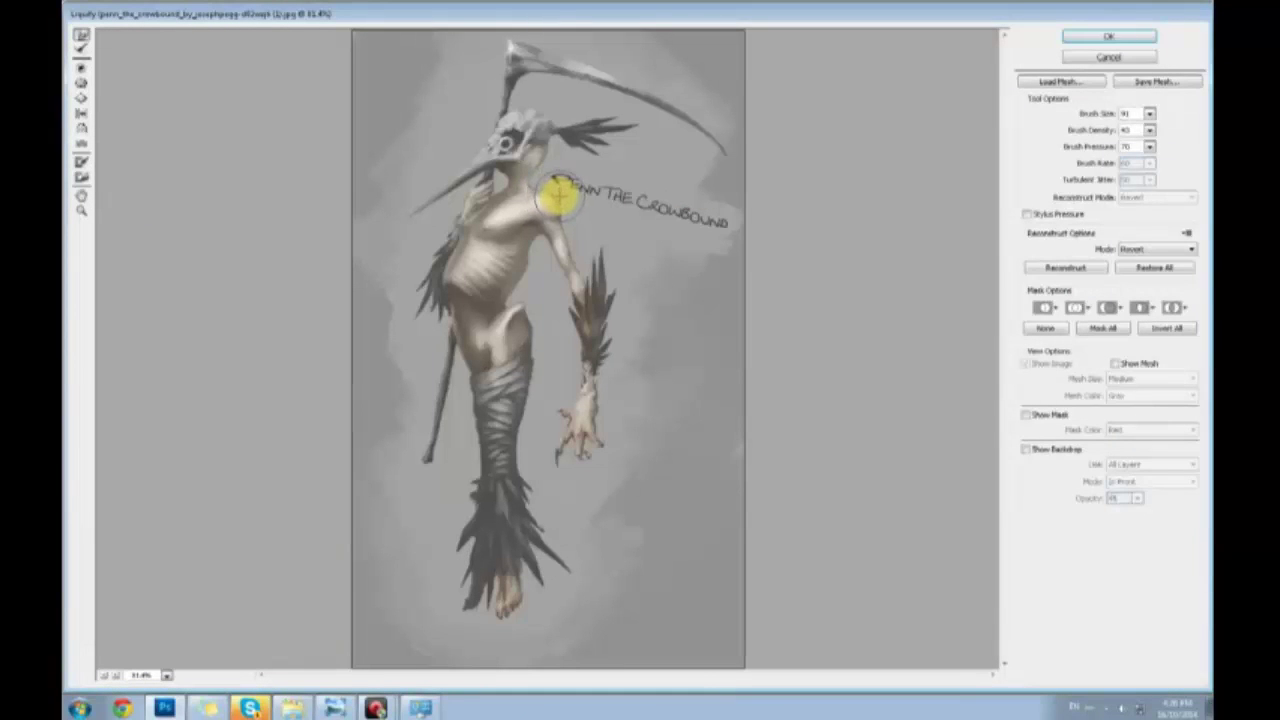
pyautogui.moveTo(558, 195)
pyautogui.mouseDown()
pyautogui.moveTo(544, 188)
pyautogui.moveTo(575, 208)
pyautogui.mouseUp()
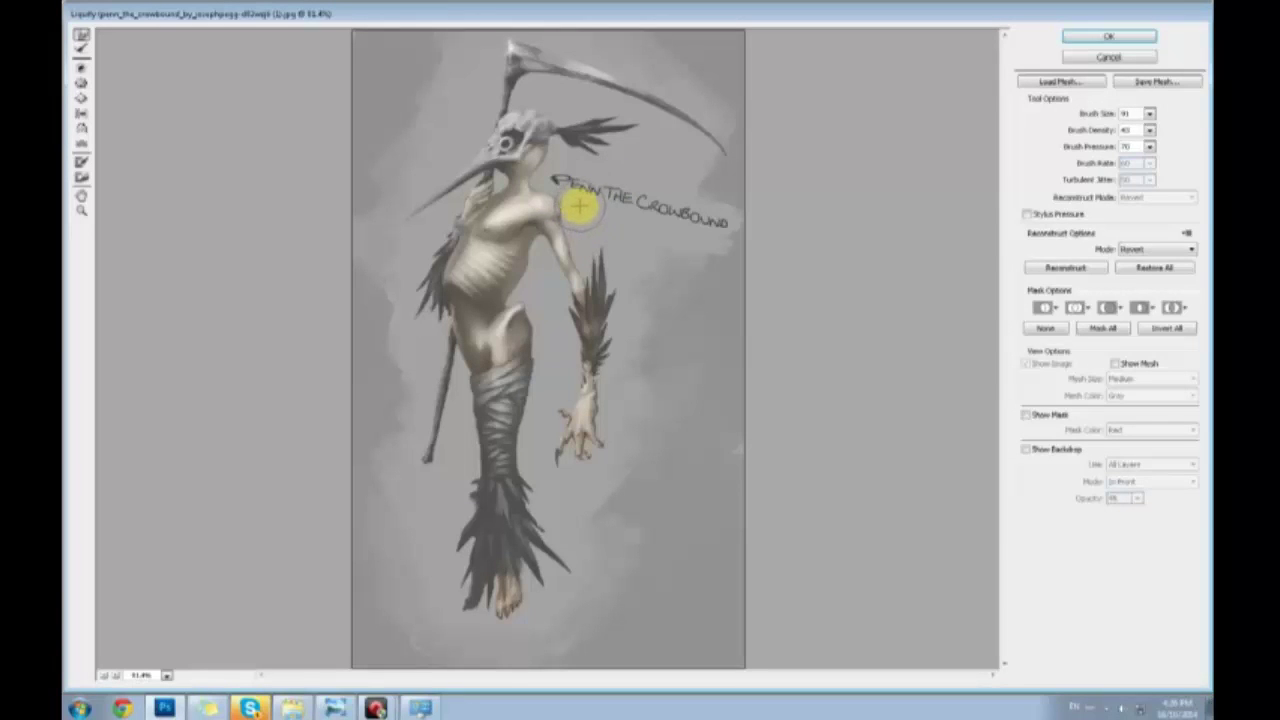
pyautogui.click(1108, 36)
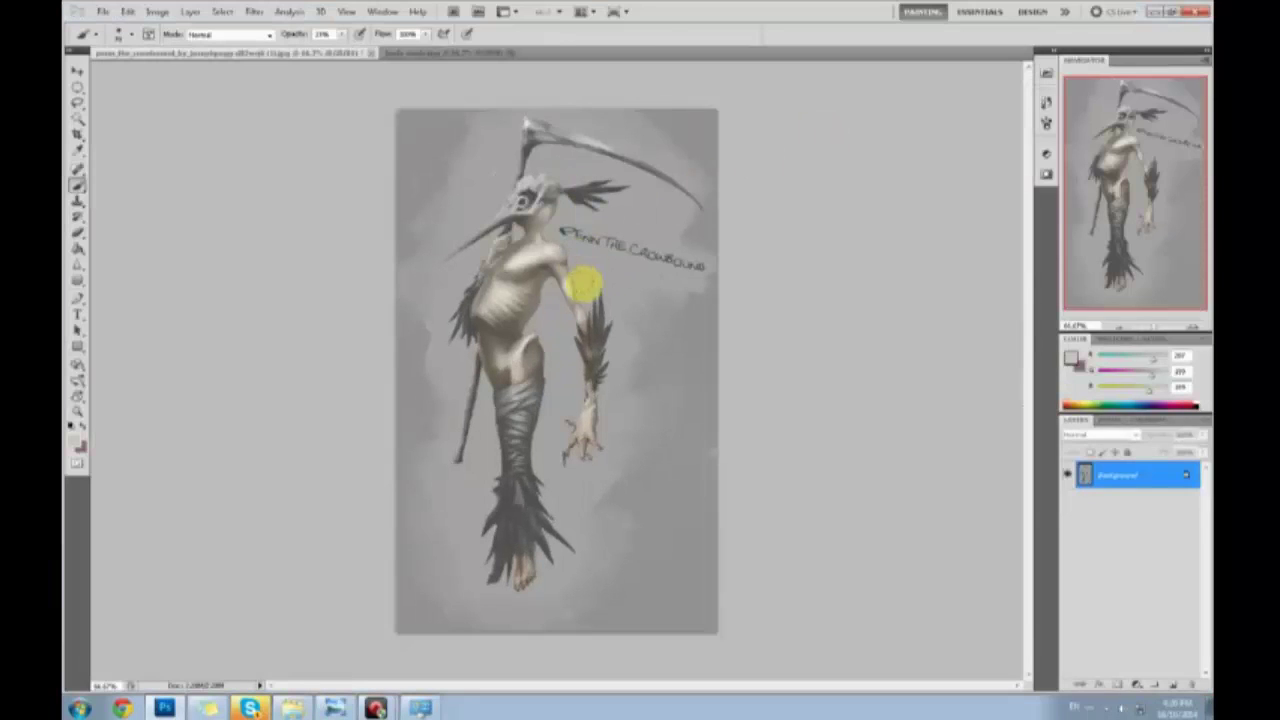
# Choose a square-tipped brush preset and raise the brush opacity to 100%
pyautogui.hotkey('ctrl', '+')
pyautogui.rightClick(560, 272)
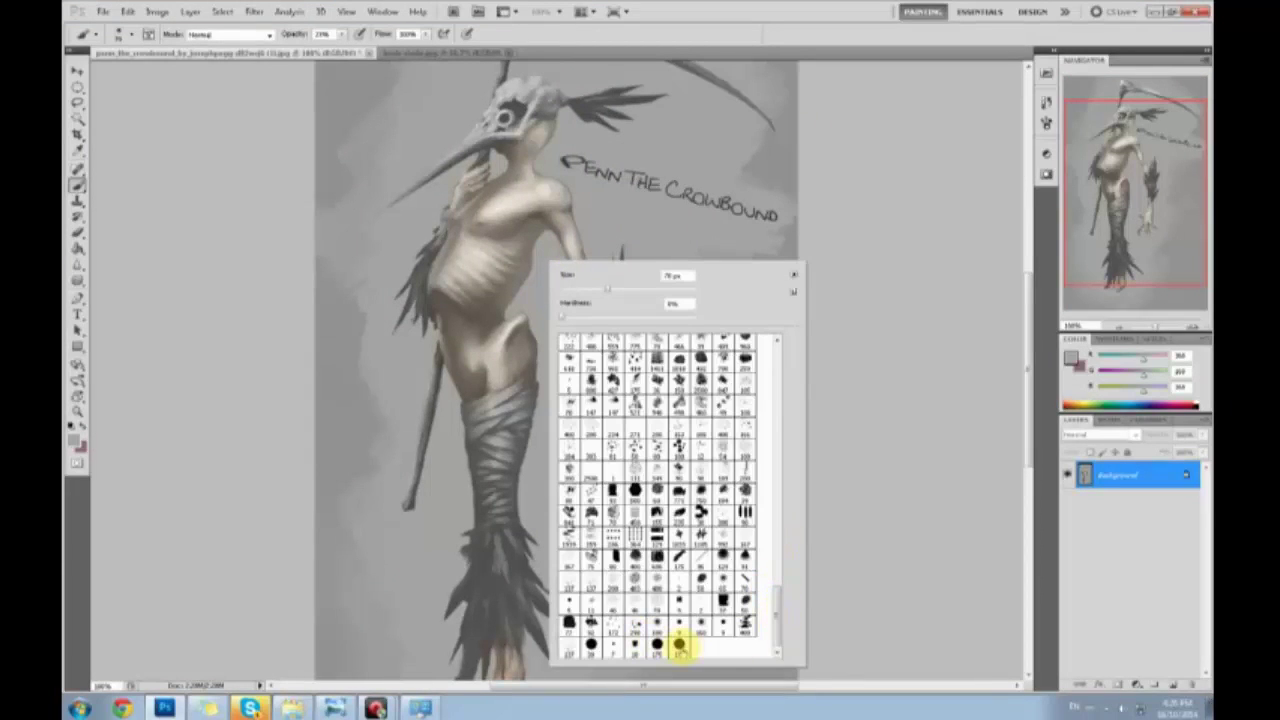
pyautogui.click(673, 629)
pyautogui.click(905, 562)
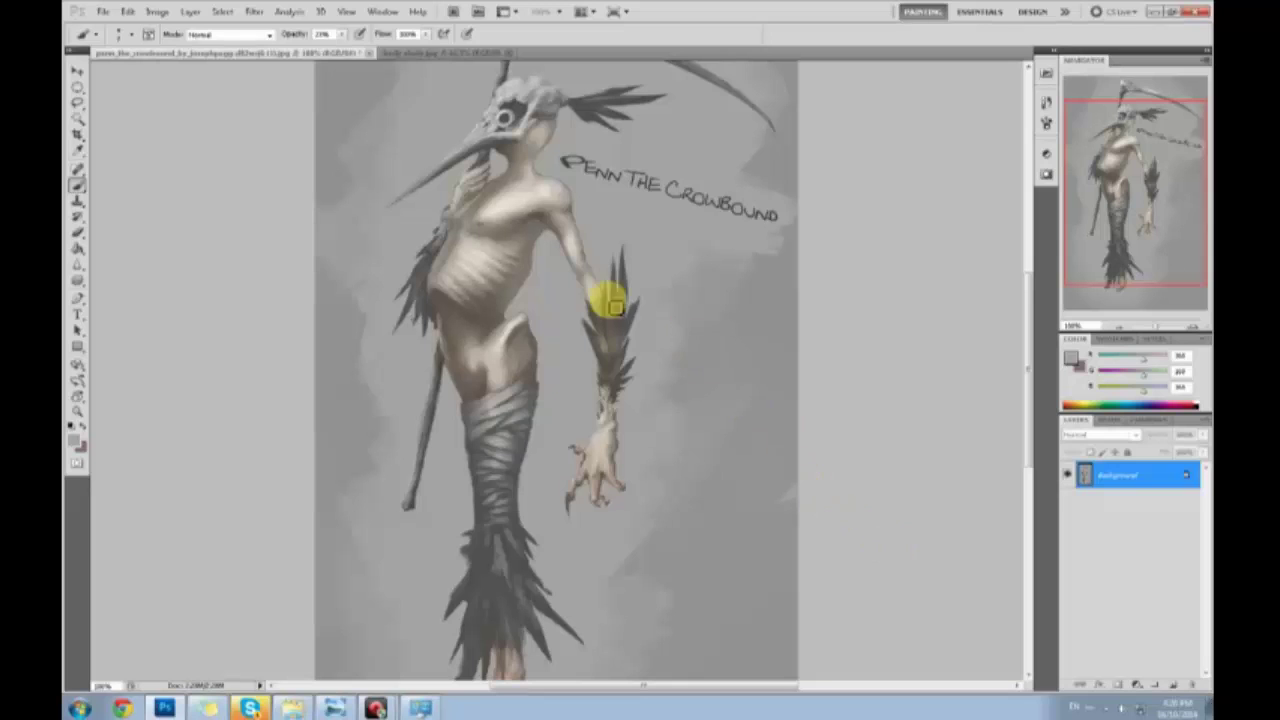
pyautogui.hotkey('ctrl', '-')
pyautogui.hotkey('ctrl', '-')
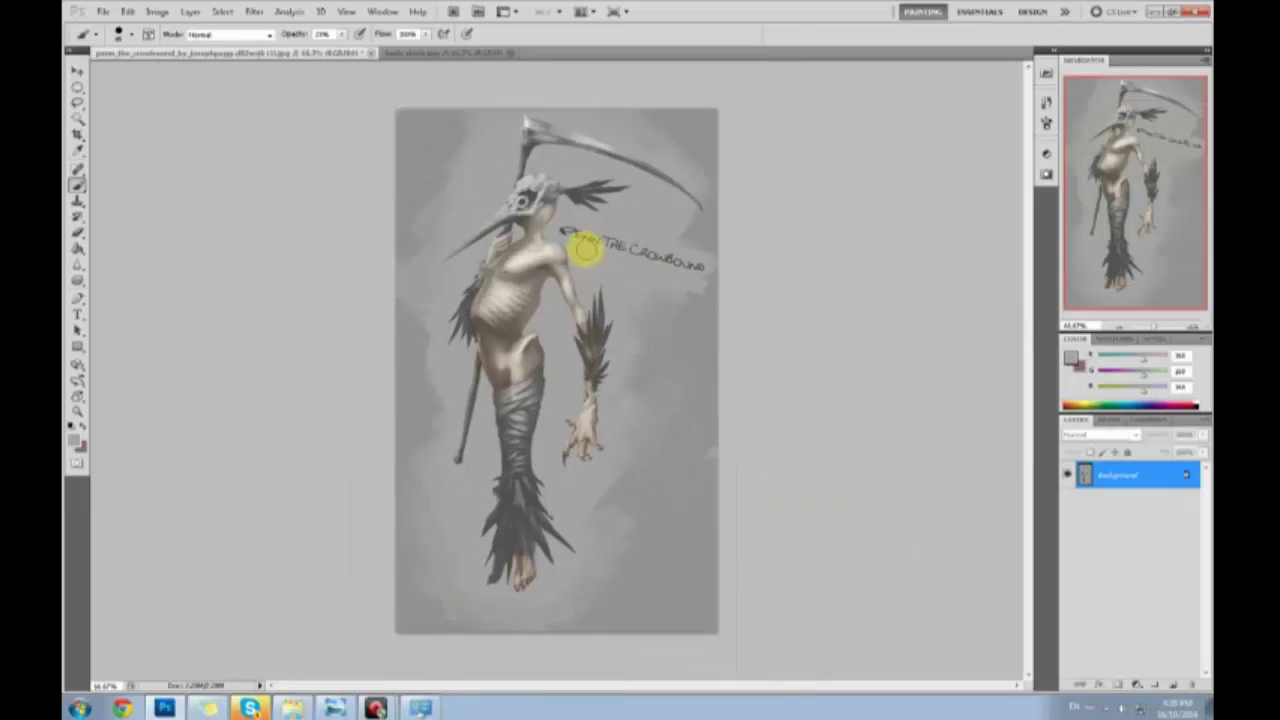
pyautogui.rightClick(559, 289)
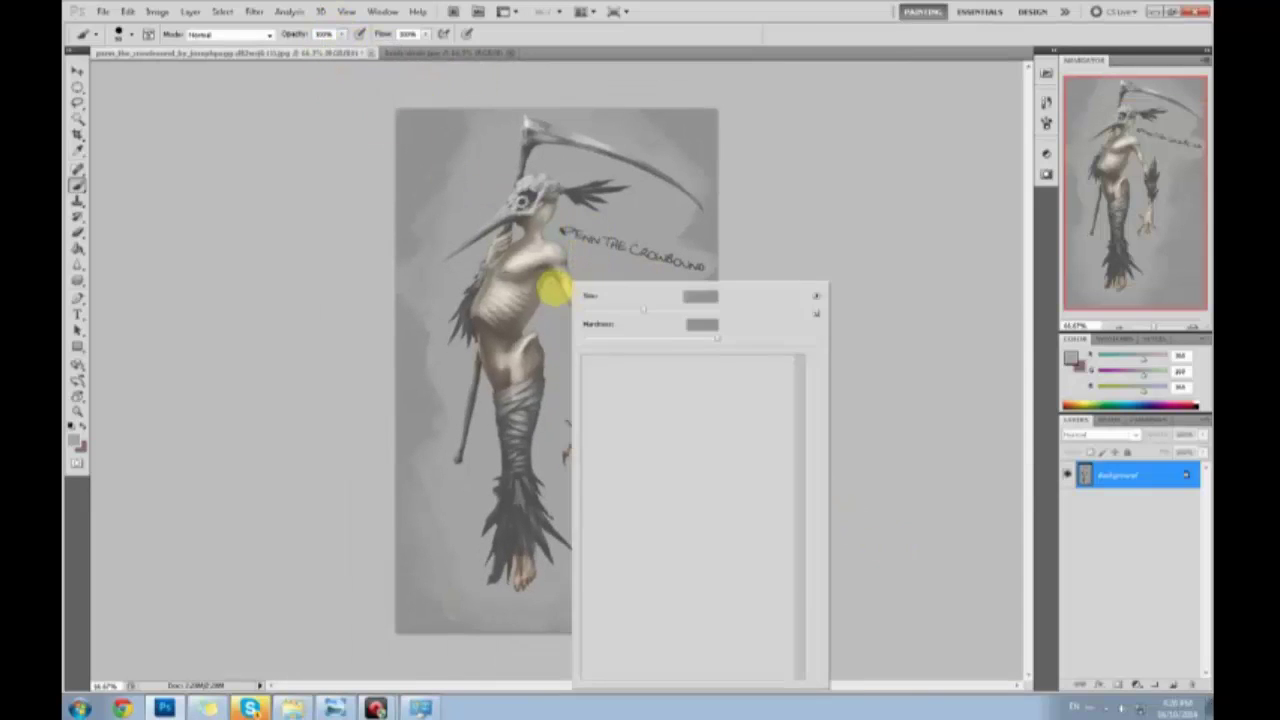
pyautogui.click(637, 667)
pyautogui.click(890, 599)
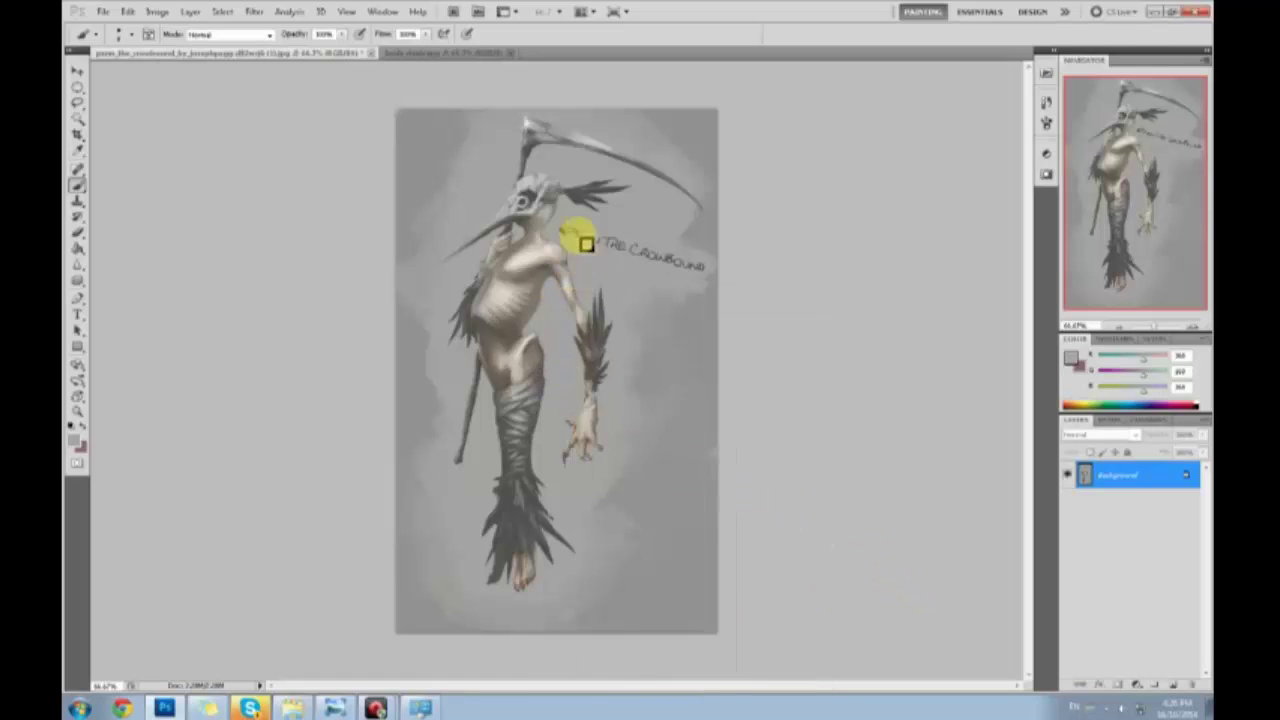
# Enlarge the brush and paint the background around the figure a flat grey, covering the handwritten title
pyautogui.press(']')
pyautogui.press(']')
pyautogui.press(']')
pyautogui.moveTo(576, 236)
pyautogui.mouseDown()
pyautogui.moveTo(715, 272)
pyautogui.moveTo(667, 225)
pyautogui.moveTo(714, 214)
pyautogui.moveTo(634, 109)
pyautogui.moveTo(737, 163)
pyautogui.moveTo(710, 118)
pyautogui.mouseUp()
pyautogui.moveTo(572, 70)
pyautogui.mouseDown()
pyautogui.moveTo(484, 122)
pyautogui.moveTo(451, 126)
pyautogui.moveTo(378, 220)
pyautogui.moveTo(364, 195)
pyautogui.moveTo(397, 92)
pyautogui.moveTo(418, 249)
pyautogui.mouseUp()
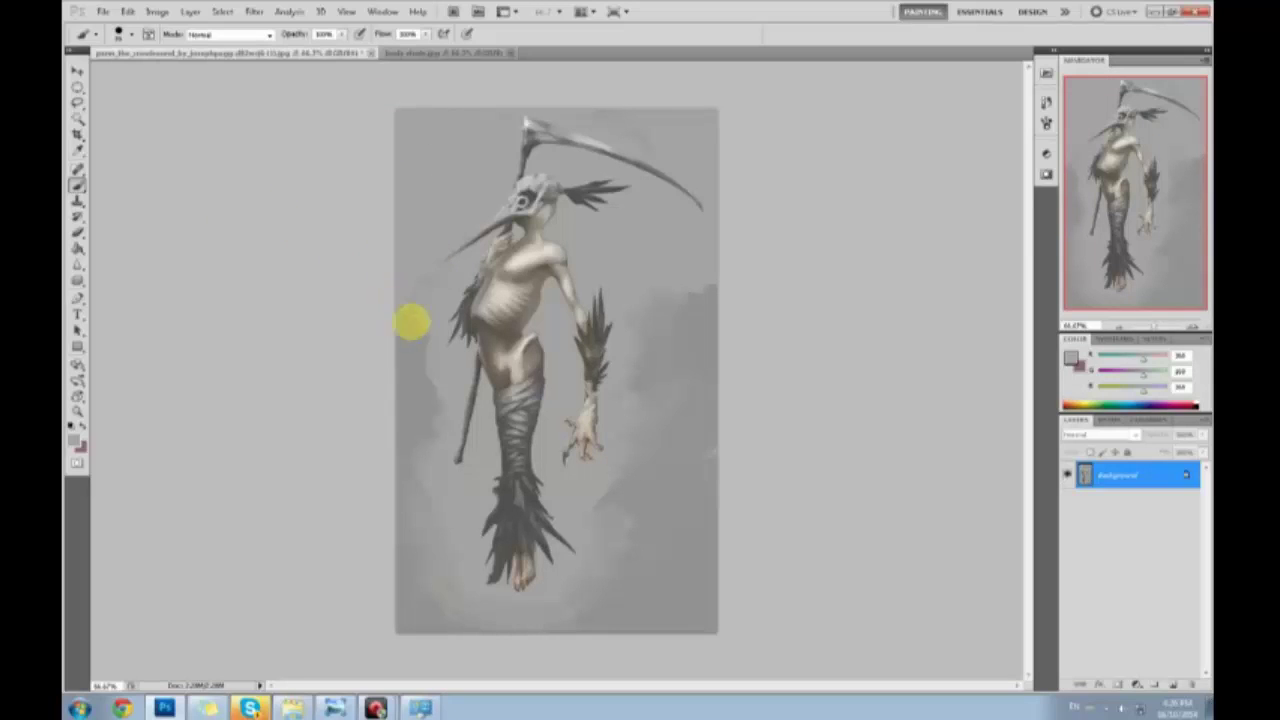
pyautogui.moveTo(411, 322)
pyautogui.mouseDown()
pyautogui.moveTo(404, 370)
pyautogui.moveTo(422, 449)
pyautogui.moveTo(412, 397)
pyautogui.moveTo(385, 522)
pyautogui.moveTo(382, 644)
pyautogui.moveTo(422, 608)
pyautogui.mouseUp()
pyautogui.moveTo(406, 256)
pyautogui.mouseDown()
pyautogui.moveTo(415, 292)
pyautogui.moveTo(406, 317)
pyautogui.moveTo(394, 299)
pyautogui.moveTo(428, 246)
pyautogui.mouseUp()
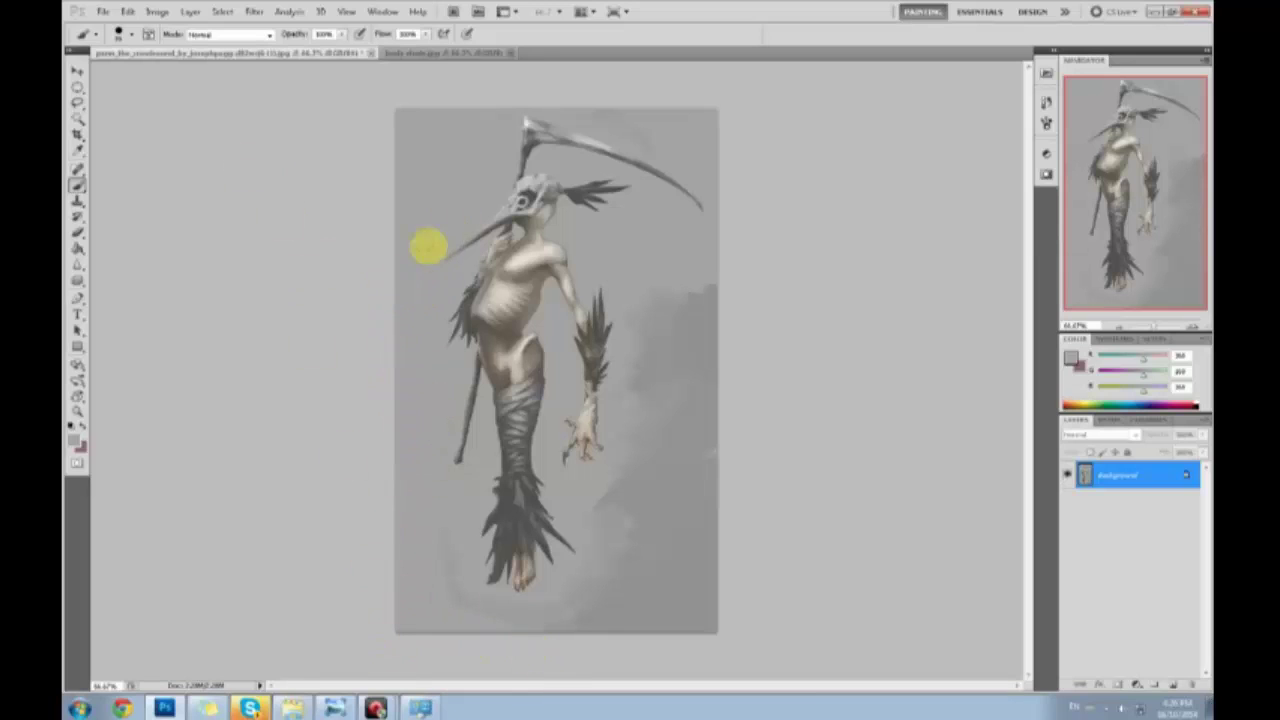
pyautogui.moveTo(540, 636)
pyautogui.mouseDown()
pyautogui.moveTo(642, 637)
pyautogui.moveTo(704, 618)
pyautogui.moveTo(581, 601)
pyautogui.moveTo(589, 585)
pyautogui.moveTo(564, 581)
pyautogui.moveTo(606, 548)
pyautogui.moveTo(627, 482)
pyautogui.moveTo(613, 517)
pyautogui.moveTo(626, 588)
pyautogui.moveTo(655, 625)
pyautogui.moveTo(704, 487)
pyautogui.moveTo(694, 465)
pyautogui.moveTo(725, 472)
pyautogui.moveTo(713, 510)
pyautogui.moveTo(657, 376)
pyautogui.moveTo(640, 468)
pyautogui.moveTo(623, 442)
pyautogui.moveTo(612, 449)
pyautogui.moveTo(618, 383)
pyautogui.moveTo(657, 341)
pyautogui.moveTo(651, 377)
pyautogui.moveTo(675, 436)
pyautogui.moveTo(685, 351)
pyautogui.moveTo(740, 323)
pyautogui.mouseUp()
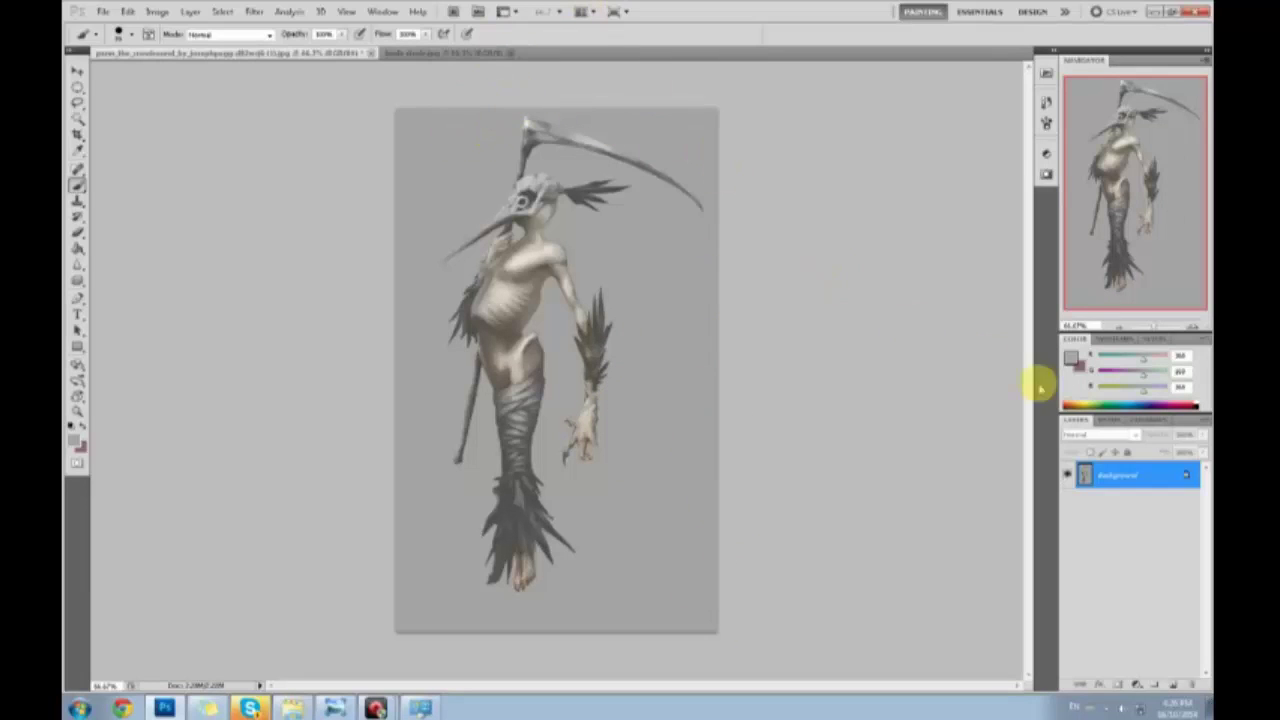
# Convert the background into an editable layer named Layer 0 and move the artwork slightly down and to the right
pyautogui.doubleClick(1150, 474)
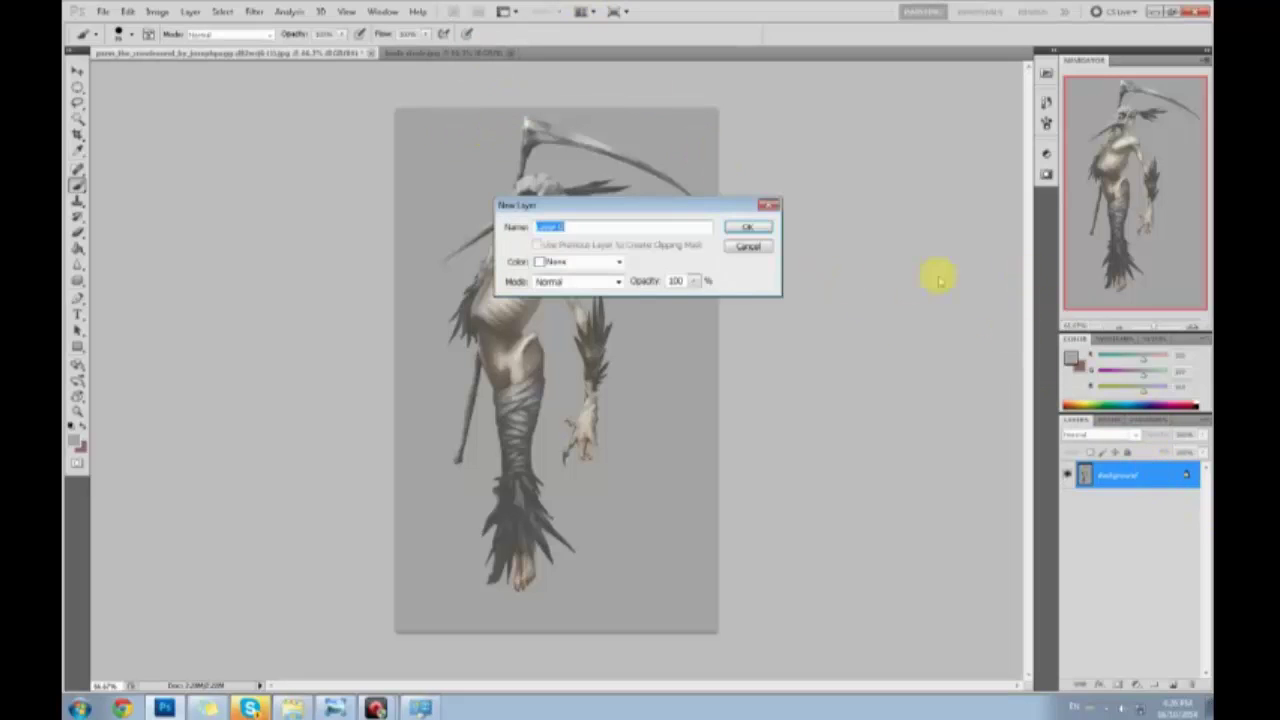
pyautogui.click(749, 226)
pyautogui.press('v')
pyautogui.moveTo(529, 294); pyautogui.dragTo(566, 343)
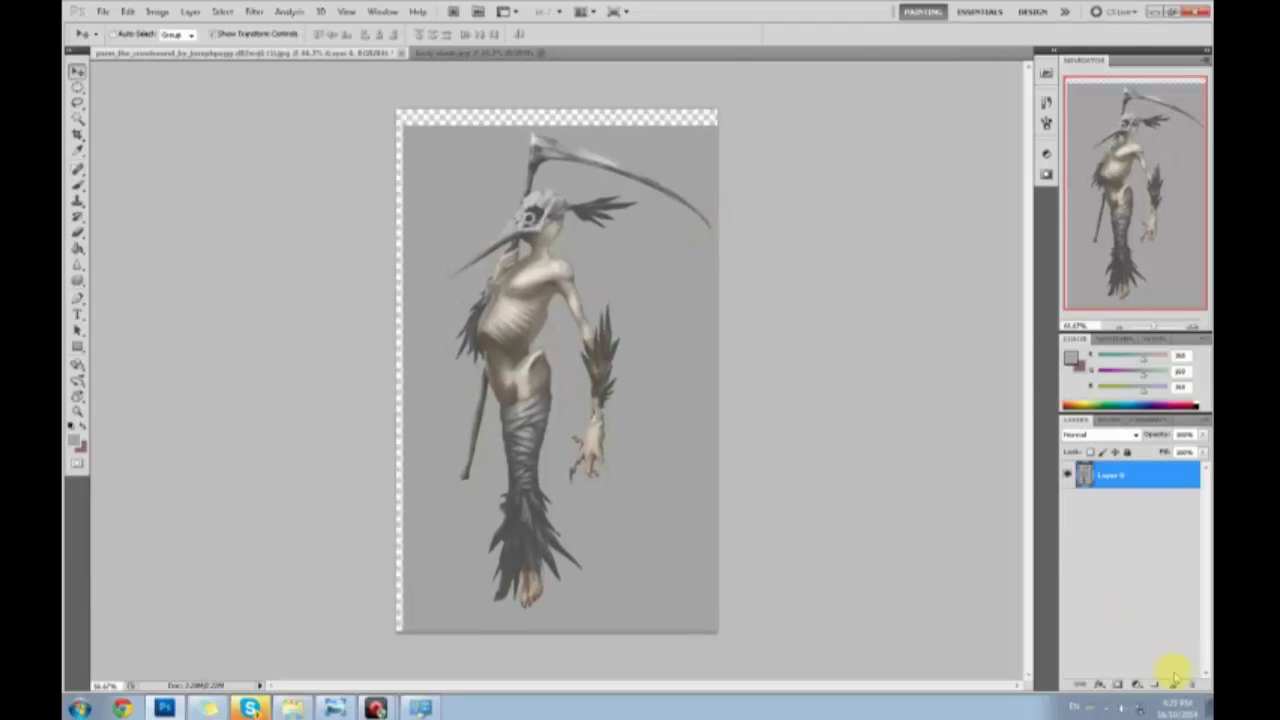
# Add a new layer beneath the artwork layer and fill it with the background grey to cover the transparent strips
pyautogui.click(1174, 682)
pyautogui.moveTo(1157, 470); pyautogui.dragTo(1160, 515)
pyautogui.press('g')
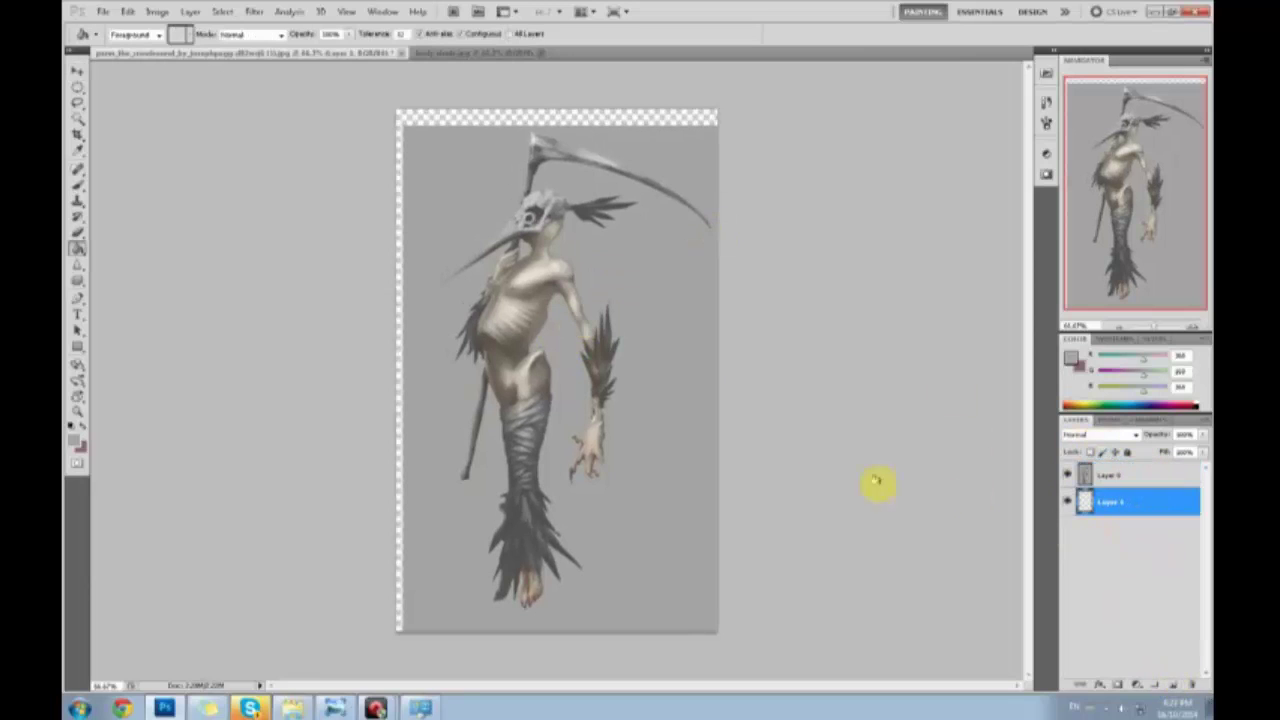
pyautogui.click(506, 118)
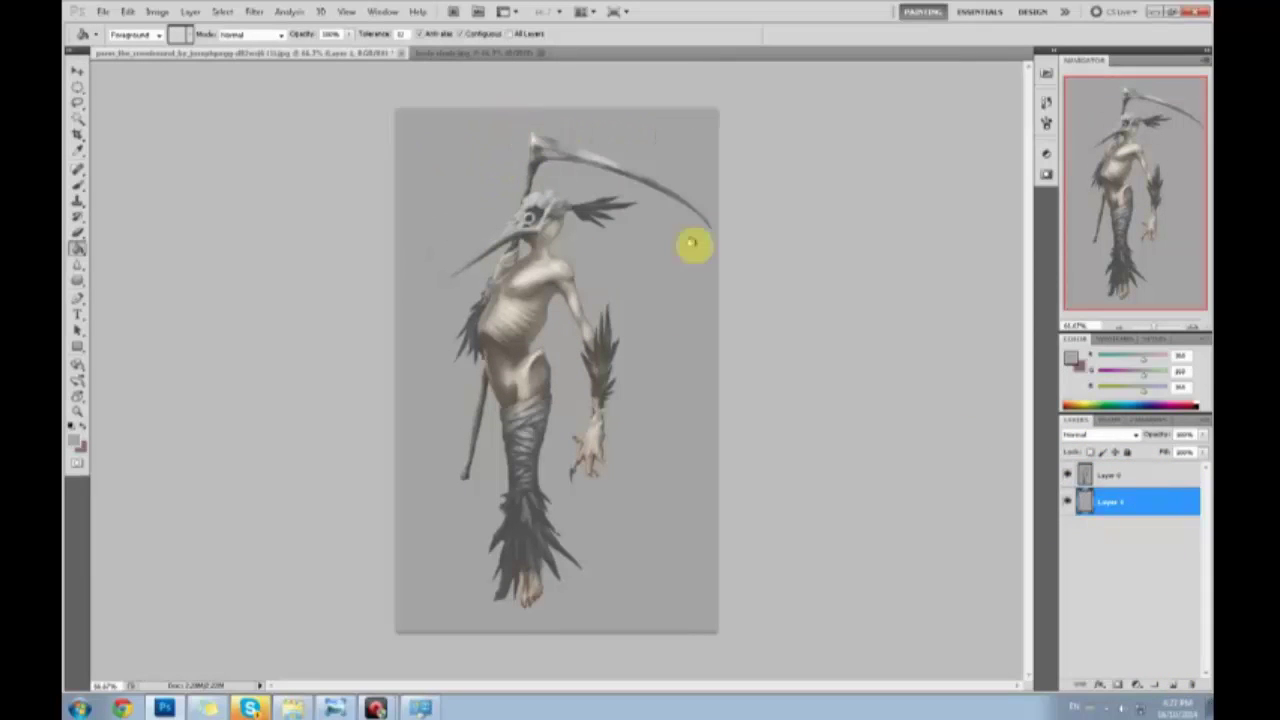
# Merge the artwork layer down onto the grey fill and choose the Sponge tool in Desaturate mode
pyautogui.rightClick(1135, 480)
pyautogui.click(1136, 448)
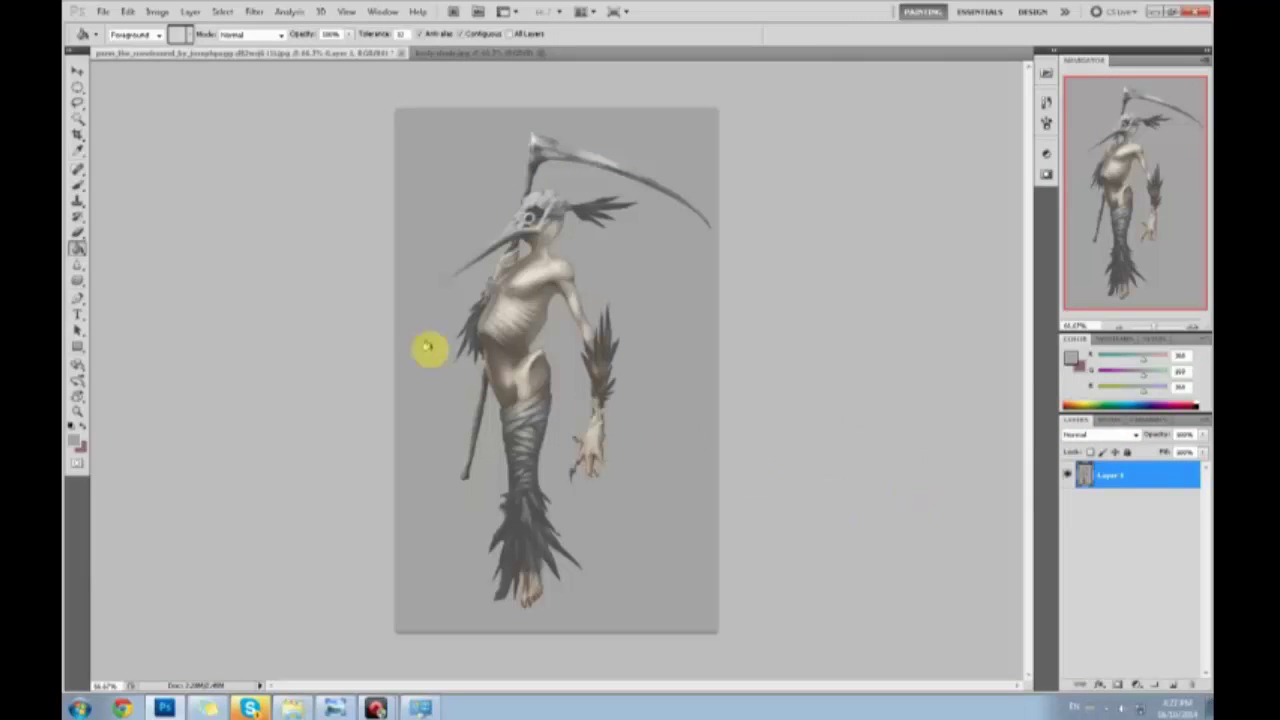
pyautogui.click(78, 282)
pyautogui.click(141, 301)
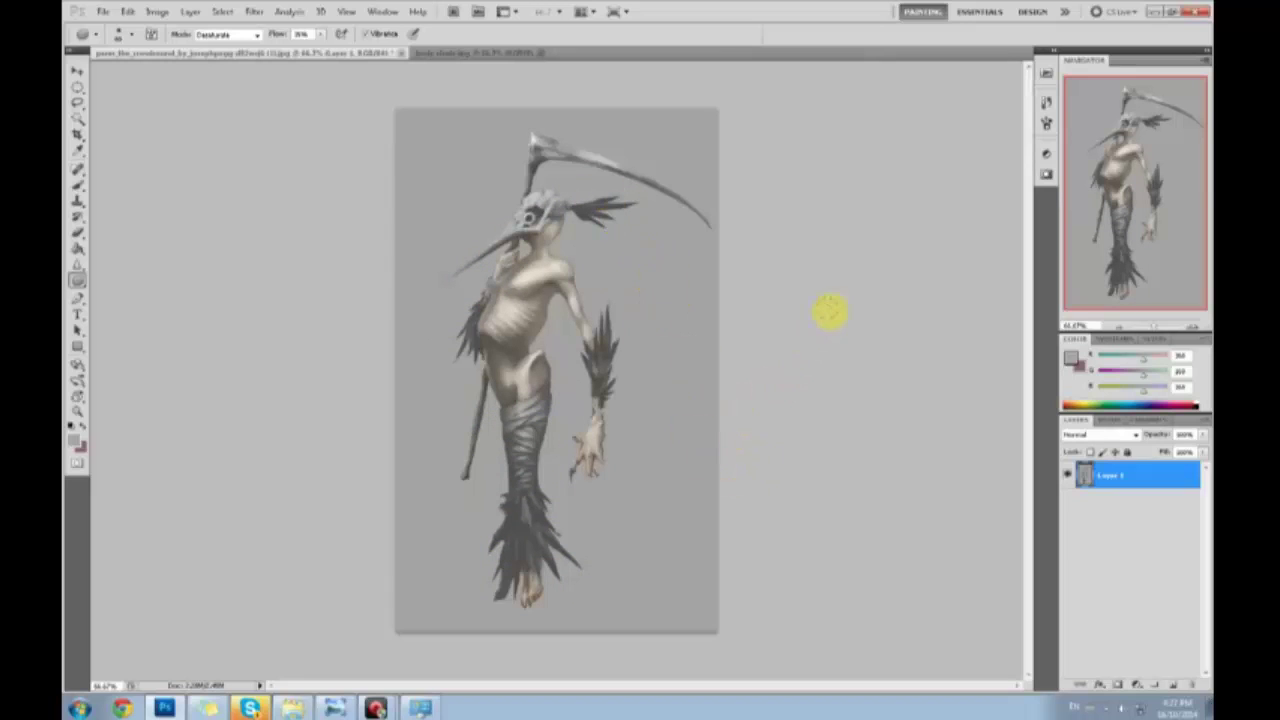
# Add a layer above the artwork in Color blend mode and set the foreground to dusty pink, RGB 171, 139, 139
pyautogui.click(1174, 685)
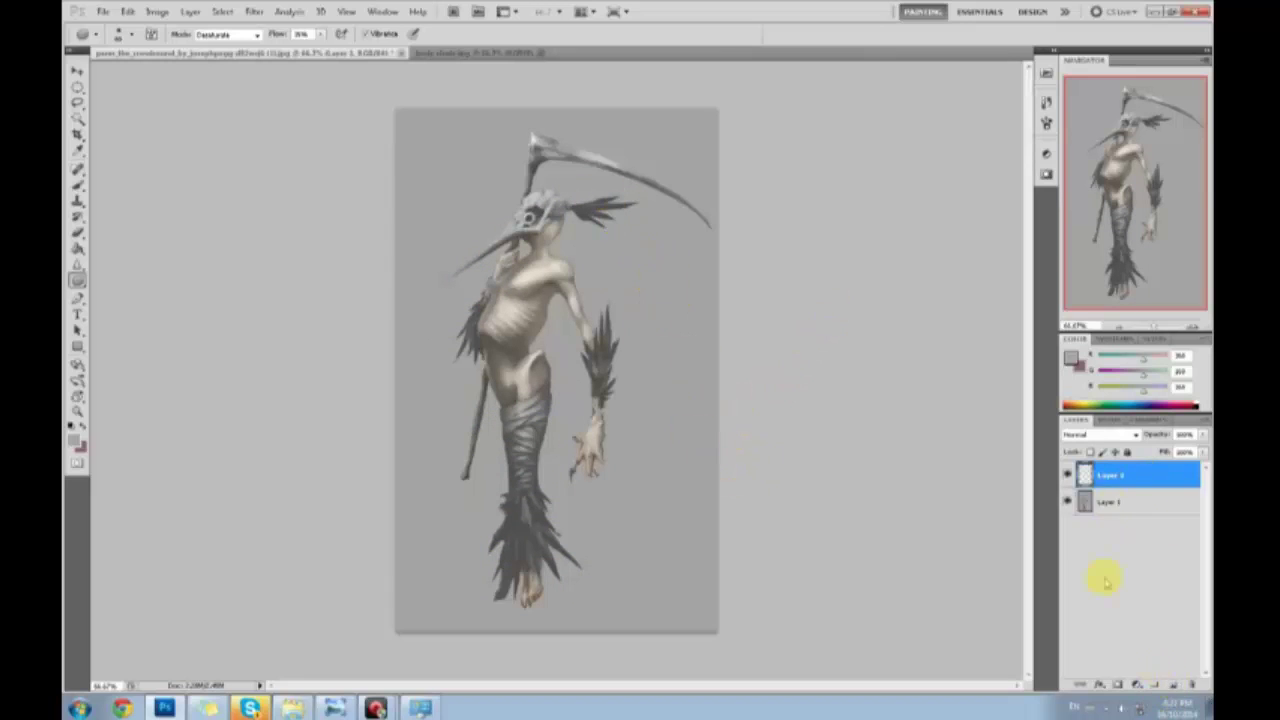
pyautogui.click(1100, 434)
pyautogui.click(1070, 360)
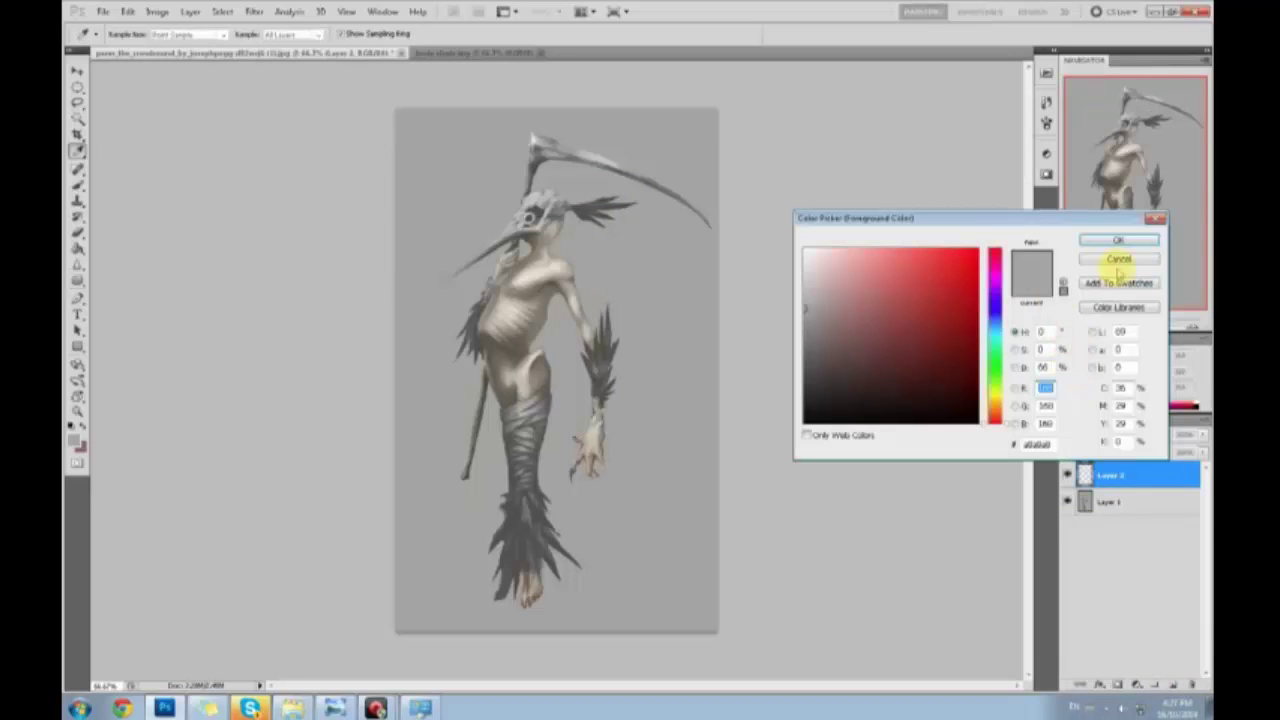
pyautogui.moveTo(824, 334)
pyautogui.mouseDown()
pyautogui.moveTo(826, 314)
pyautogui.moveTo(849, 303)
pyautogui.moveTo(835, 305)
pyautogui.mouseUp()
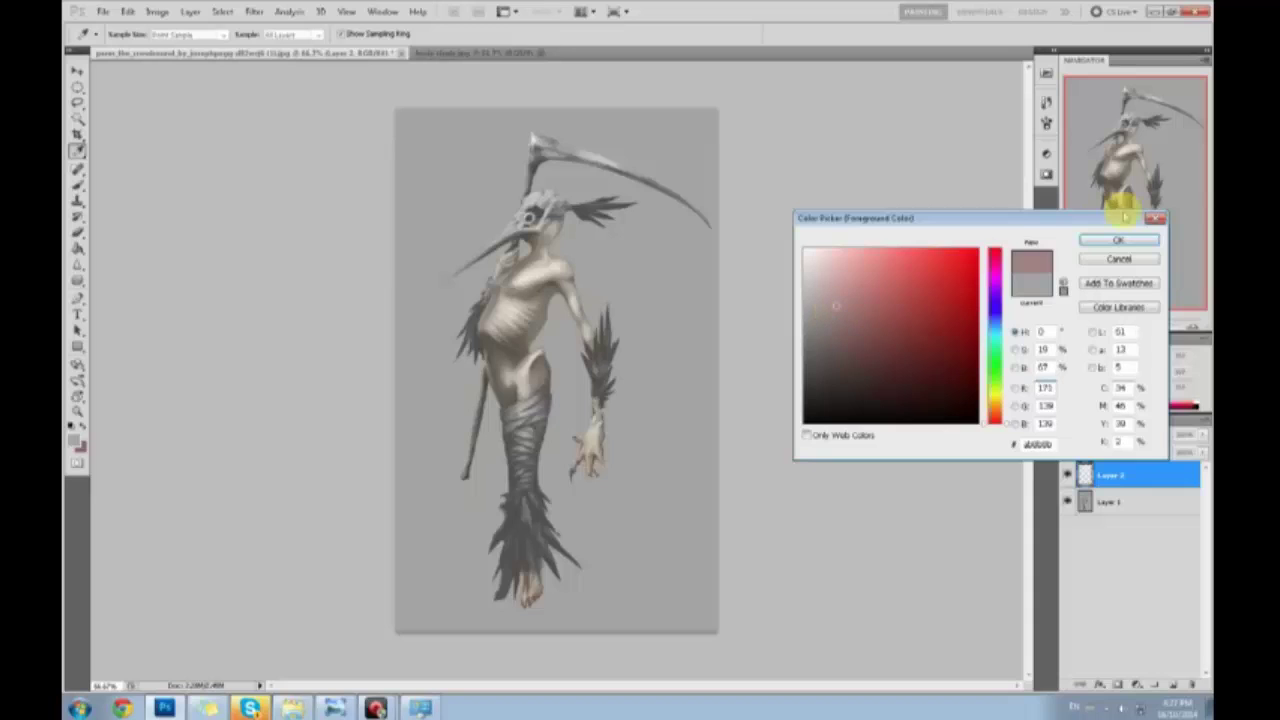
pyautogui.click(1118, 240)
pyautogui.press('b')
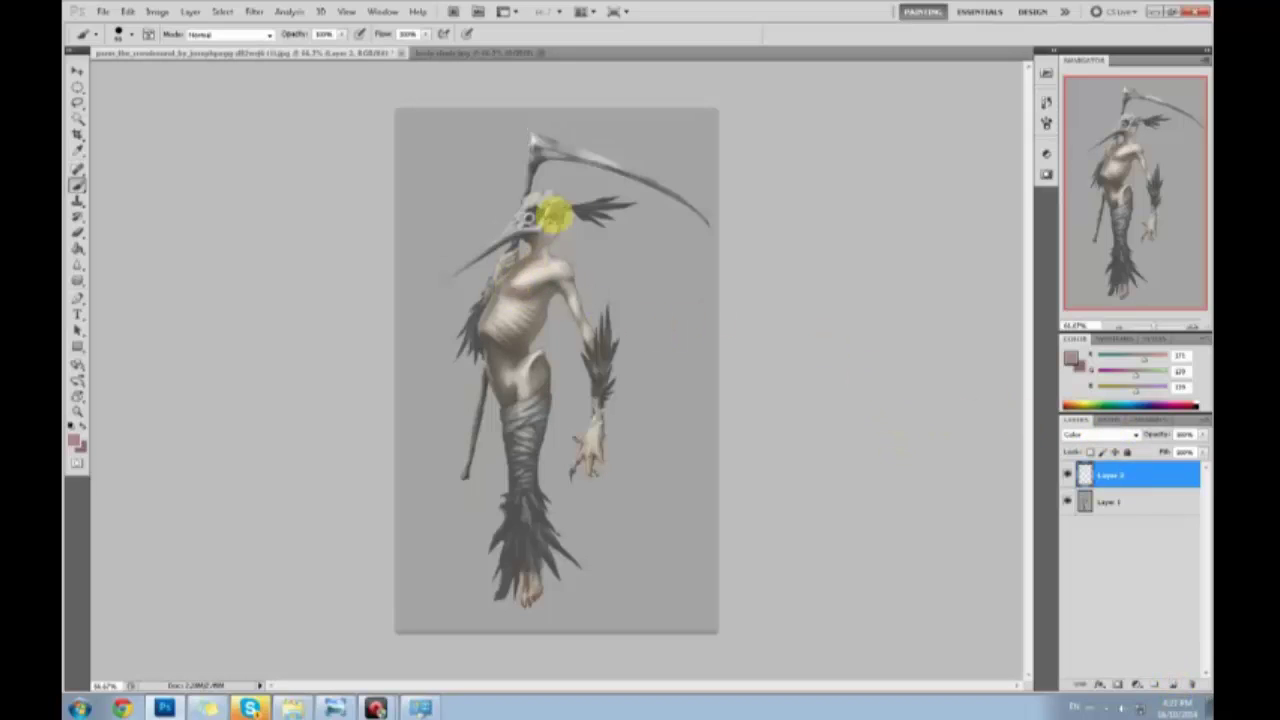
# Set the foreground to a muted purple with hue 316°, saturation 26% and brightness 52%
pyautogui.click(1068, 357)
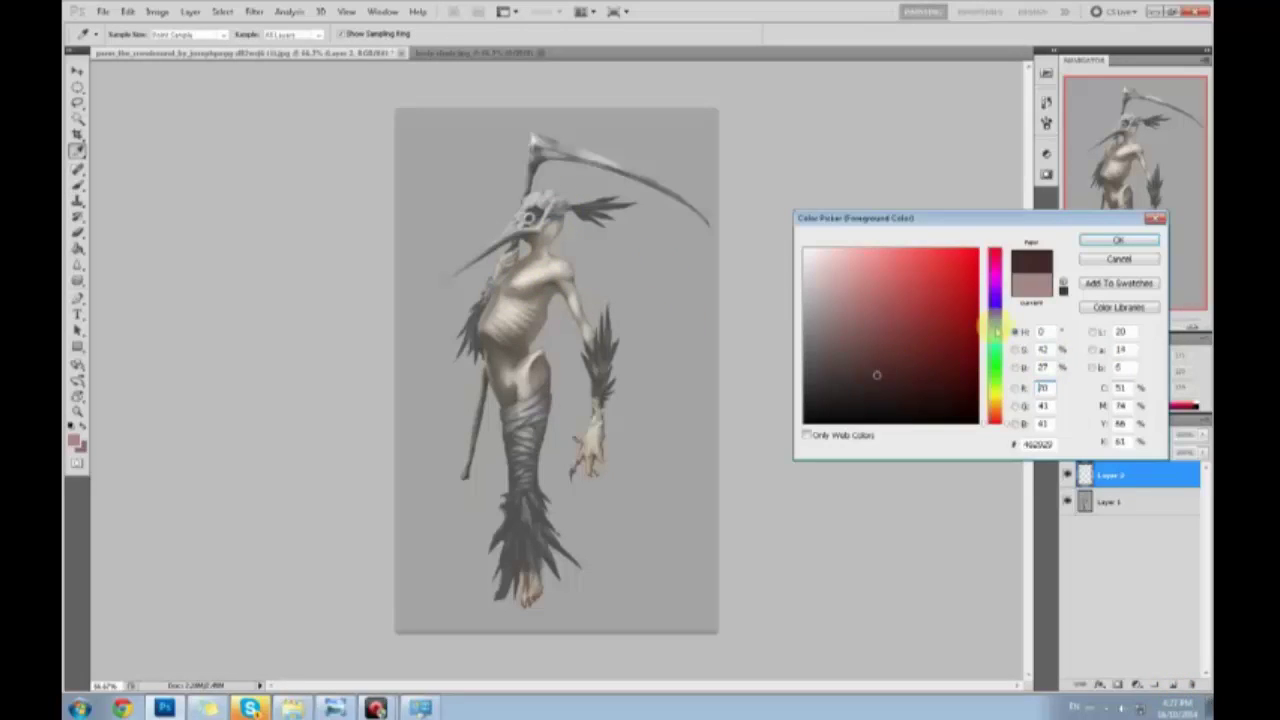
pyautogui.moveTo(993, 400); pyautogui.dragTo(990, 280)
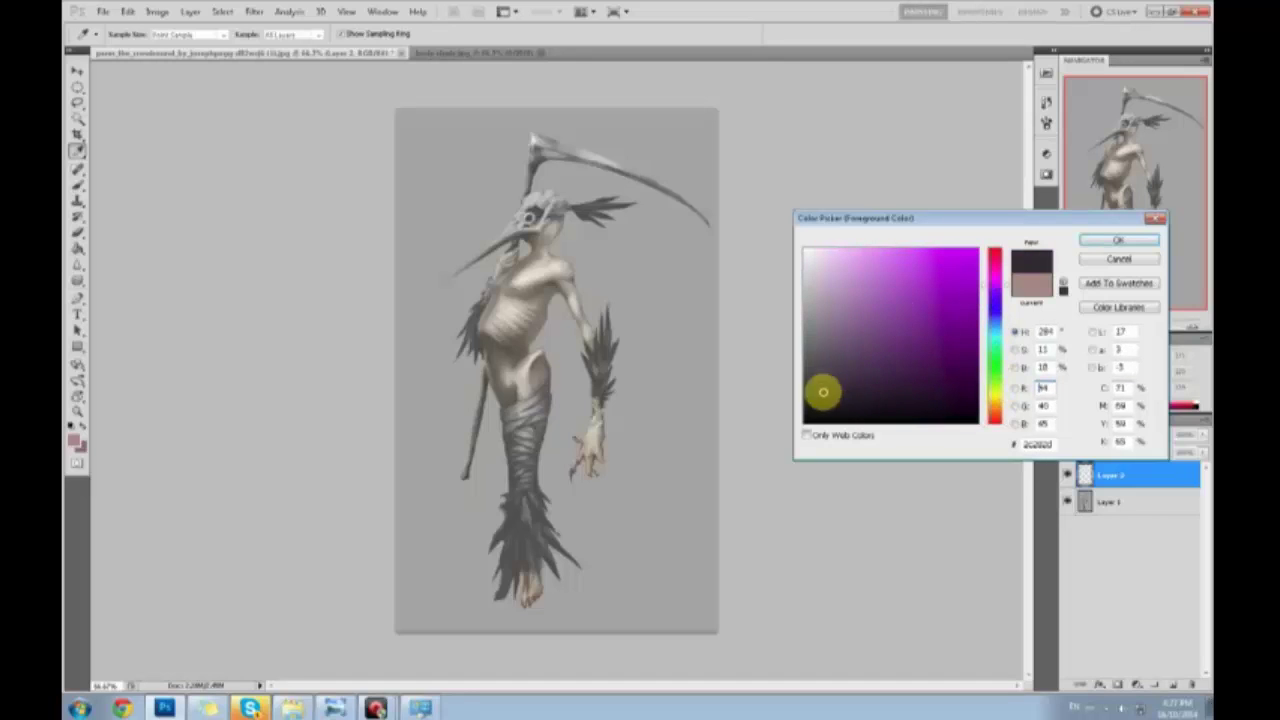
pyautogui.click(826, 323)
pyautogui.click(995, 276)
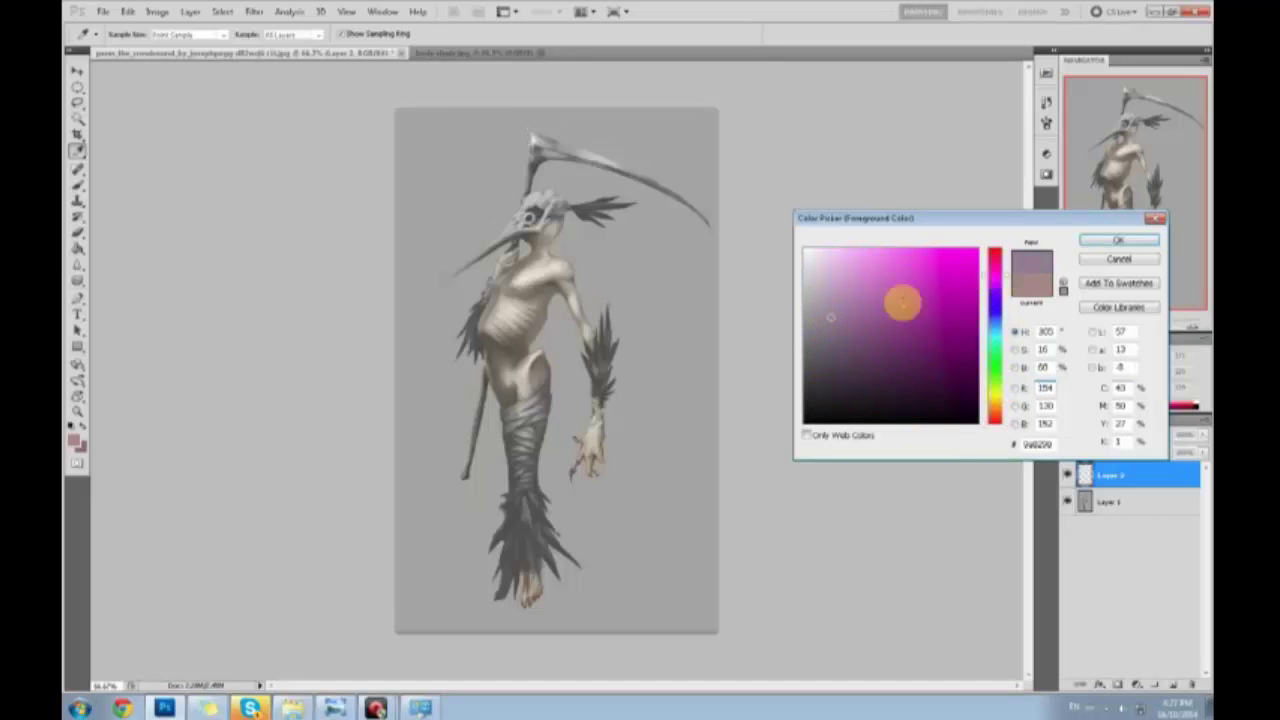
pyautogui.click(847, 321)
pyautogui.moveTo(847, 321); pyautogui.dragTo(848, 315)
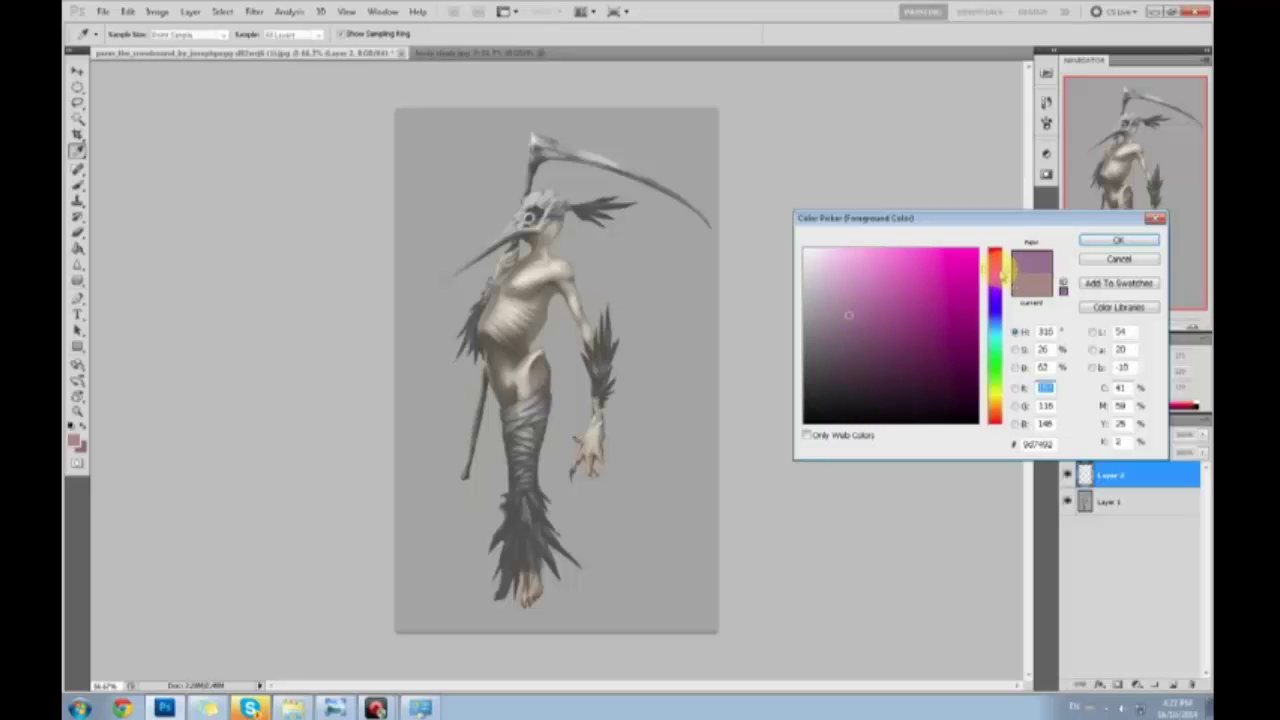
pyautogui.click(849, 332)
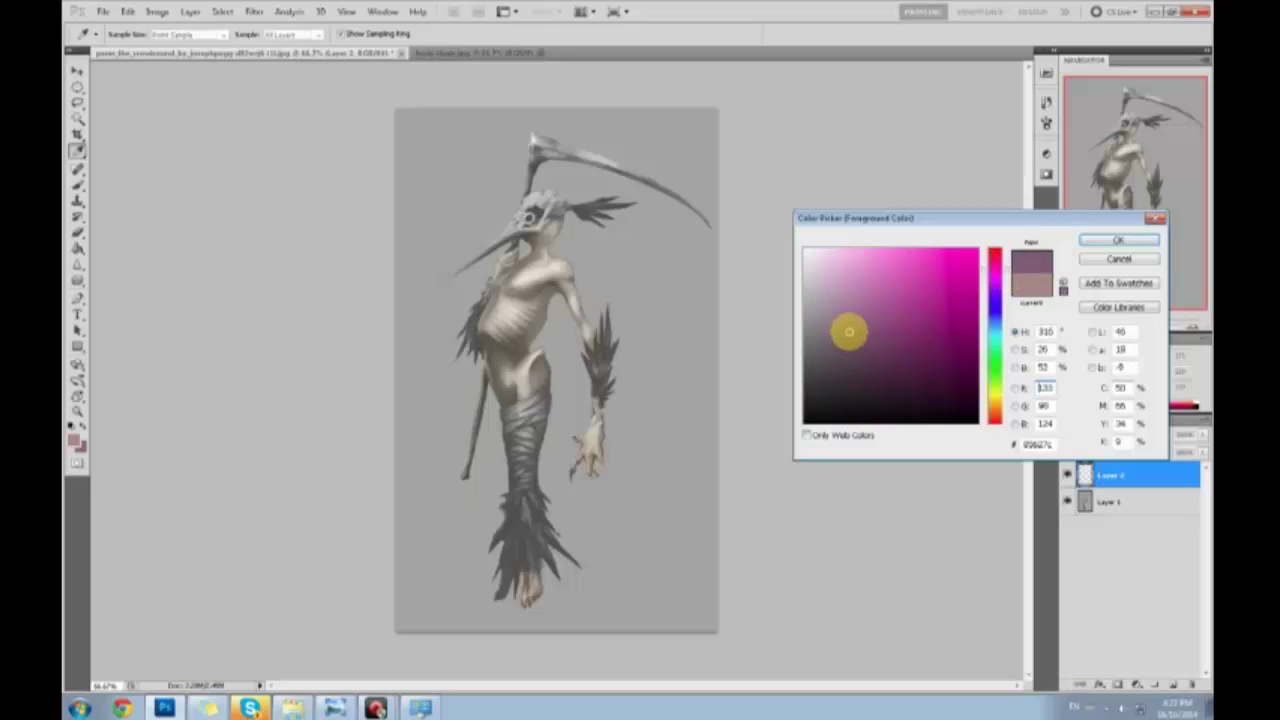
pyautogui.click(1100, 245)
# Choose a soft round brush, lower its opacity and brush the purple tint over the torso from the chest to the hip
pyautogui.press('b')
pyautogui.rightClick(494, 236)
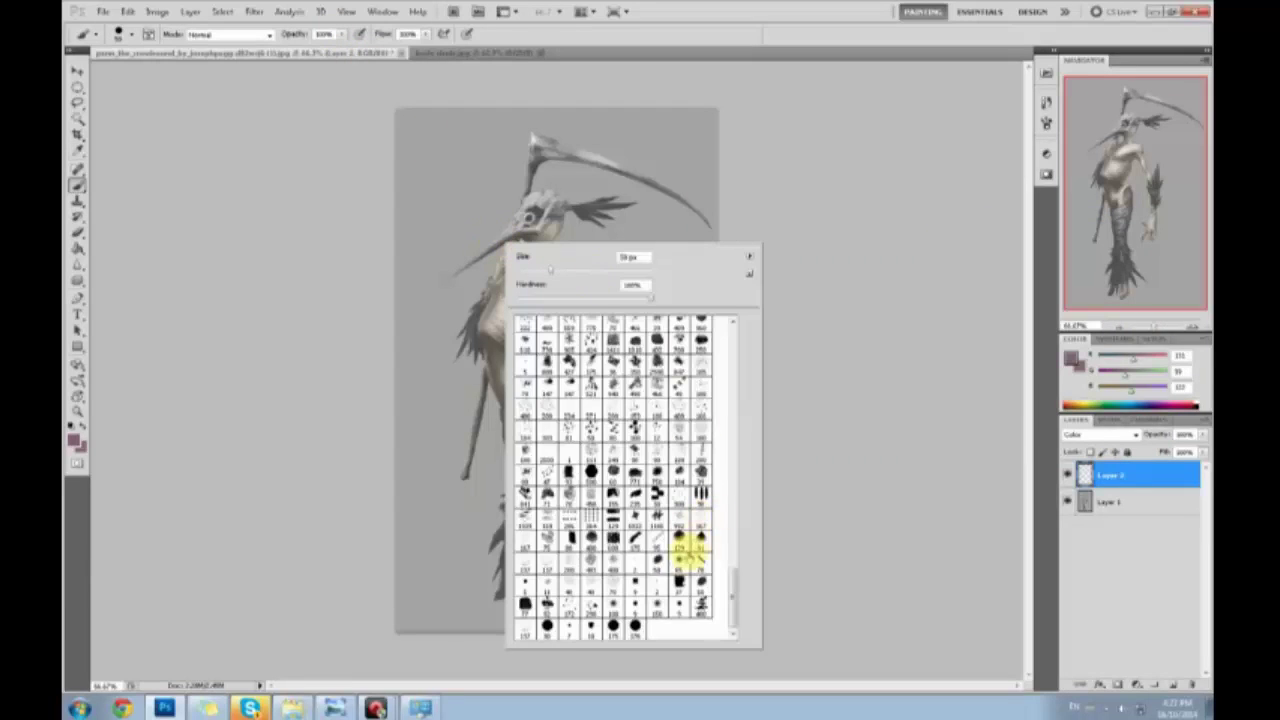
pyautogui.click(872, 513)
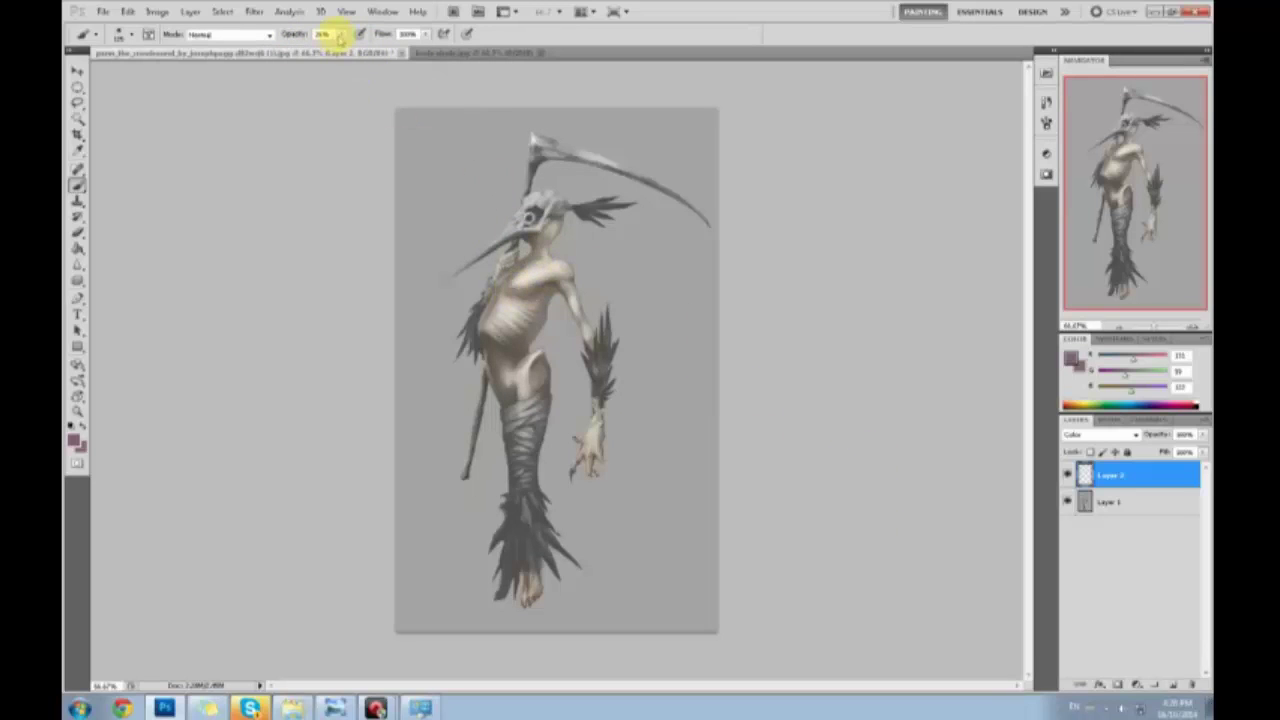
pyautogui.moveTo(335, 53); pyautogui.dragTo(333, 53)
pyautogui.click(516, 246)
pyautogui.press('[')
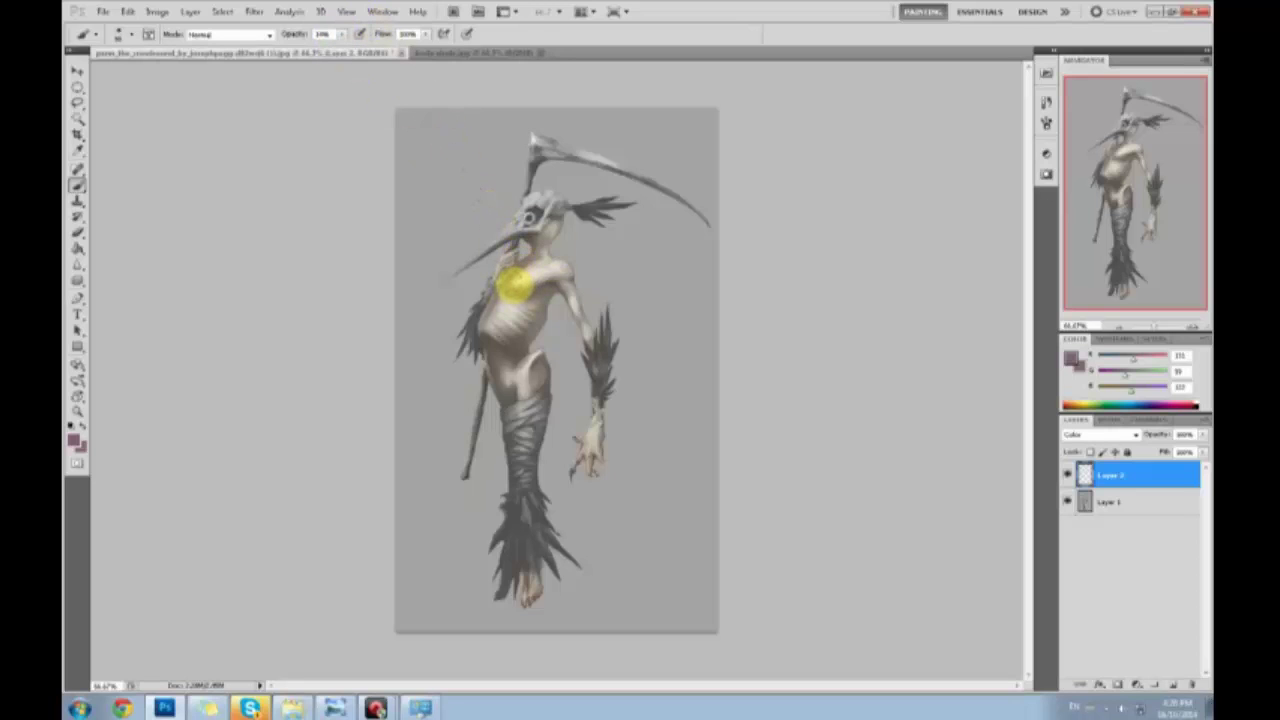
pyautogui.moveTo(514, 285)
pyautogui.mouseDown()
pyautogui.moveTo(544, 222)
pyautogui.moveTo(555, 230)
pyautogui.moveTo(533, 308)
pyautogui.moveTo(544, 346)
pyautogui.moveTo(534, 374)
pyautogui.moveTo(559, 375)
pyautogui.moveTo(578, 324)
pyautogui.moveTo(562, 331)
pyautogui.moveTo(591, 276)
pyautogui.moveTo(543, 299)
pyautogui.moveTo(541, 365)
pyautogui.mouseUp()
# Sample a dark skin tone at the hip, swap to the reddish background colour and tint the shadows on the chest
pyautogui.keyDown('alt'); pyautogui.click(536, 366); pyautogui.keyUp('alt')
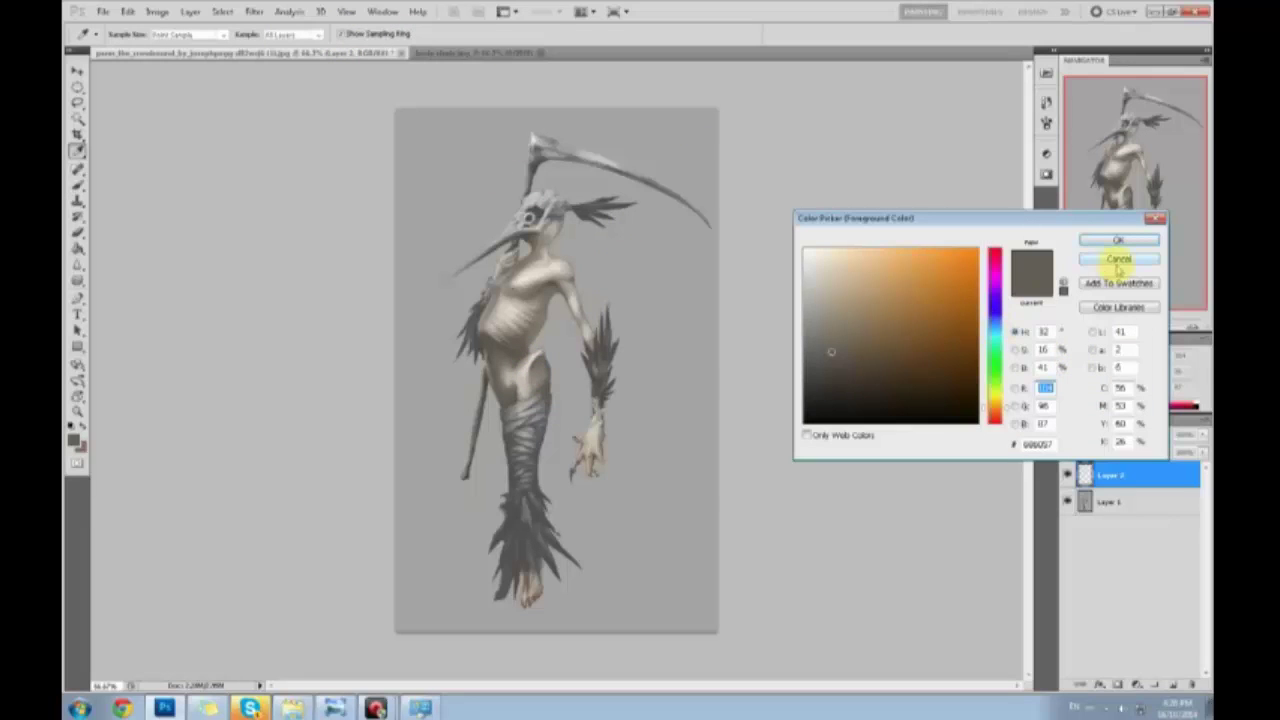
pyautogui.click(1112, 242)
pyautogui.click(83, 424)
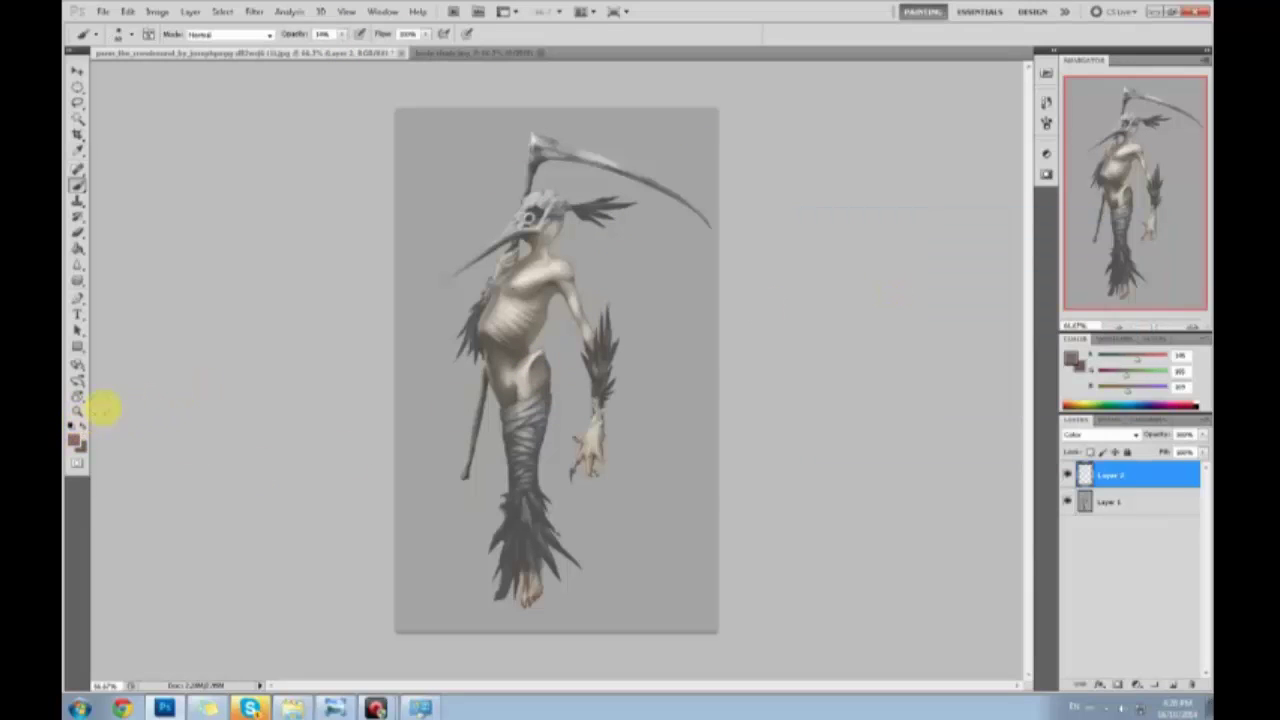
pyautogui.moveTo(512, 282)
pyautogui.mouseDown()
pyautogui.moveTo(492, 312)
pyautogui.moveTo(544, 246)
pyautogui.moveTo(515, 272)
pyautogui.moveTo(535, 240)
pyautogui.moveTo(540, 288)
pyautogui.moveTo(573, 295)
pyautogui.moveTo(554, 274)
pyautogui.moveTo(614, 344)
pyautogui.moveTo(515, 222)
pyautogui.moveTo(516, 317)
pyautogui.moveTo(546, 312)
pyautogui.moveTo(511, 354)
pyautogui.moveTo(524, 356)
pyautogui.moveTo(515, 408)
pyautogui.moveTo(542, 298)
pyautogui.moveTo(505, 298)
pyautogui.mouseUp()
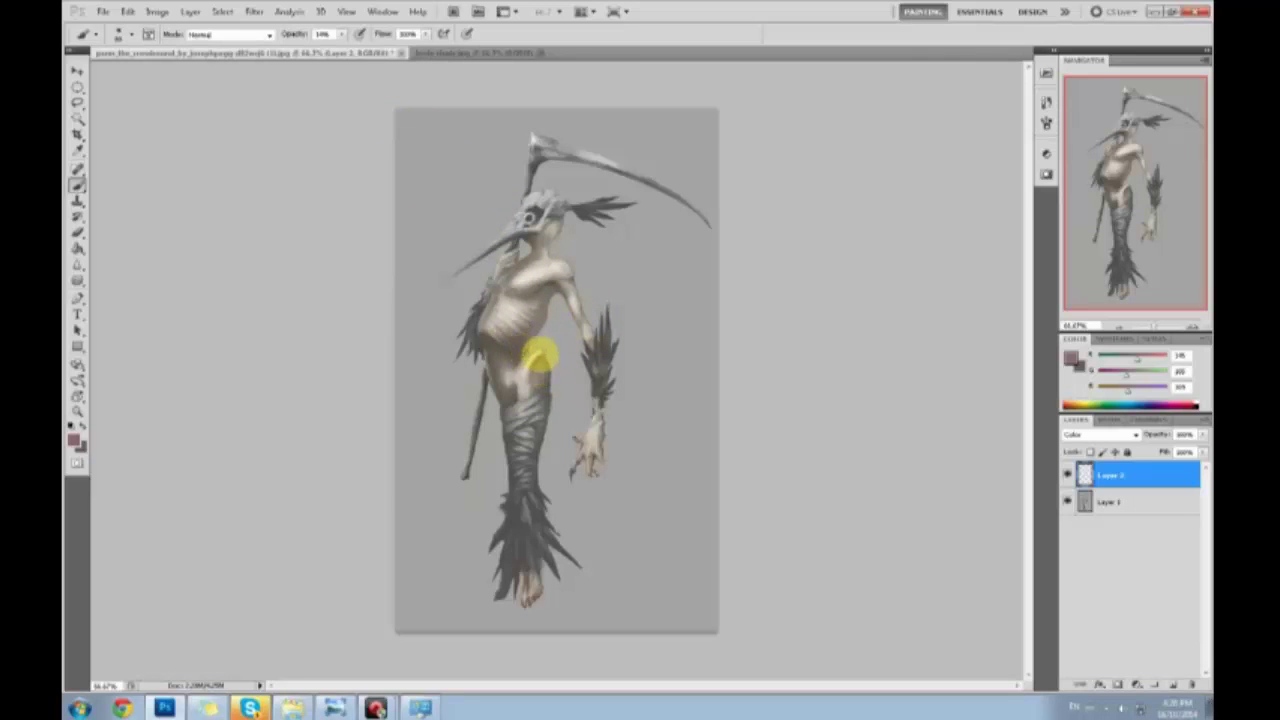
# Sample muted tones from the belly and upper chest and brush them over the hip area
pyautogui.keyDown('alt'); pyautogui.click(508, 339); pyautogui.keyUp('alt')
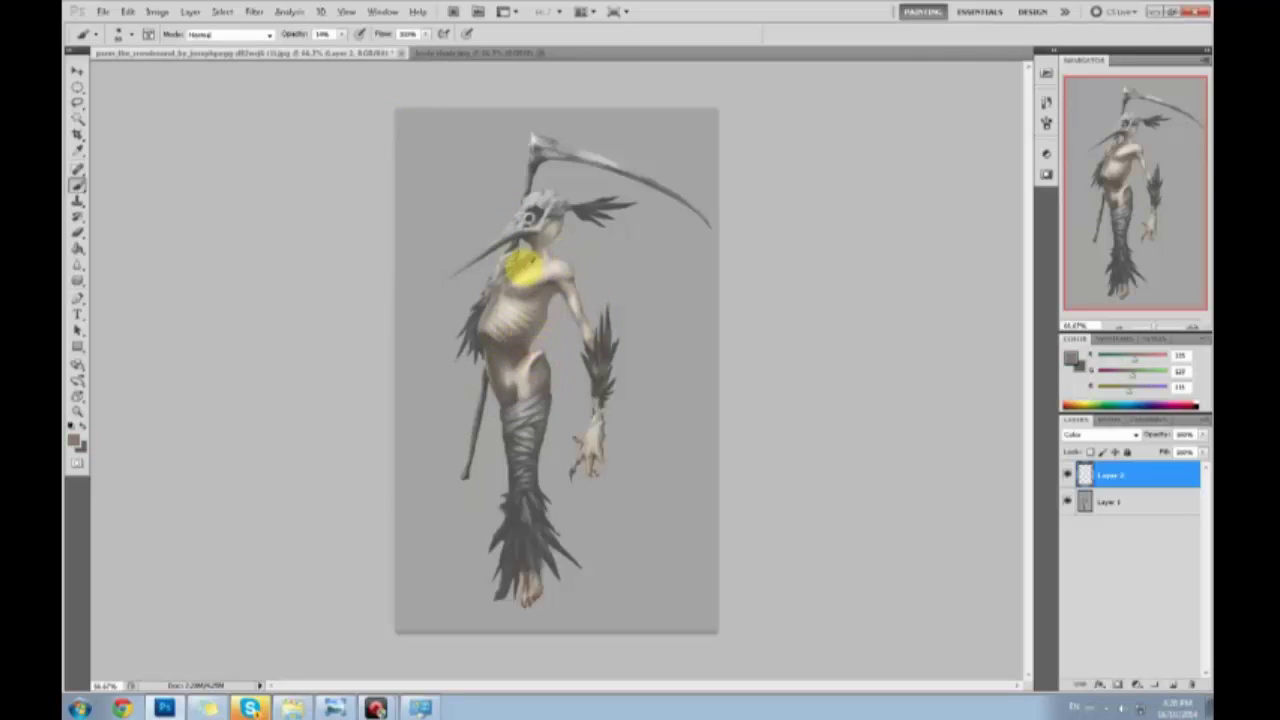
pyautogui.keyDown('alt'); pyautogui.click(524, 265); pyautogui.keyUp('alt')
pyautogui.keyDown('alt'); pyautogui.click(531, 329); pyautogui.keyUp('alt')
pyautogui.moveTo(539, 366)
pyautogui.mouseDown()
pyautogui.moveTo(531, 400)
pyautogui.moveTo(551, 363)
pyautogui.moveTo(543, 371)
pyautogui.mouseUp()
# Switch to a hard round brush preset and enlarge it for work around the figure's head and torso
pyautogui.press('m')
pyautogui.rightClick(545, 396)
pyautogui.press('Escape')
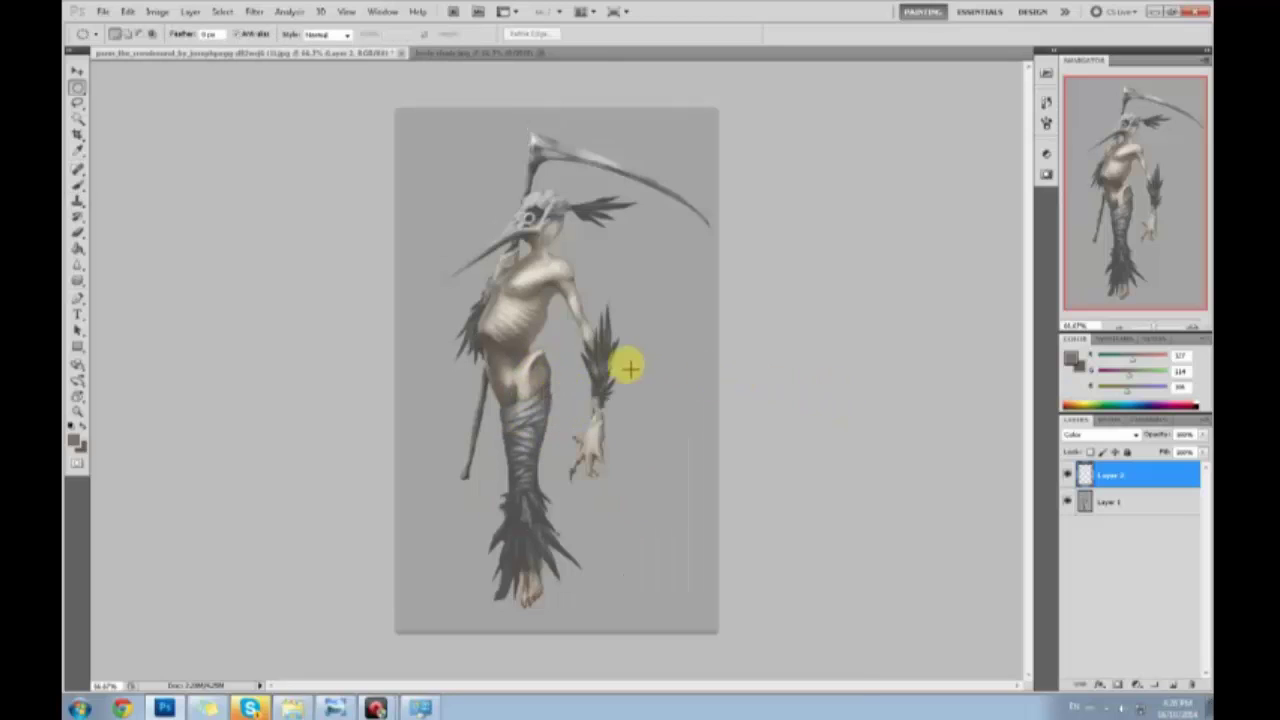
pyautogui.press('b')
pyautogui.rightClick(610, 350)
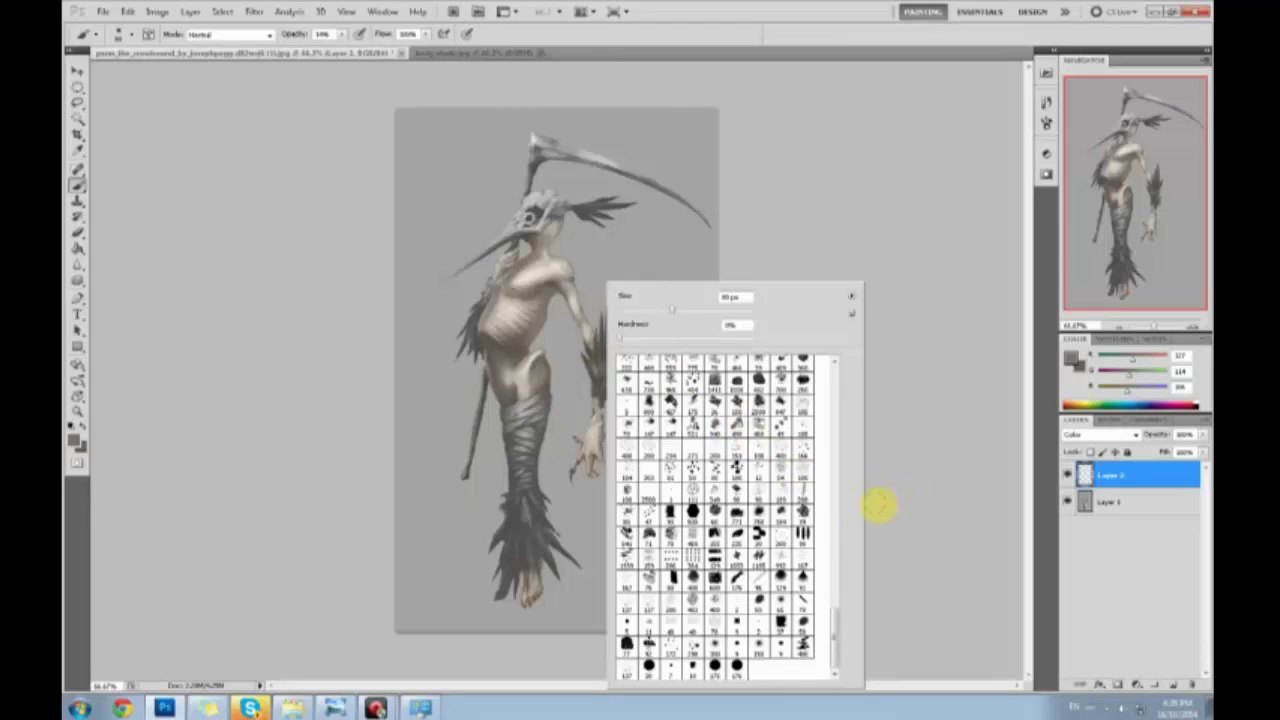
pyautogui.click(672, 668)
pyautogui.click(967, 583)
pyautogui.hotkey('ctrl', '+')
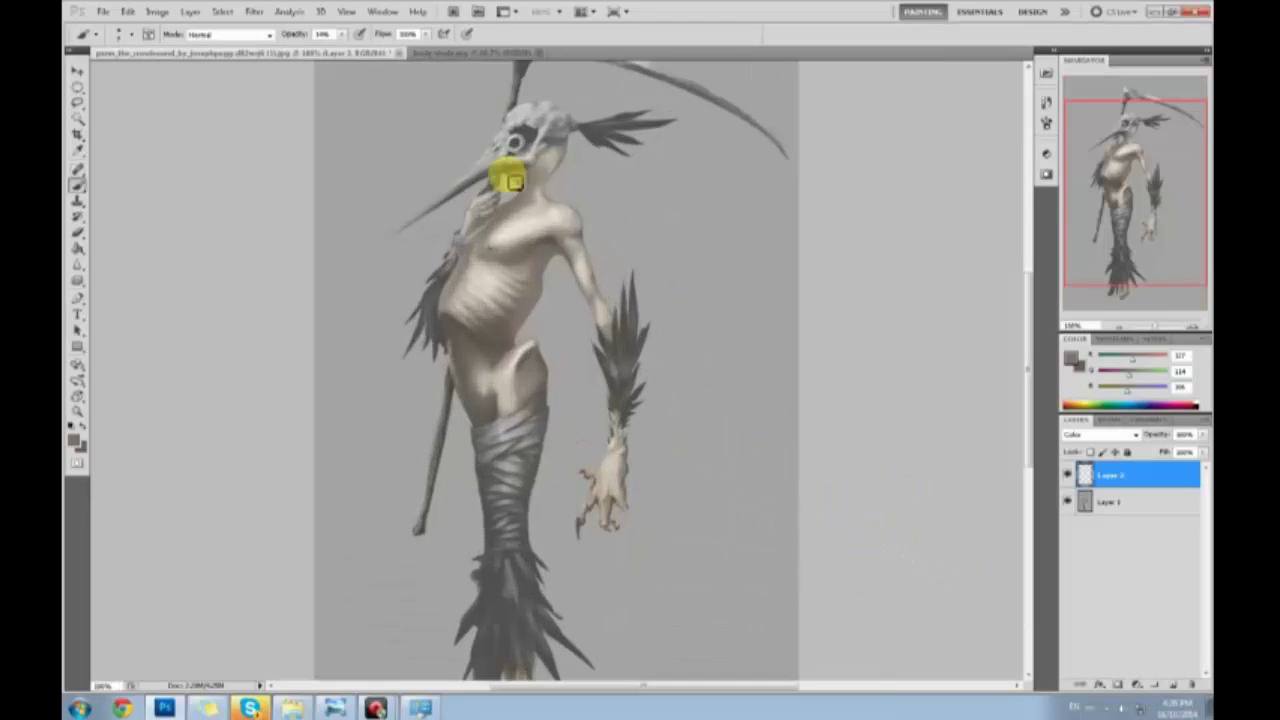
pyautogui.press(']')
pyautogui.press(']')
pyautogui.press(']')
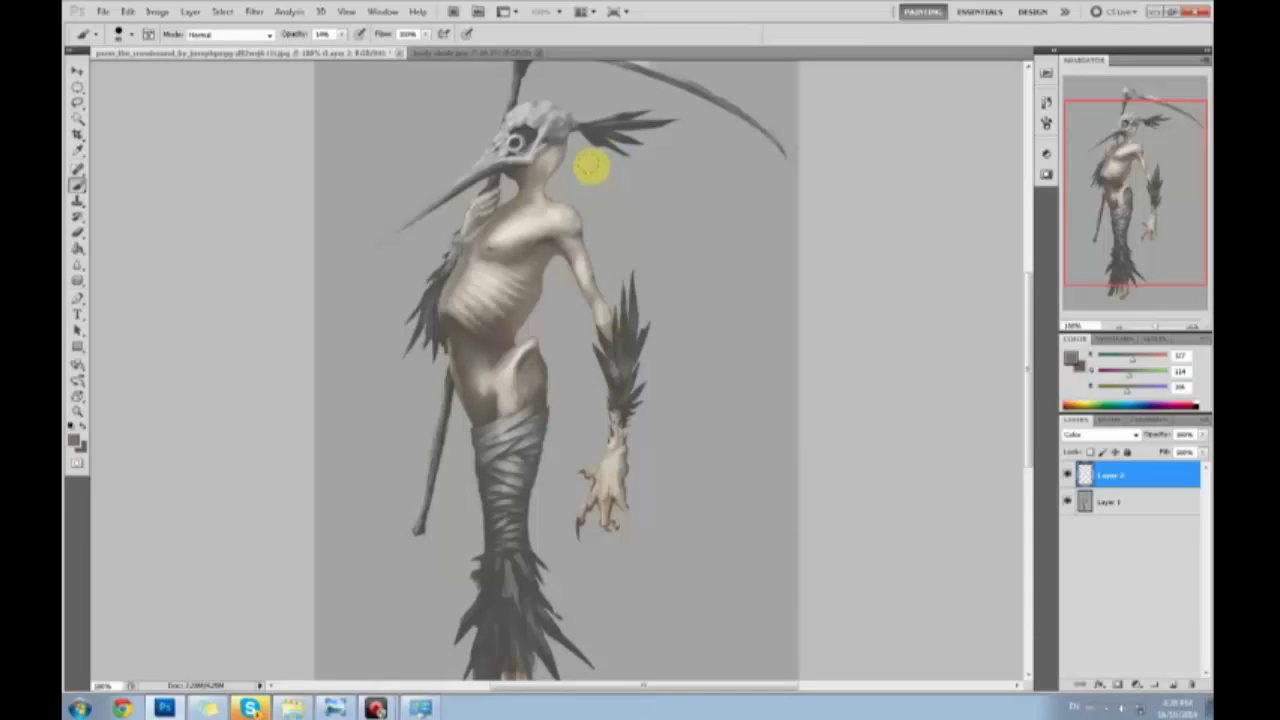
# Merge the Color tint layer down into the artwork and set the brush to 100% opacity with the sampled background grey
pyautogui.rightClick(1138, 474)
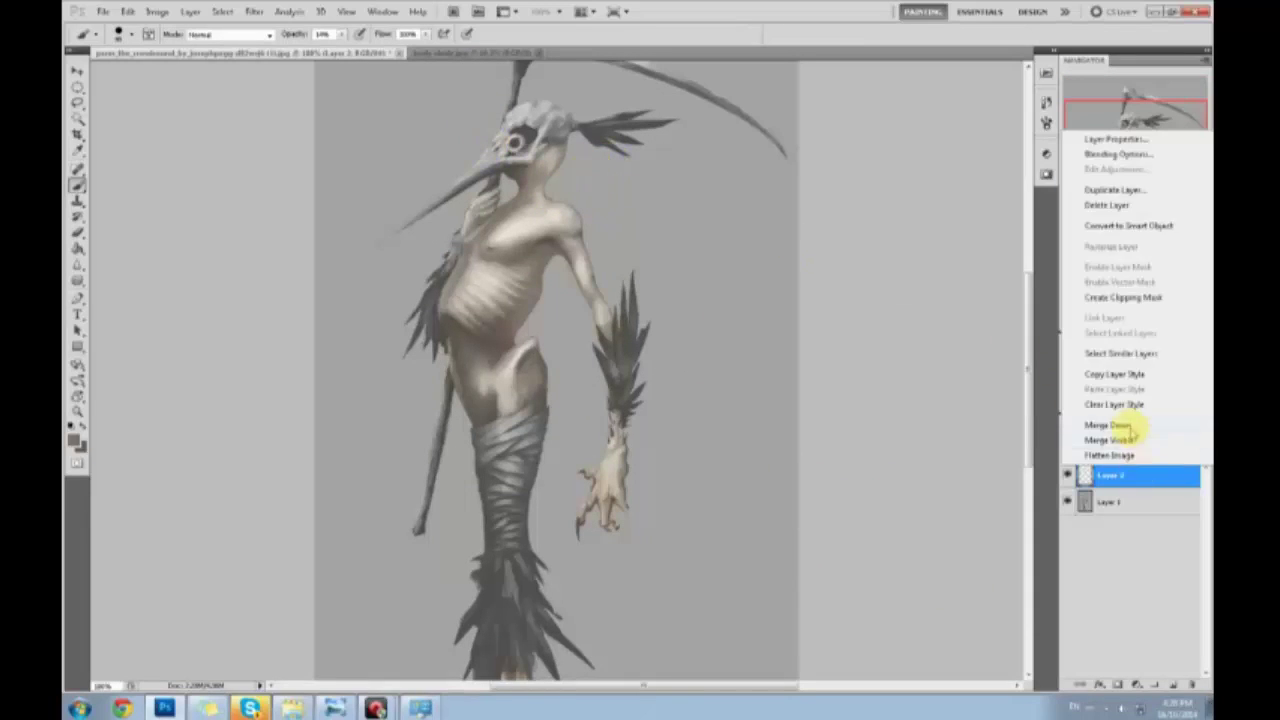
pyautogui.click(1136, 433)
pyautogui.moveTo(343, 34); pyautogui.dragTo(442, 61)
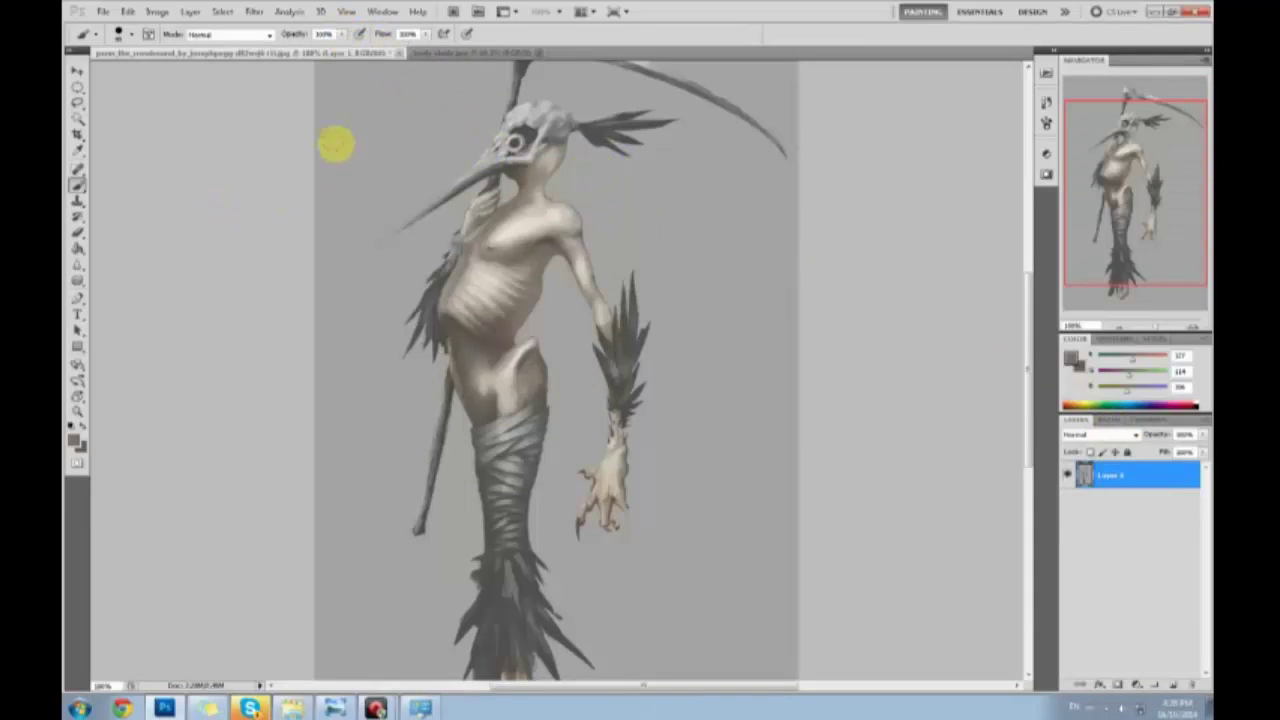
pyautogui.keyDown('alt'); pyautogui.click(558, 272); pyautogui.keyUp('alt')
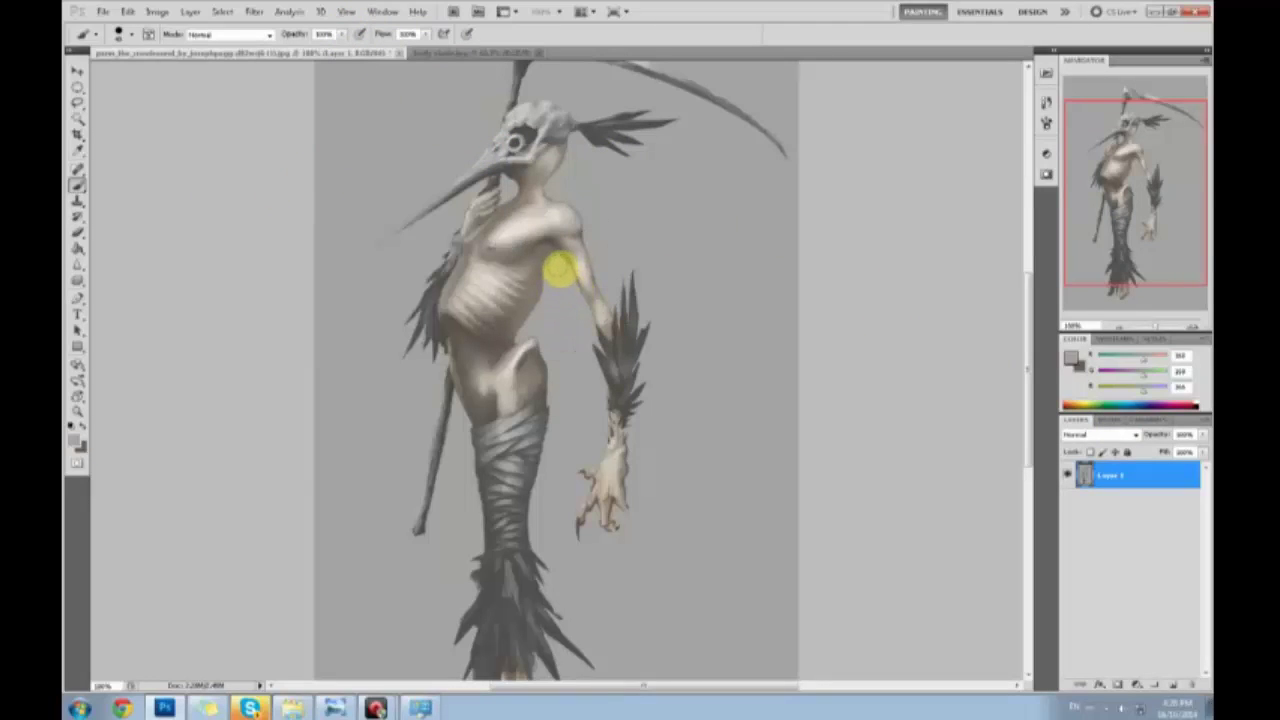
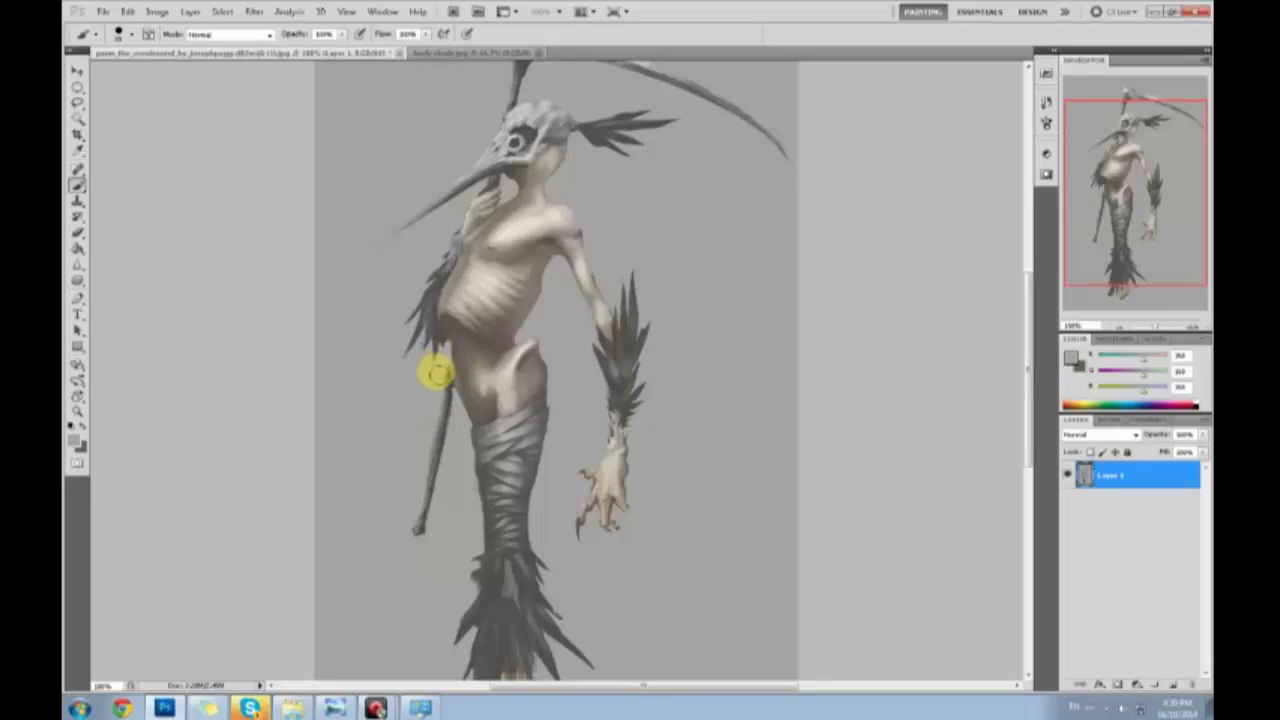
# Lasso freehand areas around the raised arm's feathers, the lower staff and the scythe blade as one combined selection
pyautogui.press('l')
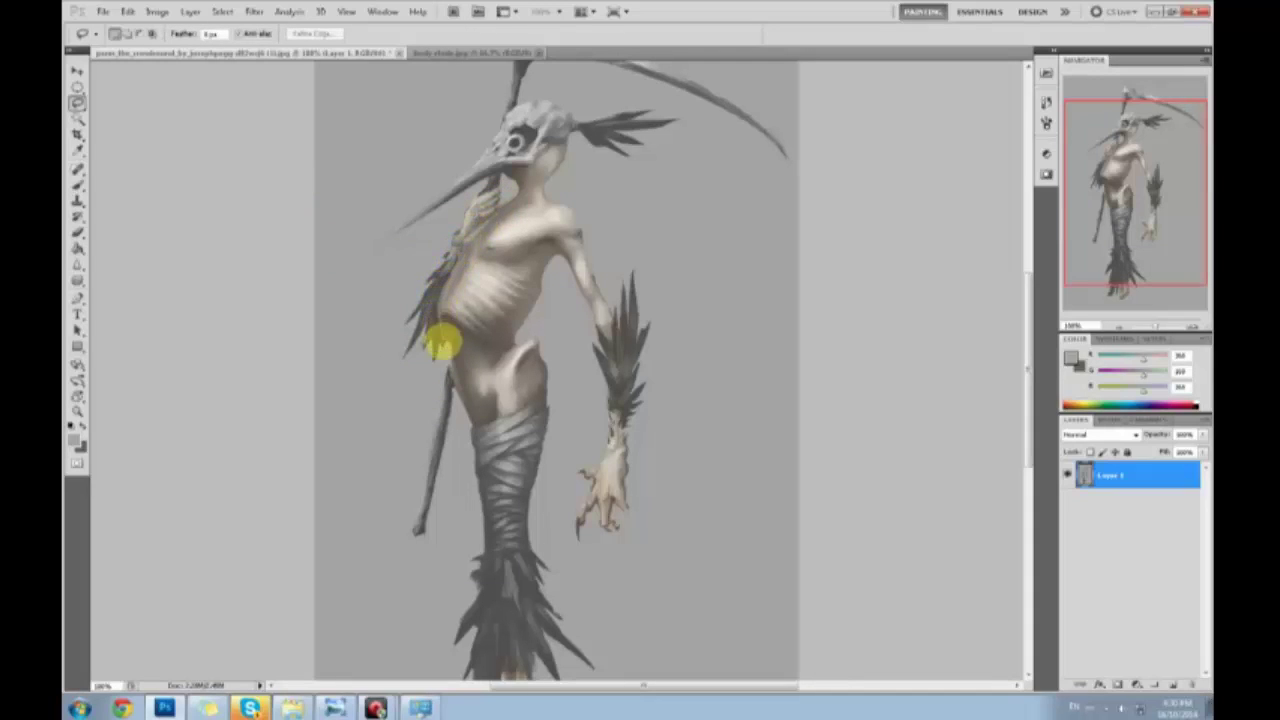
pyautogui.moveTo(408, 382); pyautogui.dragTo(428, 206)
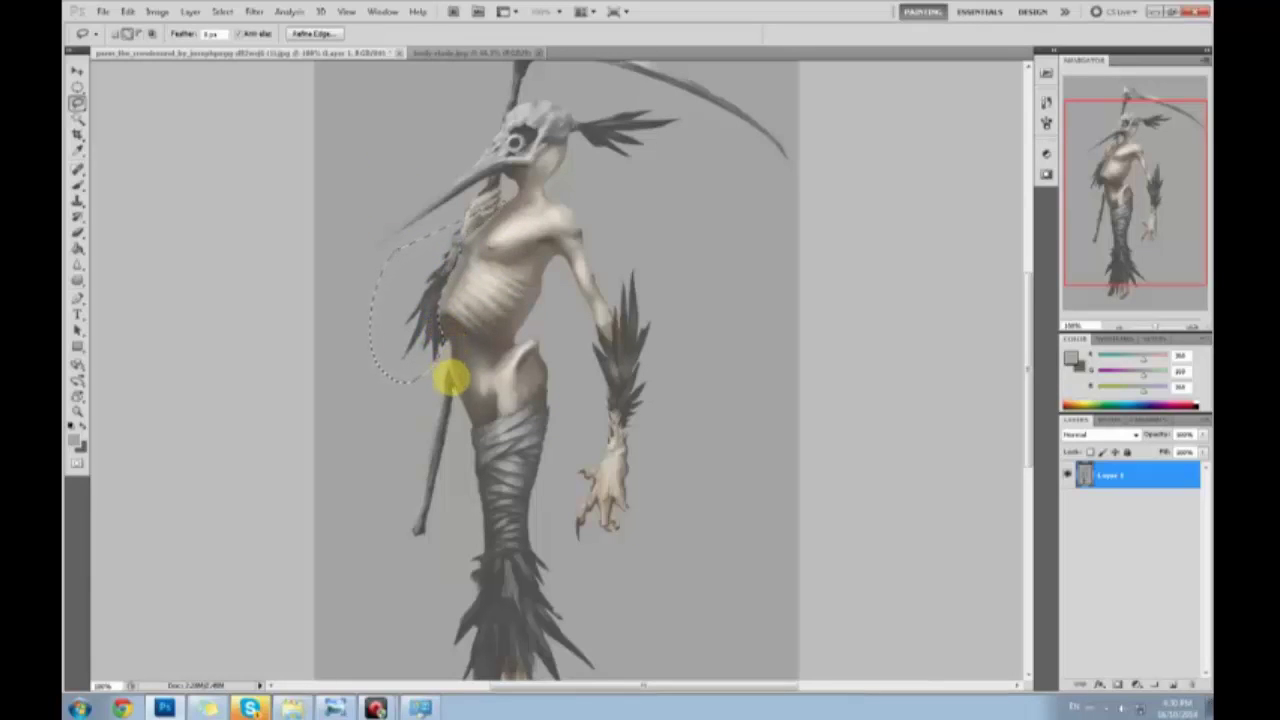
pyautogui.moveTo(461, 406)
pyautogui.mouseDown()
pyautogui.moveTo(368, 518)
pyautogui.moveTo(335, 293)
pyautogui.mouseUp()
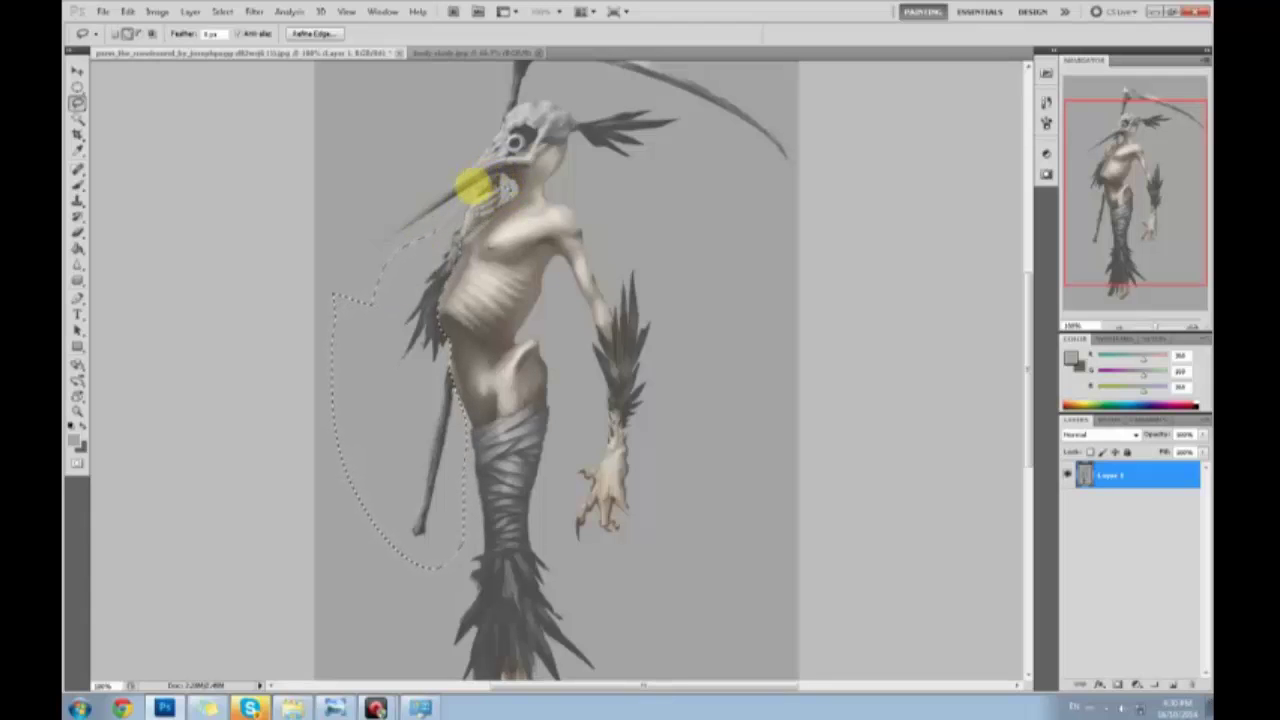
pyautogui.moveTo(520, 150)
pyautogui.mouseDown()
pyautogui.moveTo(493, 292)
pyautogui.moveTo(479, 112)
pyautogui.moveTo(682, 121)
pyautogui.moveTo(823, 318)
pyautogui.moveTo(602, 214)
pyautogui.moveTo(505, 215)
pyautogui.mouseUp()
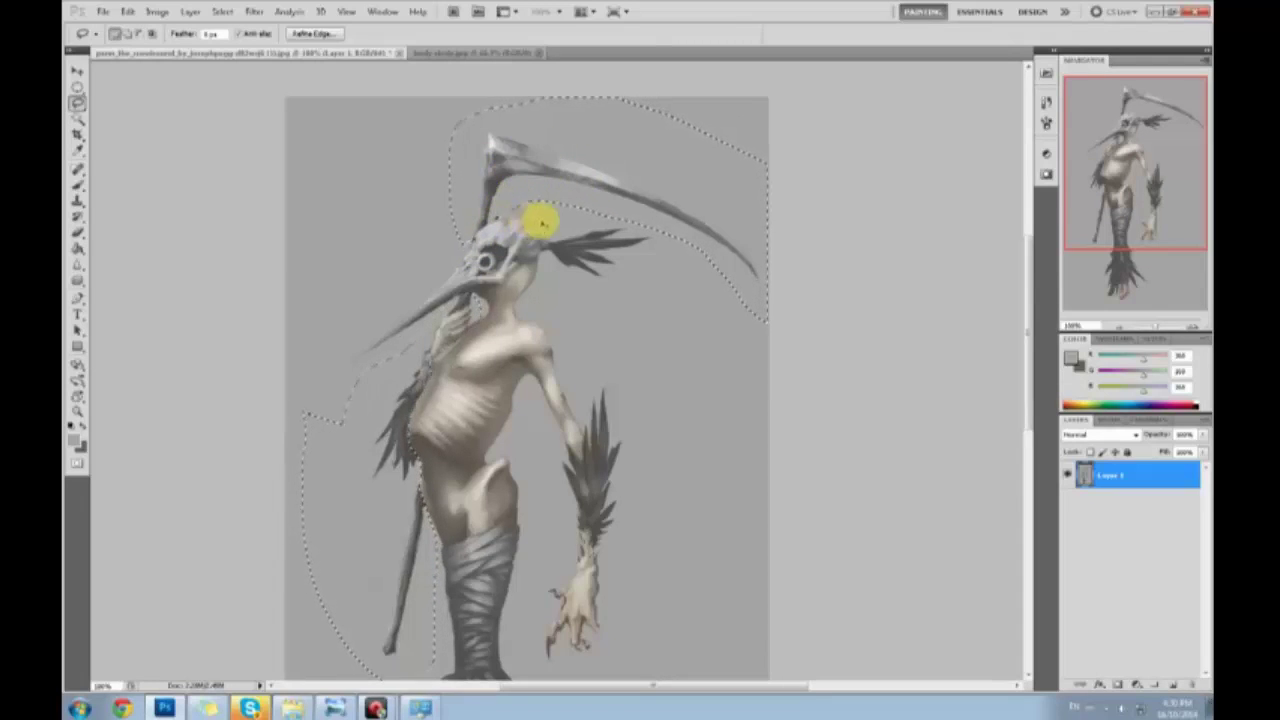
pyautogui.hotkey('ctrl', '-')
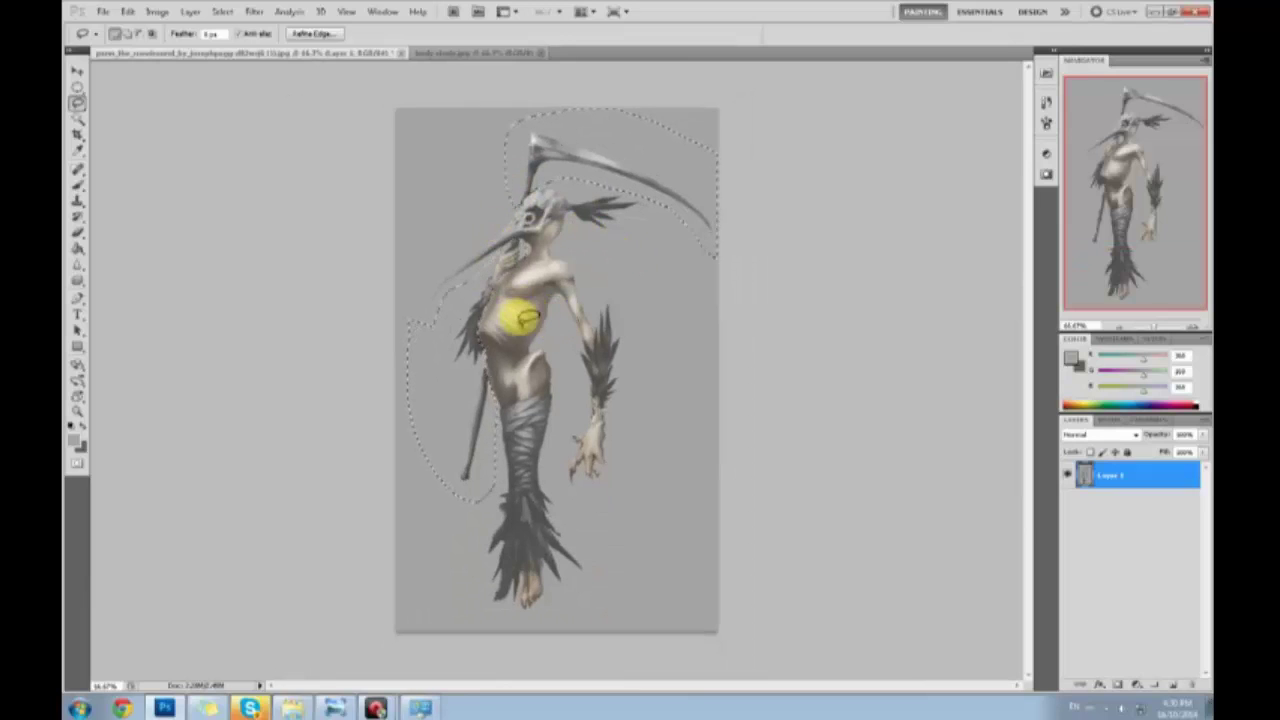
# Haze the selected scythe, staff and raised-arm feathers with background grey using a large round brush at low opacity, and clear the selection
pyautogui.press('m')
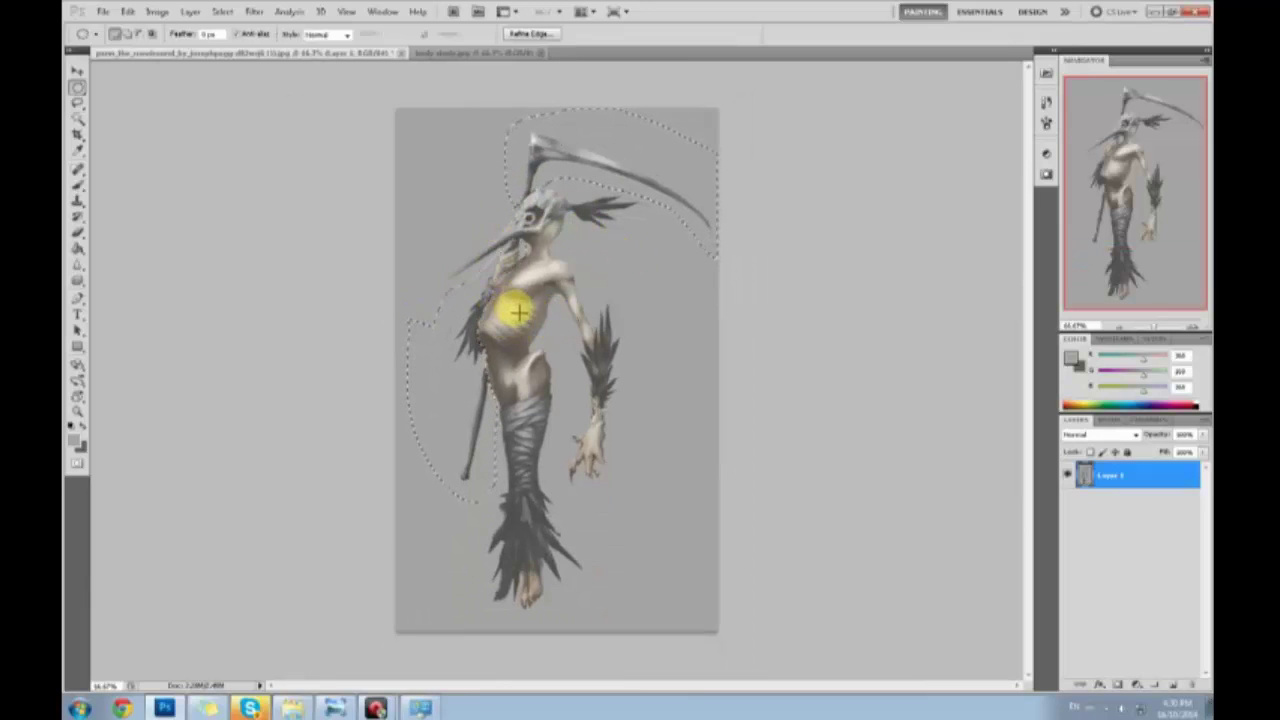
pyautogui.rightClick(515, 309)
pyautogui.click(790, 463)
pyautogui.press('b')
pyautogui.rightClick(509, 325)
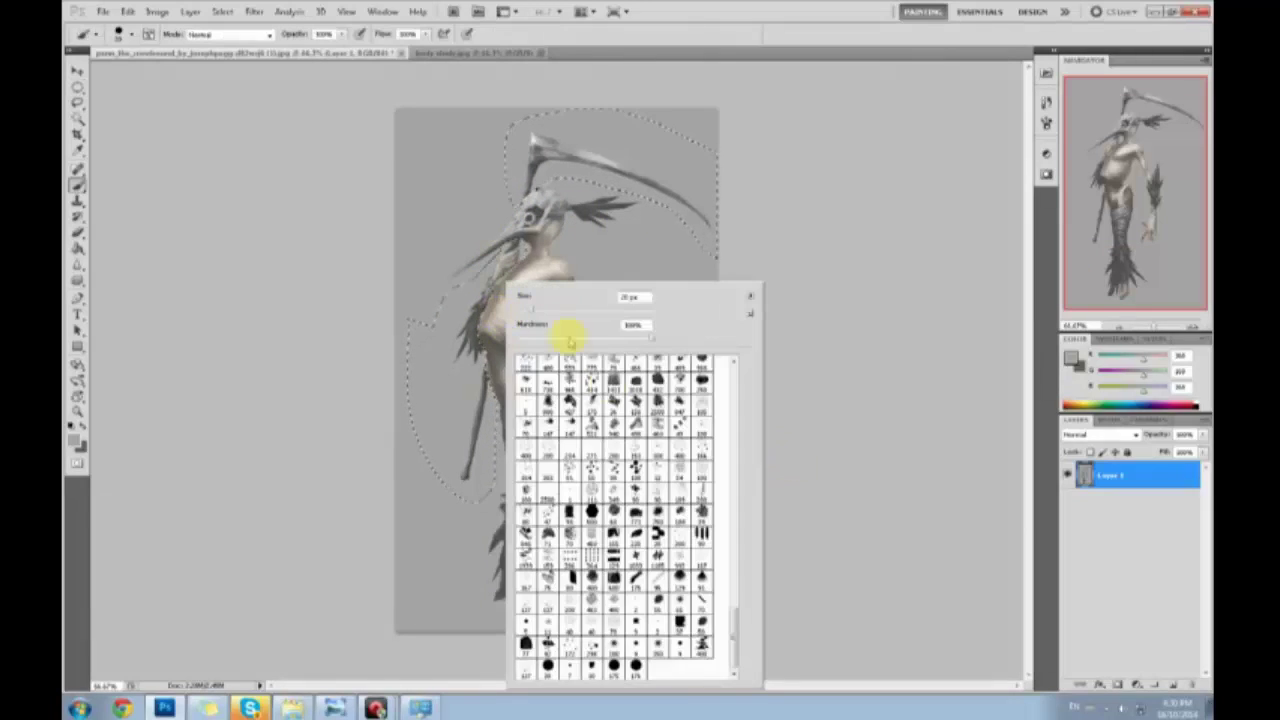
pyautogui.click(825, 484)
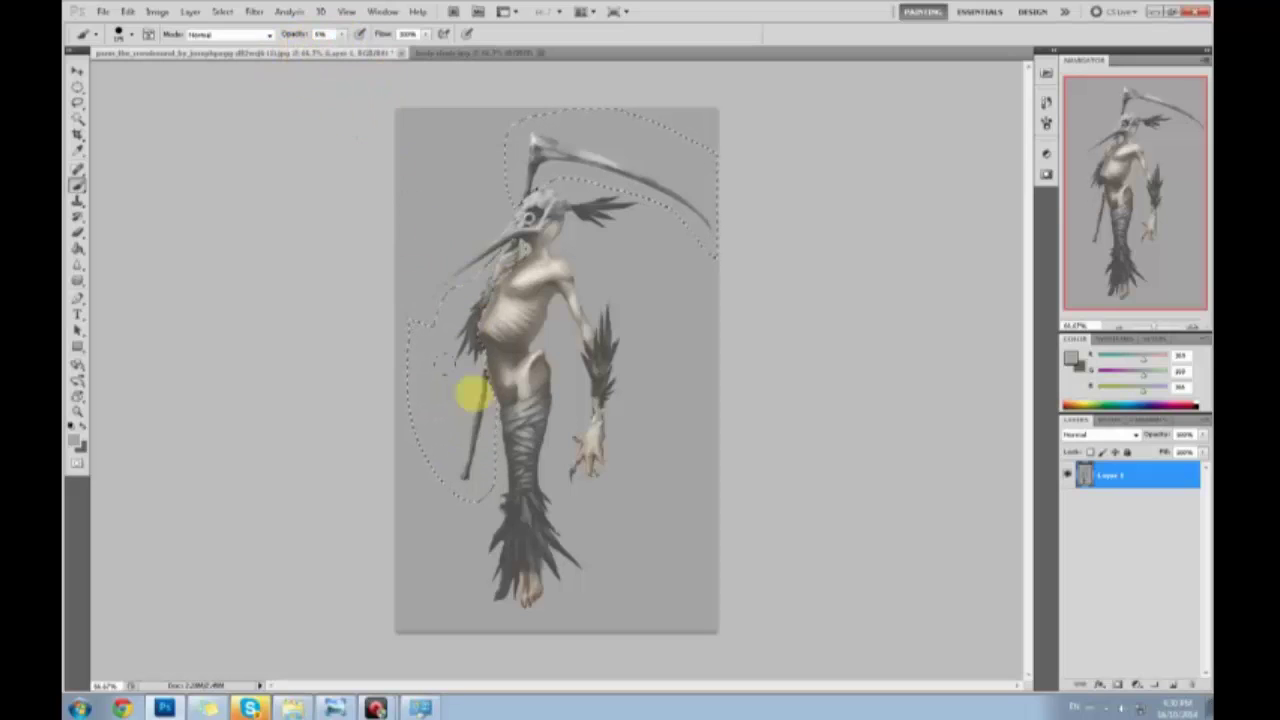
pyautogui.moveTo(342, 36); pyautogui.dragTo(347, 54)
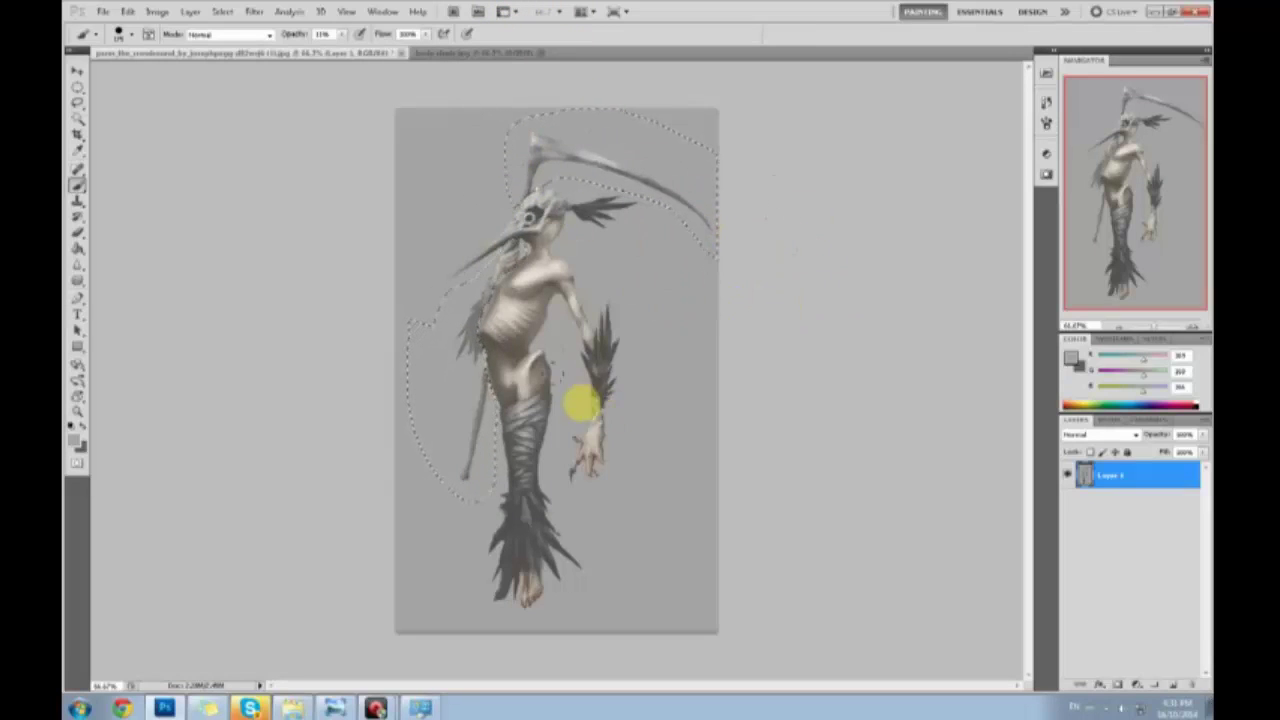
pyautogui.rightClick(583, 403)
pyautogui.click(592, 418)
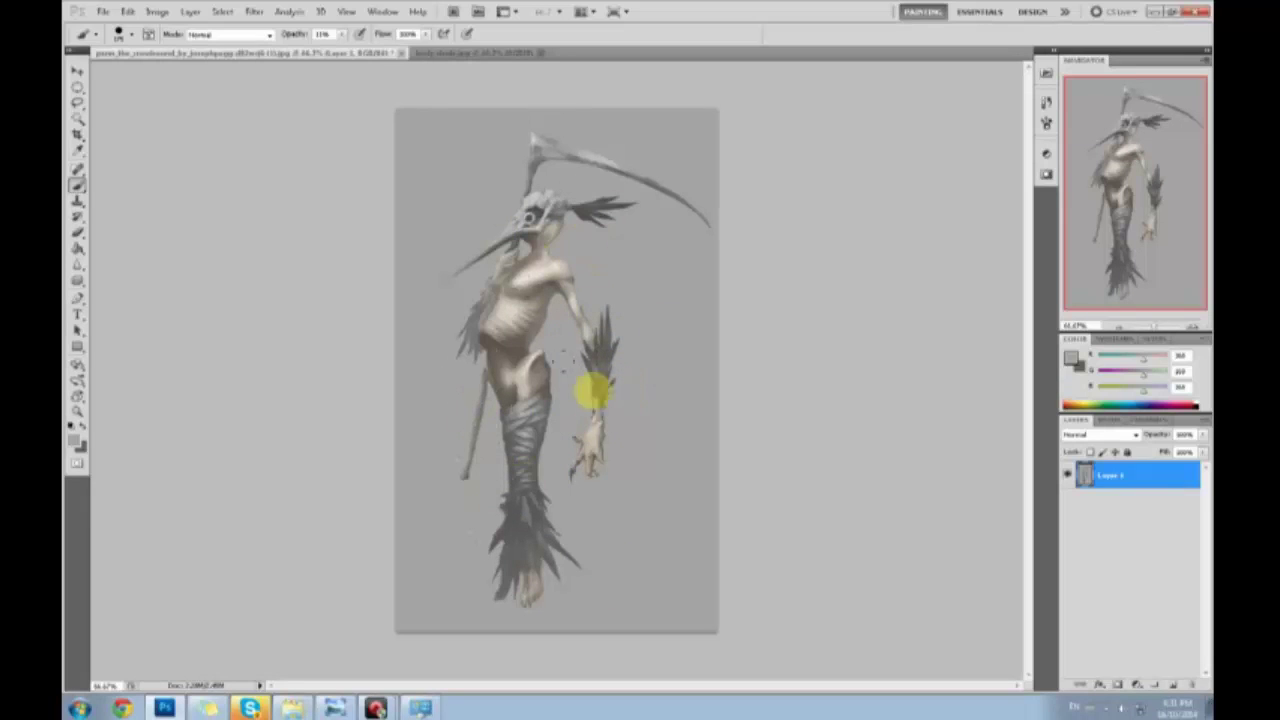
# Switch to a smaller brush preset, enlarge it slightly and set its opacity to 100%
pyautogui.press('m')
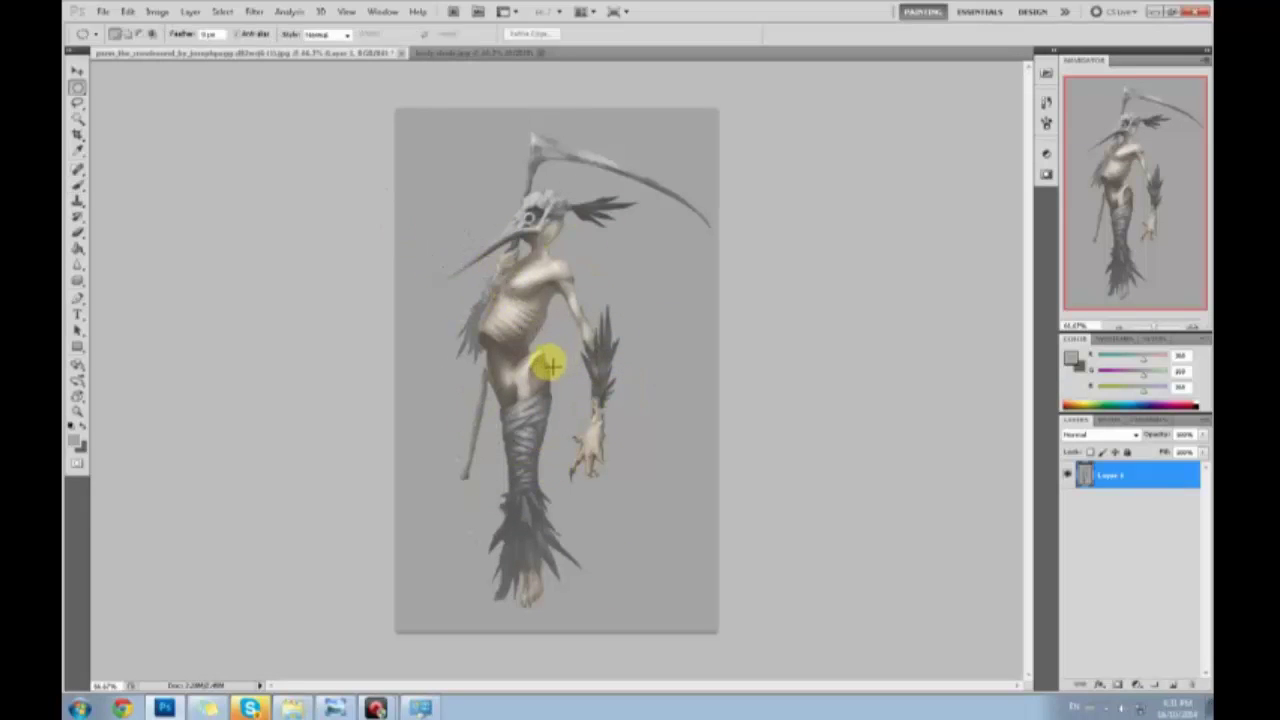
pyautogui.rightClick(551, 366)
pyautogui.press('Escape')
pyautogui.press('b')
pyautogui.rightClick(545, 300)
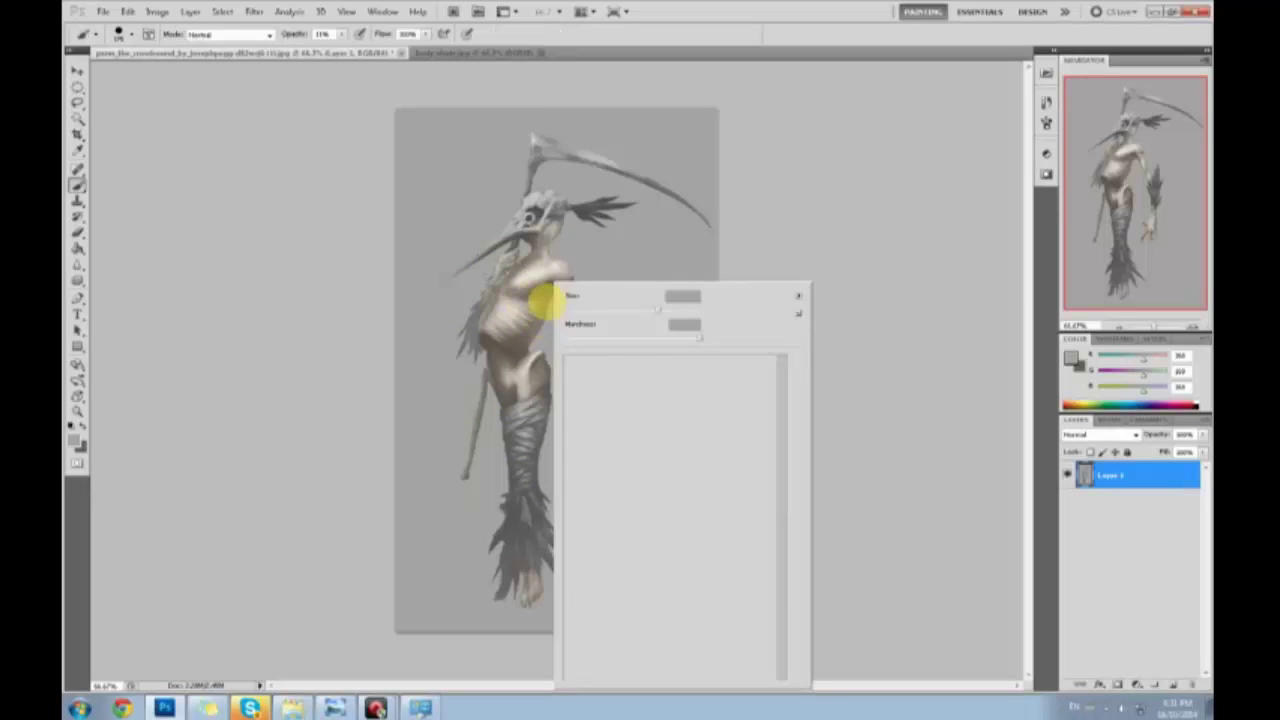
pyautogui.doubleClick(633, 579)
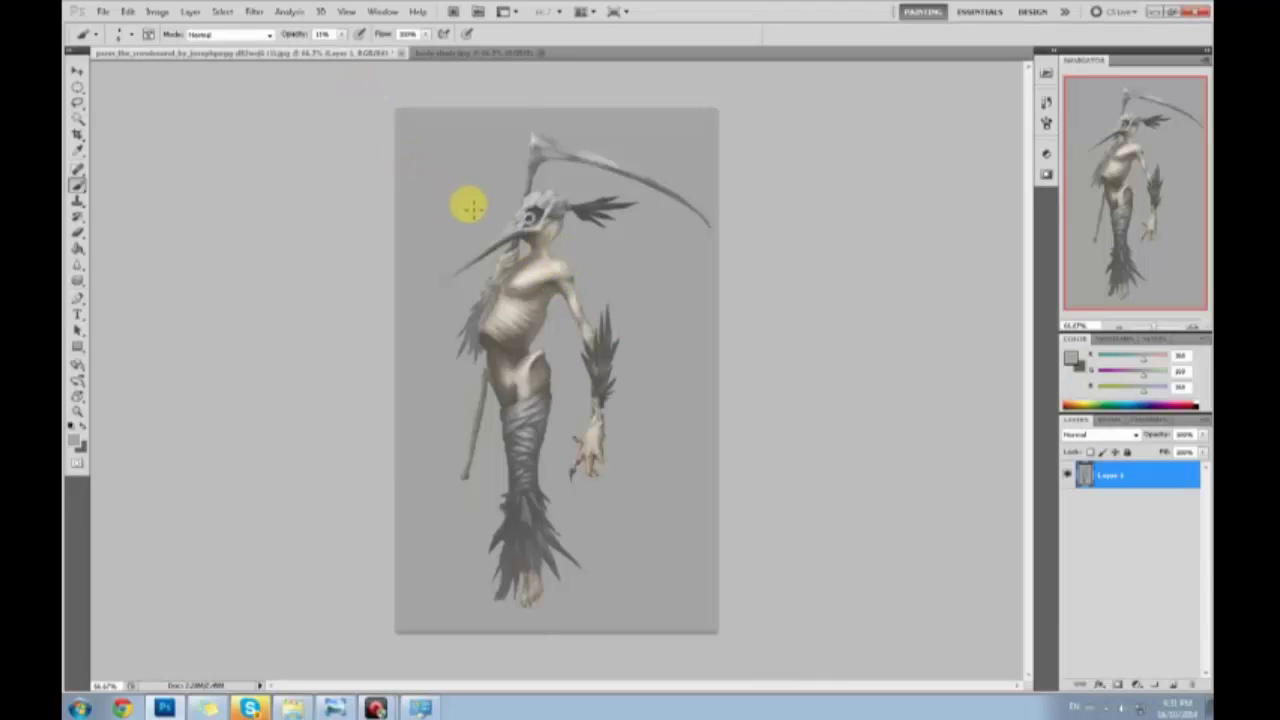
pyautogui.press(']')
pyautogui.moveTo(341, 35); pyautogui.dragTo(446, 56)
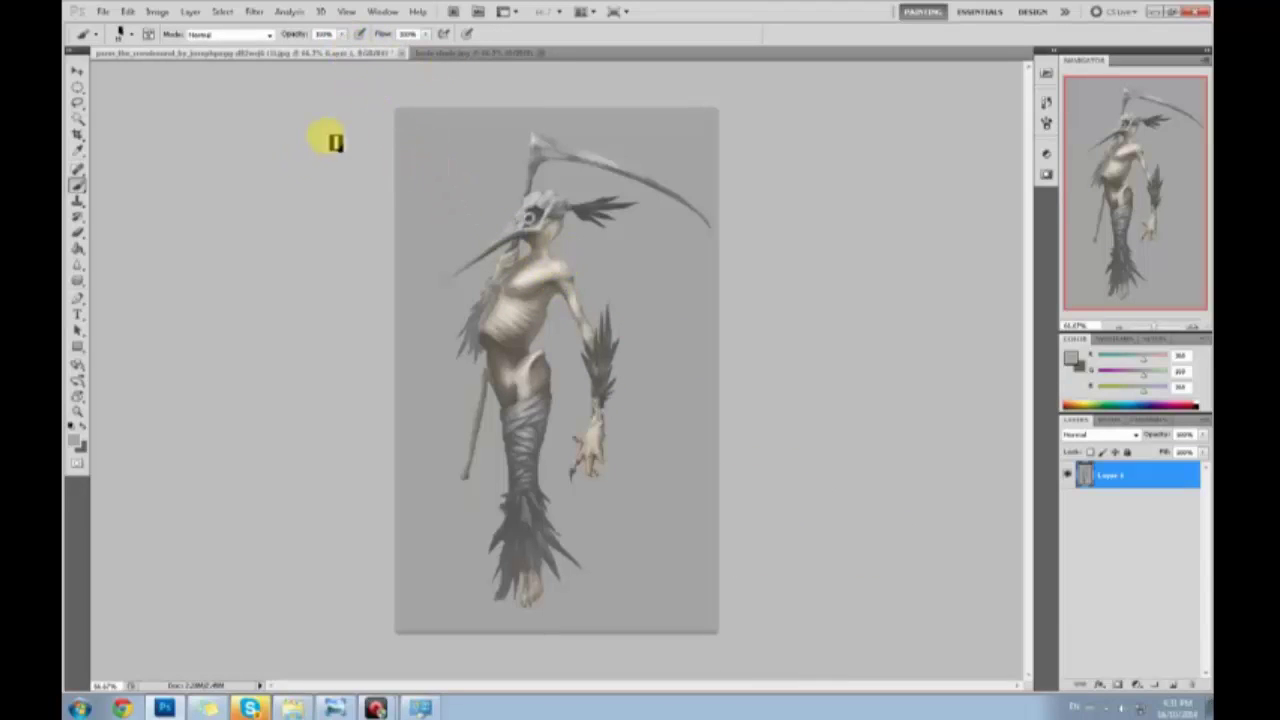
# Sample background and skin tones around the shoulder and touch up its outer edge
pyautogui.keyDown('alt'); pyautogui.click(574, 288); pyautogui.keyUp('alt')
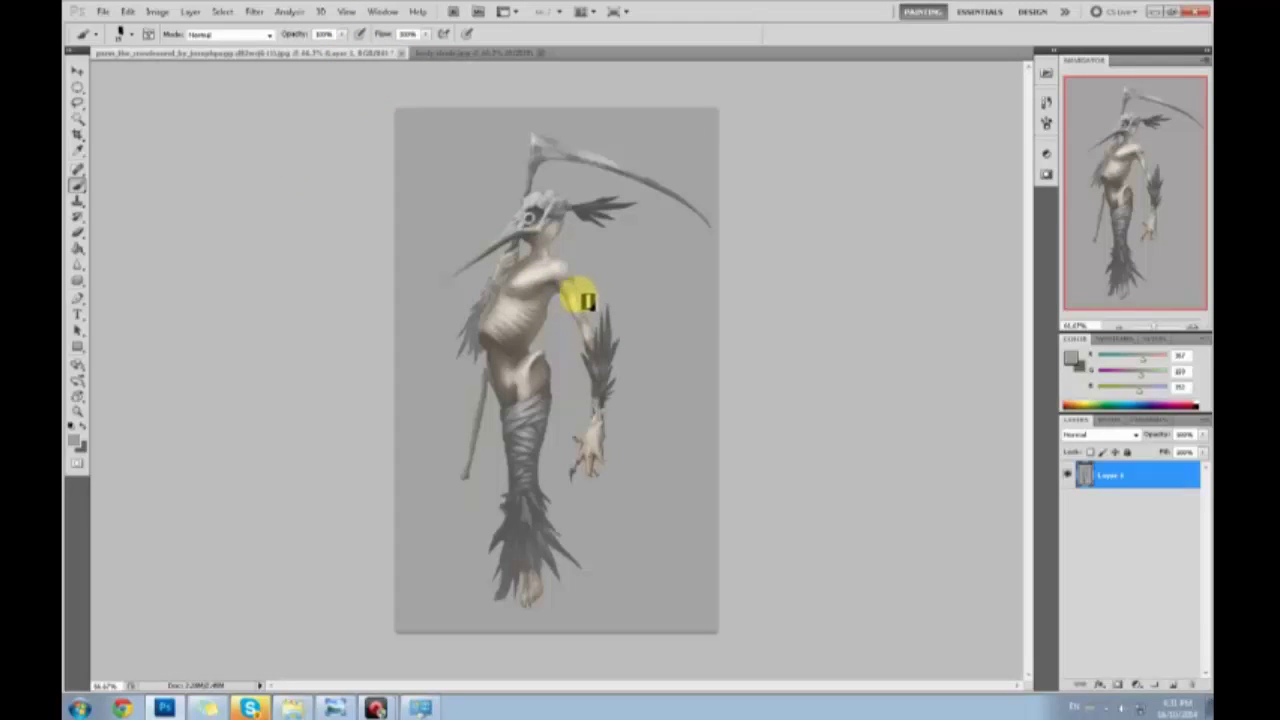
pyautogui.keyDown('alt'); pyautogui.click(584, 288); pyautogui.keyUp('alt')
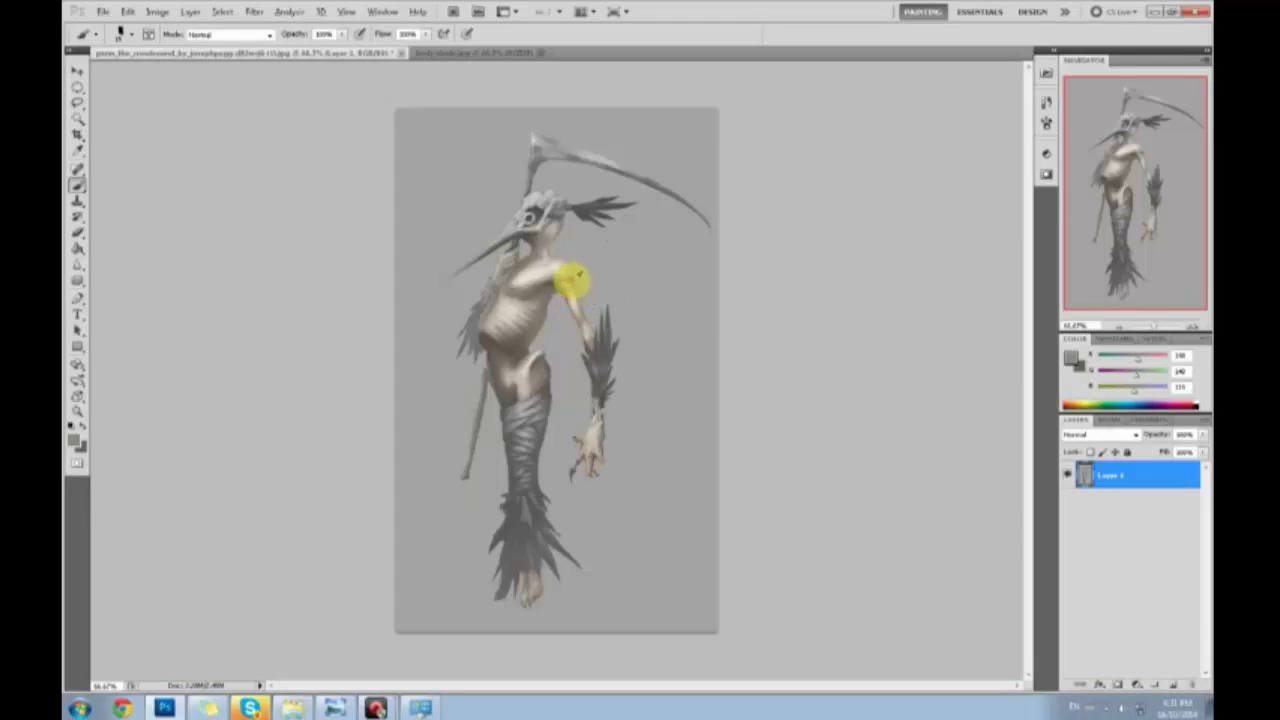
pyautogui.keyDown('alt'); pyautogui.click(573, 281); pyautogui.keyUp('alt')
pyautogui.keyDown('alt'); pyautogui.click(580, 282); pyautogui.keyUp('alt')
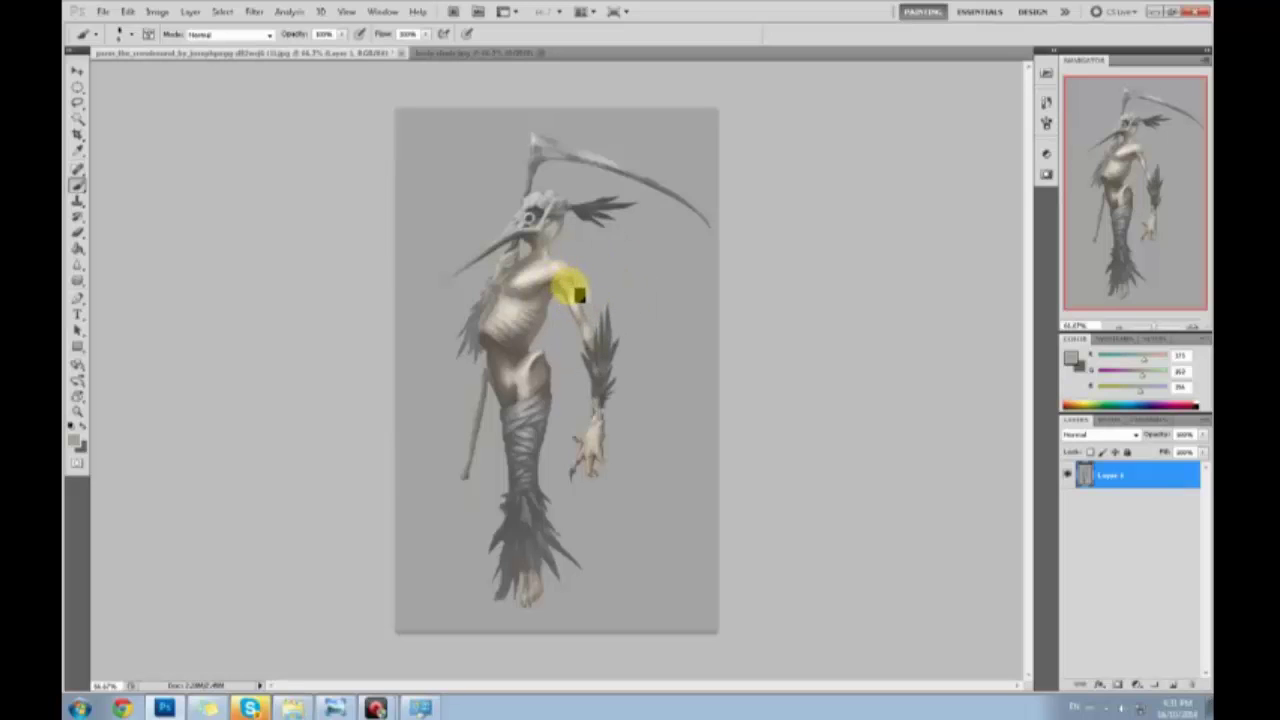
# Lower the brush opacity to about 60% and blend sampled light and dark tones where the shoulder meets the upper arm
pyautogui.click(342, 34)
pyautogui.moveTo(342, 47); pyautogui.dragTo(316, 47)
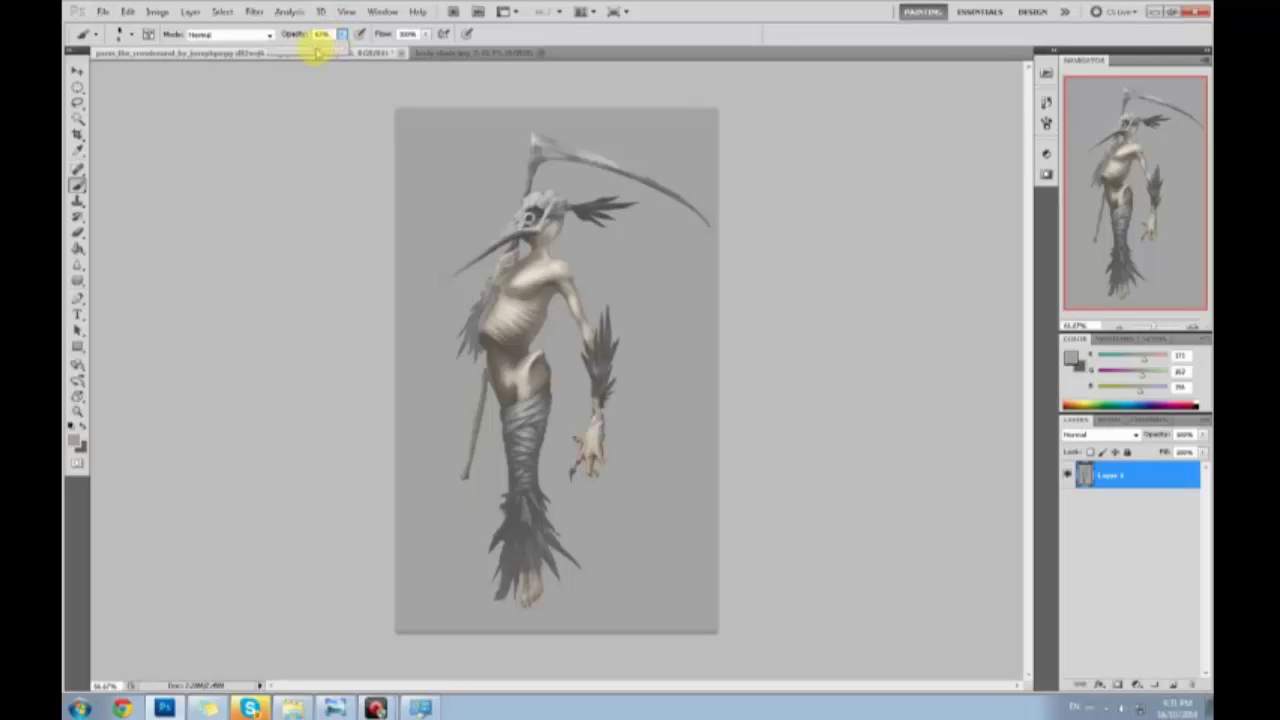
pyautogui.click(568, 291)
pyautogui.keyDown('alt'); pyautogui.click(577, 290); pyautogui.keyUp('alt')
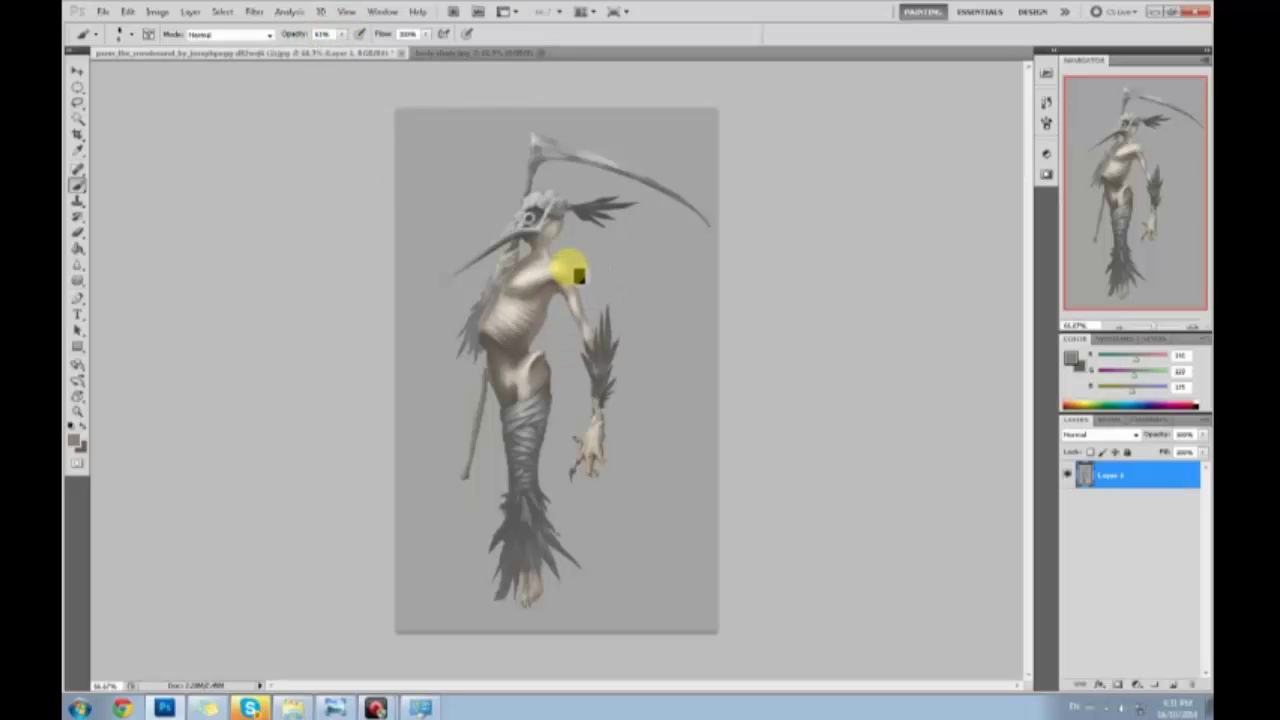
pyautogui.keyDown('alt'); pyautogui.click(579, 287); pyautogui.keyUp('alt')
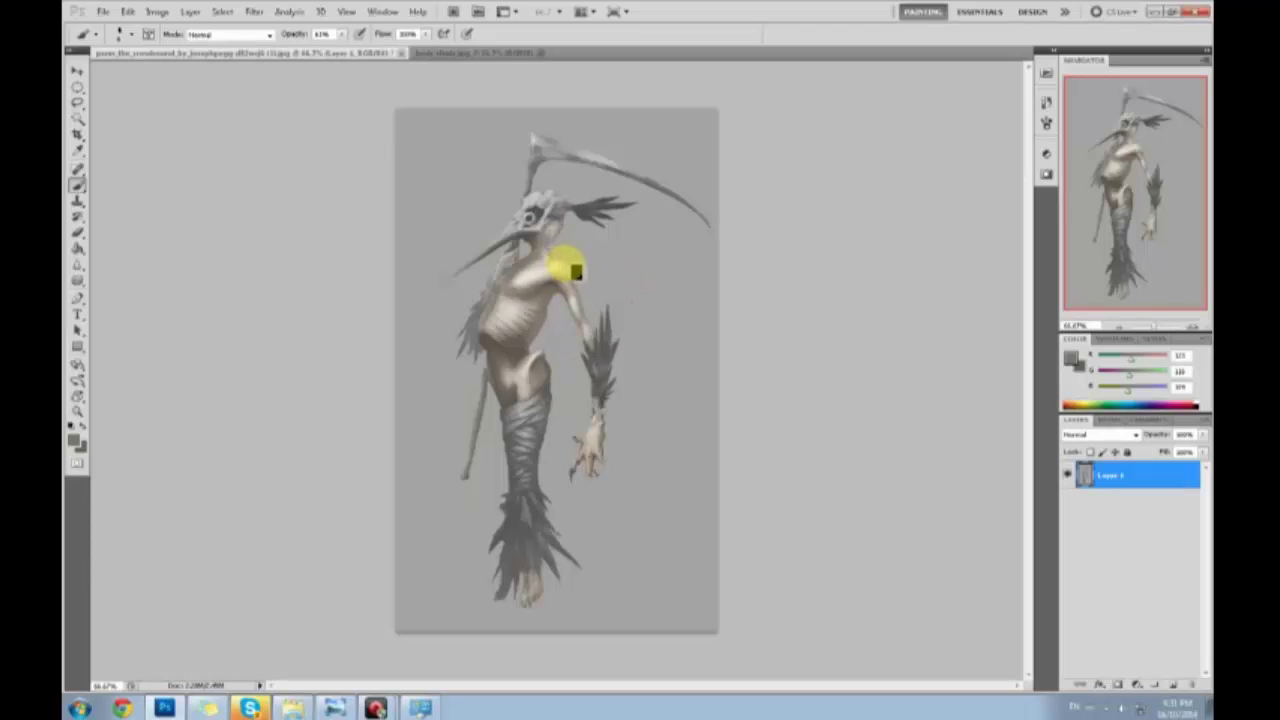
pyautogui.keyDown('alt'); pyautogui.click(586, 299); pyautogui.keyUp('alt')
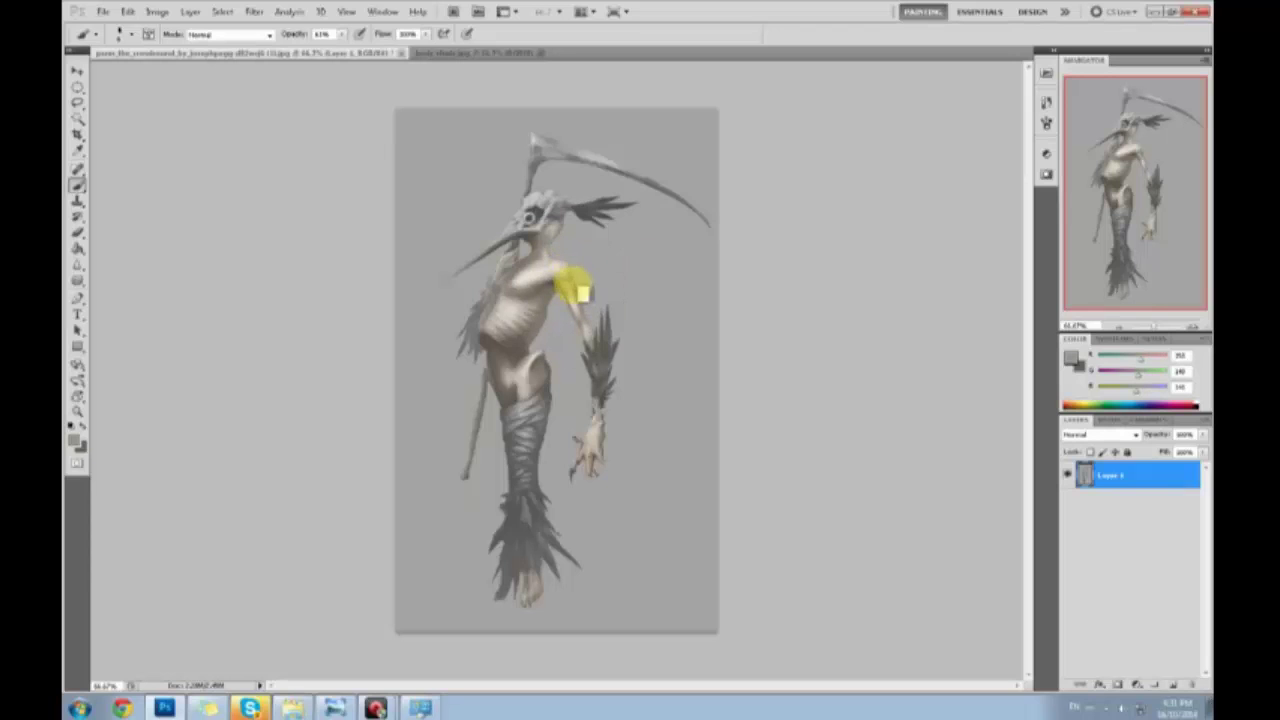
pyautogui.keyDown('alt'); pyautogui.click(578, 292); pyautogui.keyUp('alt')
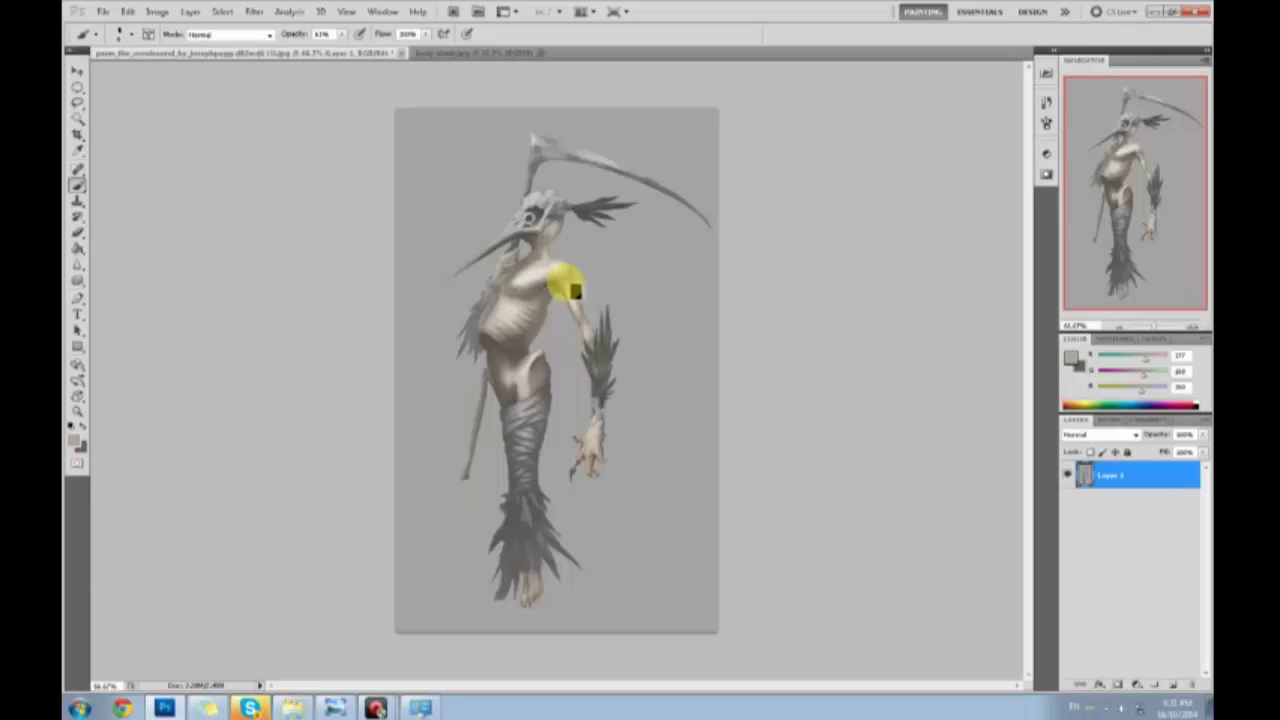
# Raise the brush opacity and choose a different brush preset for blending the shoulder
pyautogui.press('m')
pyautogui.rightClick(554, 298)
pyautogui.click(776, 296)
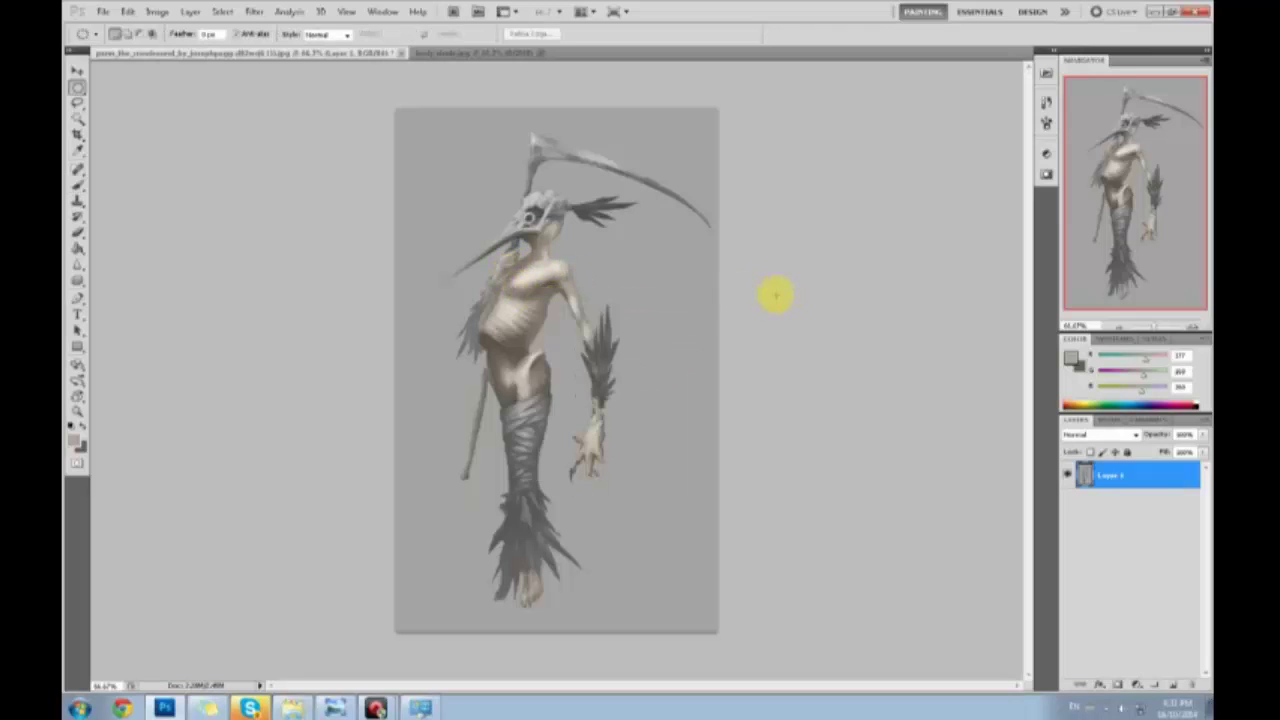
pyautogui.press('b')
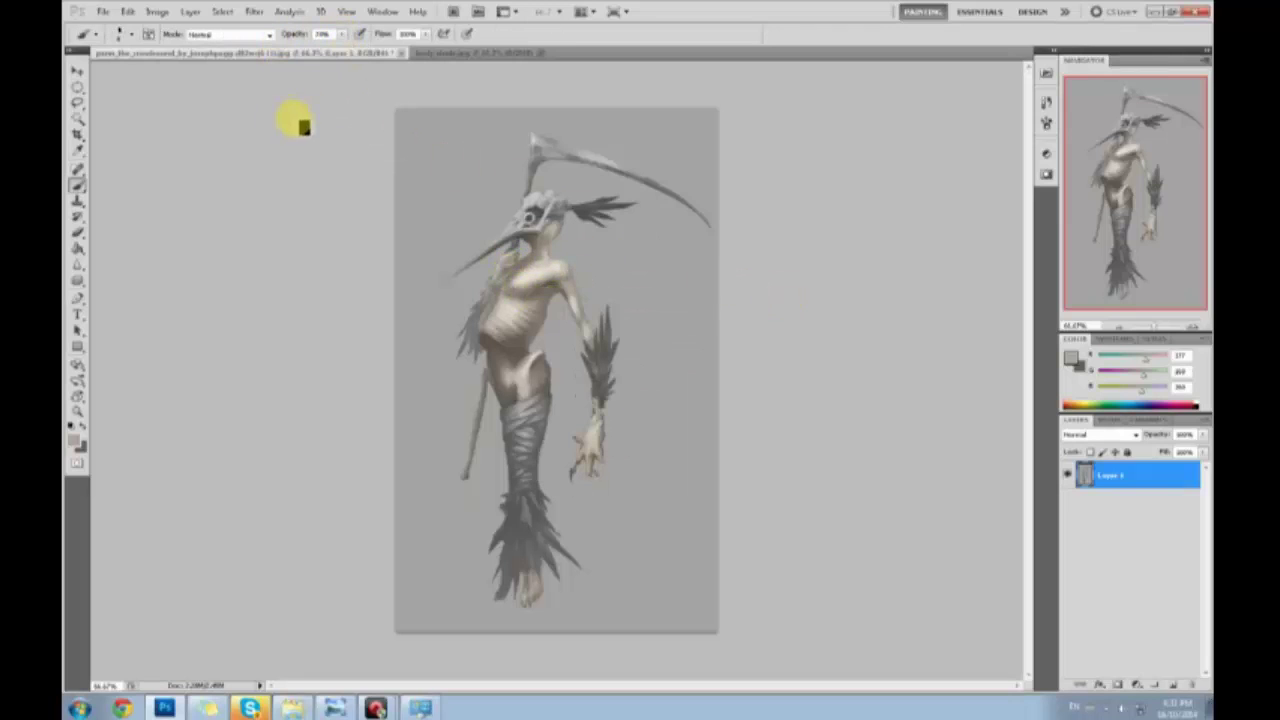
pyautogui.rightClick(500, 262)
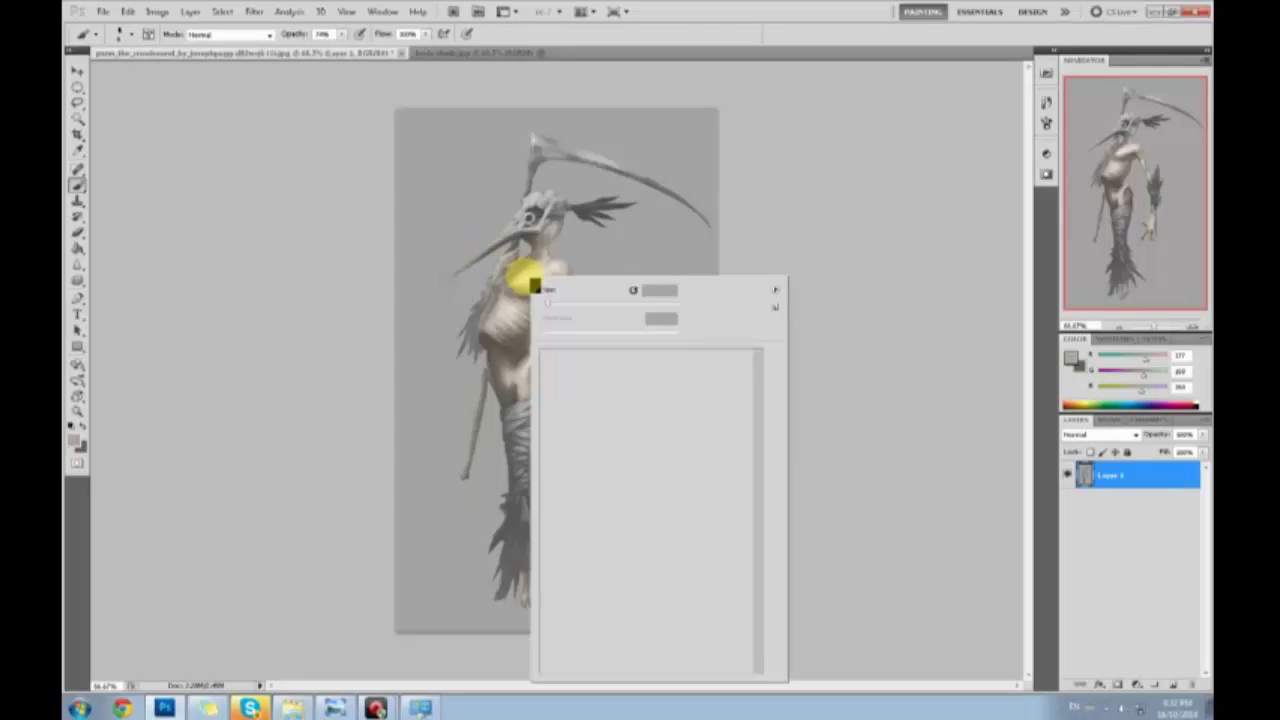
pyautogui.click(814, 580)
# Reduce the brush opacity and blend sampled shadow, skin and background tones along the upper arm just below the shoulder
pyautogui.keyDown('alt'); pyautogui.click(564, 277); pyautogui.keyUp('alt')
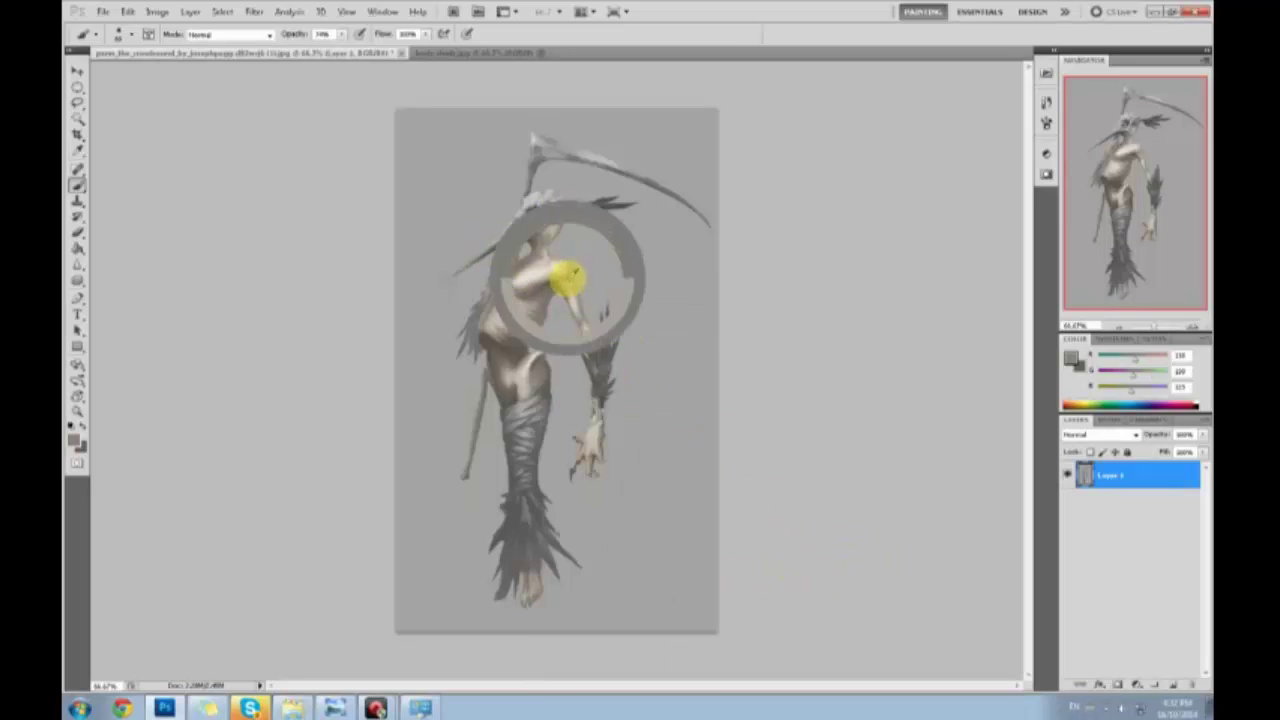
pyautogui.moveTo(344, 37); pyautogui.dragTo(324, 47)
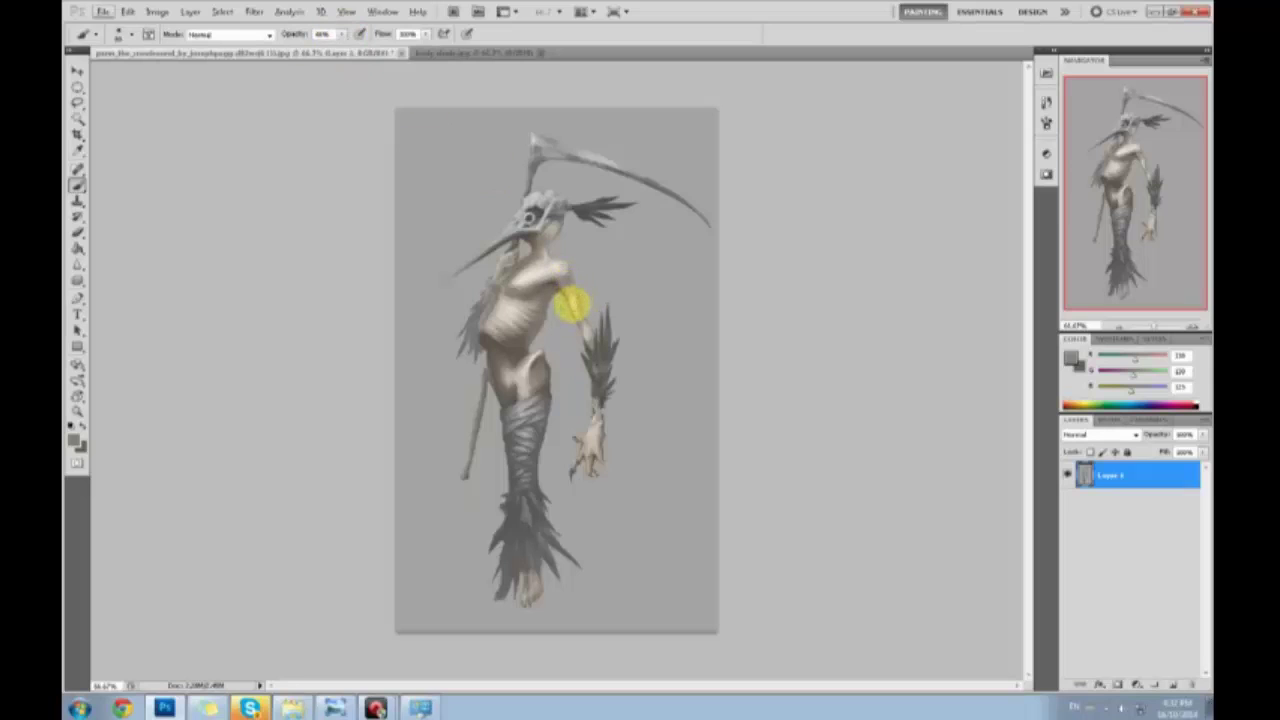
pyautogui.keyDown('alt'); pyautogui.click(573, 303); pyautogui.keyUp('alt')
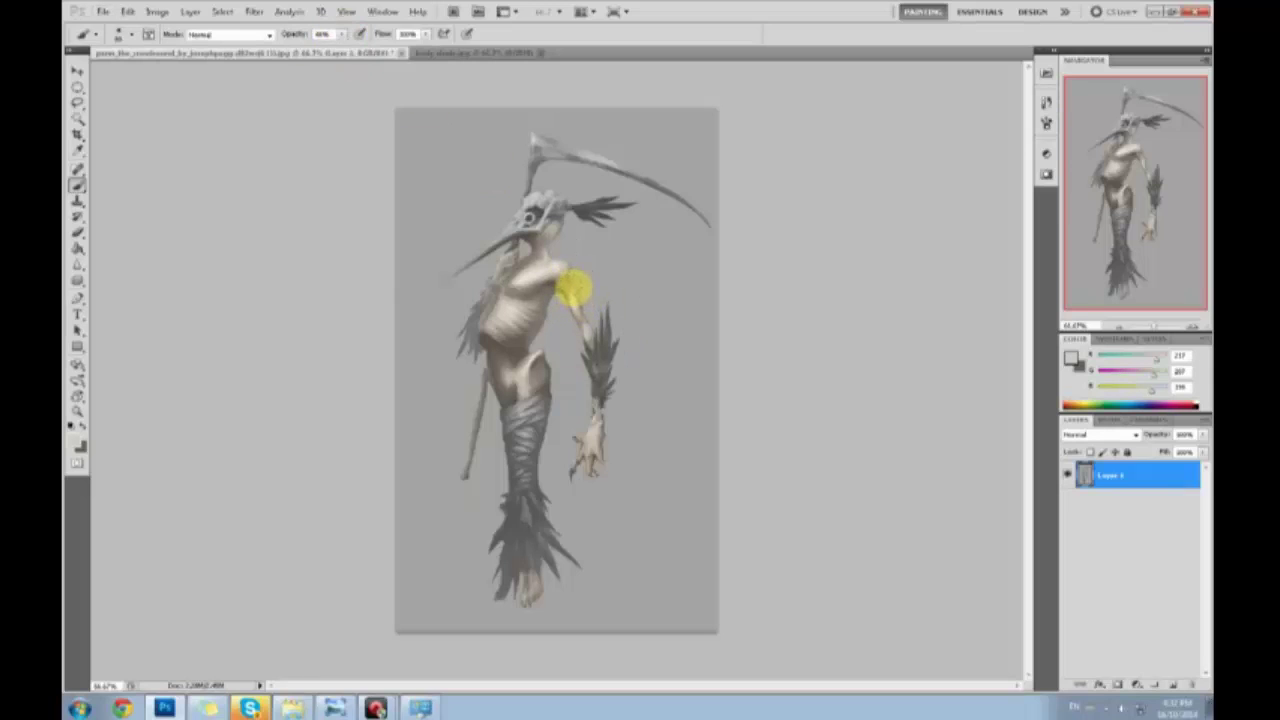
pyautogui.keyDown('alt'); pyautogui.click(577, 288); pyautogui.keyUp('alt')
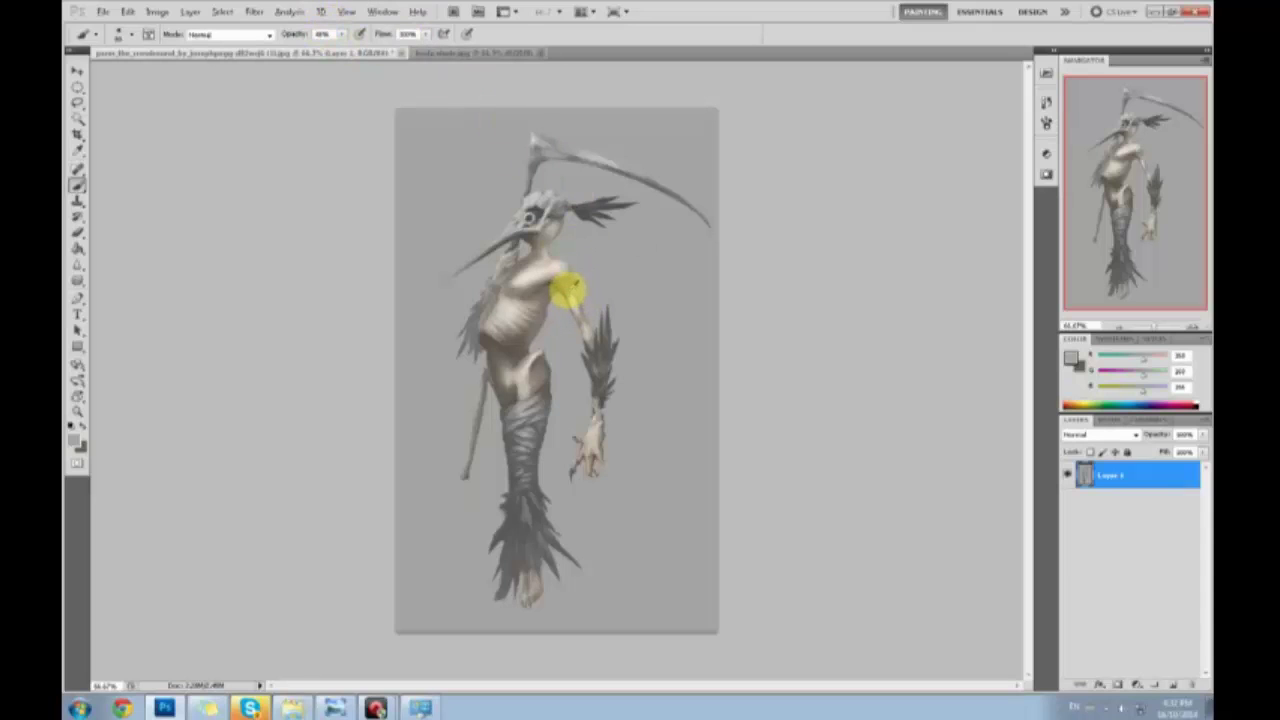
pyautogui.keyDown('alt'); pyautogui.click(573, 292); pyautogui.keyUp('alt')
# Set the brush to 100% opacity and clean the upper arm's contour above the feathers with sampled skin and background tones
pyautogui.moveTo(342, 34)
pyautogui.mouseDown()
pyautogui.moveTo(348, 49)
pyautogui.moveTo(384, 54)
pyautogui.mouseUp()
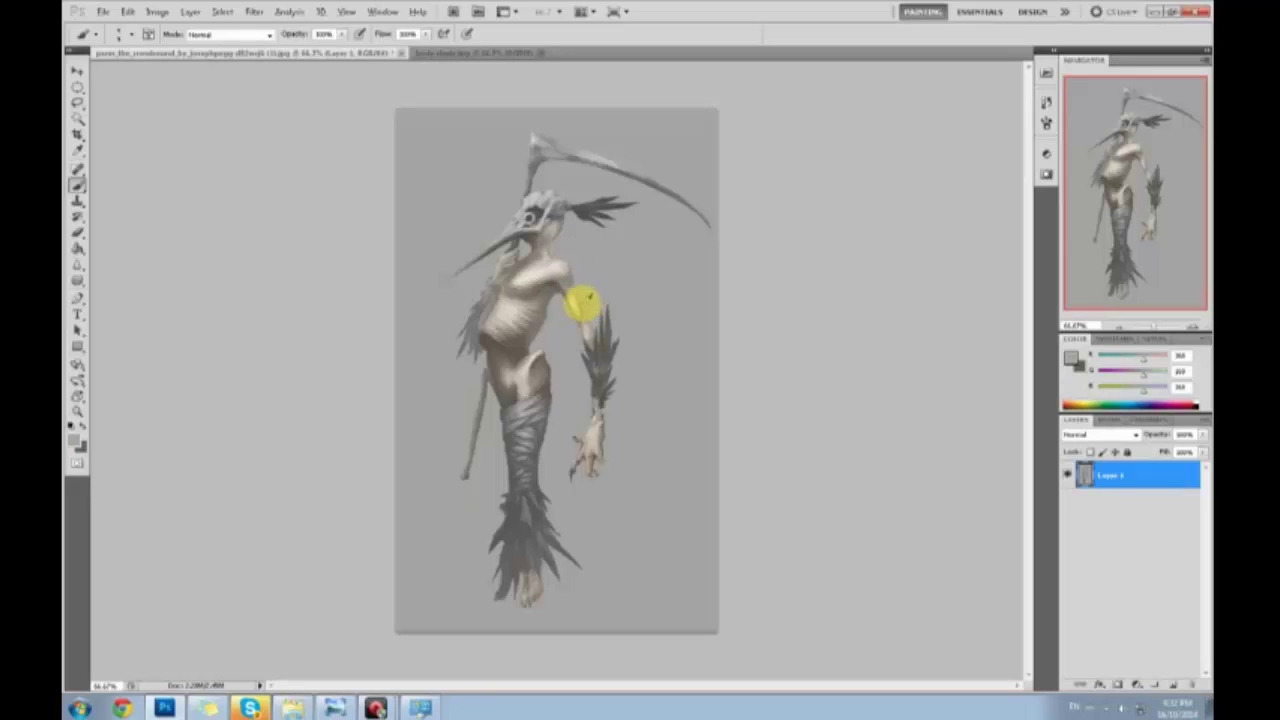
pyautogui.keyDown('alt'); pyautogui.click(582, 304); pyautogui.keyUp('alt')
pyautogui.keyDown('alt'); pyautogui.click(590, 317); pyautogui.keyUp('alt')
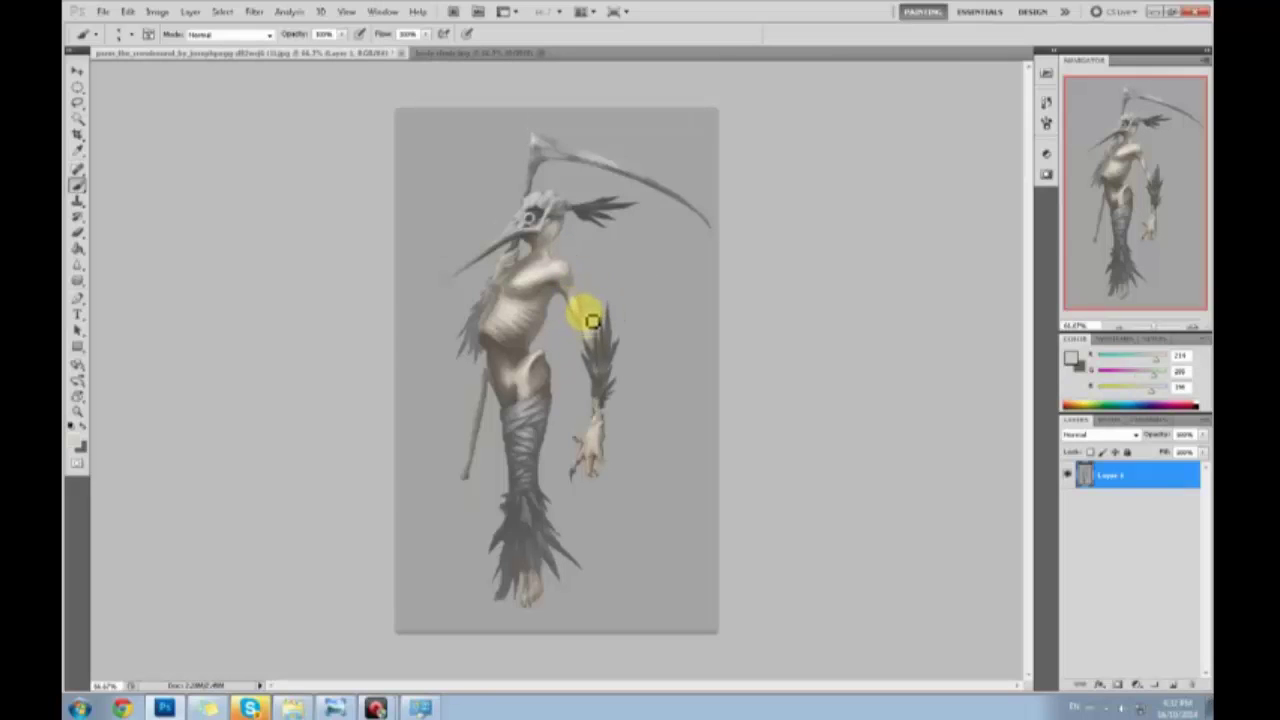
pyautogui.keyDown('alt'); pyautogui.click(593, 319); pyautogui.keyUp('alt')
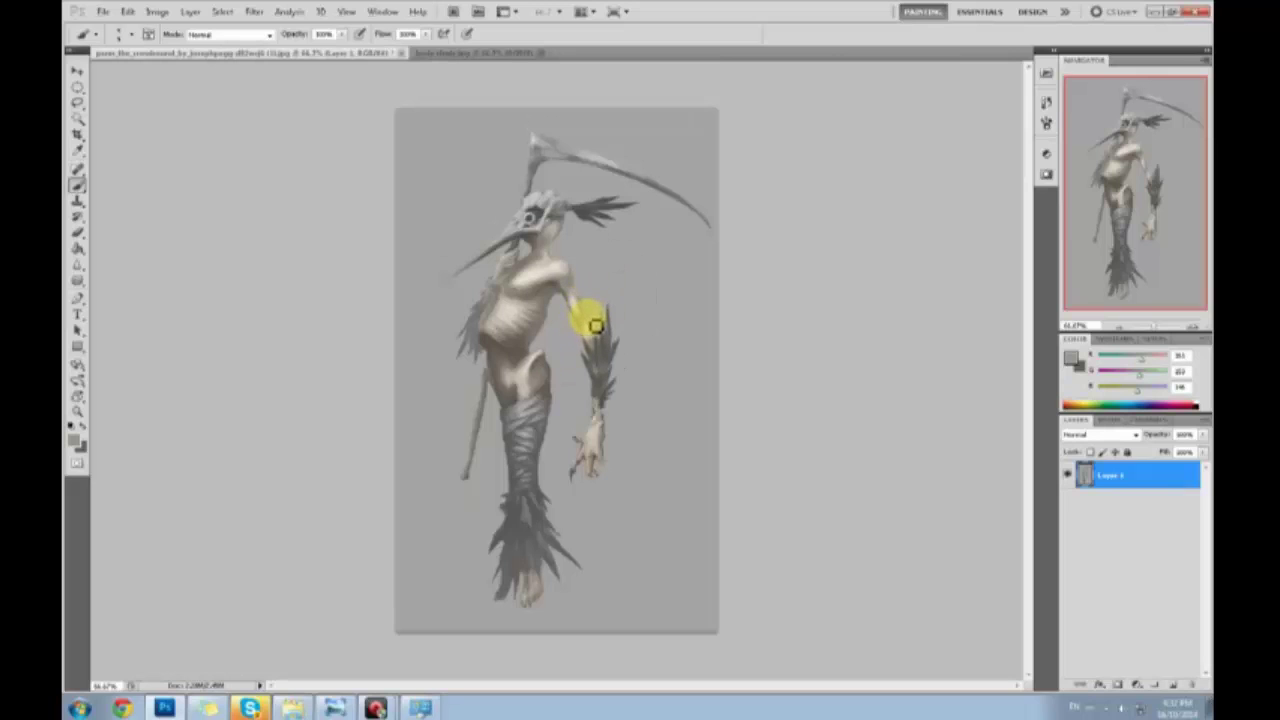
pyautogui.click(342, 35)
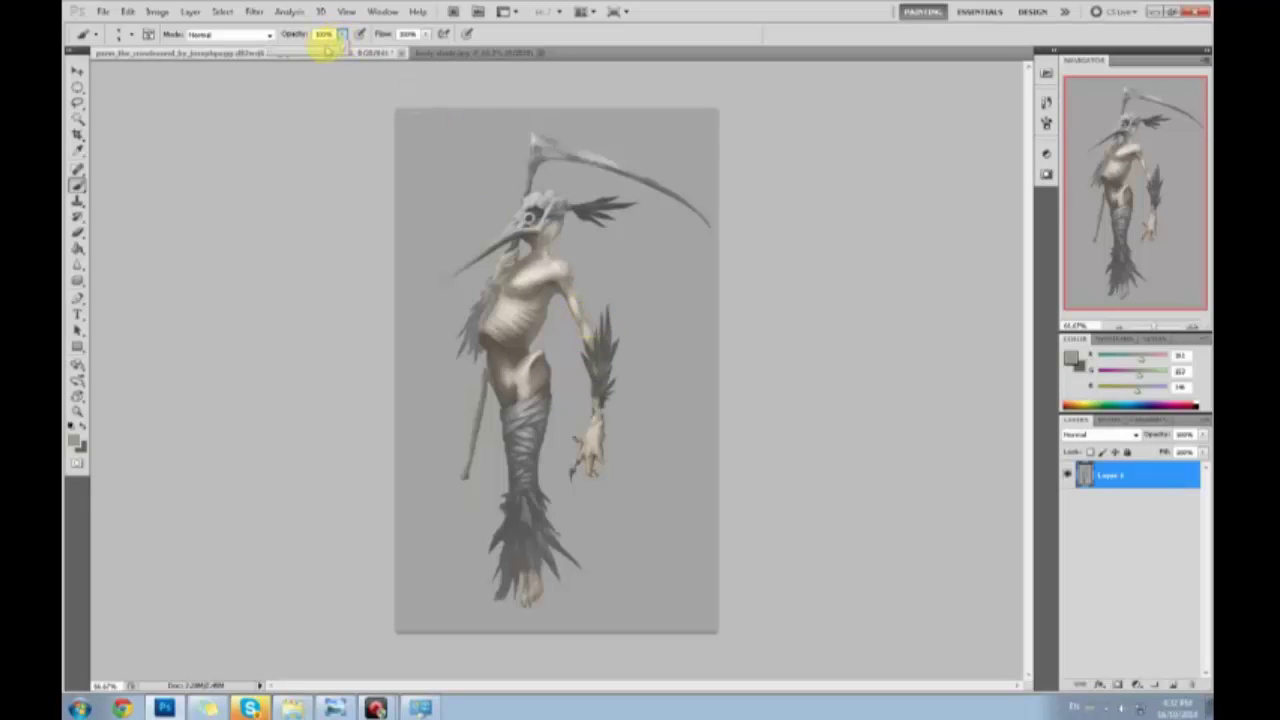
pyautogui.click(314, 48)
pyautogui.keyDown('alt'); pyautogui.click(583, 311); pyautogui.keyUp('alt')
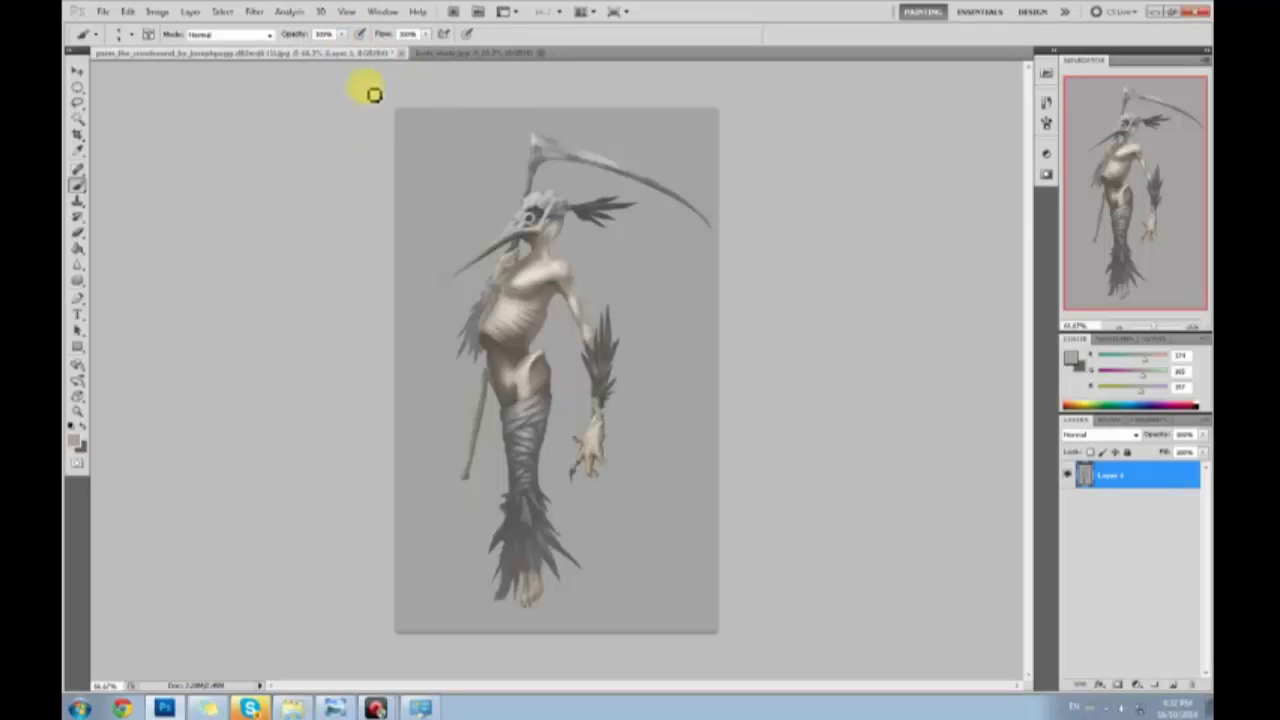
pyautogui.keyDown('alt'); pyautogui.click(590, 310); pyautogui.keyUp('alt')
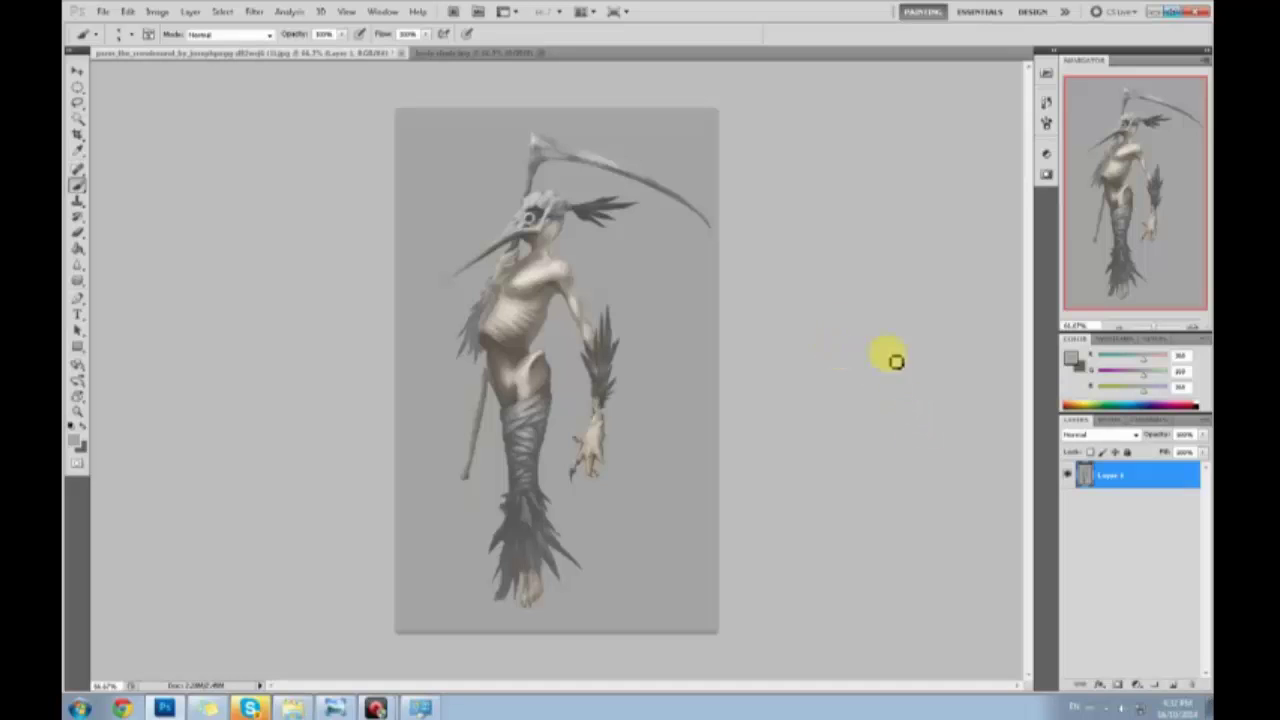
# Enlarge the brush and shade the waist and hip with dark tones sampled from beneath the belly and around the chest
pyautogui.keyDown('alt'); pyautogui.click(510, 358); pyautogui.keyUp('alt')
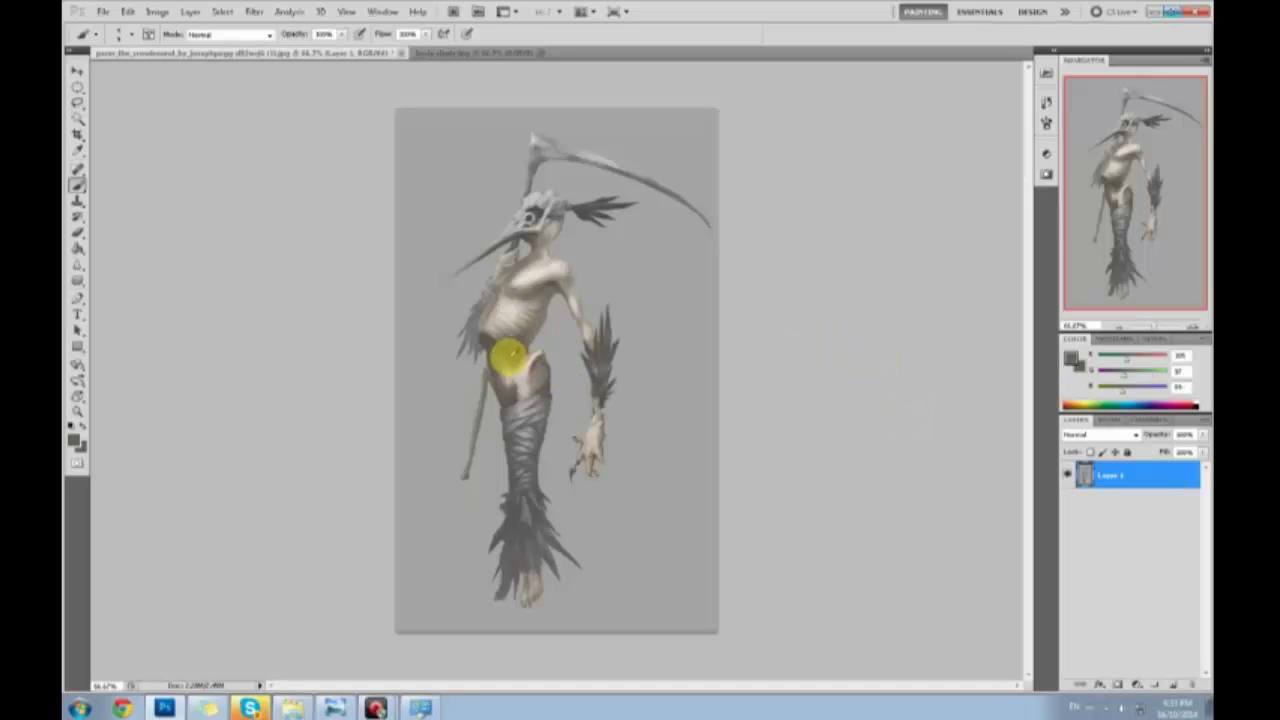
pyautogui.keyDown('alt'); pyautogui.click(513, 350); pyautogui.keyUp('alt')
pyautogui.press(']')
pyautogui.press(']')
pyautogui.press(']')
pyautogui.press(']')
pyautogui.press(']')
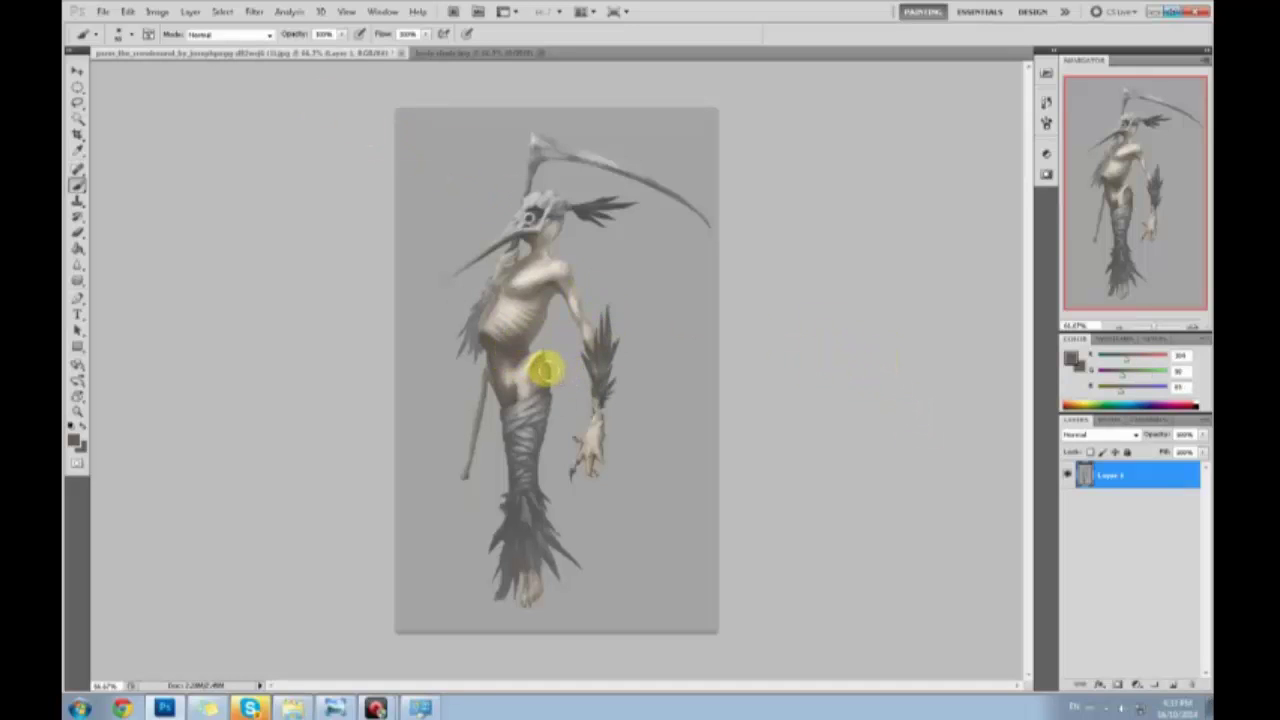
pyautogui.press(']')
pyautogui.press(']')
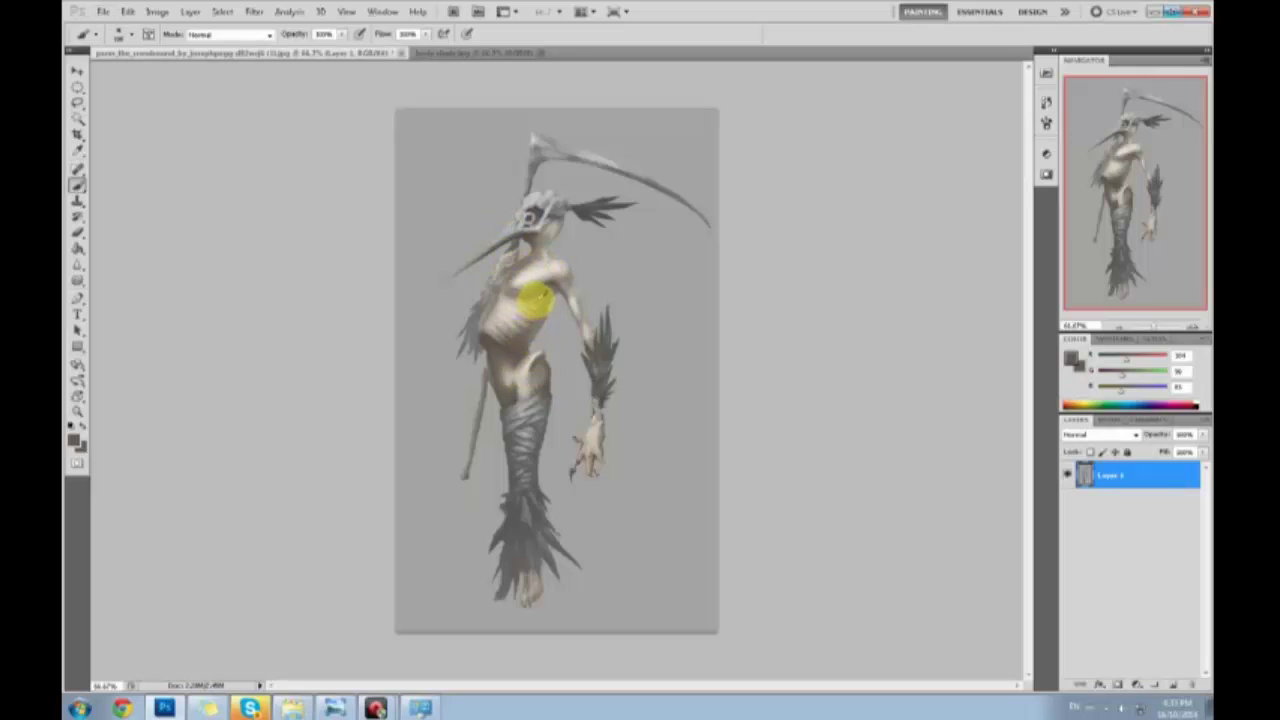
pyautogui.keyDown('alt'); pyautogui.click(527, 272); pyautogui.keyUp('alt')
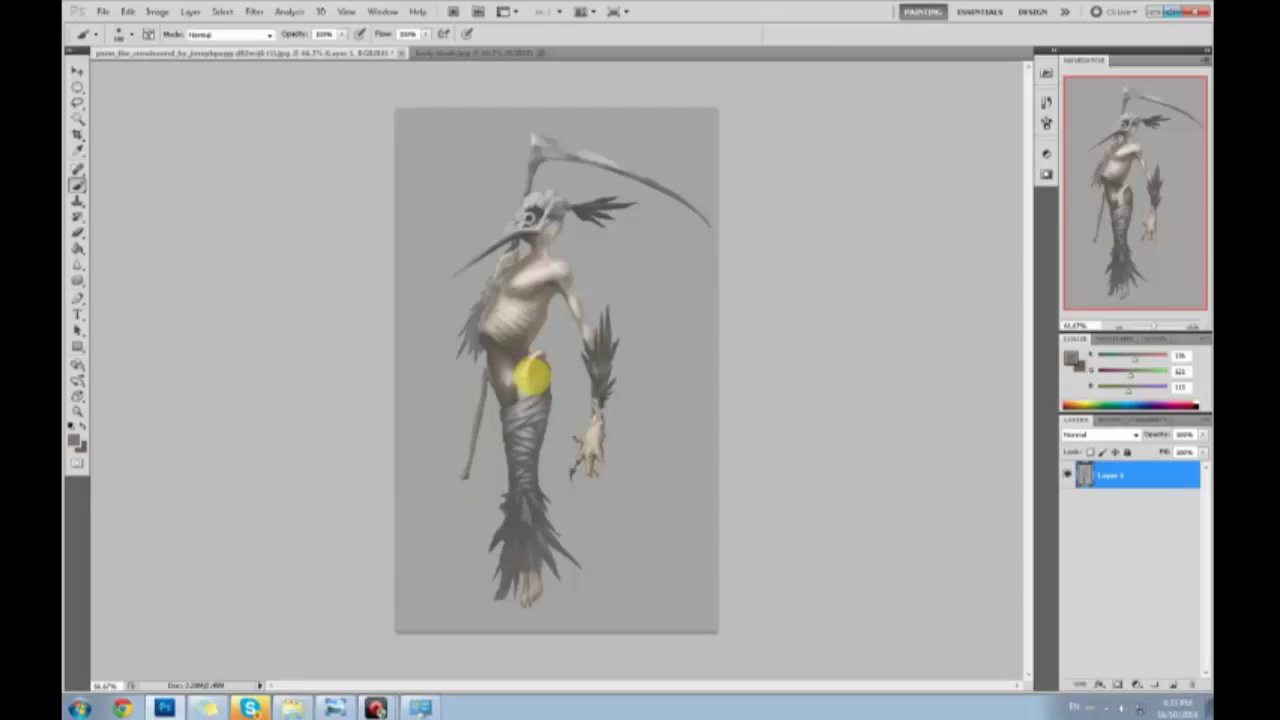
pyautogui.keyDown('alt'); pyautogui.click(531, 363); pyautogui.keyUp('alt')
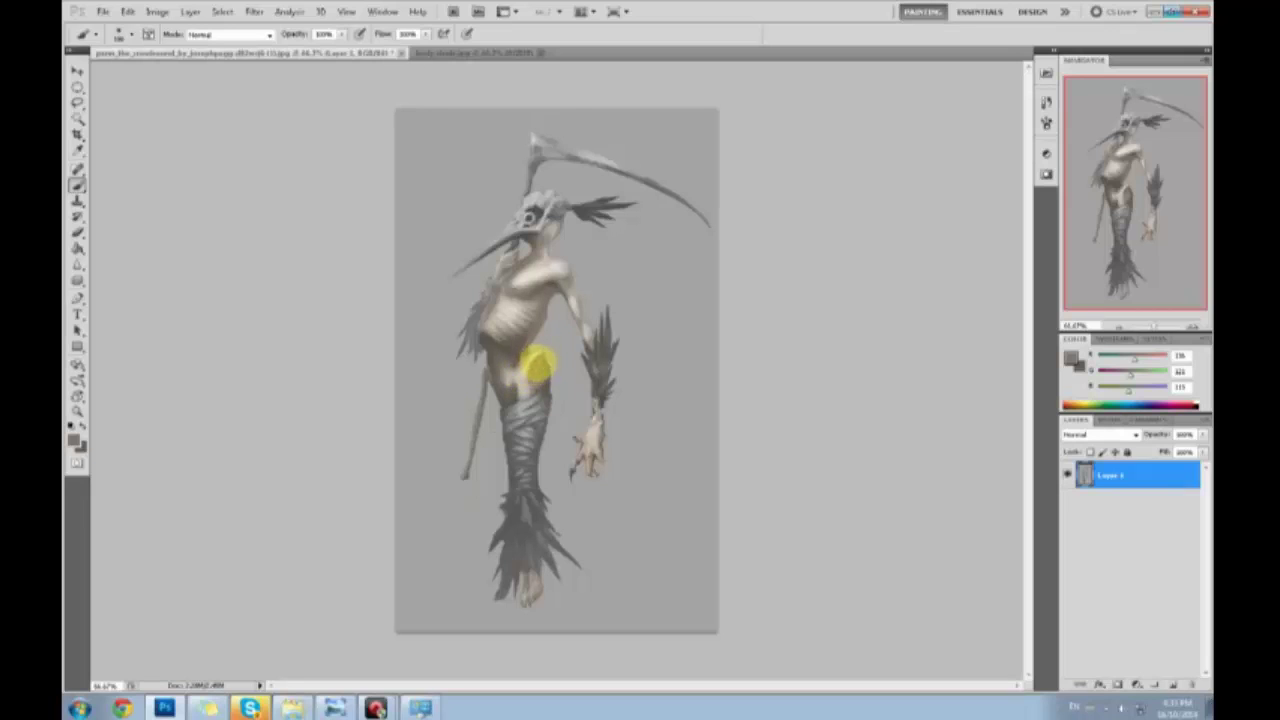
# Reduce the brush opacity to about 60% and blend the hip with sampled skin and shadow tones
pyautogui.moveTo(343, 34); pyautogui.dragTo(309, 47)
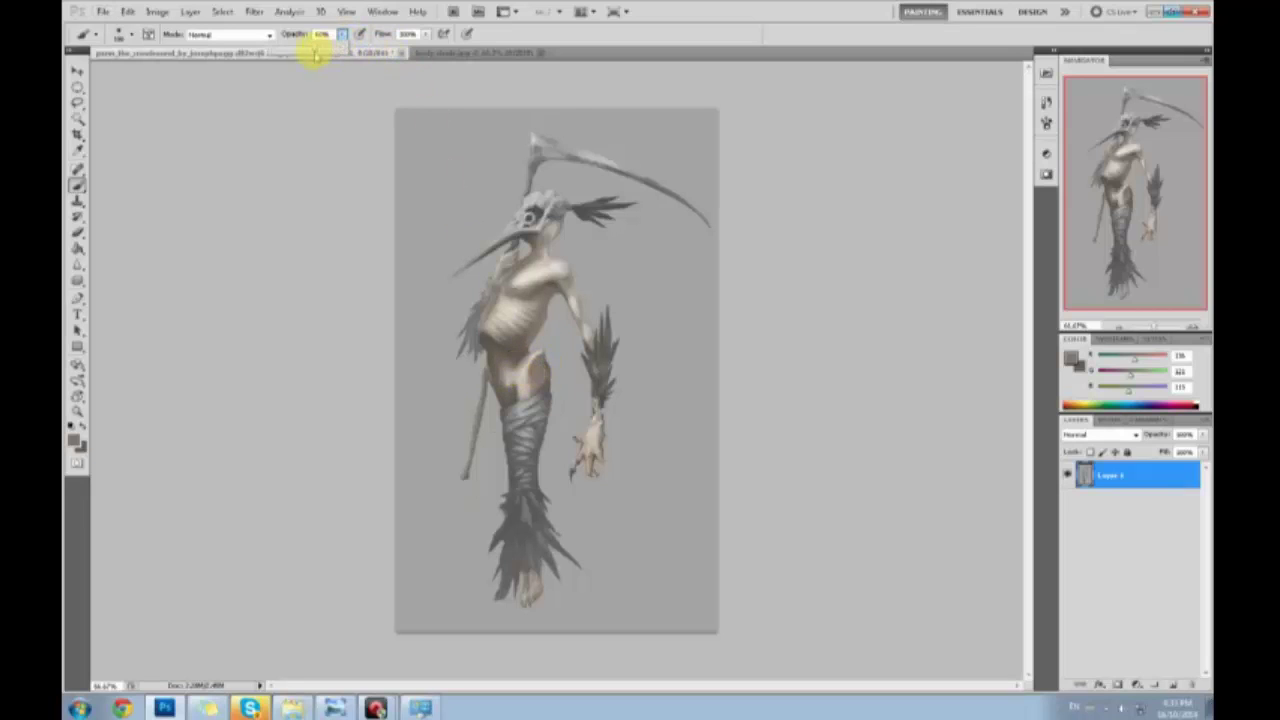
pyautogui.keyDown('alt'); pyautogui.click(530, 353); pyautogui.keyUp('alt')
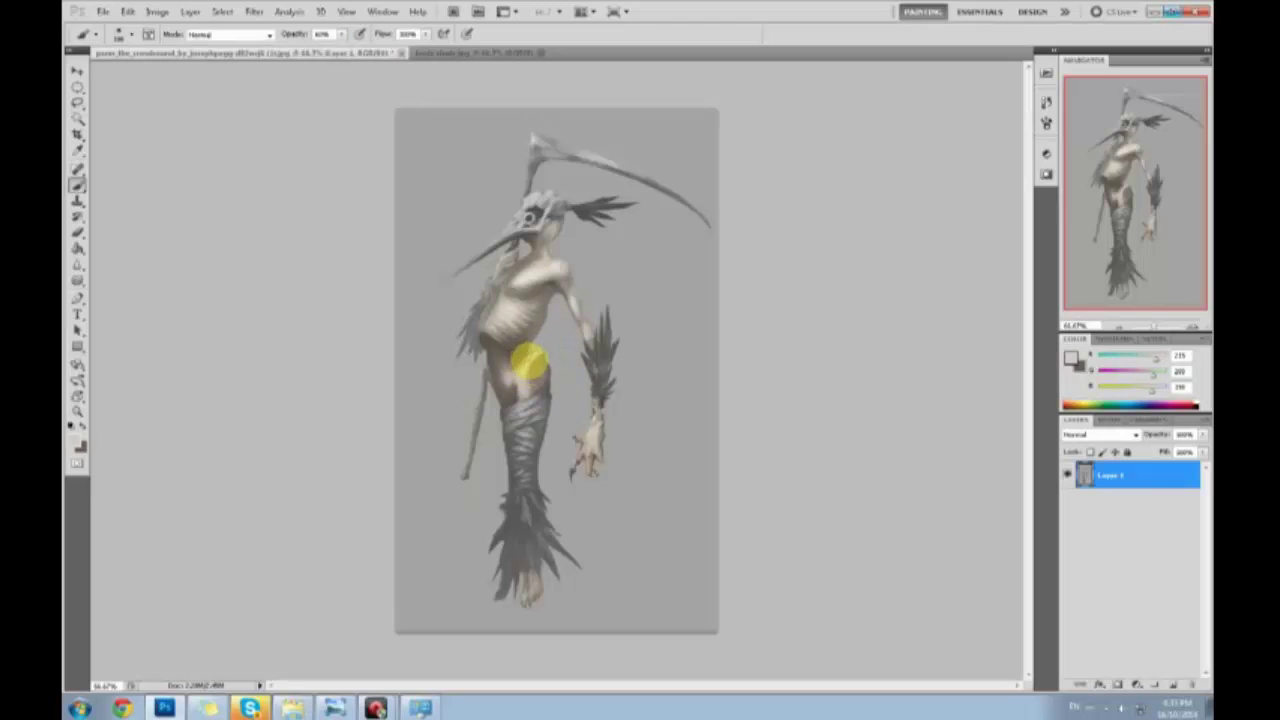
pyautogui.keyDown('alt'); pyautogui.click(537, 365); pyautogui.keyUp('alt')
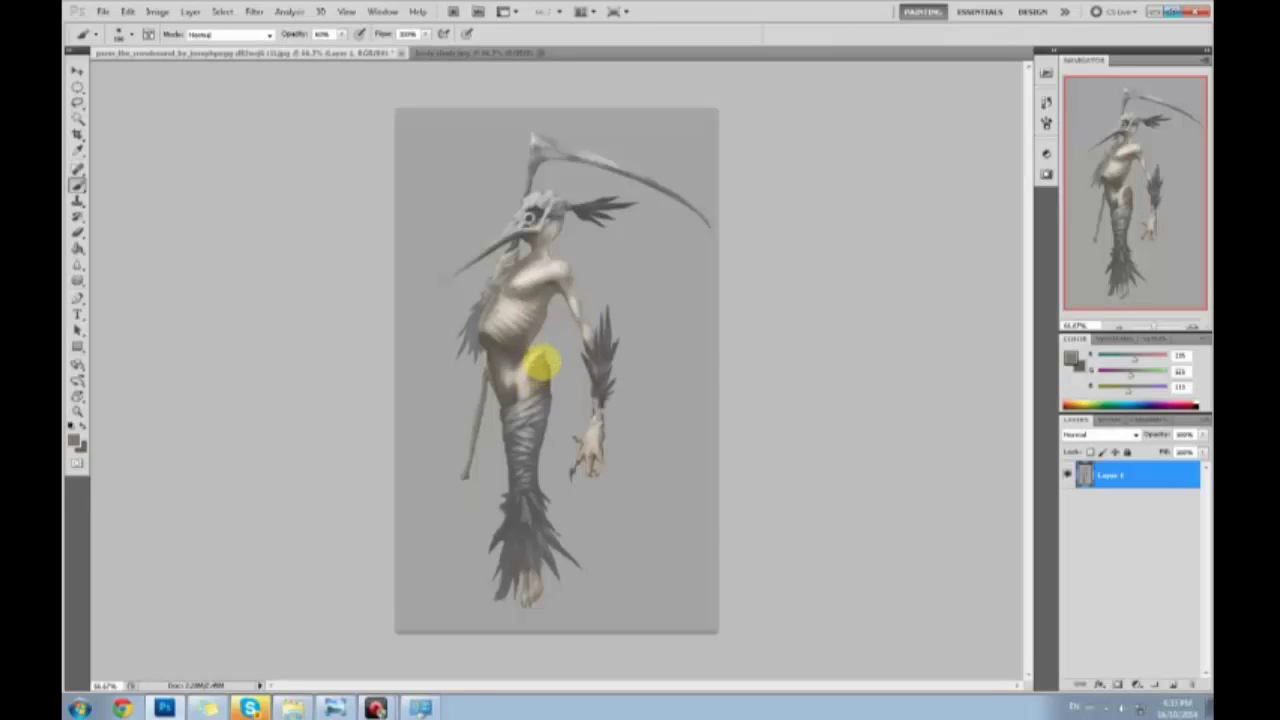
pyautogui.keyDown('alt'); pyautogui.click(531, 381); pyautogui.keyUp('alt')
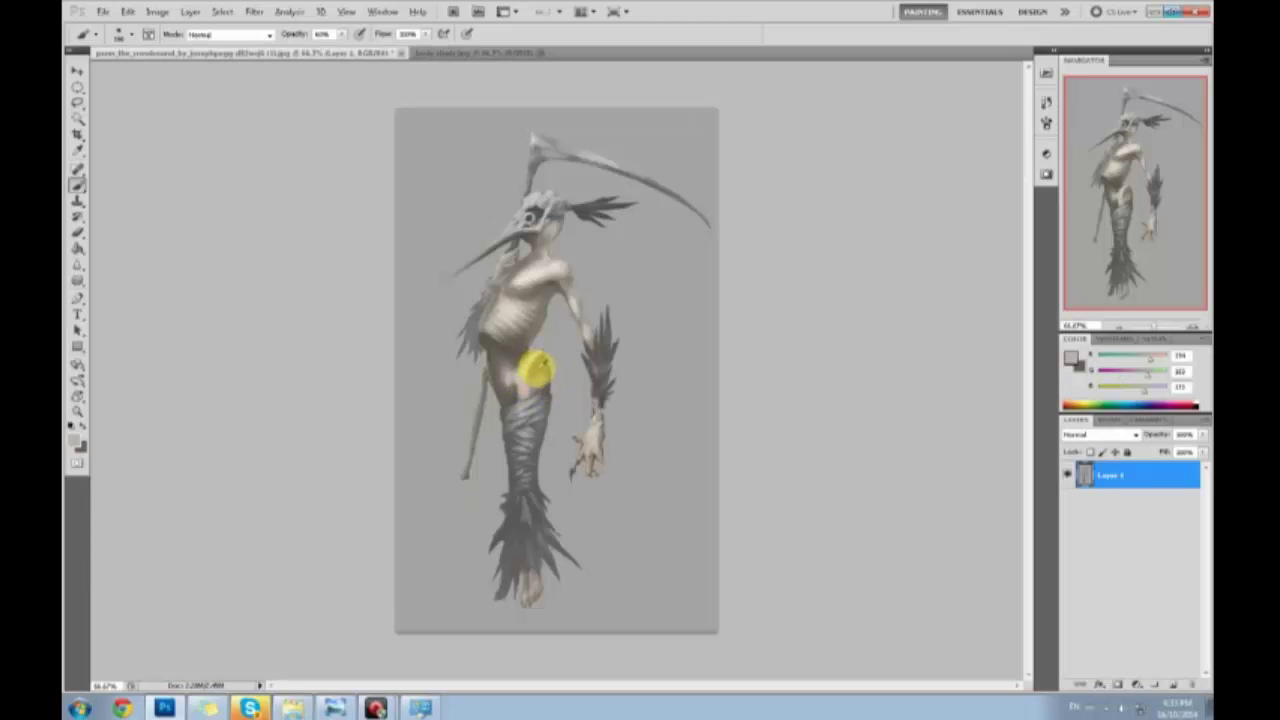
pyautogui.keyDown('alt'); pyautogui.click(537, 370); pyautogui.keyUp('alt')
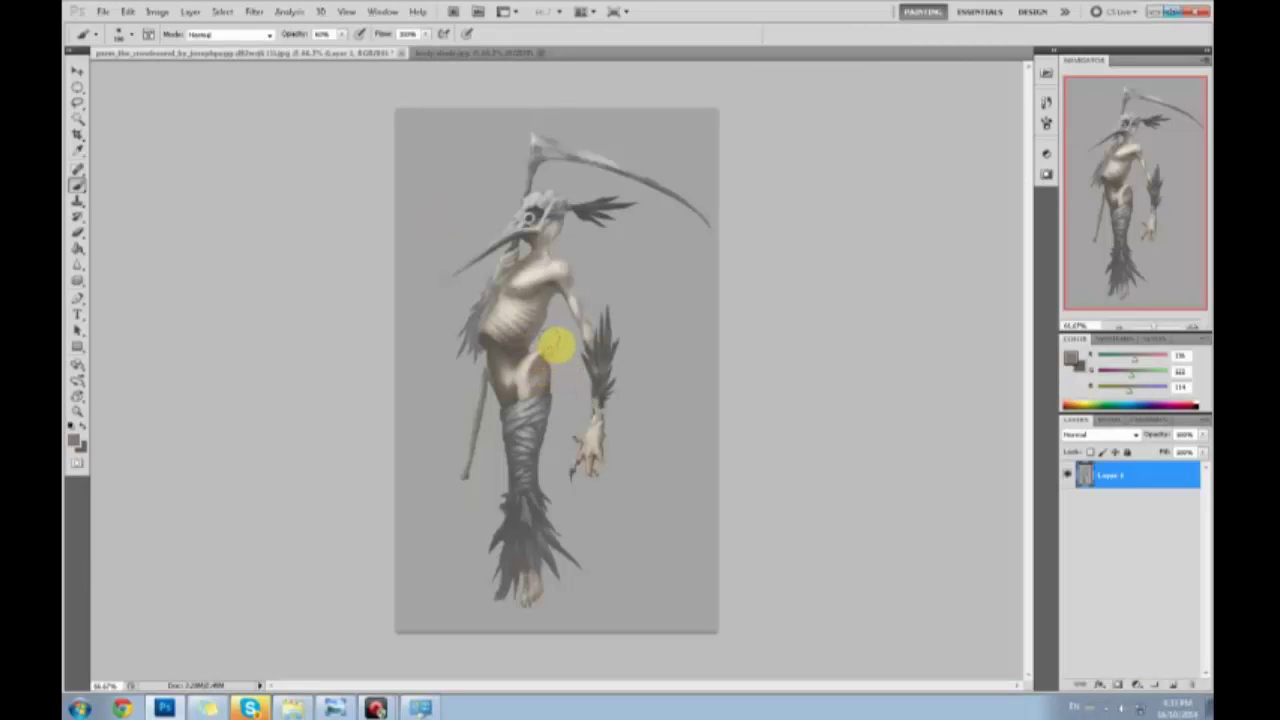
pyautogui.keyDown('alt'); pyautogui.click(544, 360); pyautogui.keyUp('alt')
pyautogui.keyDown('alt'); pyautogui.click(541, 361); pyautogui.keyUp('alt')
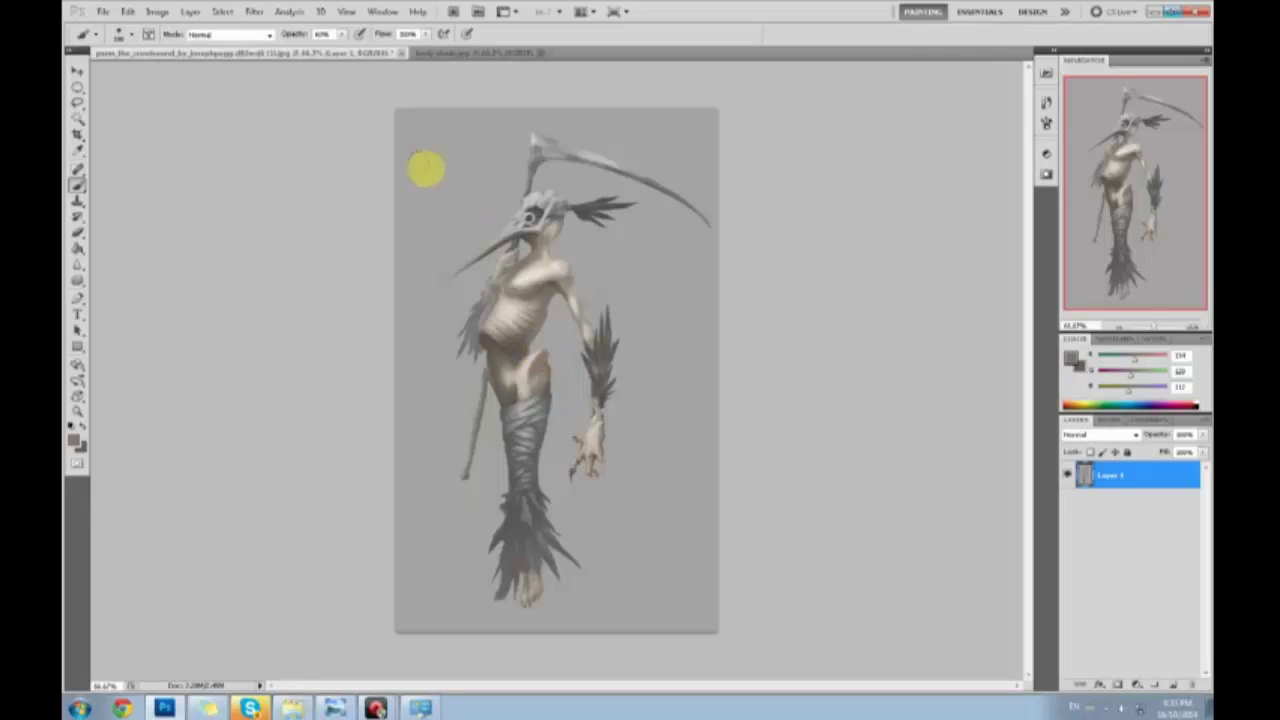
# Set the brush to 100% opacity and clean the waist's outer contour above the hip with the sampled background grey
pyautogui.moveTo(342, 35)
pyautogui.mouseDown()
pyautogui.moveTo(429, 57)
pyautogui.moveTo(466, 108)
pyautogui.mouseUp()
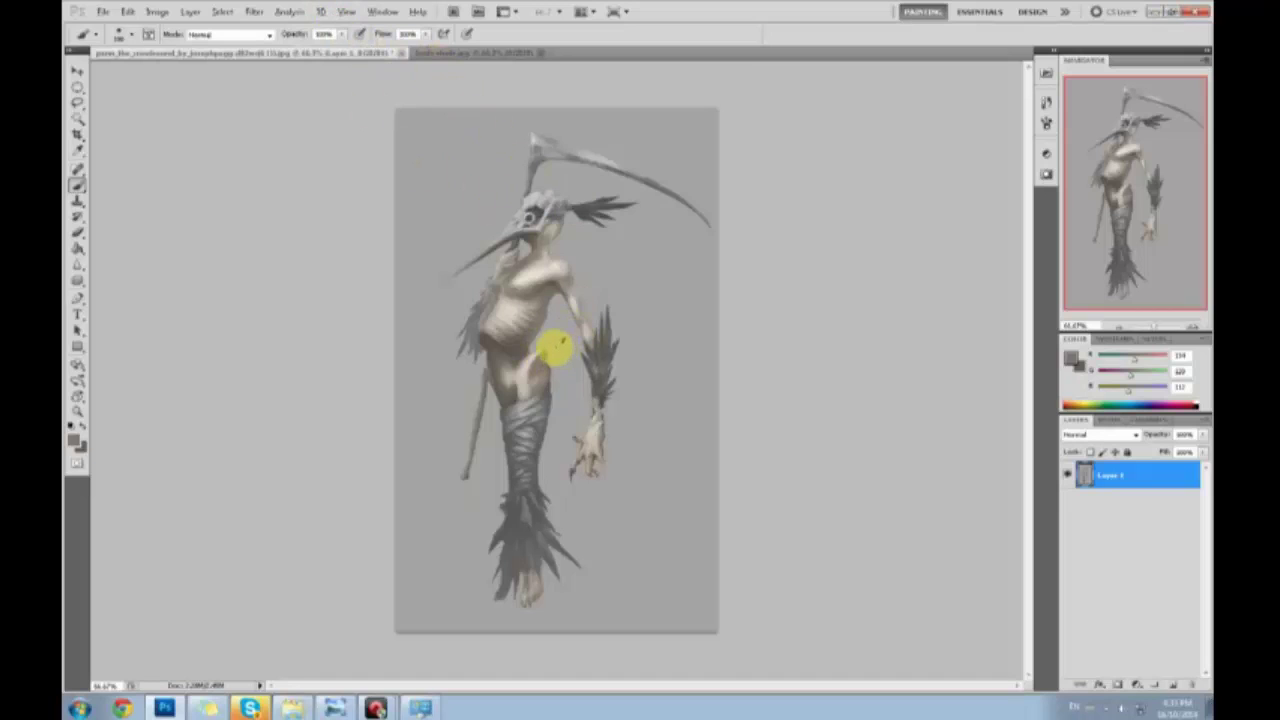
pyautogui.keyDown('alt'); pyautogui.click(551, 340); pyautogui.keyUp('alt')
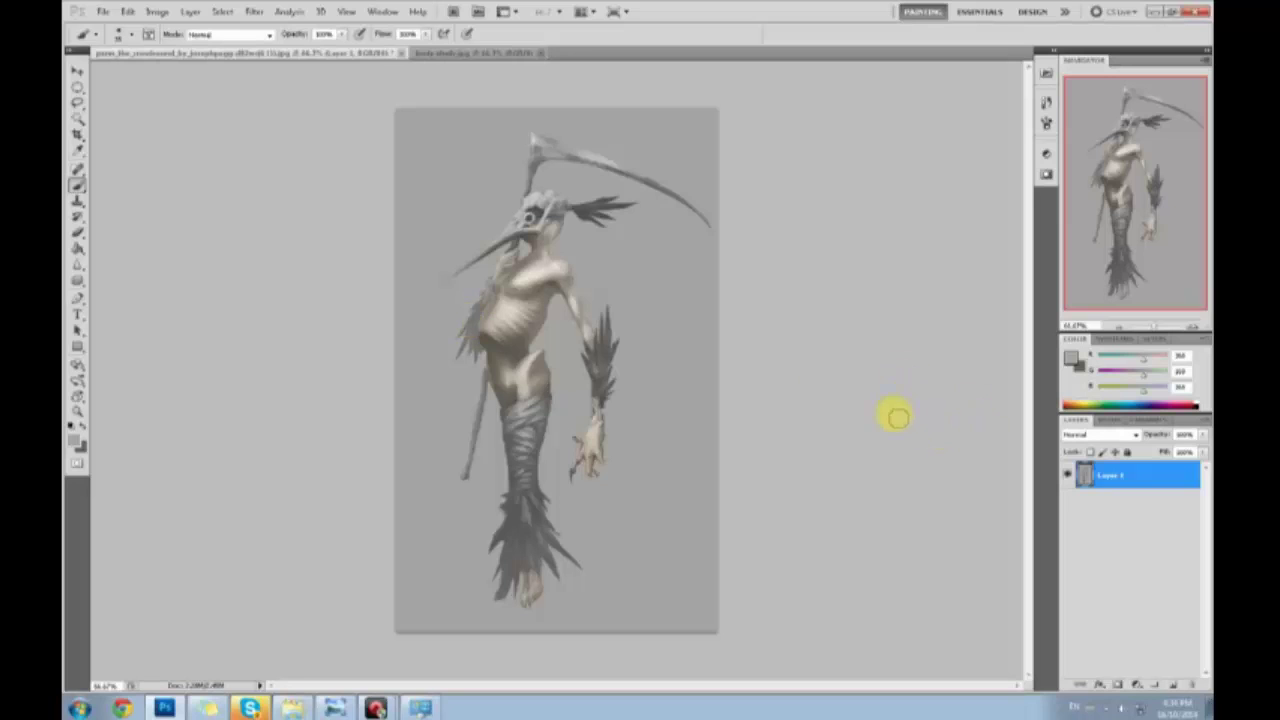
pyautogui.keyDown('alt'); pyautogui.click(535, 367); pyautogui.keyUp('alt')
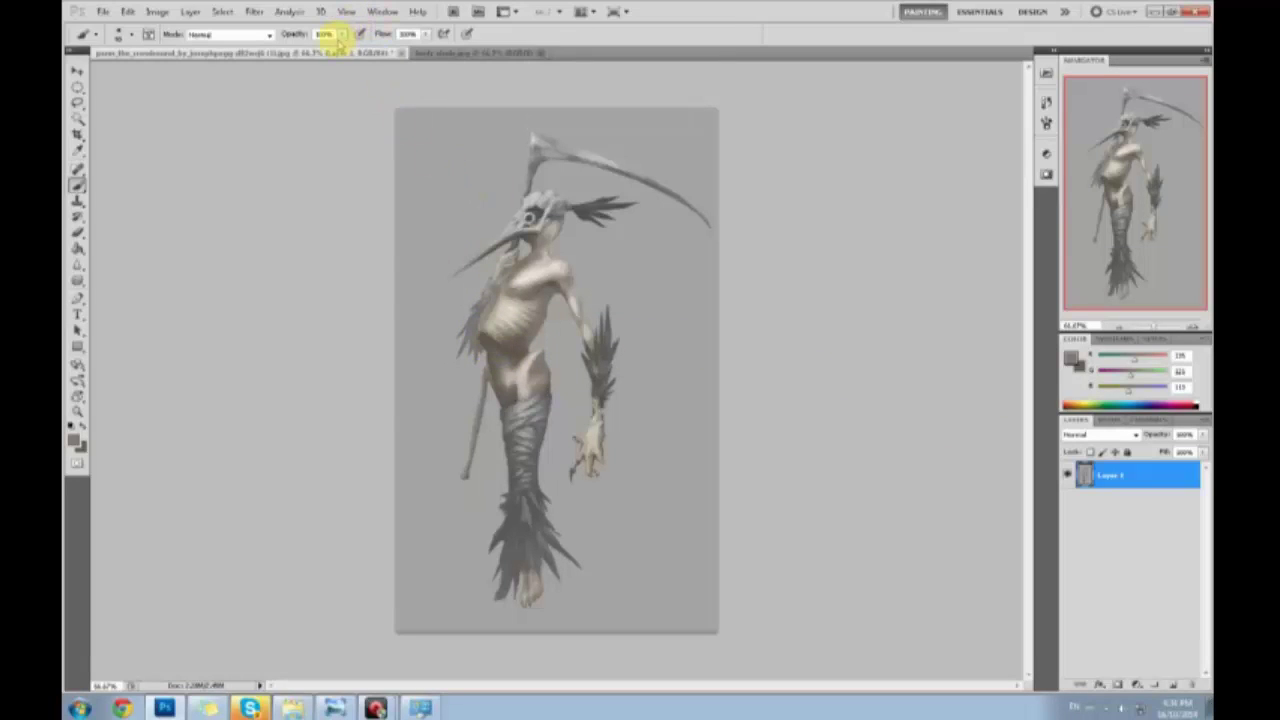
# Lower the brush opacity and shade the belly's underside, waist and hip with dark tones sampled around them
pyautogui.moveTo(341, 35); pyautogui.dragTo(306, 47)
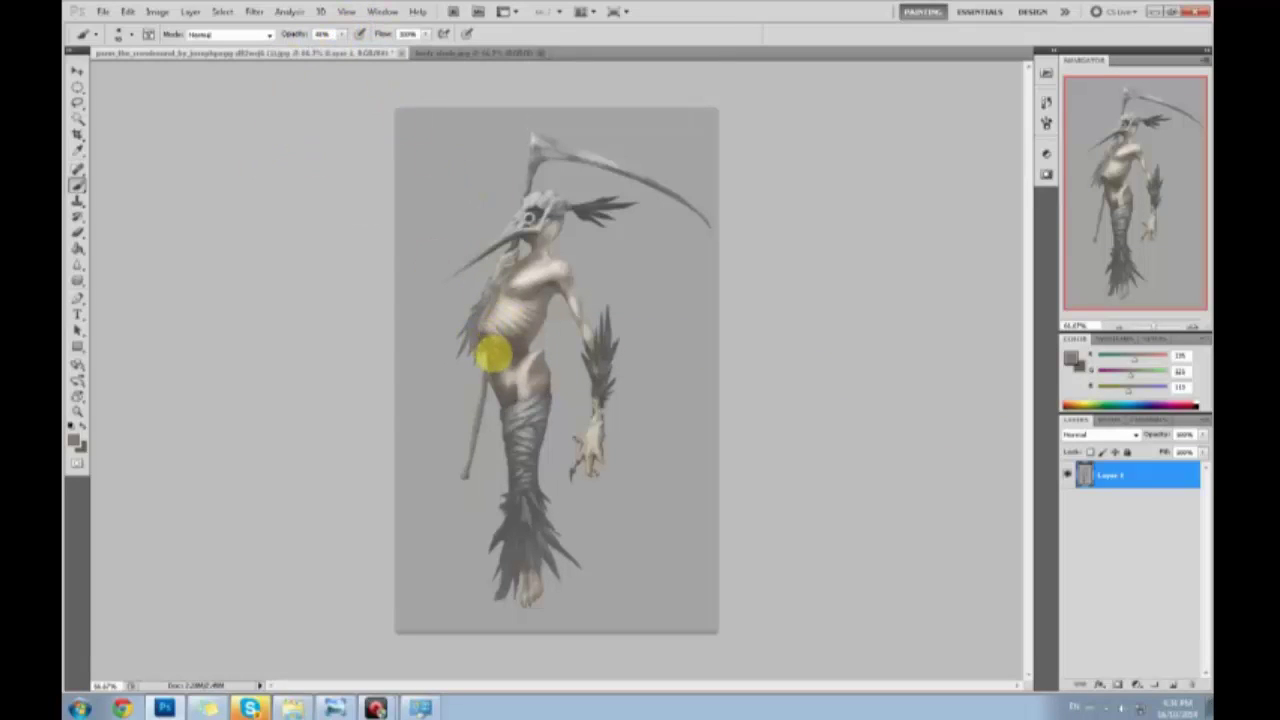
pyautogui.keyDown('alt'); pyautogui.click(487, 343); pyautogui.keyUp('alt')
pyautogui.moveTo(488, 342)
pyautogui.mouseDown()
pyautogui.moveTo(508, 352)
pyautogui.moveTo(532, 338)
pyautogui.moveTo(489, 338)
pyautogui.mouseUp()
pyautogui.keyDown('alt'); pyautogui.click(532, 338); pyautogui.keyUp('alt')
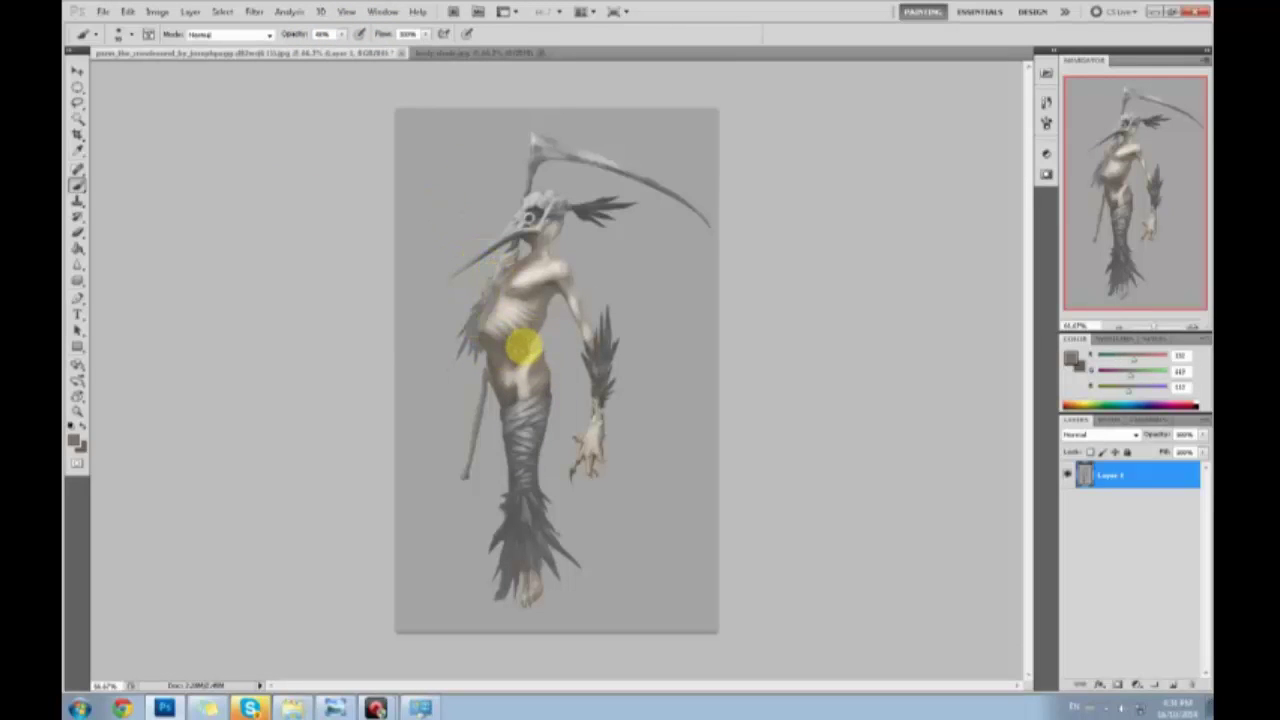
pyautogui.keyDown('alt'); pyautogui.click(524, 346); pyautogui.keyUp('alt')
pyautogui.moveTo(549, 352)
pyautogui.mouseDown()
pyautogui.moveTo(496, 367)
pyautogui.moveTo(509, 401)
pyautogui.mouseUp()
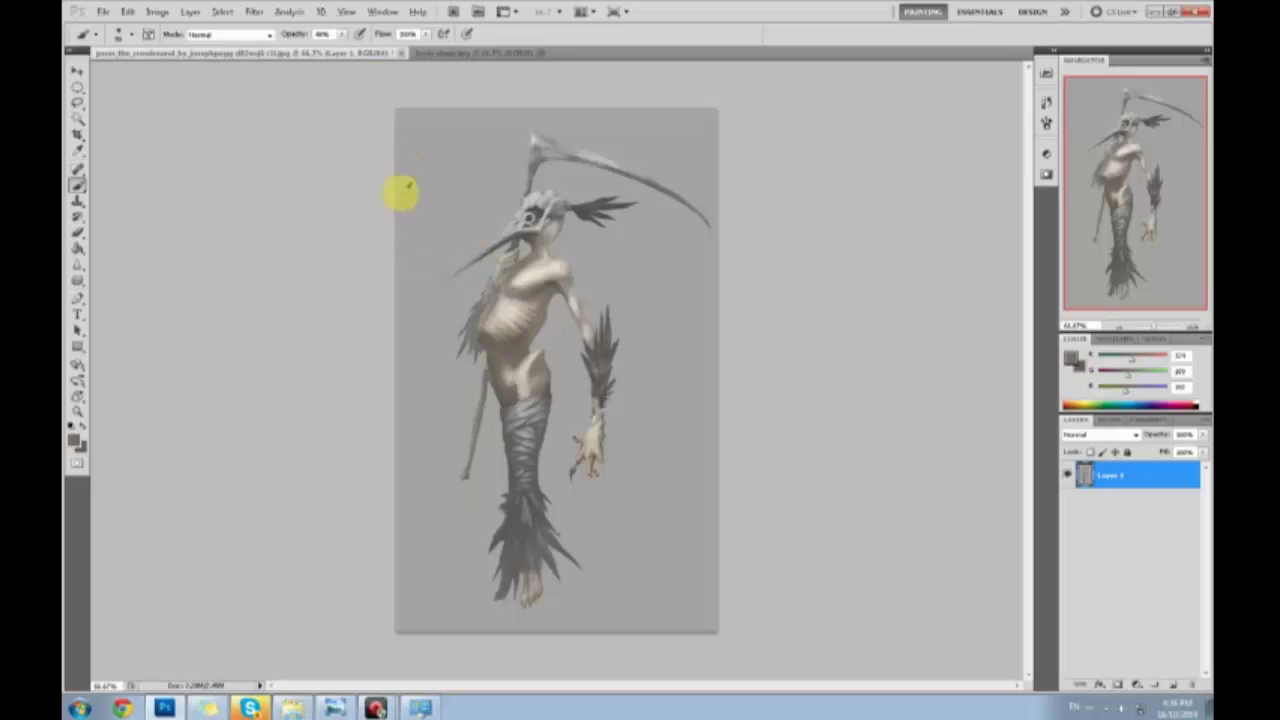
# Reduce the brush opacity to 19% and softly build up the shading across the abdomen and torso
pyautogui.moveTo(341, 34); pyautogui.dragTo(323, 45)
pyautogui.click(516, 368)
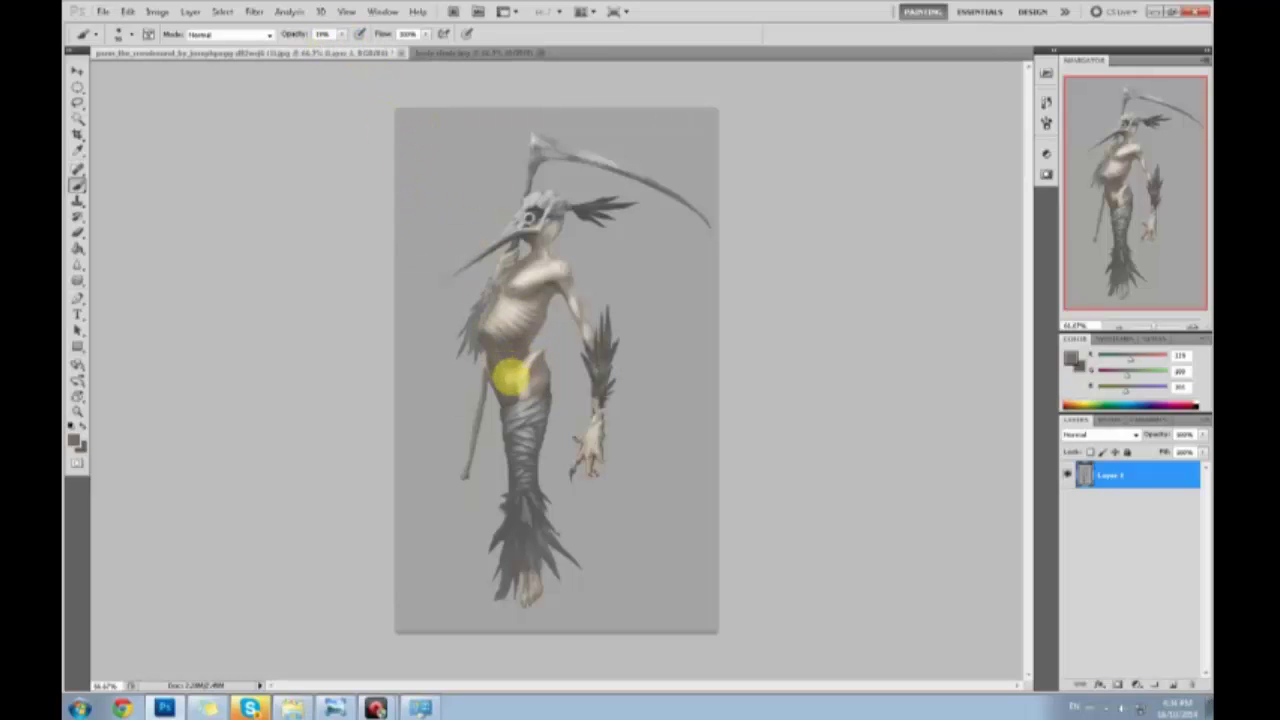
pyautogui.moveTo(514, 378)
pyautogui.mouseDown()
pyautogui.moveTo(539, 353)
pyautogui.moveTo(564, 364)
pyautogui.moveTo(548, 370)
pyautogui.moveTo(563, 255)
pyautogui.mouseUp()
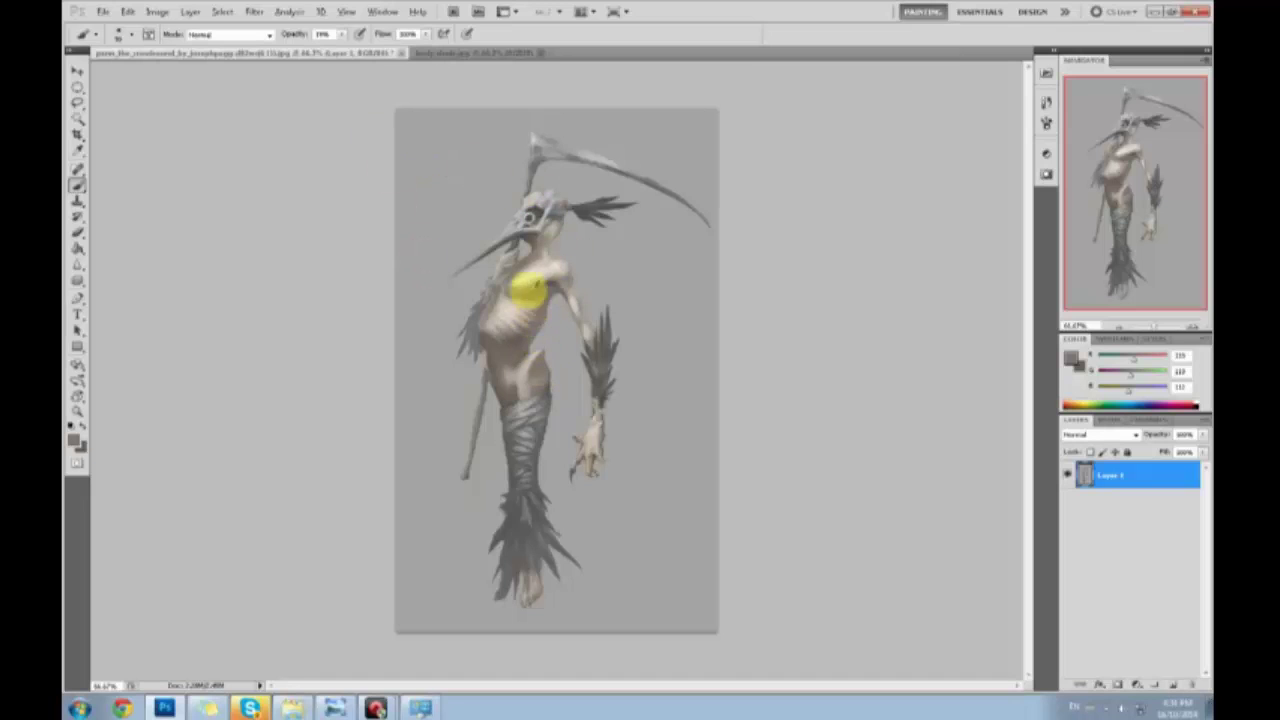
# Shrink the brush and highlight the hip edge and ribs with a pale skin tone sampled from the upper chest
pyautogui.keyDown('alt'); pyautogui.click(526, 272); pyautogui.keyUp('alt')
pyautogui.press('[')
pyautogui.press('[')
pyautogui.press('[')
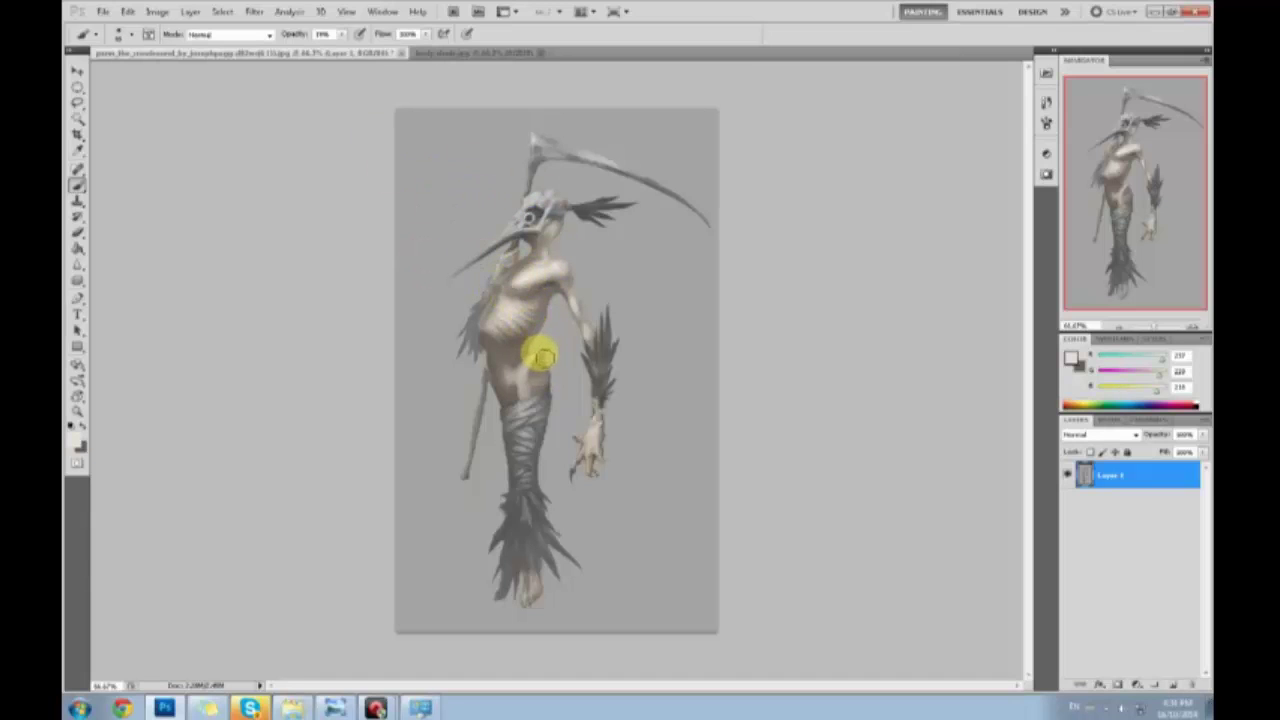
pyautogui.moveTo(537, 363)
pyautogui.mouseDown()
pyautogui.moveTo(529, 351)
pyautogui.moveTo(534, 371)
pyautogui.mouseUp()
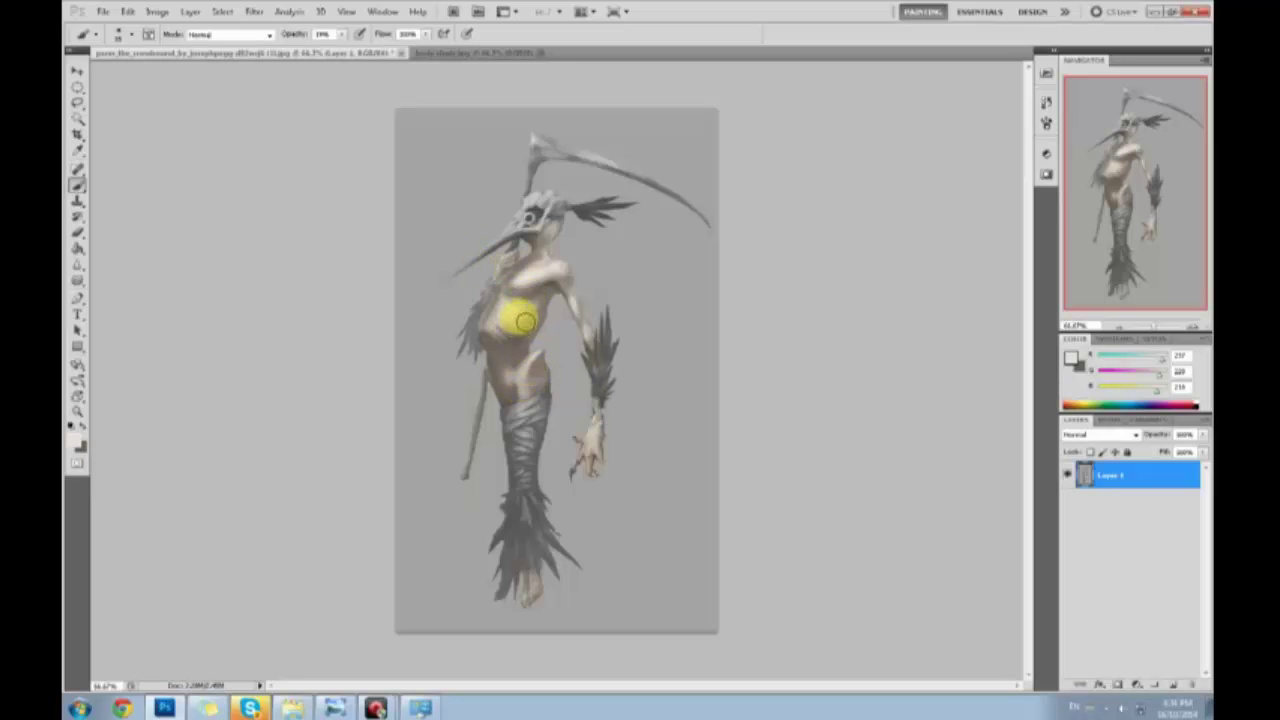
pyautogui.moveTo(523, 320)
pyautogui.mouseDown()
pyautogui.moveTo(506, 323)
pyautogui.moveTo(523, 334)
pyautogui.moveTo(512, 309)
pyautogui.moveTo(531, 317)
pyautogui.moveTo(518, 307)
pyautogui.moveTo(513, 338)
pyautogui.mouseUp()
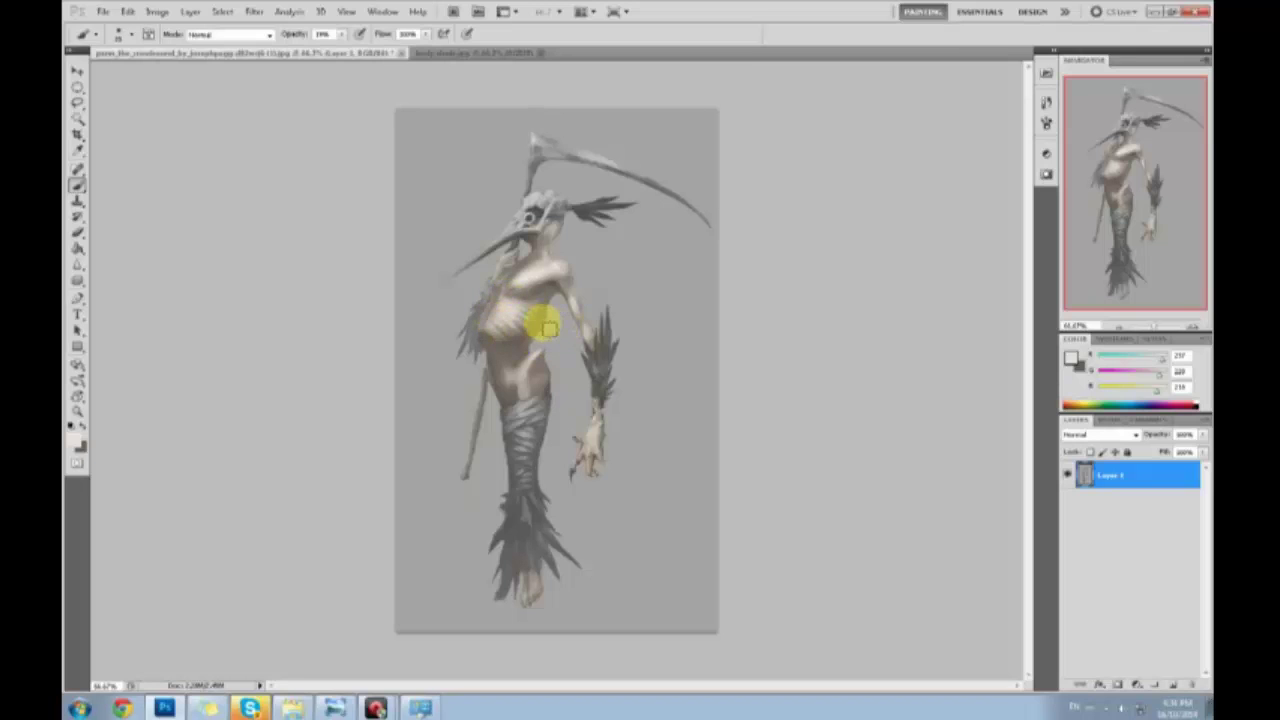
# Blend the lower ribs and belly edge with midtones and shadows sampled from the surrounding skin
pyautogui.keyDown('alt'); pyautogui.click(524, 322); pyautogui.keyUp('alt')
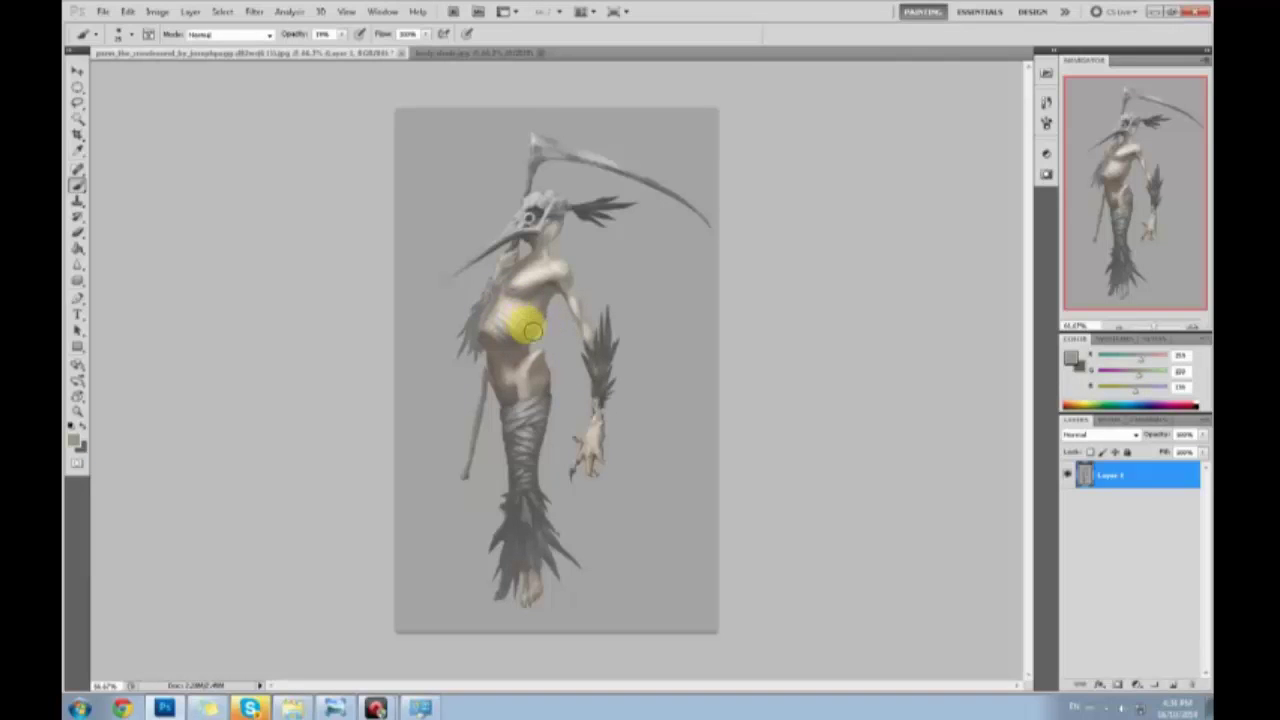
pyautogui.keyDown('alt'); pyautogui.click(517, 335); pyautogui.keyUp('alt')
pyautogui.moveTo(530, 338); pyautogui.dragTo(516, 336)
pyautogui.keyDown('alt'); pyautogui.click(514, 334); pyautogui.keyUp('alt')
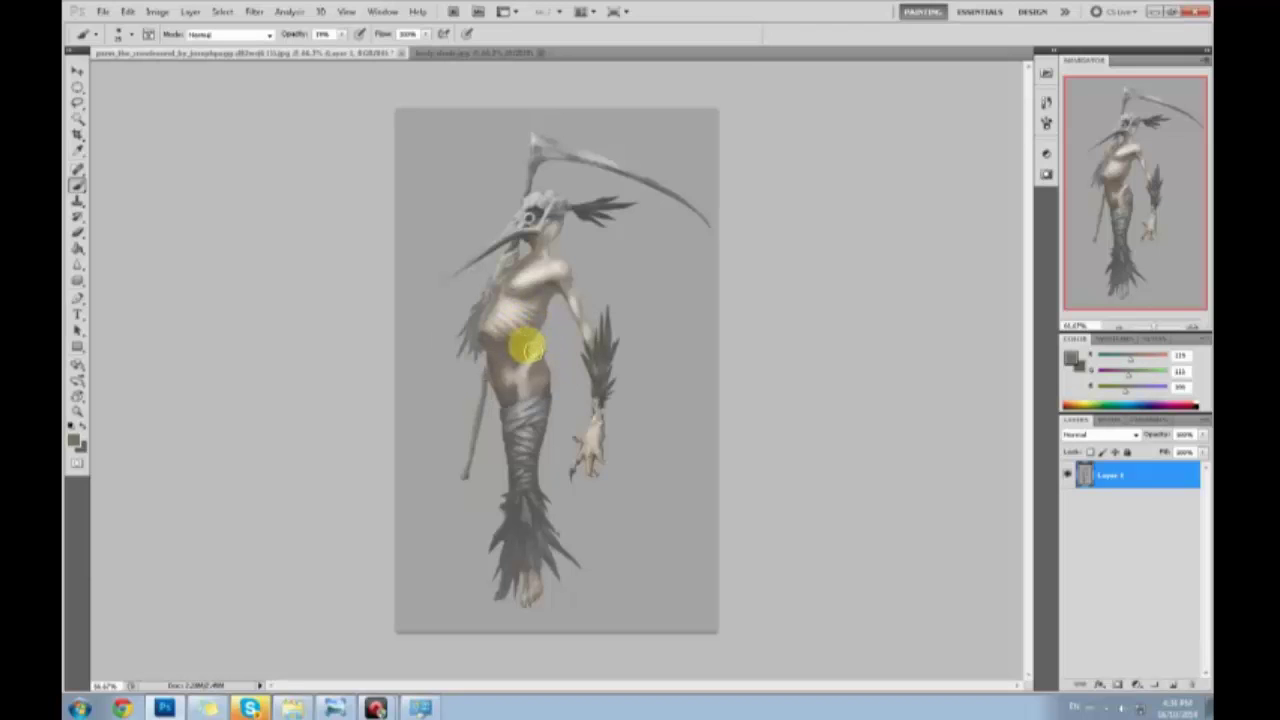
pyautogui.keyDown('alt'); pyautogui.click(528, 320); pyautogui.keyUp('alt')
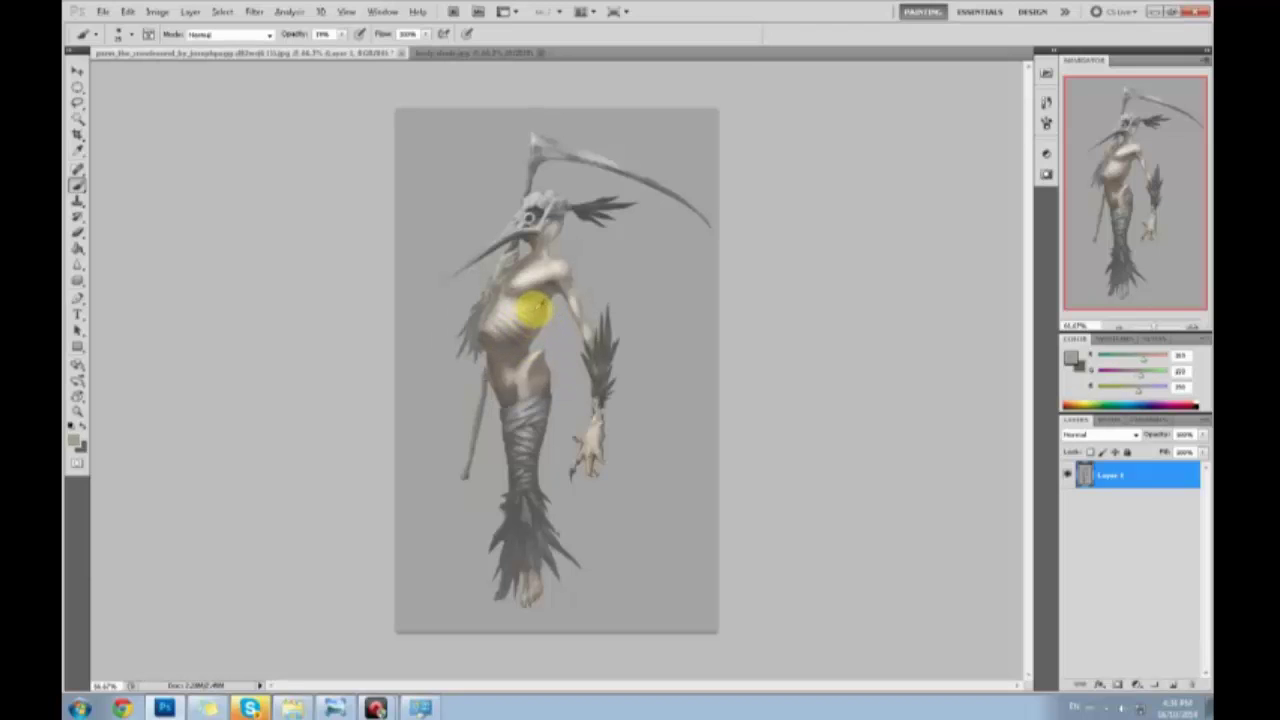
# Refine the shading of the upper ribs, armpit, chest and neck with sampled light and dark skin tones
pyautogui.keyDown('alt'); pyautogui.click(543, 316); pyautogui.keyUp('alt')
pyautogui.keyDown('alt'); pyautogui.click(536, 295); pyautogui.keyUp('alt')
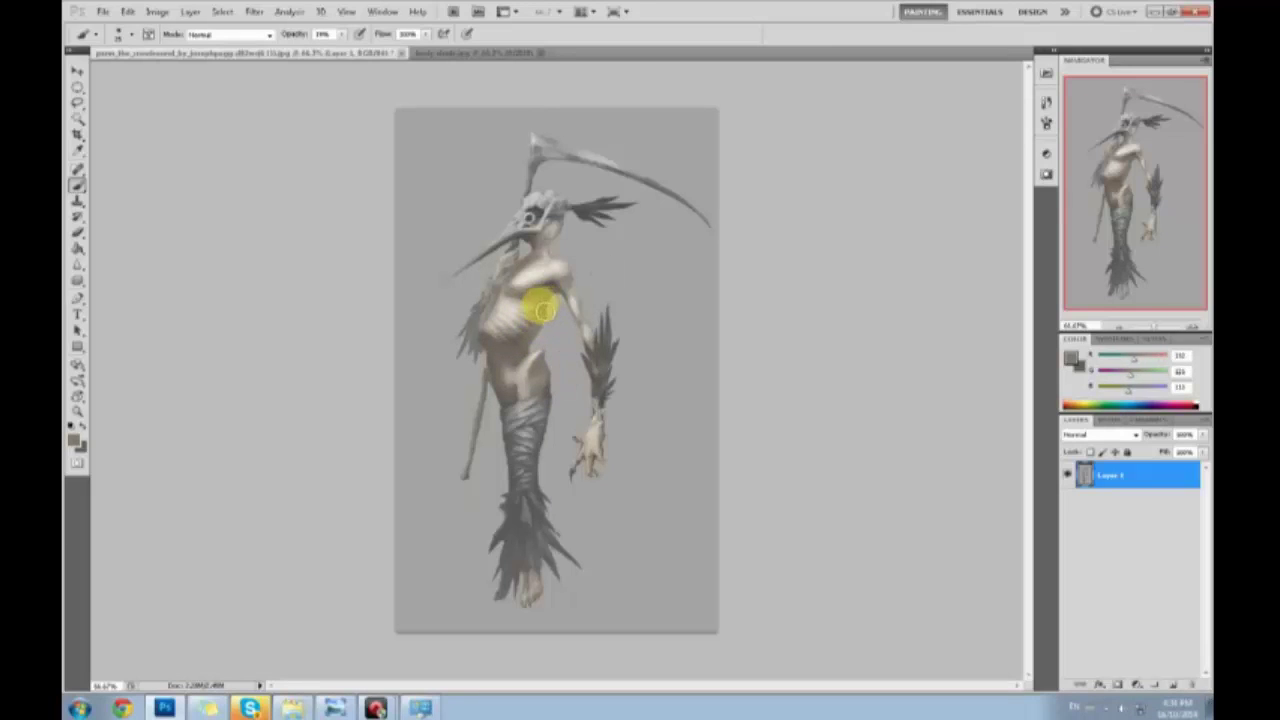
pyautogui.keyDown('alt'); pyautogui.click(515, 305); pyautogui.keyUp('alt')
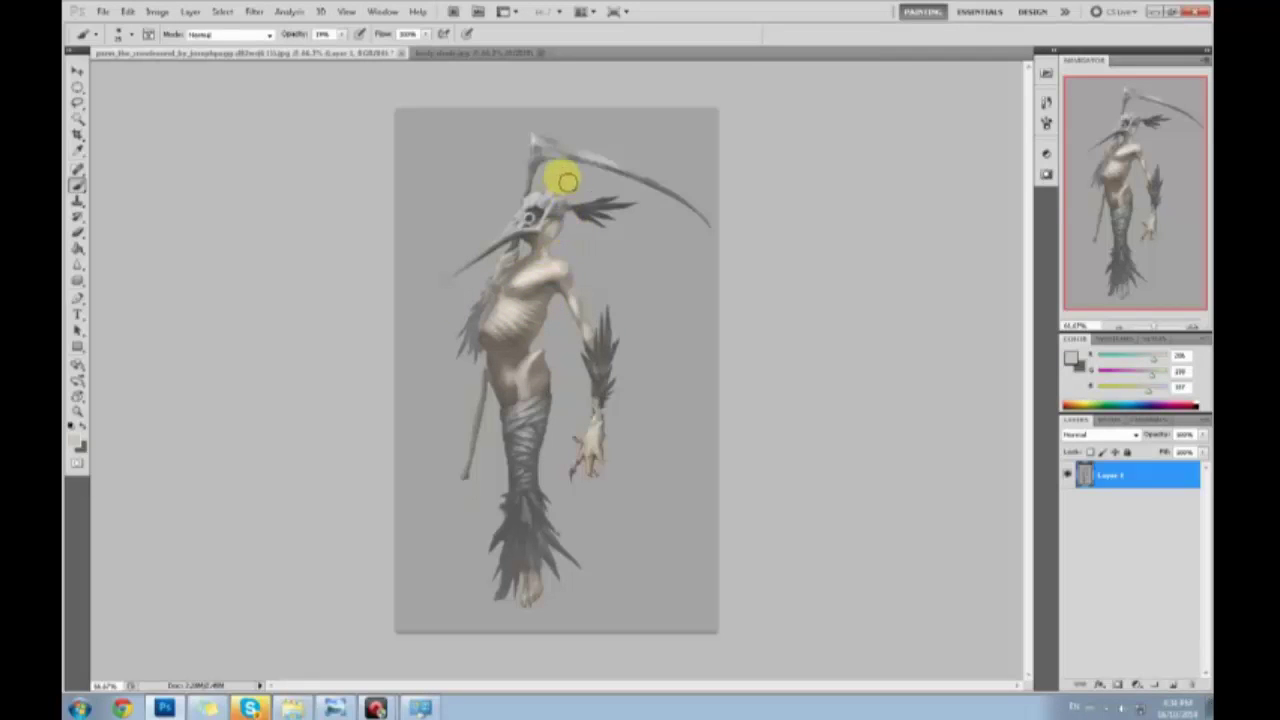
pyautogui.keyDown('alt'); pyautogui.click(546, 296); pyautogui.keyUp('alt')
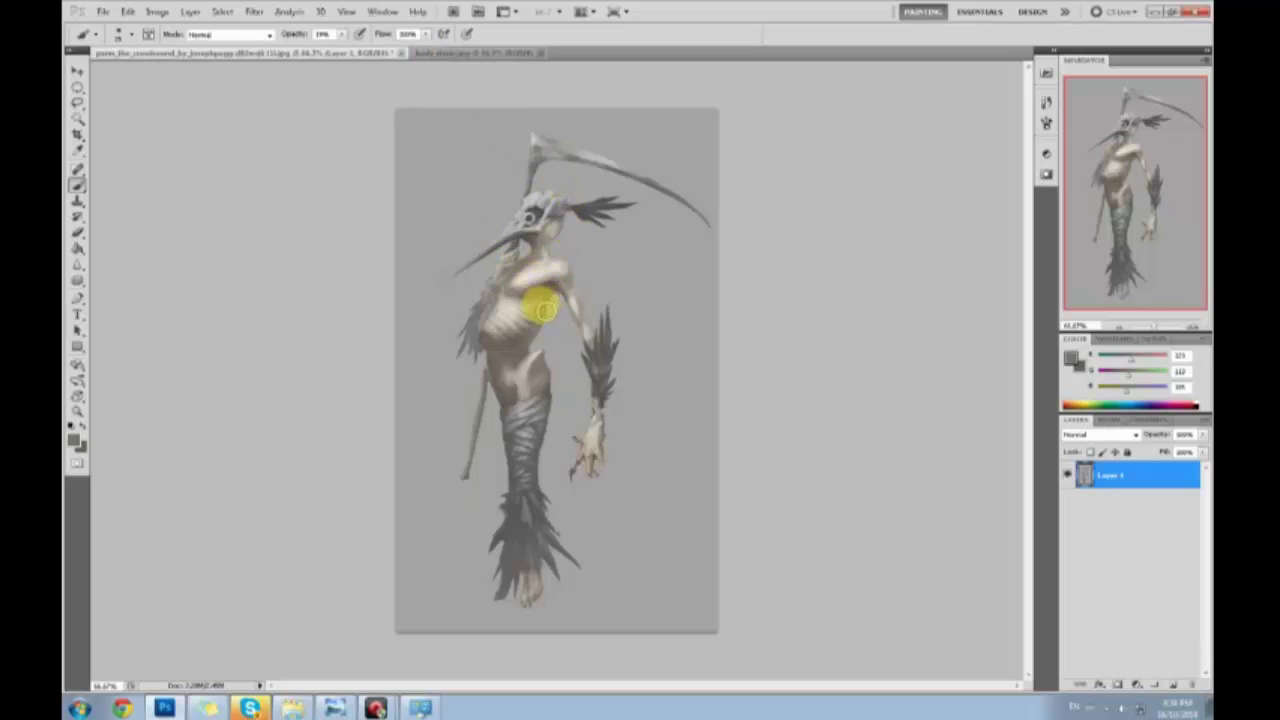
pyautogui.keyDown('alt'); pyautogui.click(540, 283); pyautogui.keyUp('alt')
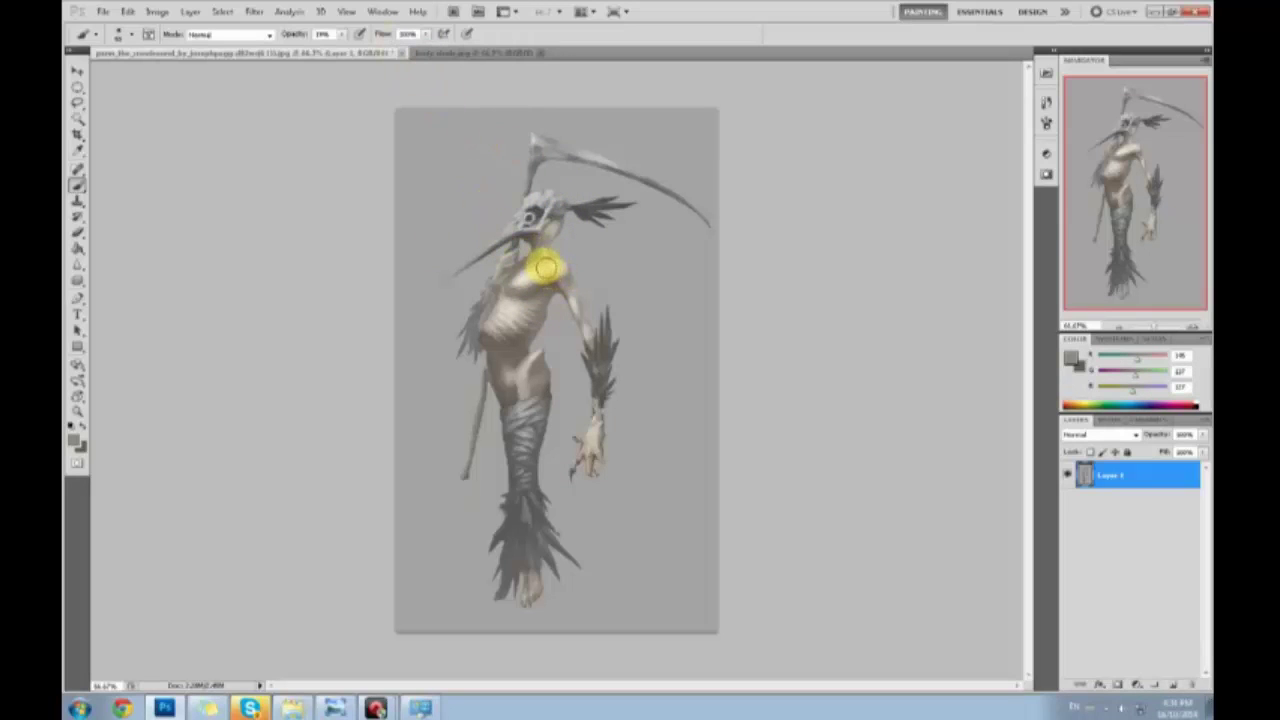
pyautogui.keyDown('alt'); pyautogui.click(548, 225); pyautogui.keyUp('alt')
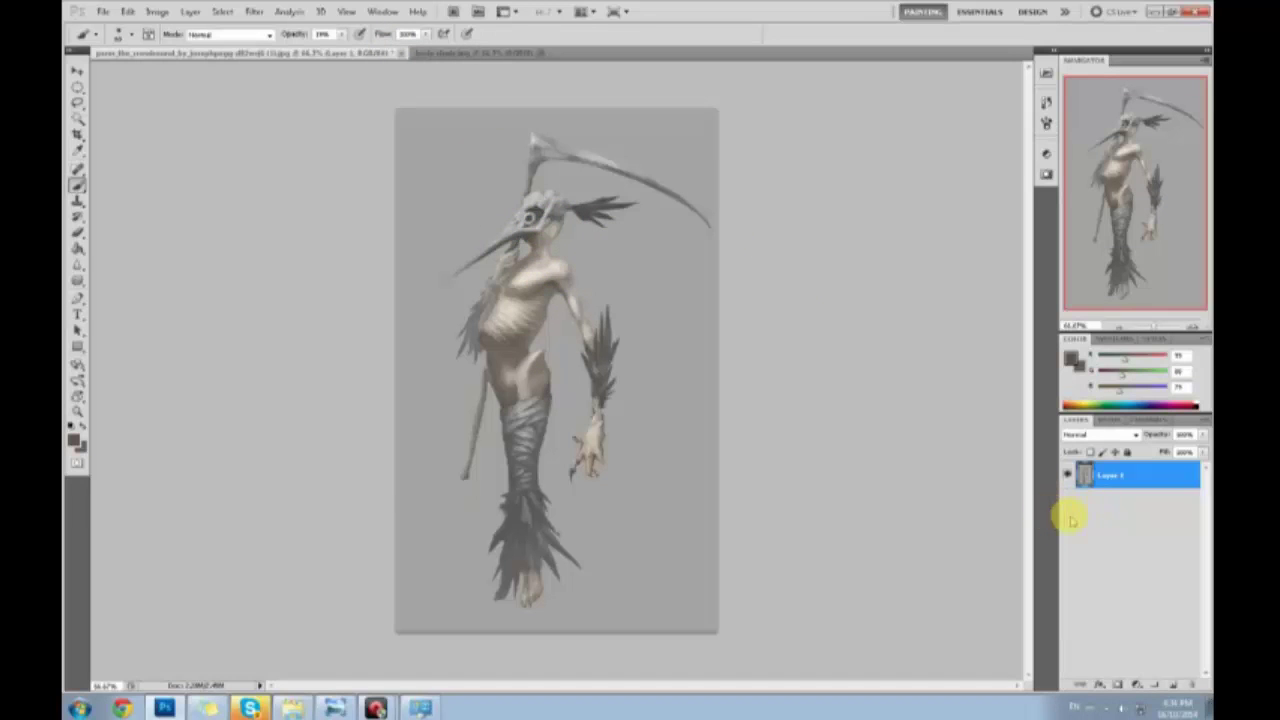
# Flatten the artwork into a single background layer
pyautogui.hotkey('ctrl', 'shift', 's')
pyautogui.click(815, 355)
pyautogui.rightClick(1128, 476)
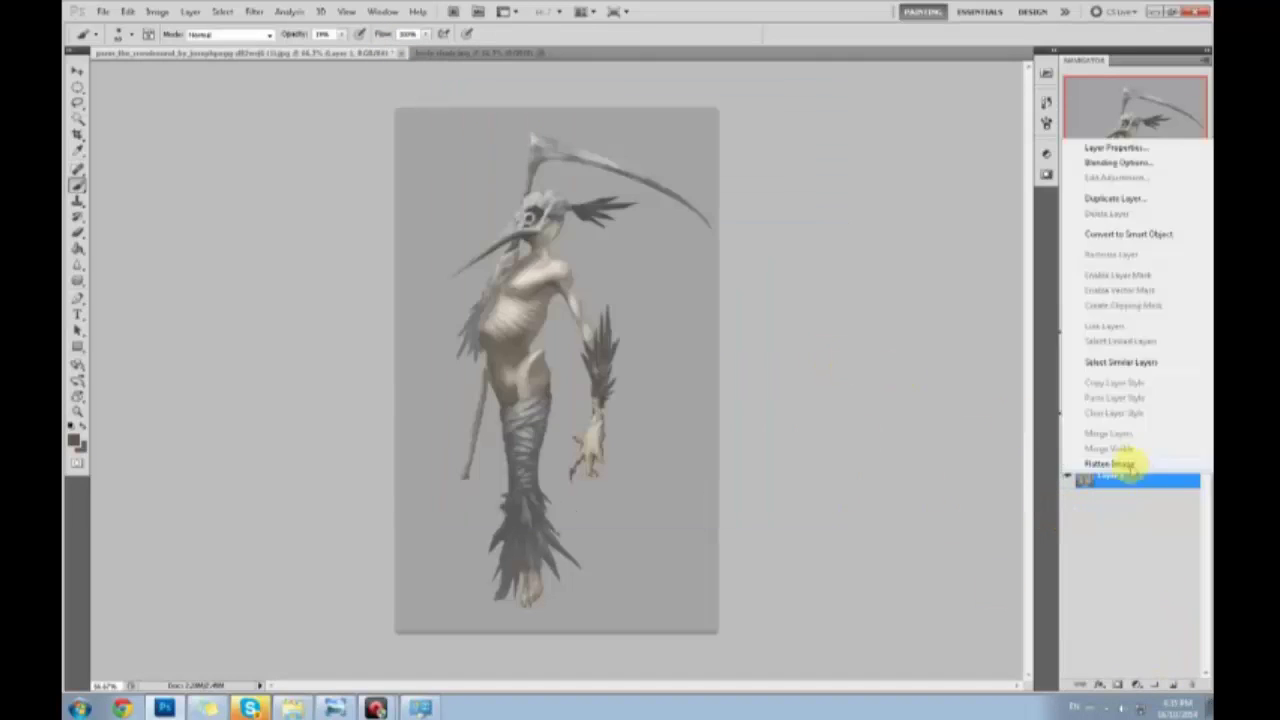
pyautogui.click(1123, 468)
# Add a new layer above the background and set its blend mode to Color
pyautogui.click(1175, 685)
pyautogui.click(1095, 436)
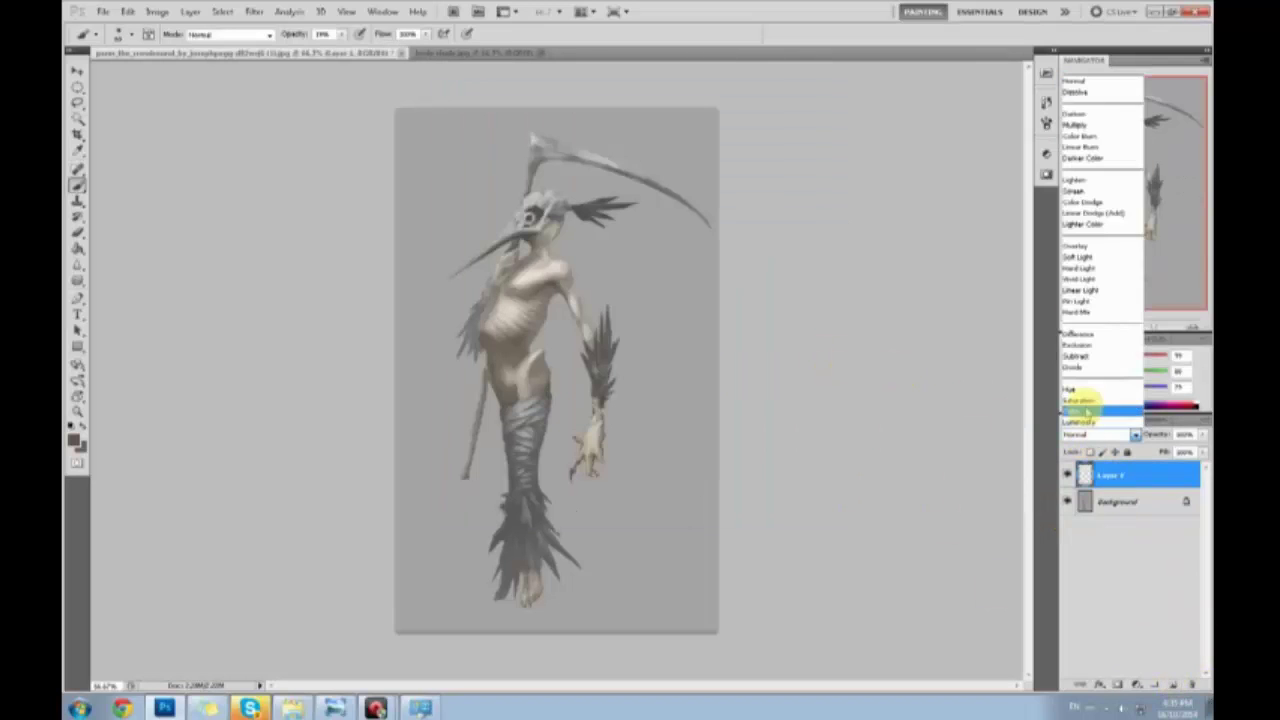
pyautogui.click(1085, 412)
# Set the foreground colour to pale yellow-green c6c7b2 and tint the bird mask and beak on the Color layer
pyautogui.click(1072, 359)
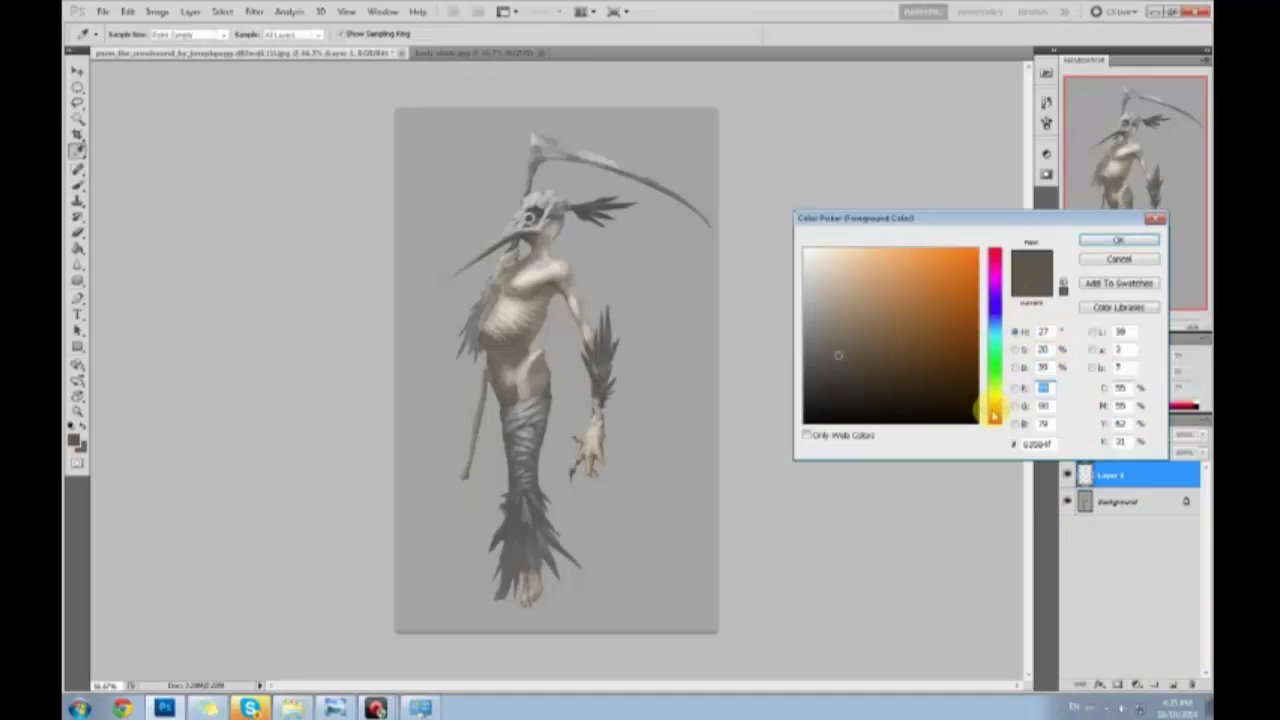
pyautogui.moveTo(994, 412)
pyautogui.mouseDown()
pyautogui.moveTo(988, 372)
pyautogui.moveTo(995, 389)
pyautogui.mouseUp()
pyautogui.moveTo(843, 343); pyautogui.dragTo(818, 316)
pyautogui.moveTo(995, 390); pyautogui.dragTo(996, 393)
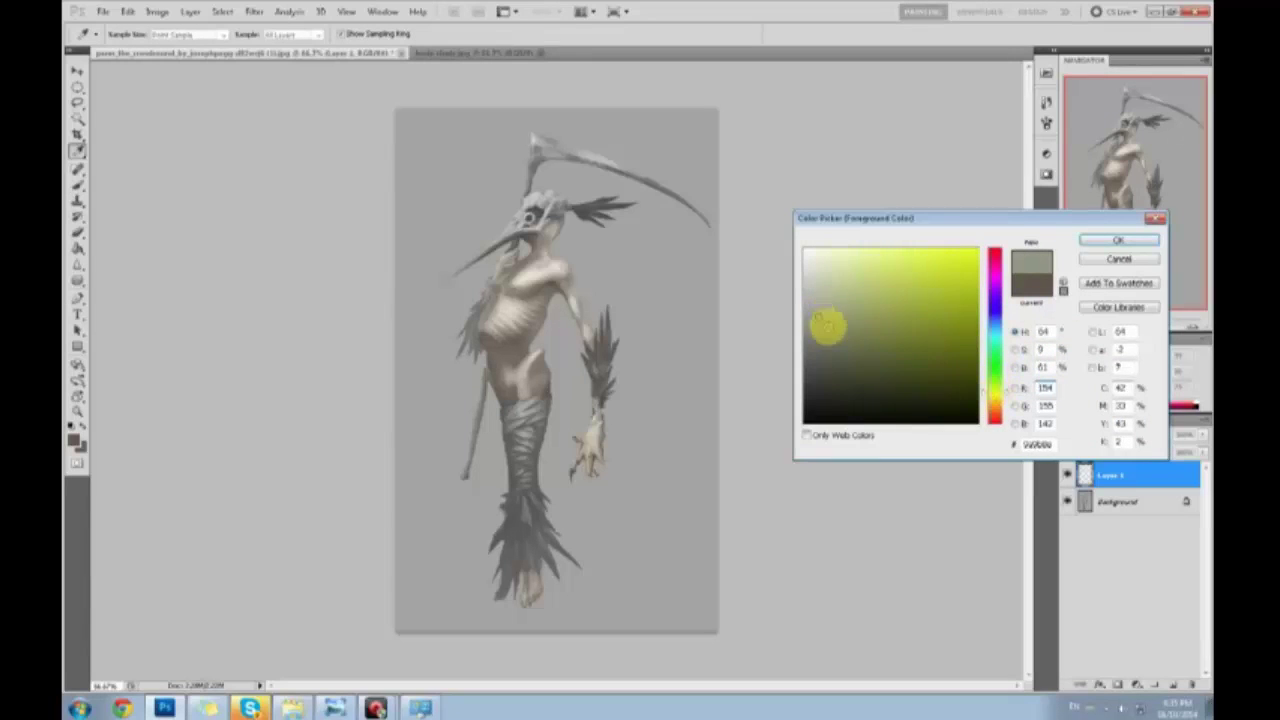
pyautogui.moveTo(826, 320); pyautogui.dragTo(821, 284)
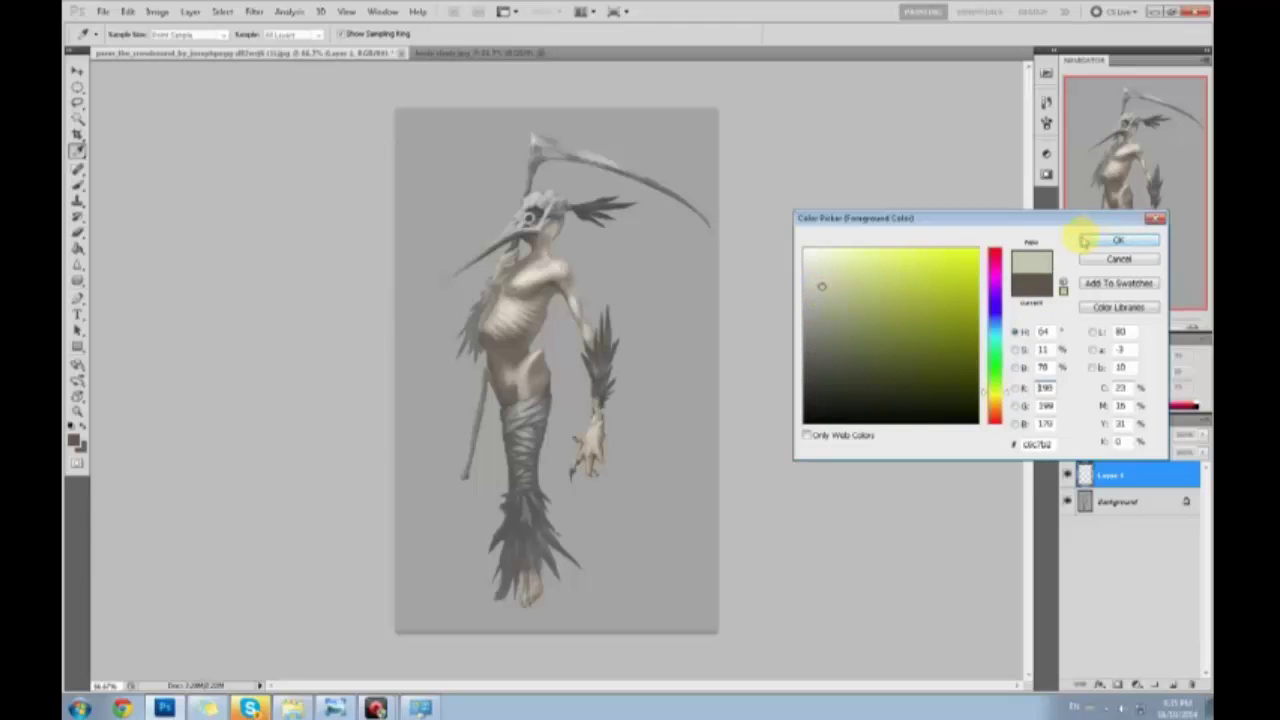
pyautogui.click(1118, 240)
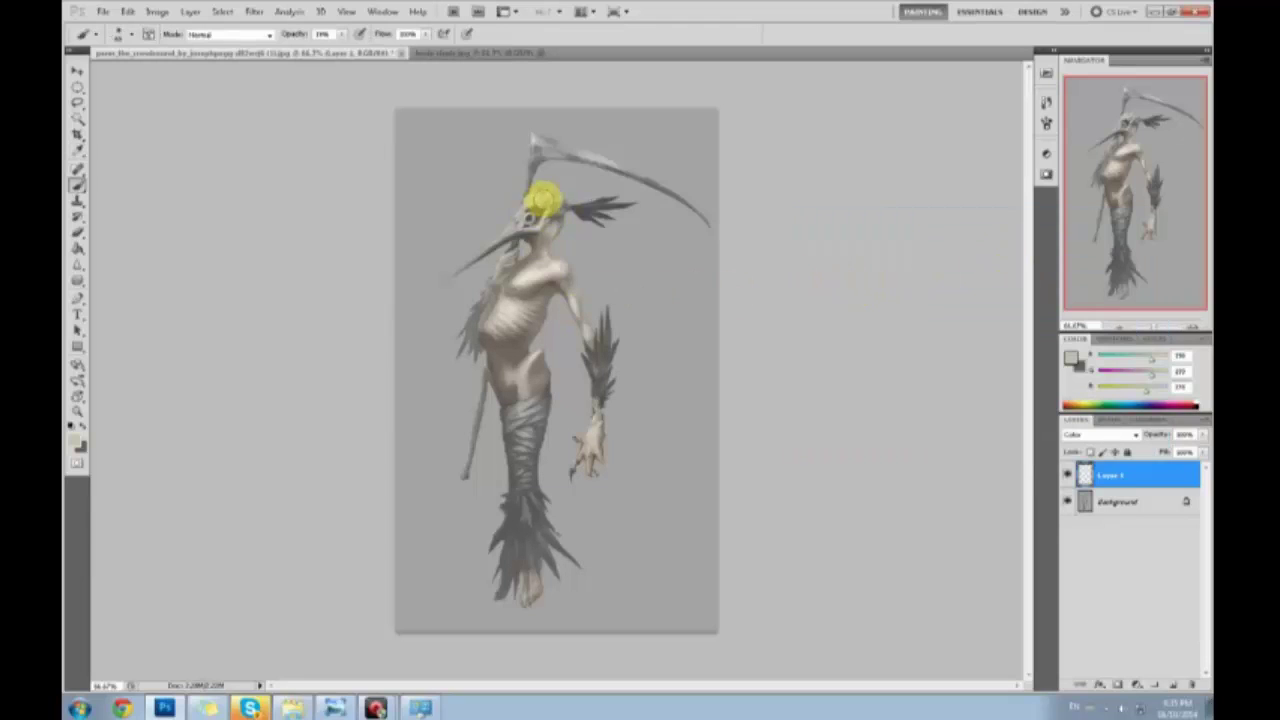
pyautogui.moveTo(543, 199)
pyautogui.mouseDown()
pyautogui.moveTo(495, 243)
pyautogui.moveTo(548, 203)
pyautogui.moveTo(533, 206)
pyautogui.moveTo(535, 194)
pyautogui.moveTo(559, 201)
pyautogui.moveTo(477, 262)
pyautogui.moveTo(543, 205)
pyautogui.moveTo(530, 207)
pyautogui.moveTo(557, 201)
pyautogui.moveTo(521, 222)
pyautogui.moveTo(539, 195)
pyautogui.moveTo(529, 205)
pyautogui.moveTo(569, 204)
pyautogui.mouseUp()
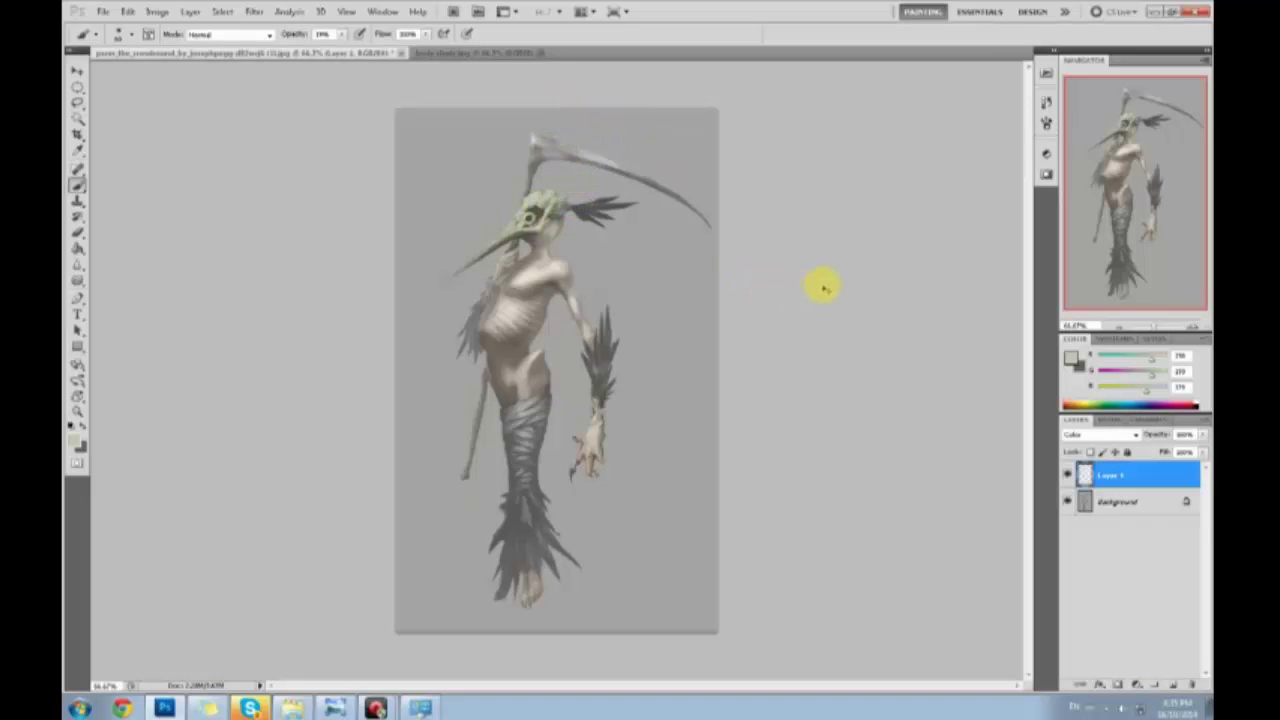
# Shift the Color layer's hue to -23 and saturation to +25 with Hue/Saturation, and merge it down into the background
pyautogui.hotkey('ctrl', 'u')
pyautogui.moveTo(976, 464); pyautogui.dragTo(1005, 474)
pyautogui.click(971, 423)
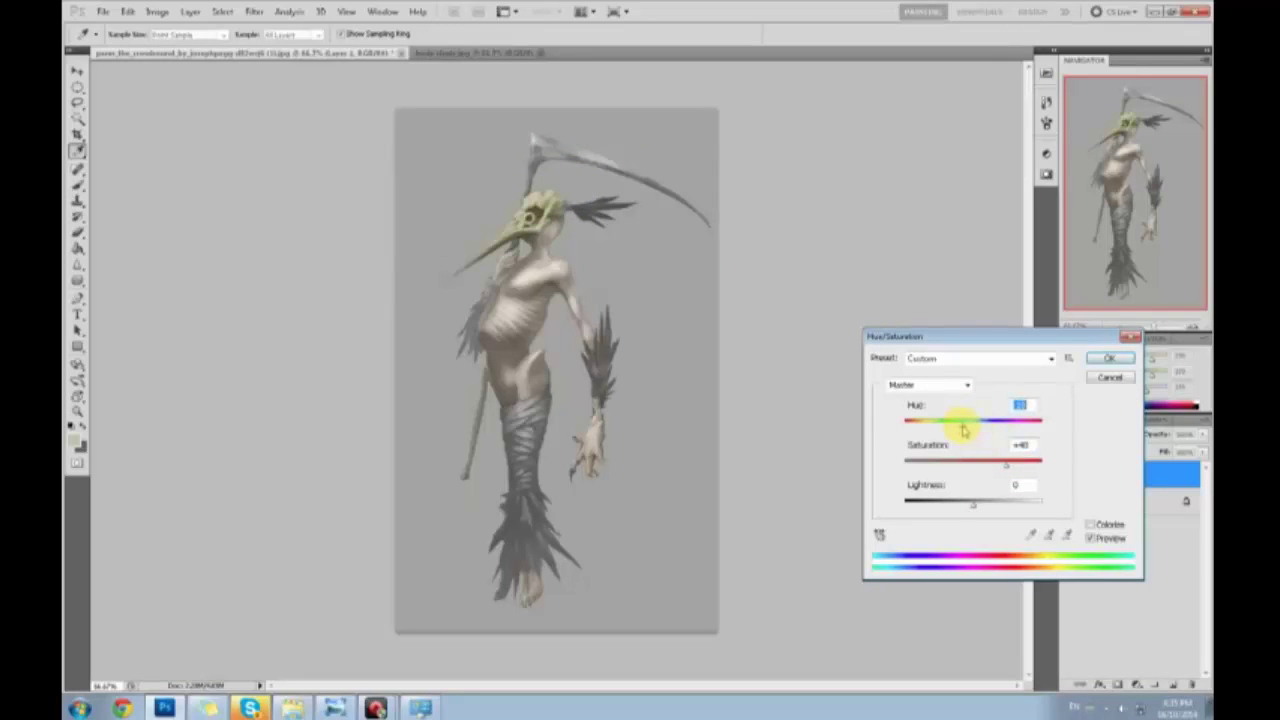
pyautogui.moveTo(1008, 469); pyautogui.dragTo(990, 470)
pyautogui.click(965, 430)
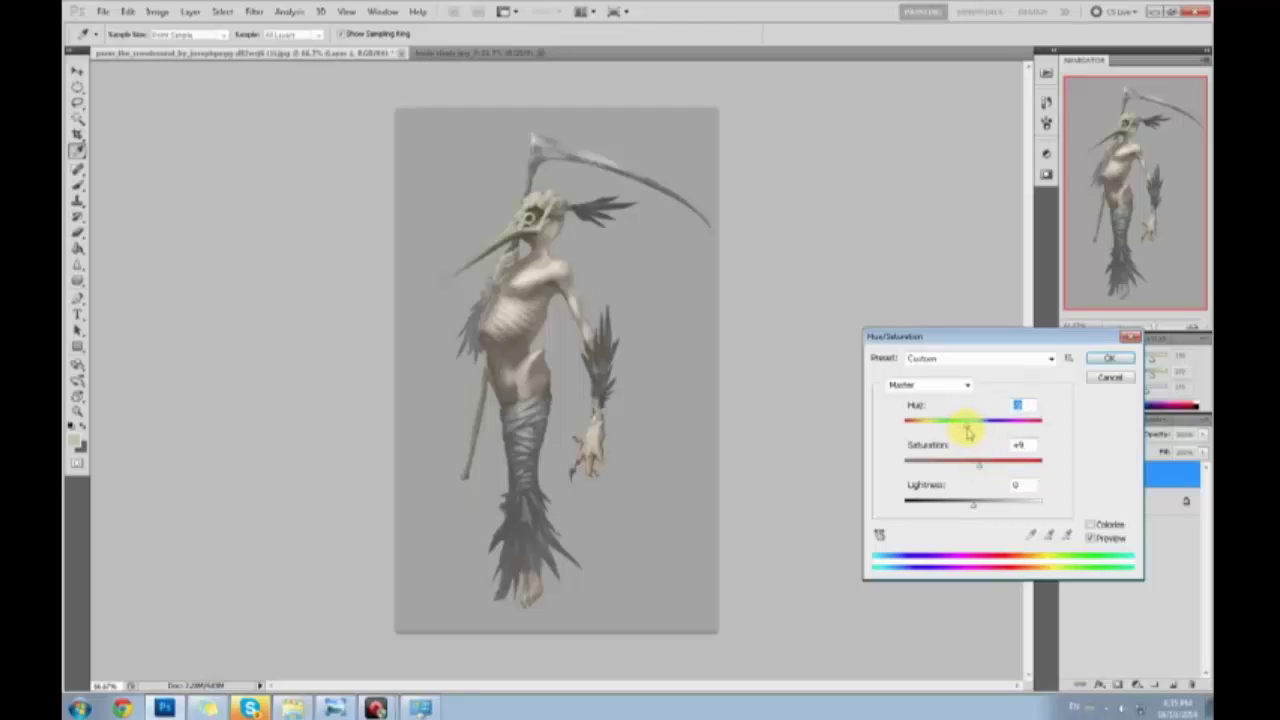
pyautogui.moveTo(967, 431); pyautogui.dragTo(966, 431)
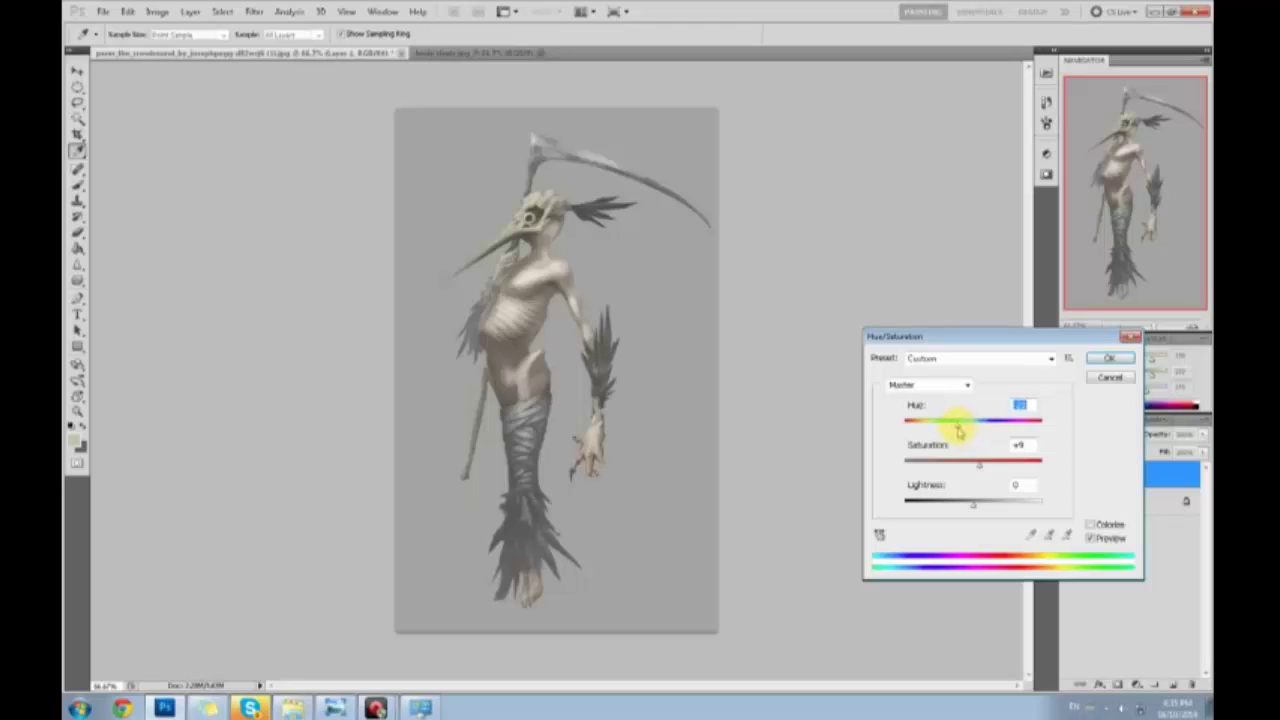
pyautogui.moveTo(959, 431); pyautogui.dragTo(963, 431)
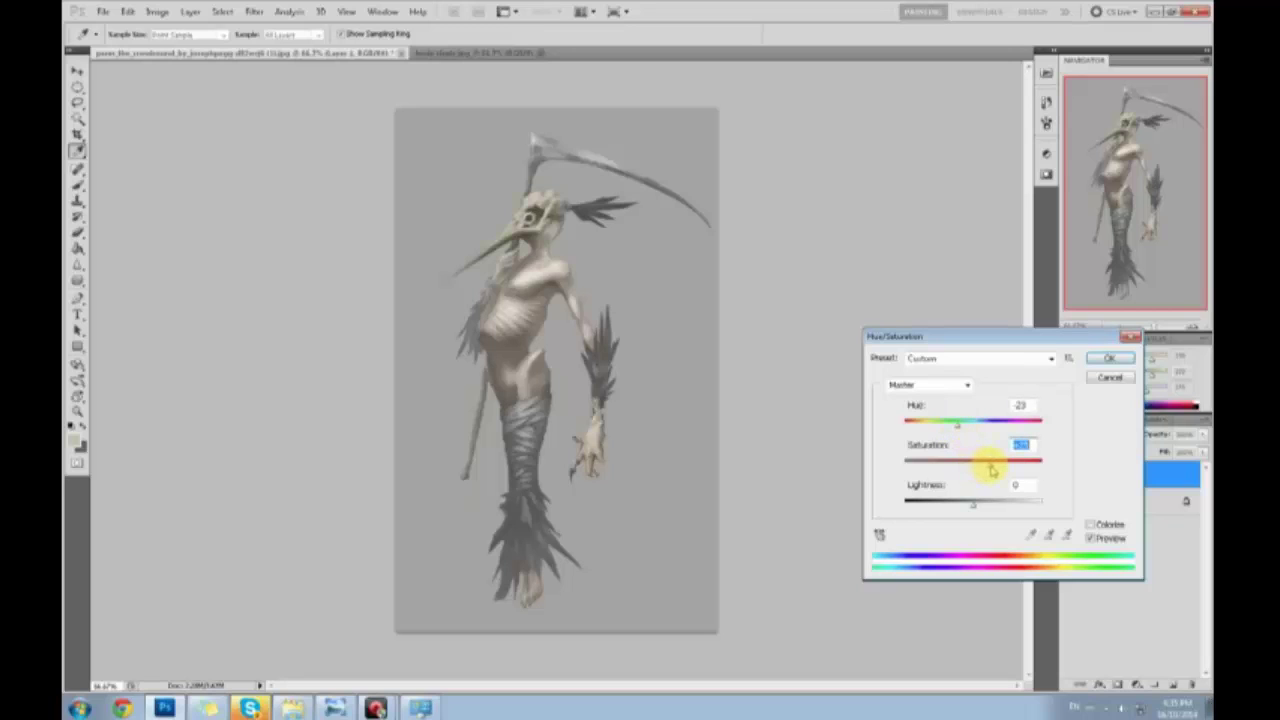
pyautogui.click(1109, 358)
pyautogui.rightClick(1153, 484)
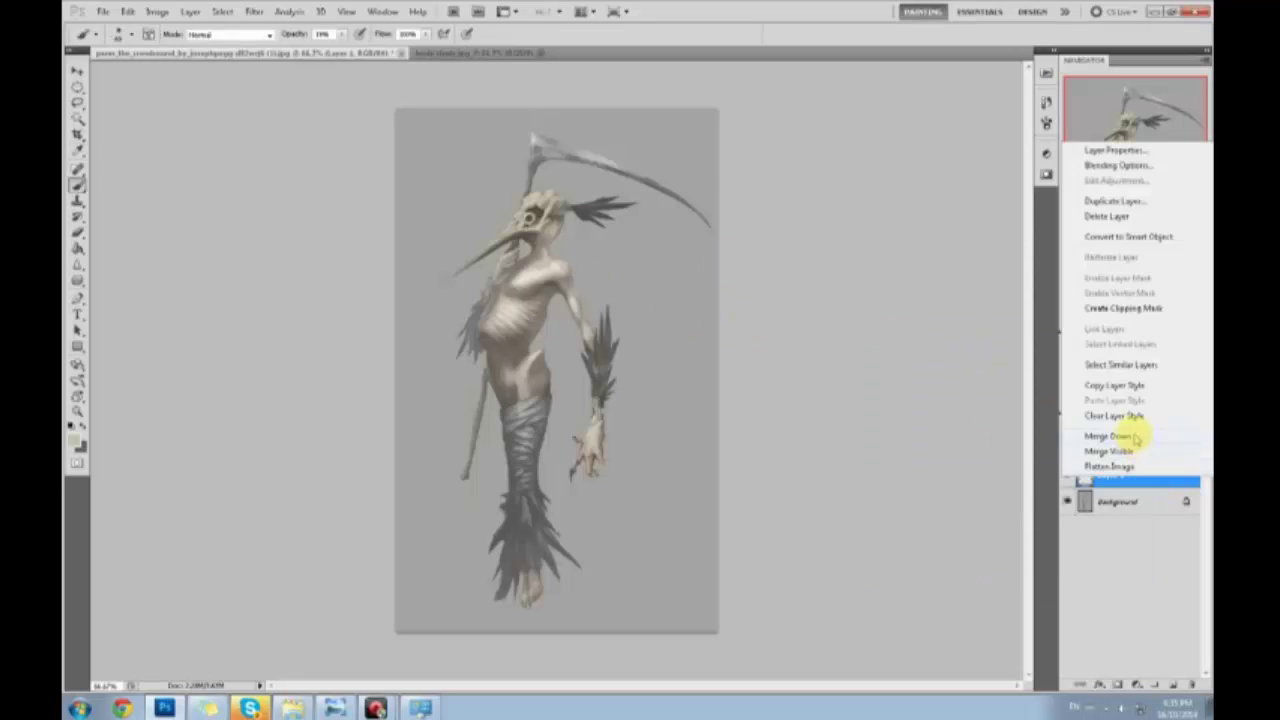
pyautogui.click(1100, 434)
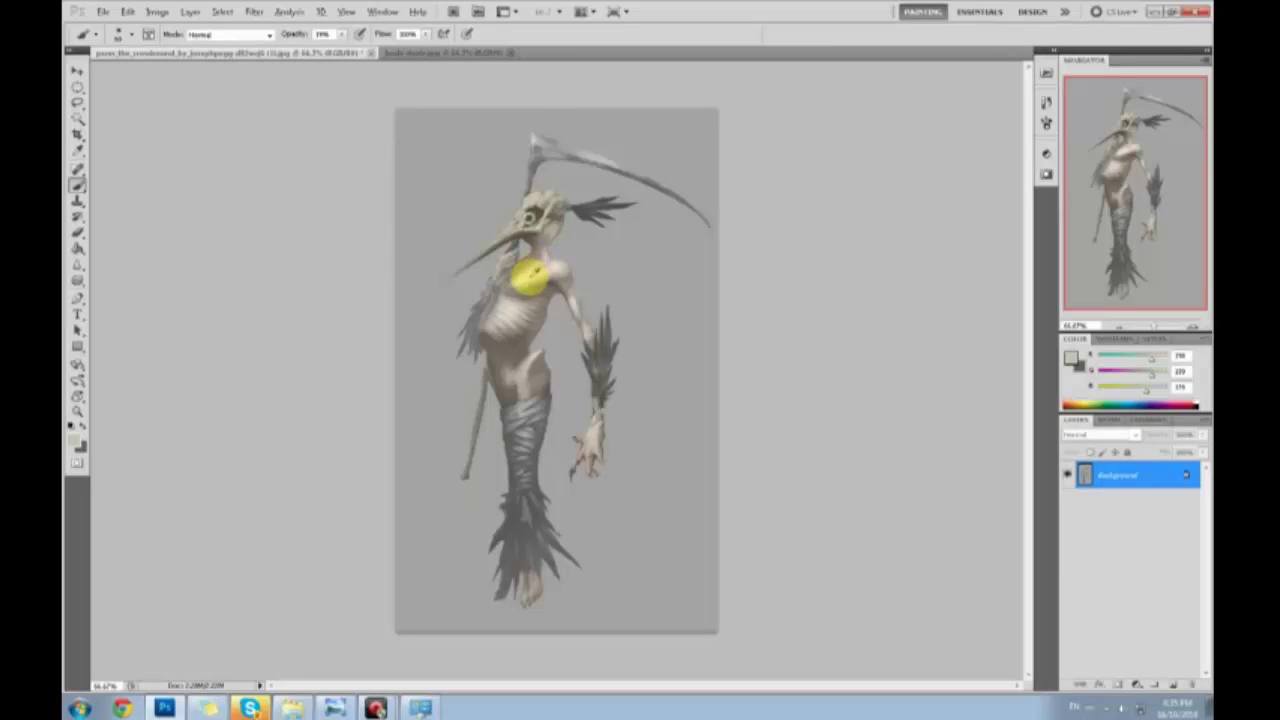
# Set the foreground colour to pale cream eae2d9 and activate the Brush tool
pyautogui.click(1068, 358)
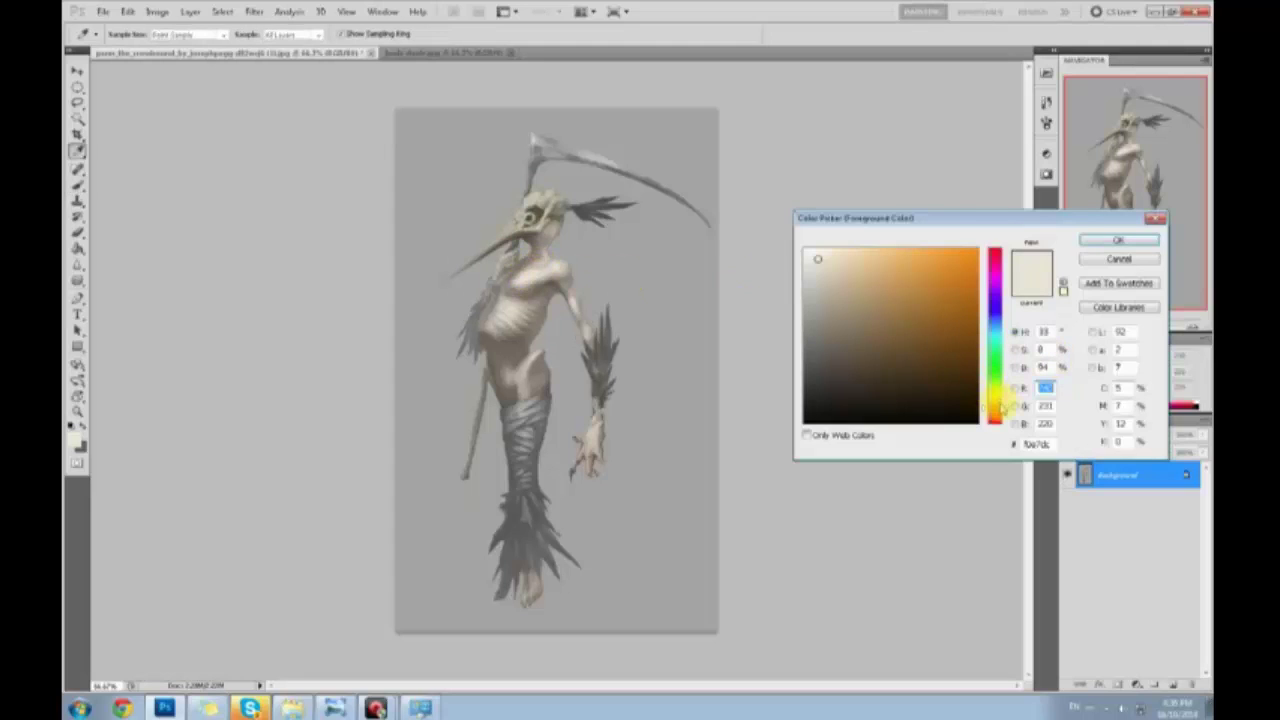
pyautogui.click(996, 413)
pyautogui.click(817, 333)
pyautogui.click(815, 266)
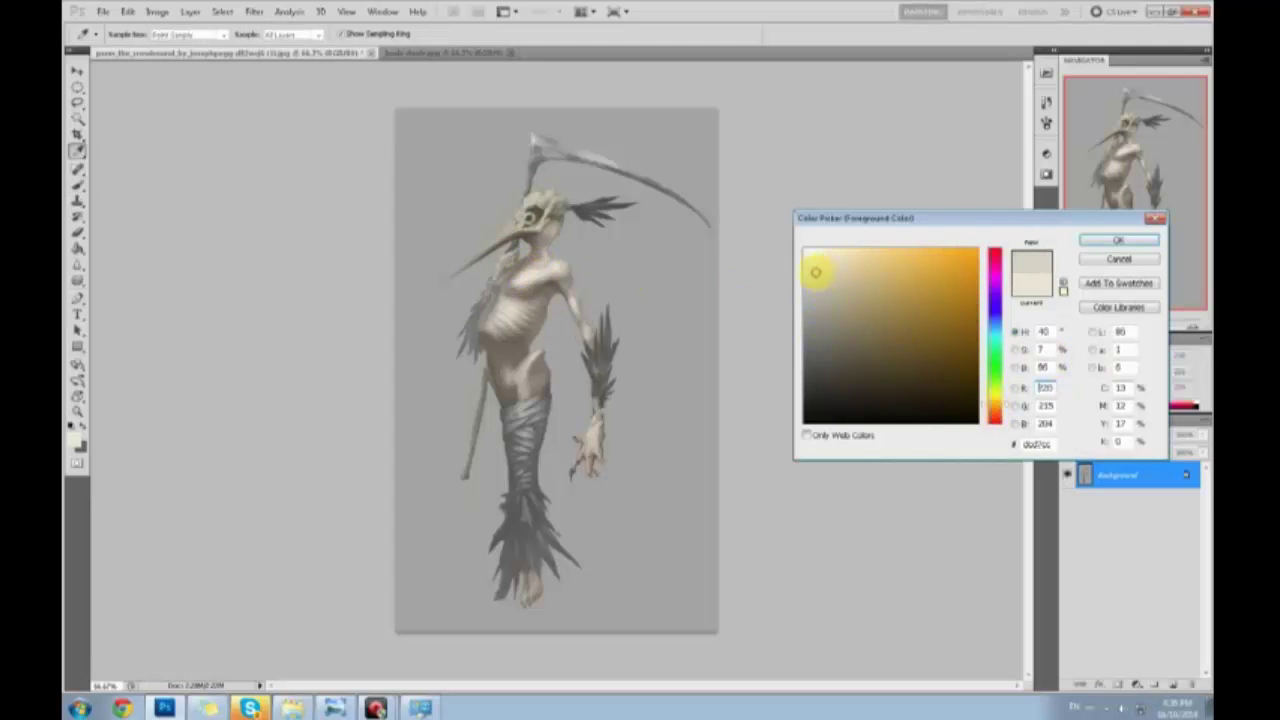
pyautogui.click(996, 412)
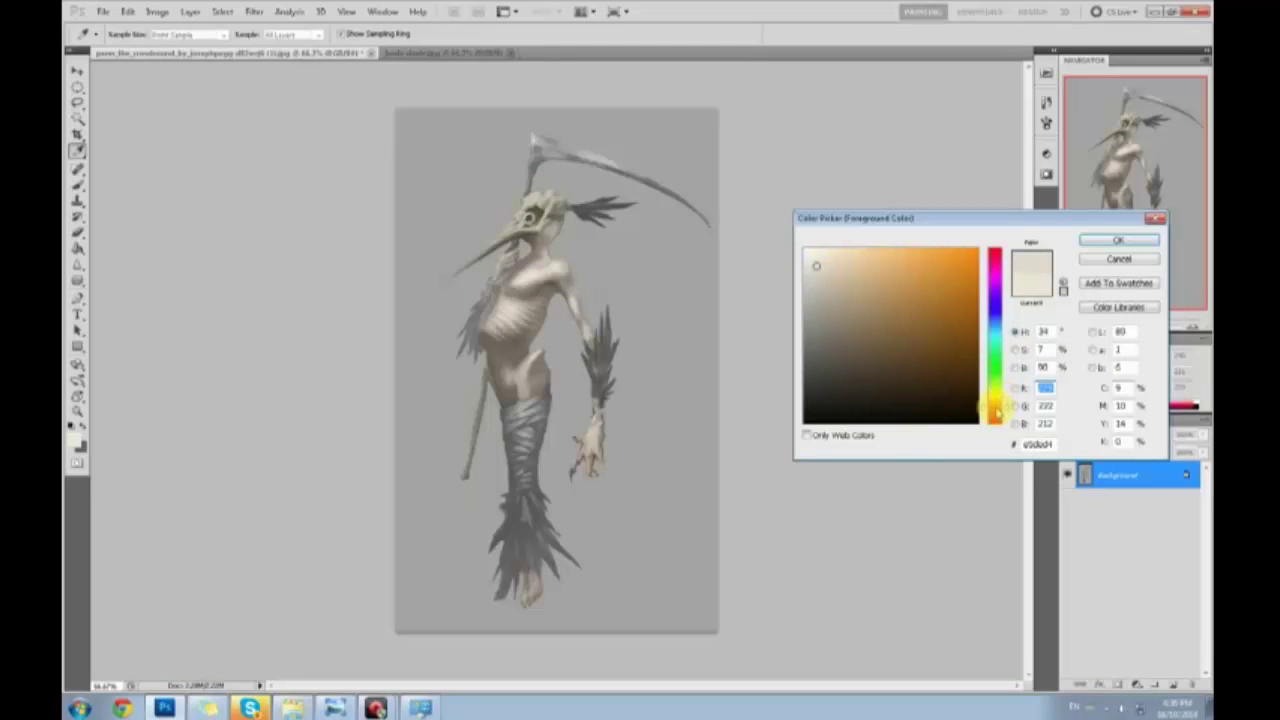
pyautogui.click(816, 264)
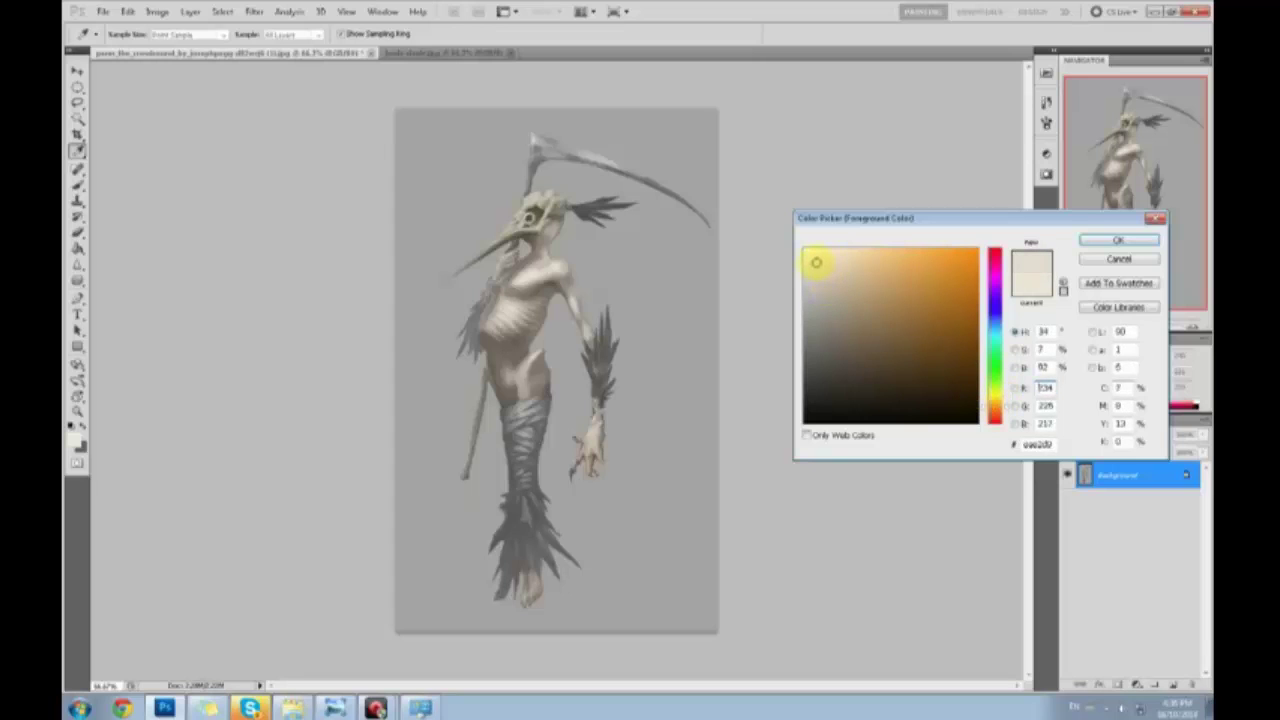
pyautogui.click(1100, 242)
pyautogui.press('b')
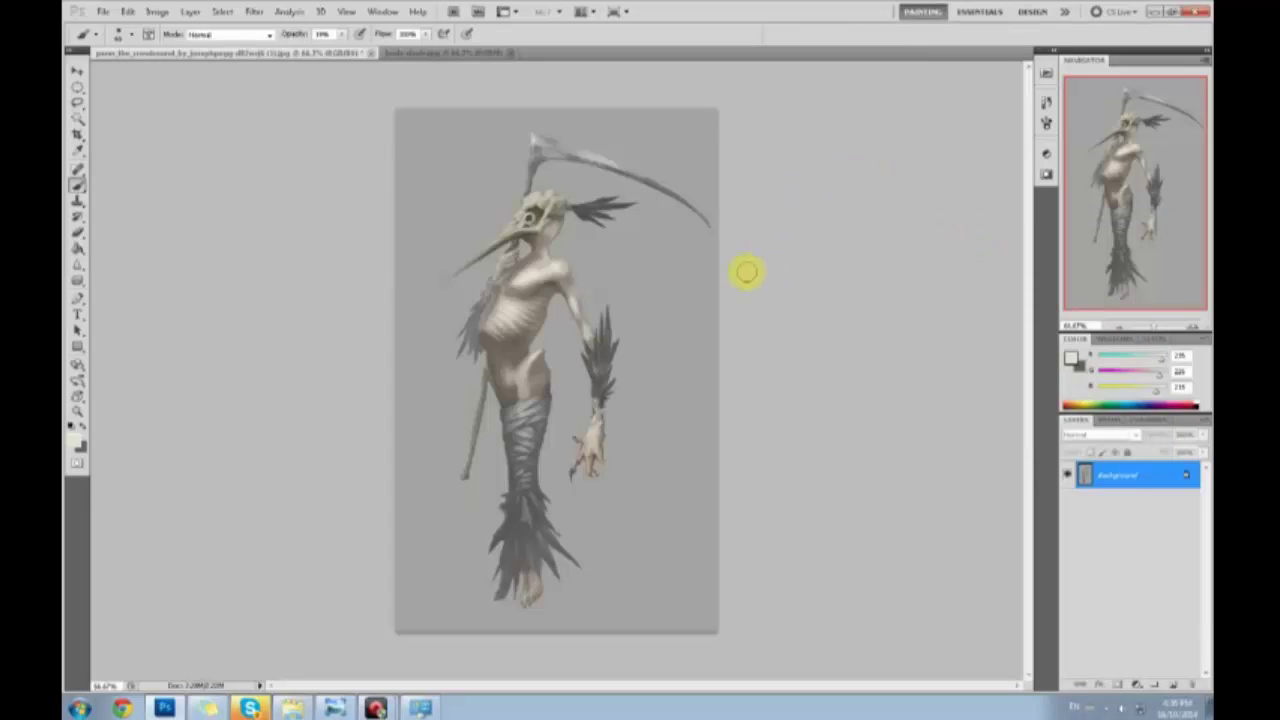
# Paint a round reference swatch of the cream colour in the empty area below the scythe blade at 100% brush opacity
pyautogui.moveTo(692, 244); pyautogui.dragTo(663, 262)
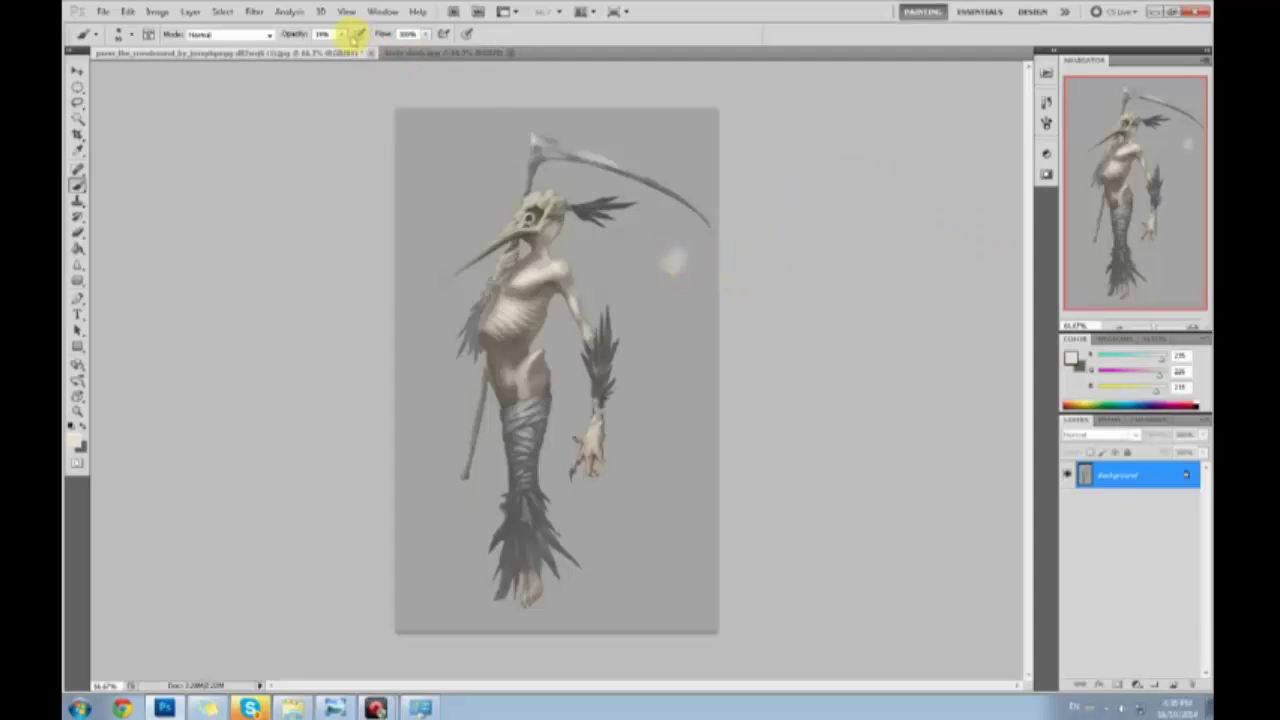
pyautogui.moveTo(345, 35); pyautogui.dragTo(417, 57)
pyautogui.moveTo(685, 256); pyautogui.dragTo(675, 257)
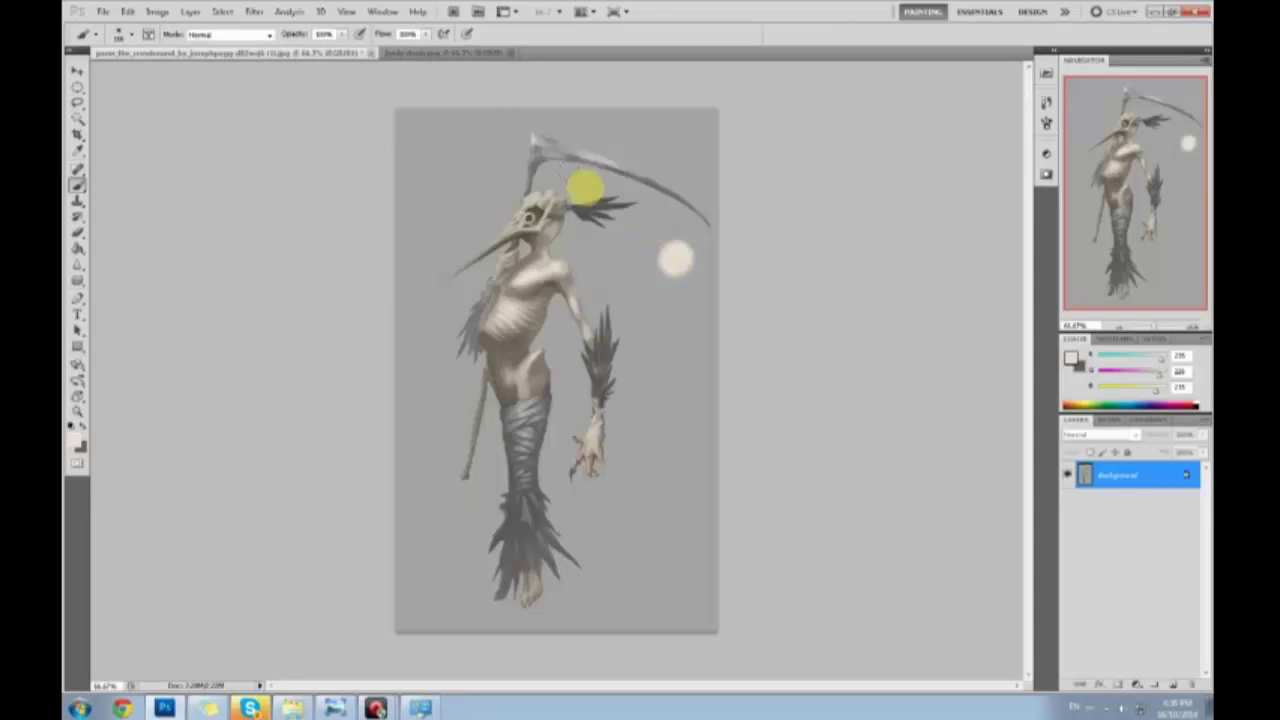
# Highlight the mask and beak with cream at reduced brush opacity, and trim the beak's edge with background grey at 100% opacity
pyautogui.moveTo(329, 46); pyautogui.dragTo(286, 56)
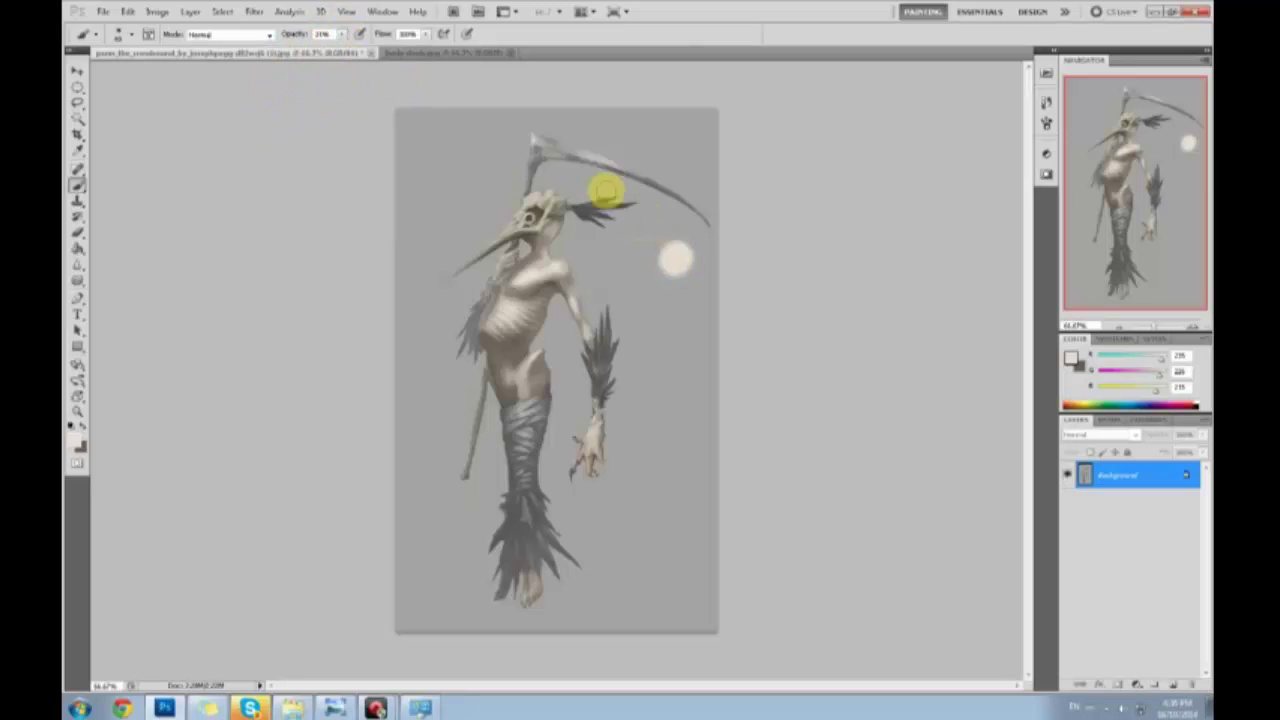
pyautogui.moveTo(537, 210)
pyautogui.mouseDown()
pyautogui.moveTo(531, 200)
pyautogui.moveTo(531, 223)
pyautogui.moveTo(524, 214)
pyautogui.moveTo(512, 230)
pyautogui.moveTo(517, 185)
pyautogui.moveTo(546, 222)
pyautogui.moveTo(511, 252)
pyautogui.moveTo(500, 227)
pyautogui.moveTo(480, 273)
pyautogui.moveTo(534, 223)
pyautogui.moveTo(489, 220)
pyautogui.moveTo(502, 246)
pyautogui.moveTo(469, 271)
pyautogui.moveTo(506, 236)
pyautogui.moveTo(454, 286)
pyautogui.moveTo(537, 206)
pyautogui.moveTo(586, 180)
pyautogui.mouseUp()
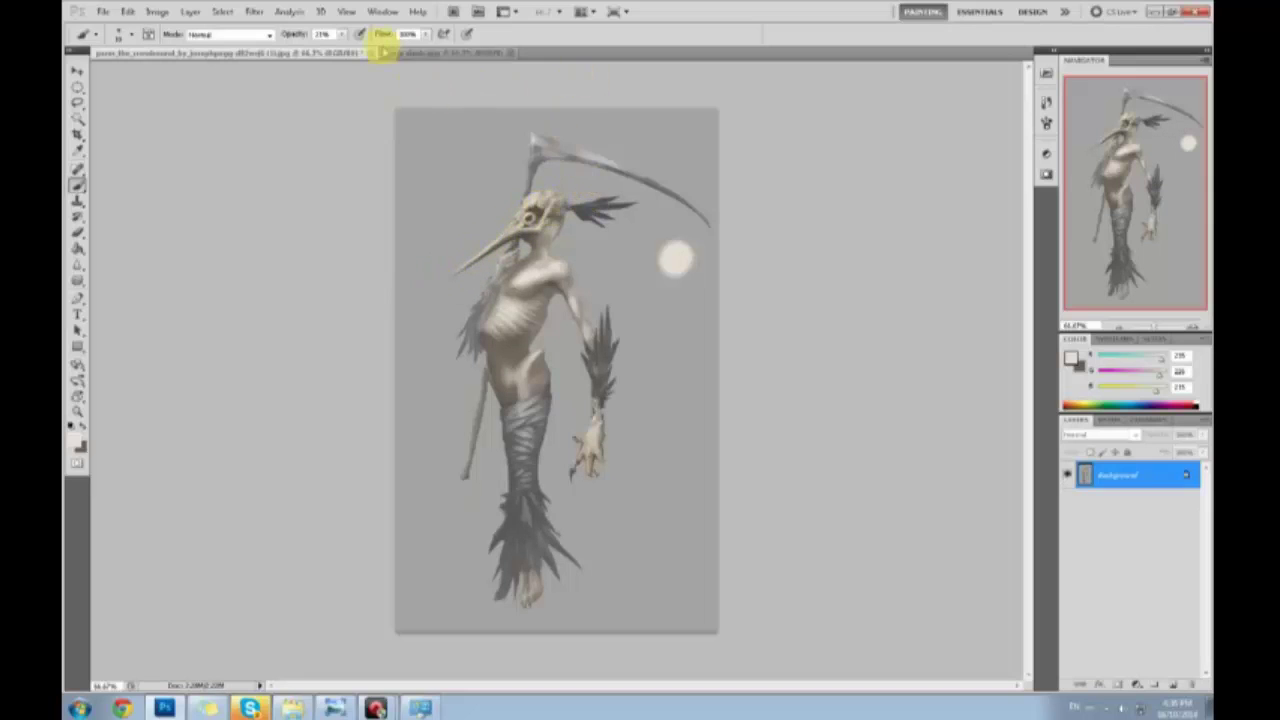
pyautogui.click(341, 35)
pyautogui.moveTo(341, 35); pyautogui.dragTo(428, 69)
pyautogui.moveTo(465, 215)
pyautogui.mouseDown()
pyautogui.moveTo(481, 216)
pyautogui.moveTo(456, 282)
pyautogui.moveTo(478, 245)
pyautogui.moveTo(485, 253)
pyautogui.mouseUp()
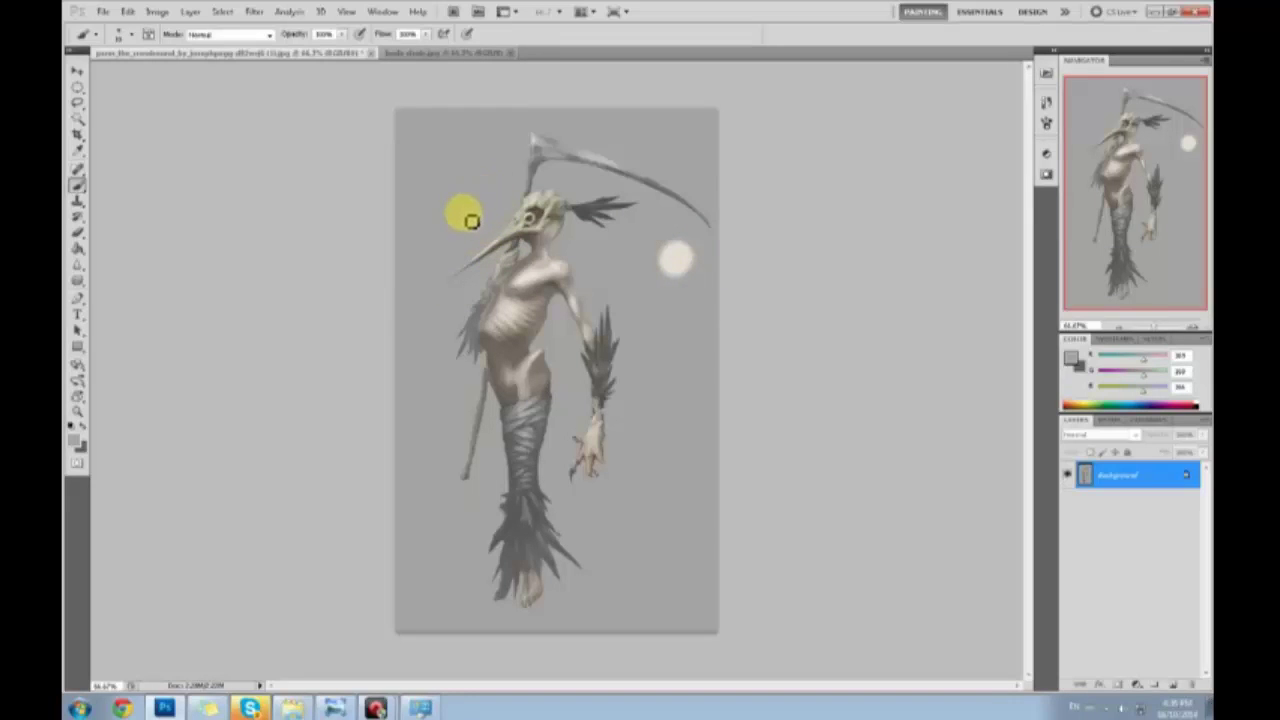
pyautogui.keyDown('alt'); pyautogui.click(675, 258); pyautogui.keyUp('alt')
pyautogui.moveTo(672, 293); pyautogui.dragTo(679, 305)
pyautogui.moveTo(690, 299); pyautogui.dragTo(685, 326)
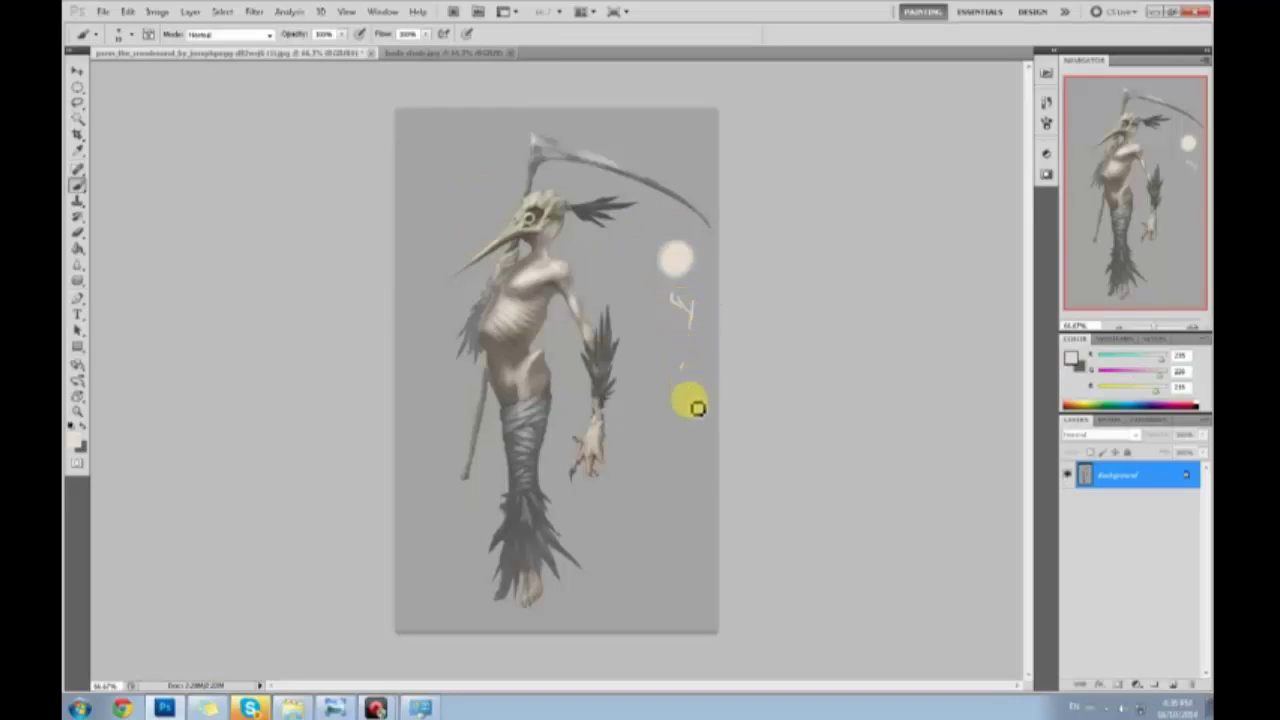
pyautogui.hotkey('ctrl', 'z')
pyautogui.hotkey('ctrl', 'alt', 'z')
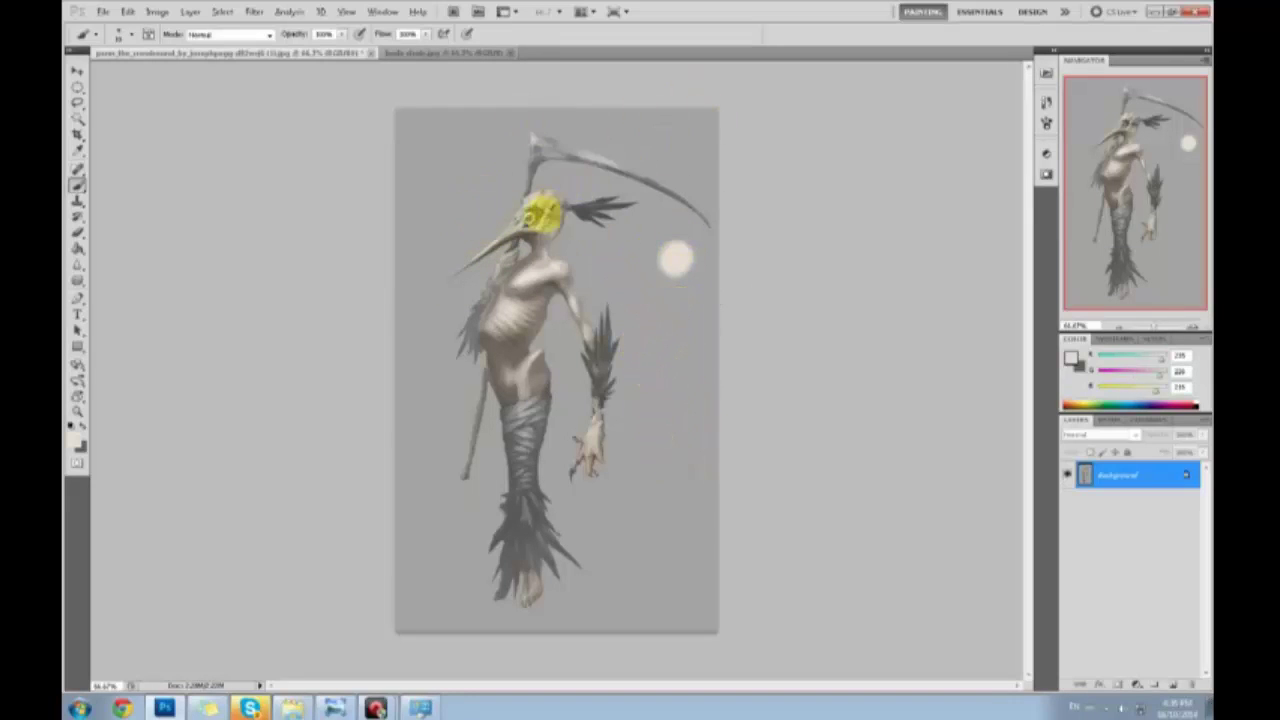
# Sample the light skin tone near the shoulder and check its values in the colour picker without changing them
pyautogui.keyDown('alt'); pyautogui.click(556, 268); pyautogui.keyUp('alt')
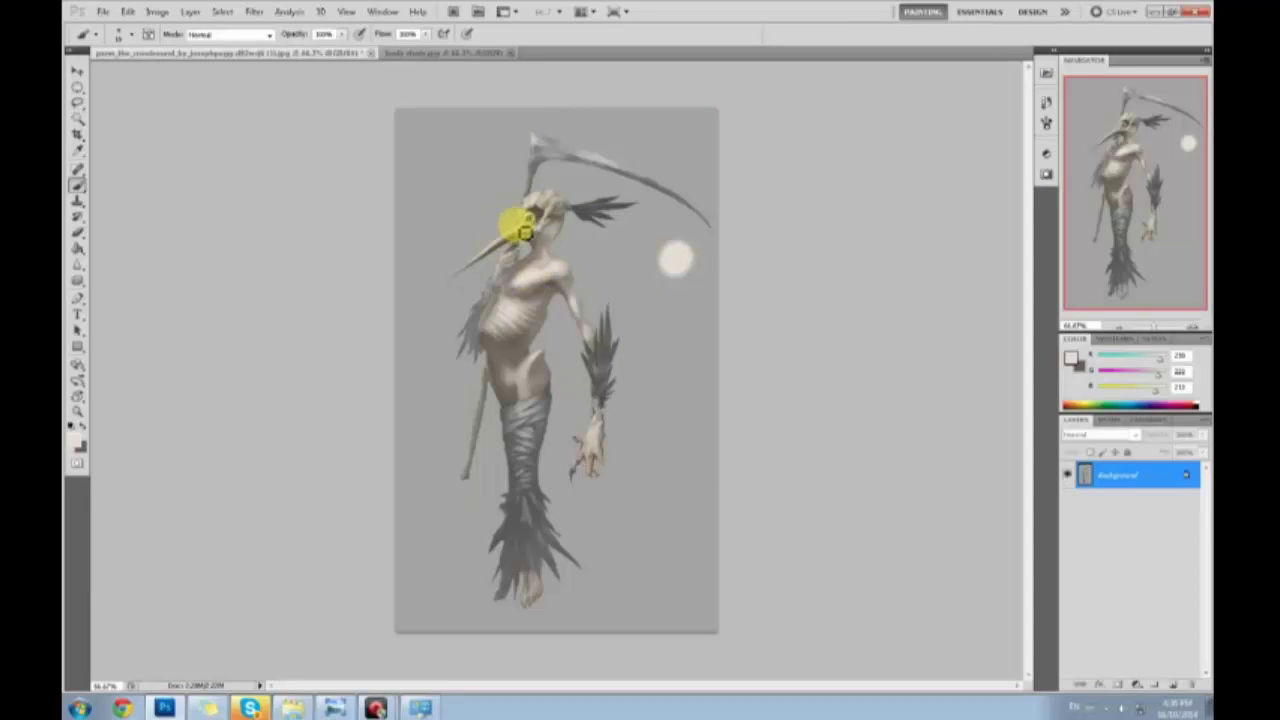
pyautogui.click(1071, 358)
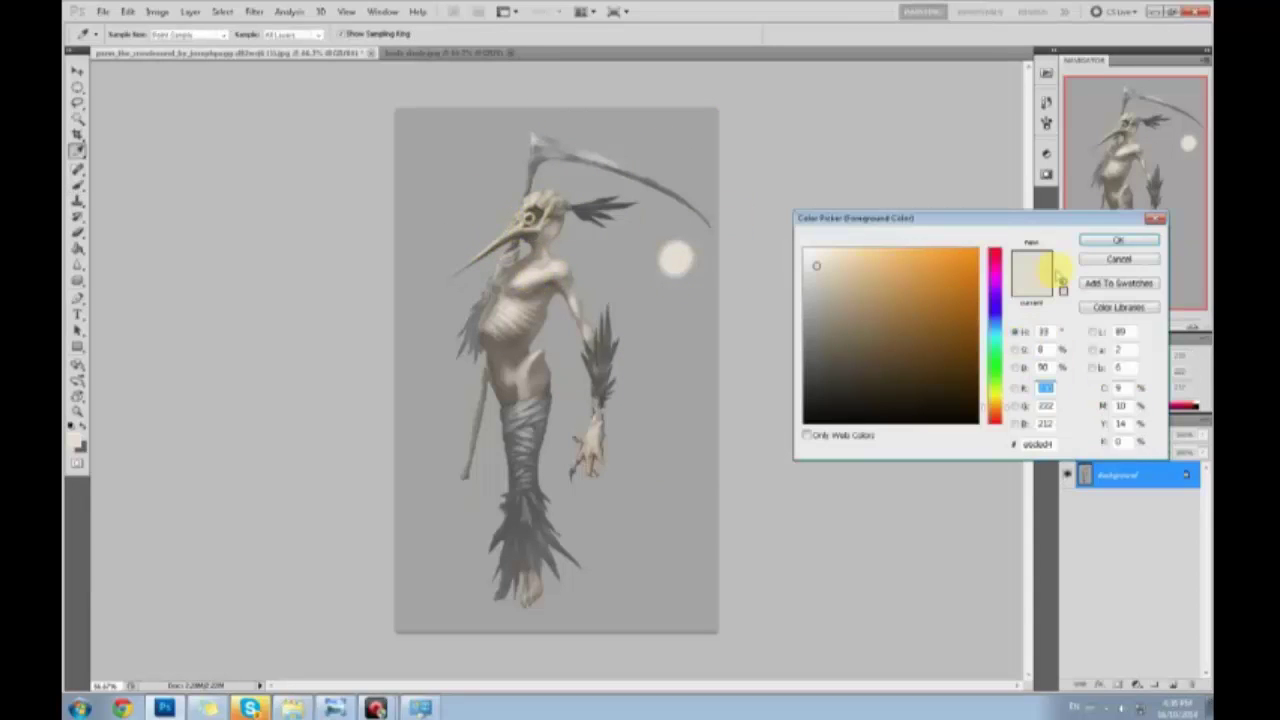
pyautogui.click(1117, 258)
pyautogui.click(1071, 357)
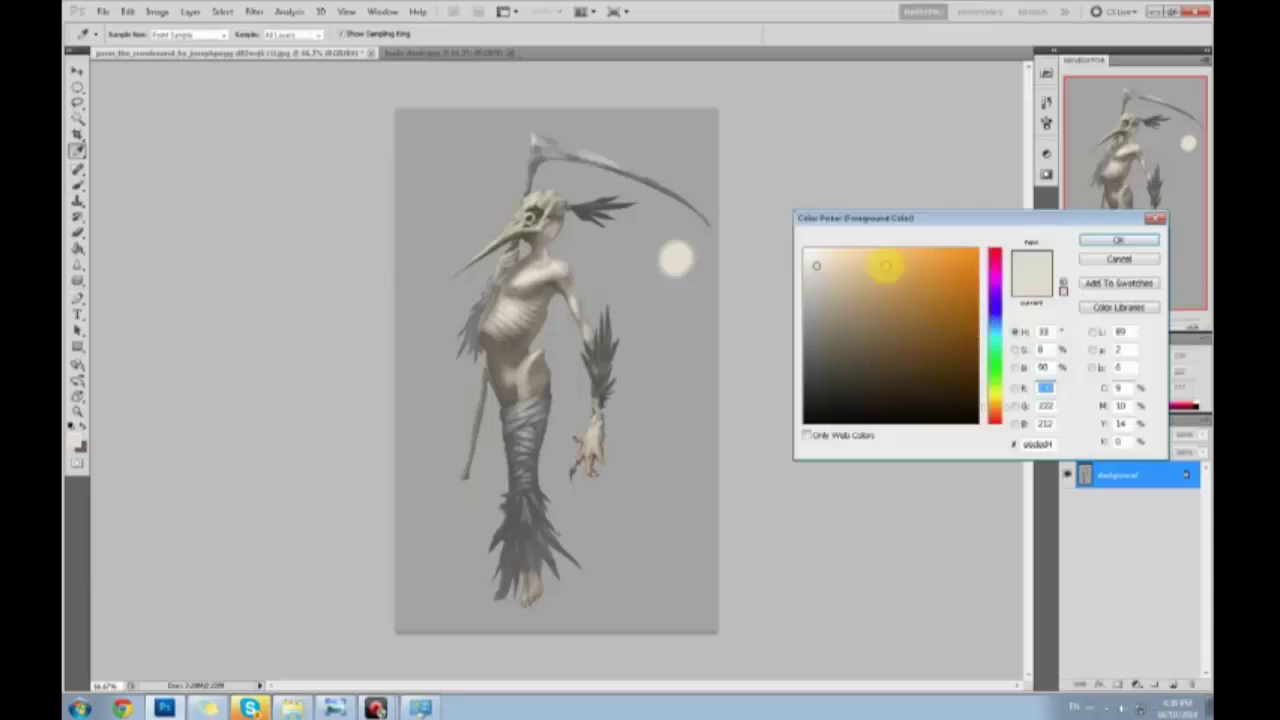
pyautogui.click(1101, 263)
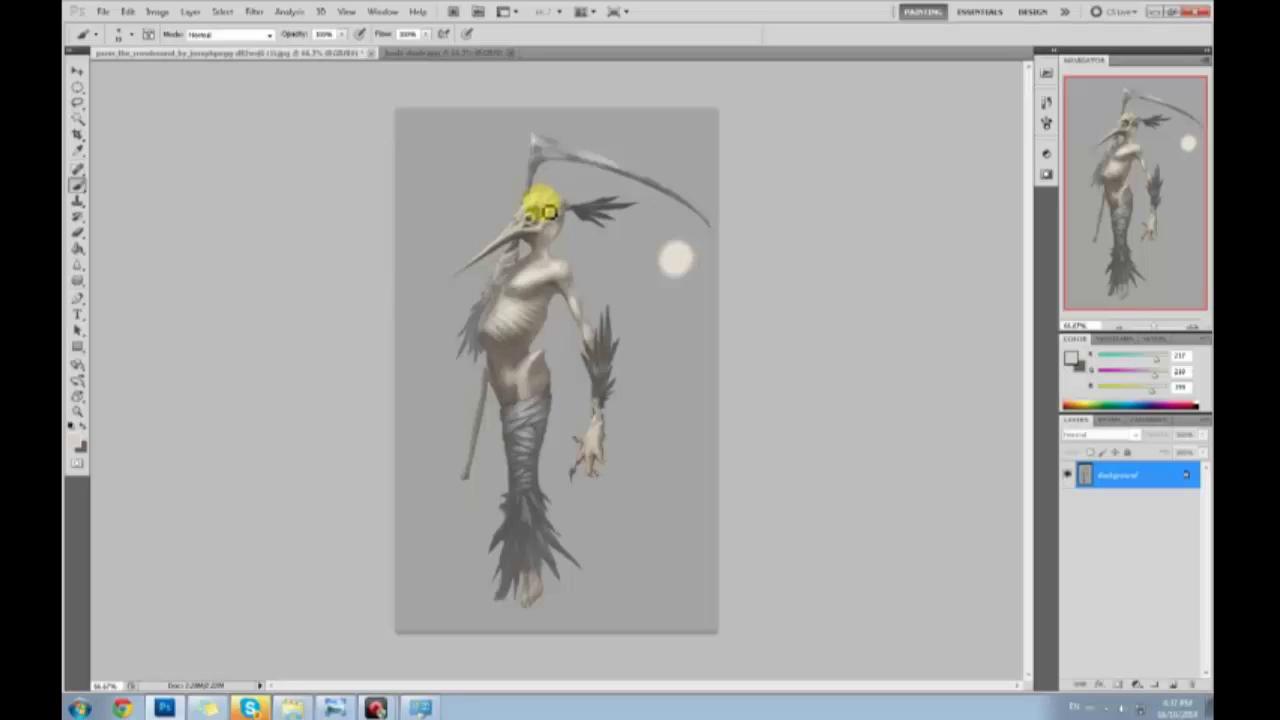
# Refine the mask's eye socket and brow with sampled dark olive and pale bone tones
pyautogui.keyDown('alt'); pyautogui.click(541, 218); pyautogui.keyUp('alt')
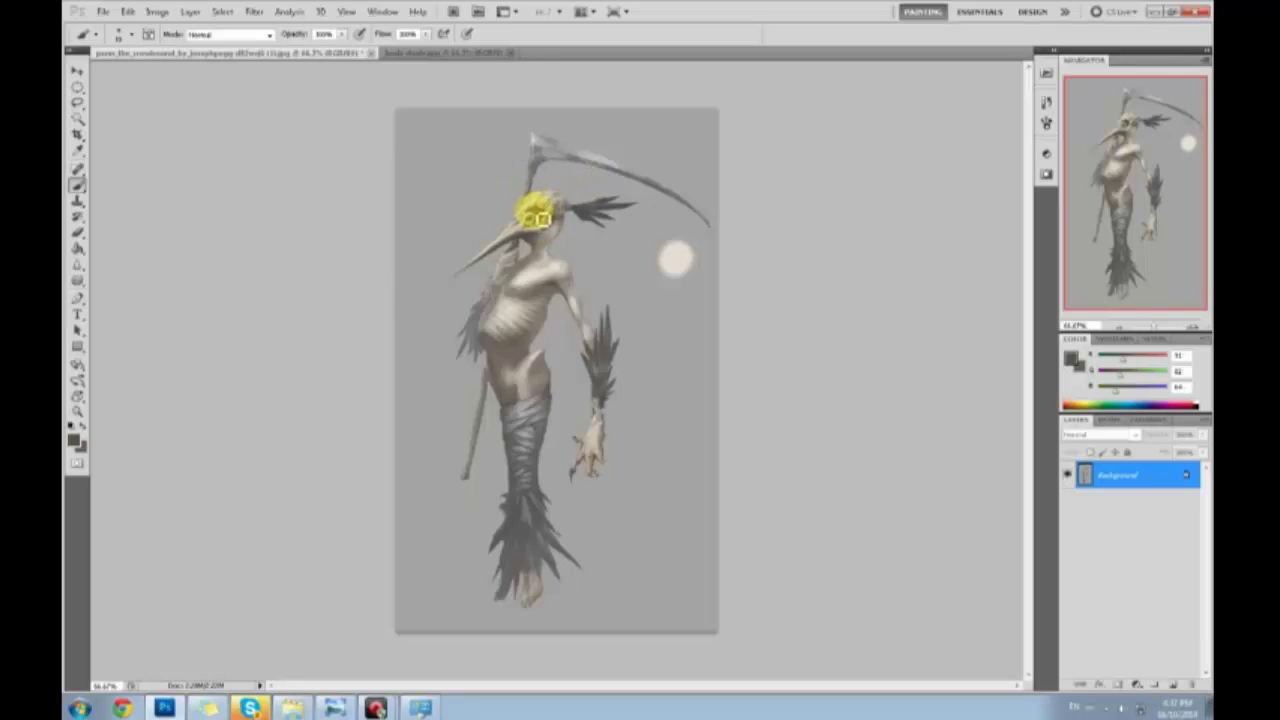
pyautogui.keyDown('alt'); pyautogui.click(538, 220); pyautogui.keyUp('alt')
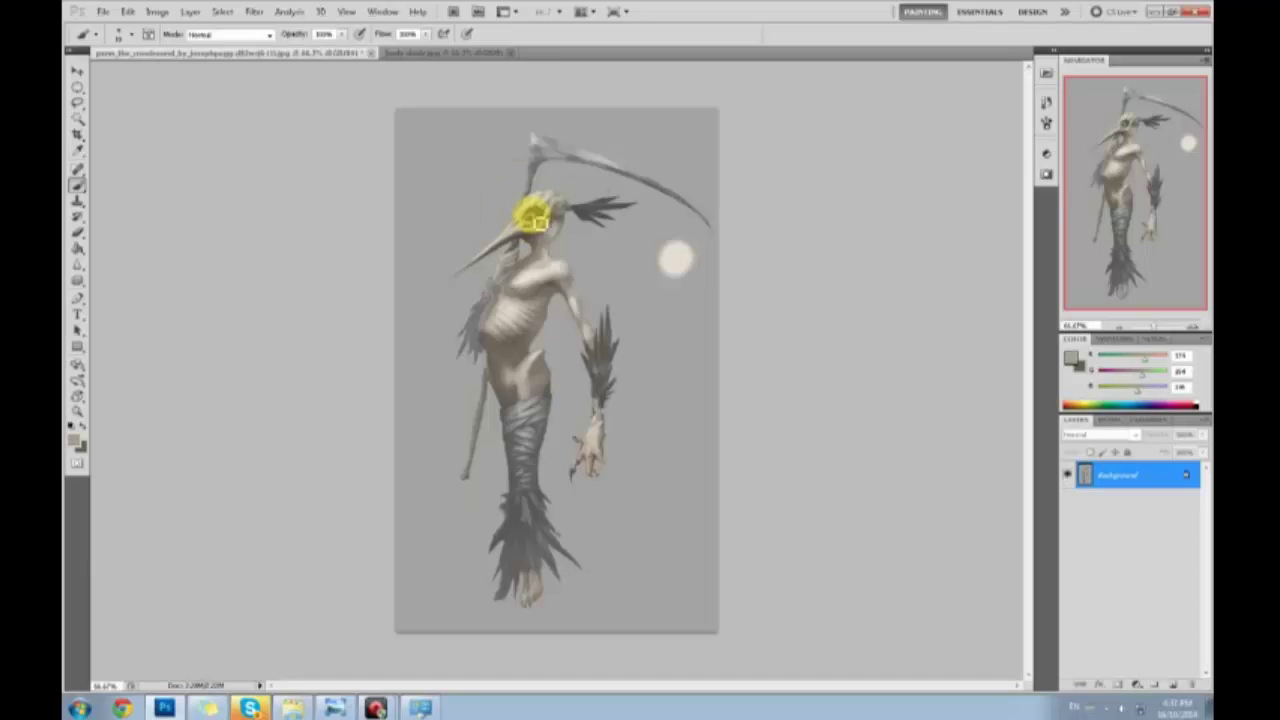
pyautogui.keyDown('alt'); pyautogui.click(538, 217); pyautogui.keyUp('alt')
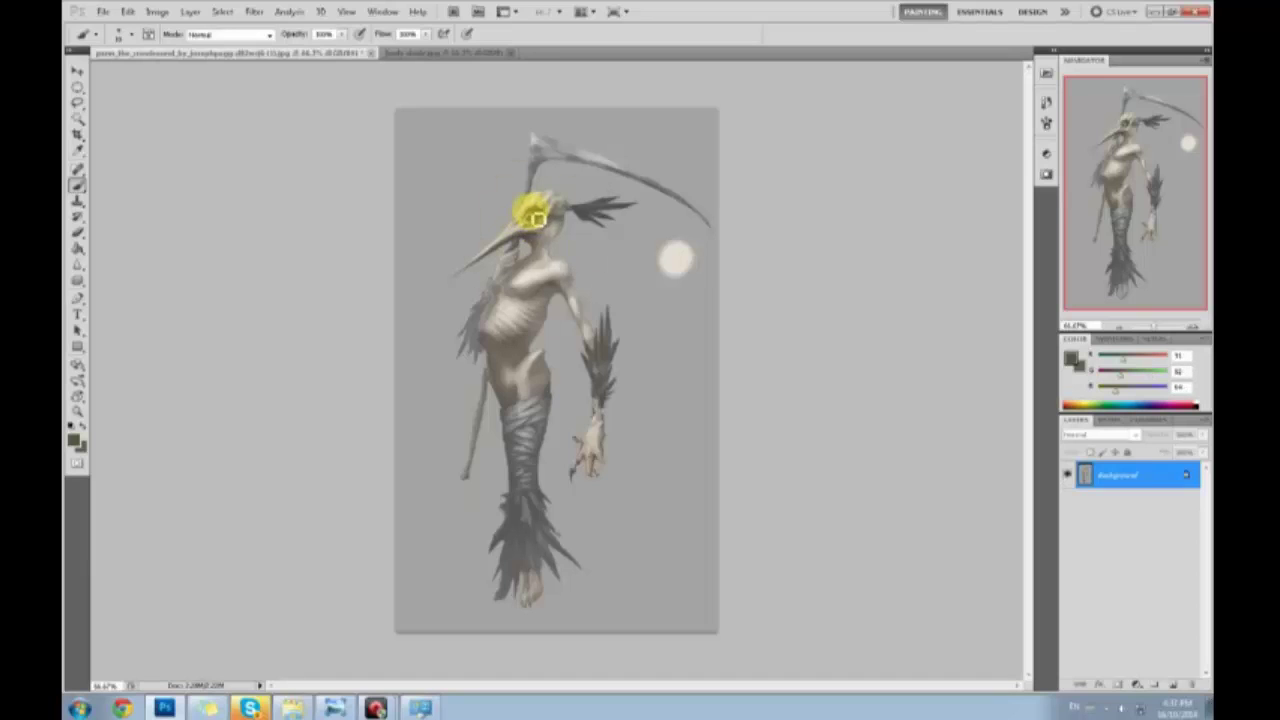
pyautogui.keyDown('alt'); pyautogui.click(532, 206); pyautogui.keyUp('alt')
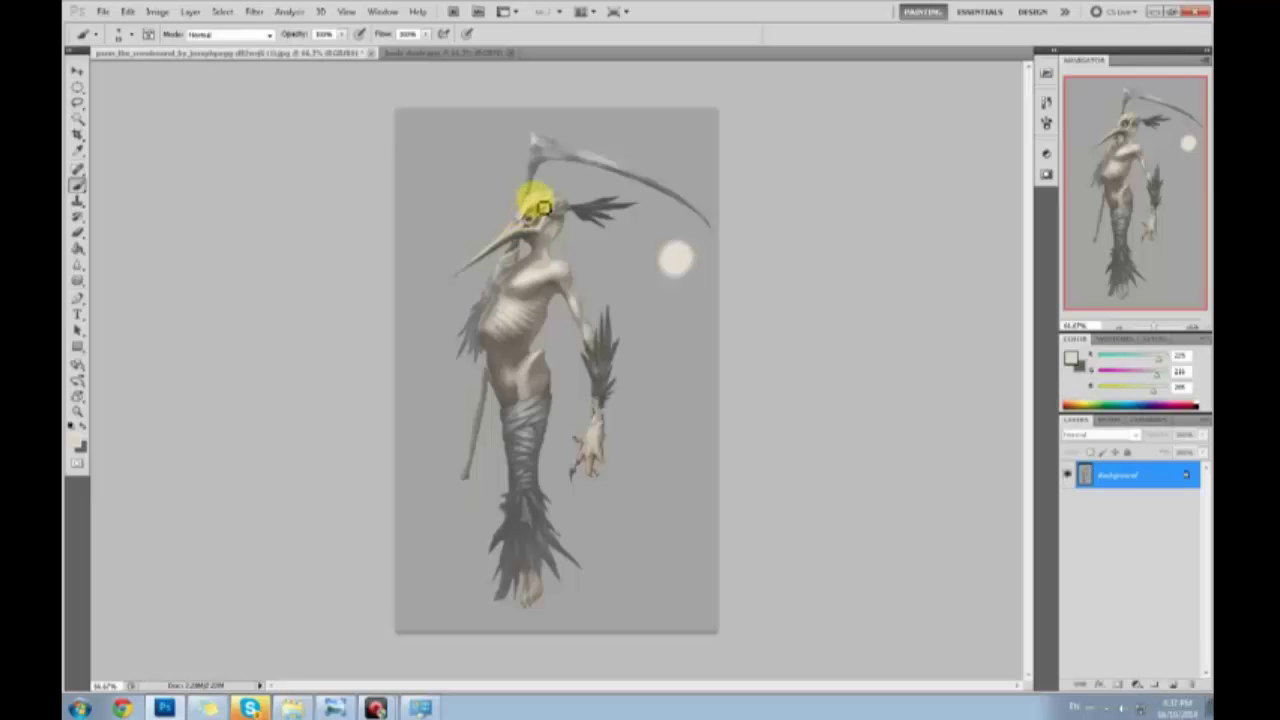
pyautogui.keyDown('alt'); pyautogui.click(678, 258); pyautogui.keyUp('alt')
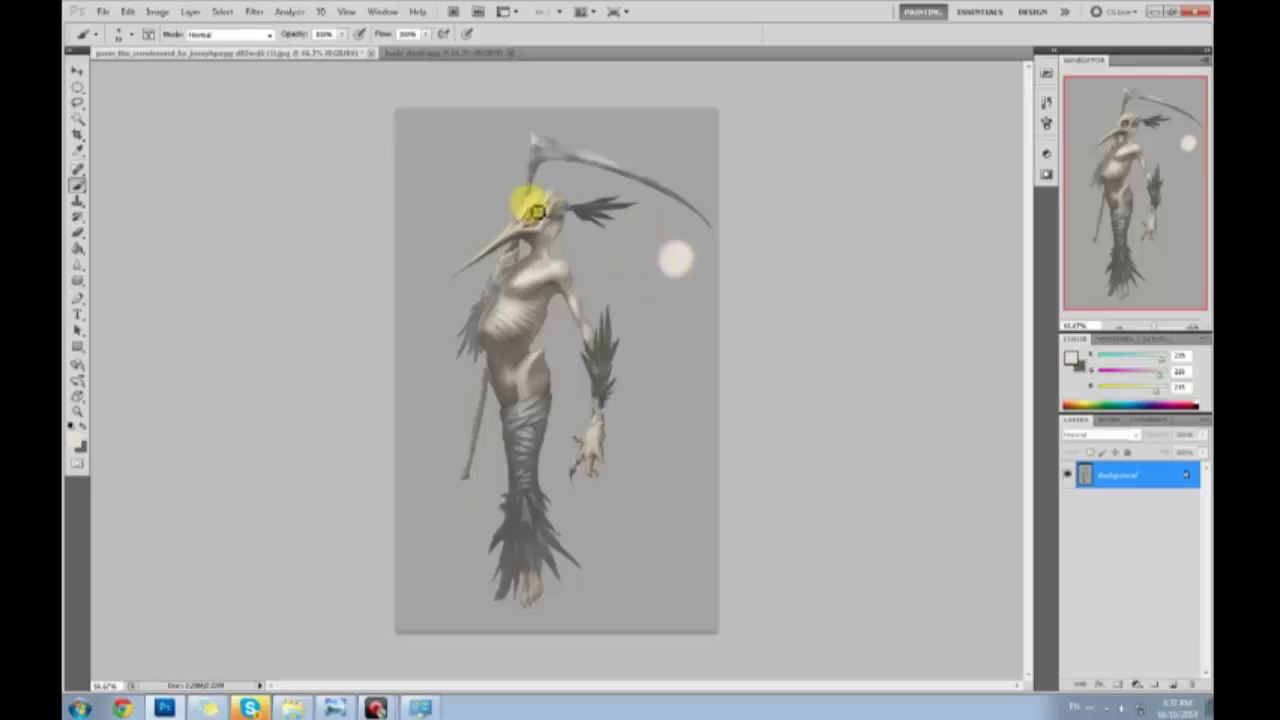
# Deepen the mask's eye socket with a sampled dark brown at reduced brush opacity
pyautogui.keyDown('alt'); pyautogui.click(536, 211); pyautogui.keyUp('alt')
pyautogui.click(342, 35)
pyautogui.moveTo(341, 47); pyautogui.dragTo(315, 47)
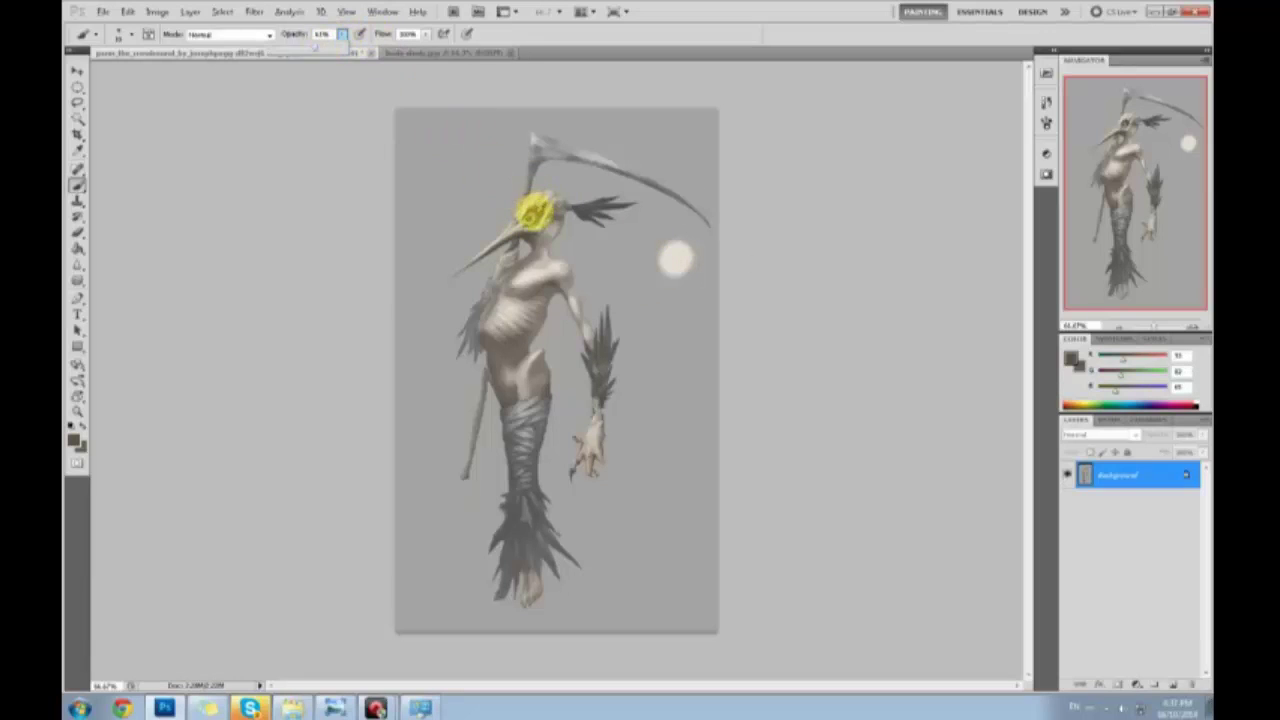
pyautogui.keyDown('alt'); pyautogui.click(535, 212); pyautogui.keyUp('alt')
pyautogui.click(343, 33)
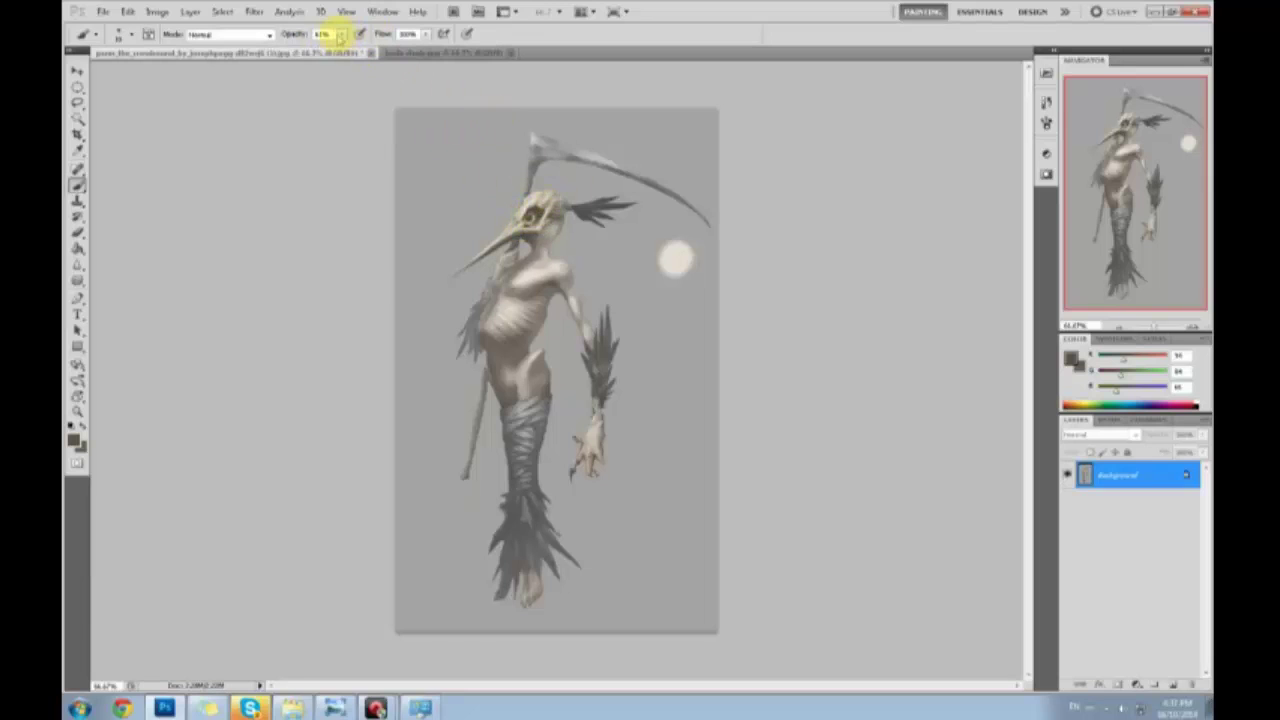
pyautogui.moveTo(344, 46); pyautogui.dragTo(321, 46)
pyautogui.click(536, 213)
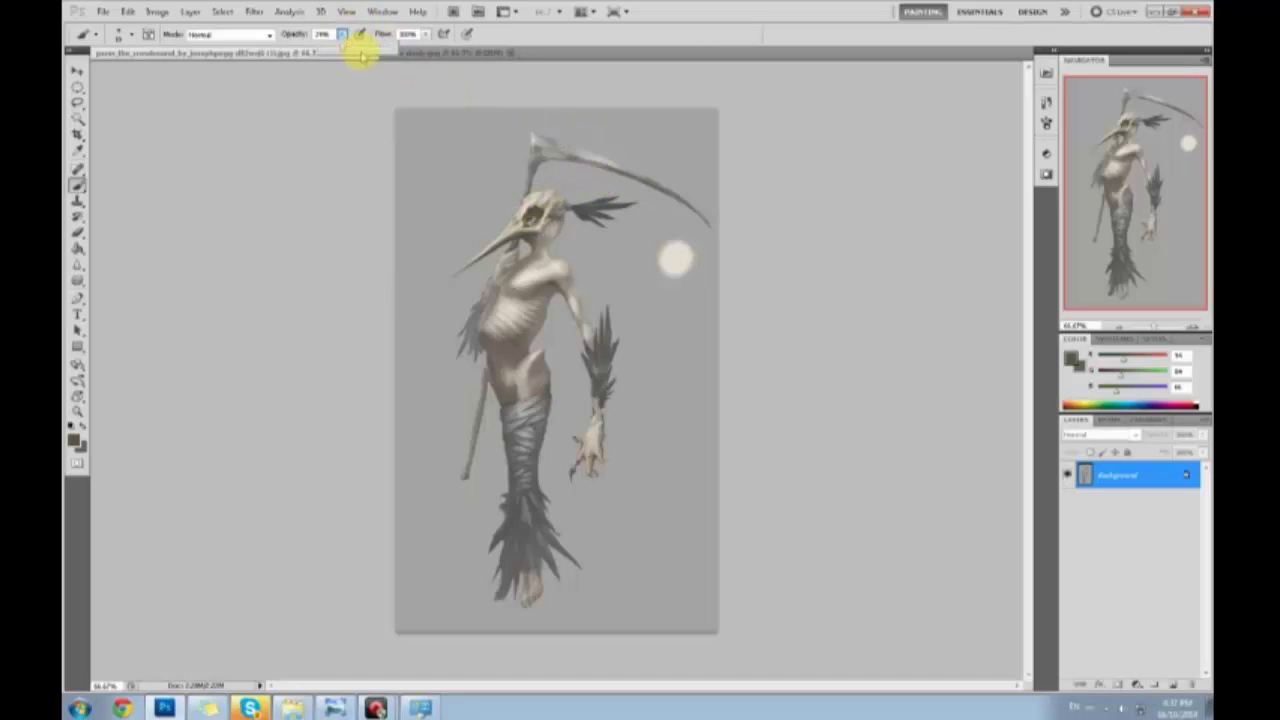
# Brighten the eye socket's rim and the mask's crown with the cream swatch colour at lowered brush opacity
pyautogui.moveTo(362, 57); pyautogui.dragTo(350, 56)
pyautogui.keyDown('alt'); pyautogui.click(676, 254); pyautogui.keyUp('alt')
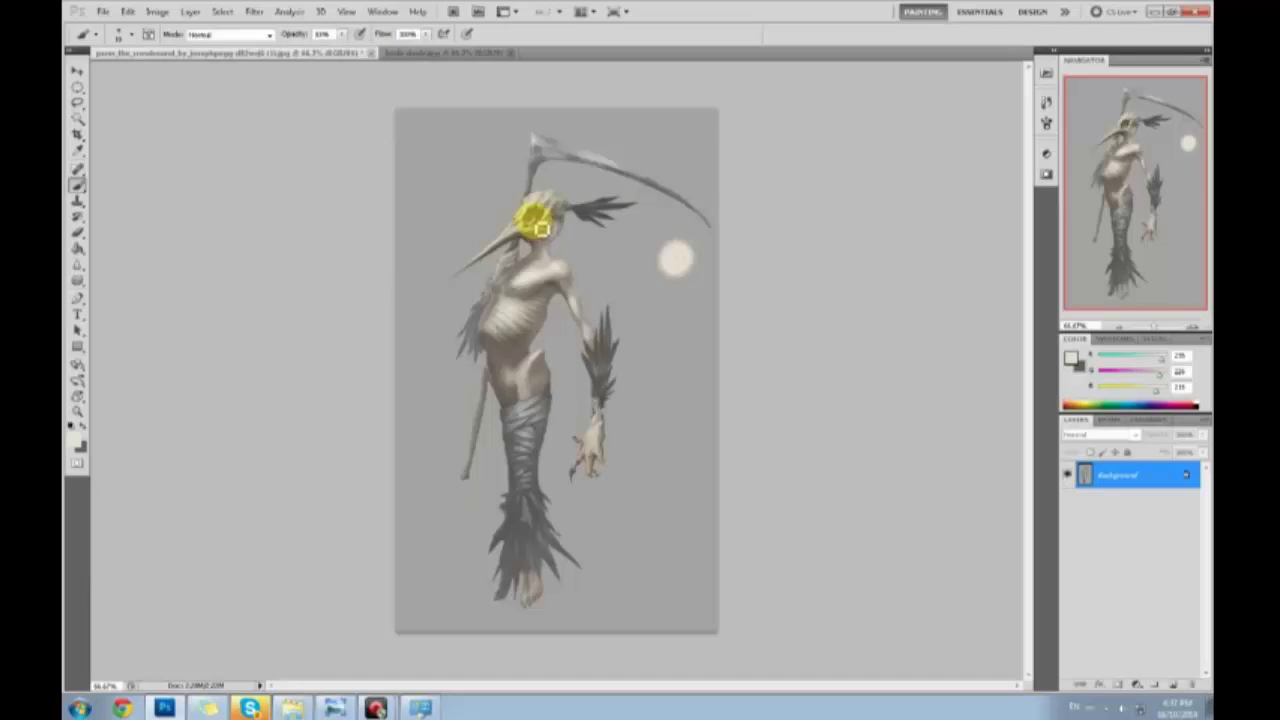
pyautogui.moveTo(533, 227); pyautogui.dragTo(560, 204)
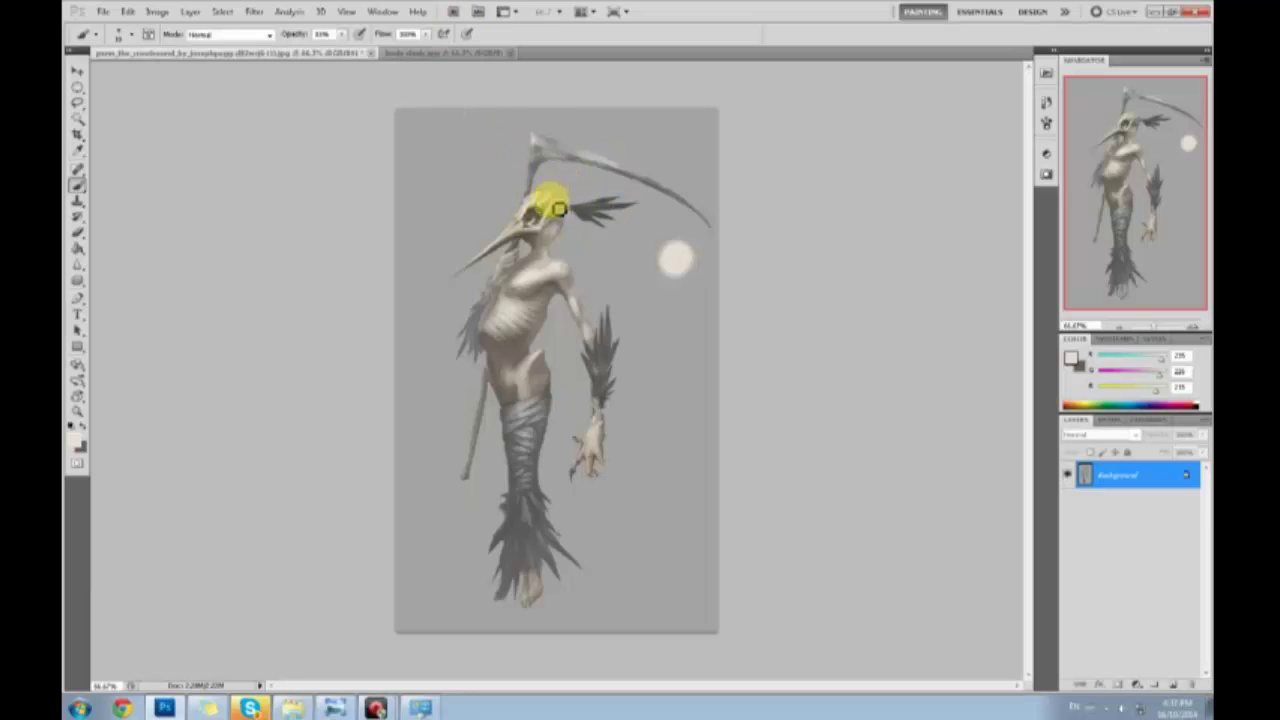
# Shade and blend the crown of the bird mask above the eye socket with repeatedly sampled pale bone and grey-olive tones
pyautogui.scroll(2, 567, 236)
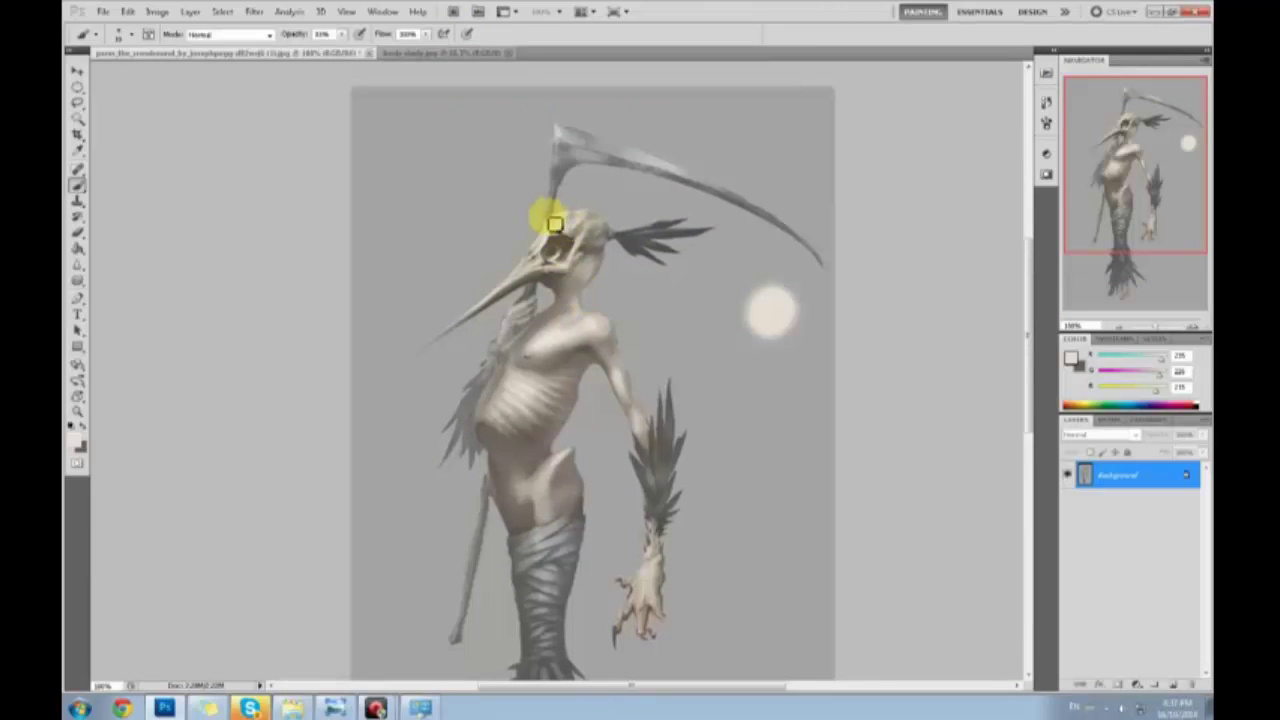
pyautogui.keyDown('alt'); pyautogui.click(558, 238); pyautogui.keyUp('alt')
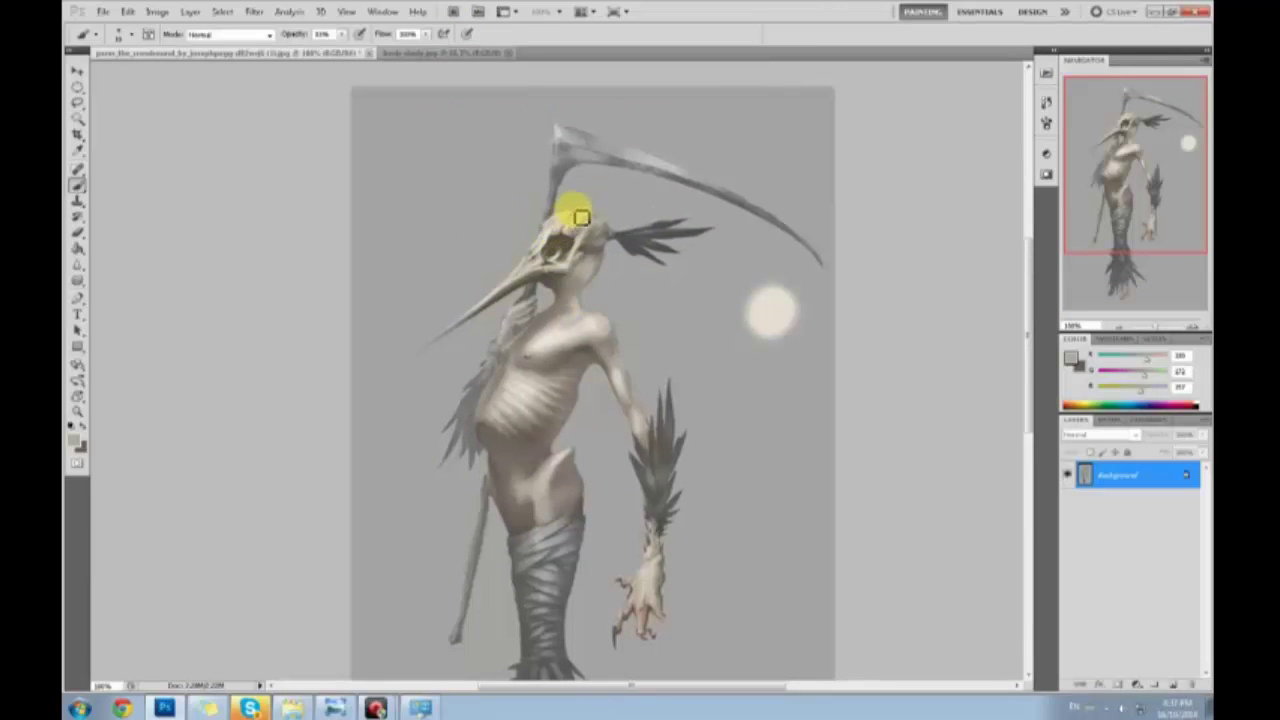
pyautogui.keyDown('alt'); pyautogui.click(562, 226); pyautogui.keyUp('alt')
pyautogui.keyDown('alt'); pyautogui.click(566, 229); pyautogui.keyUp('alt')
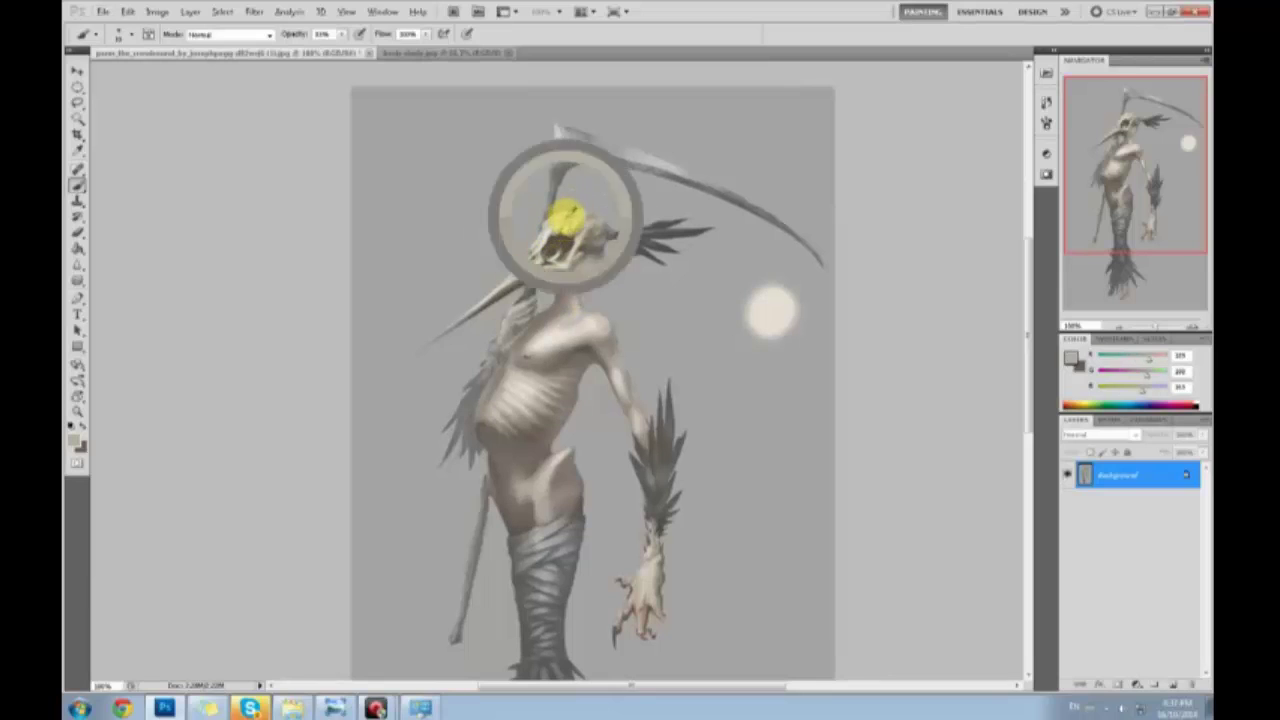
pyautogui.keyDown('alt'); pyautogui.click(584, 232); pyautogui.keyUp('alt')
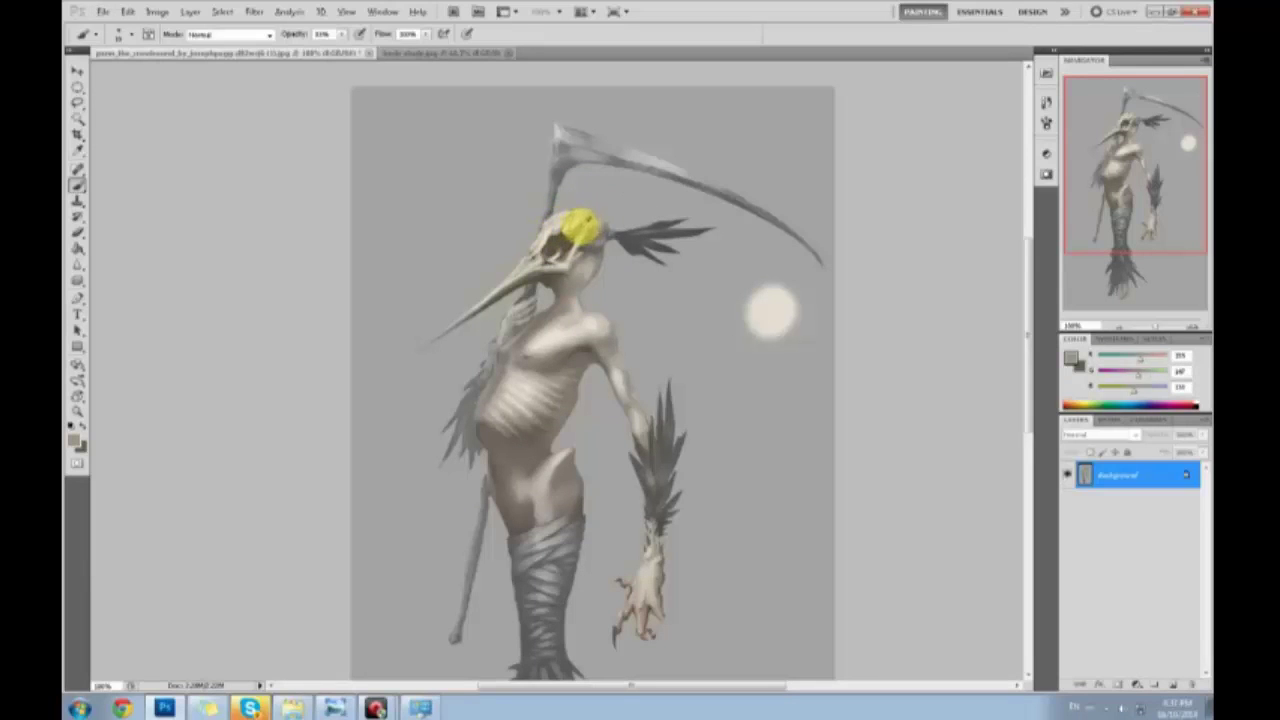
pyautogui.keyDown('alt'); pyautogui.click(575, 228); pyautogui.keyUp('alt')
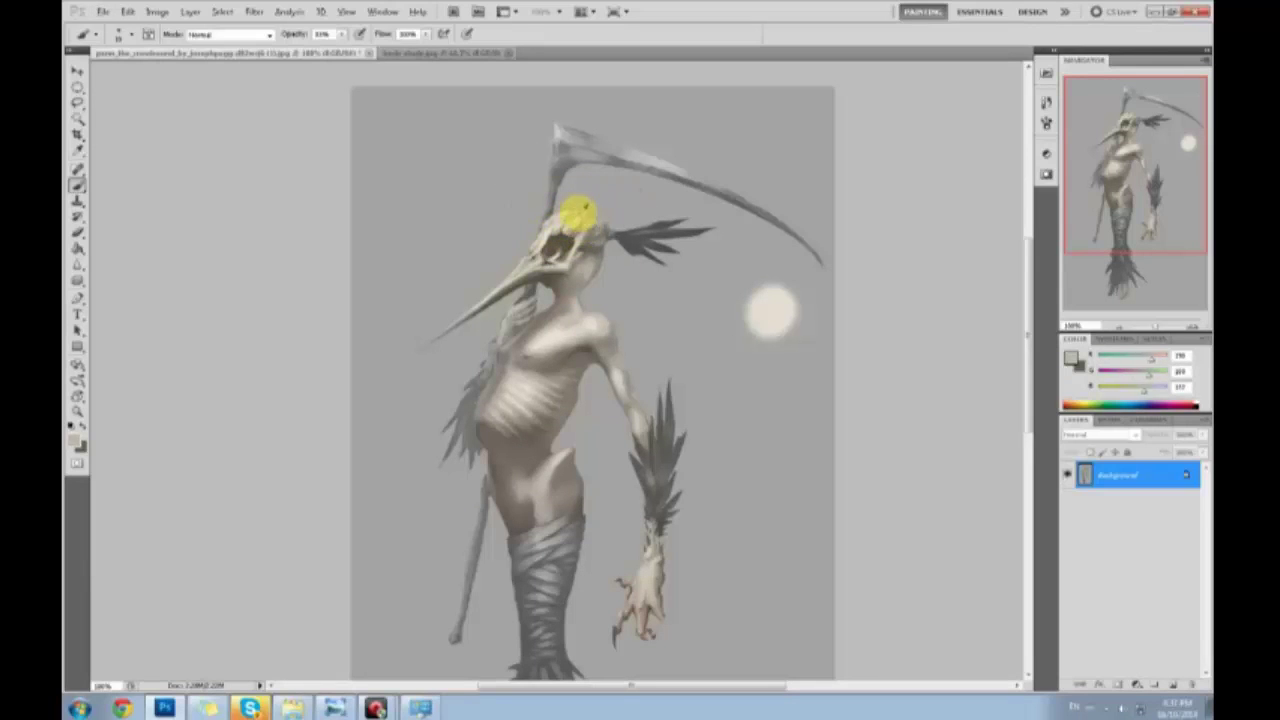
pyautogui.keyDown('alt'); pyautogui.click(585, 221); pyautogui.keyUp('alt')
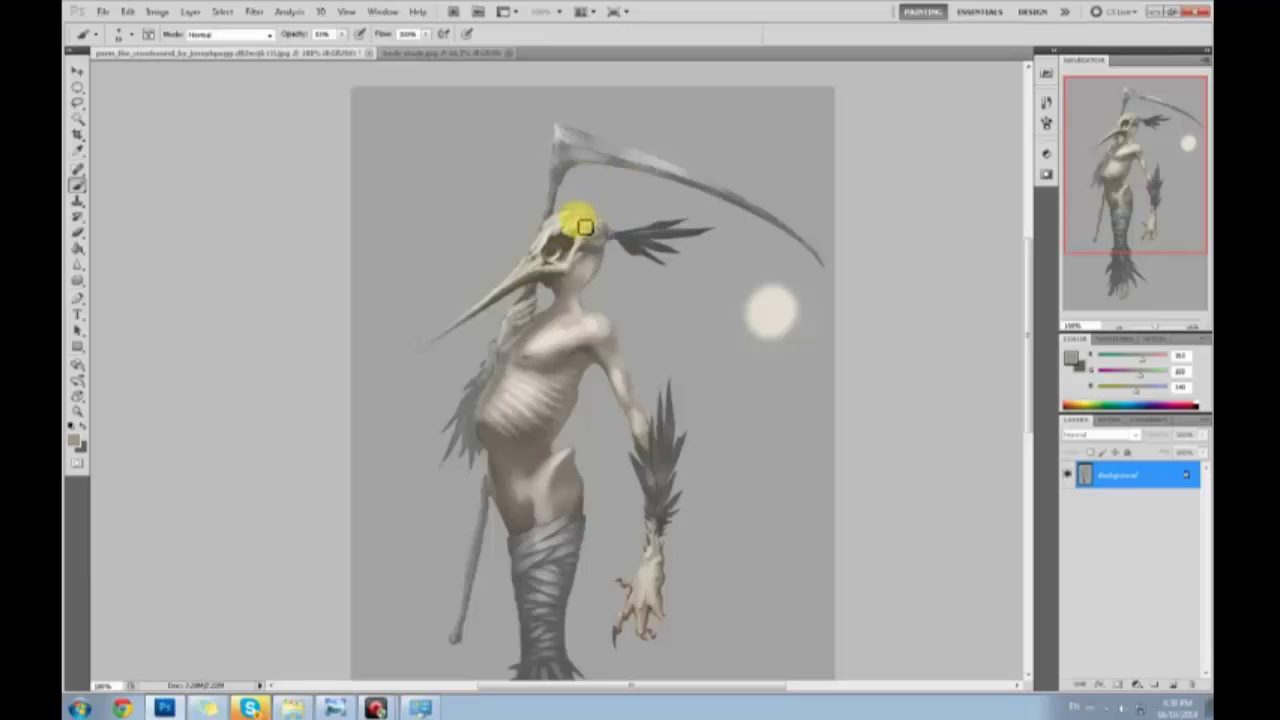
pyautogui.keyDown('alt'); pyautogui.click(582, 227); pyautogui.keyUp('alt')
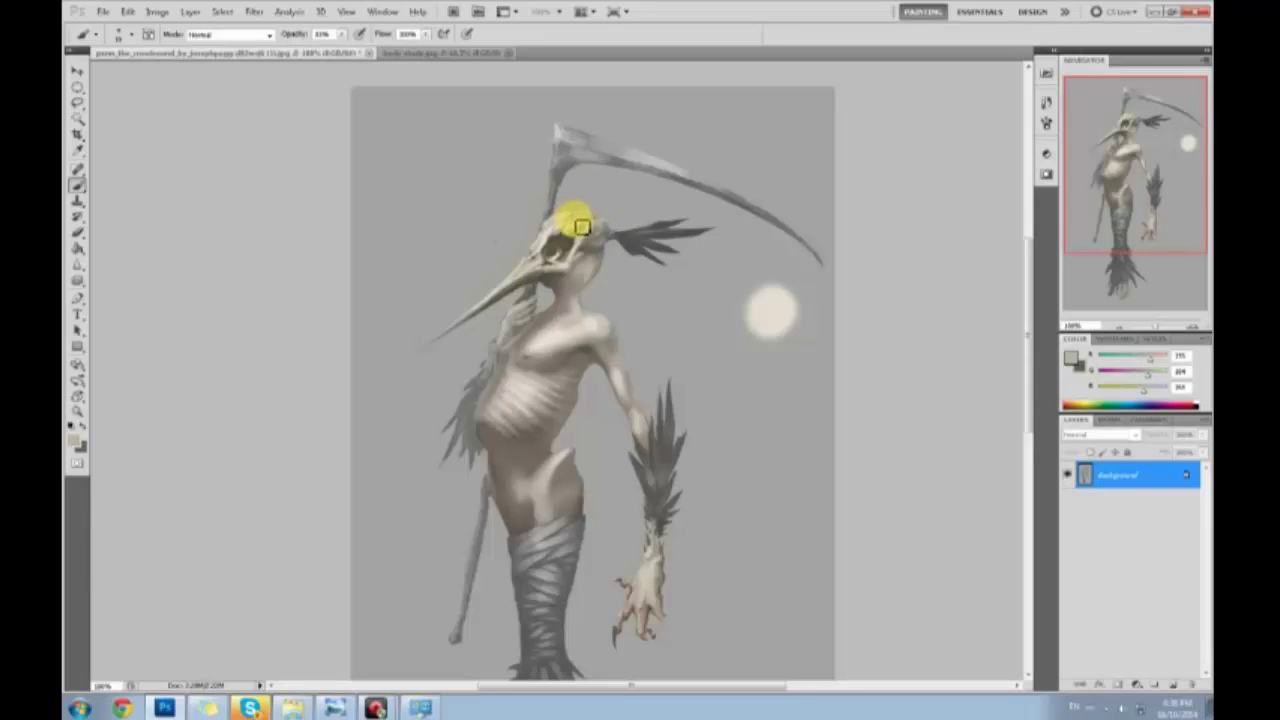
pyautogui.keyDown('alt'); pyautogui.click(575, 227); pyautogui.keyUp('alt')
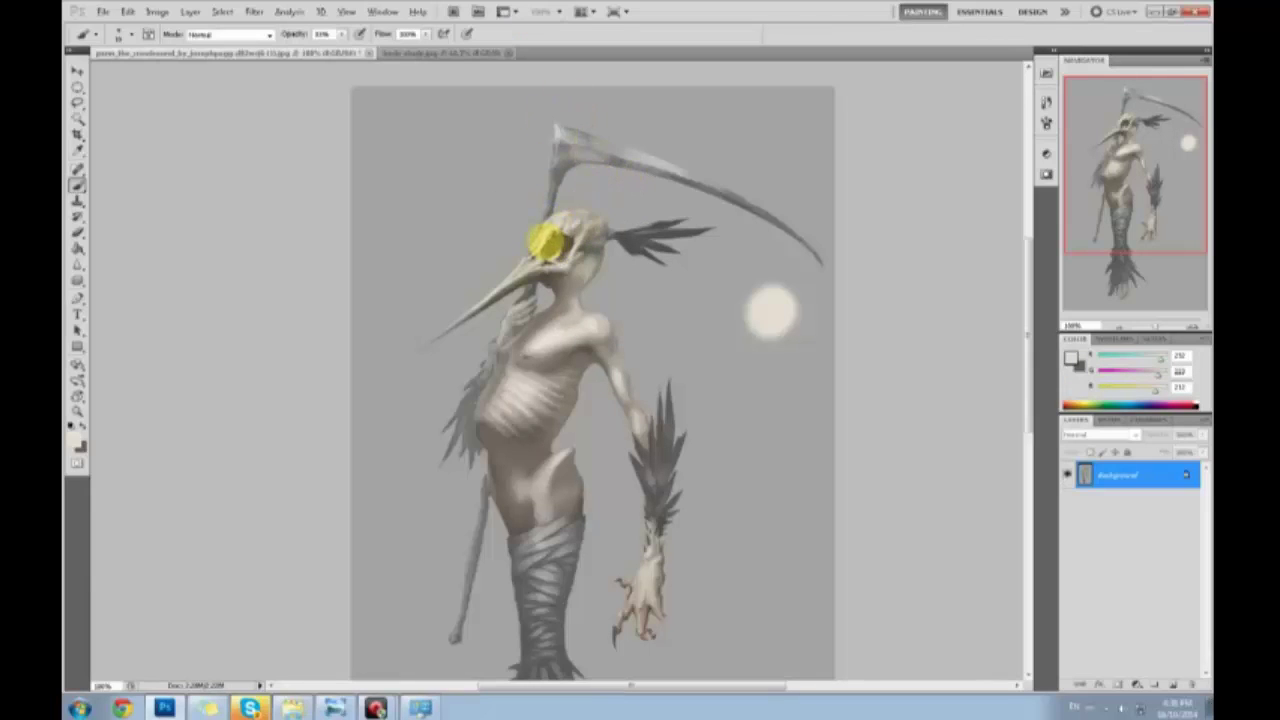
# Refine the front rim of the eye socket and the base of the beak with tones sampled from the mask
pyautogui.keyDown('alt'); pyautogui.click(538, 245); pyautogui.keyUp('alt')
pyautogui.keyDown('alt'); pyautogui.click(549, 240); pyautogui.keyUp('alt')
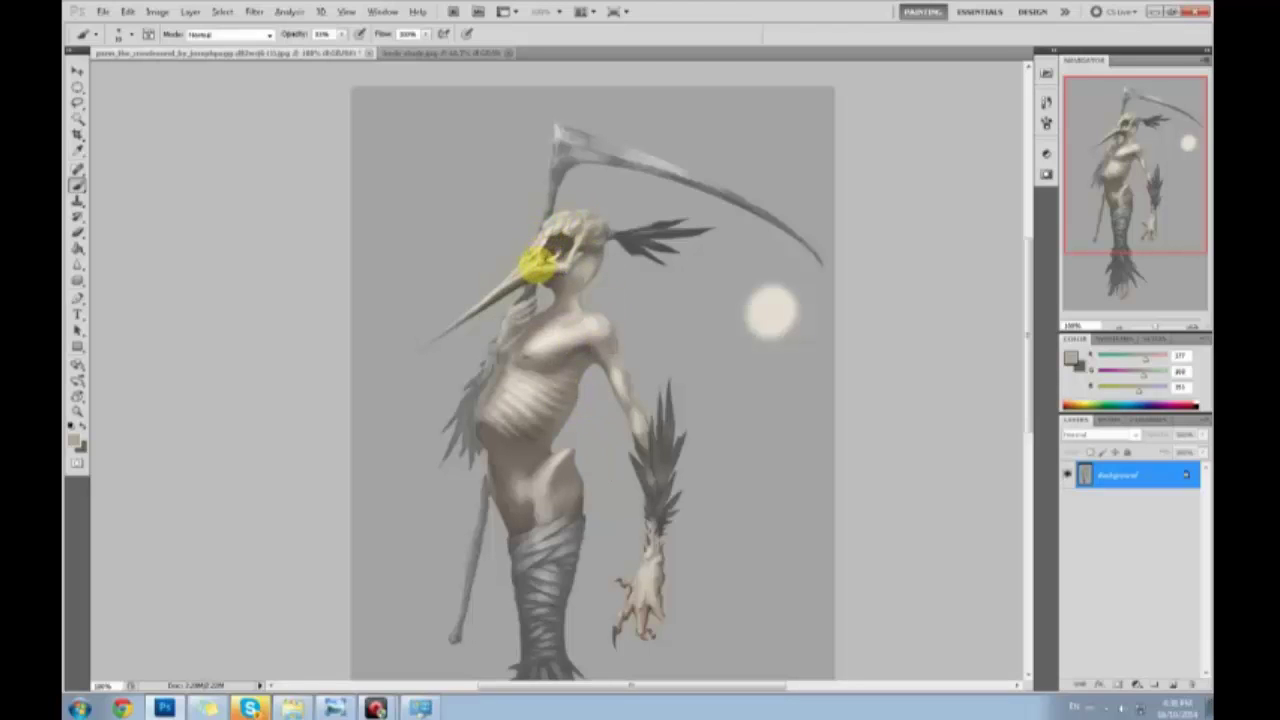
pyautogui.keyDown('alt'); pyautogui.click(541, 268); pyautogui.keyUp('alt')
pyautogui.keyDown('alt'); pyautogui.click(533, 272); pyautogui.keyUp('alt')
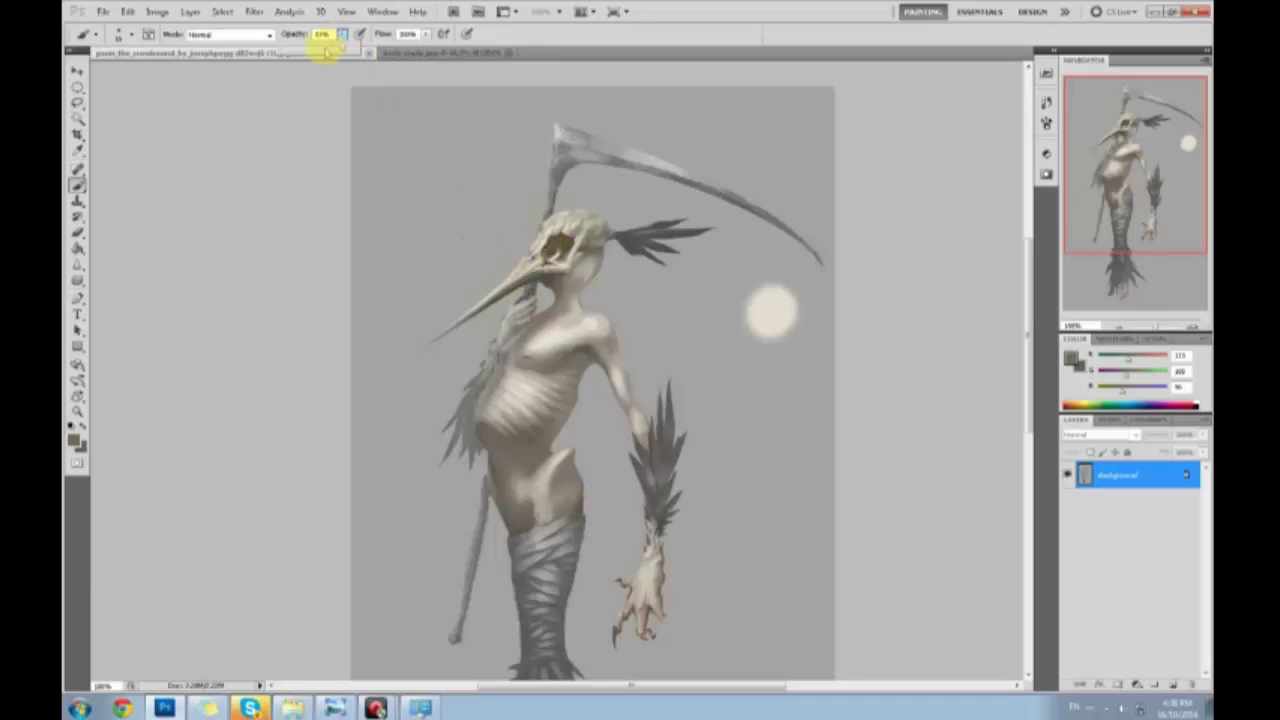
# Shade beneath the beak at reduced brush opacity and sample the cream swatch colour for highlights on the skull
pyautogui.moveTo(327, 52); pyautogui.dragTo(310, 53)
pyautogui.click(517, 288)
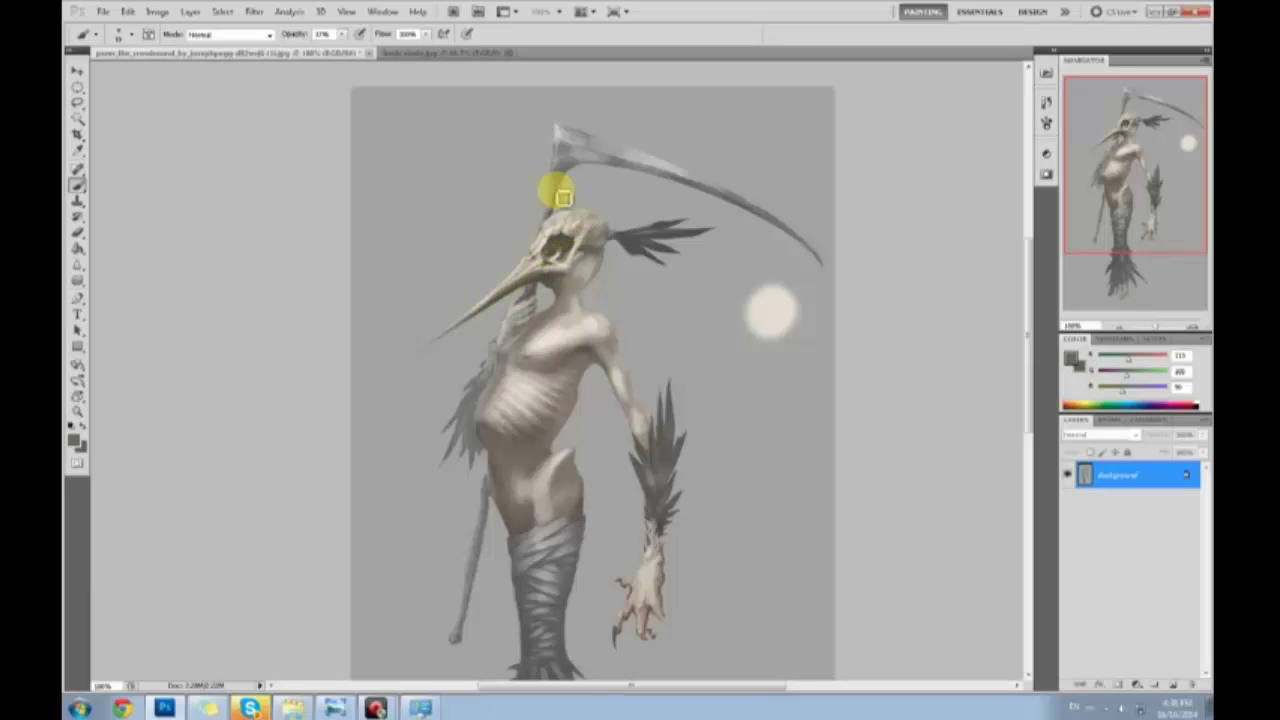
pyautogui.keyDown('alt'); pyautogui.click(777, 305); pyautogui.keyUp('alt')
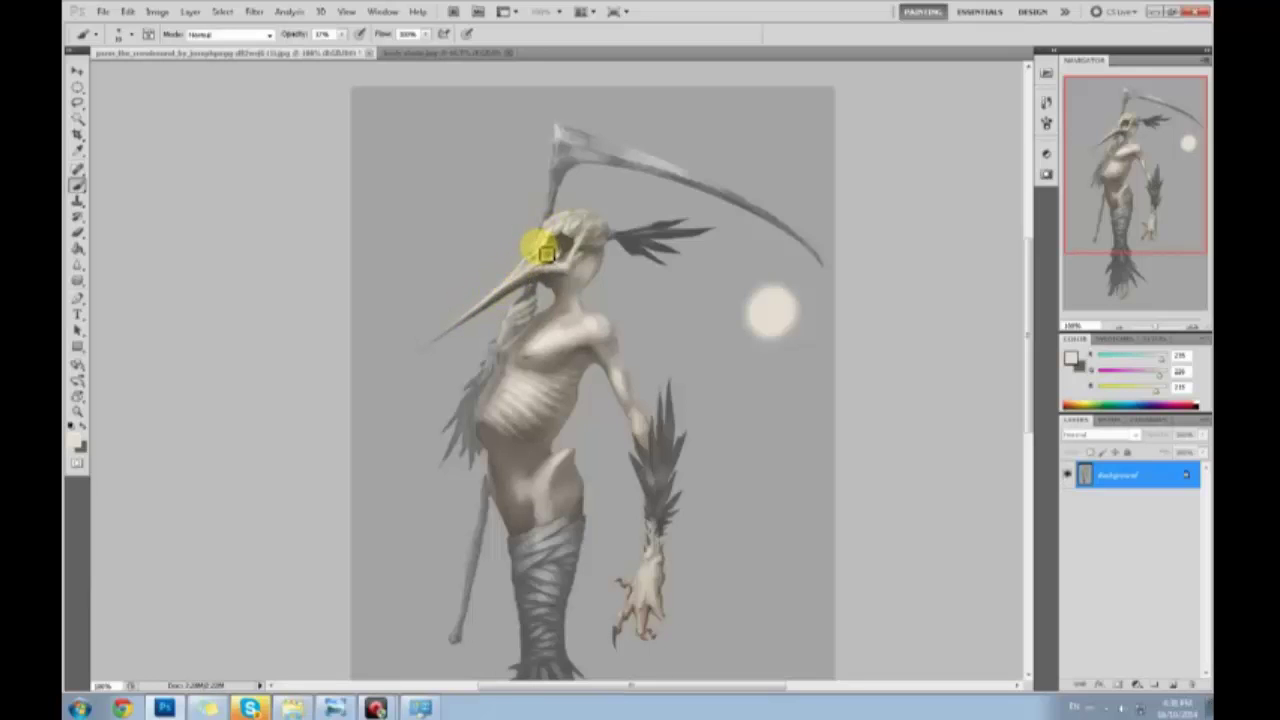
# Set the foreground colour to white and dab a white swatch at 100% opacity above the cream swatch
pyautogui.click(1069, 357)
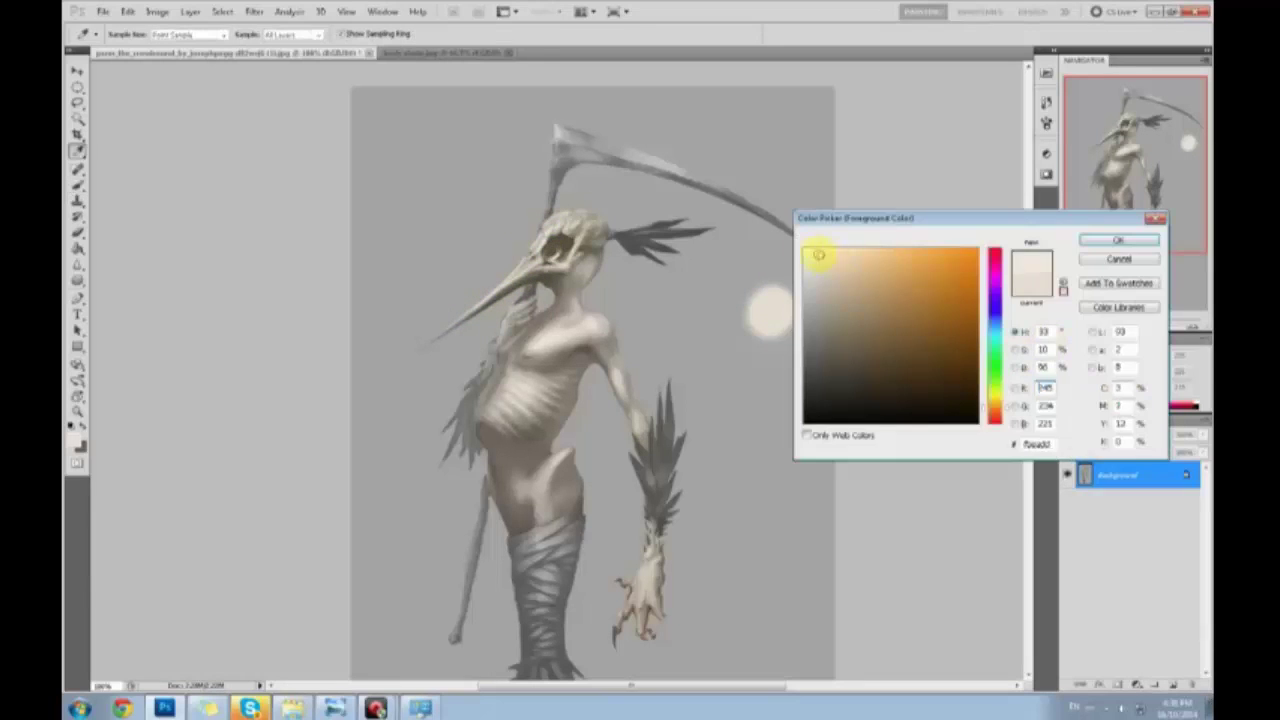
pyautogui.click(1118, 240)
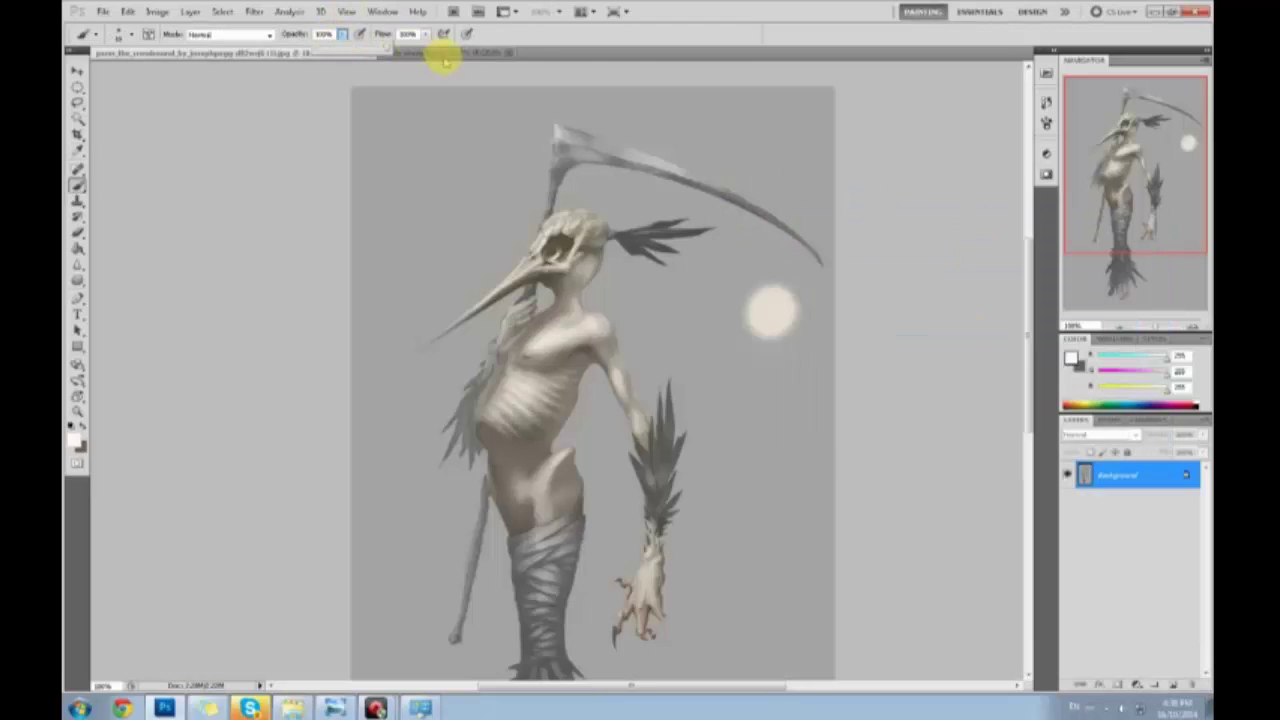
pyautogui.click(754, 262)
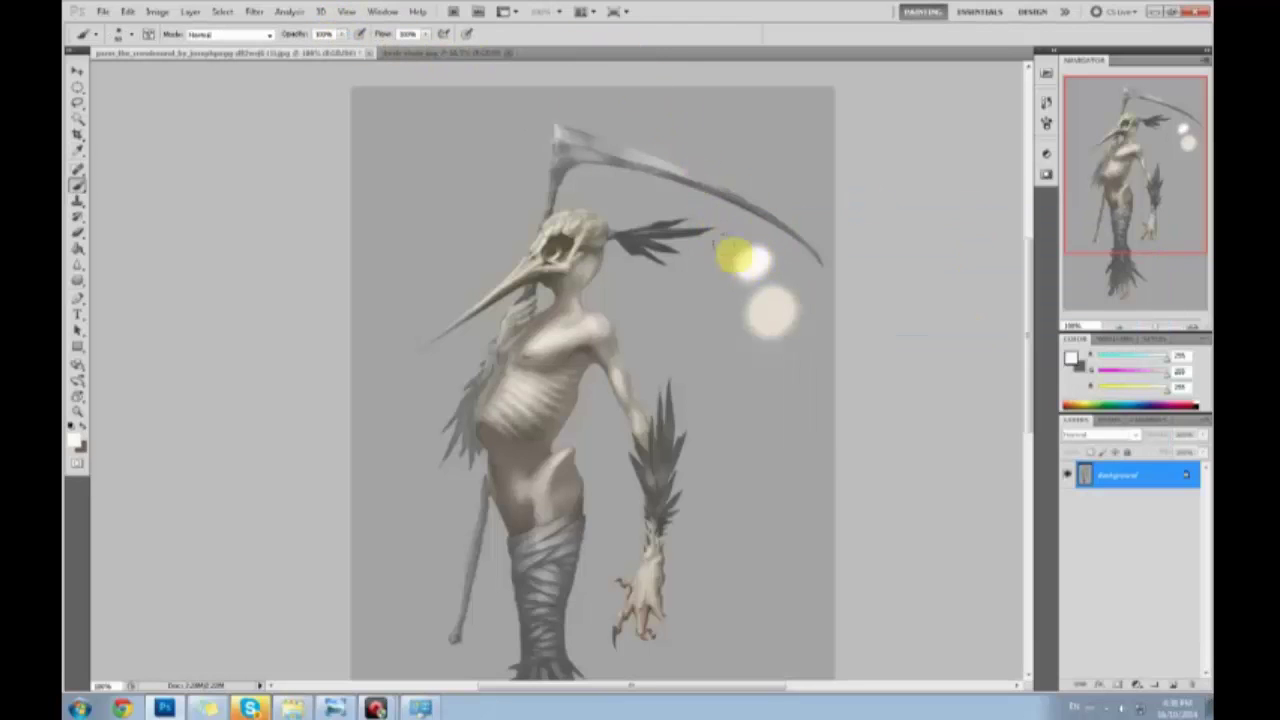
# Lower the brush opacity and softly brighten the crown and brow of the bird skull with near-white highlights
pyautogui.moveTo(341, 35); pyautogui.dragTo(286, 54)
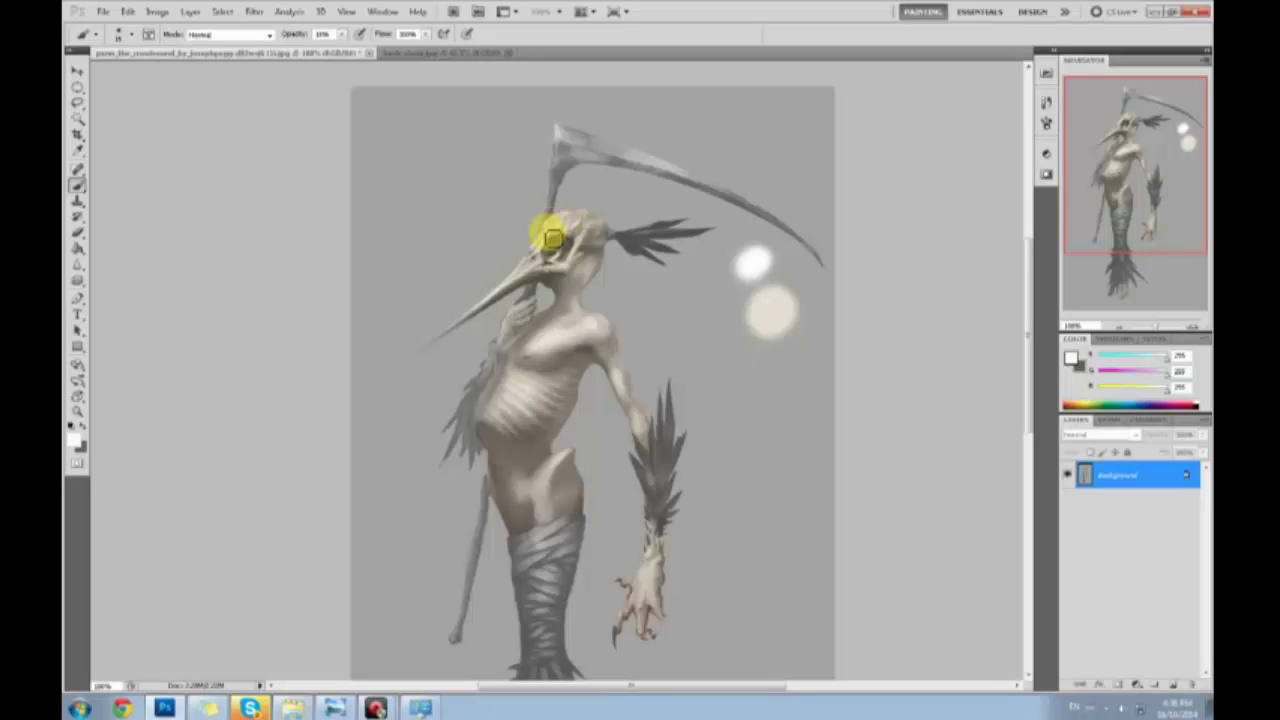
pyautogui.hotkey('ctrl', '-')
pyautogui.hotkey('ctrl', '-')
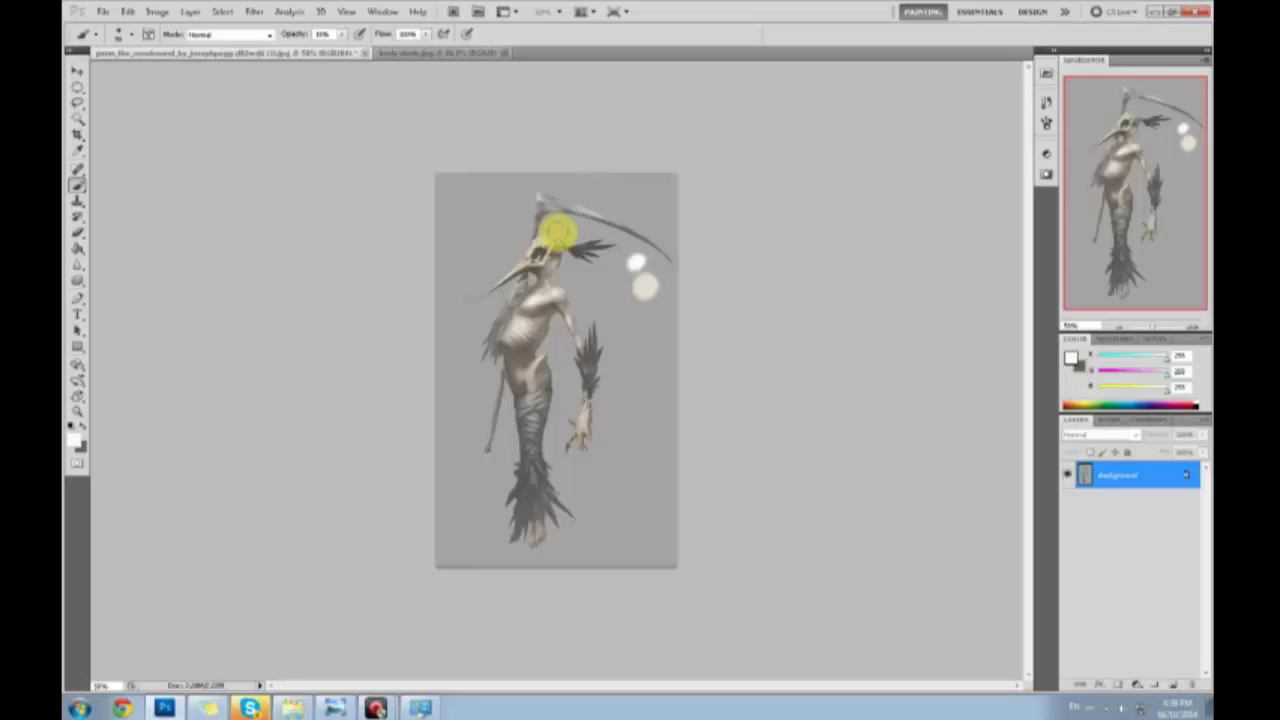
pyautogui.press('z')
pyautogui.moveTo(634, 286)
pyautogui.mouseDown()
pyautogui.moveTo(614, 320)
pyautogui.moveTo(617, 305)
pyautogui.mouseUp()
pyautogui.press('b')
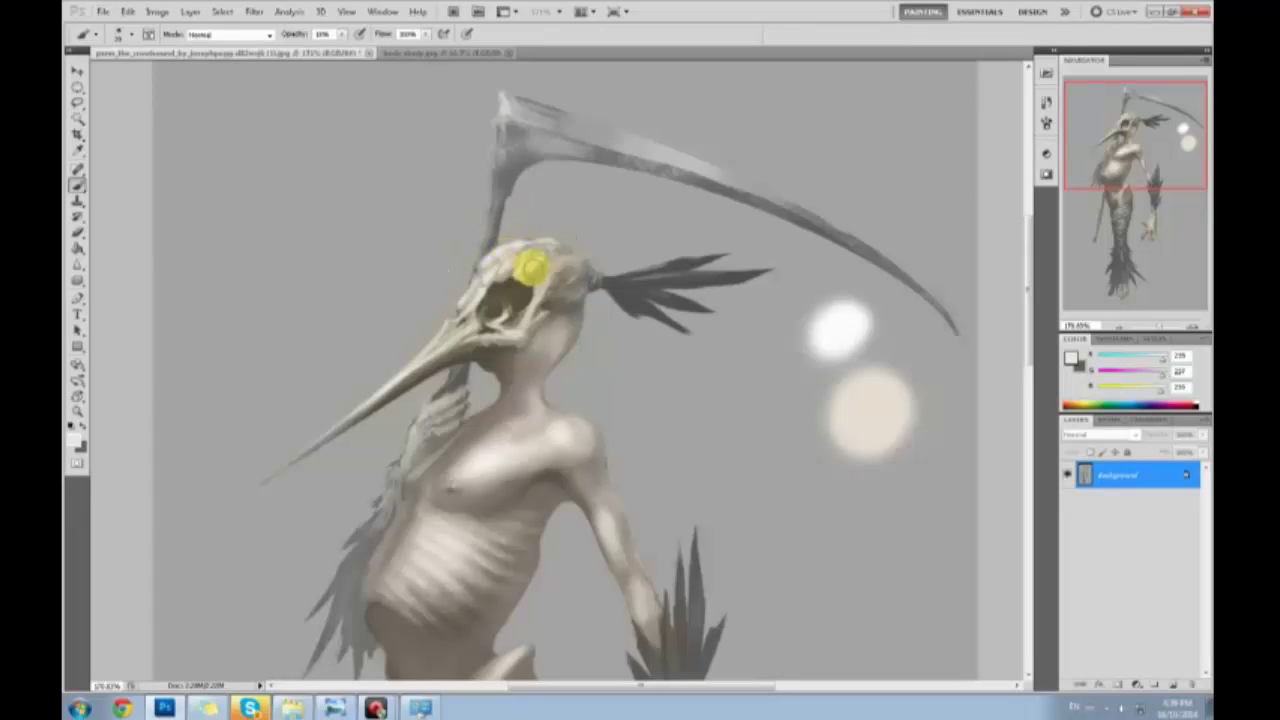
# Pick the grey background with the Magic Wand, invert the selection onto the figure, and clear the selection outline from view
pyautogui.press('w')
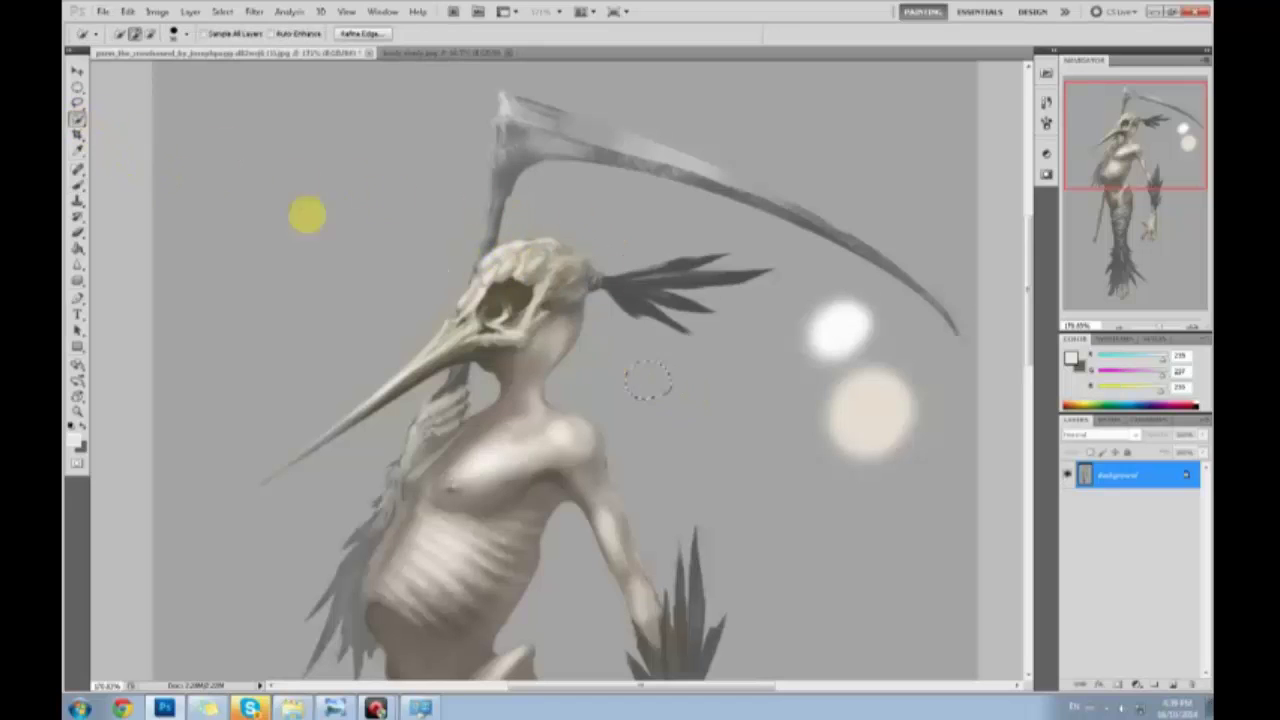
pyautogui.moveTo(77, 118); pyautogui.dragTo(120, 130)
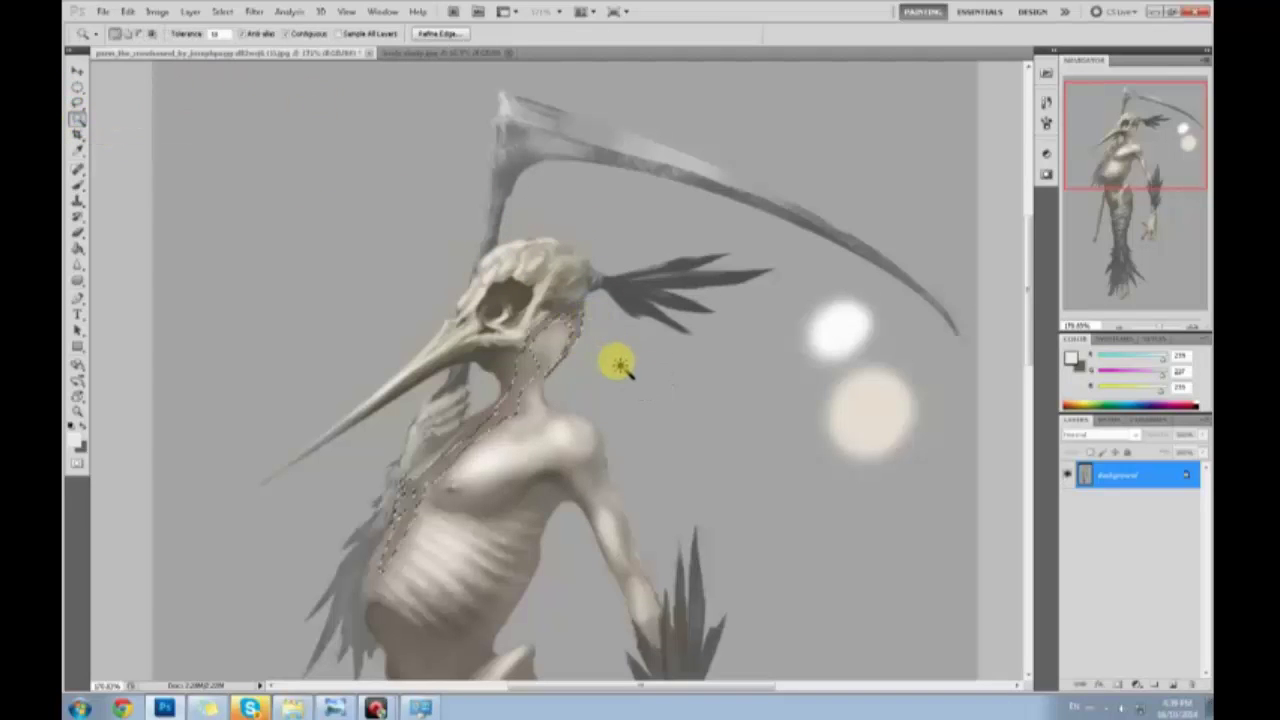
pyautogui.click(686, 386)
pyautogui.press('m')
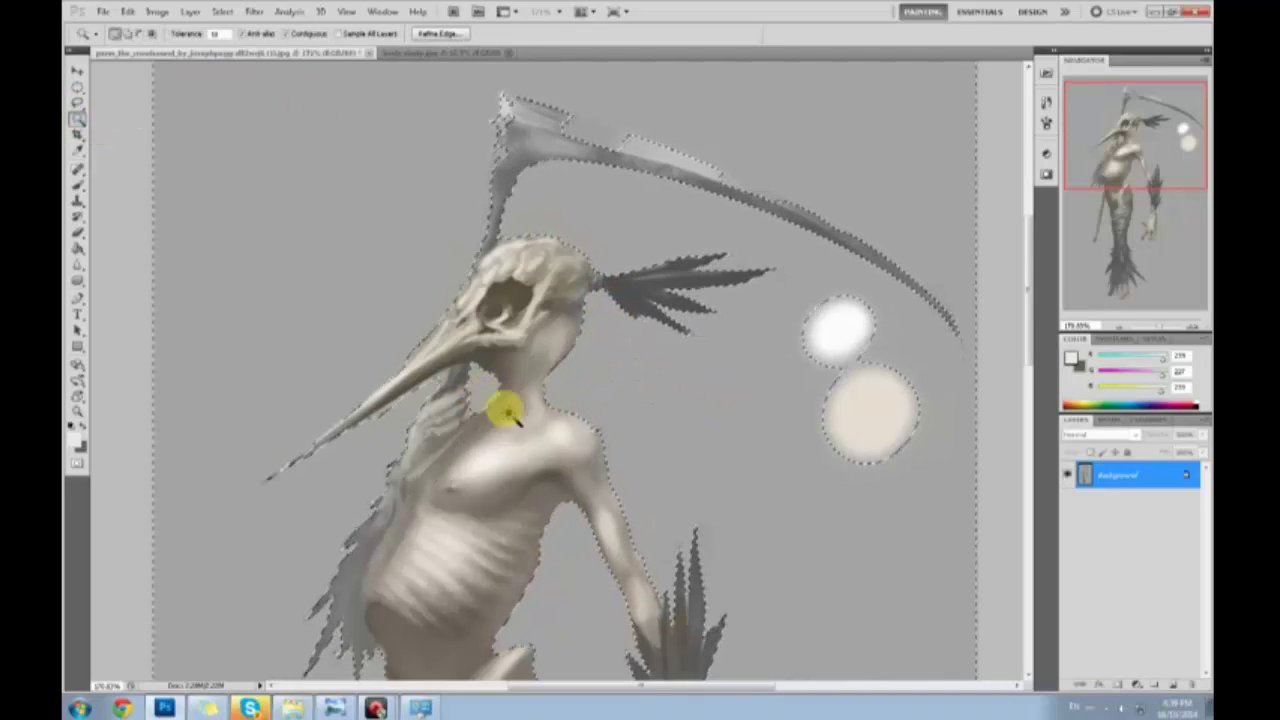
pyautogui.rightClick(556, 389)
pyautogui.click(603, 411)
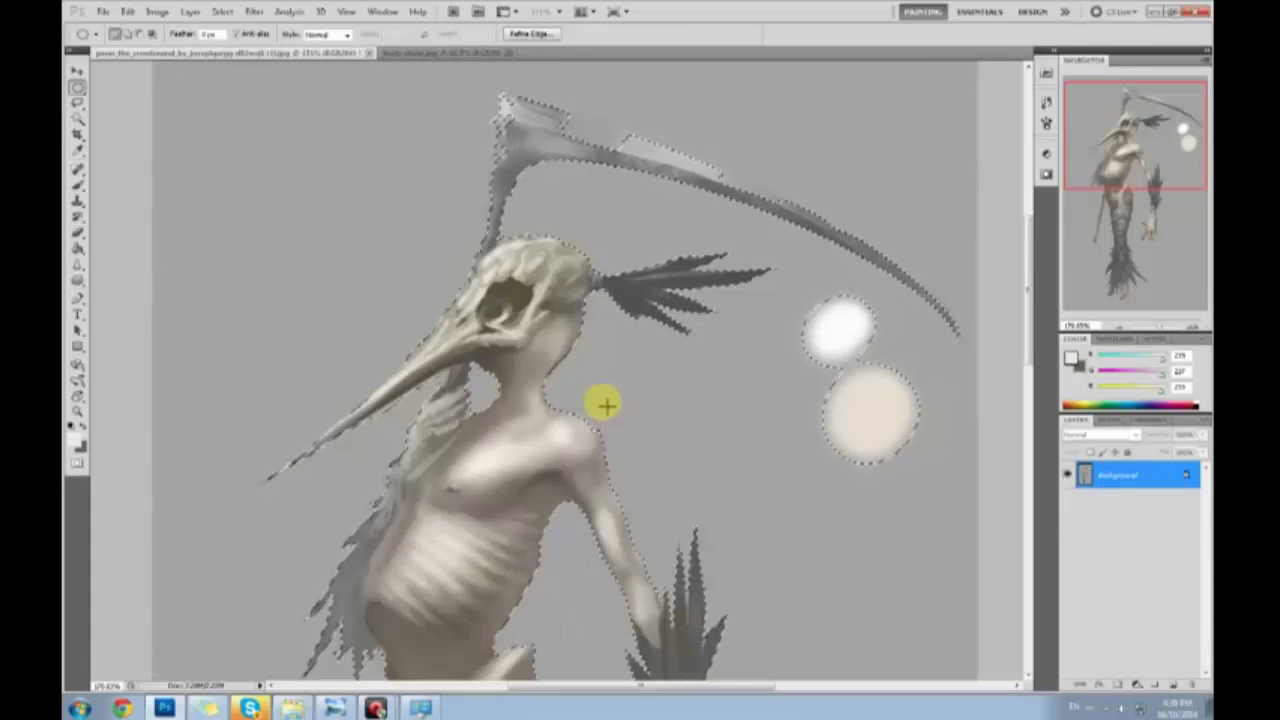
pyautogui.hotkey('ctrl', '-')
pyautogui.hotkey('ctrl', '-')
pyautogui.hotkey('ctrl', 'd')
# Softly shade the back of the head with a large low-opacity brush in dark grey sampled from the head feathers
pyautogui.press('b')
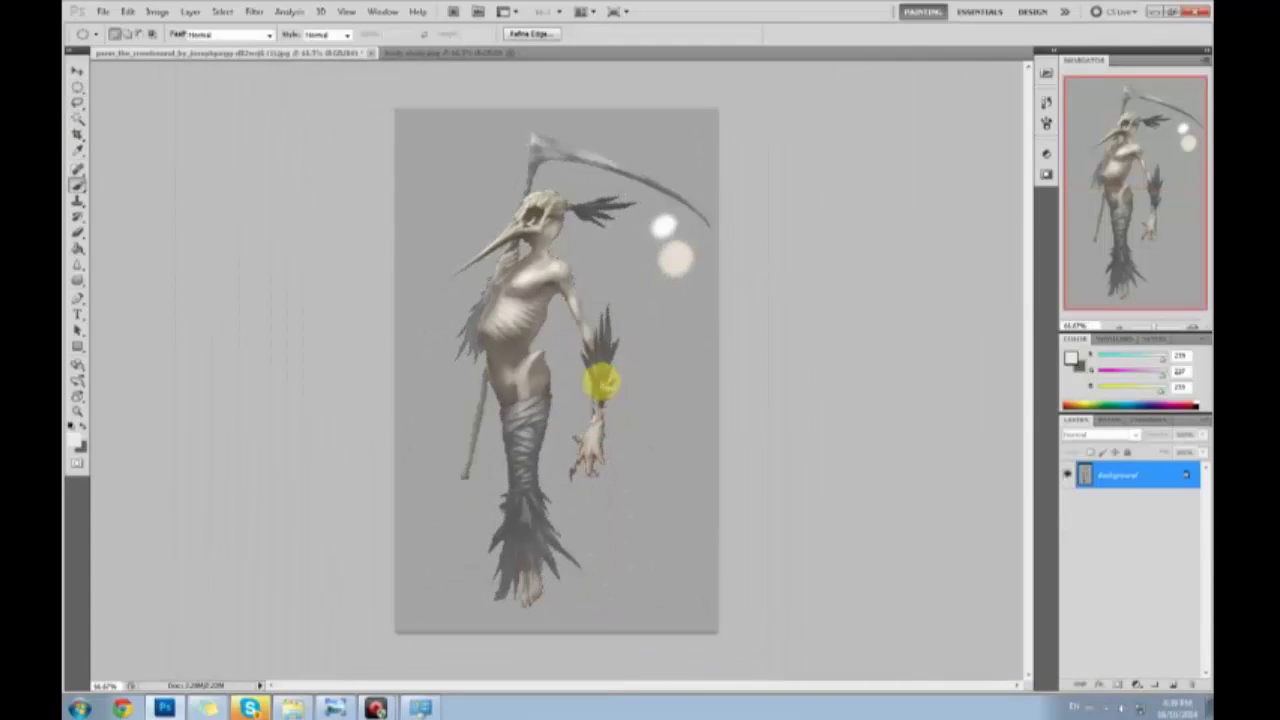
pyautogui.keyDown('alt'); pyautogui.click(577, 209); pyautogui.keyUp('alt')
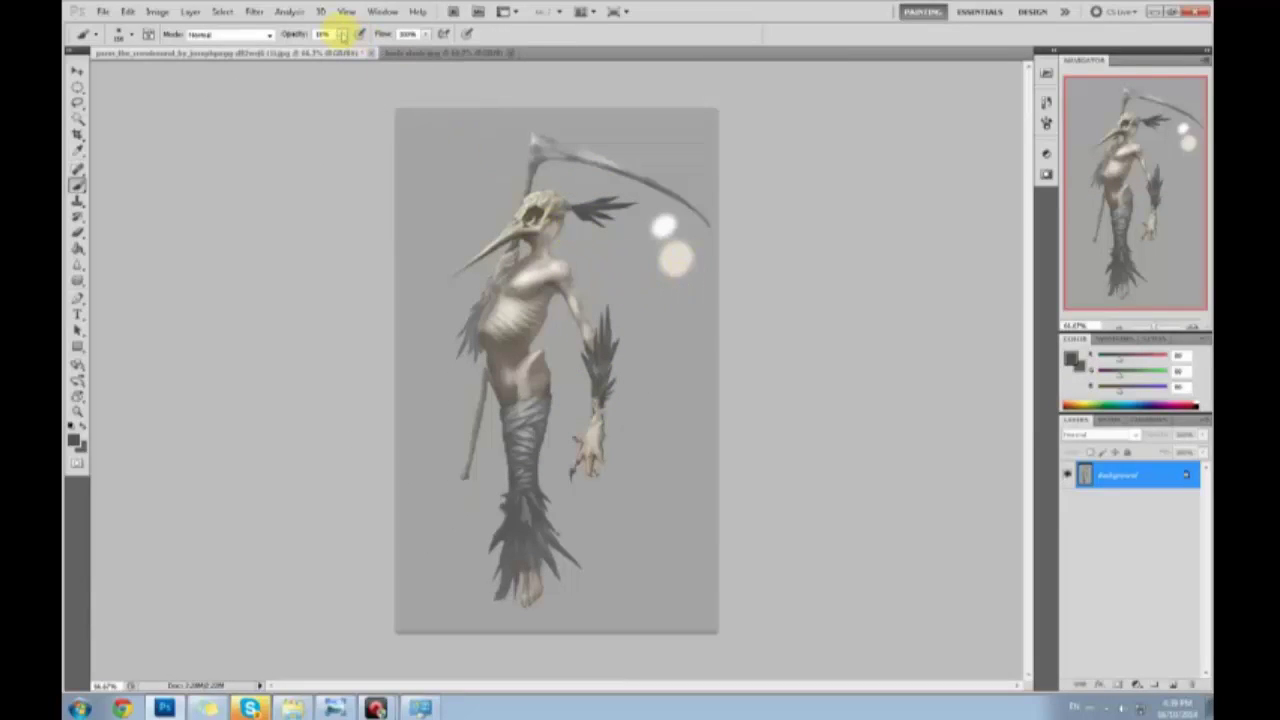
pyautogui.click(313, 134)
pyautogui.moveTo(551, 211)
pyautogui.mouseDown()
pyautogui.moveTo(541, 216)
pyautogui.moveTo(558, 195)
pyautogui.mouseUp()
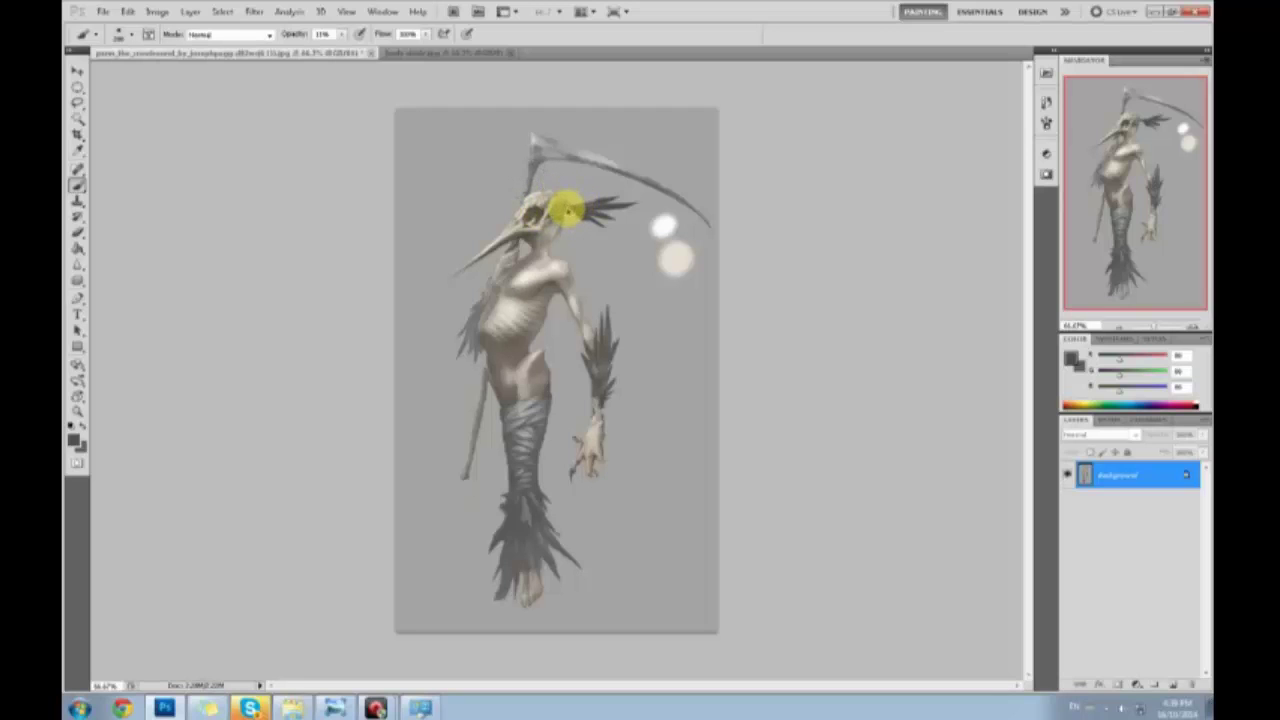
pyautogui.click(549, 209)
pyautogui.click(558, 208)
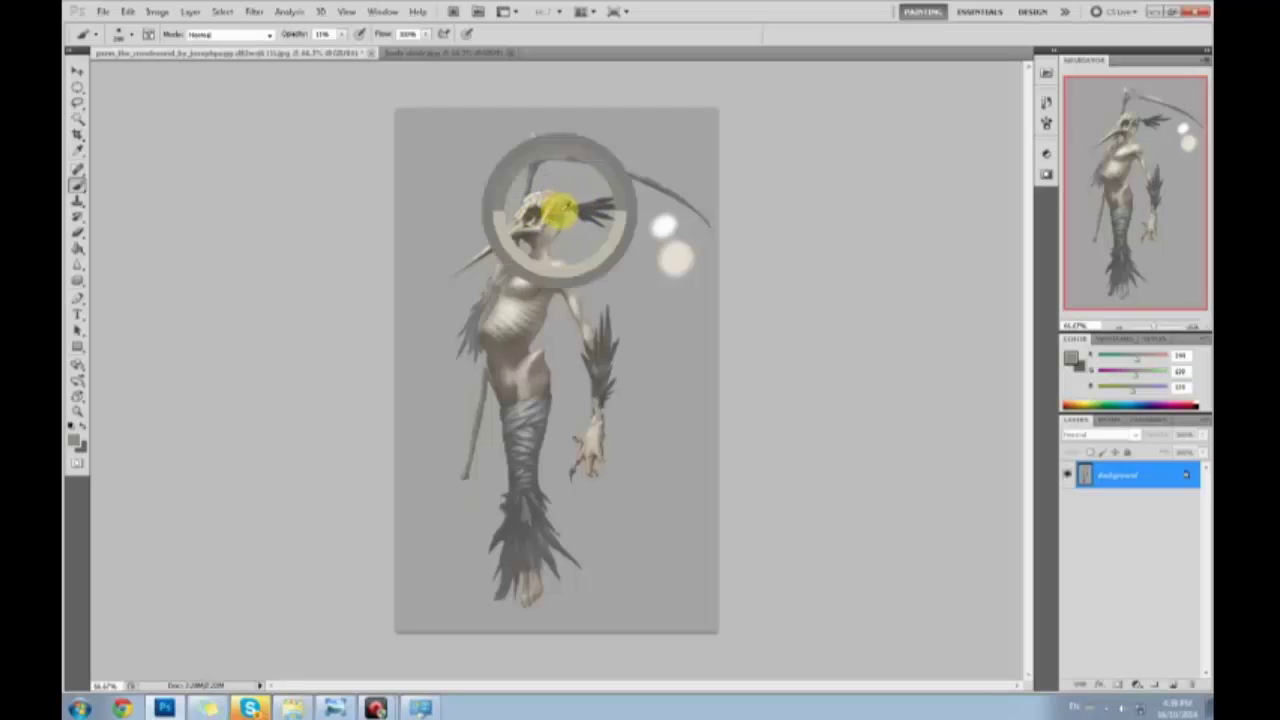
# Shade the neck, lower torso and wrapped legs with darker tones sampled from the figure
pyautogui.keyDown('alt'); pyautogui.click(534, 246); pyautogui.keyUp('alt')
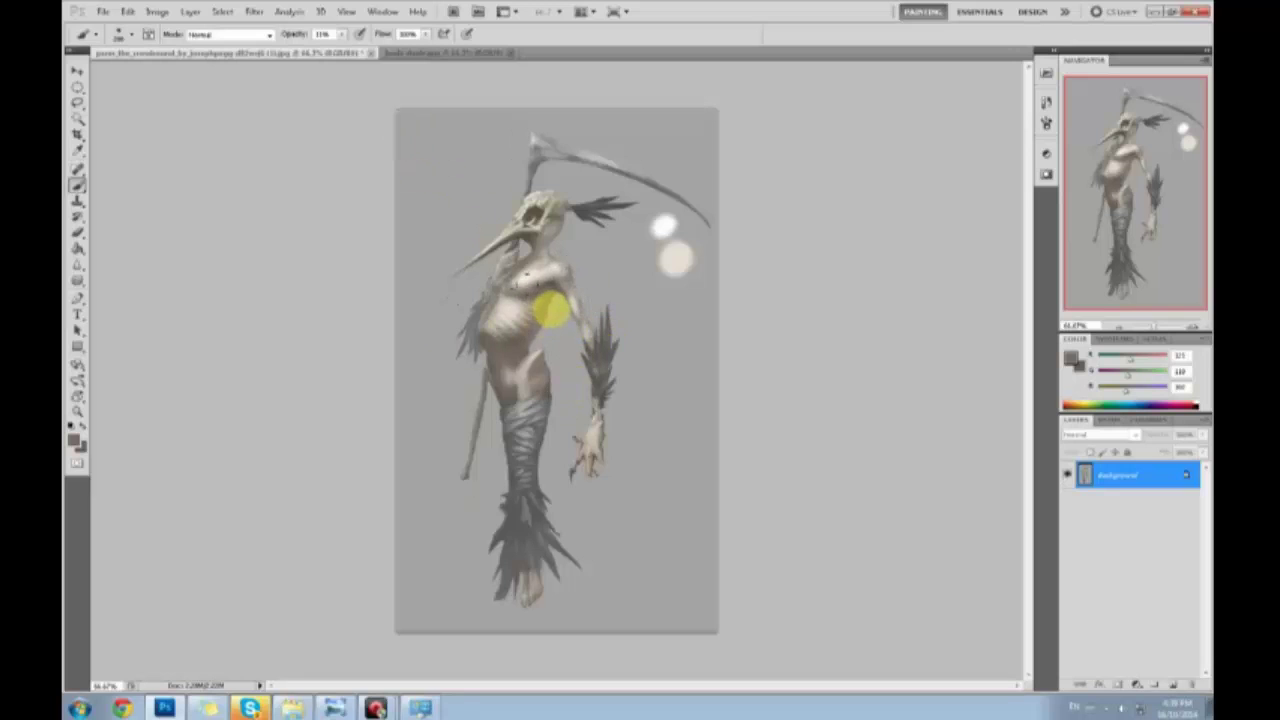
pyautogui.keyDown('alt'); pyautogui.click(550, 287); pyautogui.keyUp('alt')
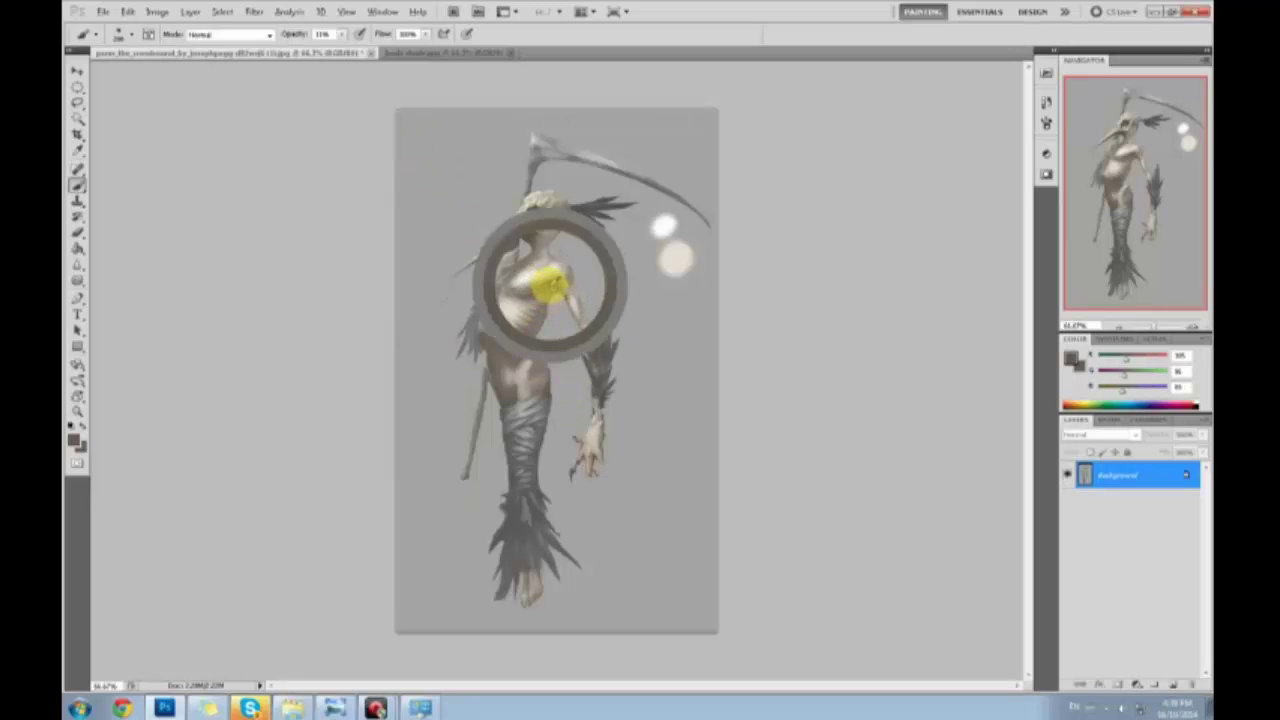
pyautogui.moveTo(531, 346)
pyautogui.mouseDown()
pyautogui.moveTo(538, 397)
pyautogui.moveTo(491, 357)
pyautogui.mouseUp()
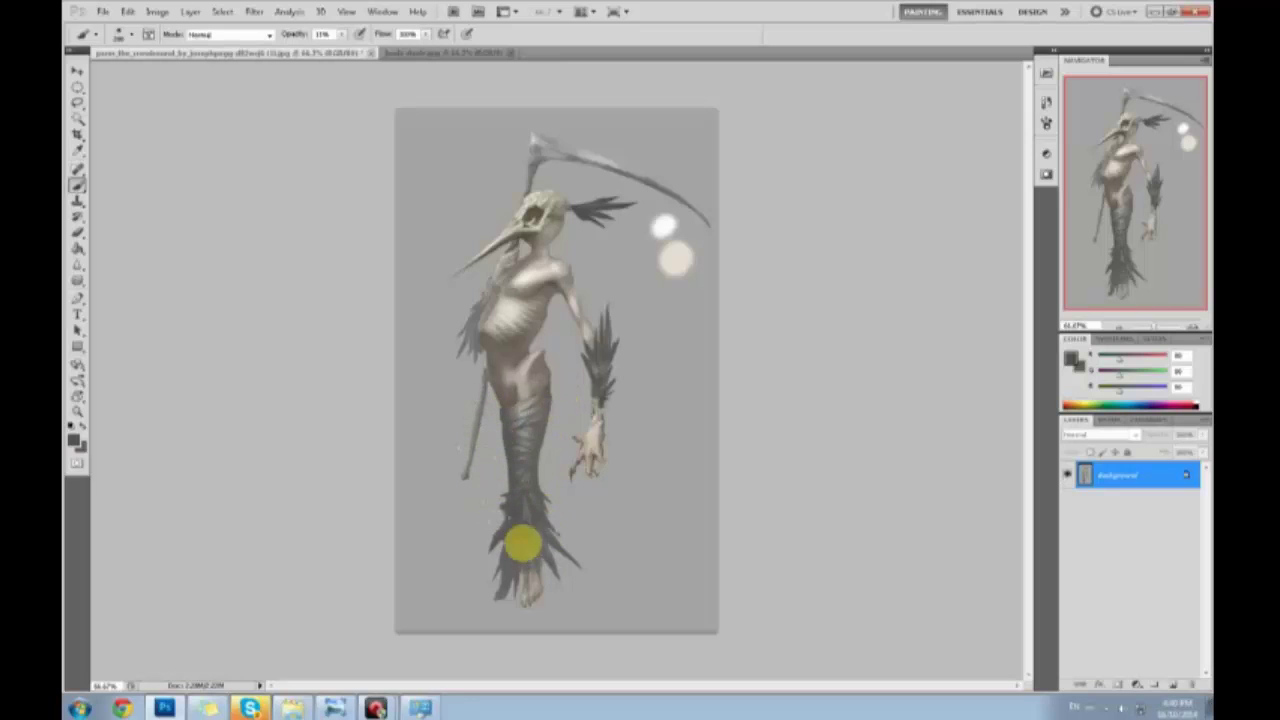
# Lighten the torso with the cream swatch colour and darken the area beneath the beak with tones sampled there
pyautogui.keyDown('alt'); pyautogui.click(675, 260); pyautogui.keyUp('alt')
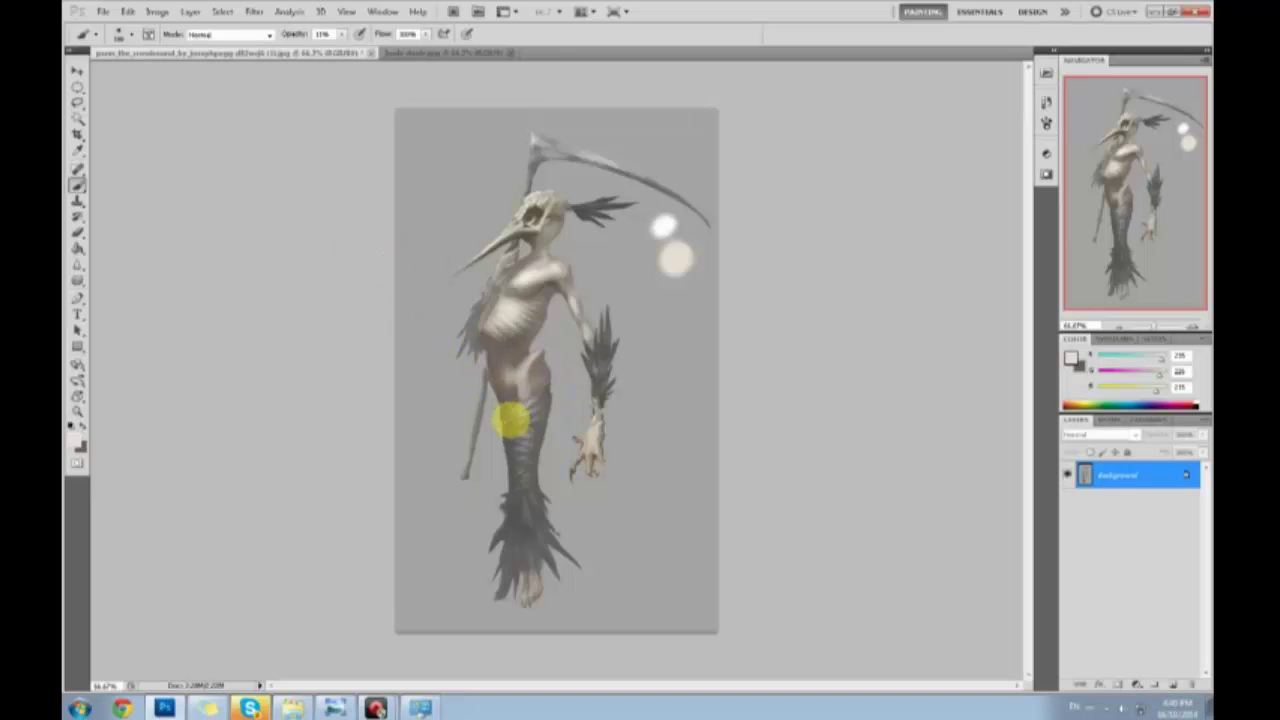
pyautogui.keyDown('alt'); pyautogui.click(517, 260); pyautogui.keyUp('alt')
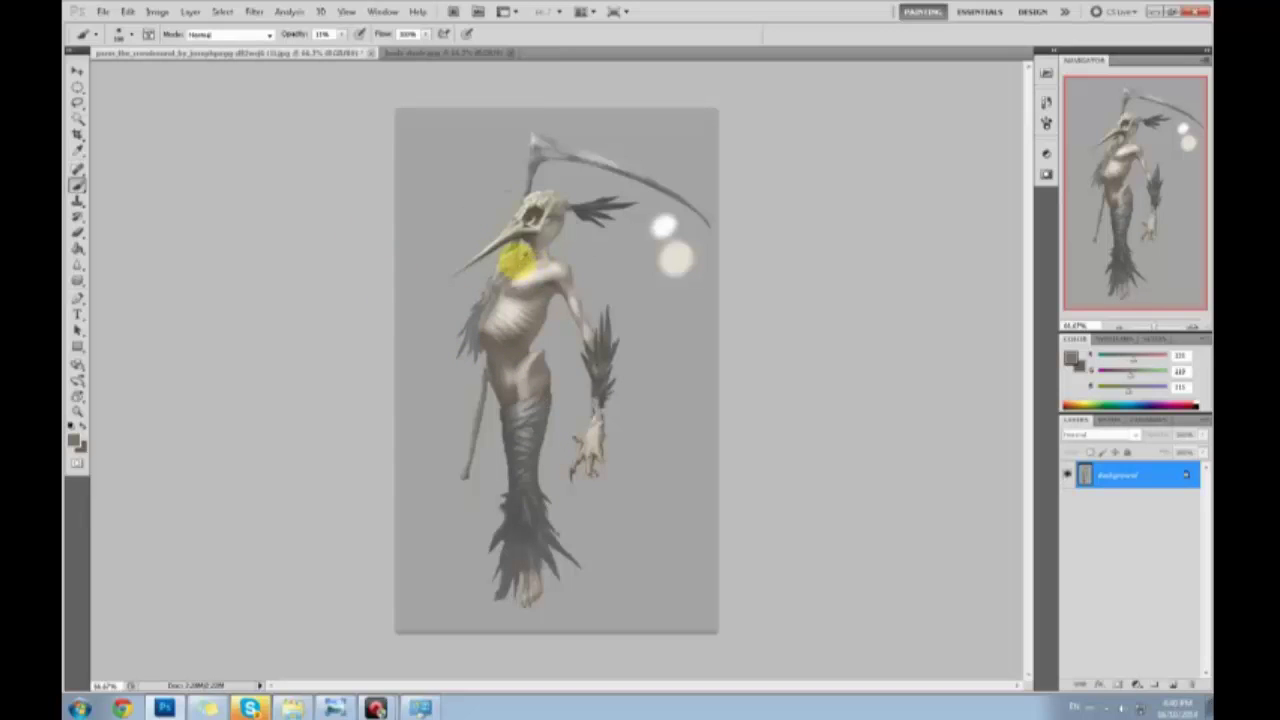
pyautogui.keyDown('alt'); pyautogui.click(524, 237); pyautogui.keyUp('alt')
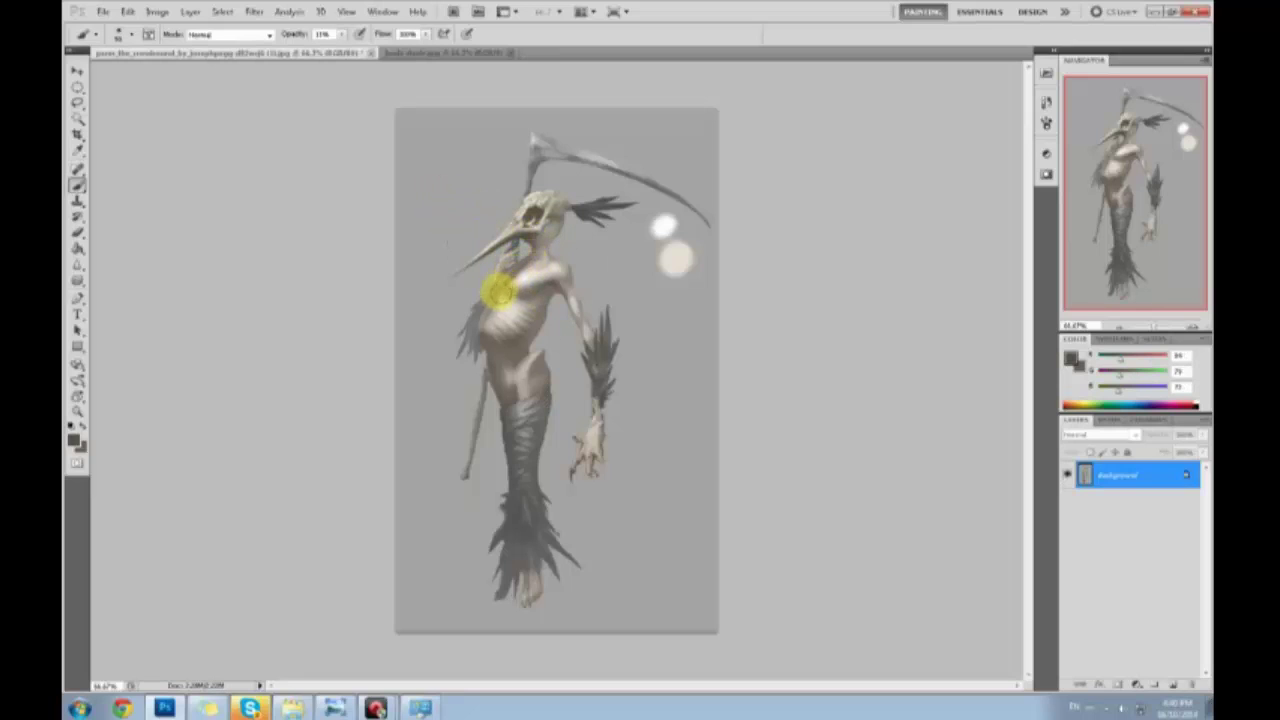
# Deselect the figure and tone down its colours with the Sponge Tool in Desaturate mode
pyautogui.press('m')
pyautogui.rightClick(511, 348)
pyautogui.click(550, 356)
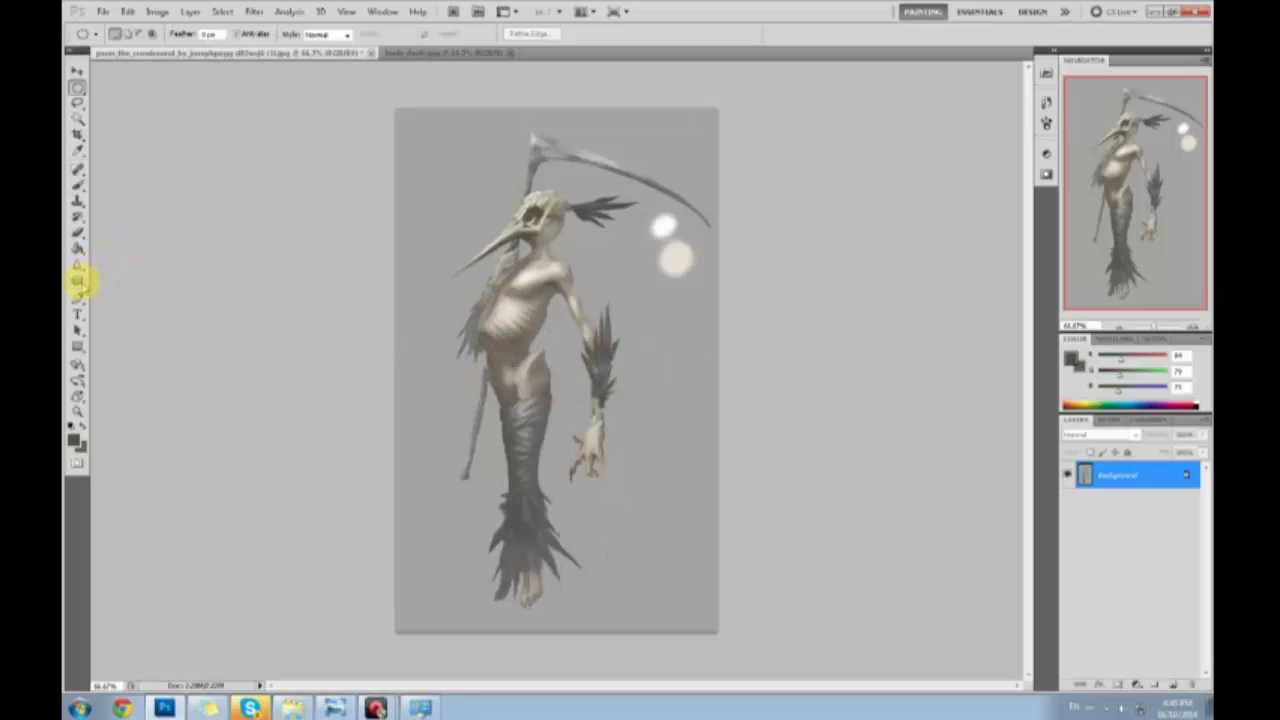
pyautogui.click(78, 282)
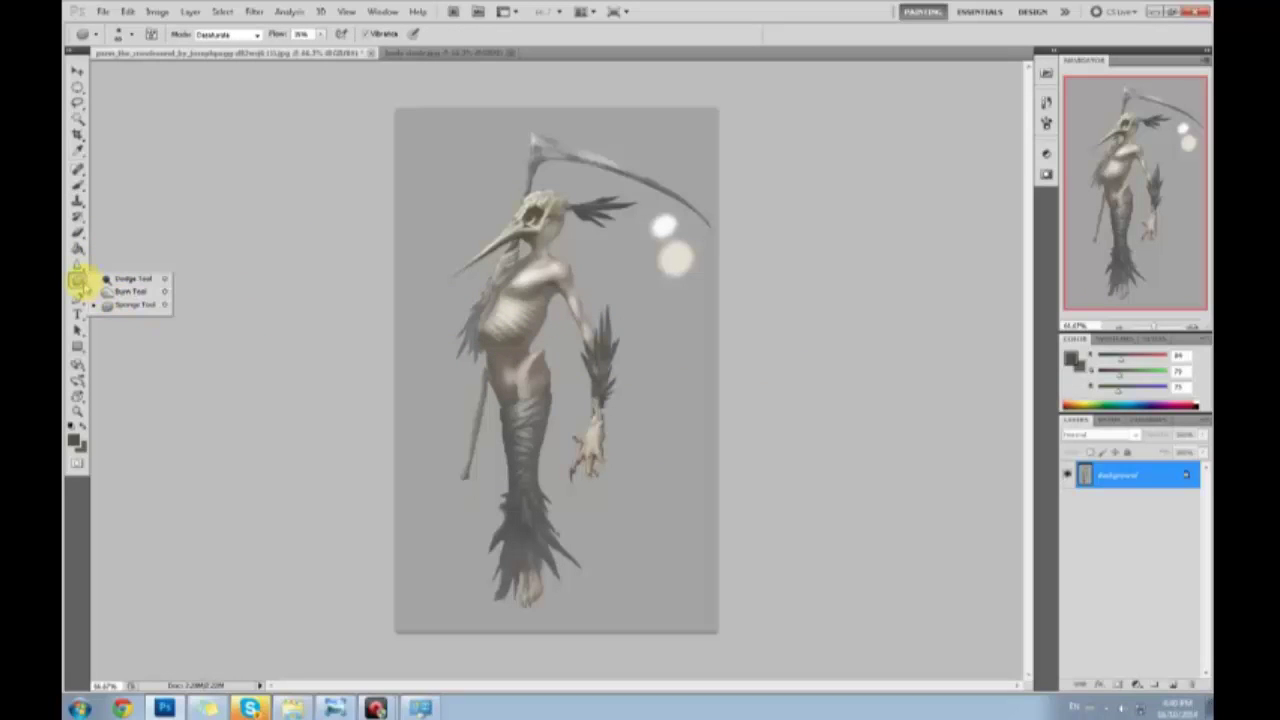
pyautogui.click(254, 118)
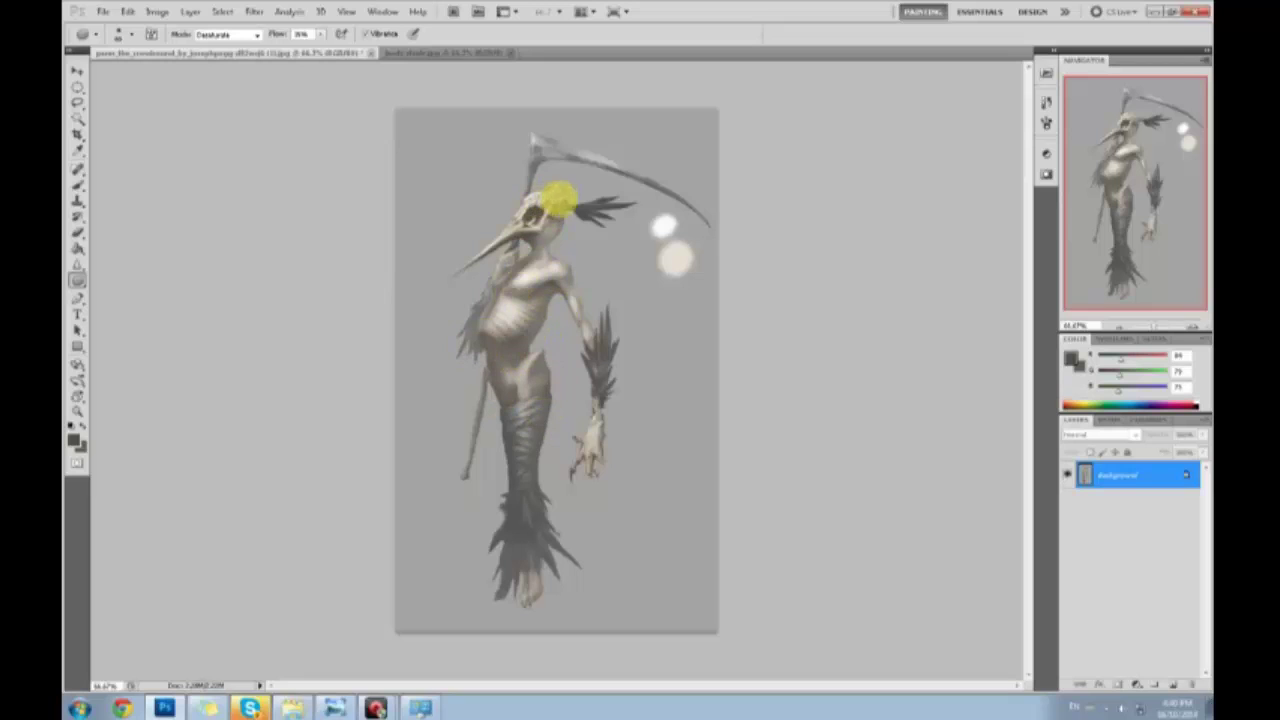
# Define the skull's brow and eye socket at 100% brush opacity with light and dark tones sampled from the skull
pyautogui.press('b')
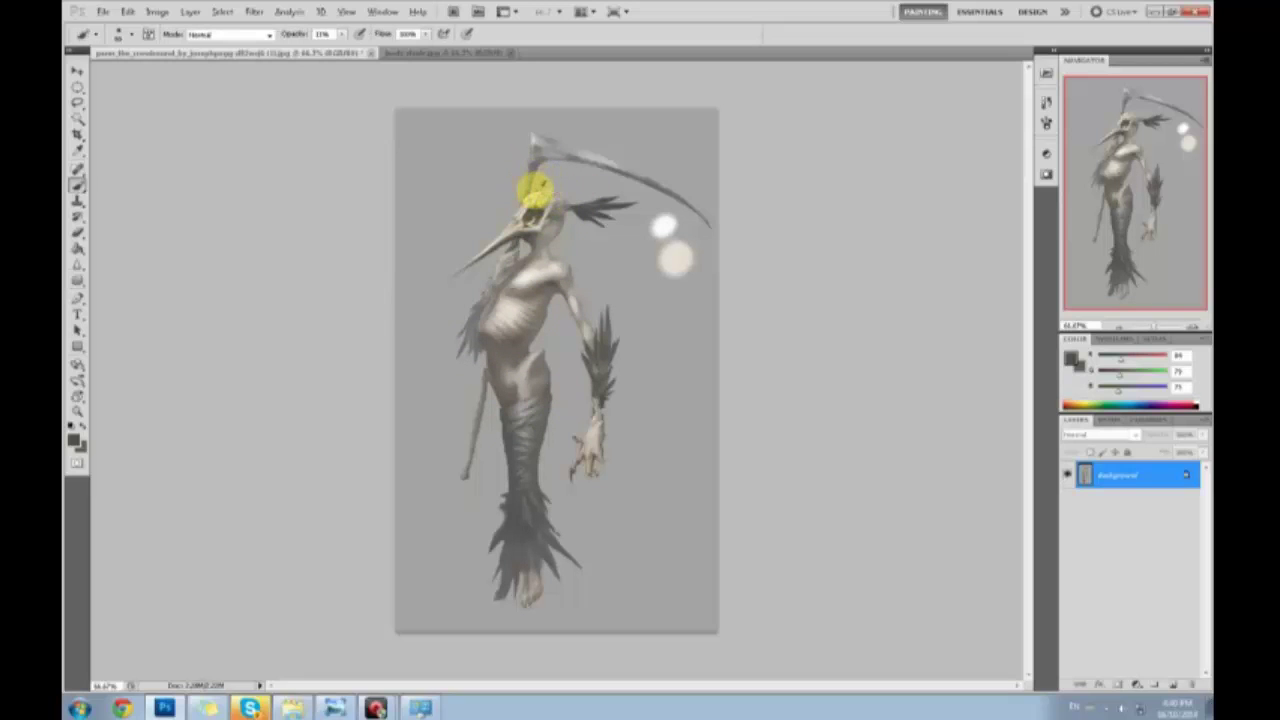
pyautogui.keyDown('alt'); pyautogui.click(532, 192); pyautogui.keyUp('alt')
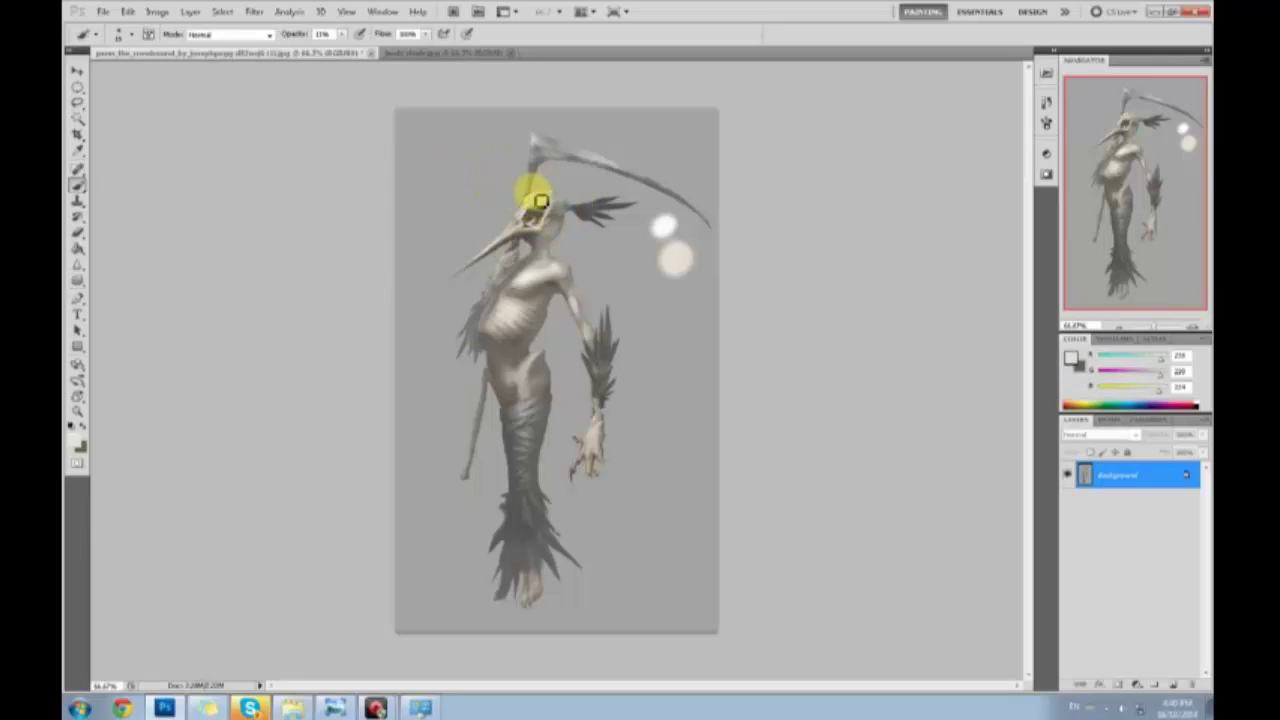
pyautogui.moveTo(347, 43); pyautogui.dragTo(410, 88)
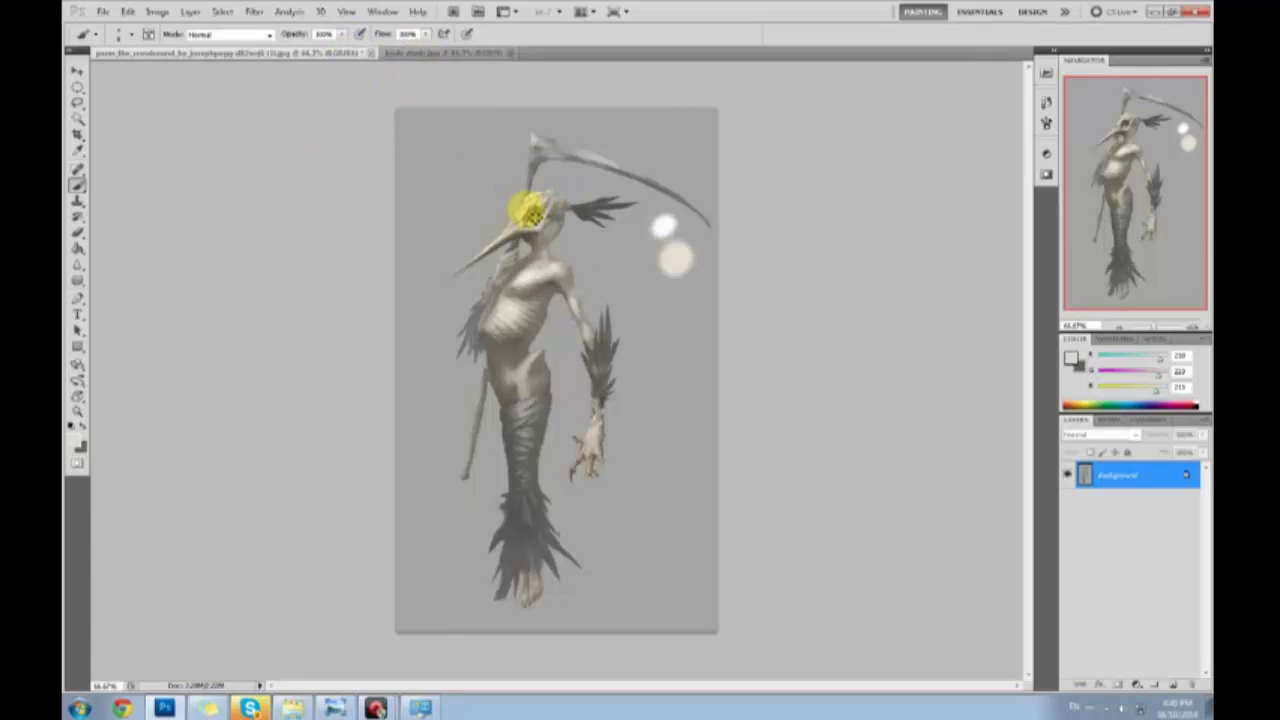
pyautogui.keyDown('alt'); pyautogui.click(527, 212); pyautogui.keyUp('alt')
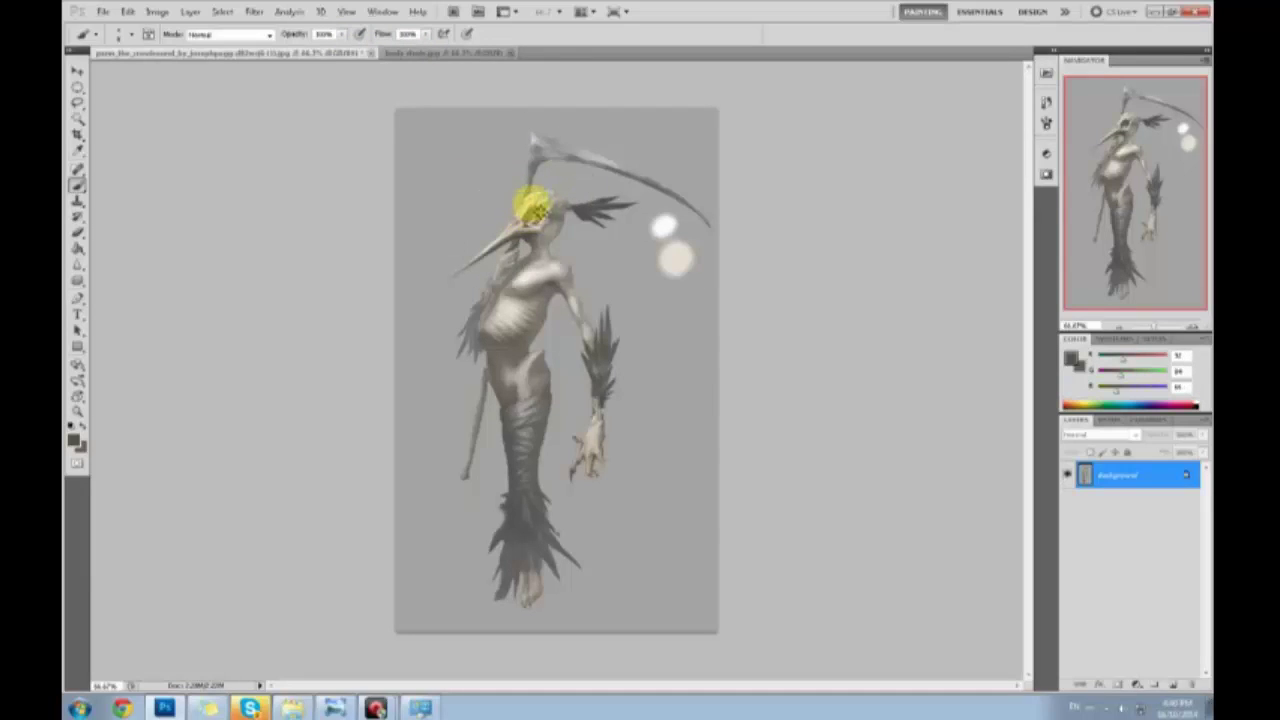
pyautogui.keyDown('alt'); pyautogui.click(533, 206); pyautogui.keyUp('alt')
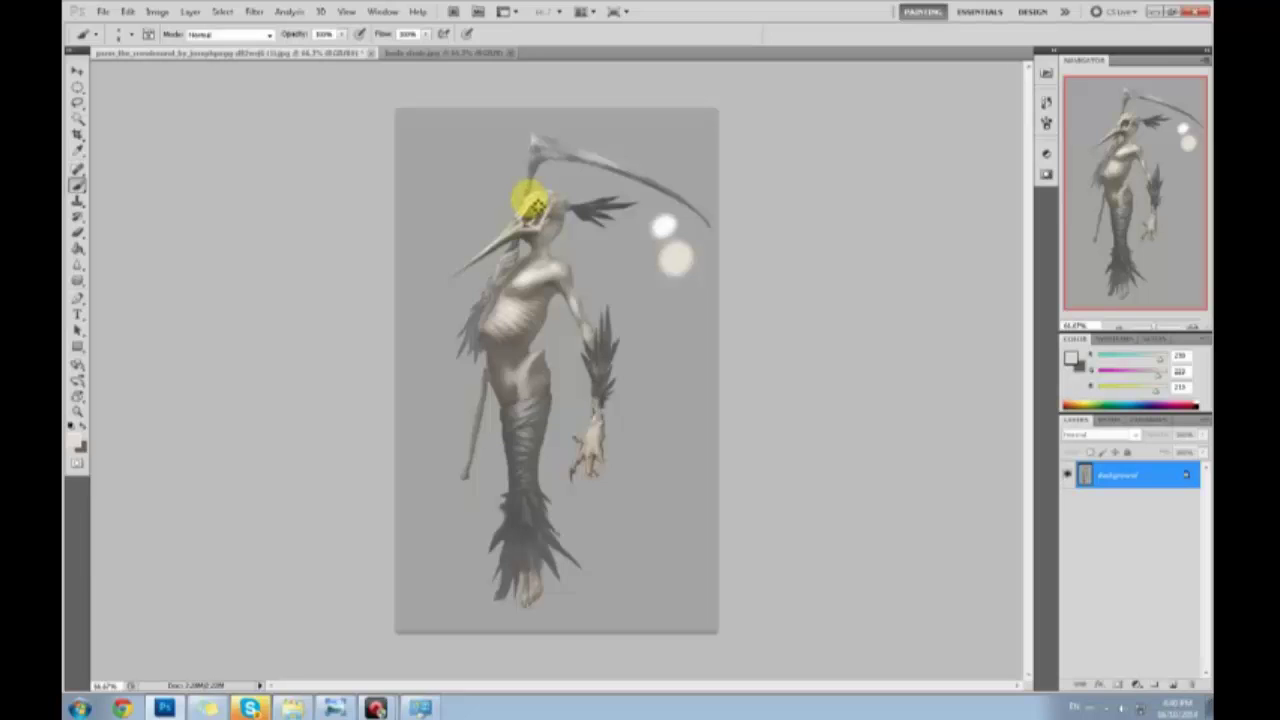
pyautogui.keyDown('alt'); pyautogui.click(537, 204); pyautogui.keyUp('alt')
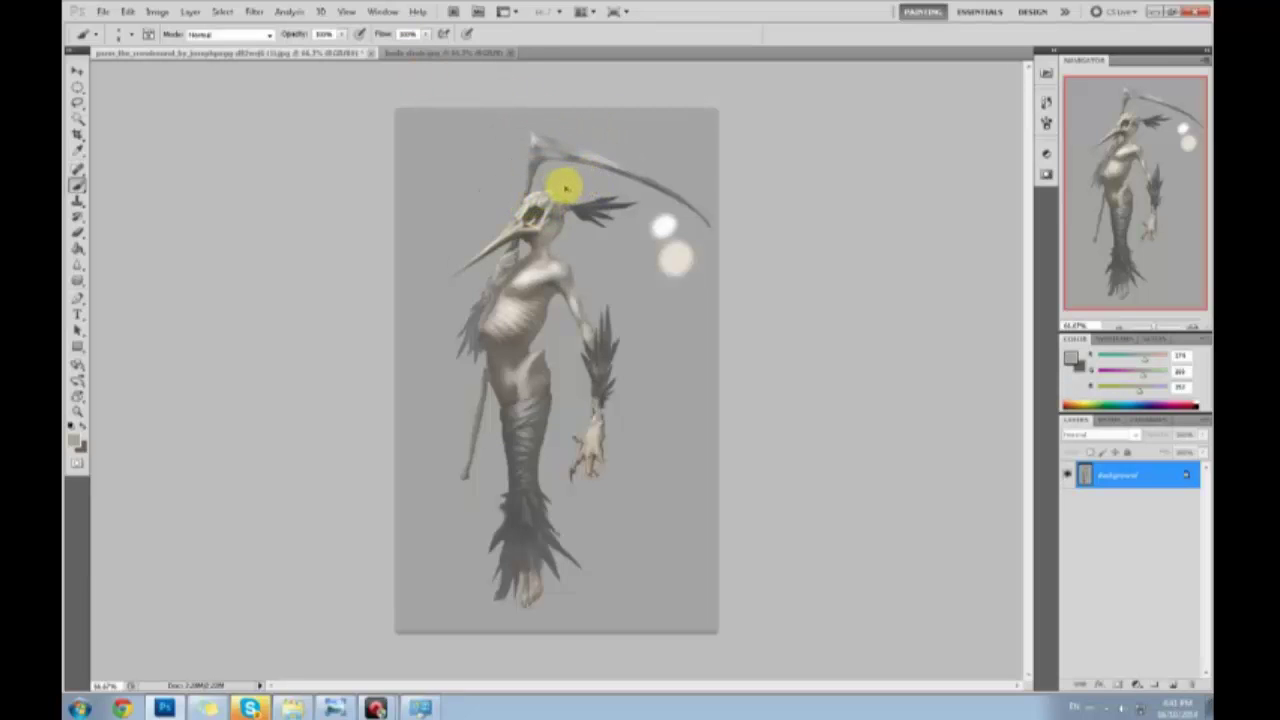
# Refine the back of the skull and cheek with sampled grey, cream and dark tones, reducing the brush opacity for blending
pyautogui.keyDown('alt'); pyautogui.click(550, 200); pyautogui.keyUp('alt')
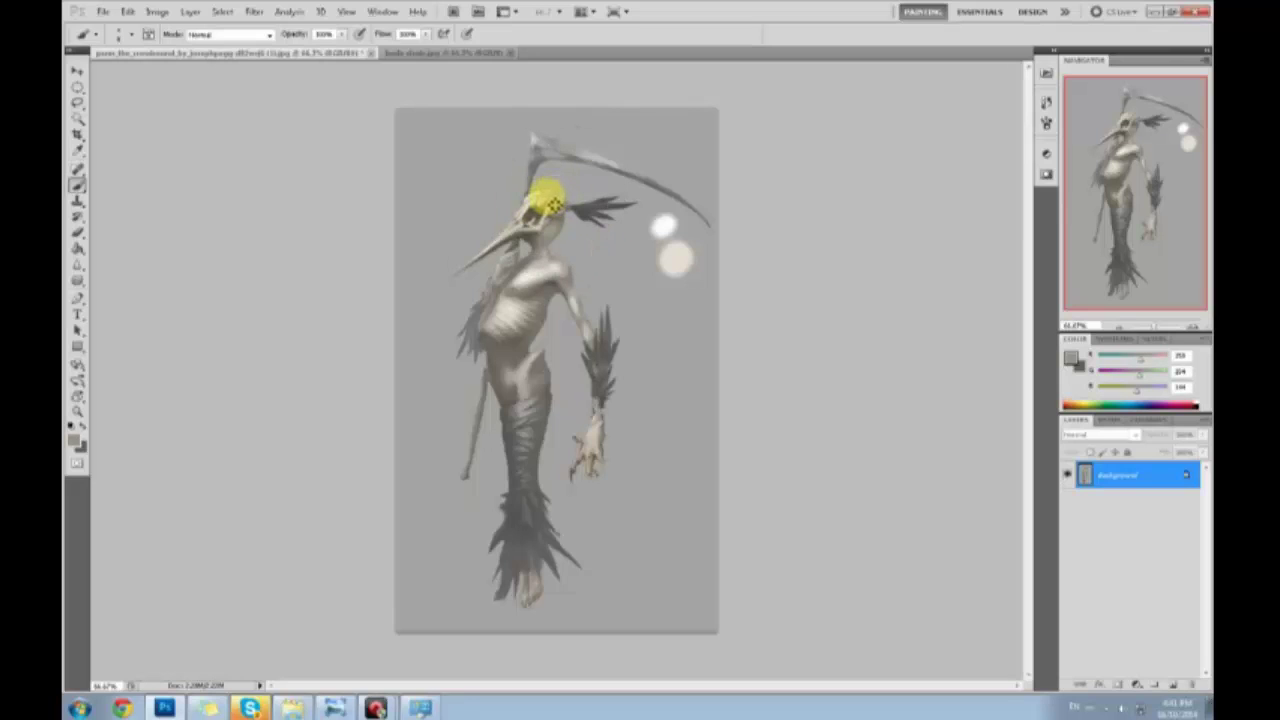
pyautogui.keyDown('alt'); pyautogui.click(549, 202); pyautogui.keyUp('alt')
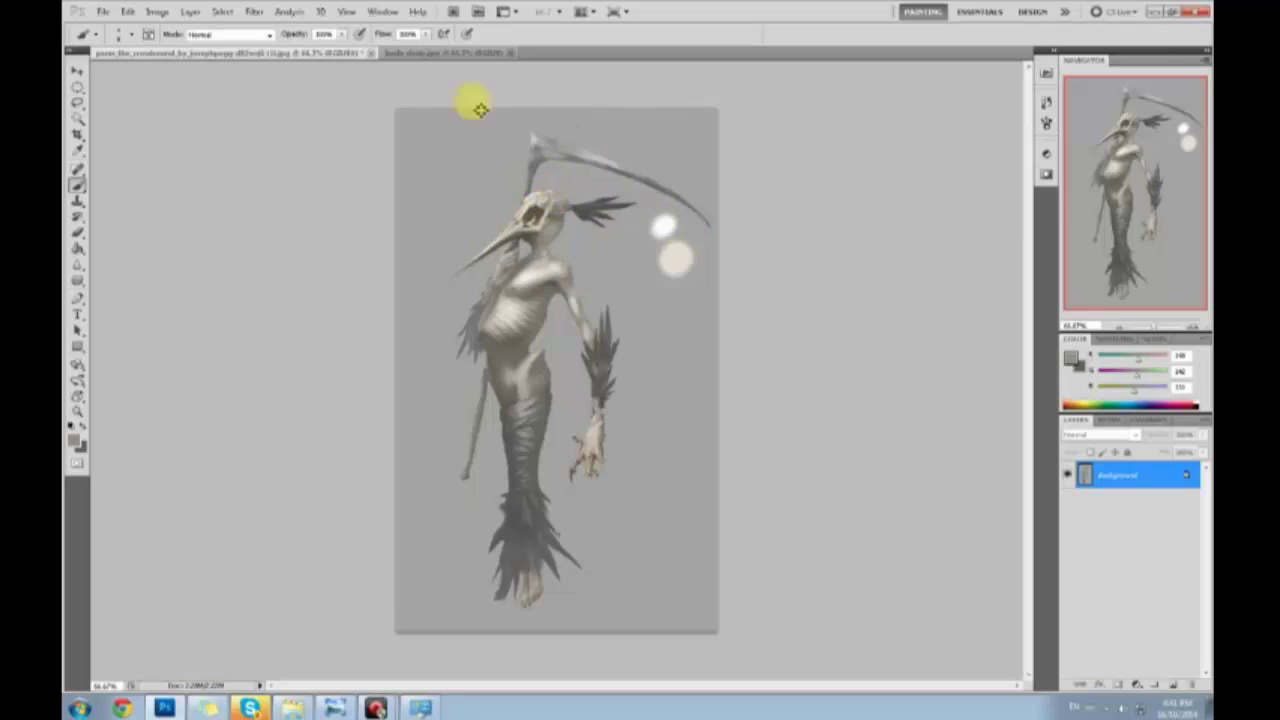
pyautogui.keyDown('alt'); pyautogui.click(540, 227); pyautogui.keyUp('alt')
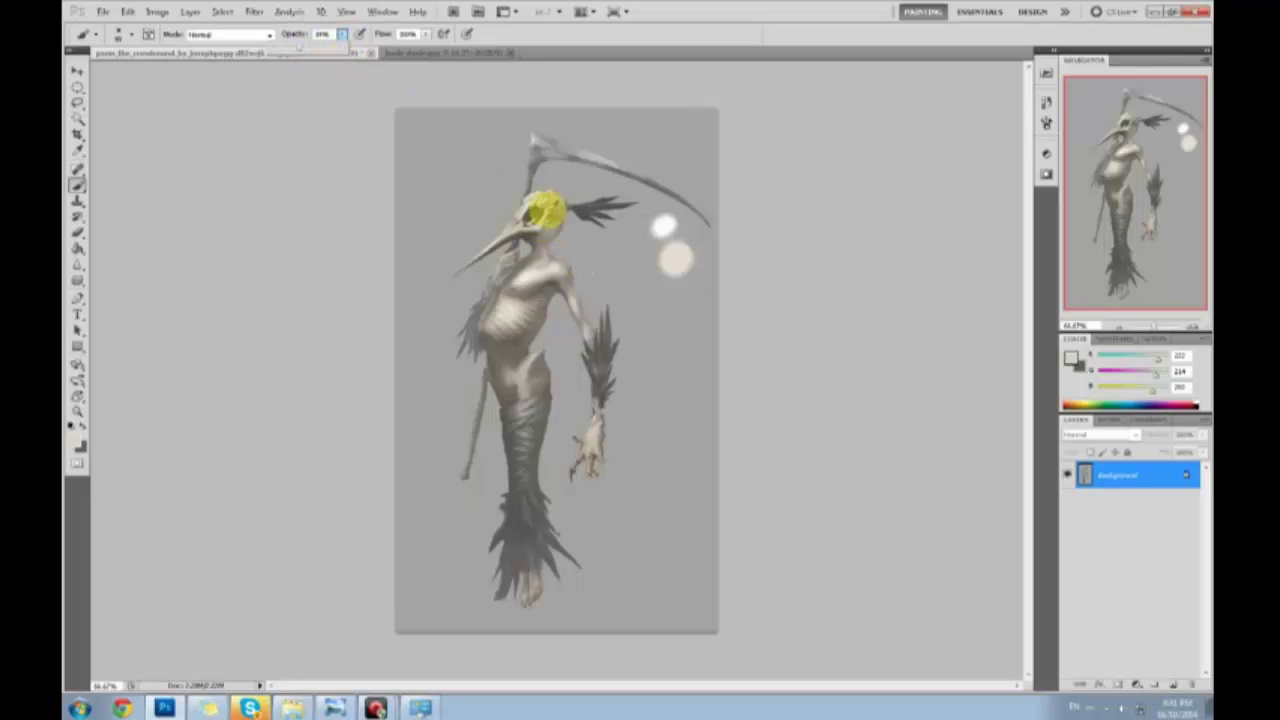
pyautogui.keyDown('alt'); pyautogui.click(537, 208); pyautogui.keyUp('alt')
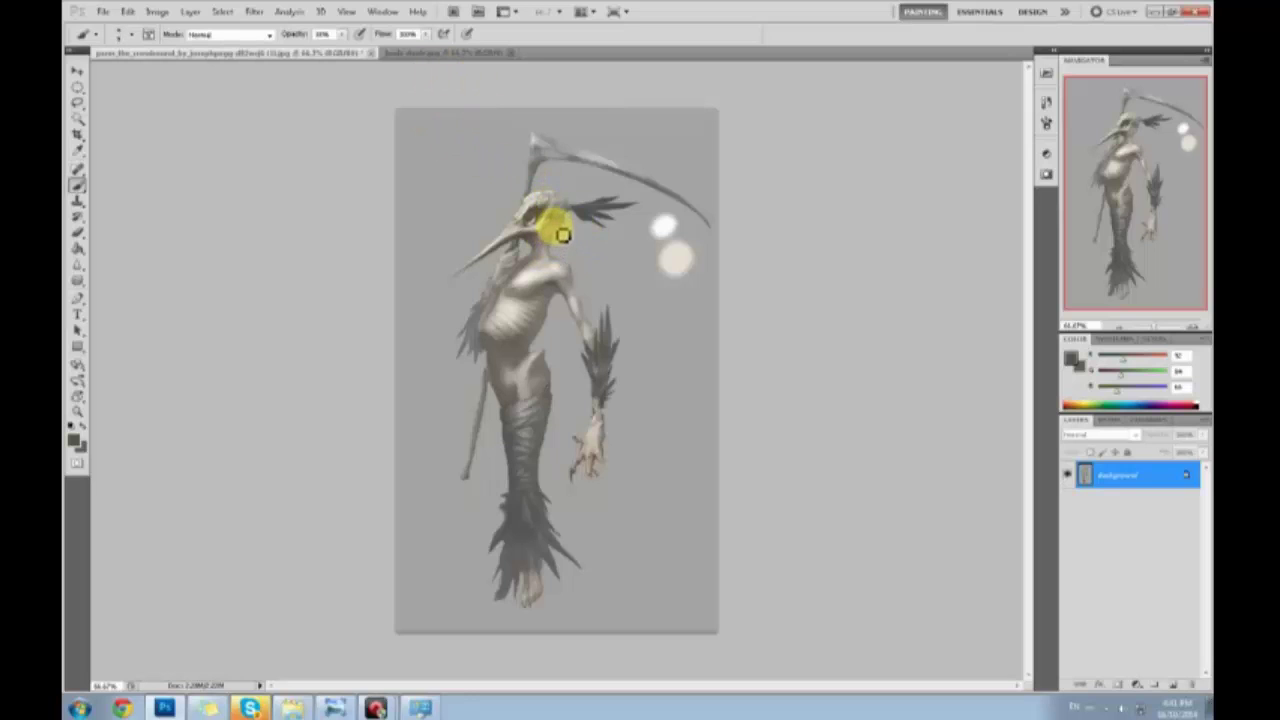
# Blend the back of the creature's jaw and its neck using light and dark grey tones sampled from those areas
pyautogui.keyDown('alt'); pyautogui.click(547, 232); pyautogui.keyUp('alt')
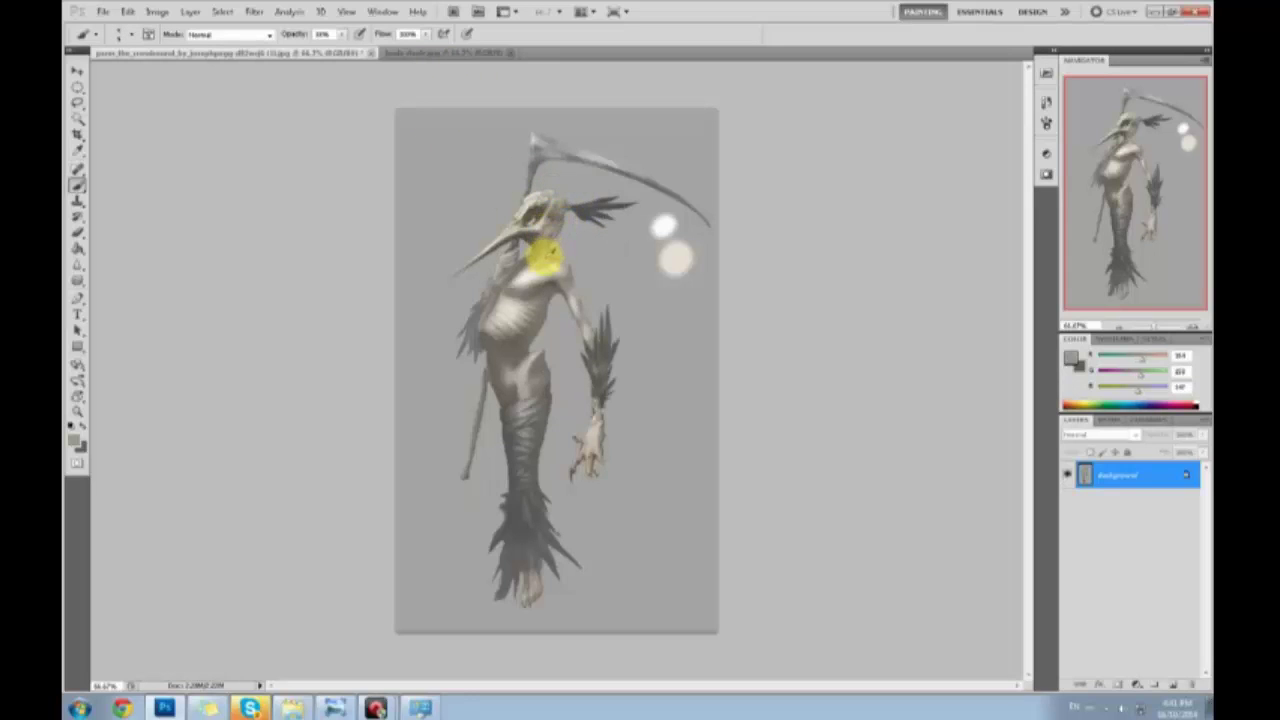
pyautogui.keyDown('alt'); pyautogui.click(545, 257); pyautogui.keyUp('alt')
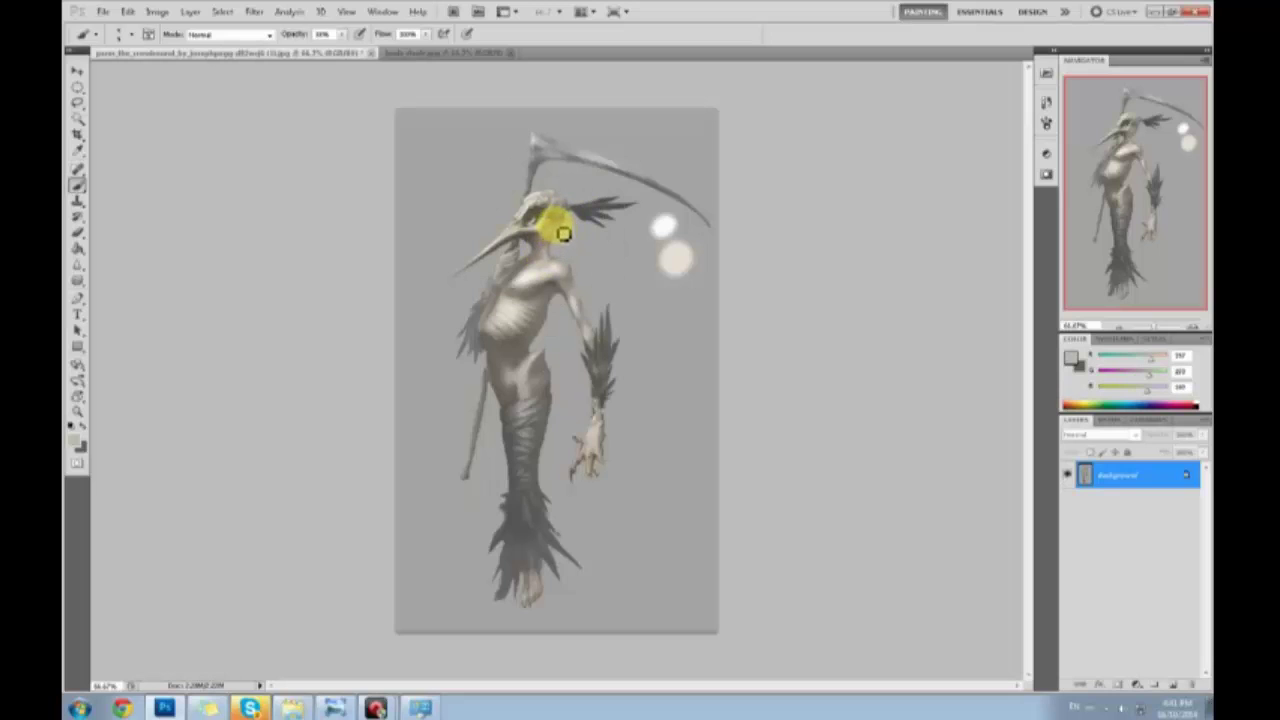
pyautogui.keyDown('alt'); pyautogui.click(557, 244); pyautogui.keyUp('alt')
pyautogui.keyDown('alt'); pyautogui.click(555, 238); pyautogui.keyUp('alt')
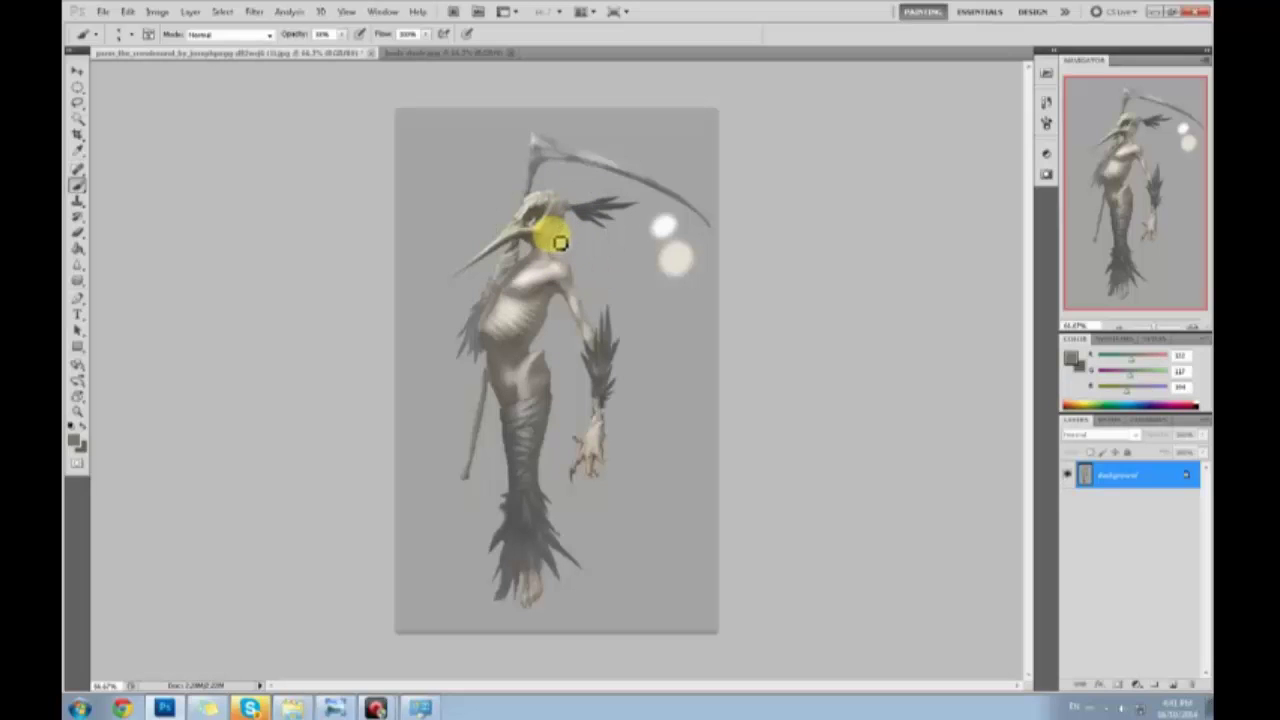
pyautogui.keyDown('alt'); pyautogui.click(558, 242); pyautogui.keyUp('alt')
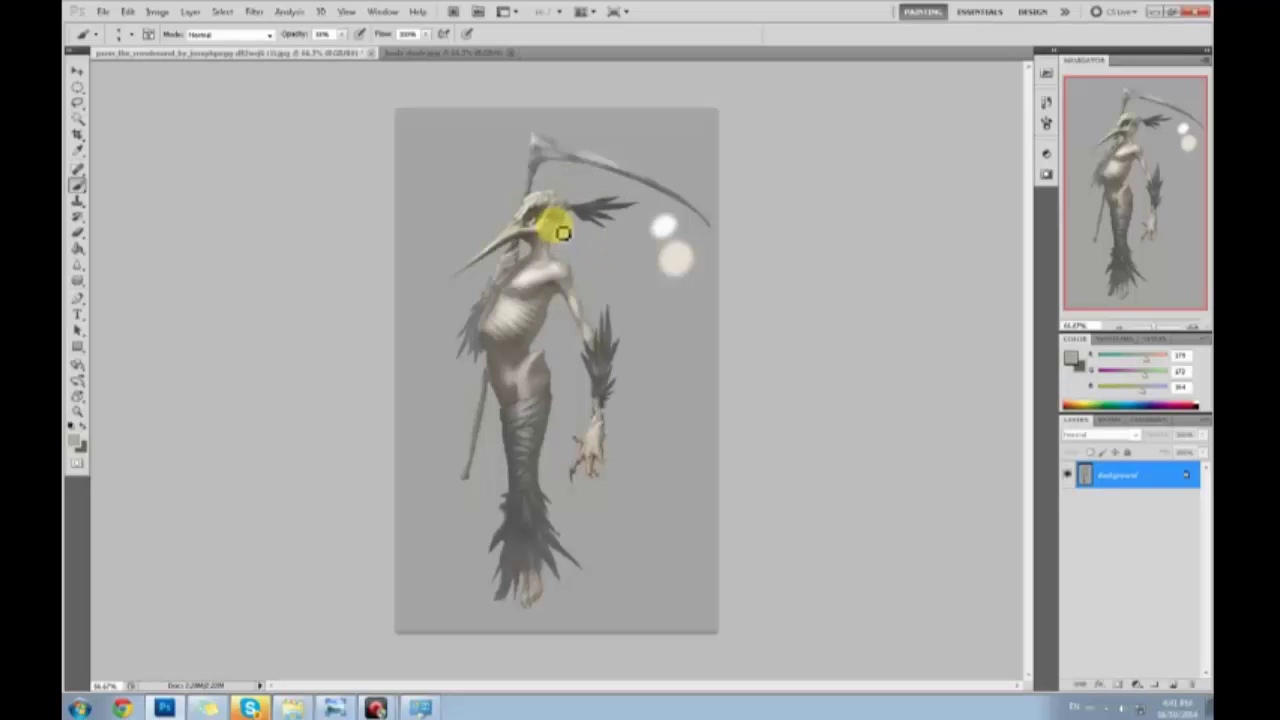
pyautogui.keyDown('alt'); pyautogui.click(560, 241); pyautogui.keyUp('alt')
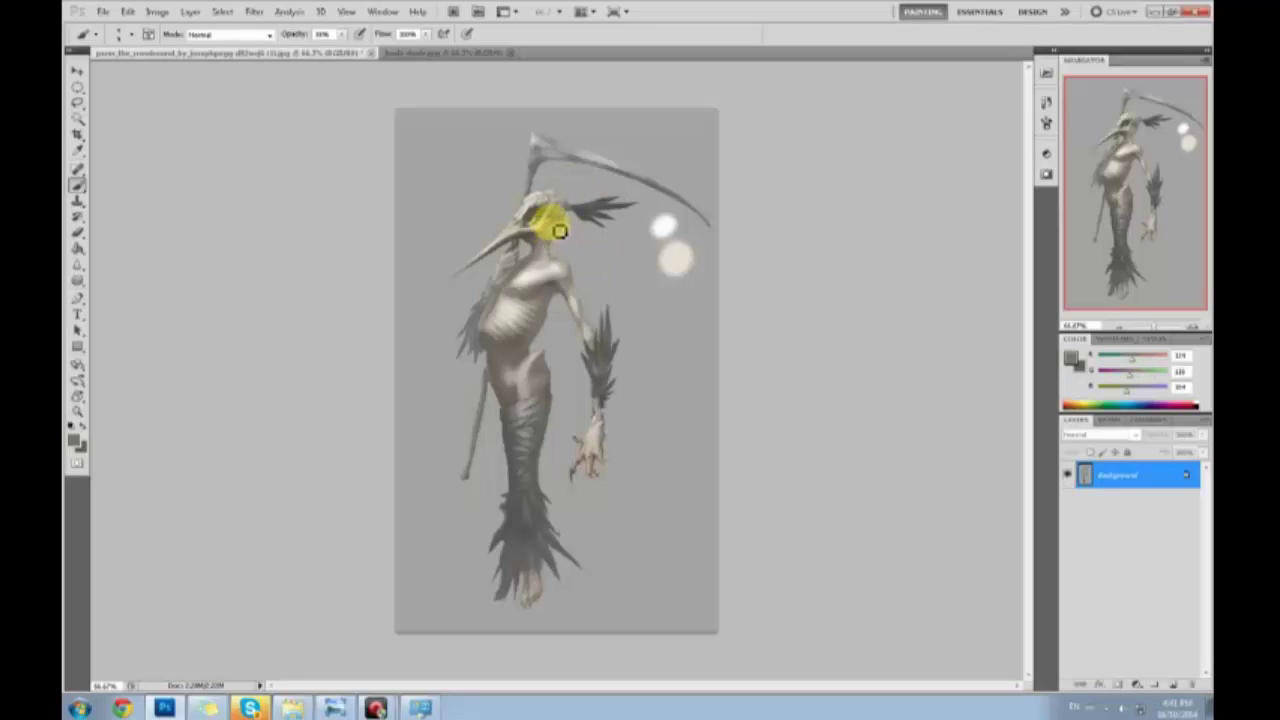
pyautogui.keyDown('alt'); pyautogui.click(560, 245); pyautogui.keyUp('alt')
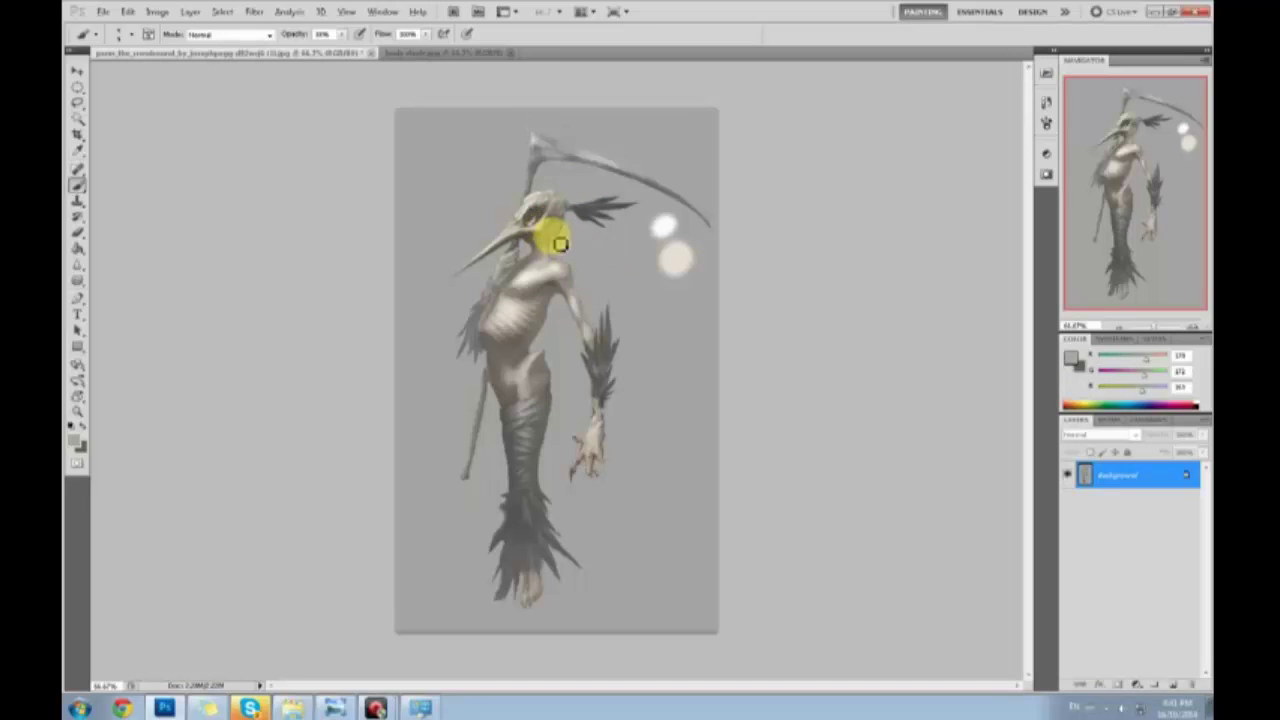
pyautogui.keyDown('alt'); pyautogui.click(553, 258); pyautogui.keyUp('alt')
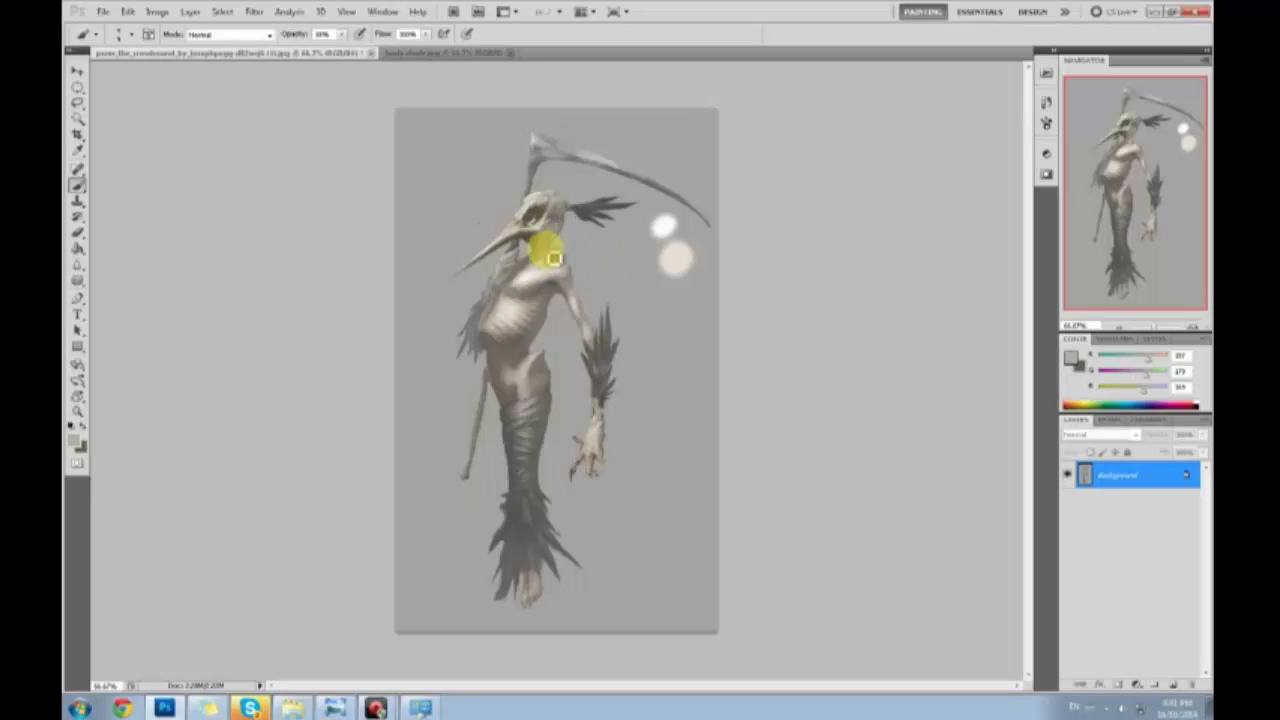
pyautogui.keyDown('alt'); pyautogui.click(553, 252); pyautogui.keyUp('alt')
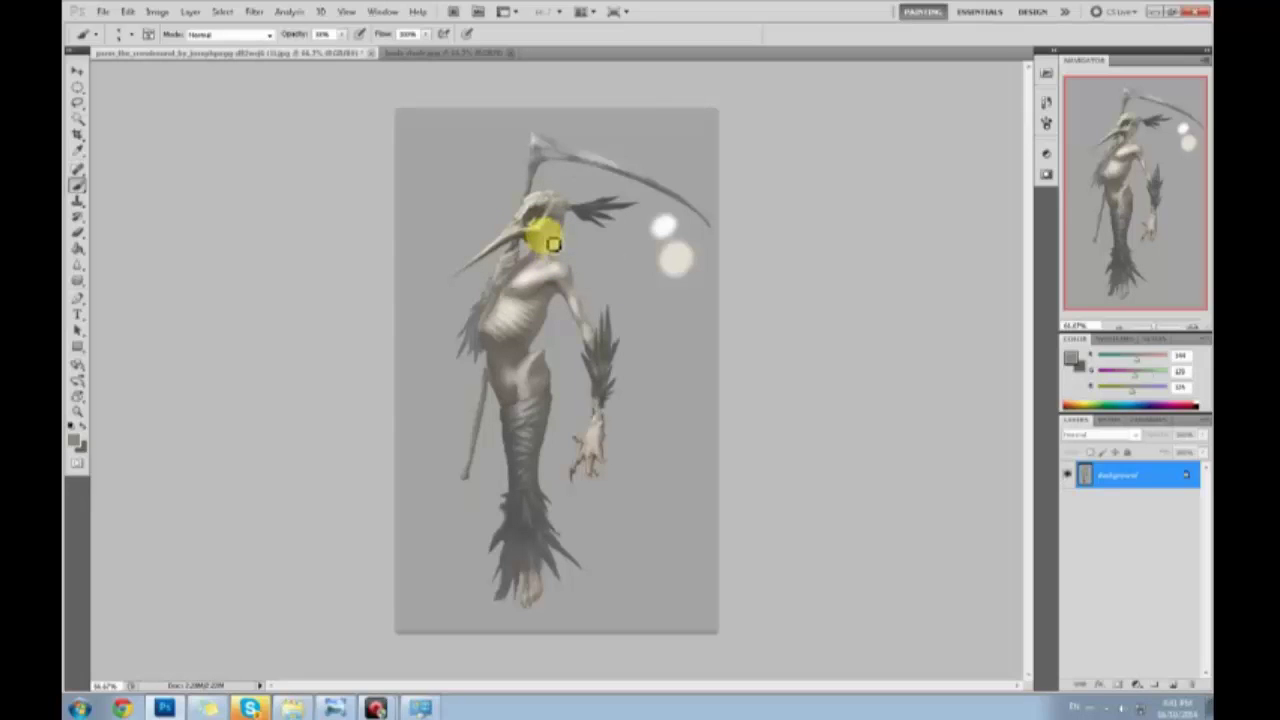
pyautogui.keyDown('alt'); pyautogui.click(549, 217); pyautogui.keyUp('alt')
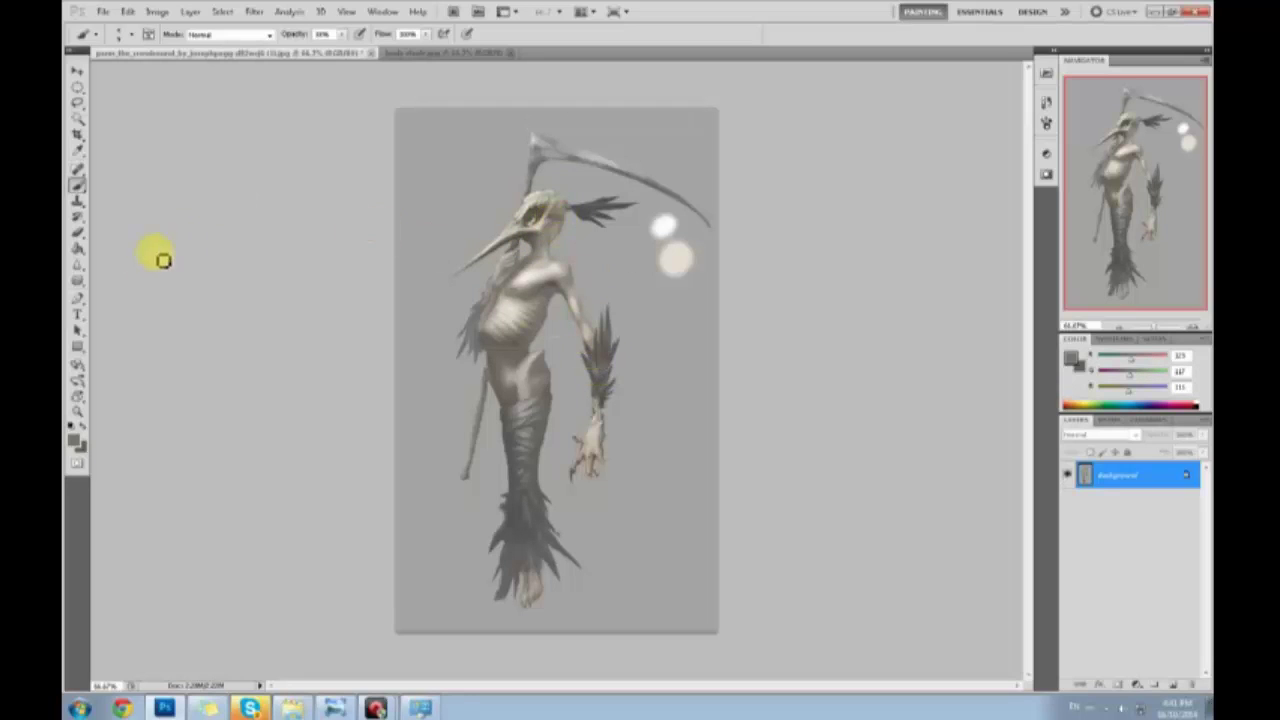
# Desaturate the lowered hand with the Sponge Tool, and sample the cream swatch for the Brush
pyautogui.click(77, 280)
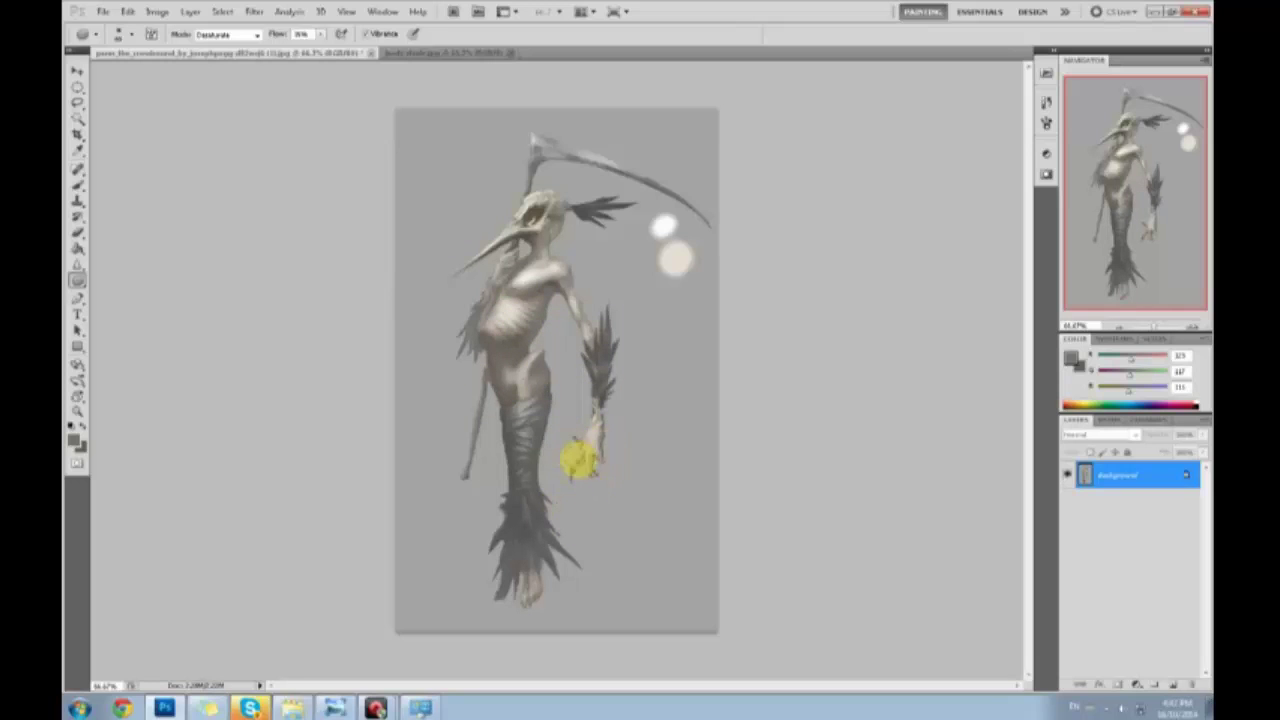
pyautogui.press('b')
pyautogui.keyDown('alt'); pyautogui.click(674, 258); pyautogui.keyUp('alt')
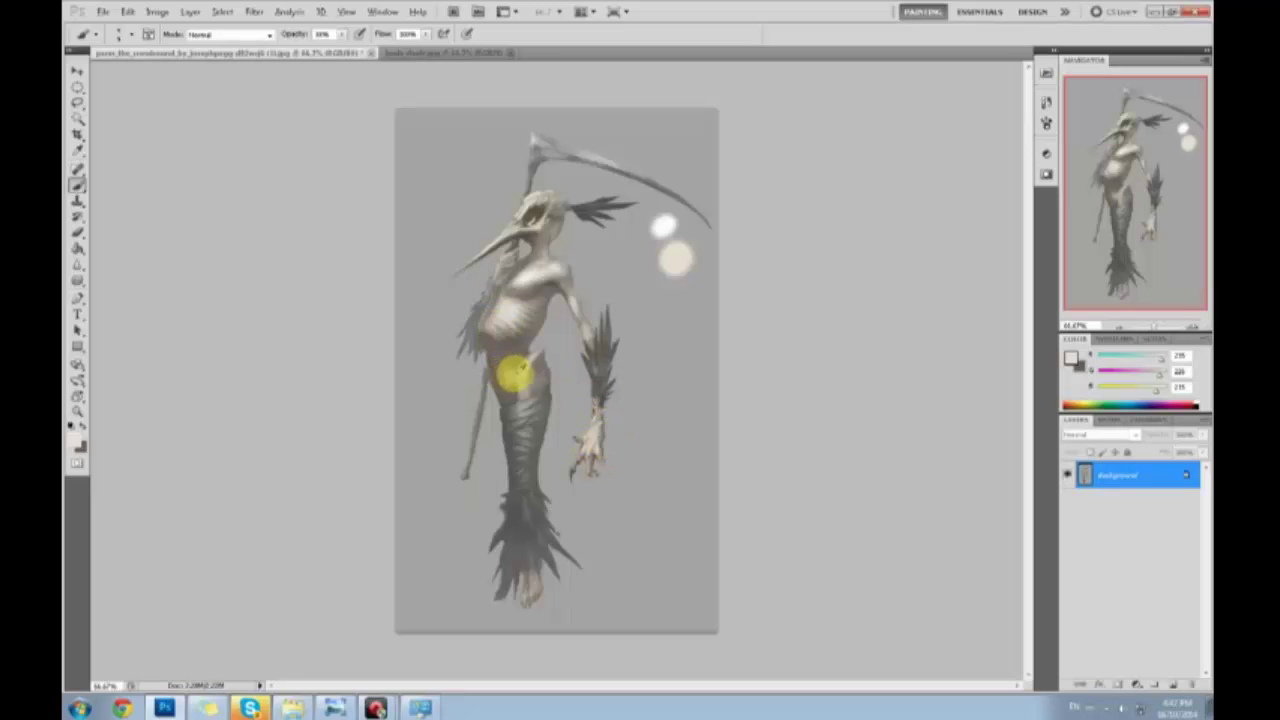
# Tint the legs and their feathers a light warm beige on a new layer in Color blend mode
pyautogui.keyDown('alt'); pyautogui.click(518, 365); pyautogui.keyUp('alt')
pyautogui.click(1068, 357)
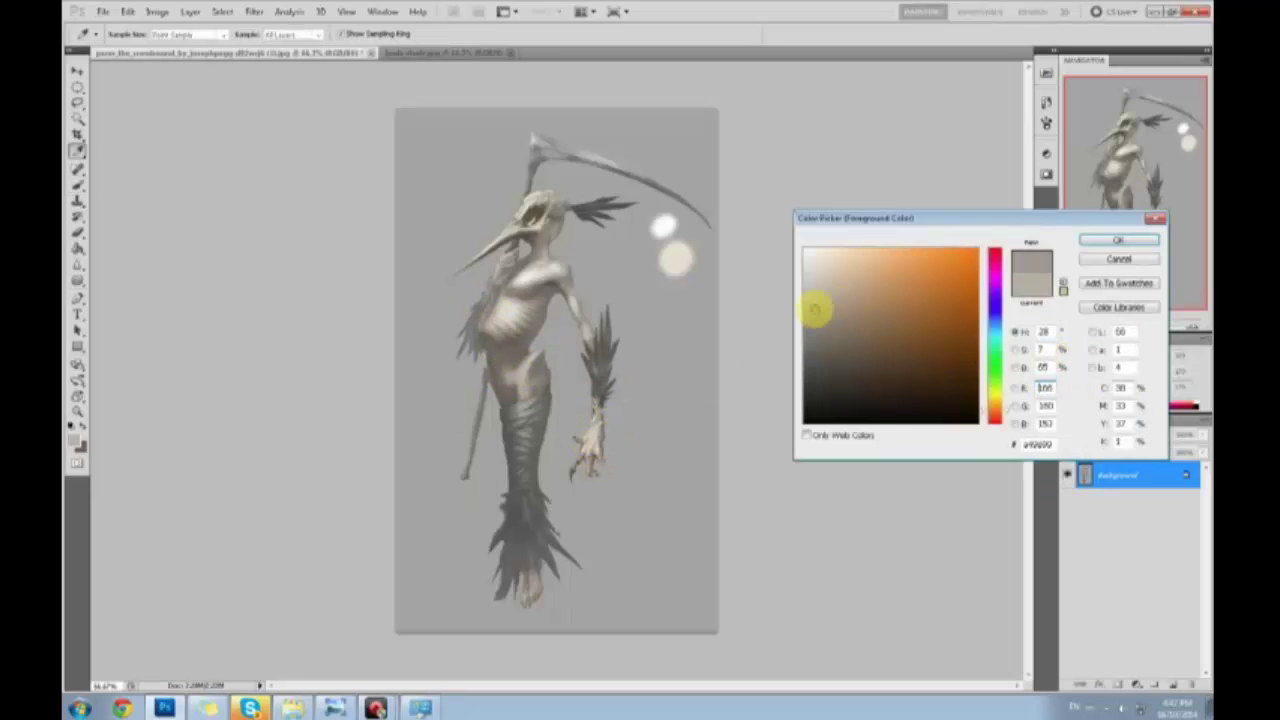
pyautogui.moveTo(824, 291)
pyautogui.mouseDown()
pyautogui.moveTo(826, 304)
pyautogui.moveTo(815, 297)
pyautogui.moveTo(827, 289)
pyautogui.mouseUp()
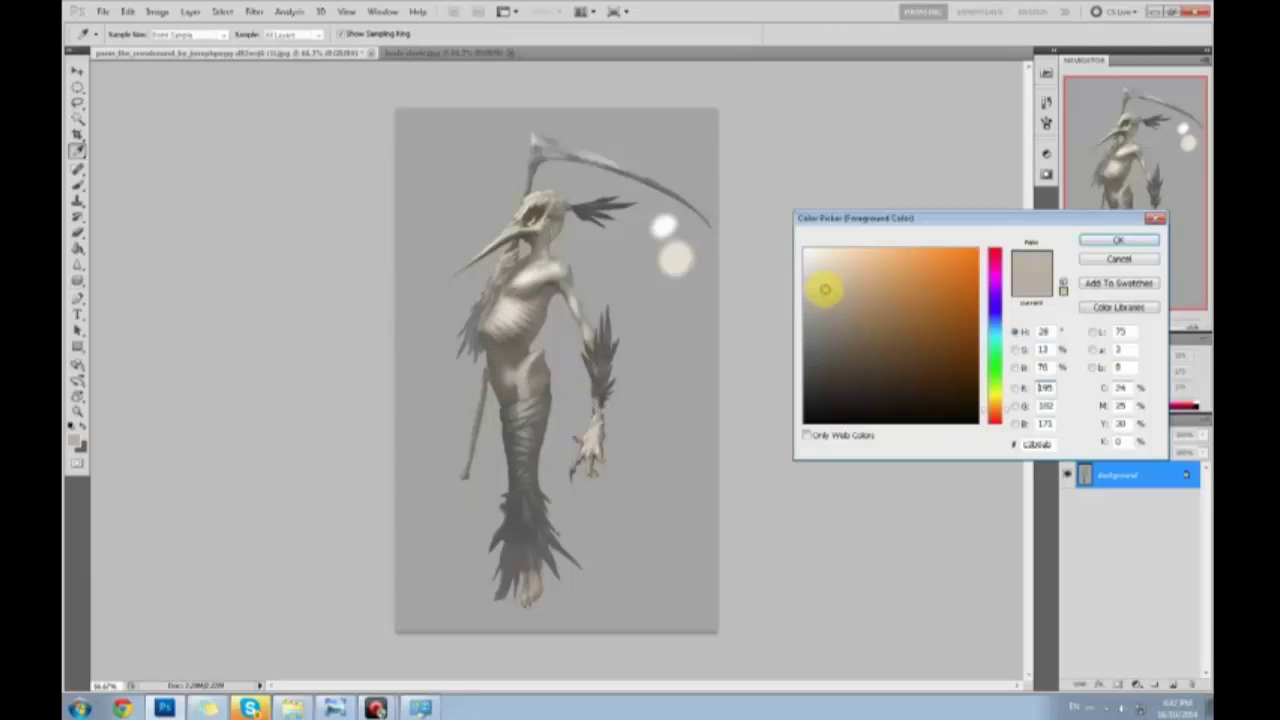
pyautogui.click(1116, 241)
pyautogui.click(1173, 685)
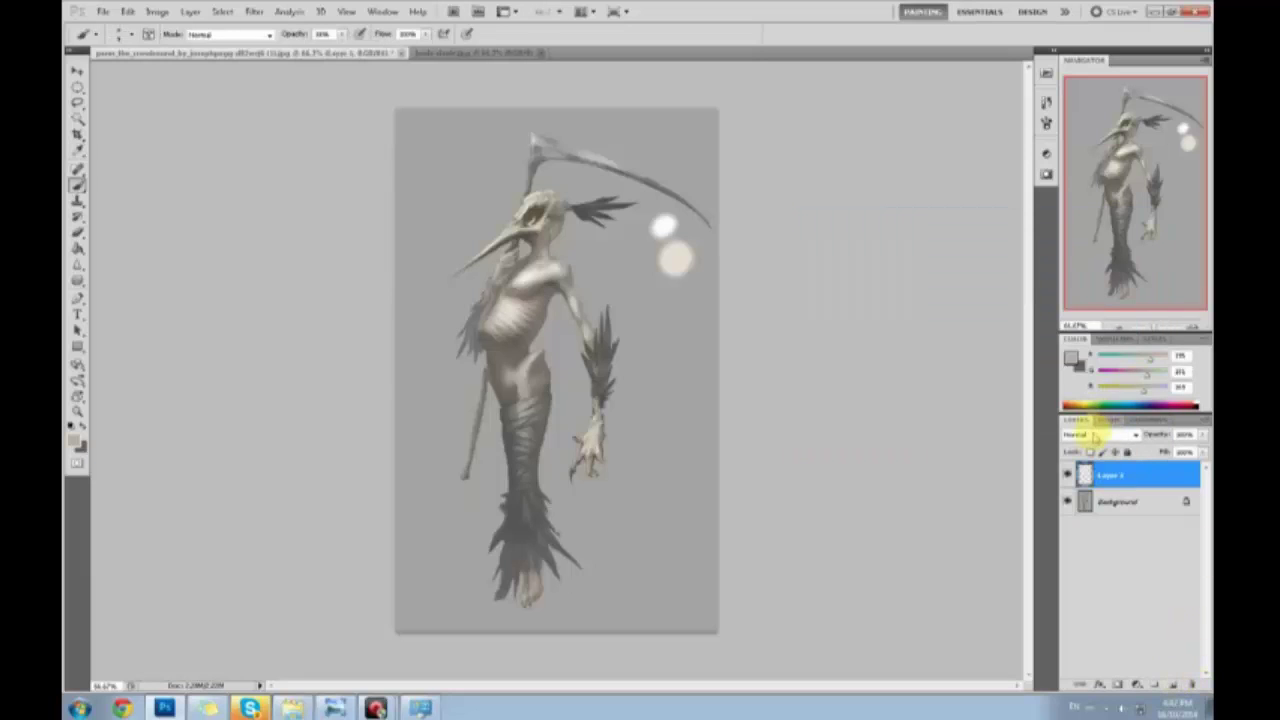
pyautogui.click(1100, 434)
pyautogui.click(1088, 420)
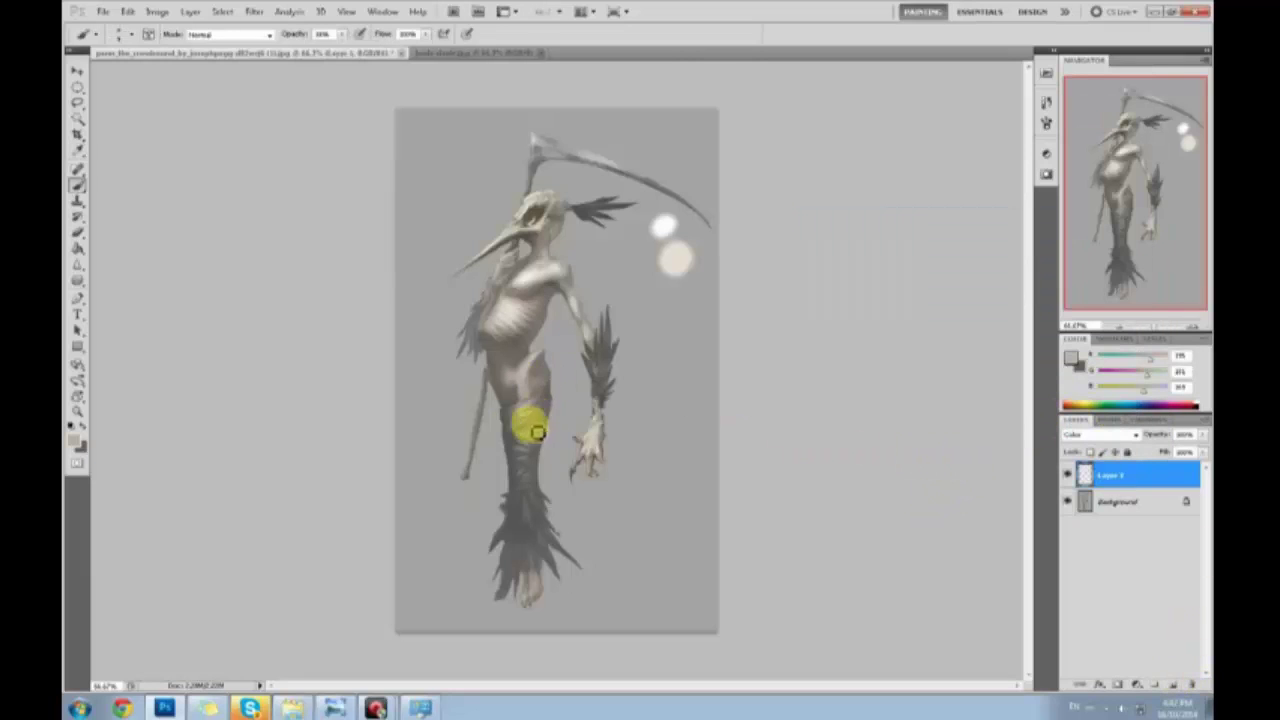
pyautogui.moveTo(529, 426)
pyautogui.mouseDown()
pyautogui.moveTo(519, 471)
pyautogui.moveTo(511, 431)
pyautogui.moveTo(529, 434)
pyautogui.moveTo(537, 408)
pyautogui.moveTo(522, 415)
pyautogui.moveTo(530, 537)
pyautogui.moveTo(522, 512)
pyautogui.moveTo(506, 574)
pyautogui.moveTo(504, 537)
pyautogui.moveTo(538, 525)
pyautogui.moveTo(530, 405)
pyautogui.moveTo(563, 593)
pyautogui.moveTo(580, 559)
pyautogui.moveTo(555, 523)
pyautogui.mouseUp()
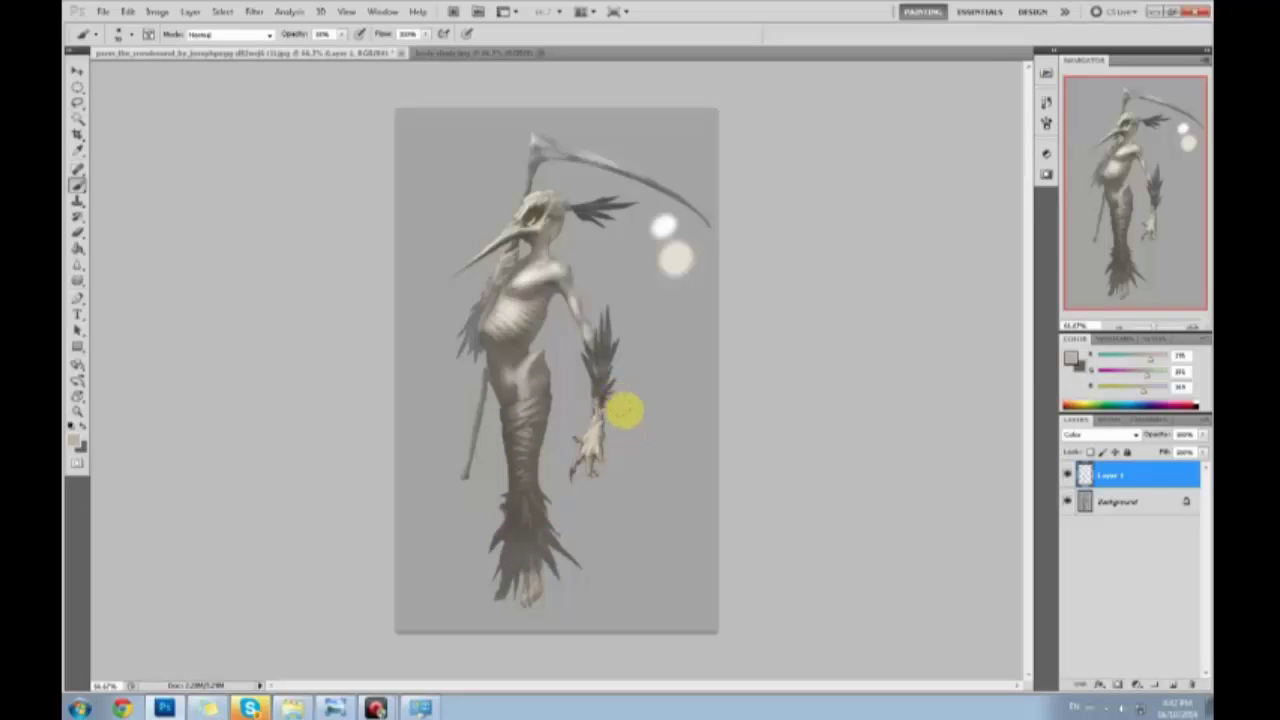
pyautogui.hotkey('ctrl', 'u')
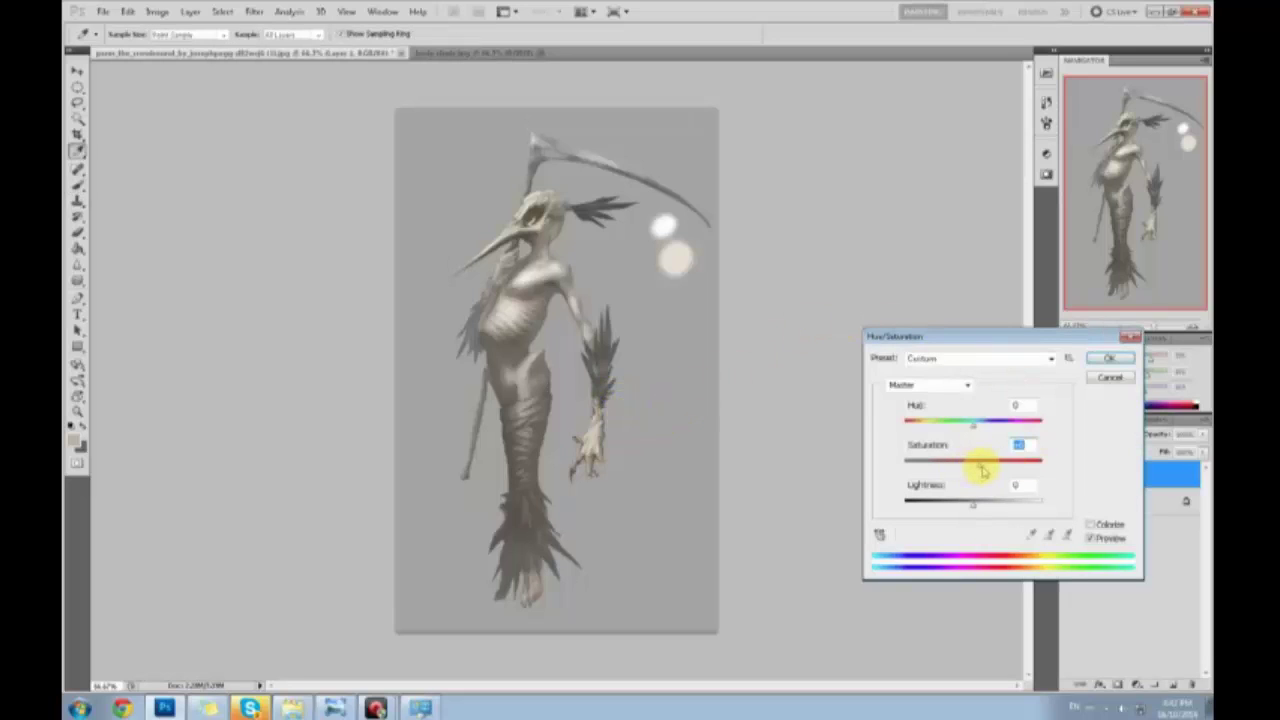
pyautogui.moveTo(983, 472); pyautogui.dragTo(1073, 467)
pyautogui.moveTo(979, 428)
pyautogui.mouseDown()
pyautogui.moveTo(1042, 428)
pyautogui.moveTo(969, 431)
pyautogui.moveTo(986, 432)
pyautogui.mouseUp()
pyautogui.moveTo(1053, 463); pyautogui.dragTo(1033, 470)
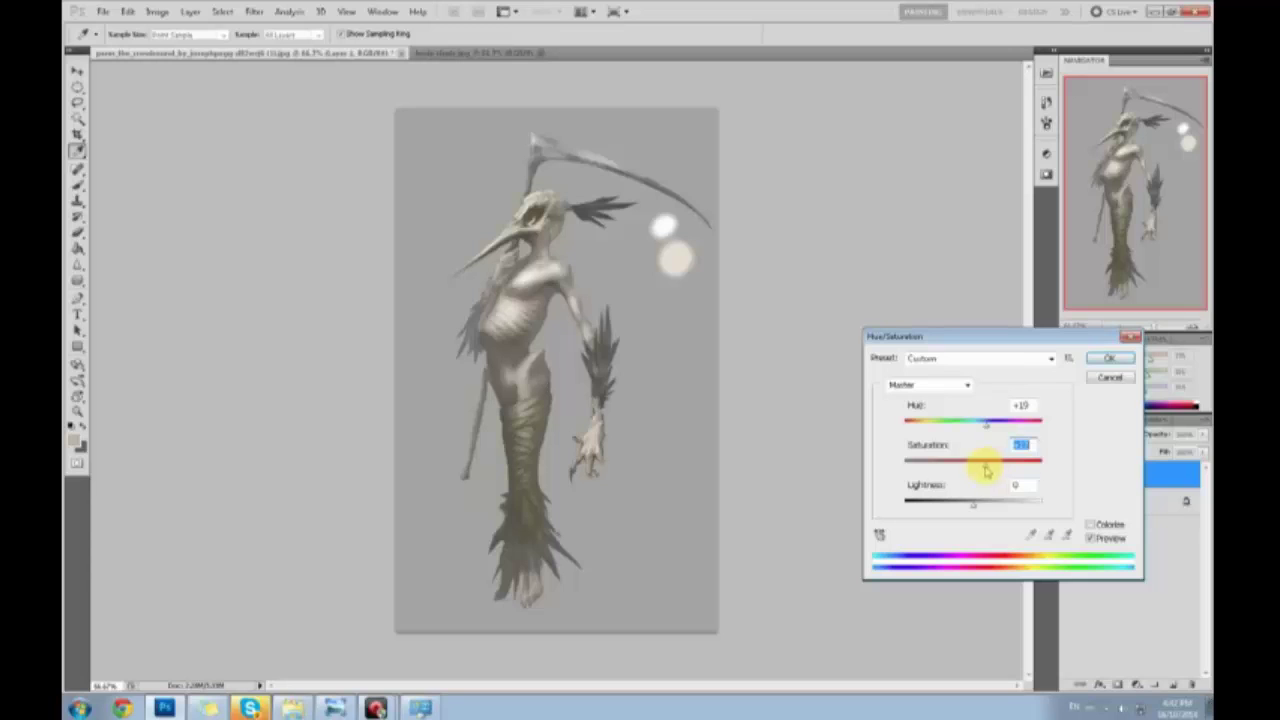
pyautogui.moveTo(984, 468); pyautogui.dragTo(1014, 468)
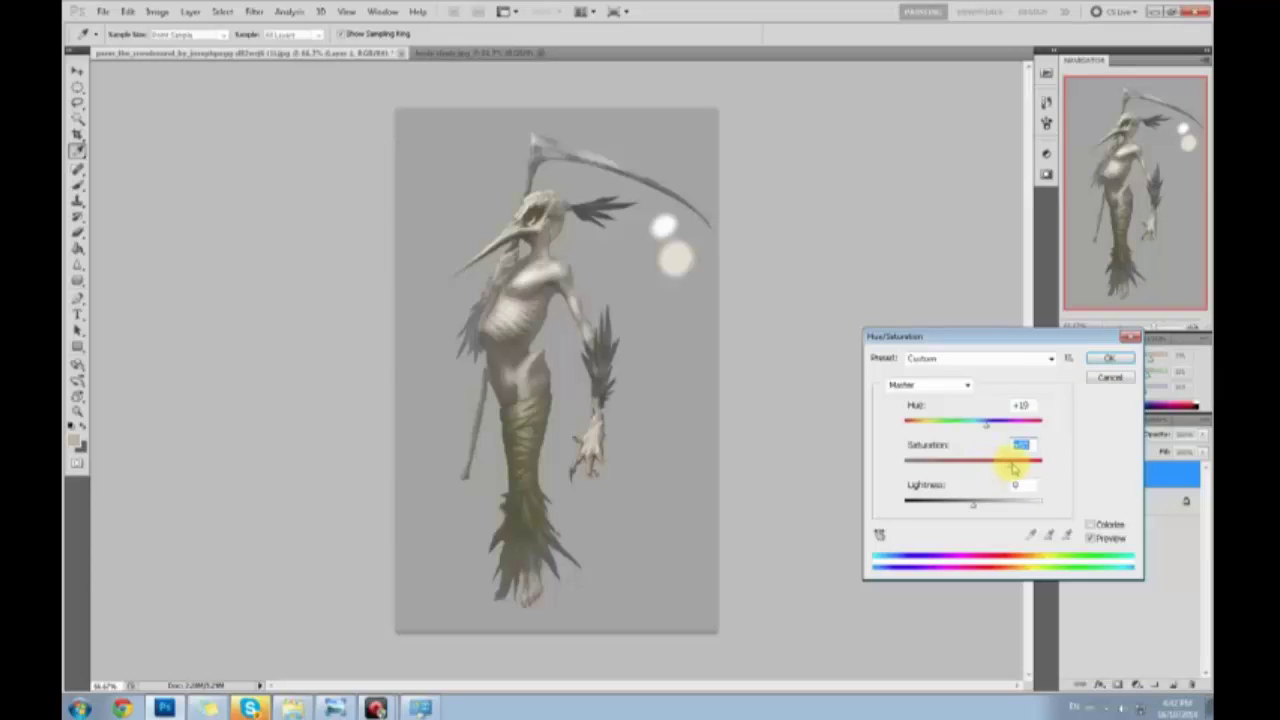
pyautogui.moveTo(986, 422); pyautogui.dragTo(1035, 430)
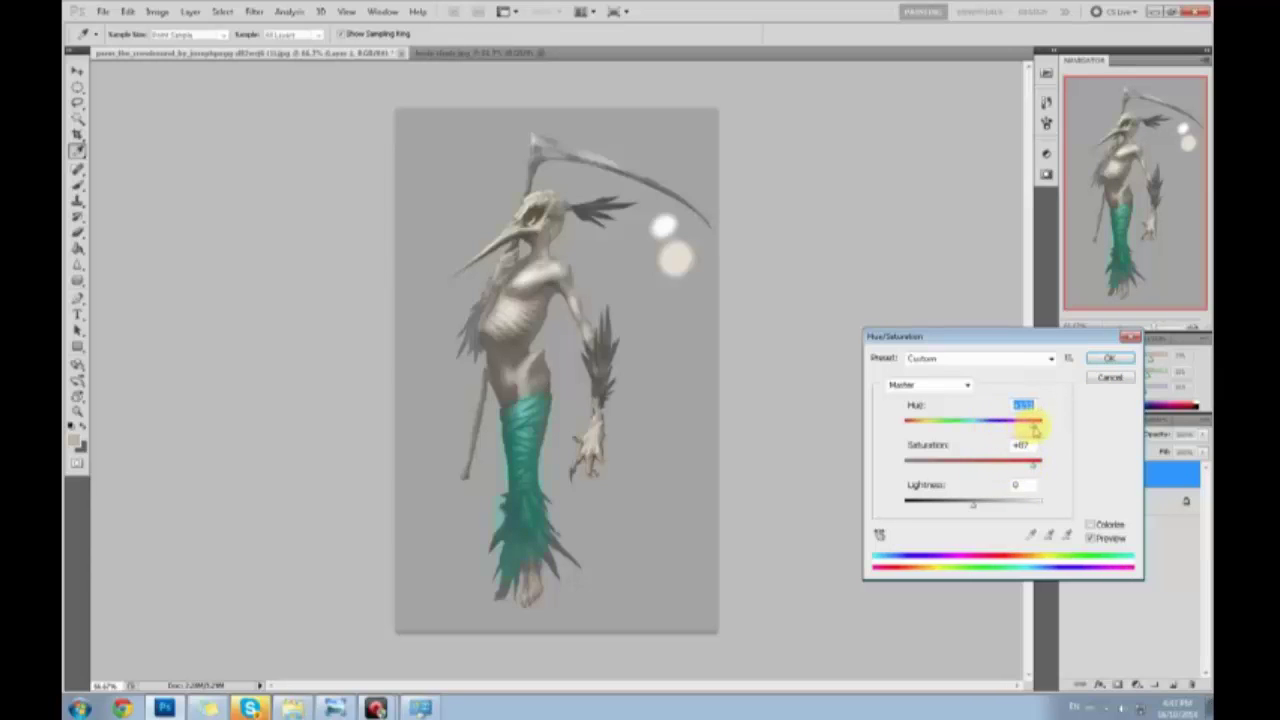
pyautogui.click(1035, 463)
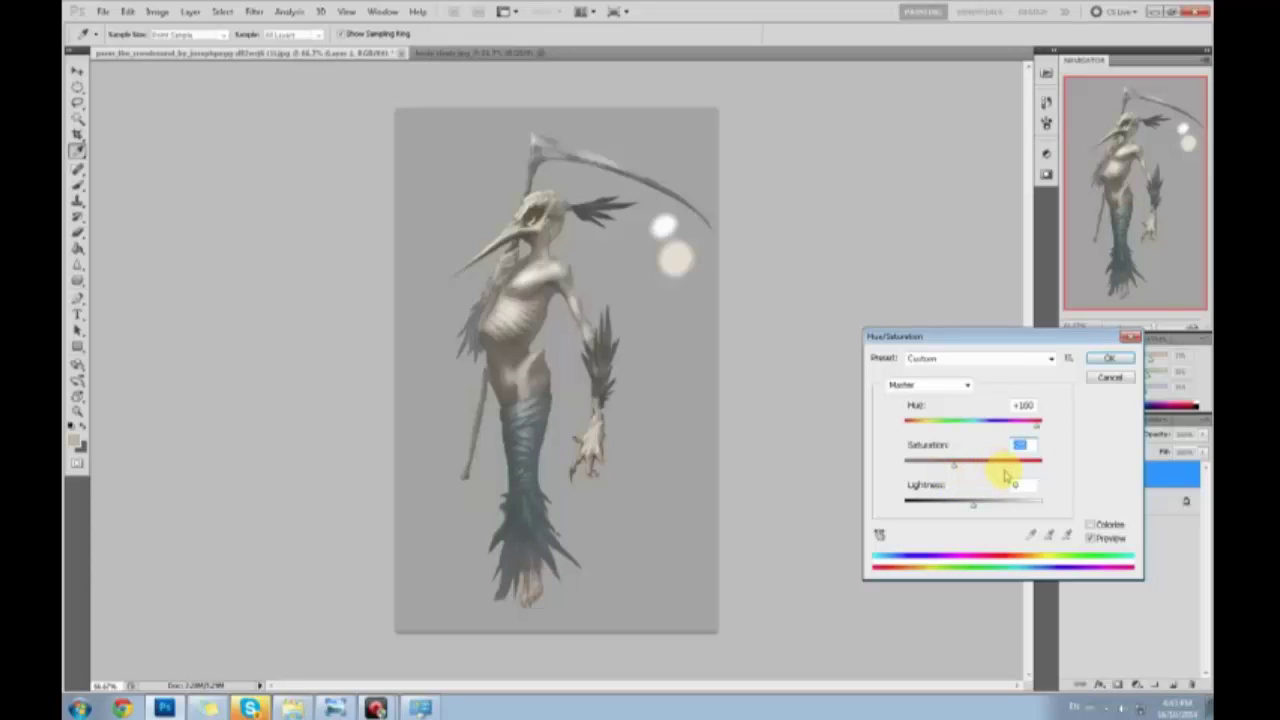
pyautogui.click(1110, 379)
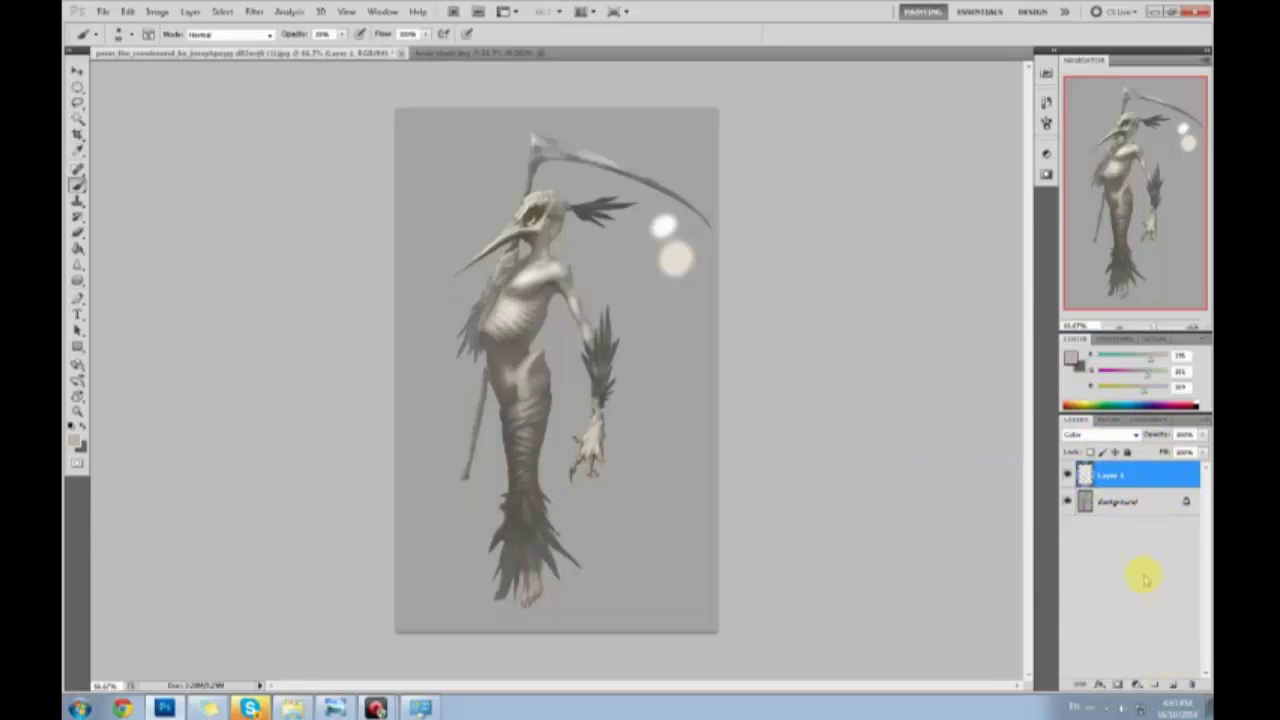
# Merge the leg tint into the background and add a new layer in Color blend mode
pyautogui.rightClick(1141, 474)
pyautogui.click(1128, 434)
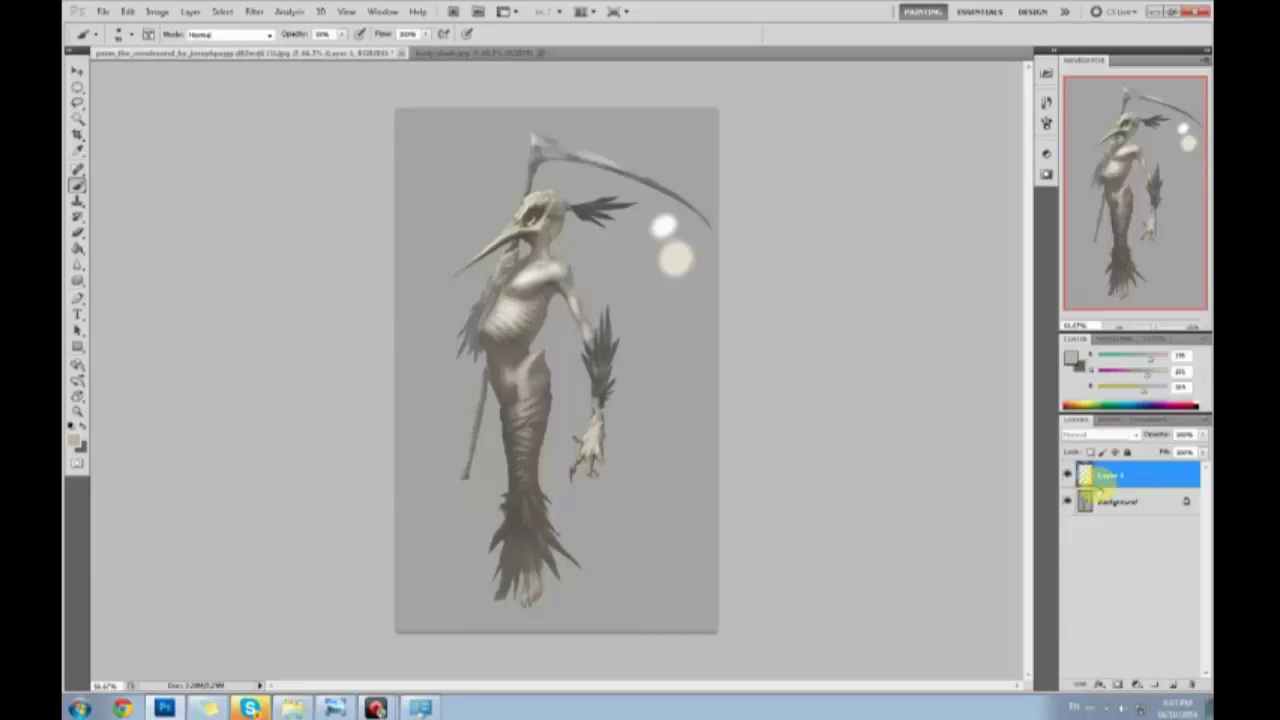
pyautogui.click(1100, 435)
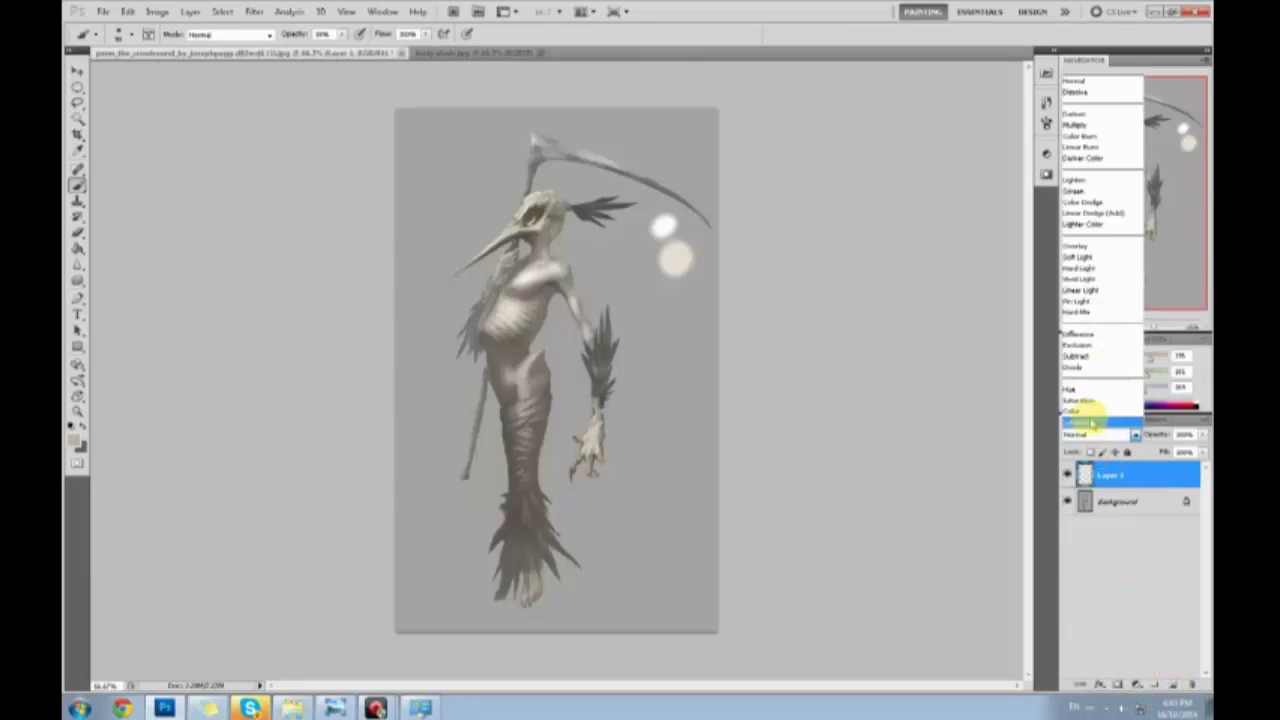
pyautogui.click(1092, 421)
# Paint the feathers behind the skull bright red with a smaller brush at 100% opacity
pyautogui.click(1073, 360)
pyautogui.moveTo(995, 300); pyautogui.dragTo(1008, 430)
pyautogui.moveTo(926, 336); pyautogui.dragTo(933, 281)
pyautogui.click(1117, 241)
pyautogui.press('b')
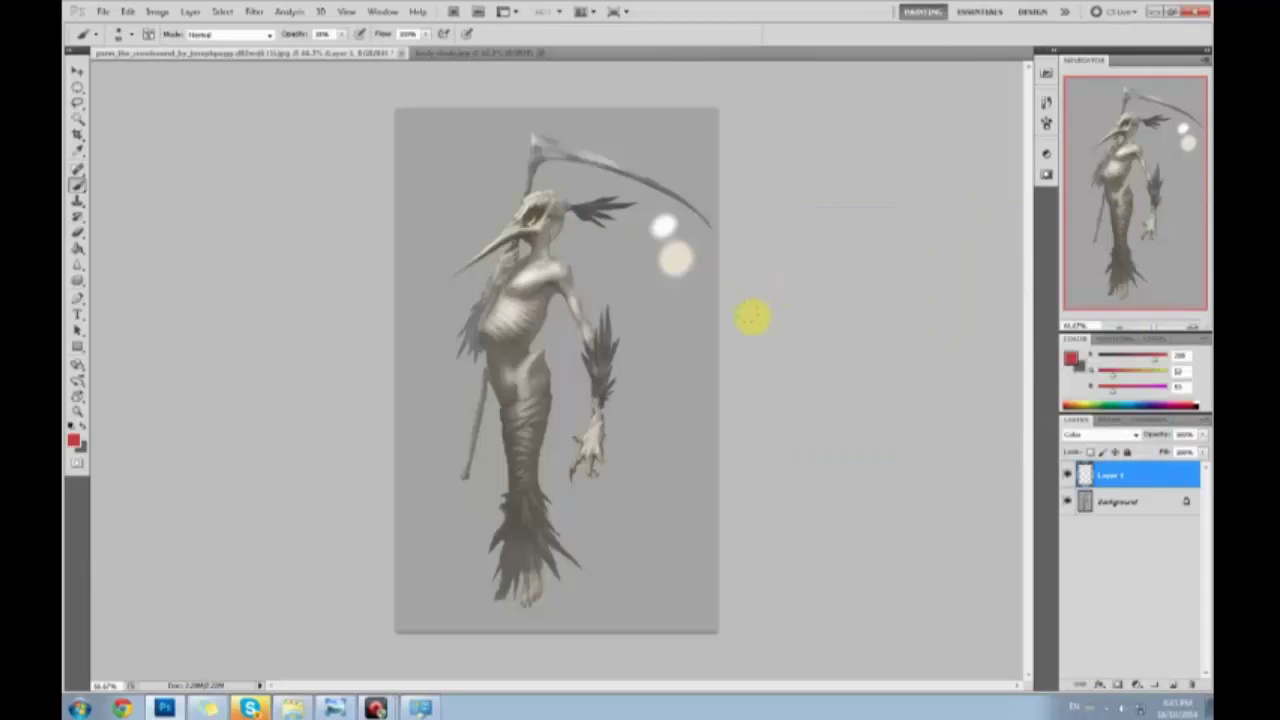
pyautogui.click(337, 34)
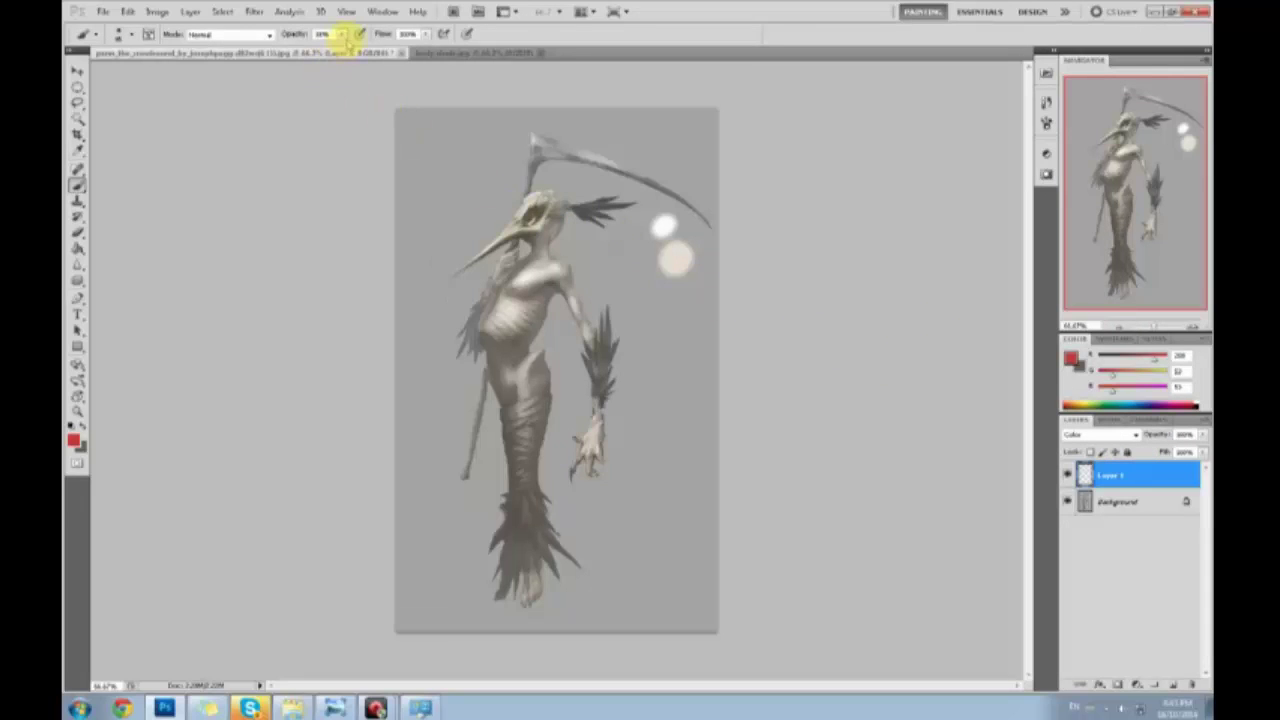
pyautogui.moveTo(343, 49); pyautogui.dragTo(428, 49)
pyautogui.press('[')
pyautogui.moveTo(580, 213)
pyautogui.mouseDown()
pyautogui.moveTo(592, 221)
pyautogui.moveTo(580, 214)
pyautogui.moveTo(618, 200)
pyautogui.moveTo(620, 213)
pyautogui.moveTo(606, 200)
pyautogui.moveTo(596, 222)
pyautogui.mouseUp()
# Try different blend modes on the red feather layer and set it to Lighter Color
pyautogui.click(1138, 435)
pyautogui.click(1080, 80)
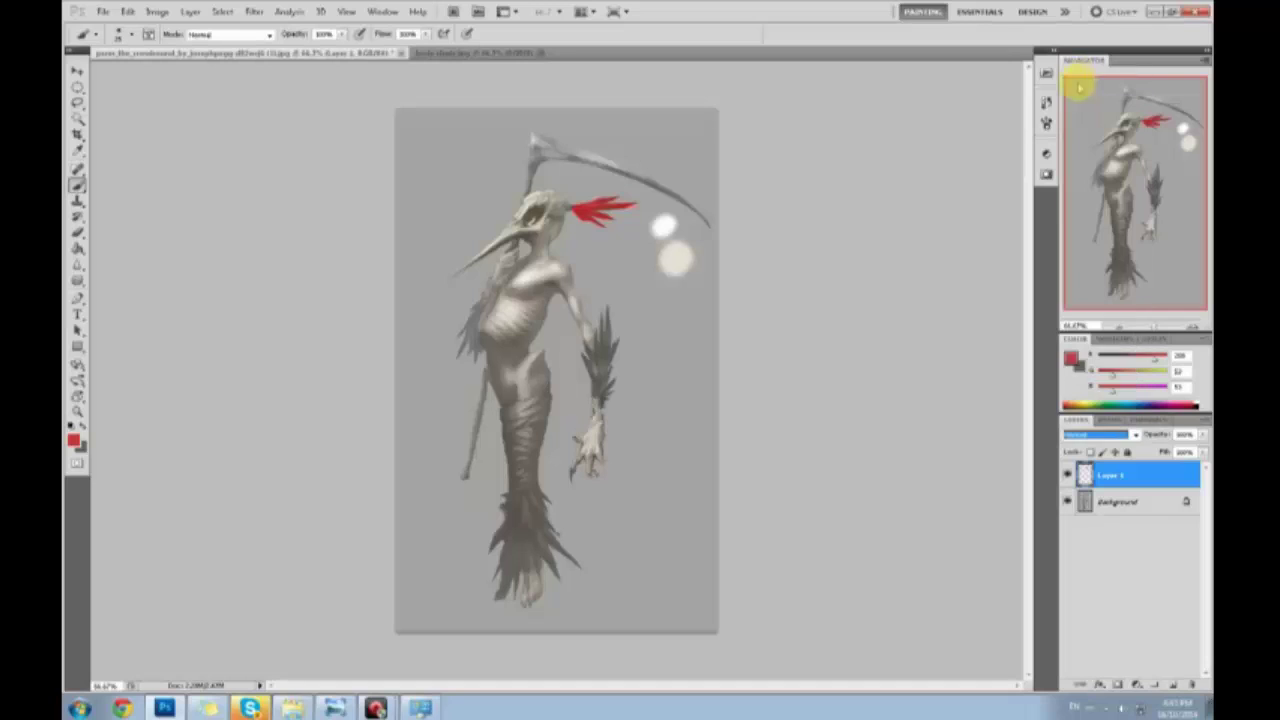
pyautogui.press('Down')
pyautogui.press('Down')
pyautogui.press('Down')
pyautogui.press('Down')
pyautogui.press('Down')
pyautogui.press('Down')
pyautogui.press('Down')
pyautogui.press('Down')
pyautogui.press('Down')
pyautogui.press('Down')
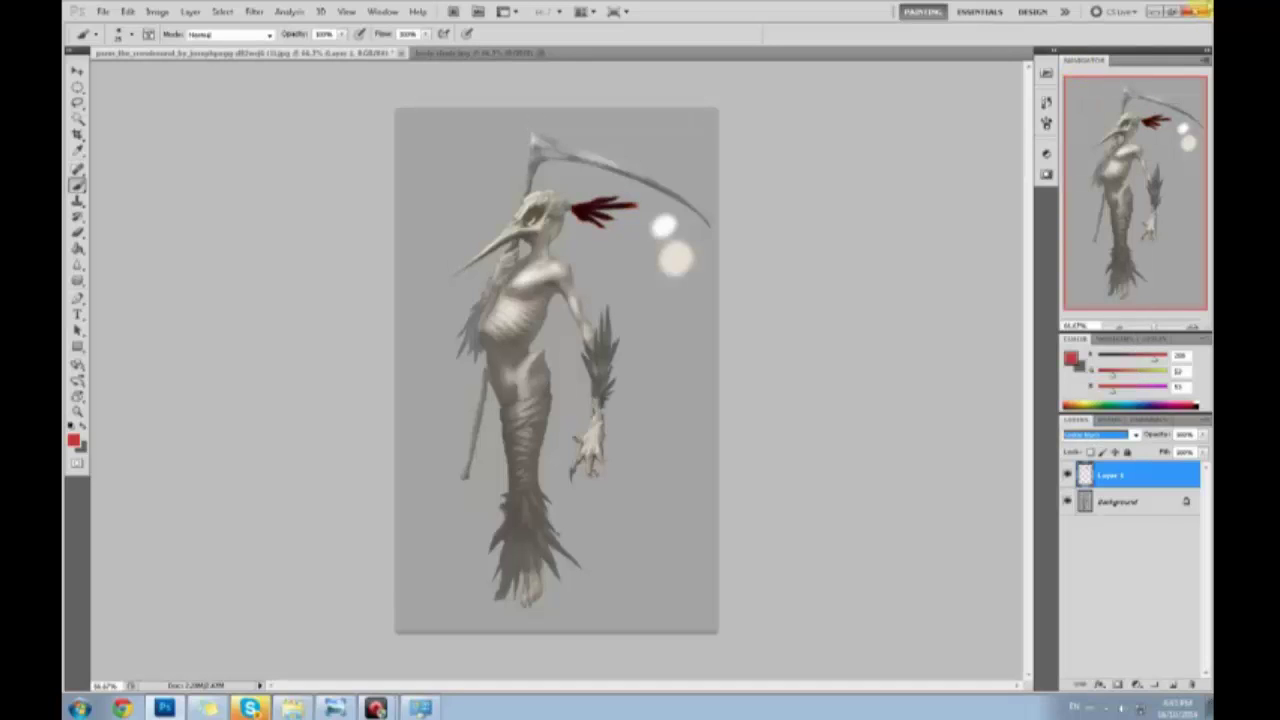
pyautogui.press('Down')
pyautogui.press('Down')
pyautogui.press('Down')
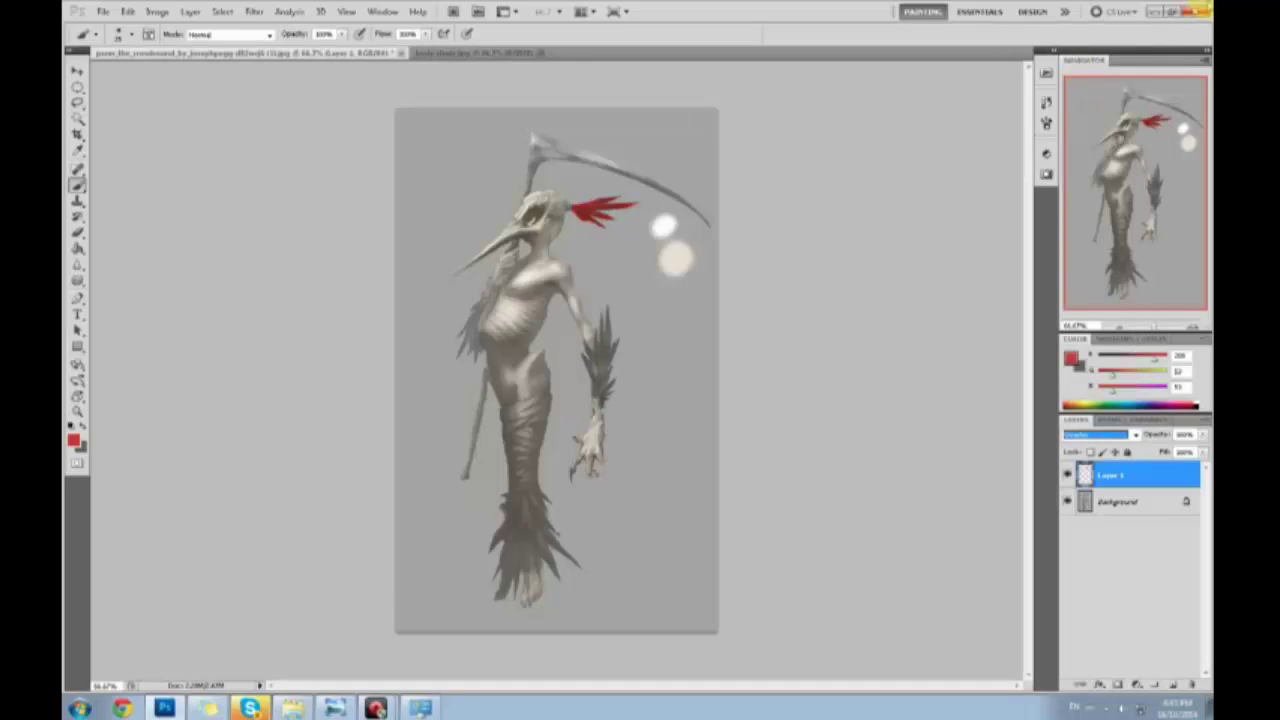
pyautogui.press('Down')
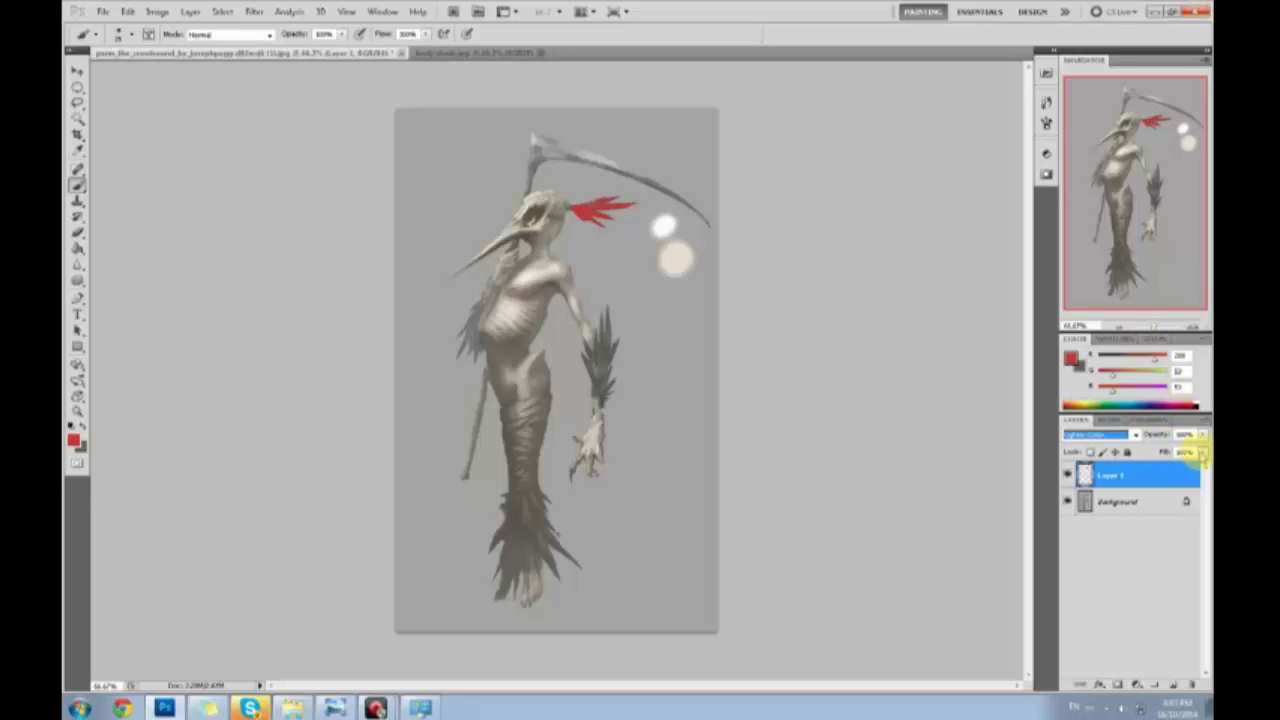
# Soften the red feathers with the Eraser and a layer fill of about 46%, and merge the layer down
pyautogui.moveTo(1203, 453); pyautogui.dragTo(1174, 470)
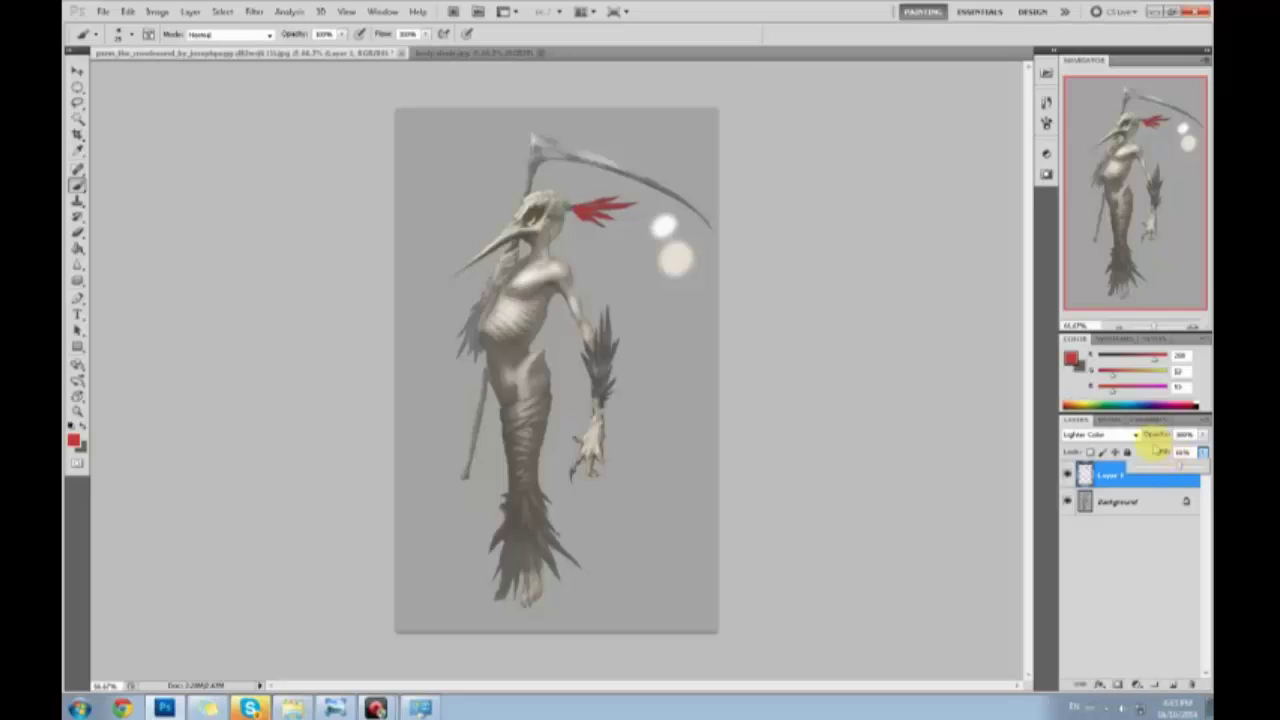
pyautogui.press('e')
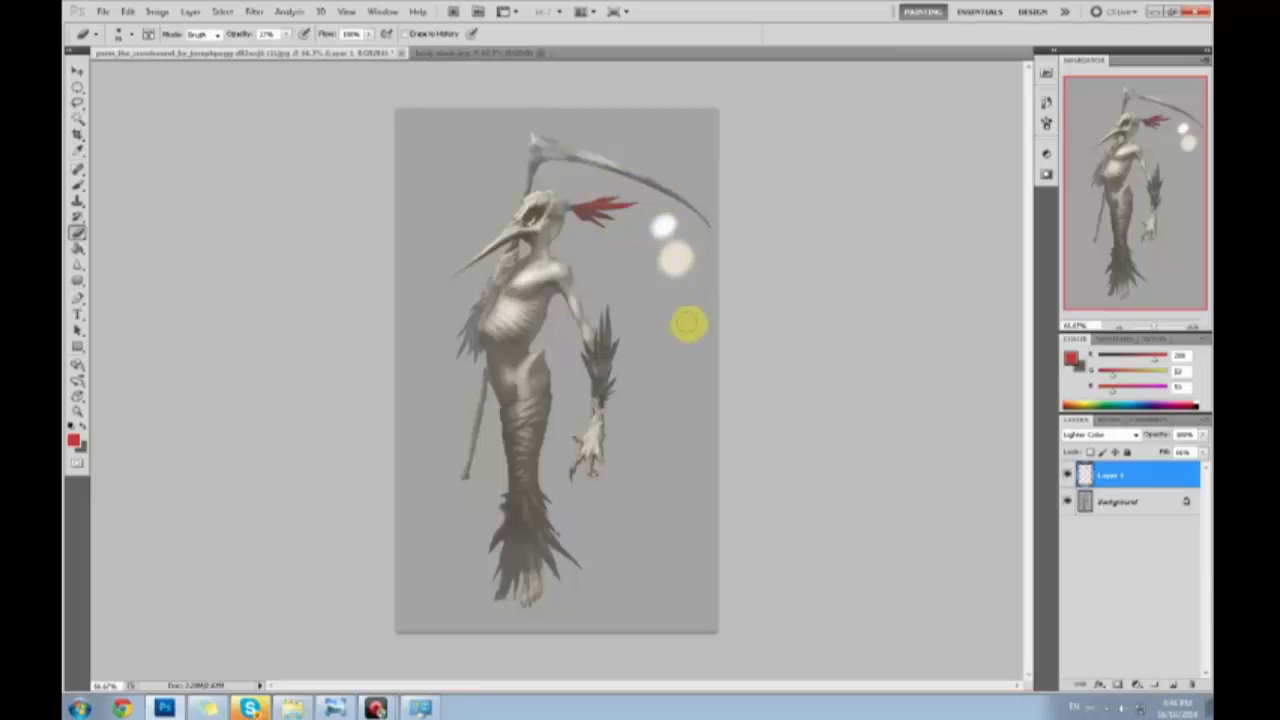
pyautogui.click(1203, 453)
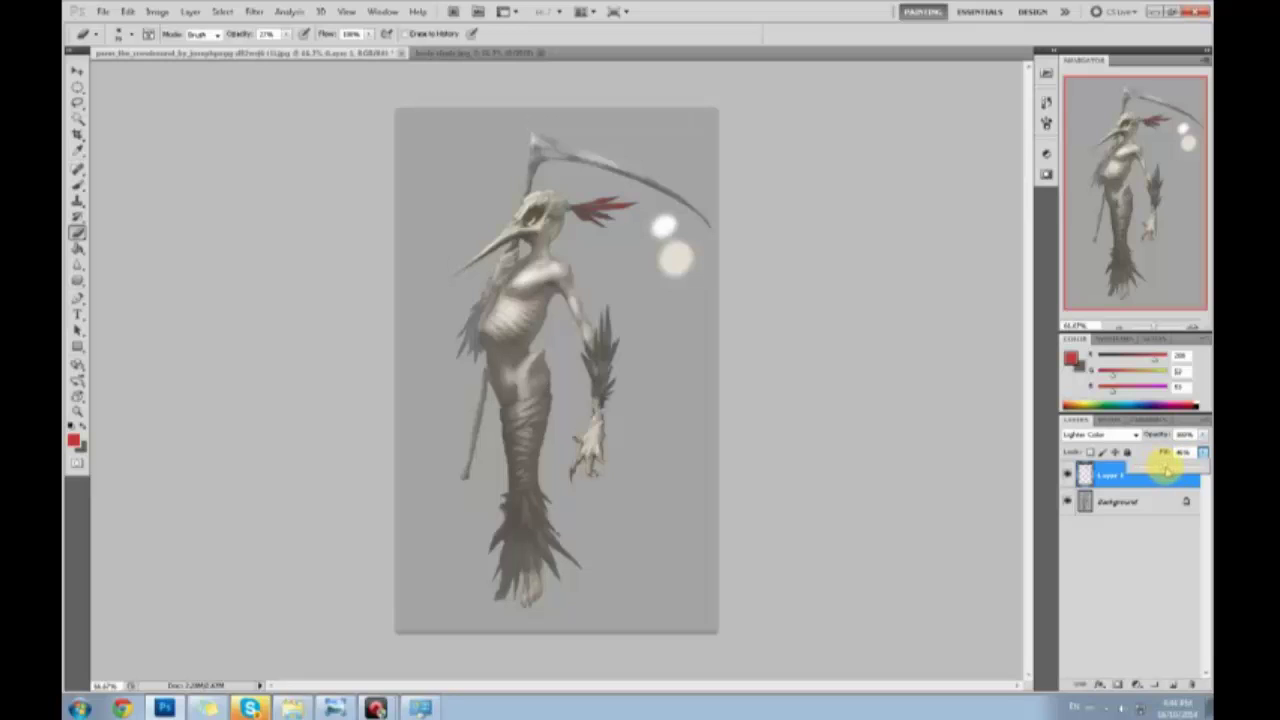
pyautogui.rightClick(1122, 472)
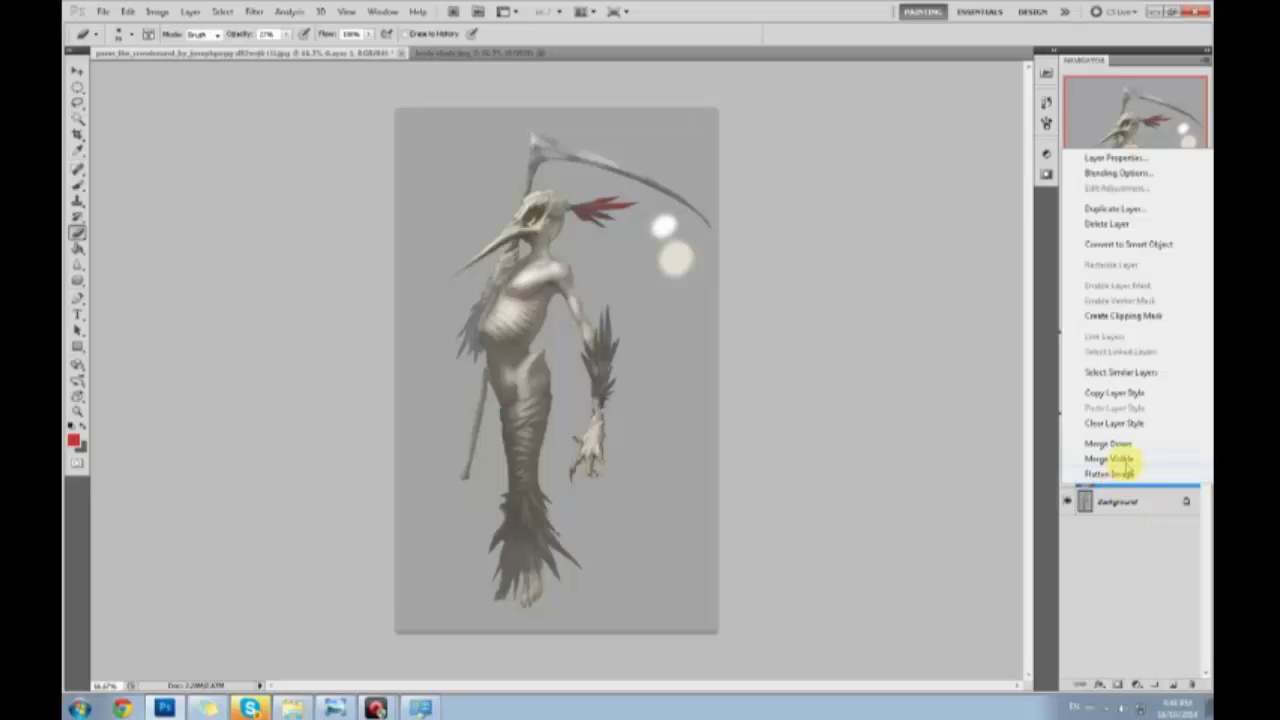
pyautogui.click(1126, 448)
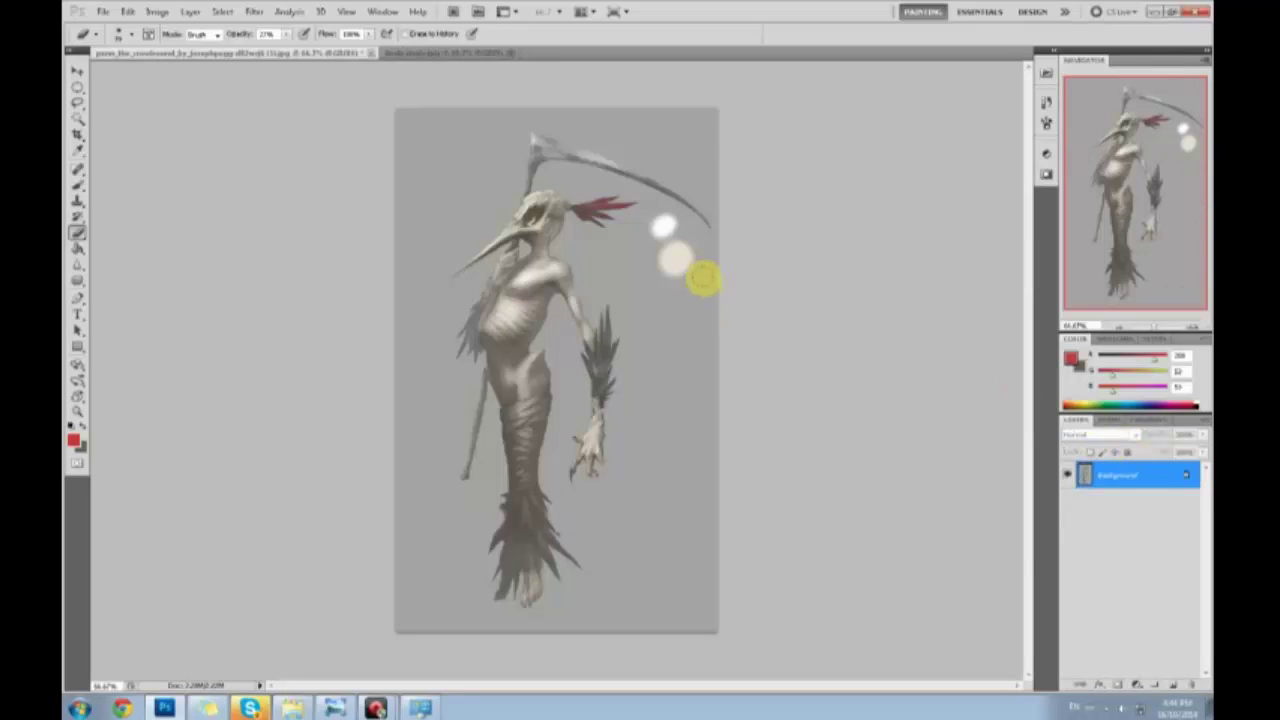
# Paint out the colour dabs beside the creature with the sampled background grey, clean its edges, and touch up the figure at lower brush opacity
pyautogui.press('b')
pyautogui.keyDown('alt'); pyautogui.click(644, 268); pyautogui.keyUp('alt')
pyautogui.moveTo(645, 246)
pyautogui.mouseDown()
pyautogui.moveTo(658, 222)
pyautogui.moveTo(683, 263)
pyautogui.moveTo(669, 214)
pyautogui.moveTo(669, 286)
pyautogui.moveTo(687, 270)
pyautogui.mouseUp()
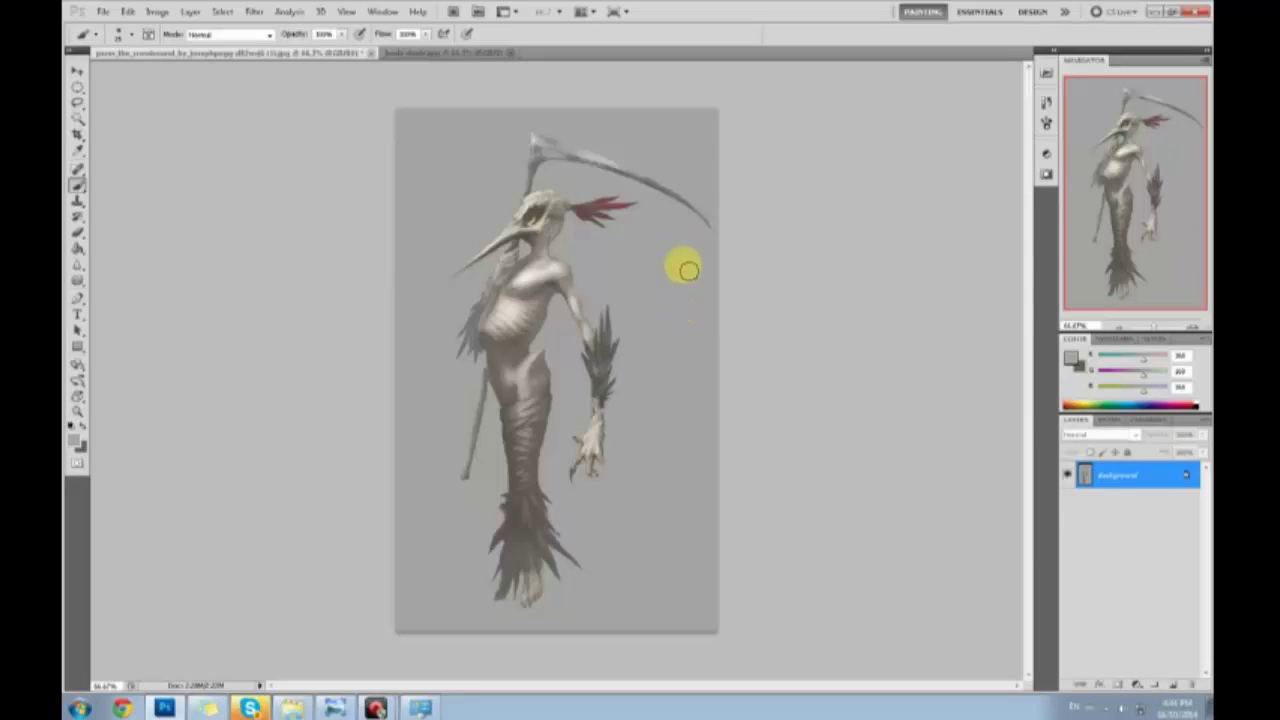
pyautogui.moveTo(644, 224)
pyautogui.mouseDown()
pyautogui.moveTo(640, 191)
pyautogui.moveTo(654, 260)
pyautogui.moveTo(593, 421)
pyautogui.mouseUp()
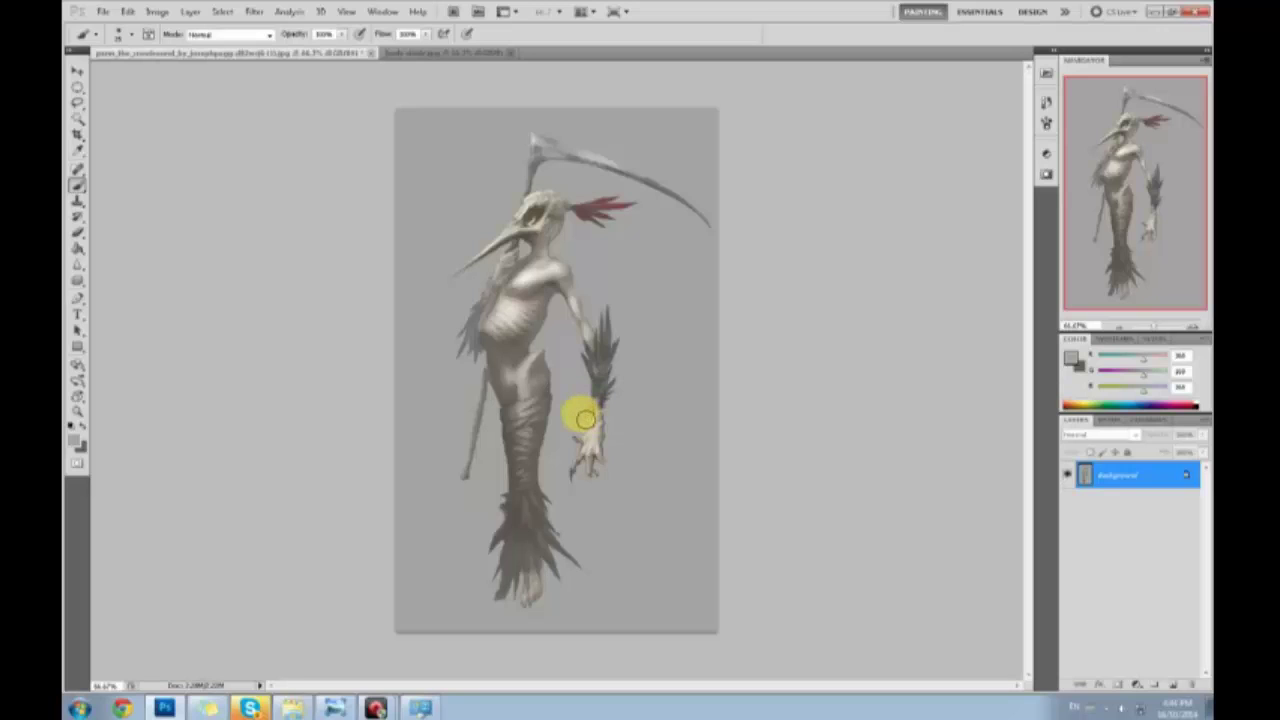
pyautogui.moveTo(585, 418)
pyautogui.mouseDown()
pyautogui.moveTo(607, 312)
pyautogui.moveTo(581, 342)
pyautogui.moveTo(525, 302)
pyautogui.moveTo(515, 278)
pyautogui.moveTo(539, 367)
pyautogui.moveTo(526, 381)
pyautogui.moveTo(555, 318)
pyautogui.moveTo(599, 271)
pyautogui.moveTo(523, 227)
pyautogui.moveTo(493, 296)
pyautogui.mouseUp()
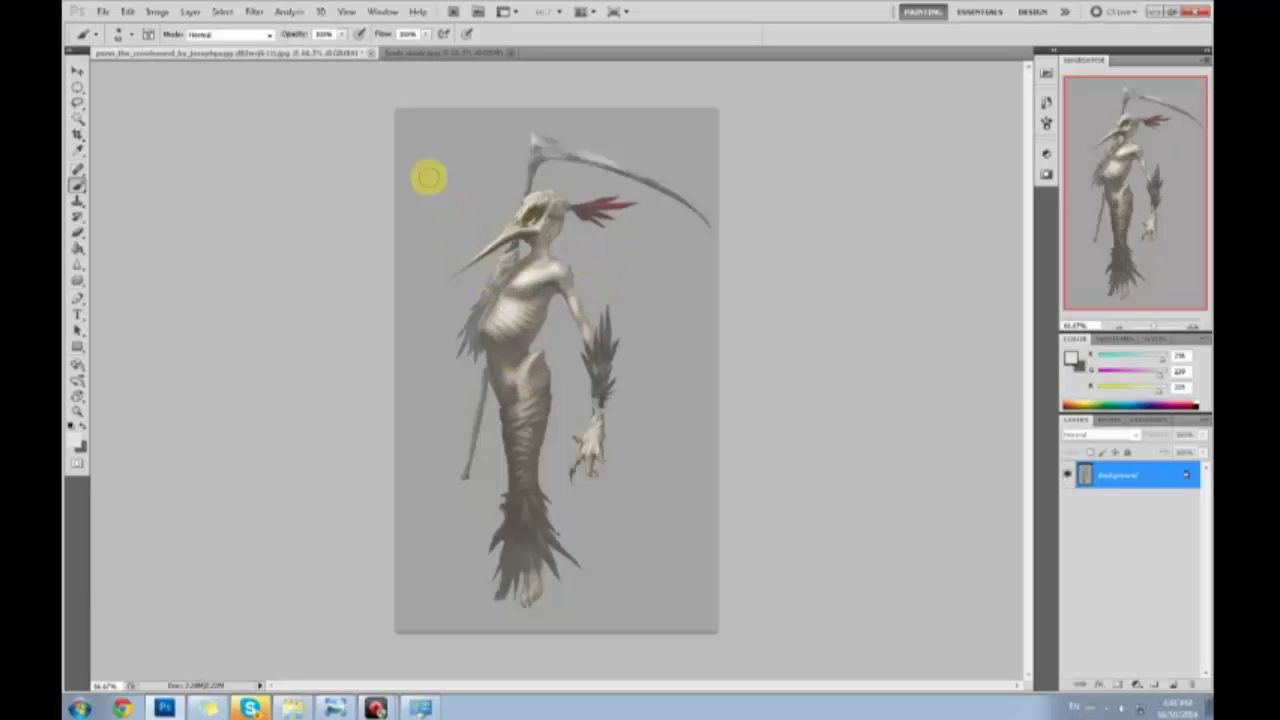
pyautogui.click(342, 35)
pyautogui.moveTo(547, 331)
pyautogui.mouseDown()
pyautogui.moveTo(529, 271)
pyautogui.moveTo(520, 375)
pyautogui.moveTo(501, 218)
pyautogui.moveTo(537, 297)
pyautogui.moveTo(549, 380)
pyautogui.moveTo(508, 377)
pyautogui.moveTo(607, 421)
pyautogui.moveTo(580, 374)
pyautogui.moveTo(474, 329)
pyautogui.moveTo(591, 323)
pyautogui.moveTo(640, 272)
pyautogui.moveTo(671, 377)
pyautogui.moveTo(656, 378)
pyautogui.mouseUp()
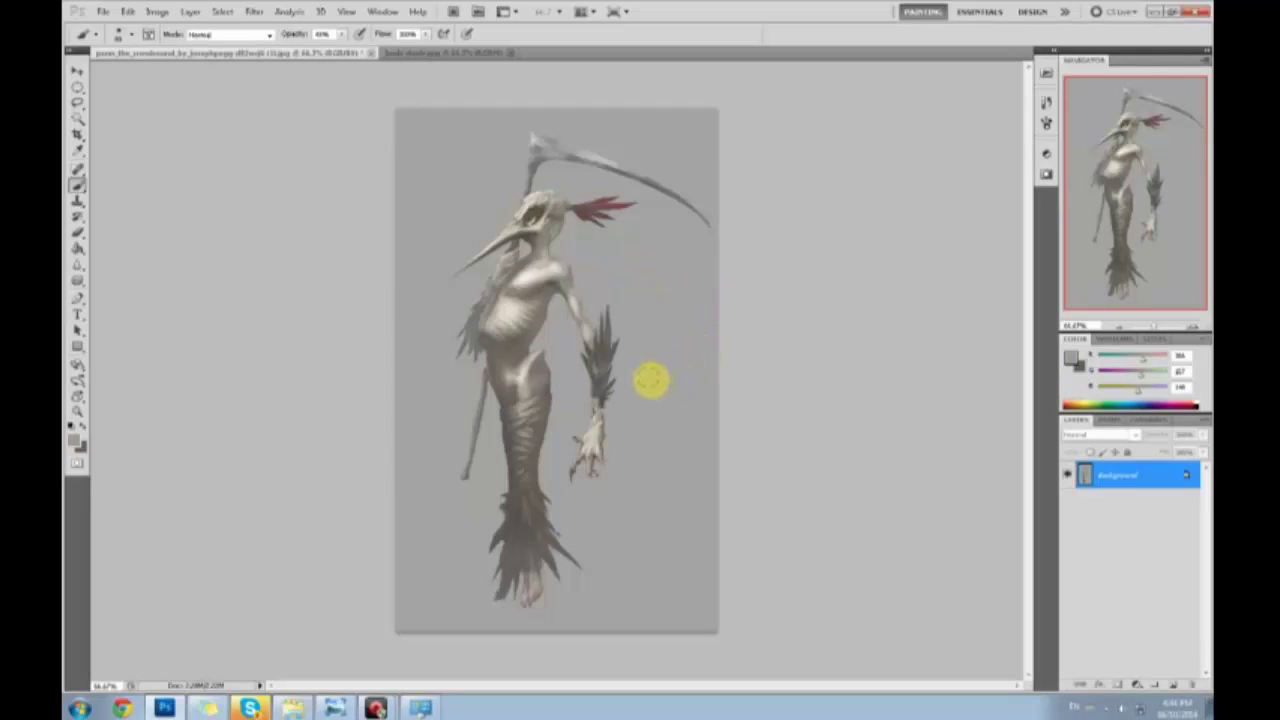
# Desaturate the red head feathers with the Sponge tool and save the JPEG at High quality
pyautogui.click(77, 281)
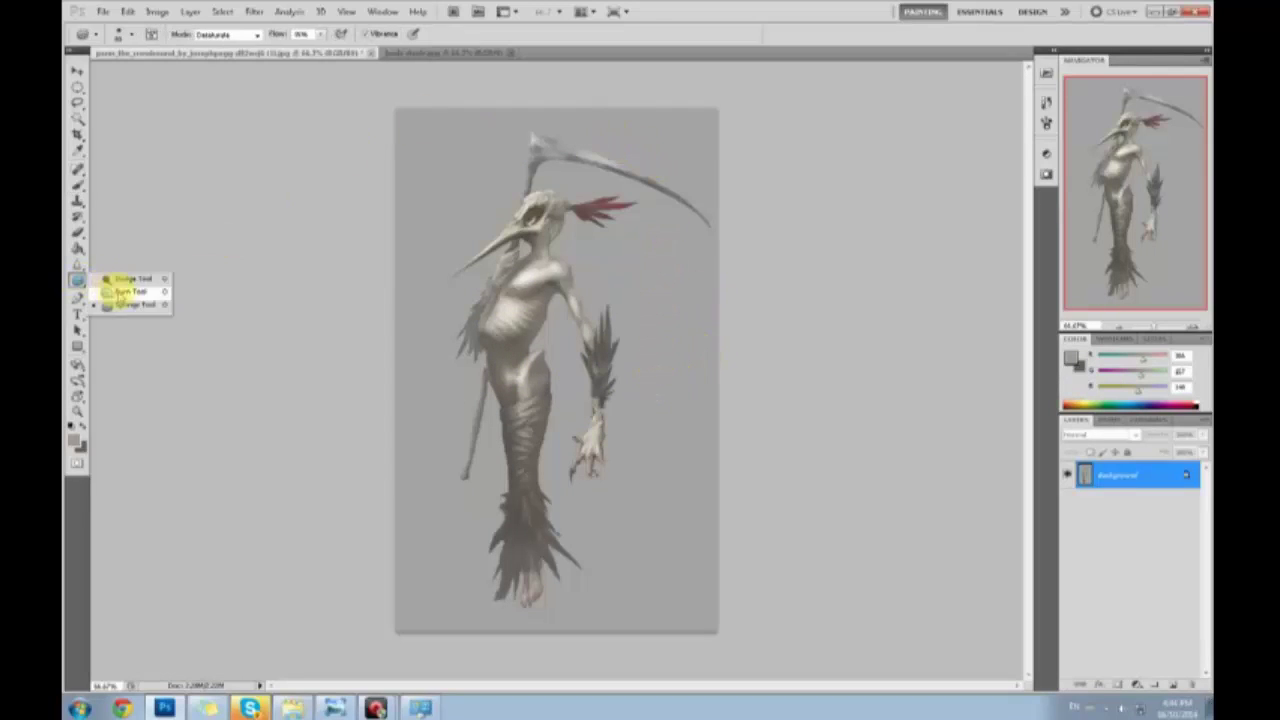
pyautogui.click(120, 291)
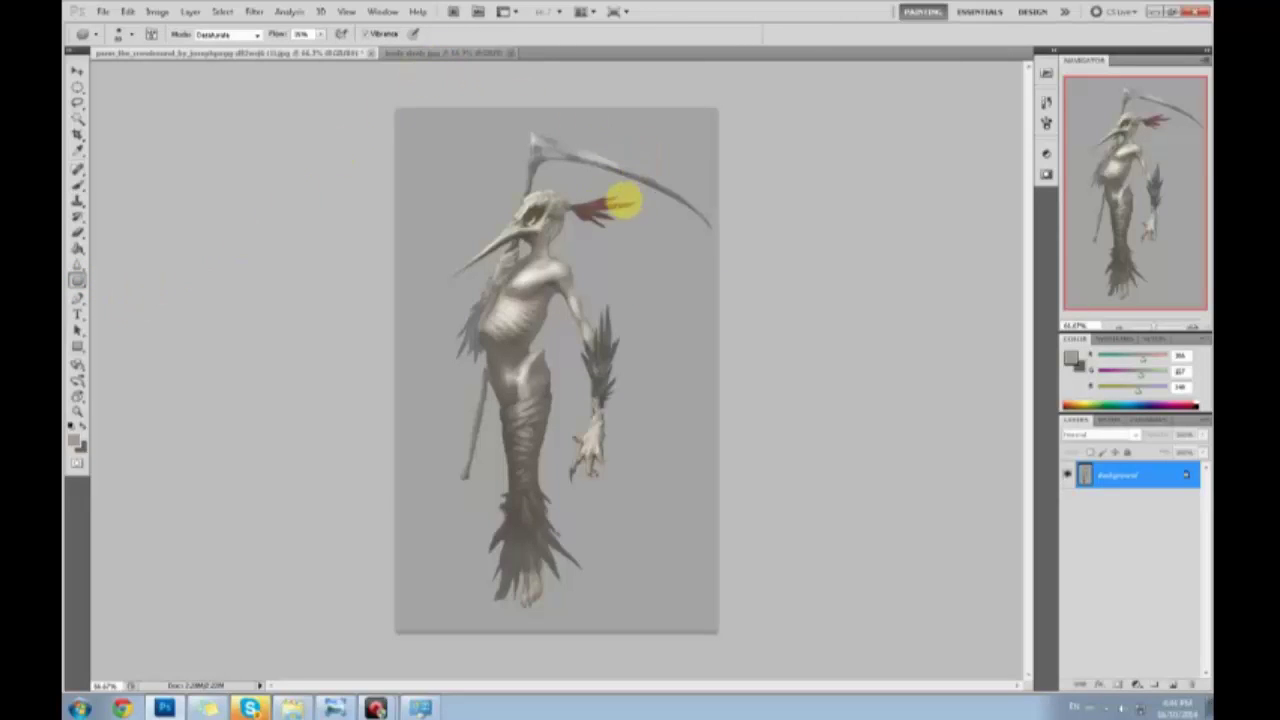
pyautogui.moveTo(622, 201)
pyautogui.mouseDown()
pyautogui.moveTo(775, 334)
pyautogui.moveTo(632, 208)
pyautogui.moveTo(640, 233)
pyautogui.mouseUp()
pyautogui.hotkey('ctrl', 's')
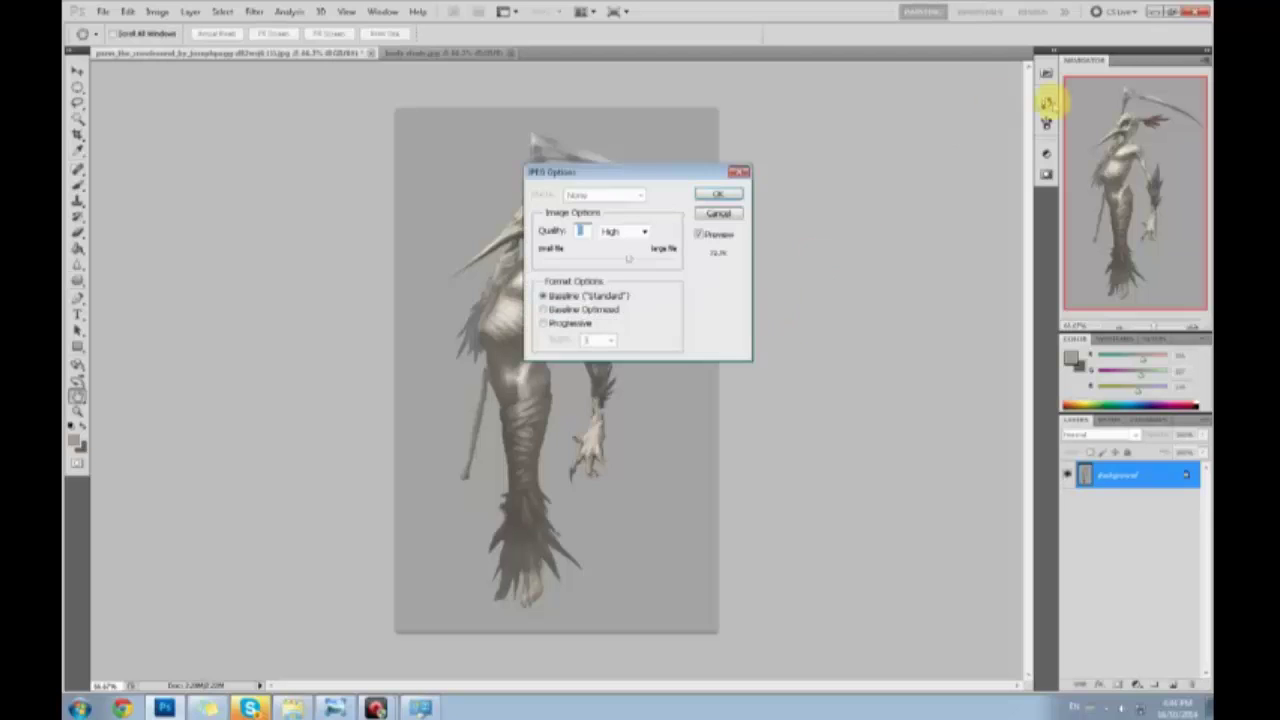
pyautogui.click(726, 194)
# Compare the original illustration with the current repaint through the history states, returning to the latest Sponge state
pyautogui.click(1046, 102)
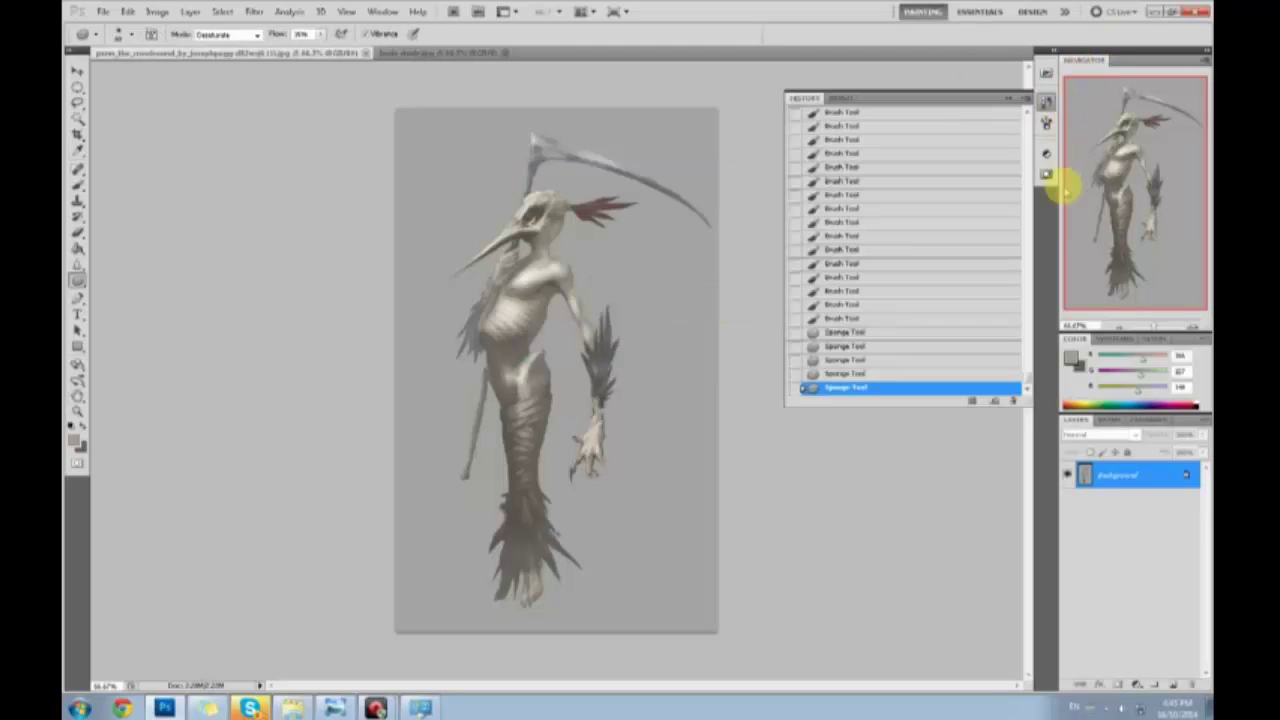
pyautogui.moveTo(1026, 382)
pyautogui.mouseDown()
pyautogui.moveTo(1040, 175)
pyautogui.moveTo(1029, 108)
pyautogui.moveTo(1040, 392)
pyautogui.mouseUp()
pyautogui.click(985, 117)
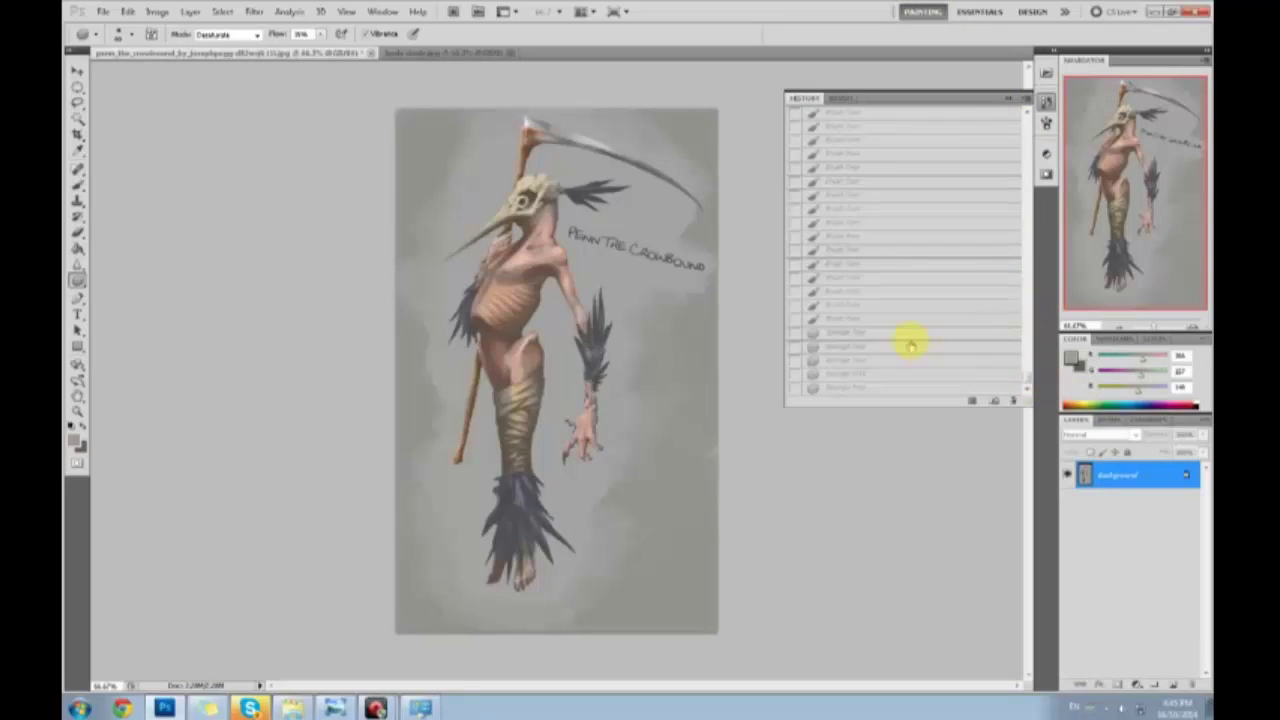
pyautogui.click(885, 388)
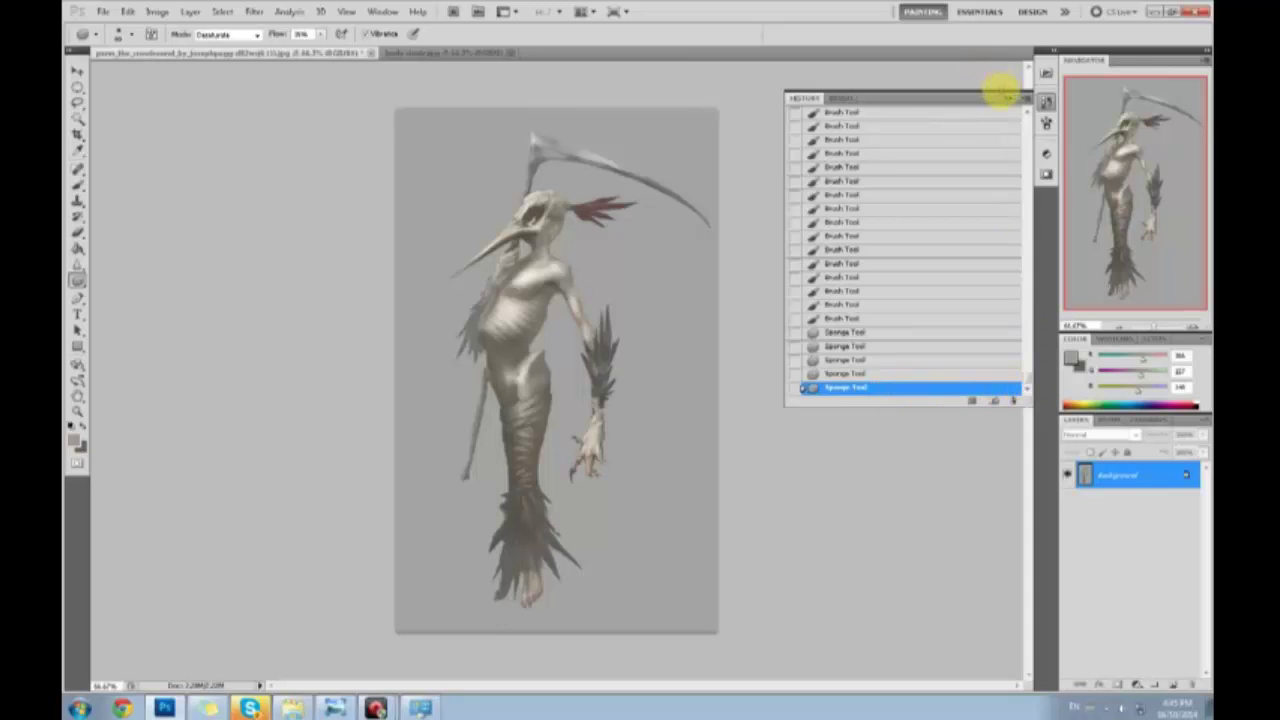
pyautogui.click(1008, 97)
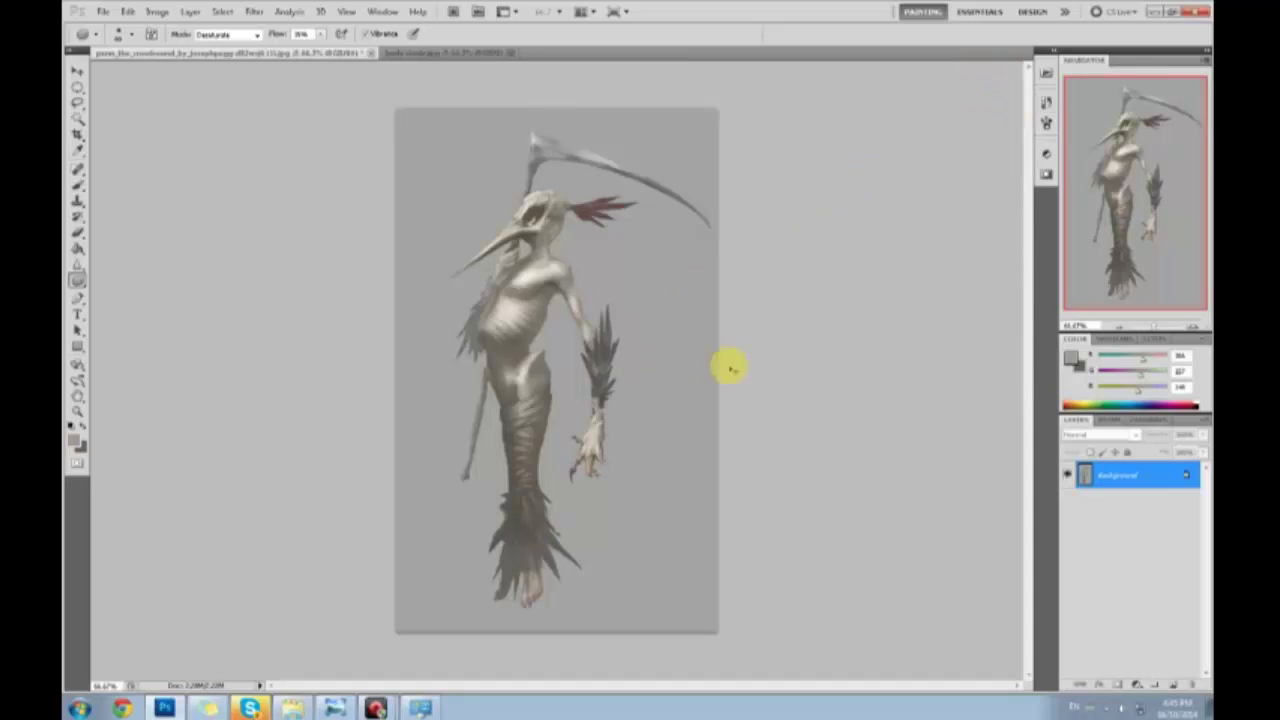
pyautogui.hotkey('ctrl', 'l')
pyautogui.moveTo(803, 351); pyautogui.dragTo(815, 354)
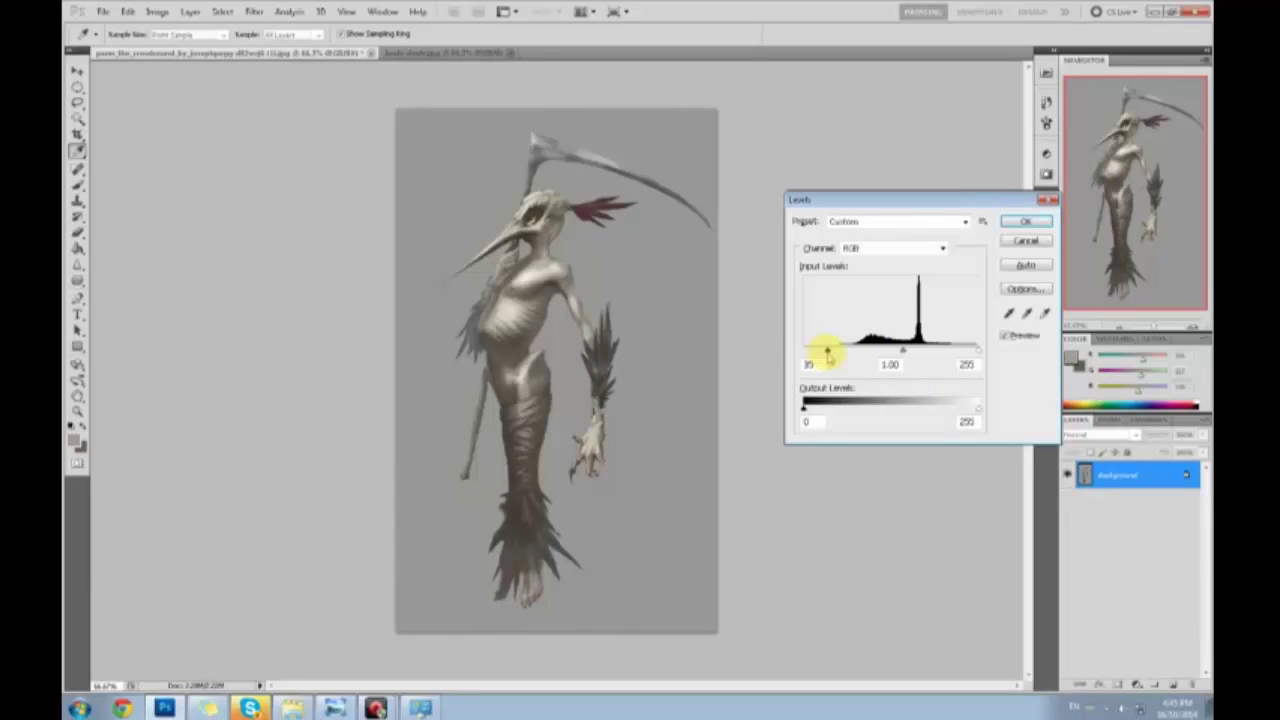
pyautogui.click(1022, 224)
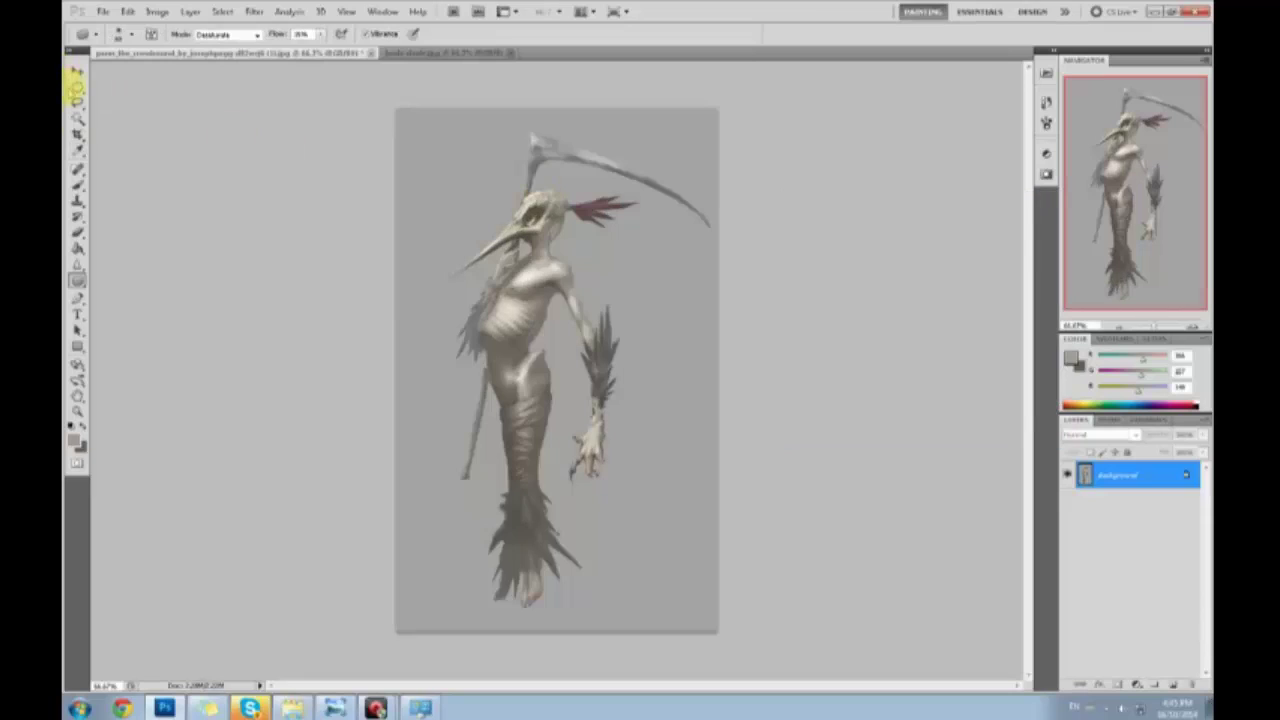
# Select the grey background around the creature using the Magic Wand with a tolerance of 10
pyautogui.click(78, 122)
pyautogui.click(140, 130)
pyautogui.click(480, 214)
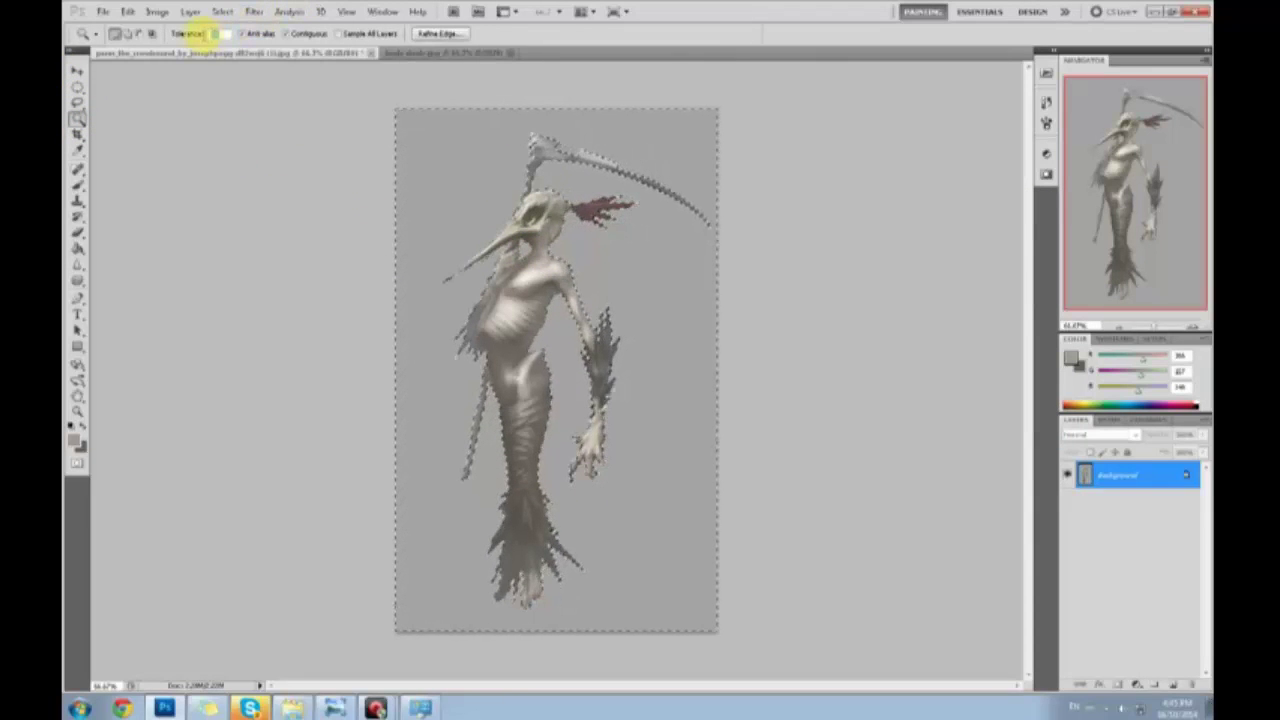
pyautogui.write('20')
pyautogui.click(783, 150)
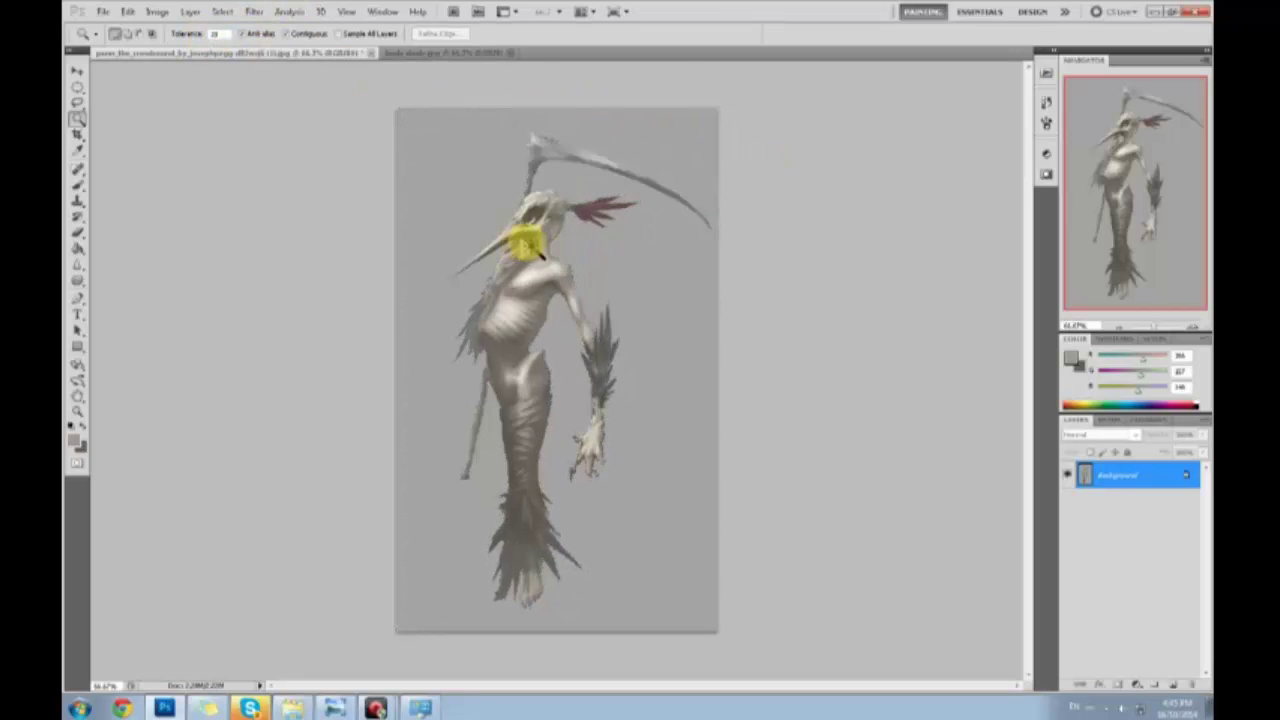
pyautogui.click(584, 254)
pyautogui.moveTo(219, 35); pyautogui.dragTo(163, 38)
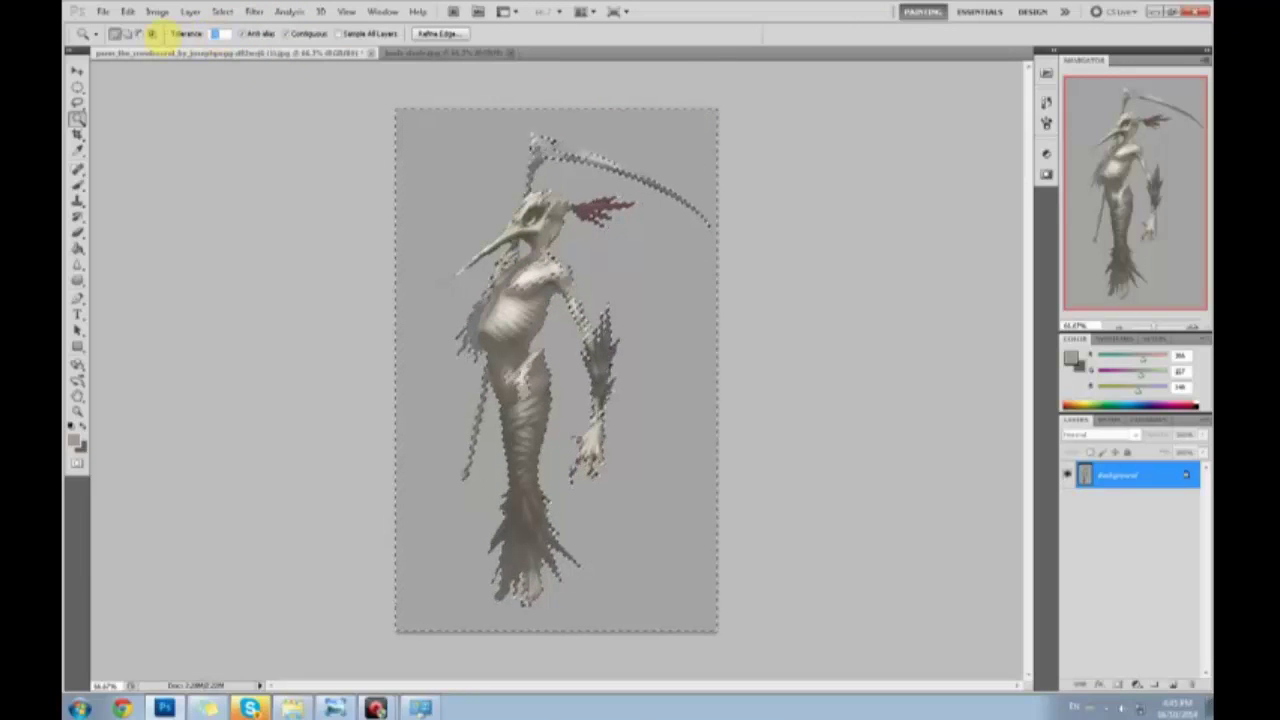
pyautogui.write('10')
pyautogui.click(847, 207)
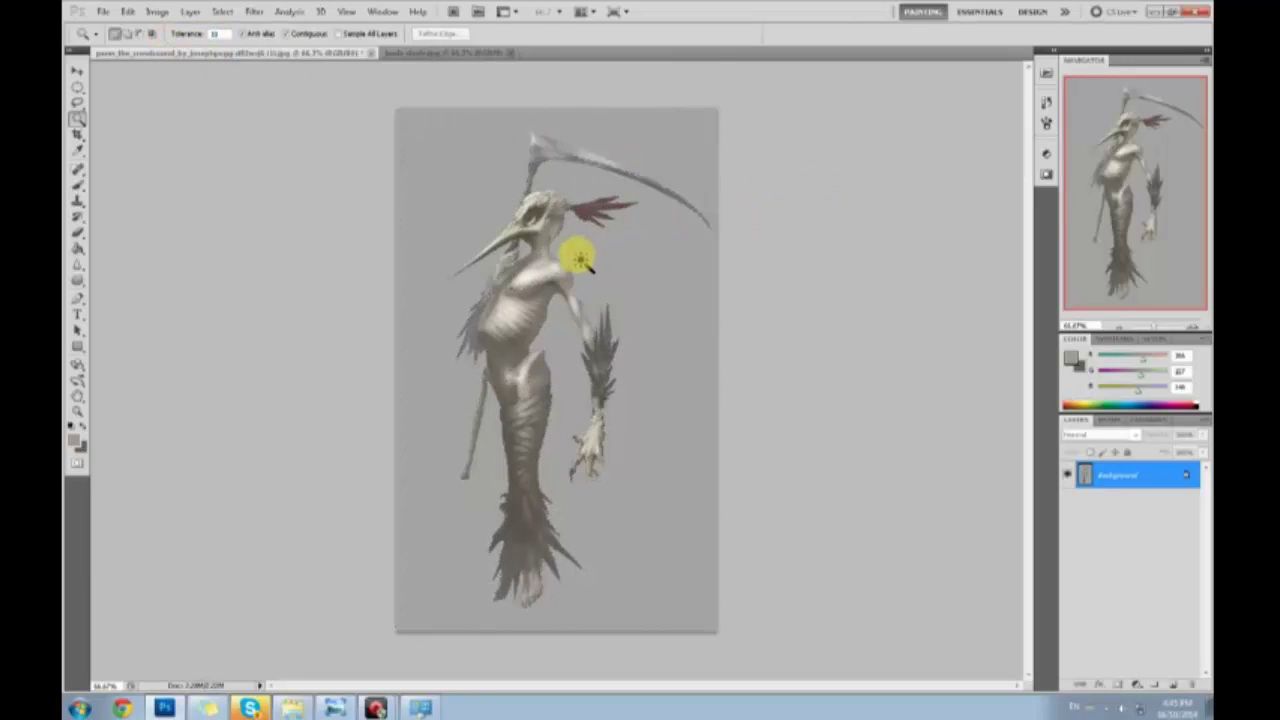
pyautogui.click(581, 254)
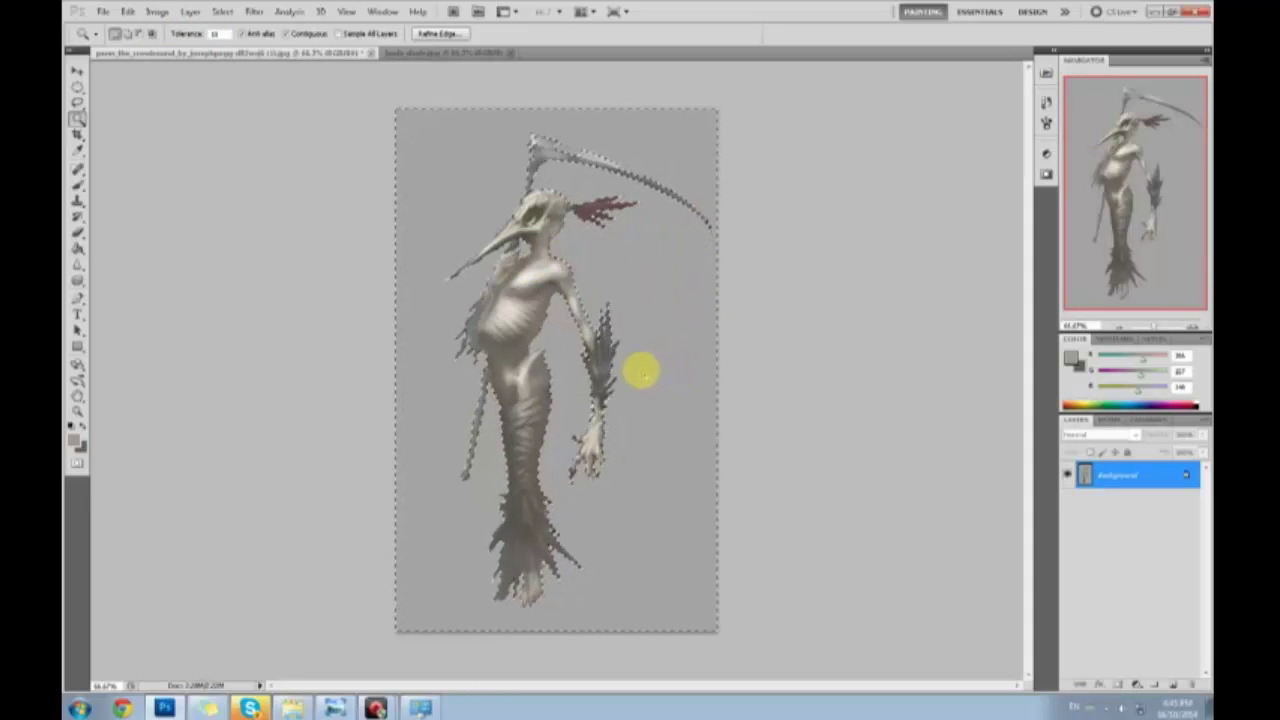
# Invert the selection to cover the creature and hide the selection edges
pyautogui.press('m')
pyautogui.rightClick(557, 357)
pyautogui.click(580, 374)
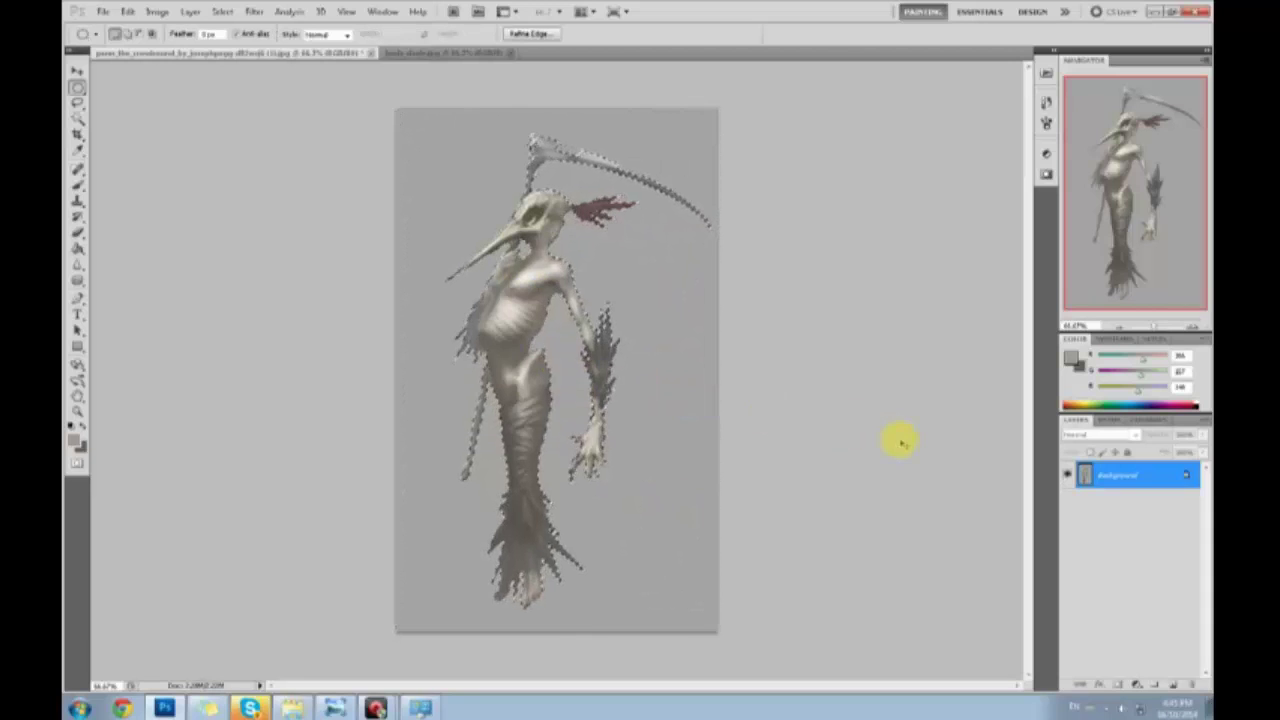
pyautogui.hotkey('ctrl', 'd')
# Deepen the creature's tones with Levels, setting the shadow input to 24 and slightly lowering the highlight input
pyautogui.hotkey('ctrl', 'l')
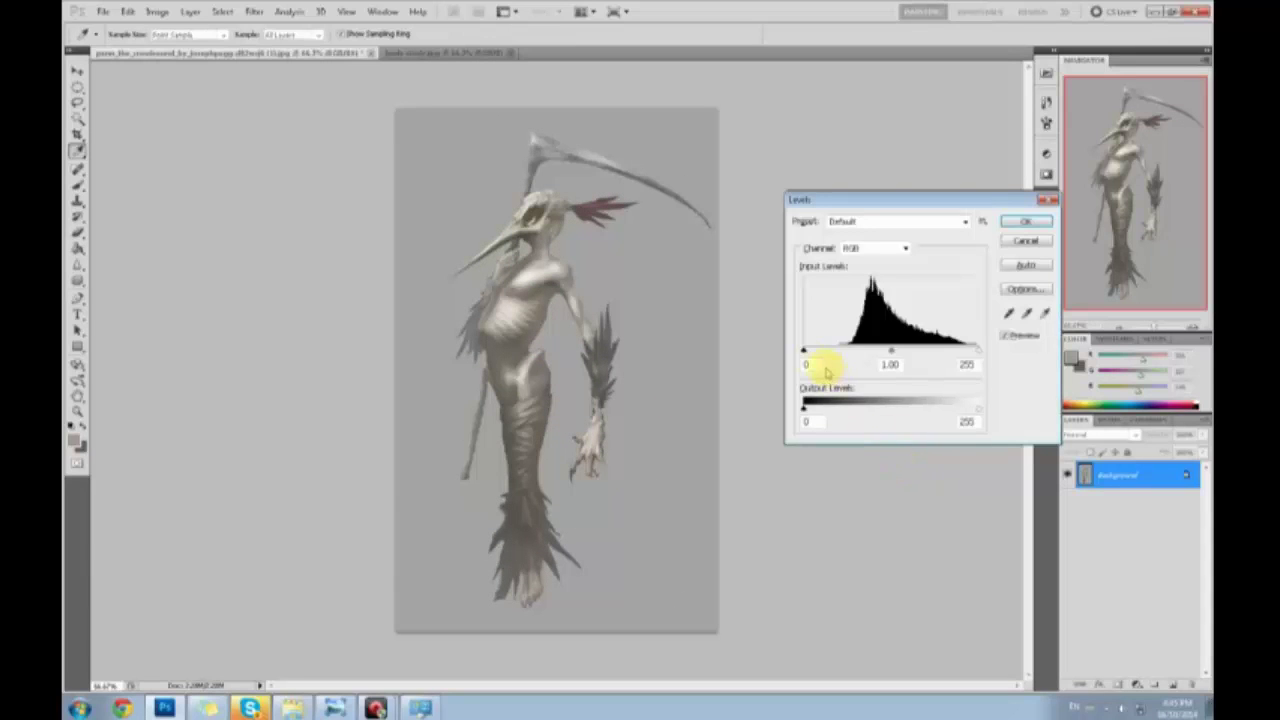
pyautogui.moveTo(803, 352); pyautogui.dragTo(818, 352)
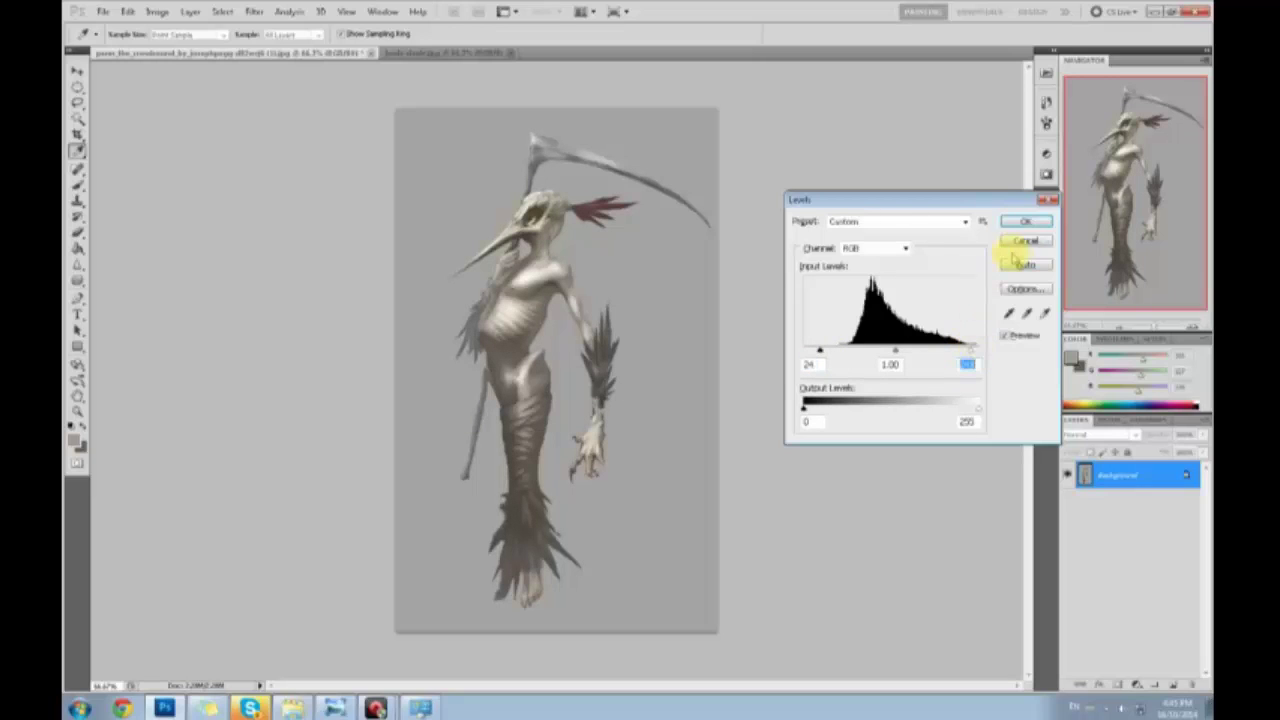
pyautogui.click(1024, 218)
# Slightly reduce the creature's saturation with Hue/Saturation
pyautogui.hotkey('ctrl', 'u')
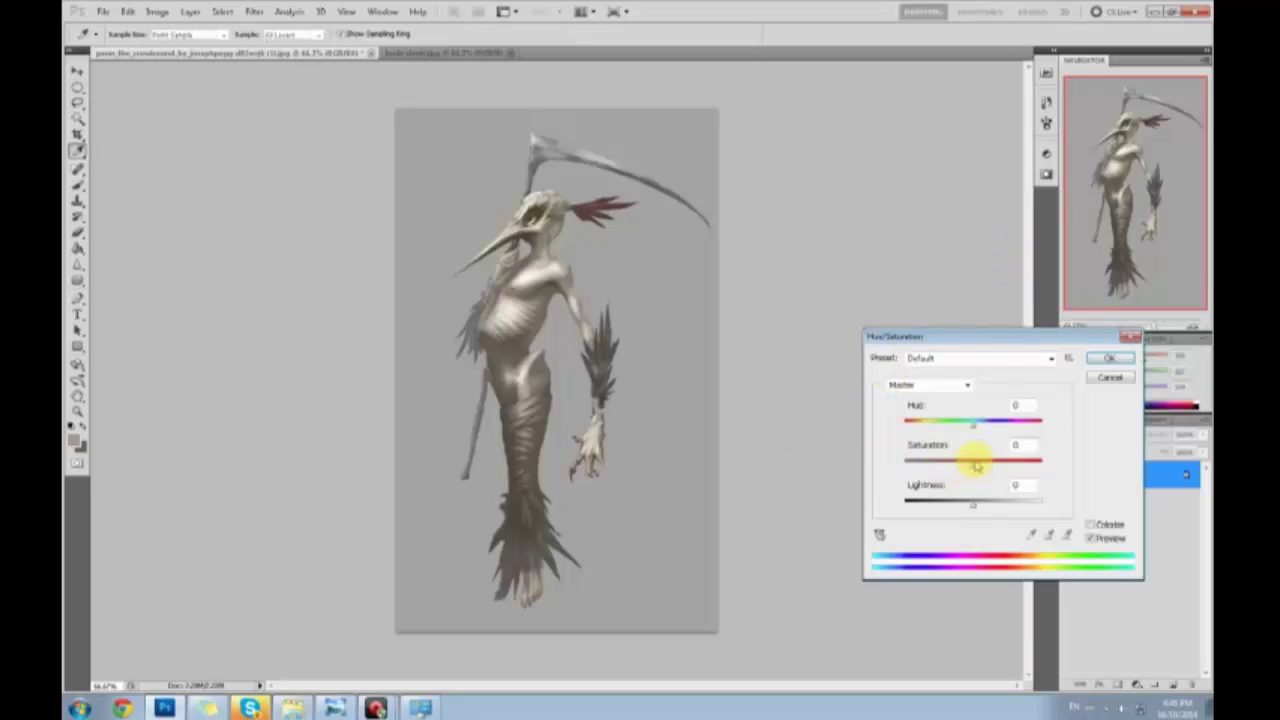
pyautogui.moveTo(975, 470); pyautogui.dragTo(960, 470)
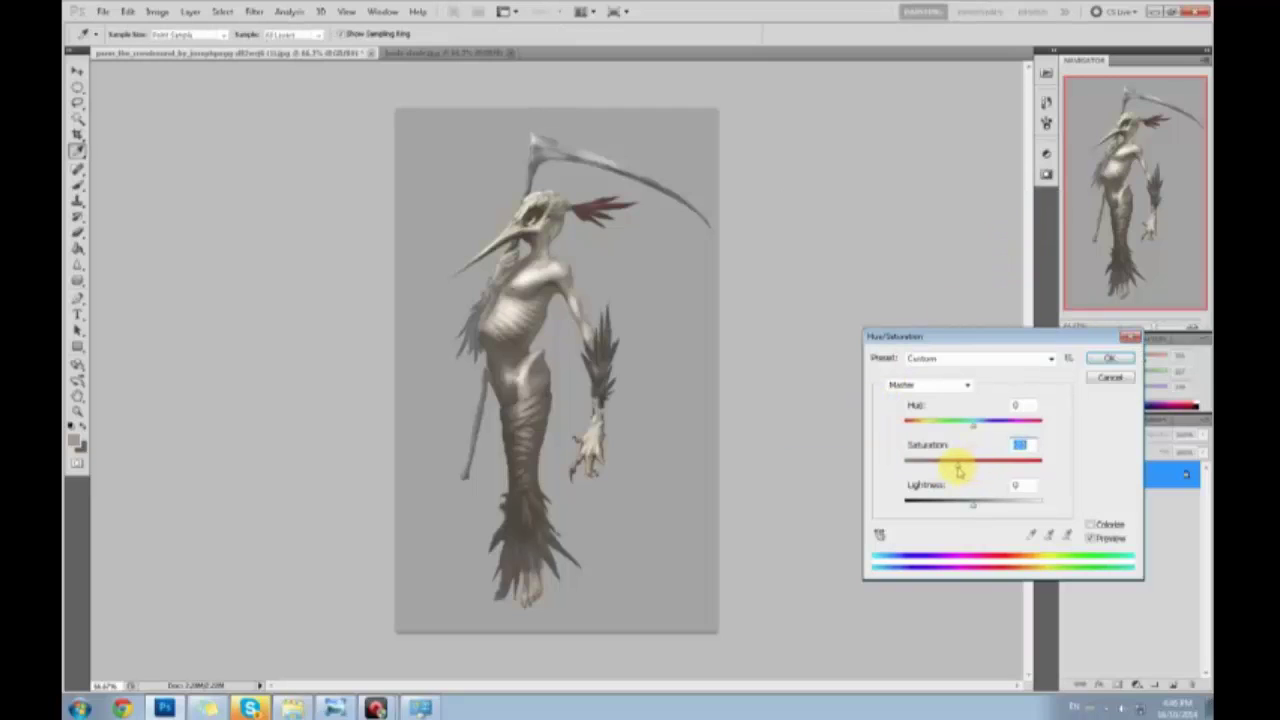
pyautogui.click(1108, 358)
# Apply Brightness/Contrast to the creature with a contrast of about -15 and a slight brightness increase
pyautogui.click(157, 11)
pyautogui.moveTo(243, 43)
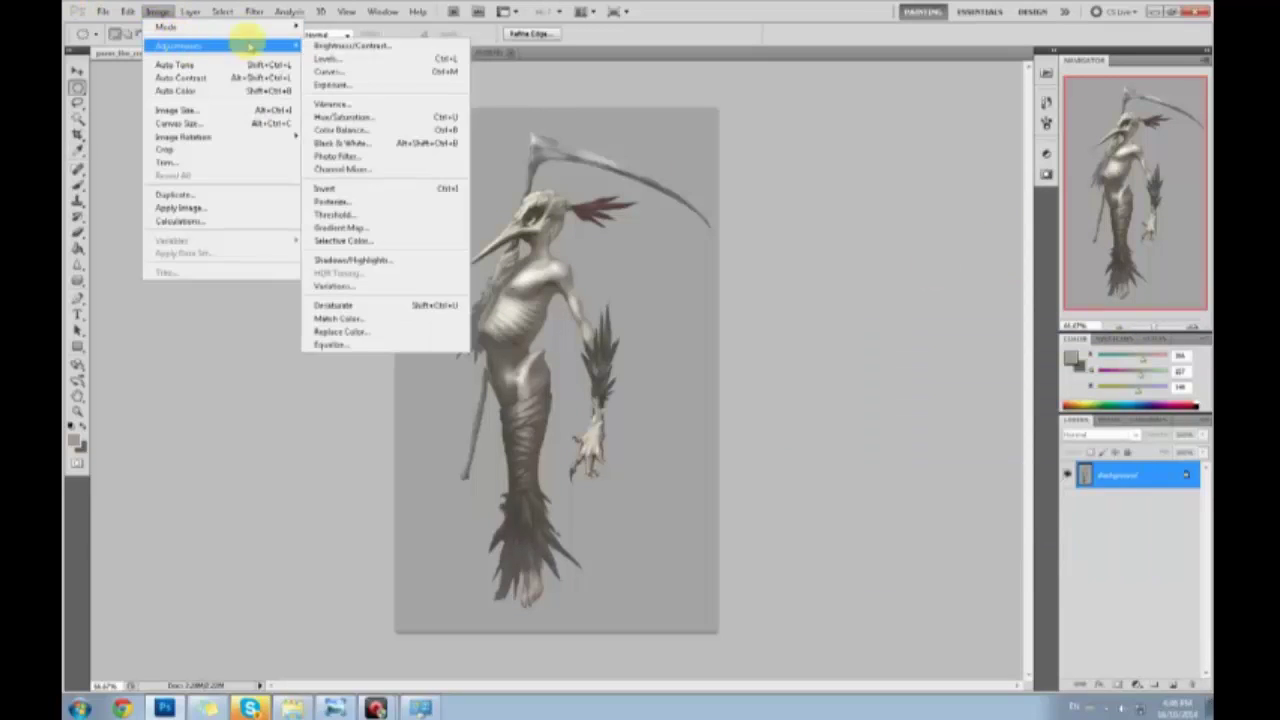
pyautogui.click(355, 42)
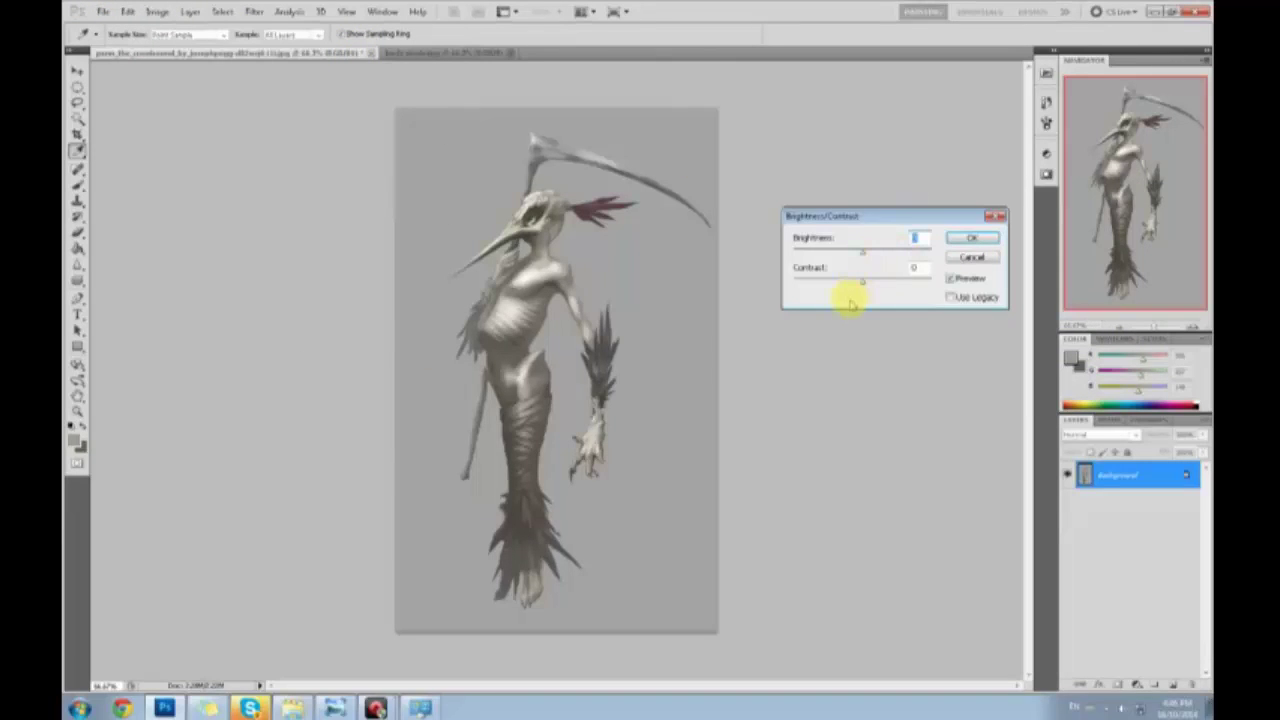
pyautogui.moveTo(866, 287); pyautogui.dragTo(867, 257)
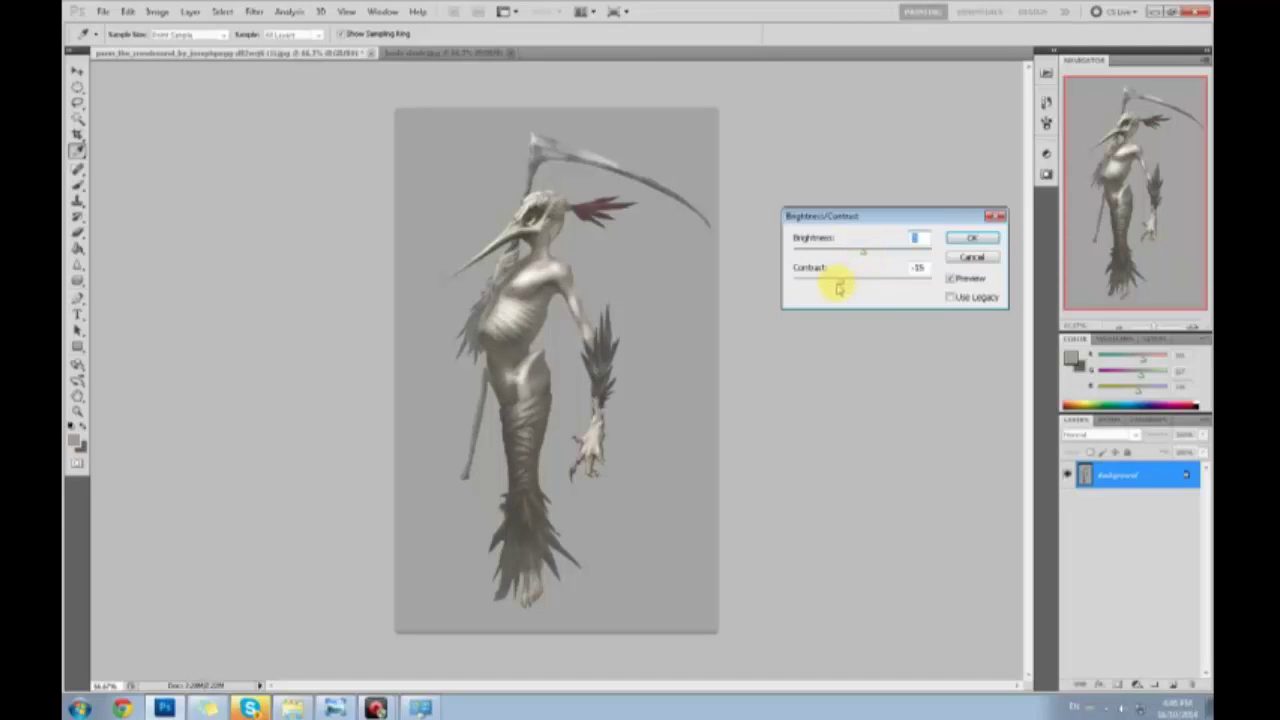
pyautogui.click(971, 237)
pyautogui.press('m')
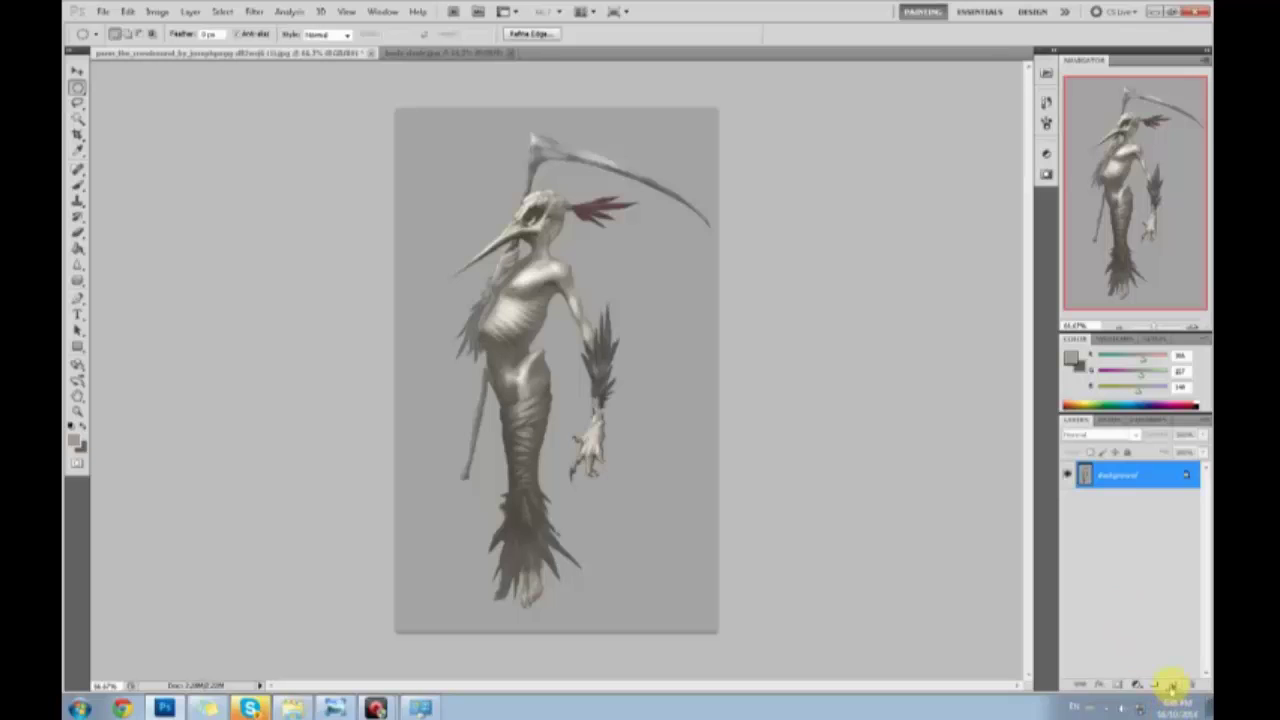
# Add a new layer above the background and choose the tan foreground colour ba9076
pyautogui.click(1172, 685)
pyautogui.click(1135, 435)
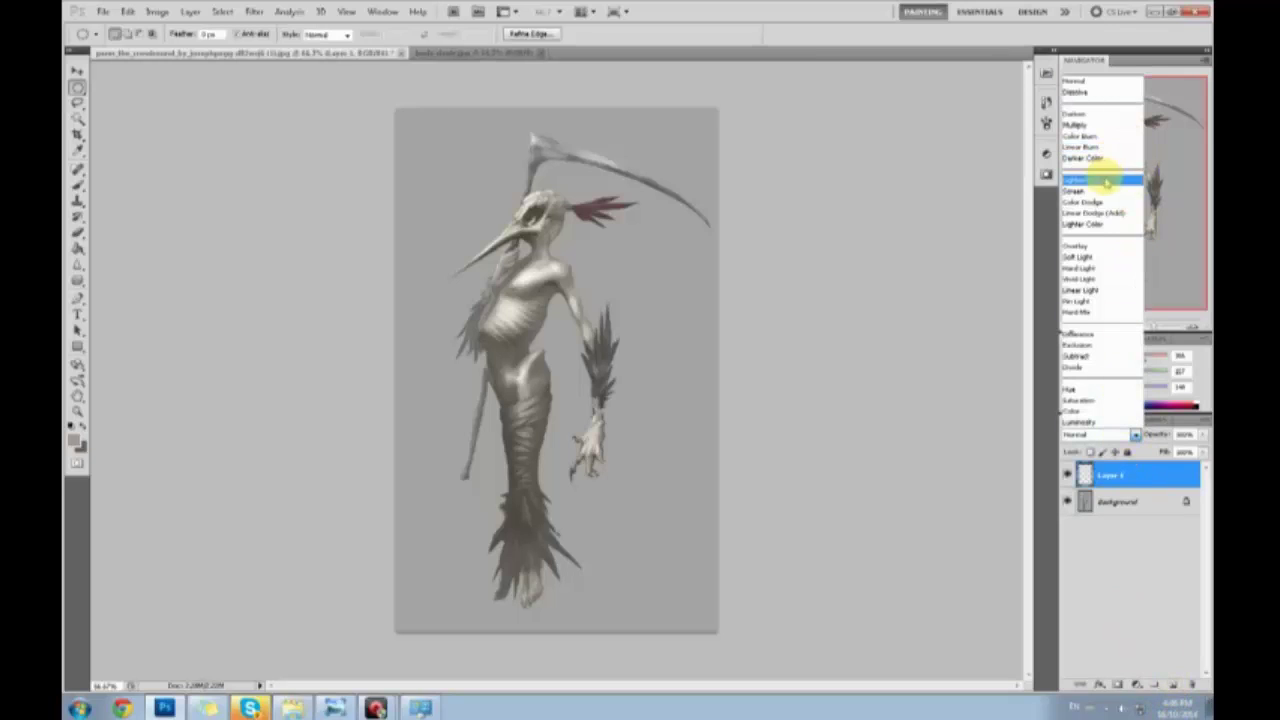
pyautogui.click(1123, 549)
pyautogui.click(1073, 357)
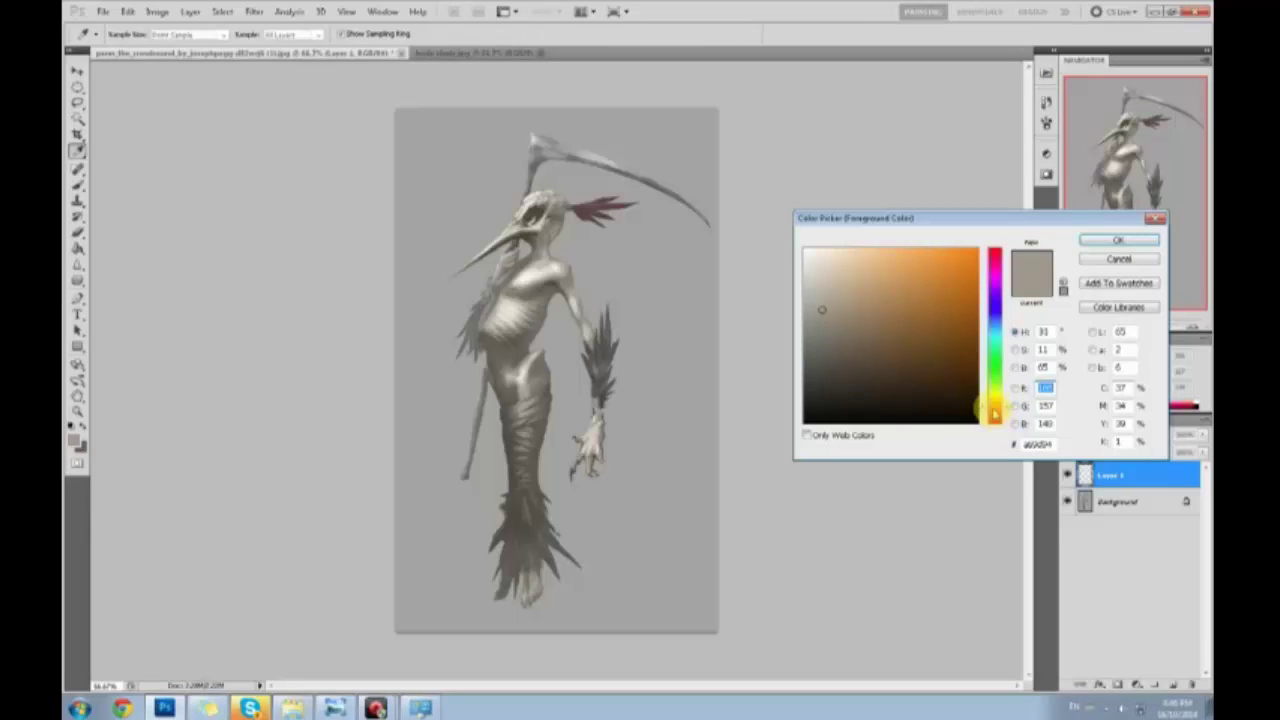
pyautogui.click(994, 413)
pyautogui.moveTo(853, 312); pyautogui.dragTo(867, 296)
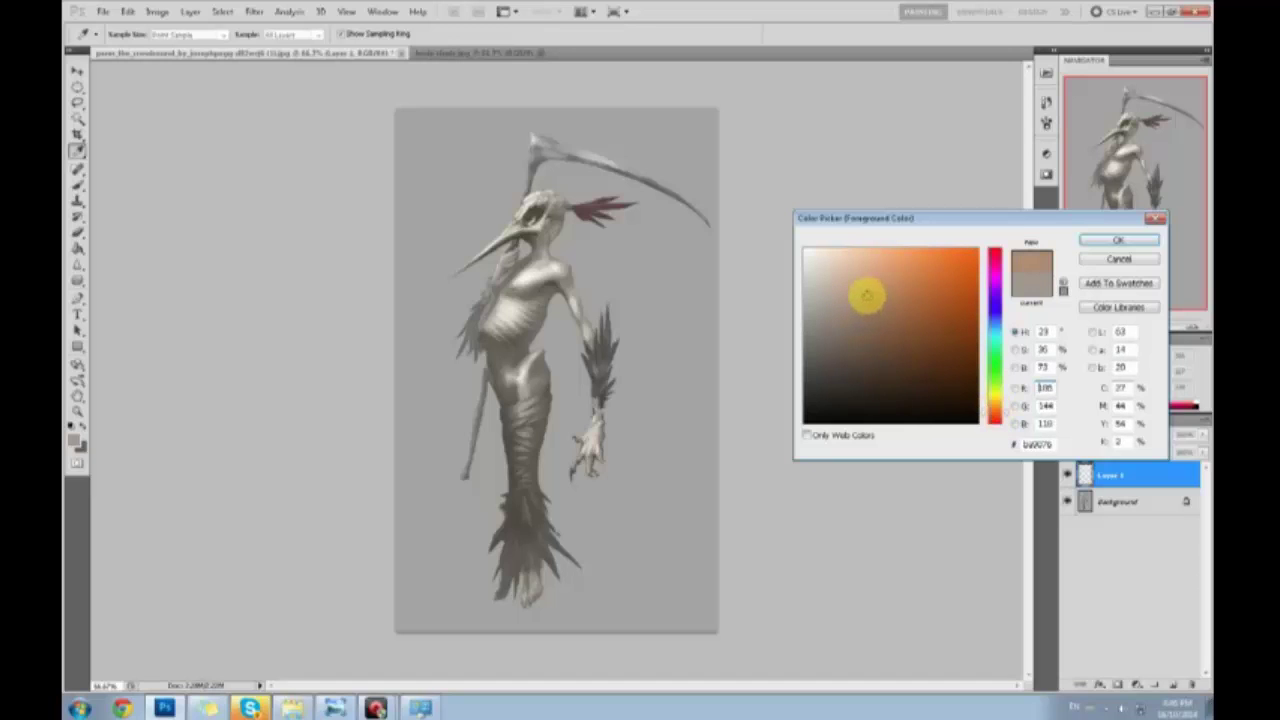
pyautogui.click(1118, 241)
pyautogui.press('g')
pyautogui.click(690, 284)
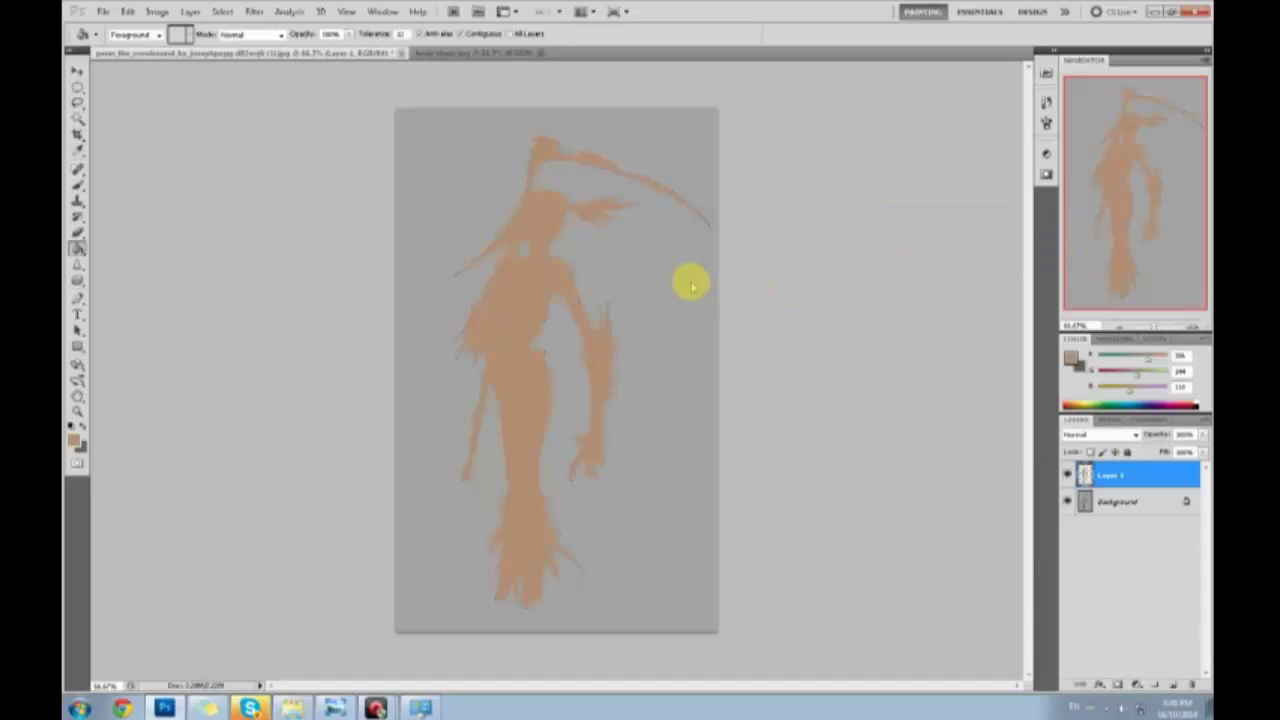
pyautogui.hotkey('ctrl', 'z')
# Clear the selection and fill the entire new layer with the tan colour using the Paint Bucket
pyautogui.press('m')
pyautogui.rightClick(652, 266)
pyautogui.click(680, 277)
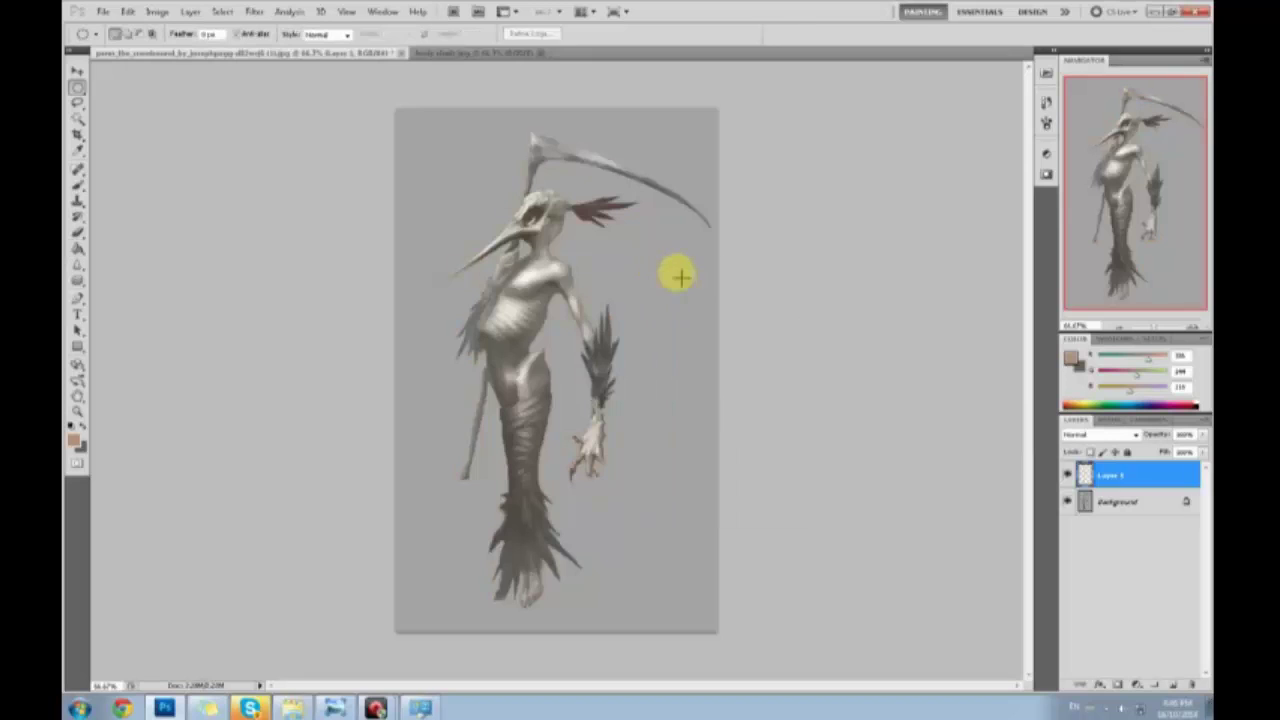
pyautogui.press('g')
pyautogui.click(665, 278)
# Set the tan layer's blending mode to Darken and reduce its fill to about 46%
pyautogui.click(1126, 436)
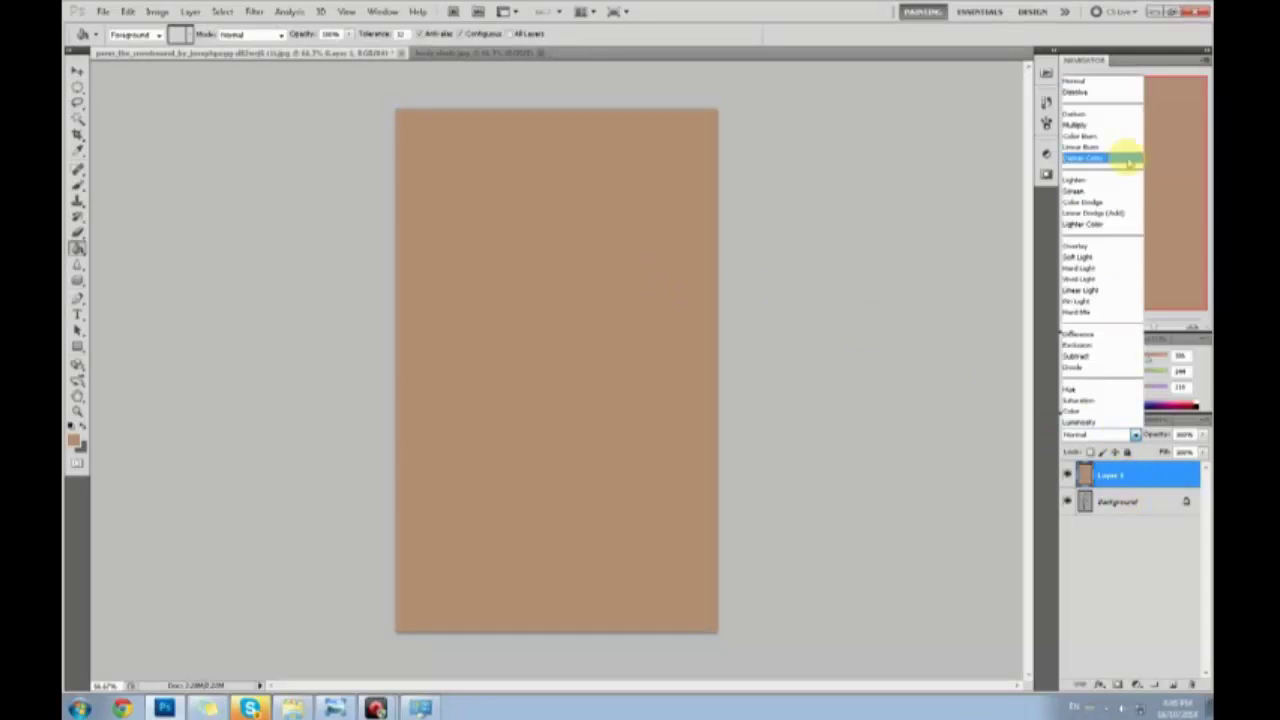
pyautogui.click(1085, 80)
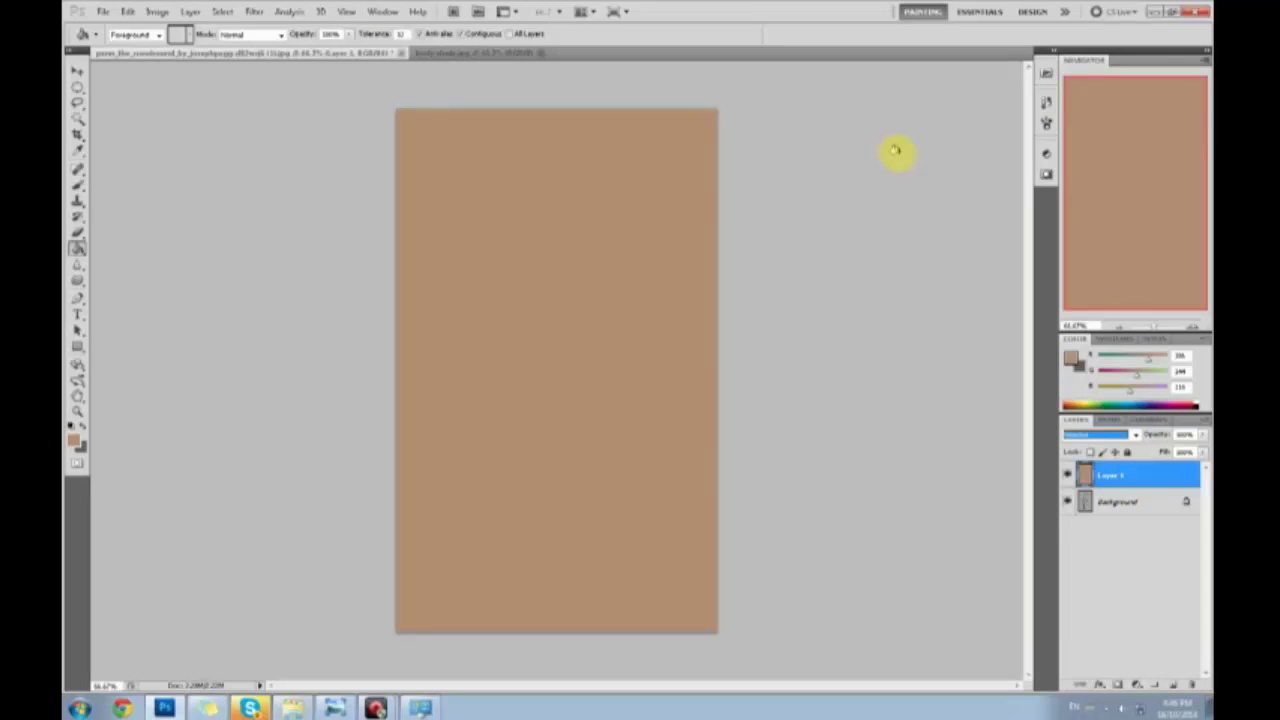
pyautogui.press('Down')
pyautogui.press('Down')
pyautogui.press('Down')
pyautogui.press('Down')
pyautogui.press('Up')
pyautogui.press('Up')
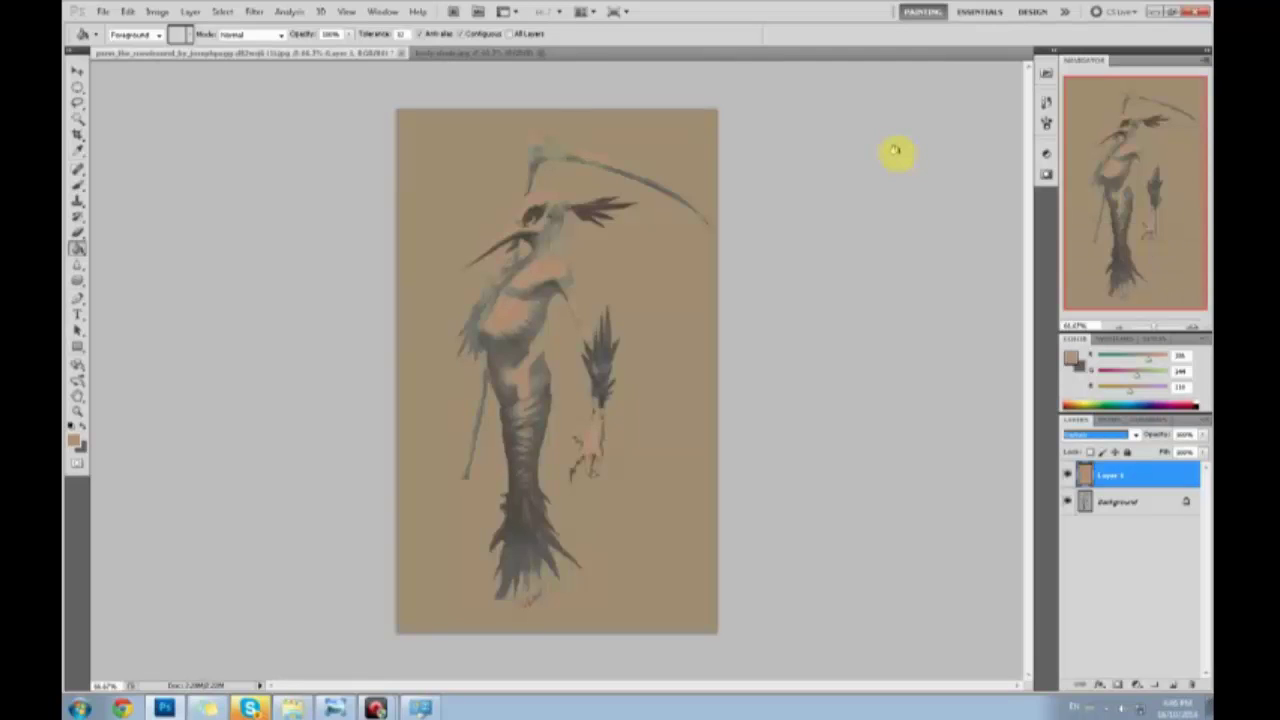
pyautogui.moveTo(1203, 453); pyautogui.dragTo(1166, 470)
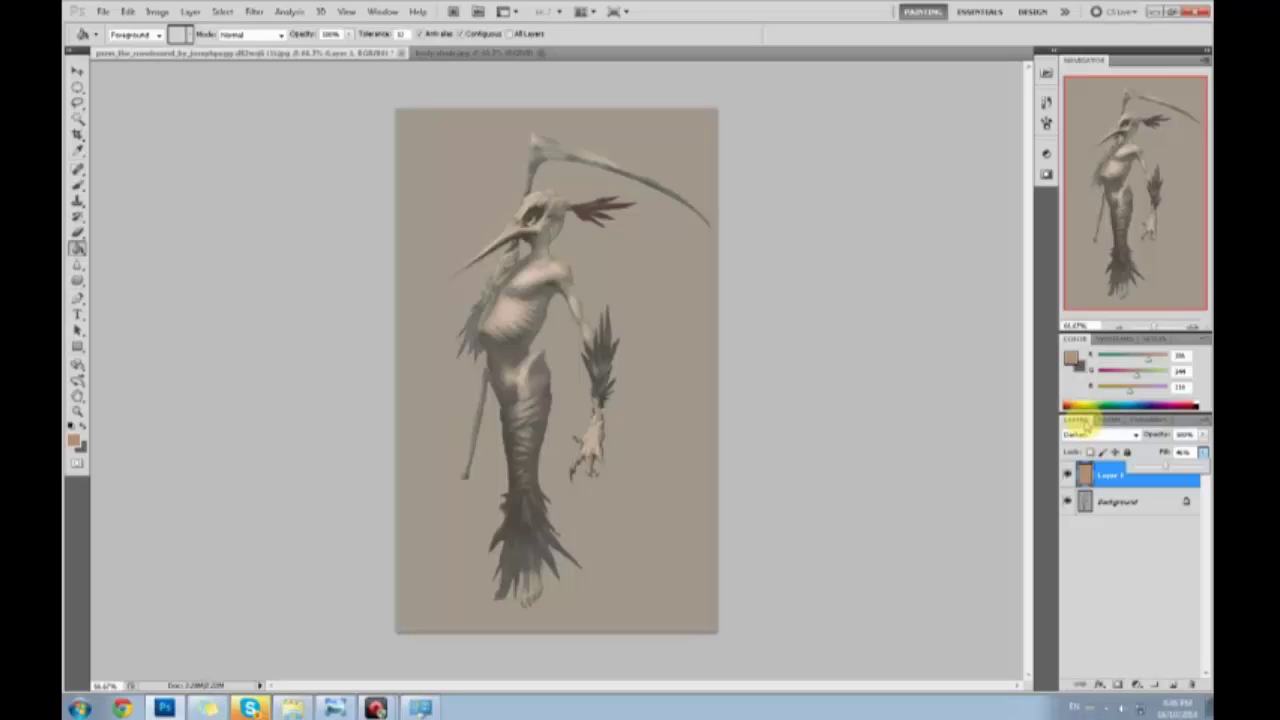
# Add a Soft Light layer above the tan layer and choose the pale cream foreground colour eddec7 for brushing highlights onto the creature
pyautogui.click(1173, 684)
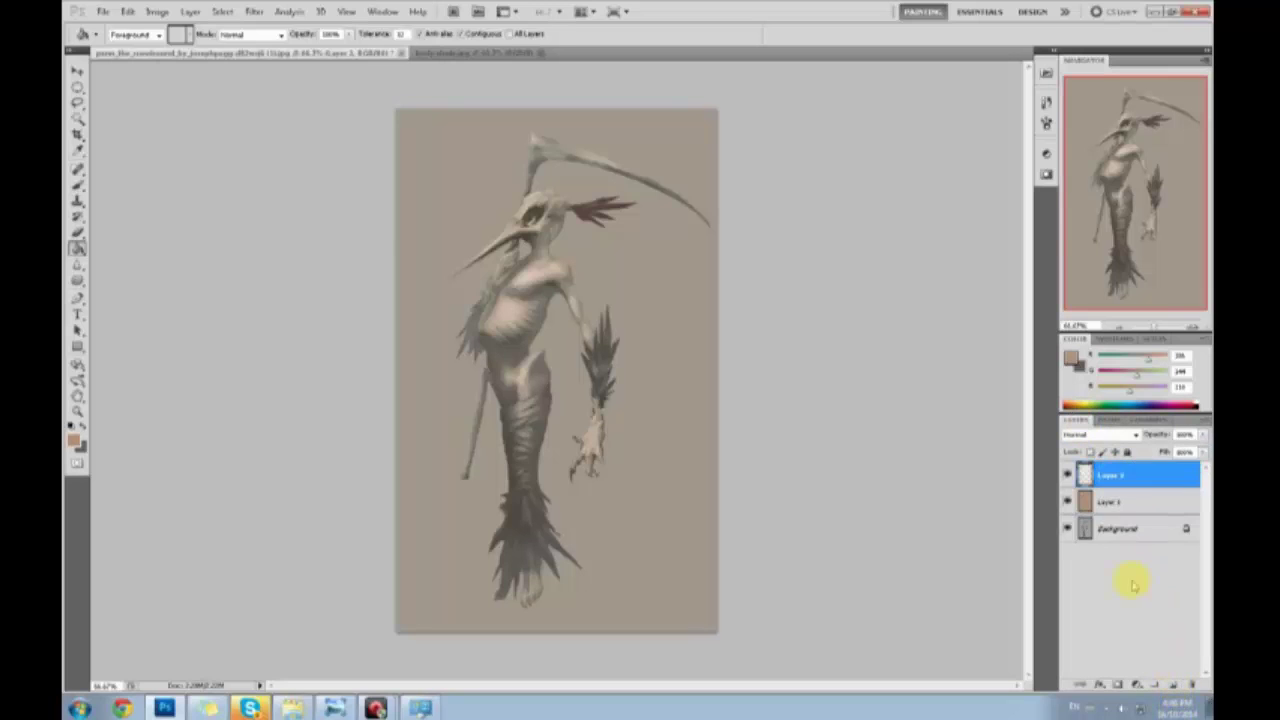
pyautogui.click(1100, 433)
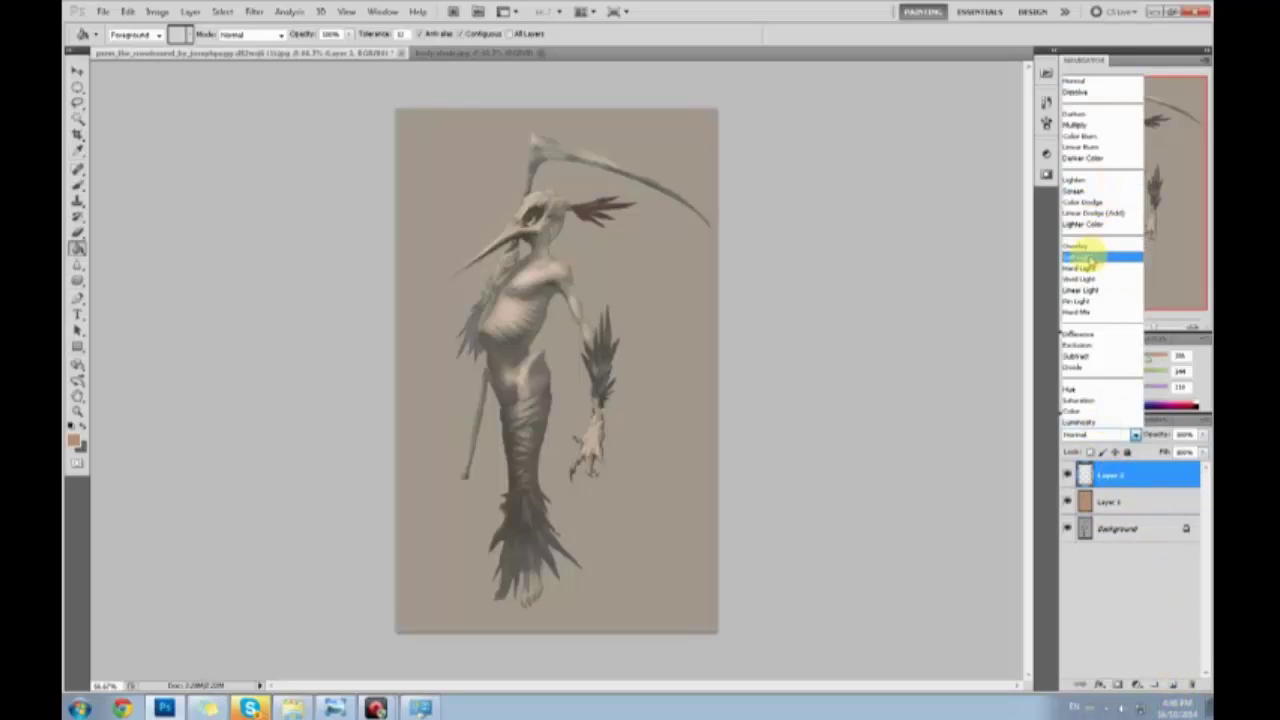
pyautogui.click(1095, 256)
pyautogui.click(1071, 358)
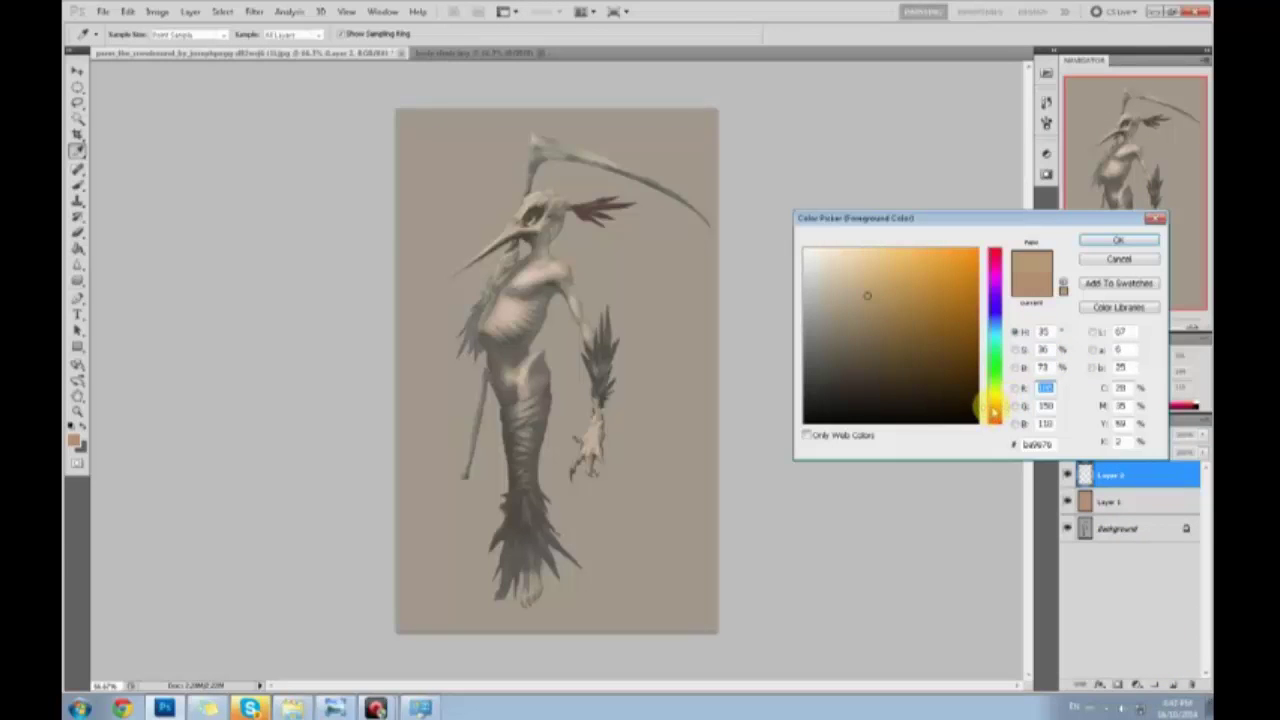
pyautogui.moveTo(867, 295); pyautogui.dragTo(834, 262)
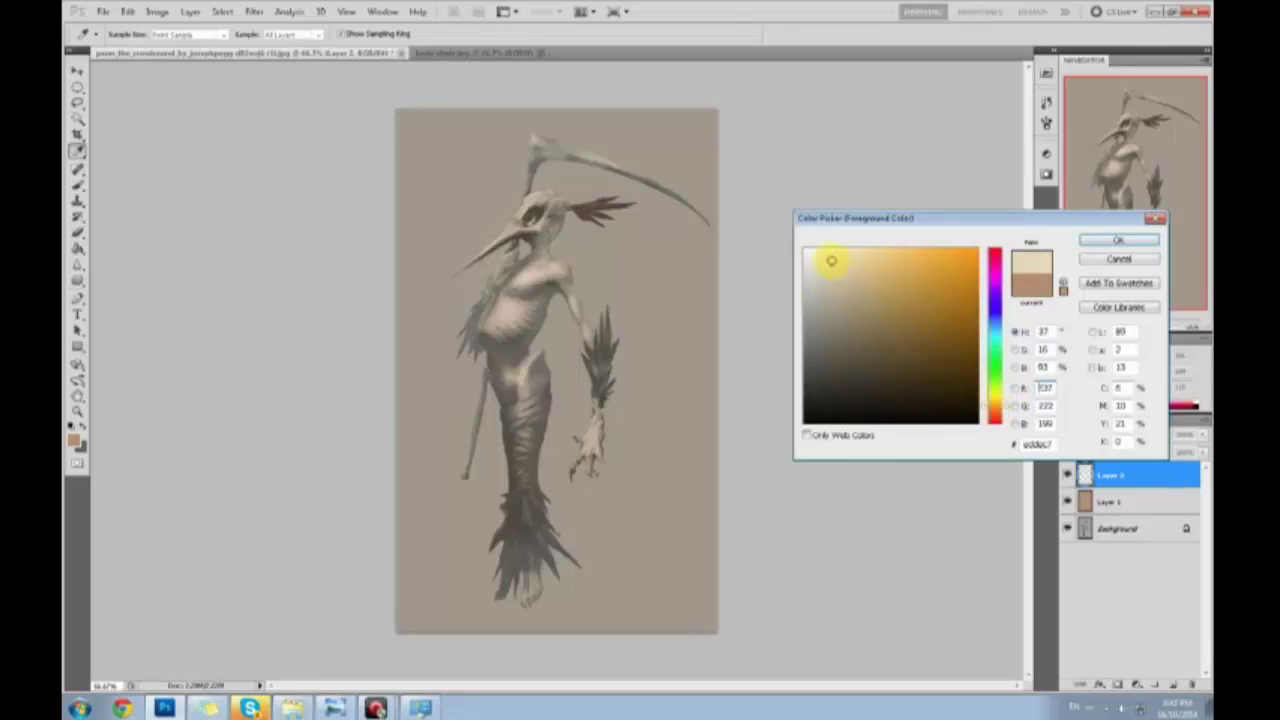
pyautogui.click(1120, 240)
pyautogui.press('g')
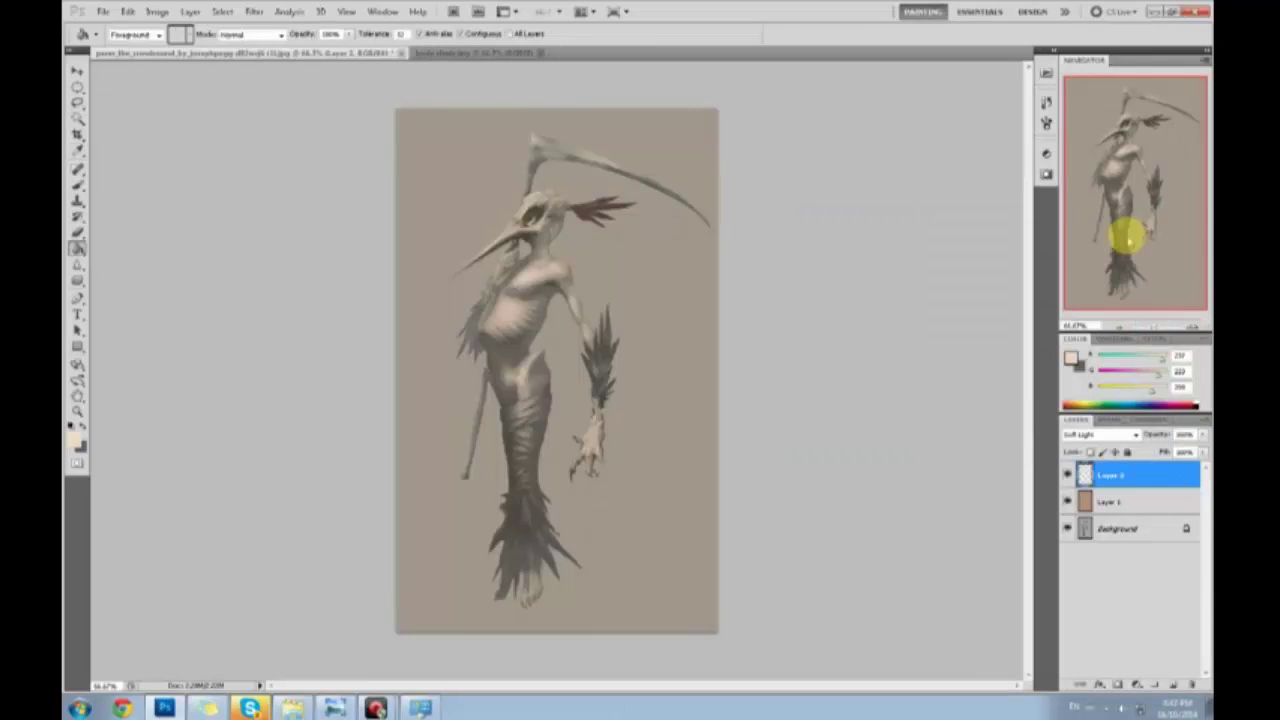
pyautogui.press('b')
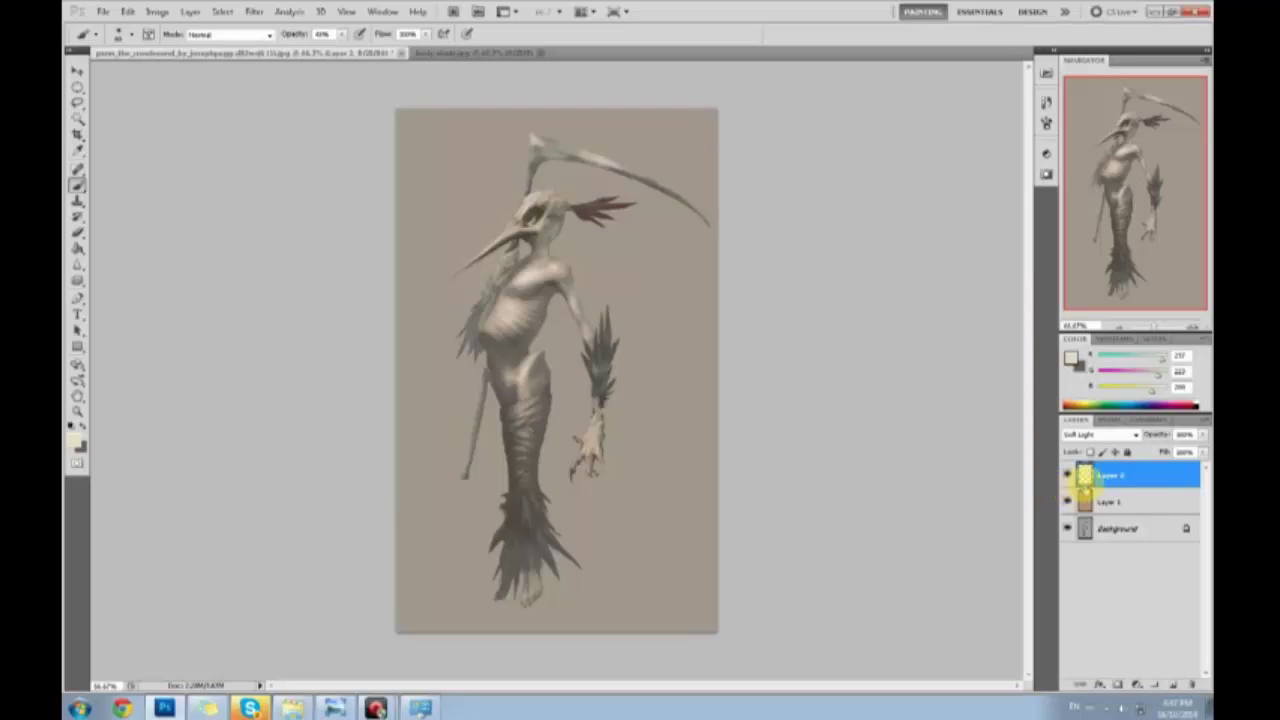
# Hide both overlay layers and flatten the image, discarding the hidden layers
pyautogui.moveTo(1068, 474); pyautogui.dragTo(1068, 508)
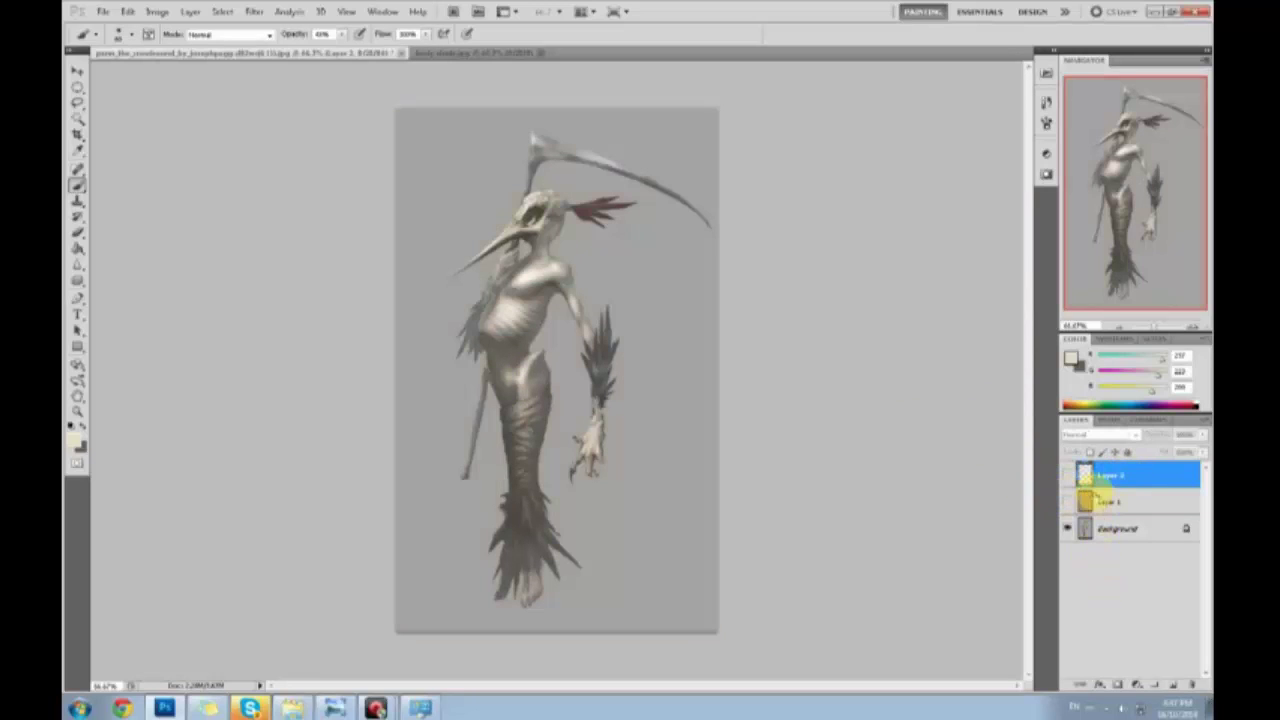
pyautogui.hotkey('ctrl', 's')
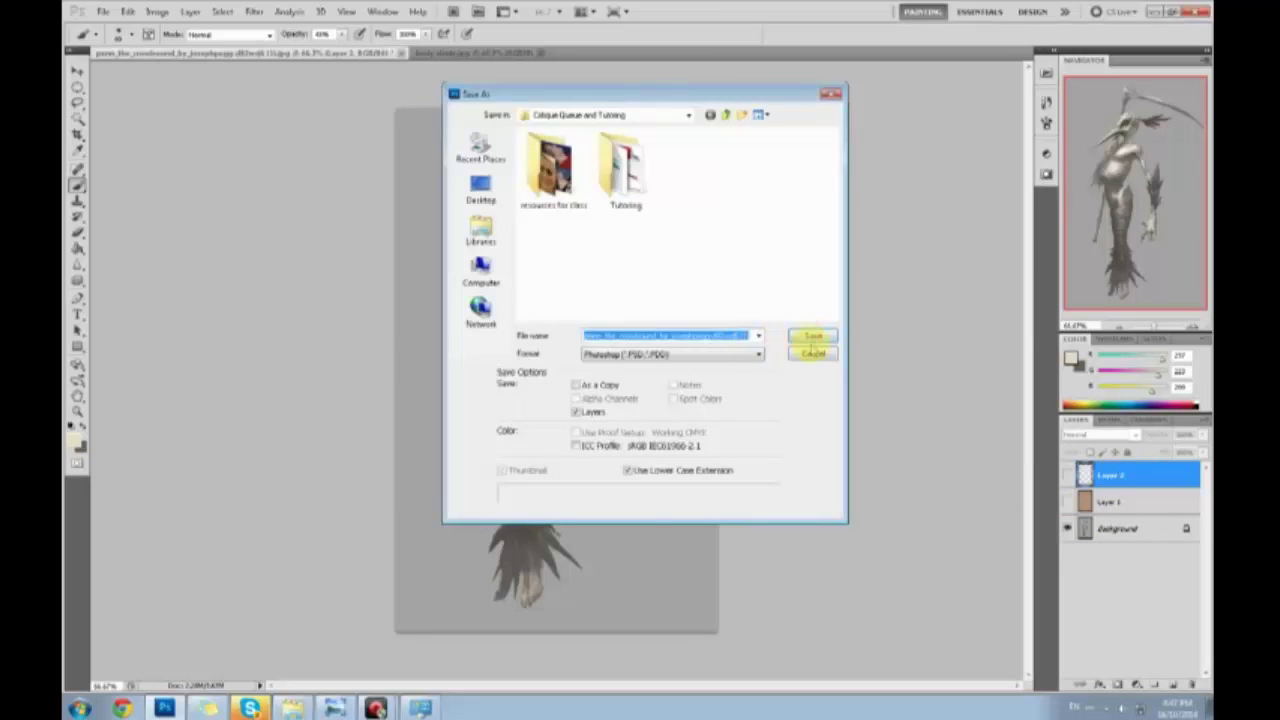
pyautogui.click(815, 353)
pyautogui.rightClick(1130, 527)
pyautogui.click(1143, 631)
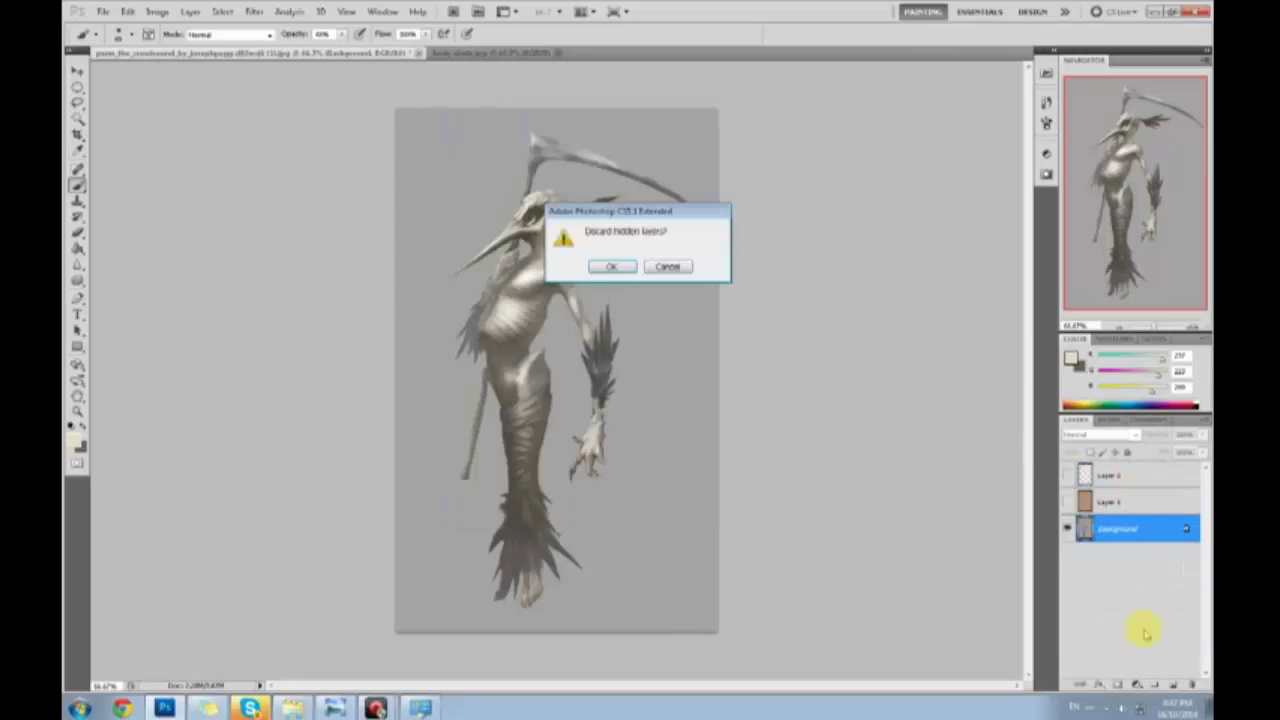
pyautogui.click(611, 268)
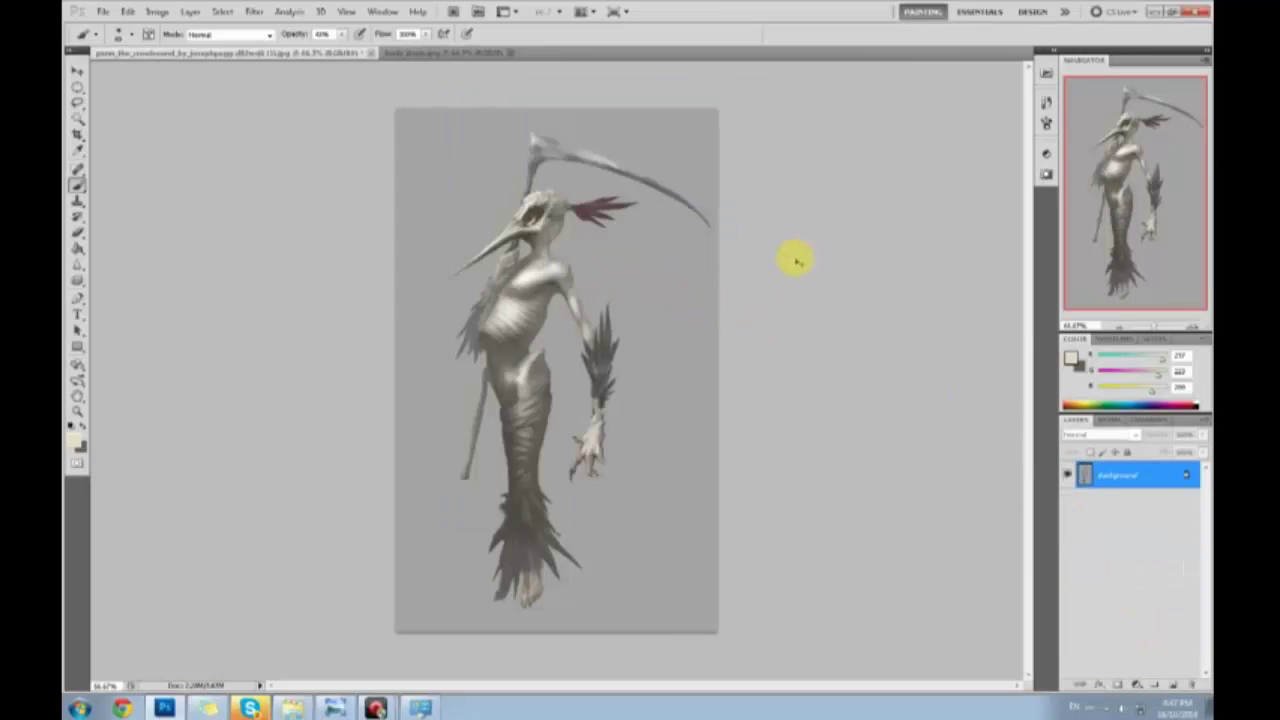
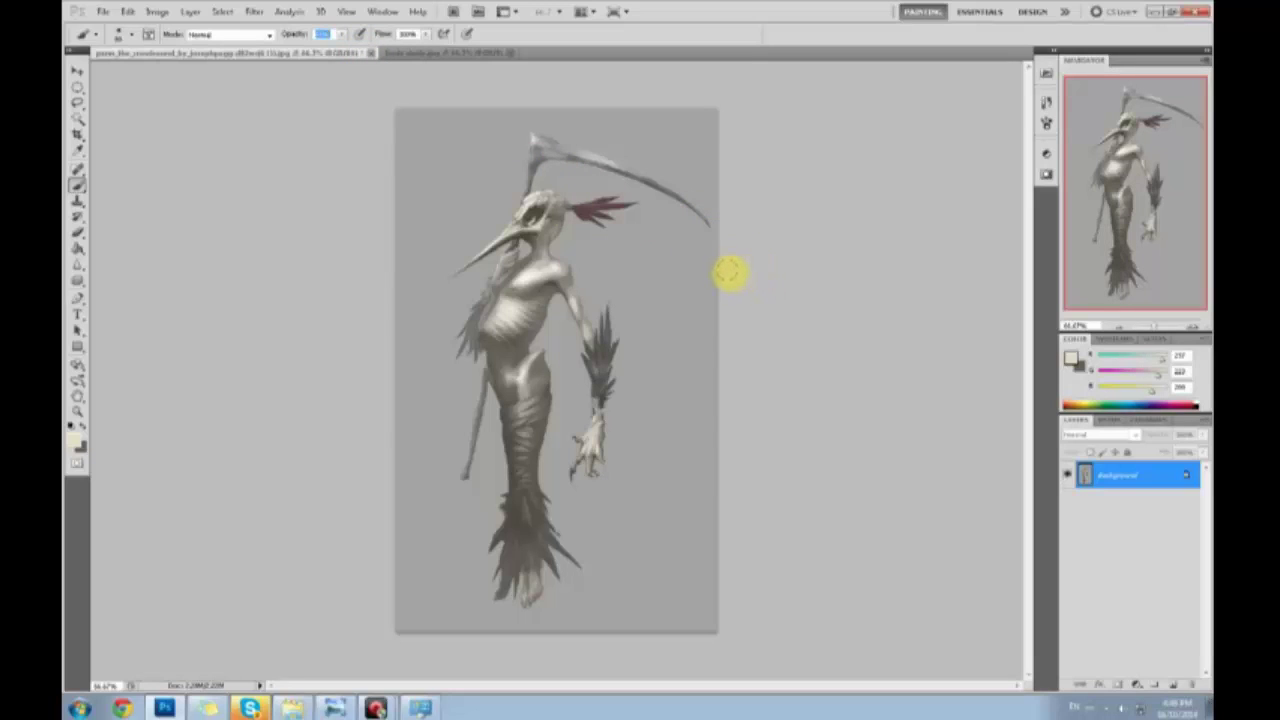
# Sketch a rough black outline of an open-mouthed figure with a pointed head beside the creature's arm, using a small brush
pyautogui.click(178, 51)
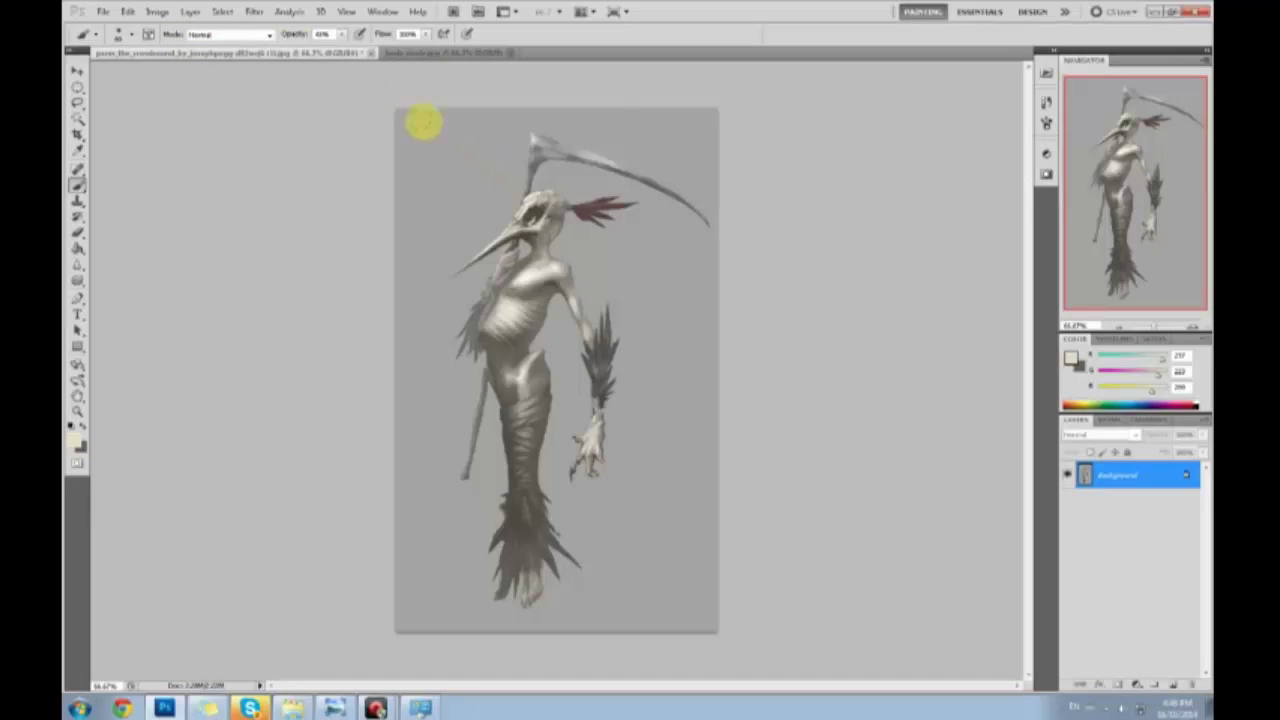
pyautogui.click(131, 35)
pyautogui.click(93, 76)
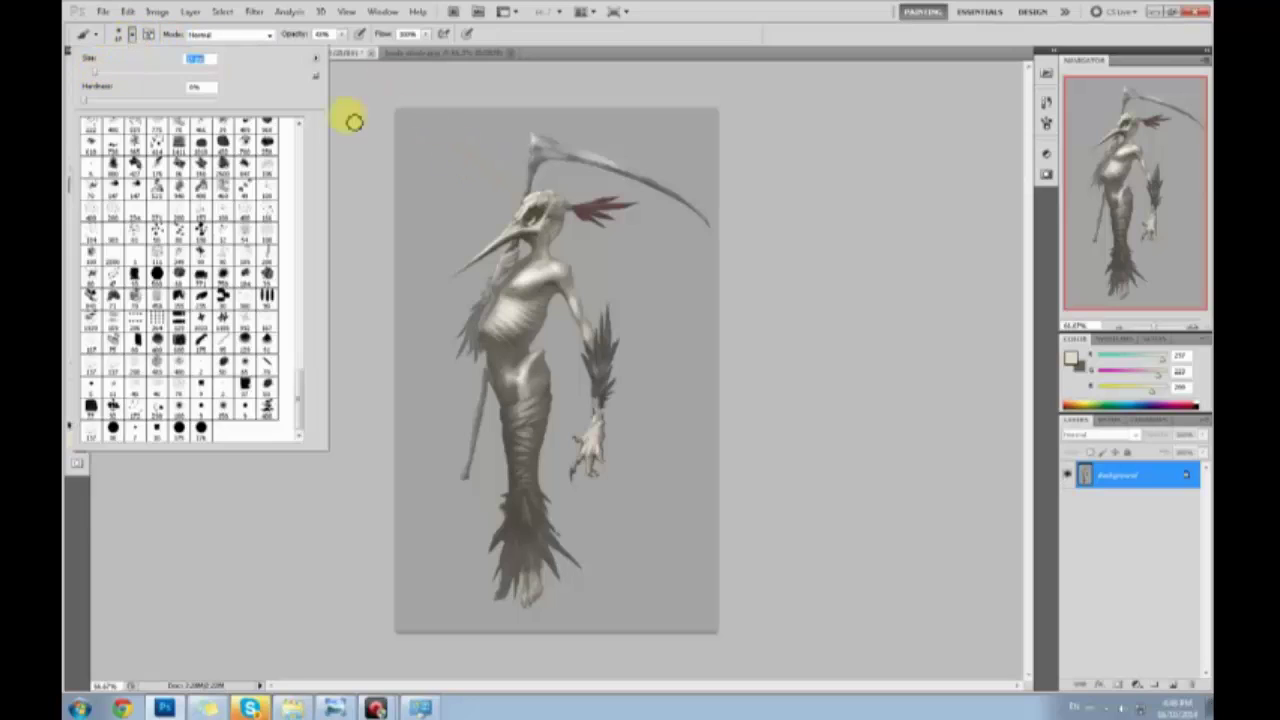
pyautogui.click(370, 143)
pyautogui.click(1072, 358)
pyautogui.click(850, 425)
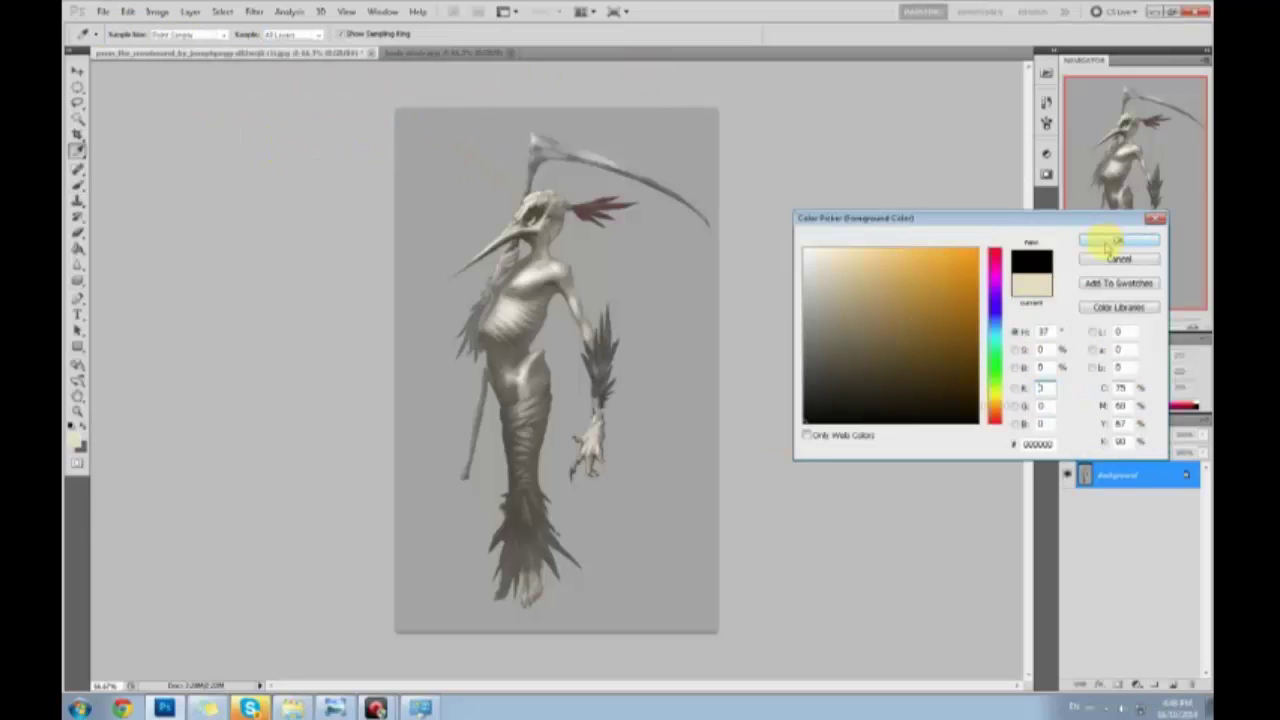
pyautogui.click(1103, 238)
pyautogui.moveTo(677, 246)
pyautogui.mouseDown()
pyautogui.moveTo(627, 282)
pyautogui.moveTo(666, 281)
pyautogui.moveTo(691, 236)
pyautogui.moveTo(696, 304)
pyautogui.moveTo(645, 289)
pyautogui.moveTo(666, 284)
pyautogui.moveTo(647, 306)
pyautogui.moveTo(671, 306)
pyautogui.moveTo(677, 355)
pyautogui.moveTo(642, 394)
pyautogui.mouseUp()
pyautogui.moveTo(714, 348)
pyautogui.mouseDown()
pyautogui.moveTo(701, 385)
pyautogui.moveTo(711, 449)
pyautogui.moveTo(641, 404)
pyautogui.moveTo(664, 355)
pyautogui.moveTo(642, 334)
pyautogui.mouseUp()
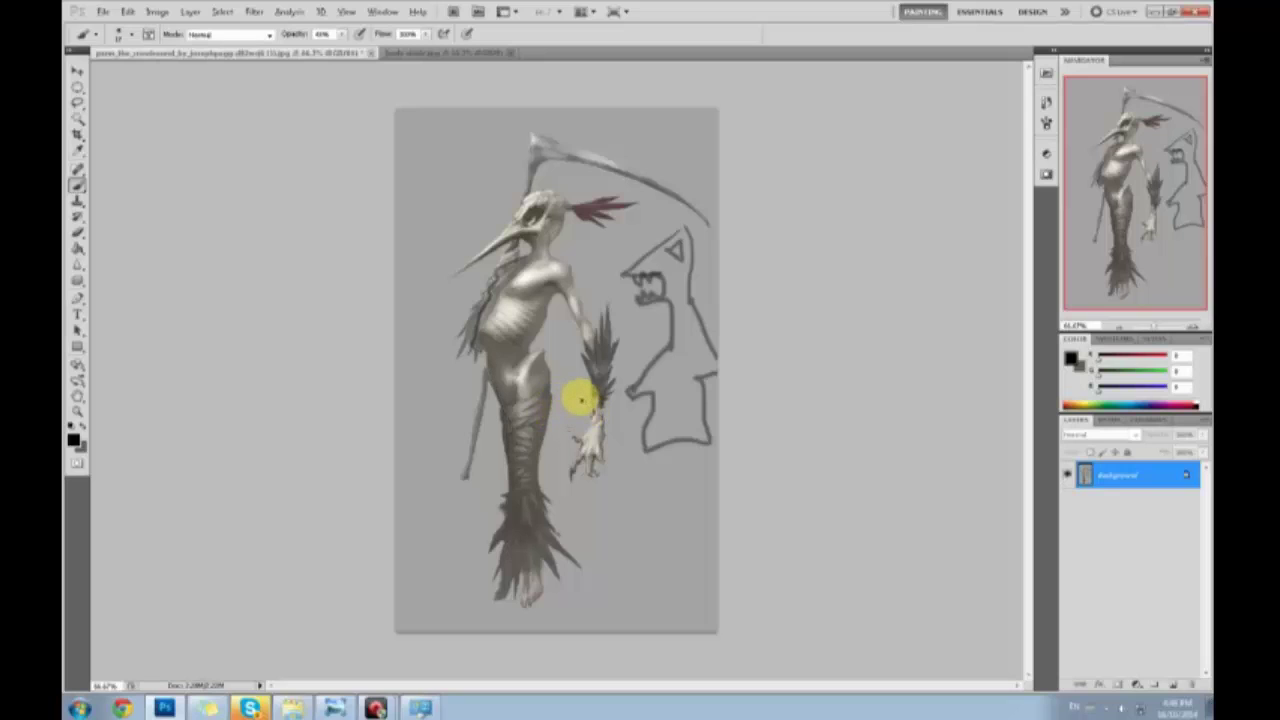
# Undo all the black sketch strokes beside the creature
pyautogui.hotkey('ctrl', 'alt', 'z')
pyautogui.hotkey('ctrl', 'alt', 'z')
pyautogui.hotkey('ctrl', 'alt', 'z')
pyautogui.hotkey('ctrl', 'alt', 'z')
pyautogui.hotkey('ctrl', 'alt', 'z')
pyautogui.hotkey('ctrl', 'alt', 'z')
pyautogui.hotkey('ctrl', 'alt', 'z')
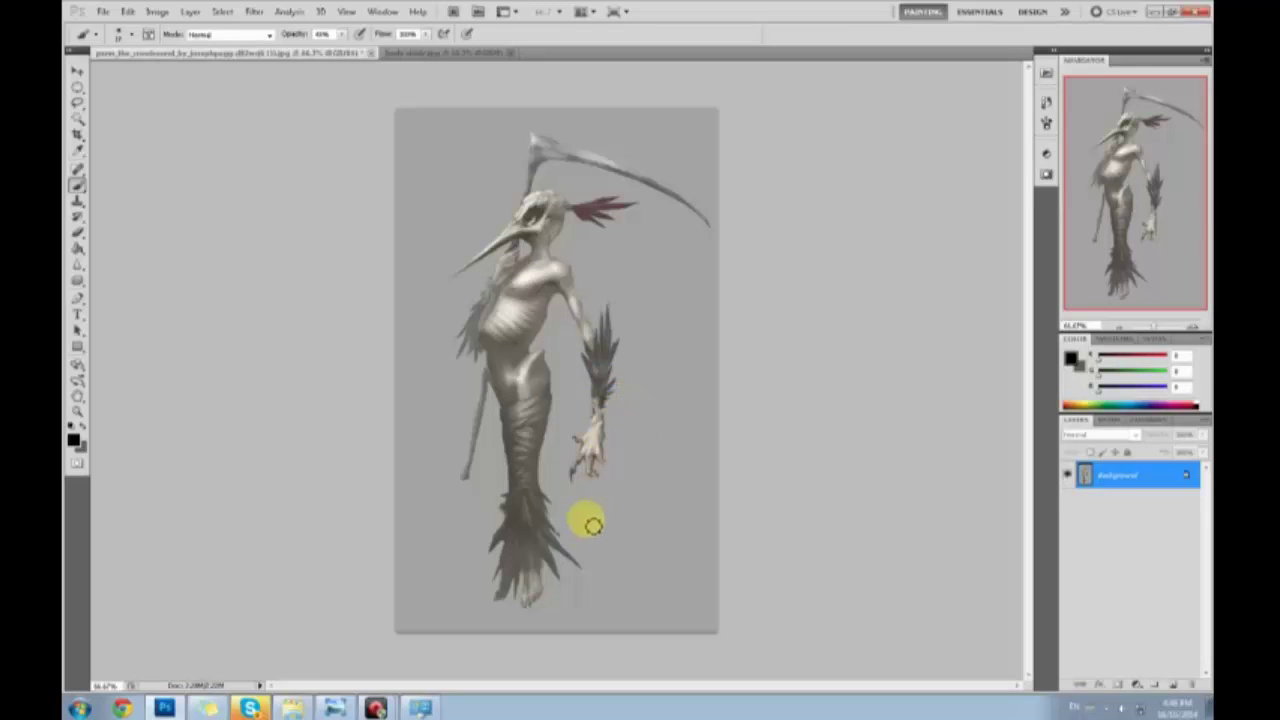
# Soften the lower body, arm feathers and head feathers with a large soft brush at 17% opacity in the sampled background grey
pyautogui.click(131, 35)
pyautogui.doubleClick(220, 363)
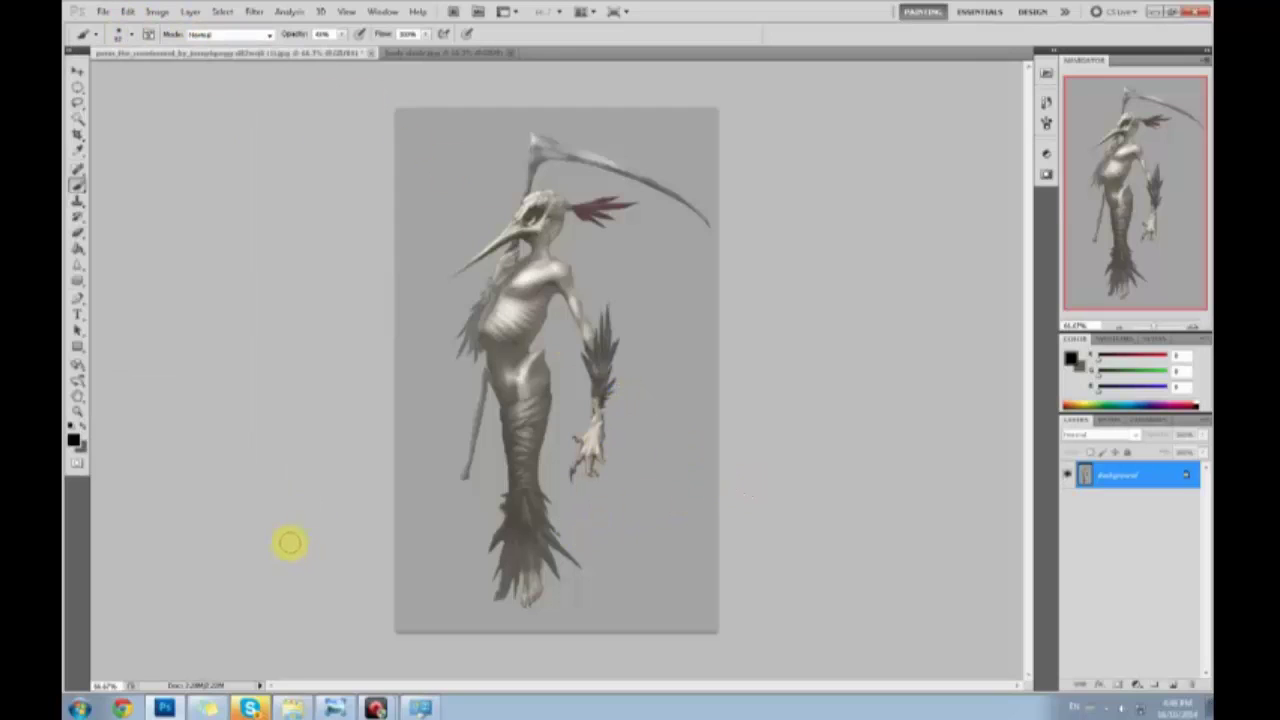
pyautogui.click(131, 35)
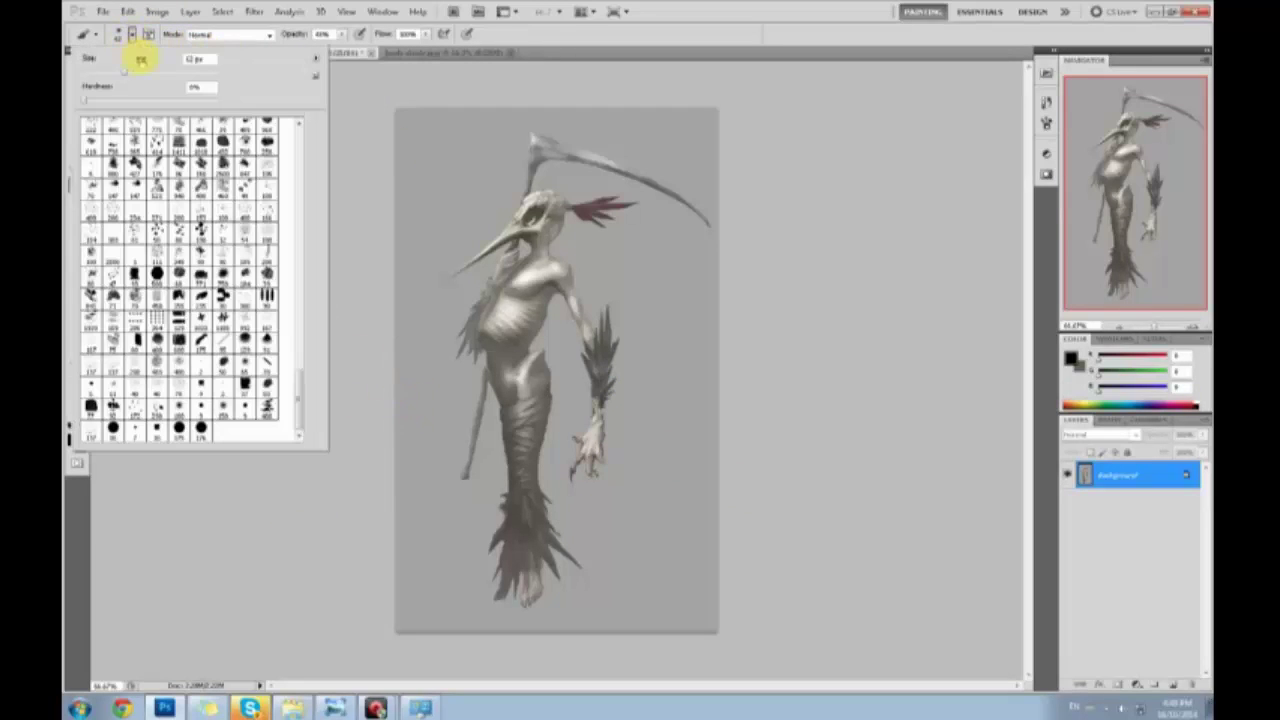
pyautogui.click(296, 521)
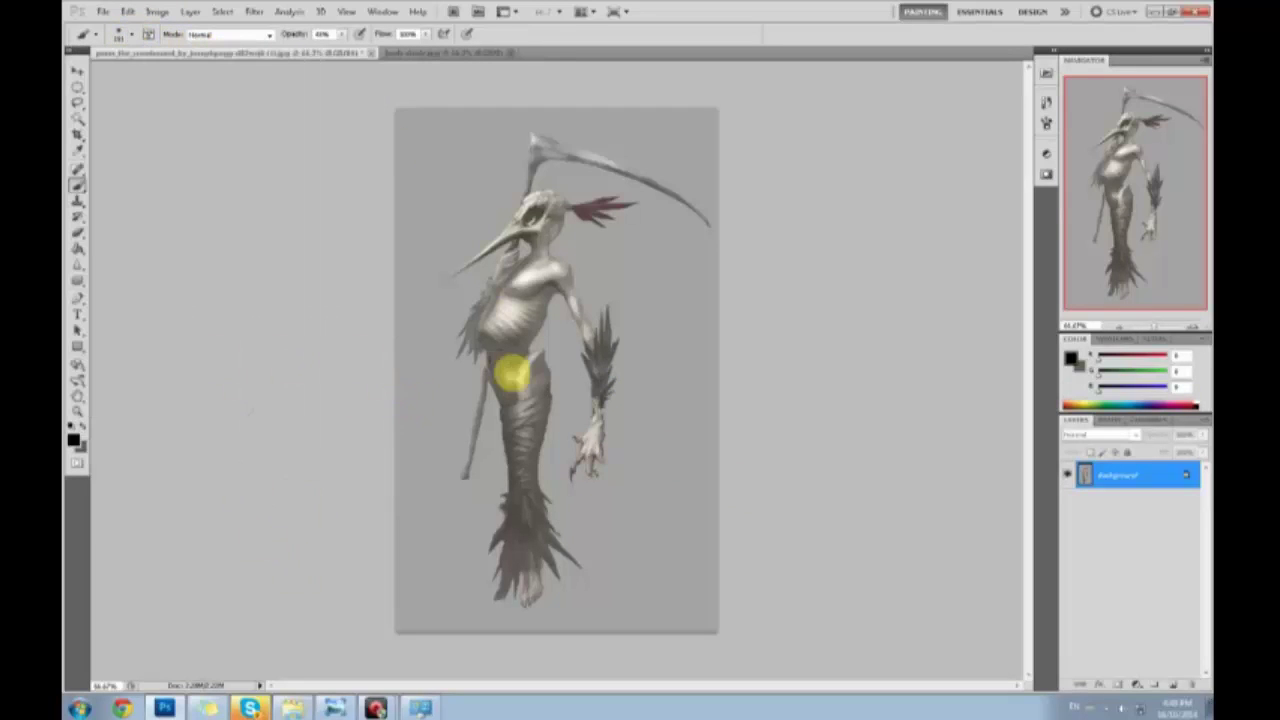
pyautogui.keyDown('alt'); pyautogui.click(578, 513); pyautogui.keyUp('alt')
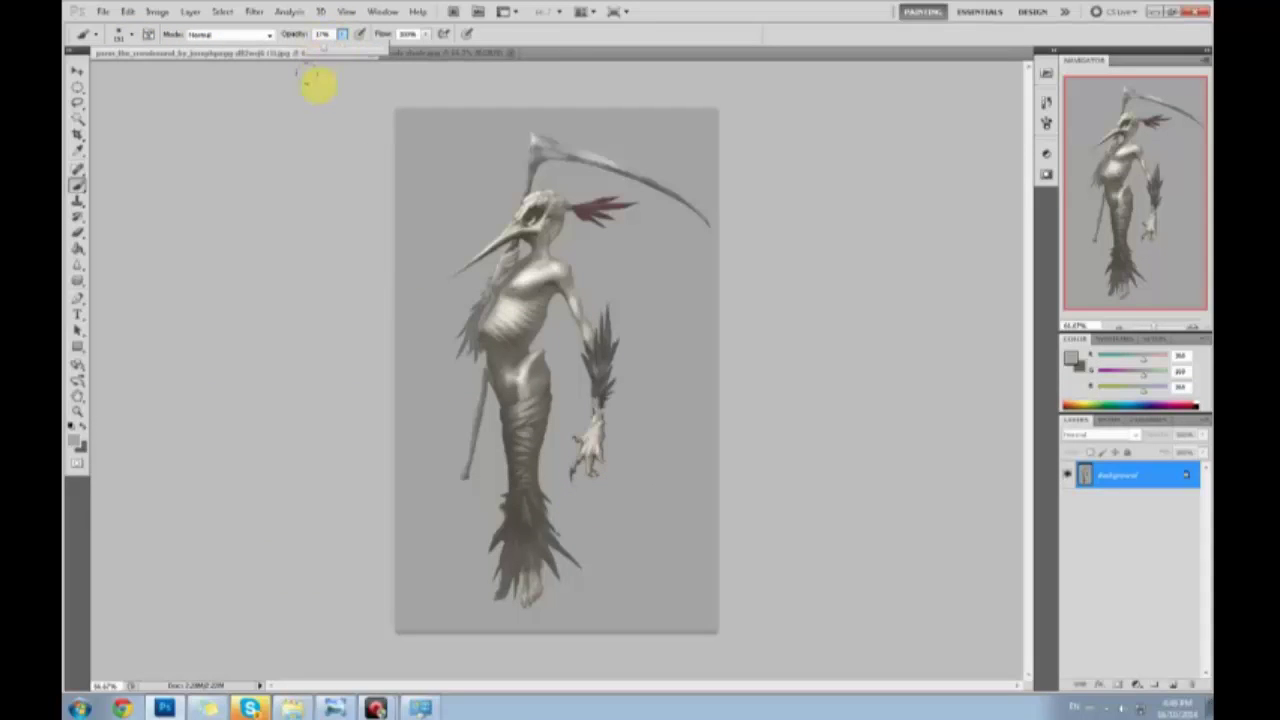
pyautogui.click(600, 583)
pyautogui.moveTo(600, 583)
pyautogui.mouseDown()
pyautogui.moveTo(569, 580)
pyautogui.moveTo(530, 531)
pyautogui.moveTo(503, 530)
pyautogui.moveTo(529, 465)
pyautogui.mouseUp()
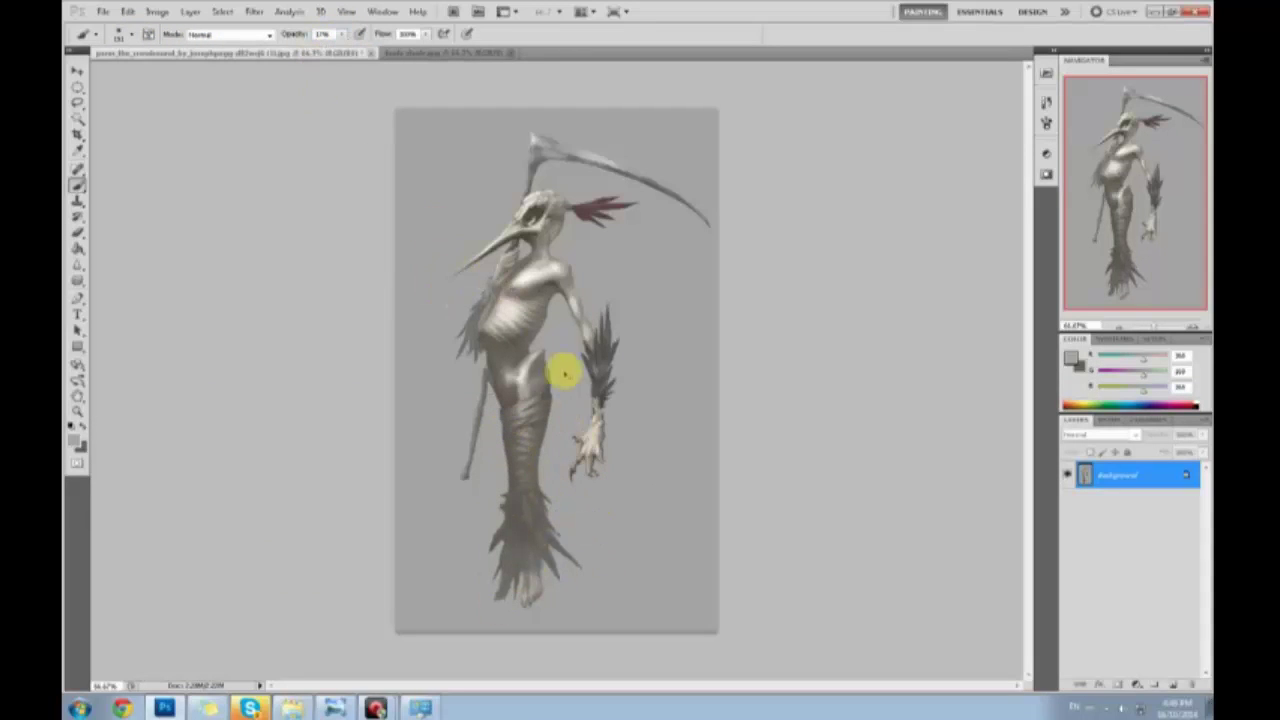
pyautogui.moveTo(613, 346)
pyautogui.mouseDown()
pyautogui.moveTo(614, 331)
pyautogui.moveTo(612, 380)
pyautogui.moveTo(580, 363)
pyautogui.mouseUp()
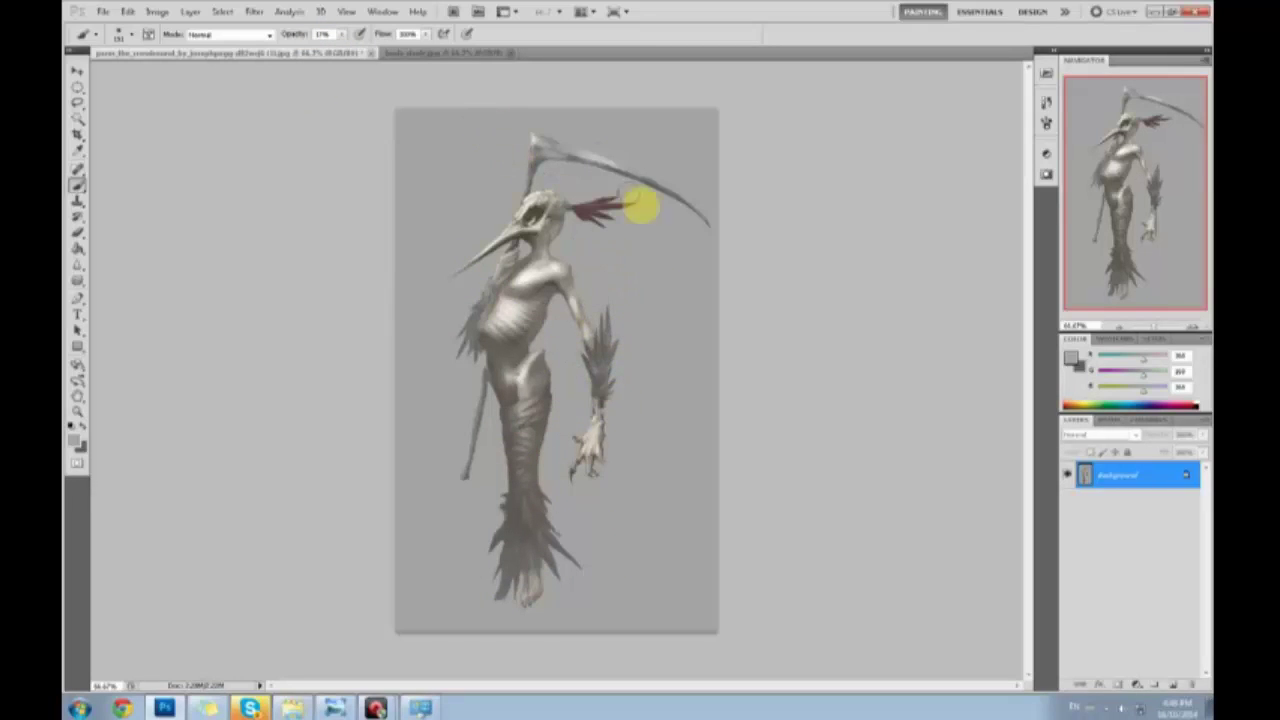
pyautogui.moveTo(641, 206)
pyautogui.mouseDown()
pyautogui.moveTo(626, 226)
pyautogui.moveTo(606, 206)
pyautogui.moveTo(650, 190)
pyautogui.mouseUp()
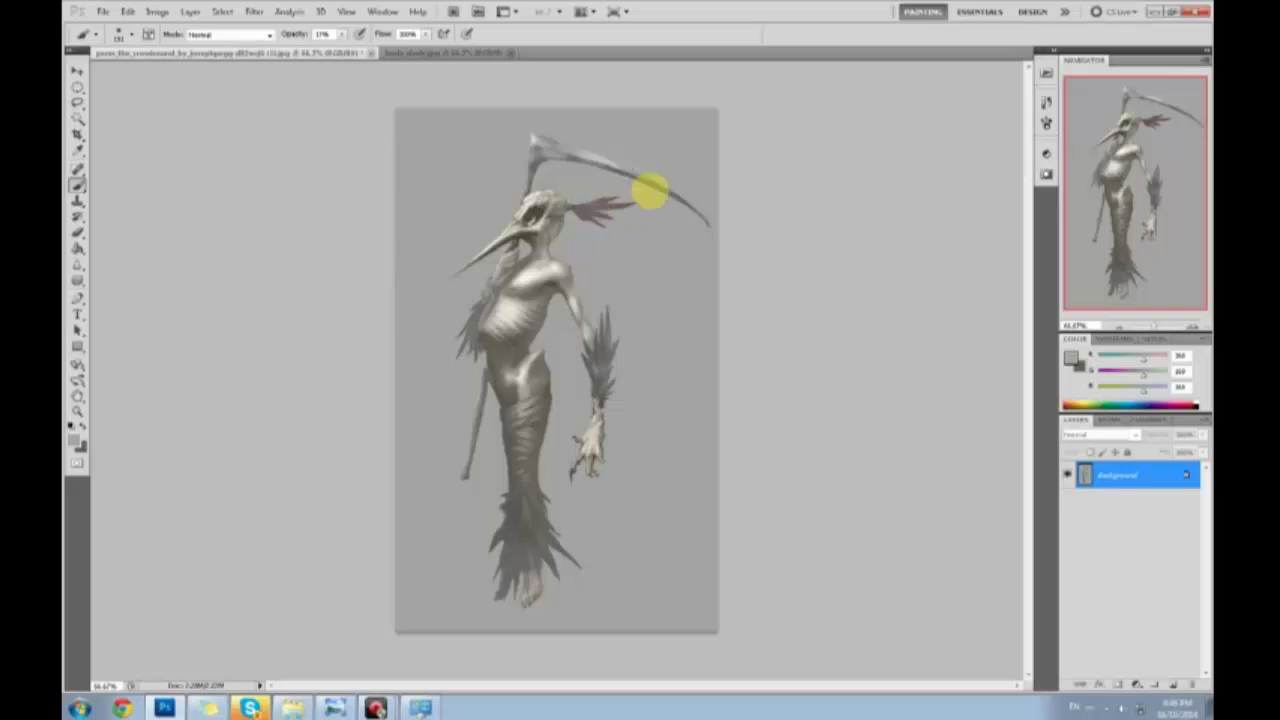
# Lasso the arm-feather area, darken its shadows with a smaller Burn tool at 7% exposure, and clear the selection
pyautogui.press('l')
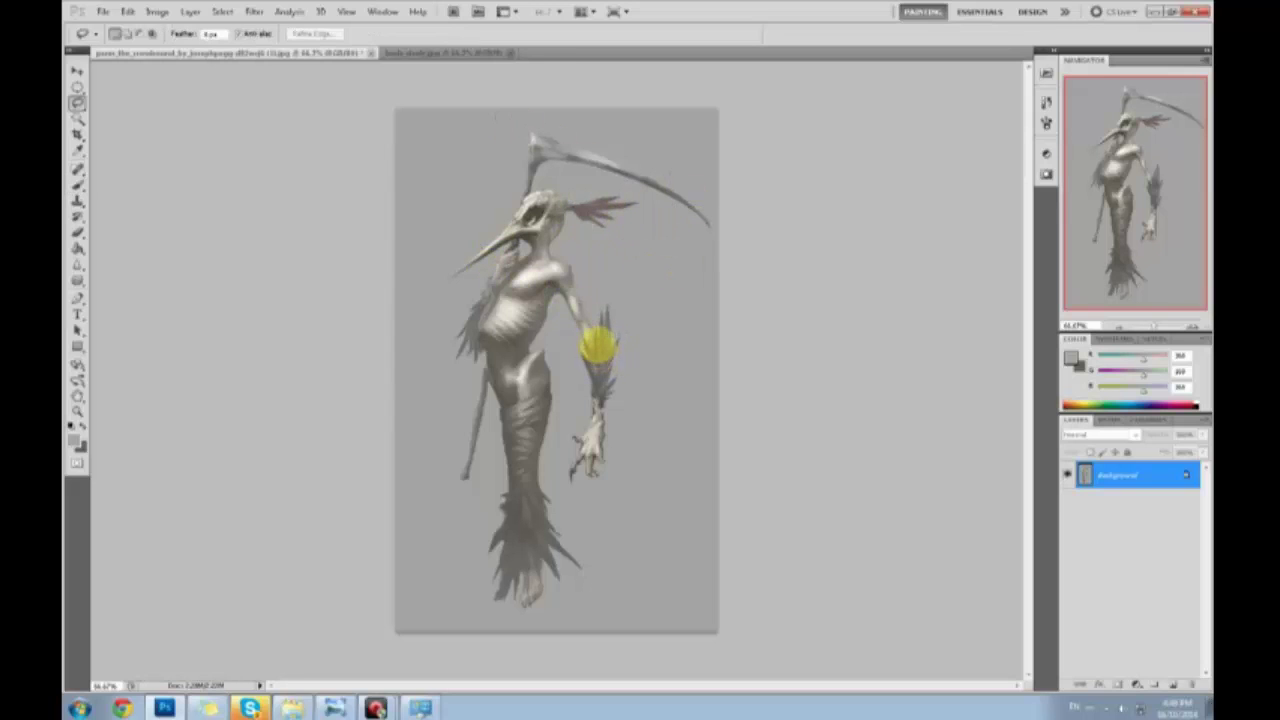
pyautogui.moveTo(600, 342); pyautogui.dragTo(598, 337)
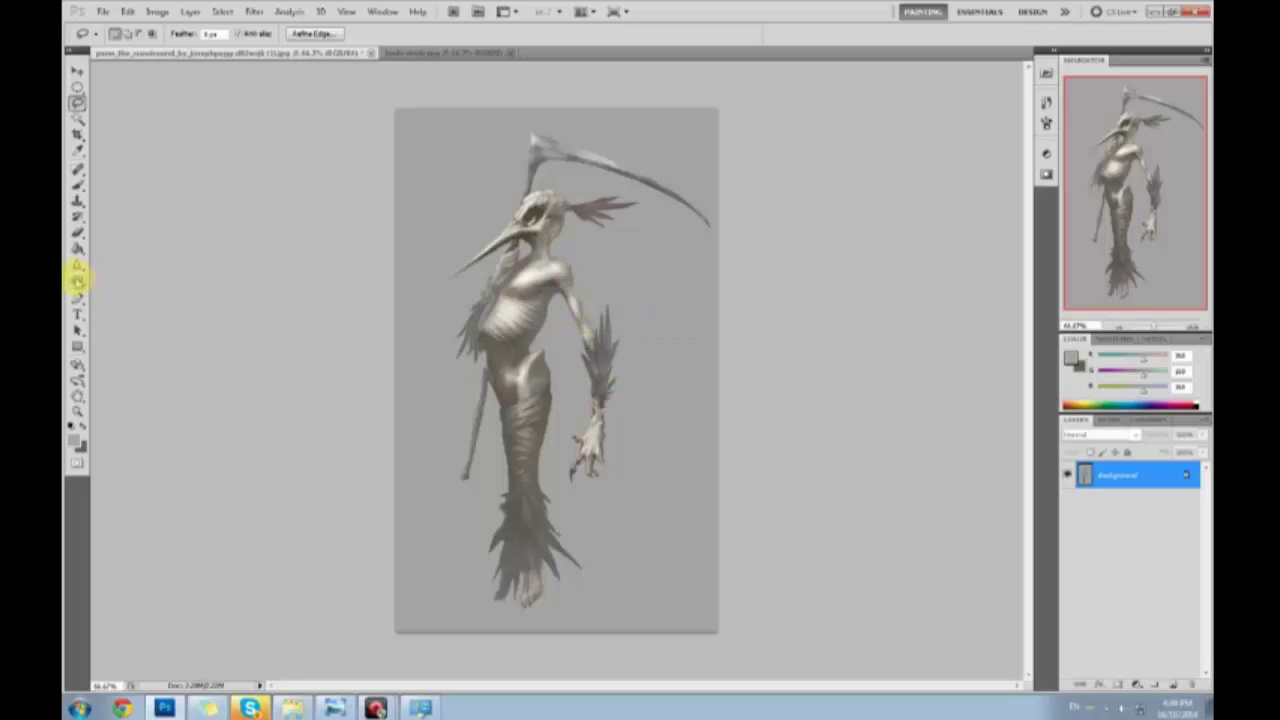
pyautogui.moveTo(78, 281); pyautogui.dragTo(119, 299)
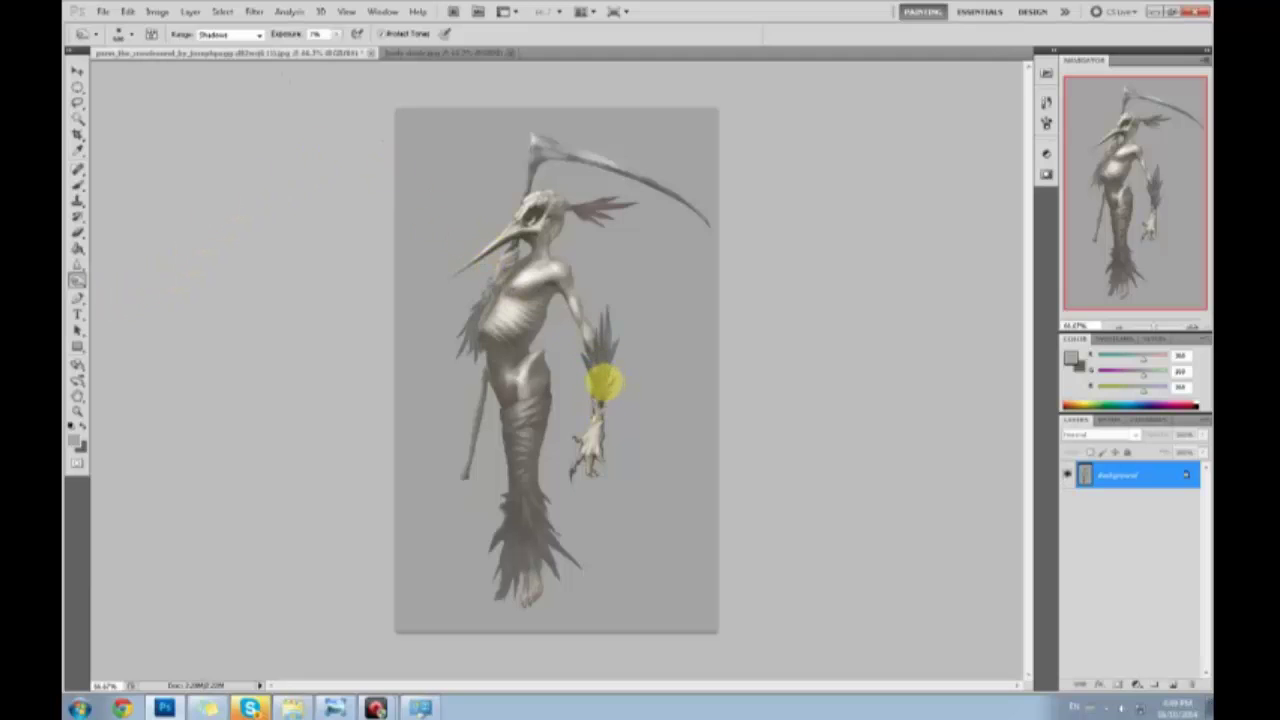
pyautogui.click(128, 34)
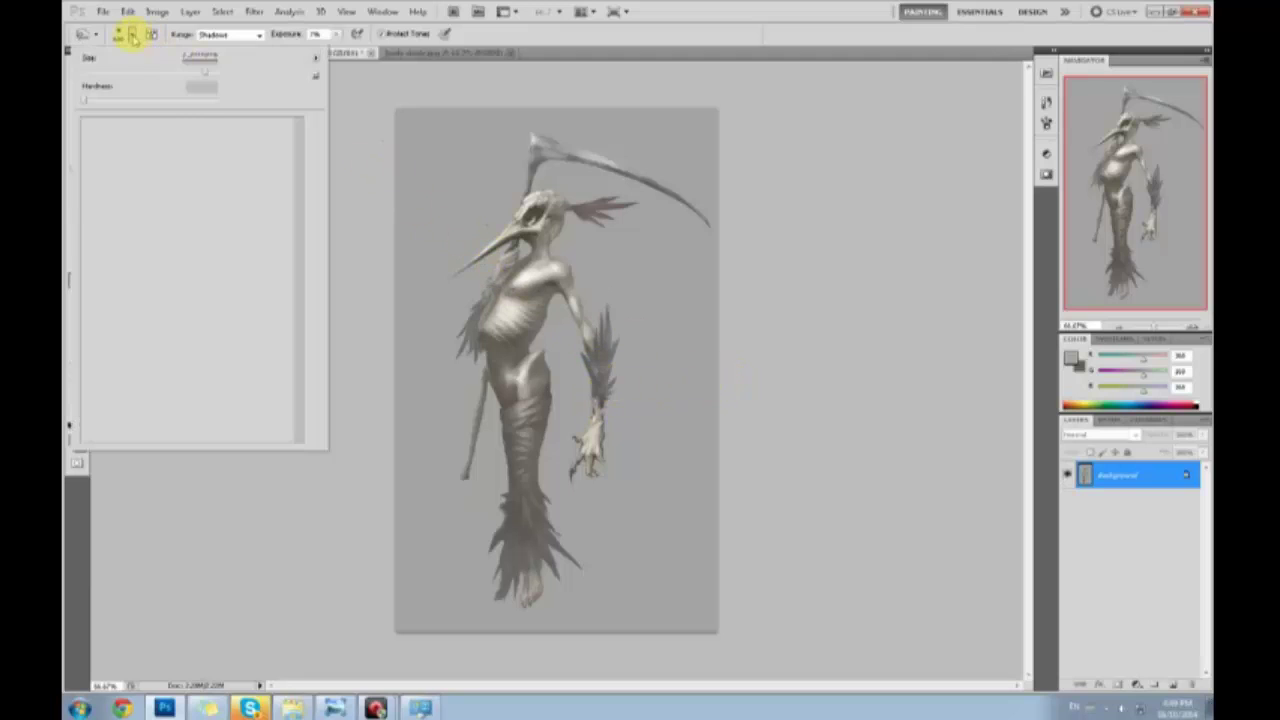
pyautogui.click(387, 289)
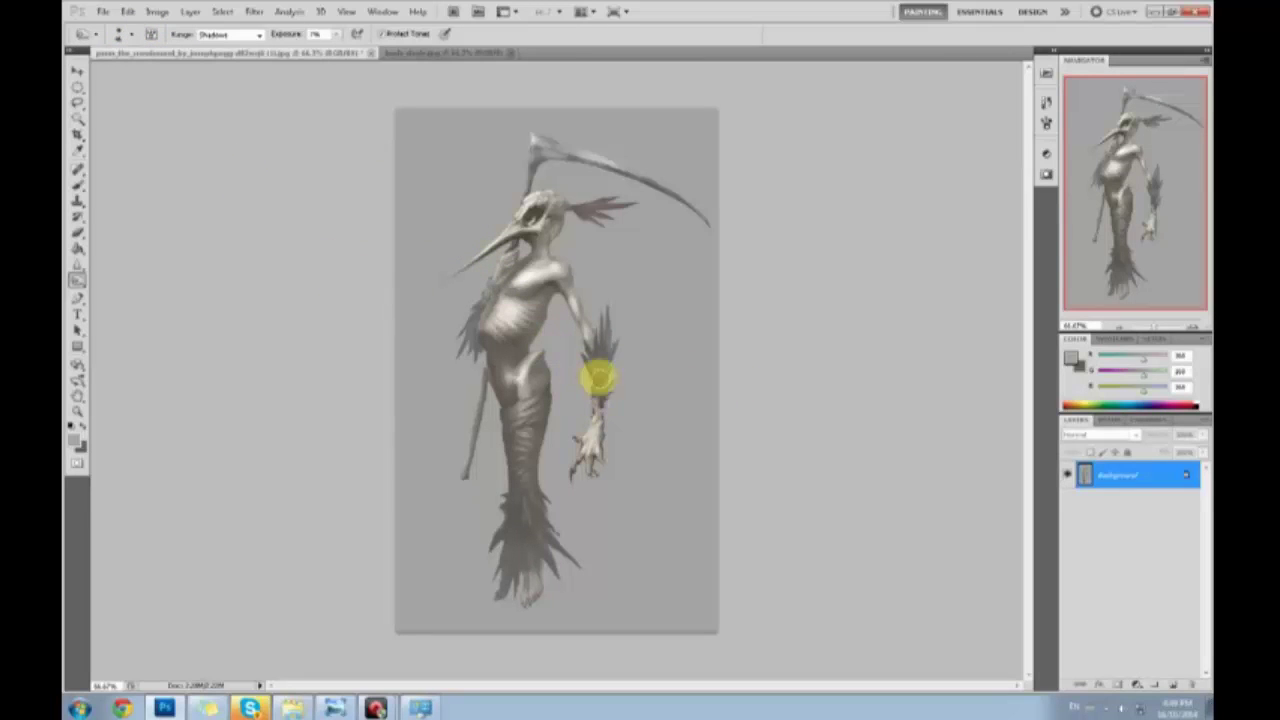
pyautogui.moveTo(600, 402)
pyautogui.mouseDown()
pyautogui.moveTo(609, 332)
pyautogui.moveTo(605, 368)
pyautogui.mouseUp()
pyautogui.moveTo(614, 420)
pyautogui.mouseDown()
pyautogui.moveTo(601, 351)
pyautogui.moveTo(608, 307)
pyautogui.moveTo(602, 353)
pyautogui.moveTo(619, 408)
pyautogui.moveTo(617, 366)
pyautogui.mouseUp()
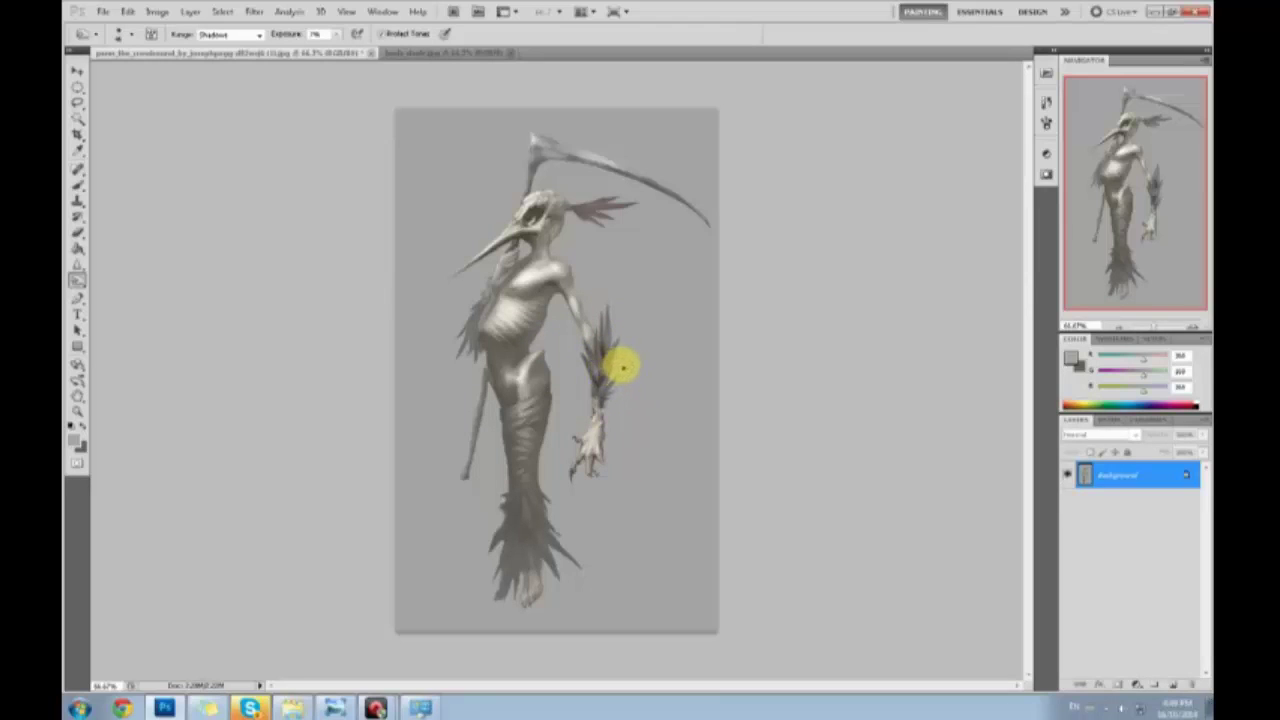
pyautogui.press('m')
pyautogui.rightClick(604, 365)
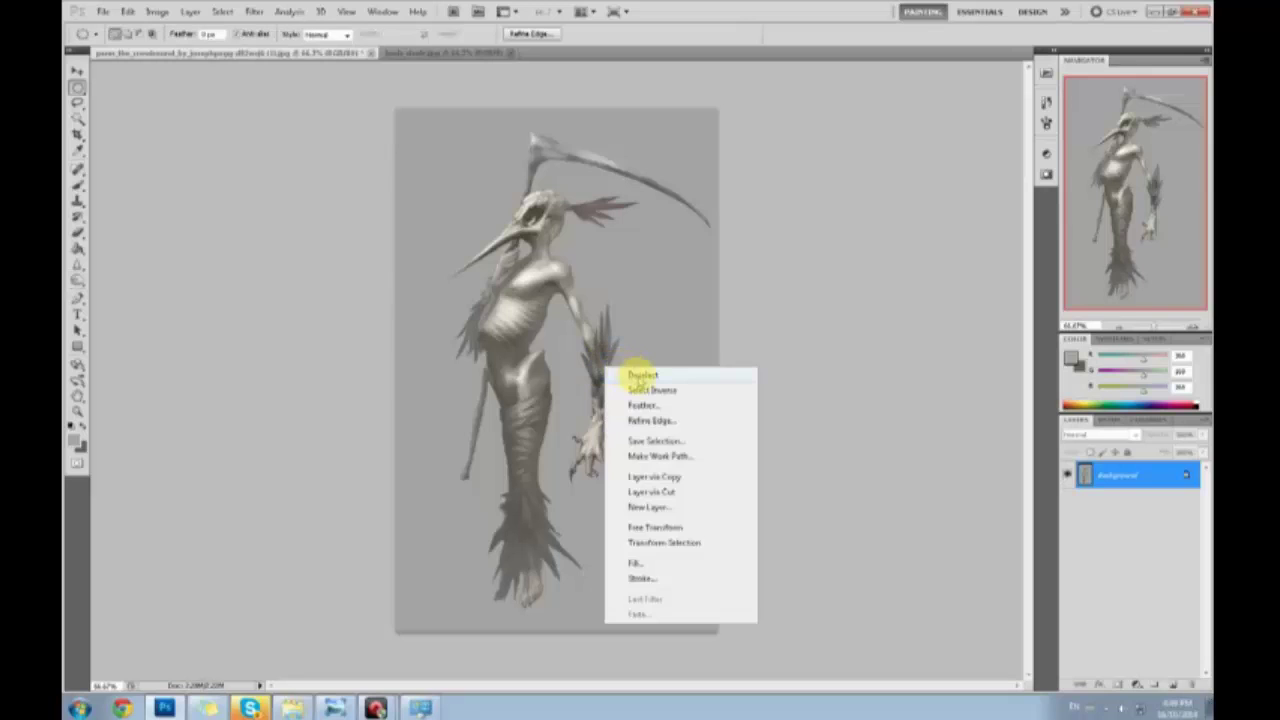
pyautogui.click(640, 377)
# Smudge the creature's arm feathers with a smaller Smudge brush to refine their edges
pyautogui.rightClick(78, 265)
pyautogui.click(138, 289)
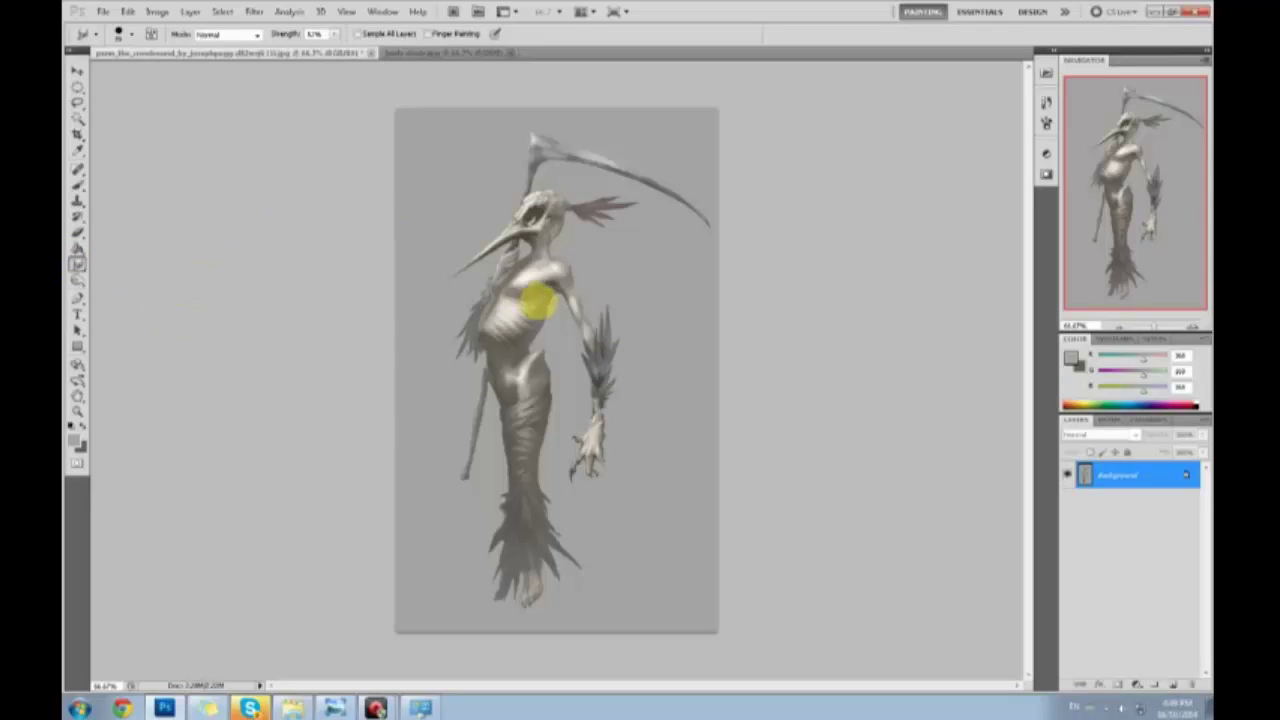
pyautogui.press('o')
pyautogui.click(77, 264)
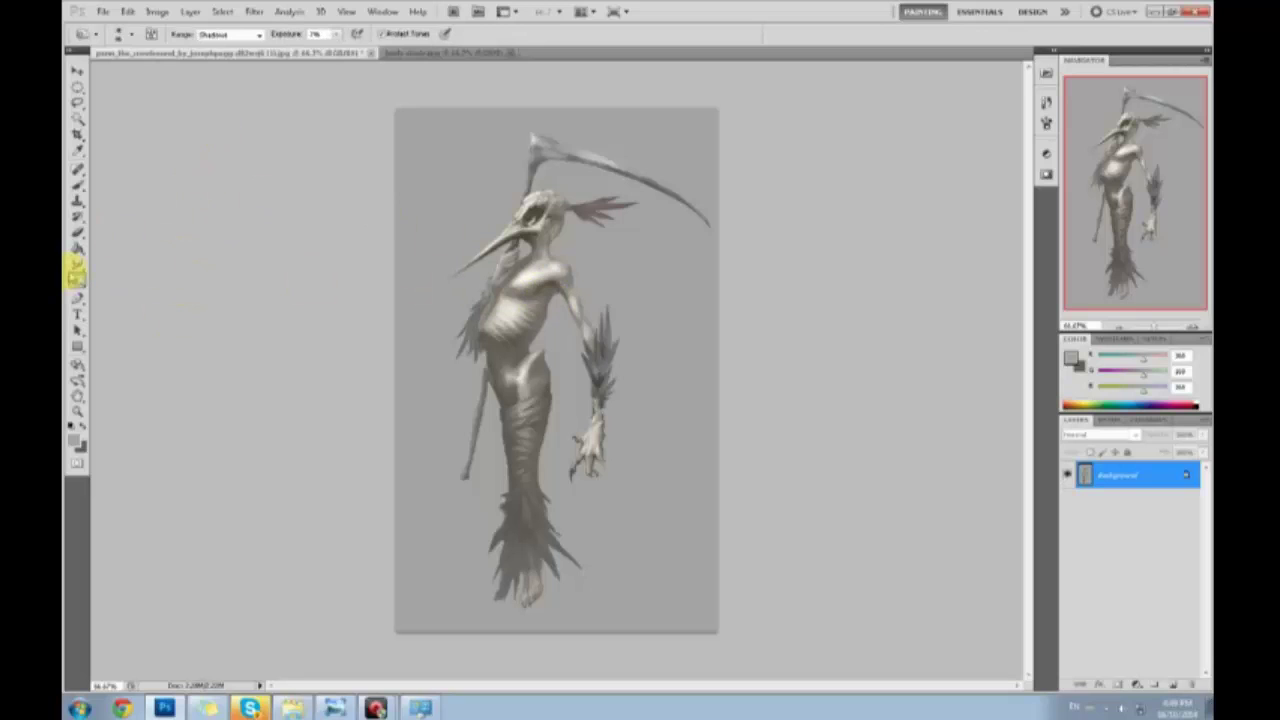
pyautogui.rightClick(77, 264)
pyautogui.click(130, 34)
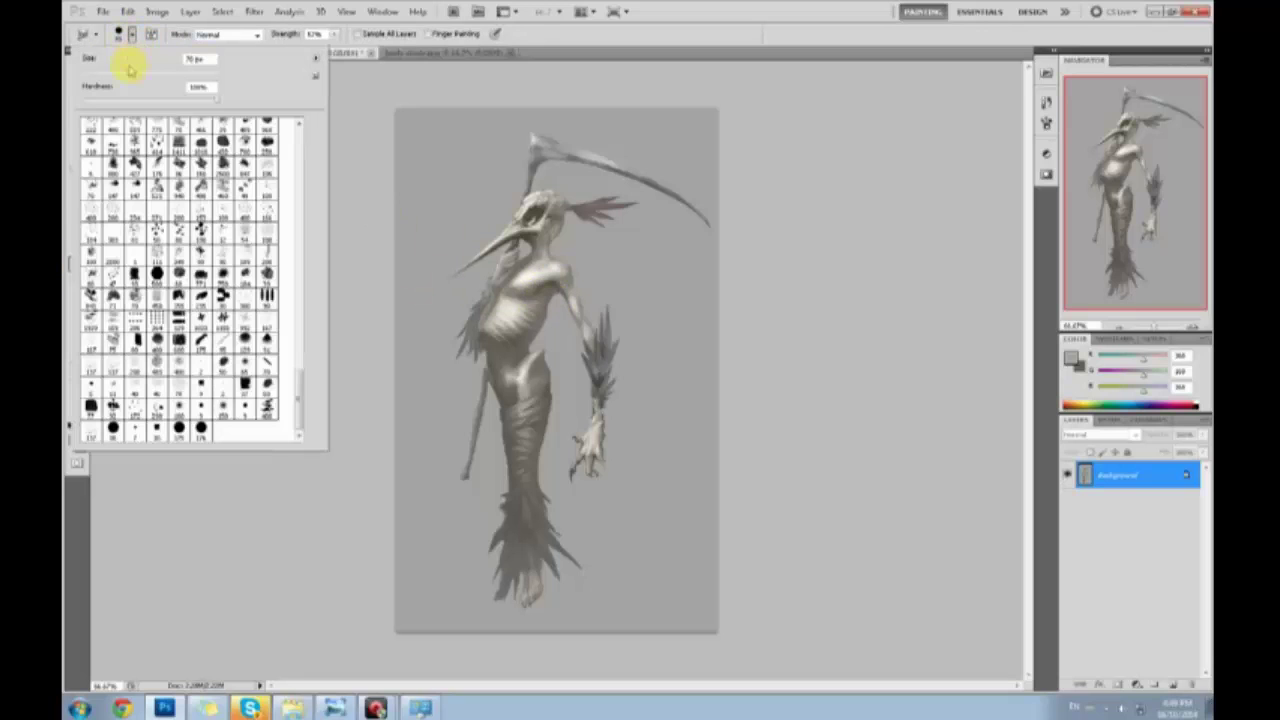
pyautogui.click(104, 74)
pyautogui.click(352, 165)
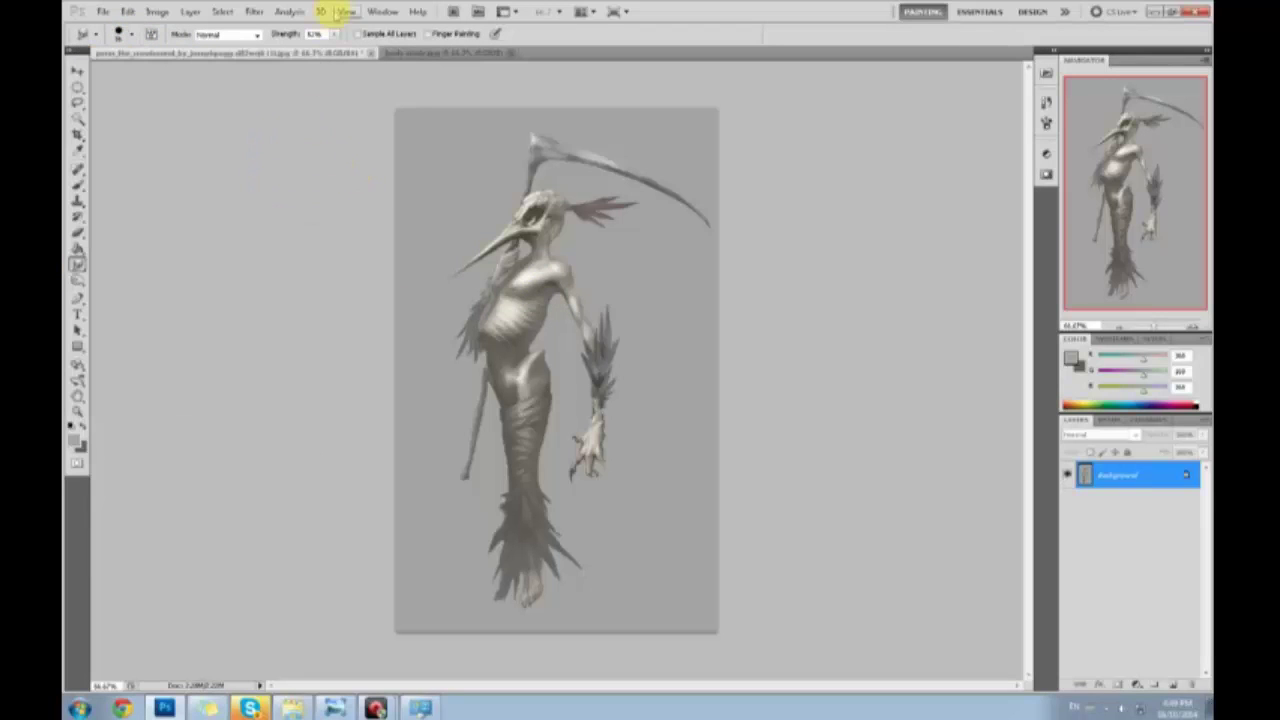
pyautogui.click(130, 34)
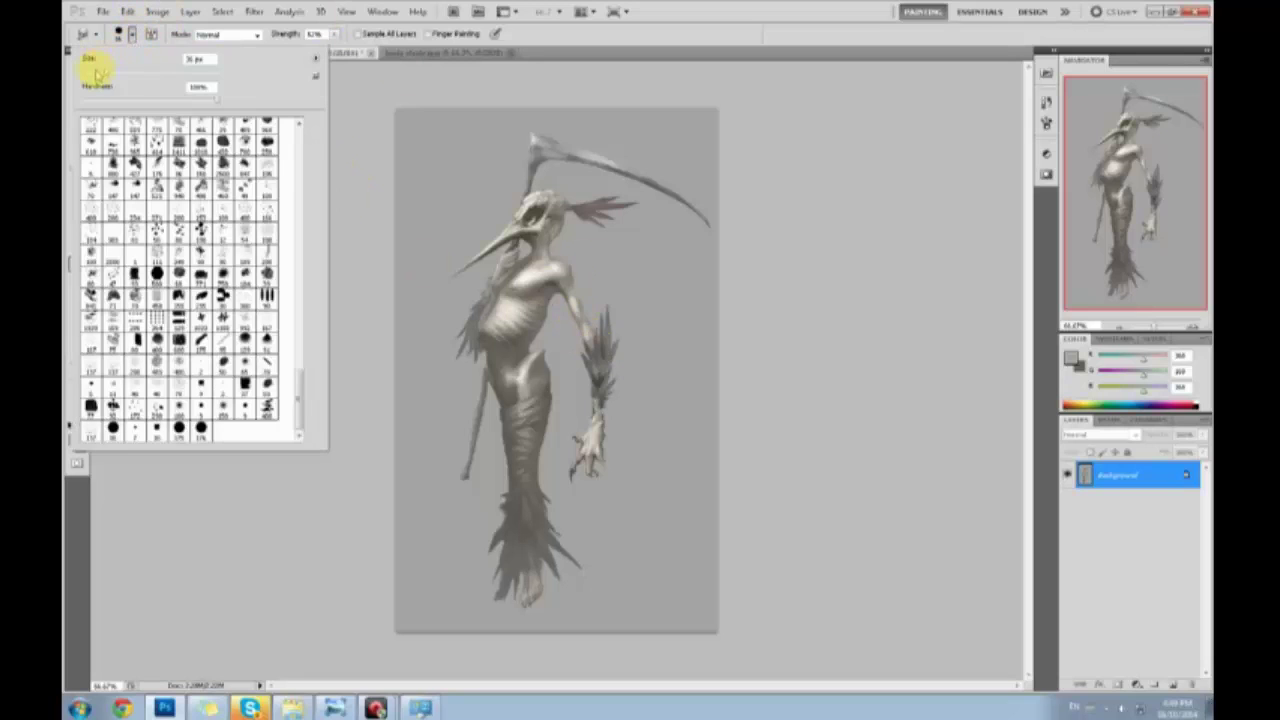
pyautogui.click(468, 270)
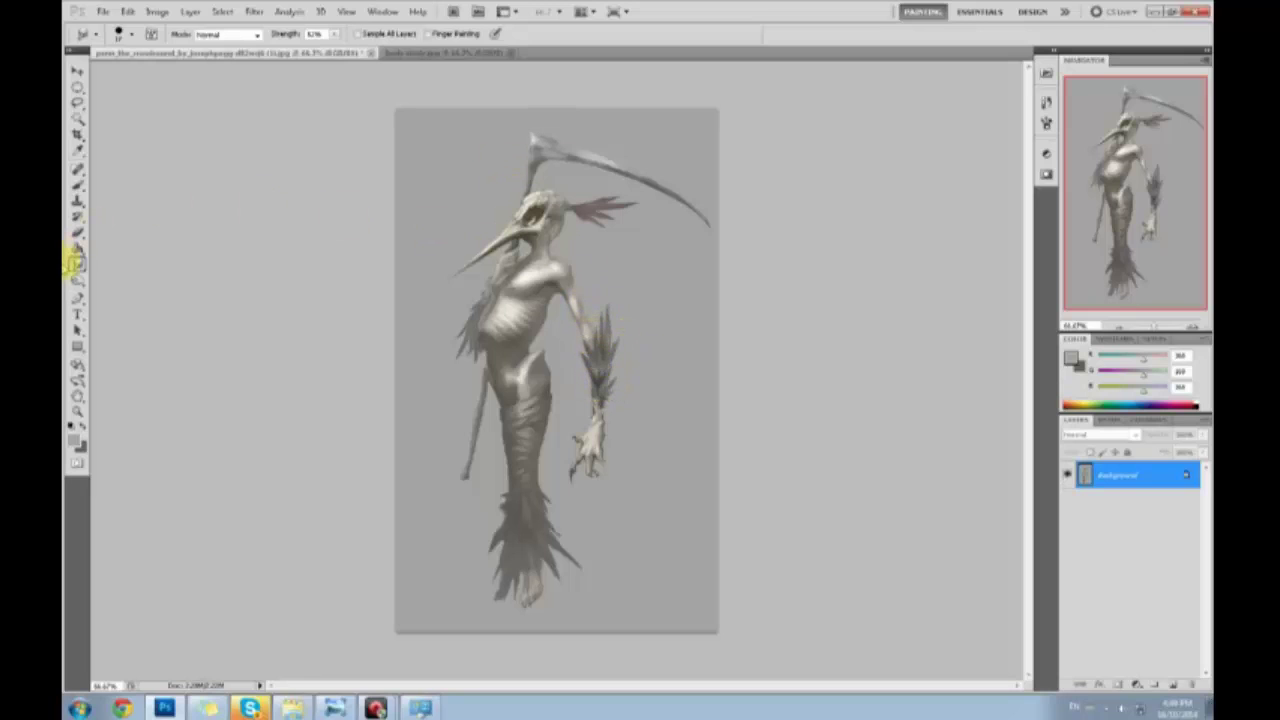
# Brighten the arm feathers with the Dodge tool set to Highlights, using a smaller brush at 14% exposure
pyautogui.rightClick(77, 279)
pyautogui.click(152, 277)
pyautogui.moveTo(649, 346)
pyautogui.mouseDown()
pyautogui.moveTo(603, 343)
pyautogui.moveTo(617, 337)
pyautogui.mouseUp()
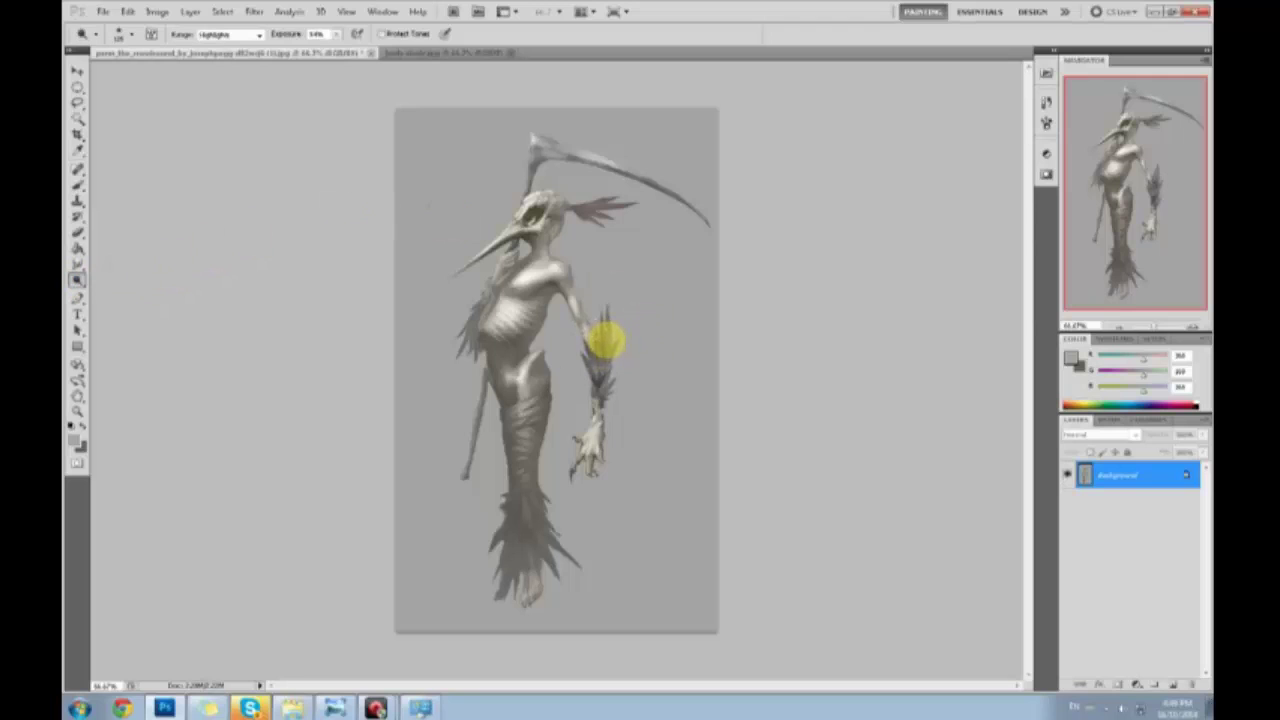
pyautogui.click(410, 35)
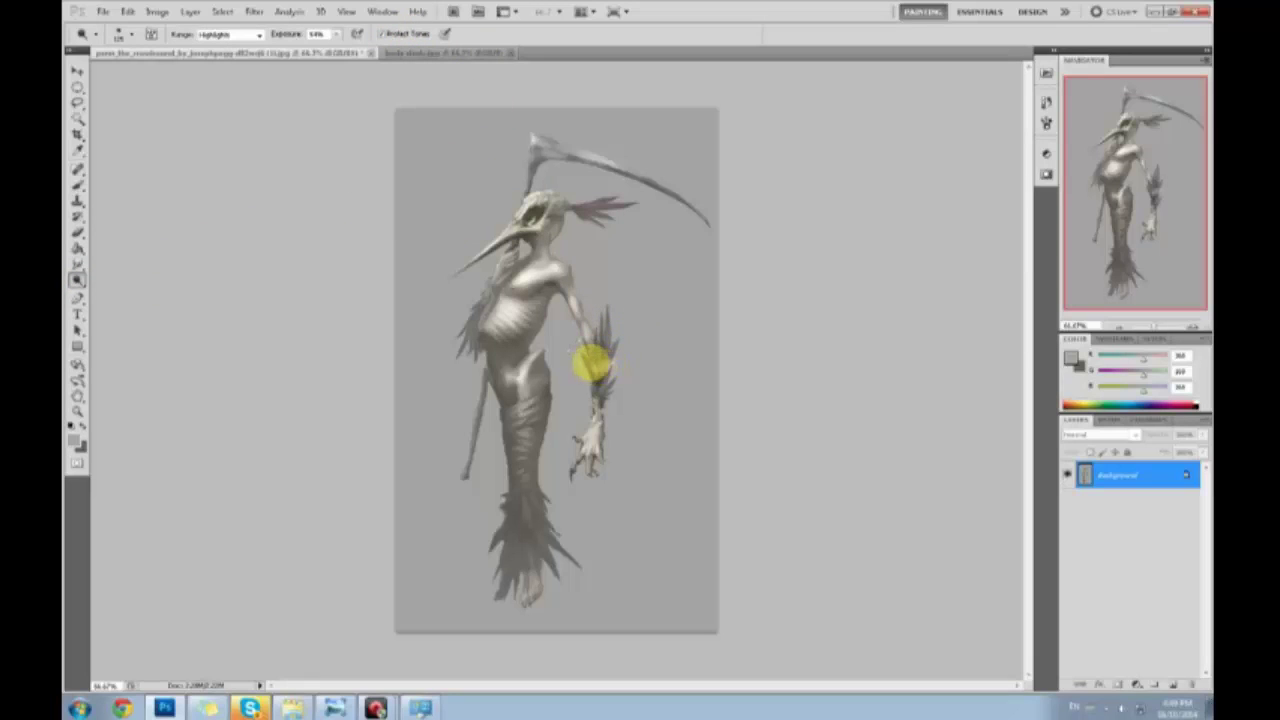
pyautogui.moveTo(591, 363)
pyautogui.mouseDown()
pyautogui.moveTo(606, 363)
pyautogui.moveTo(594, 374)
pyautogui.mouseUp()
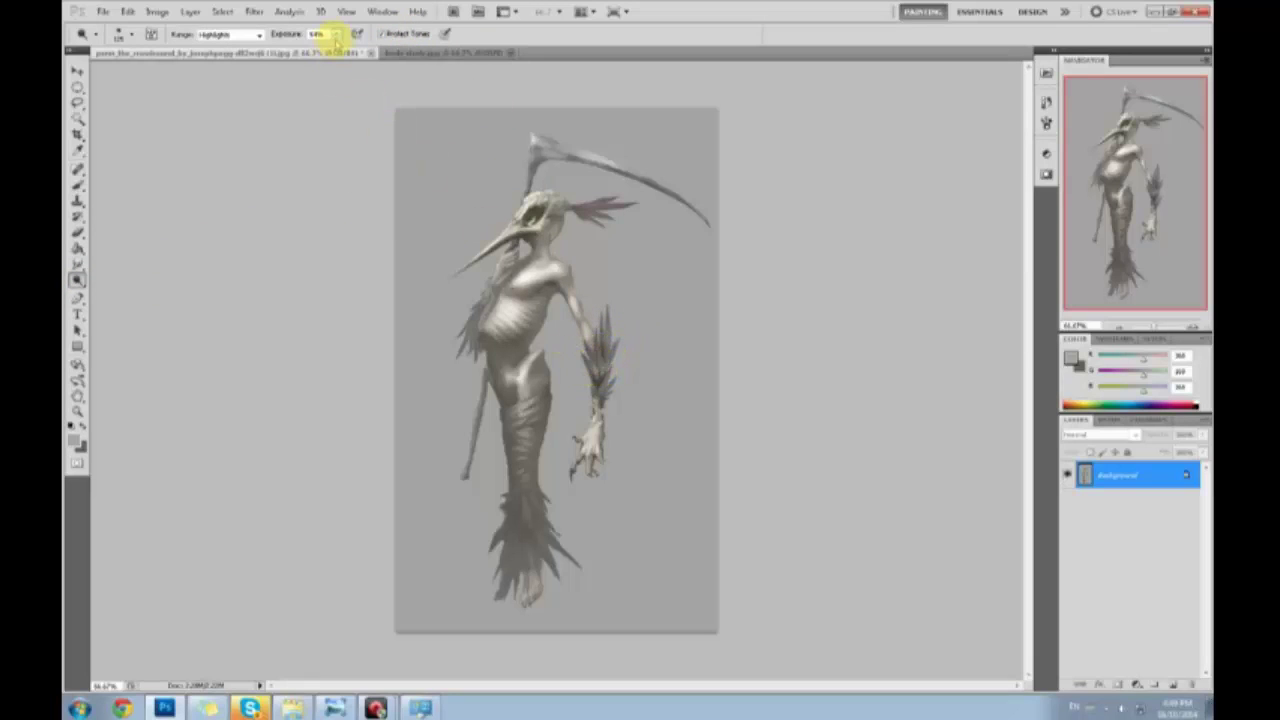
pyautogui.moveTo(336, 38); pyautogui.dragTo(312, 52)
pyautogui.click(127, 38)
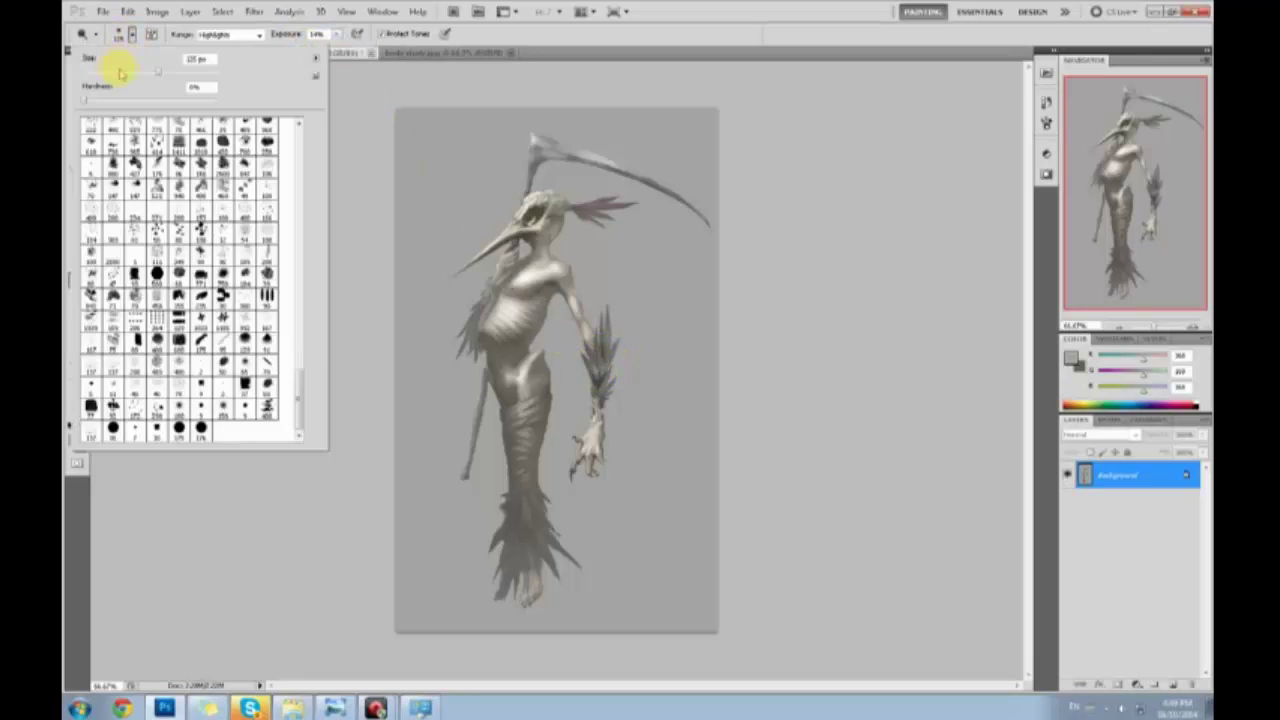
pyautogui.click(300, 457)
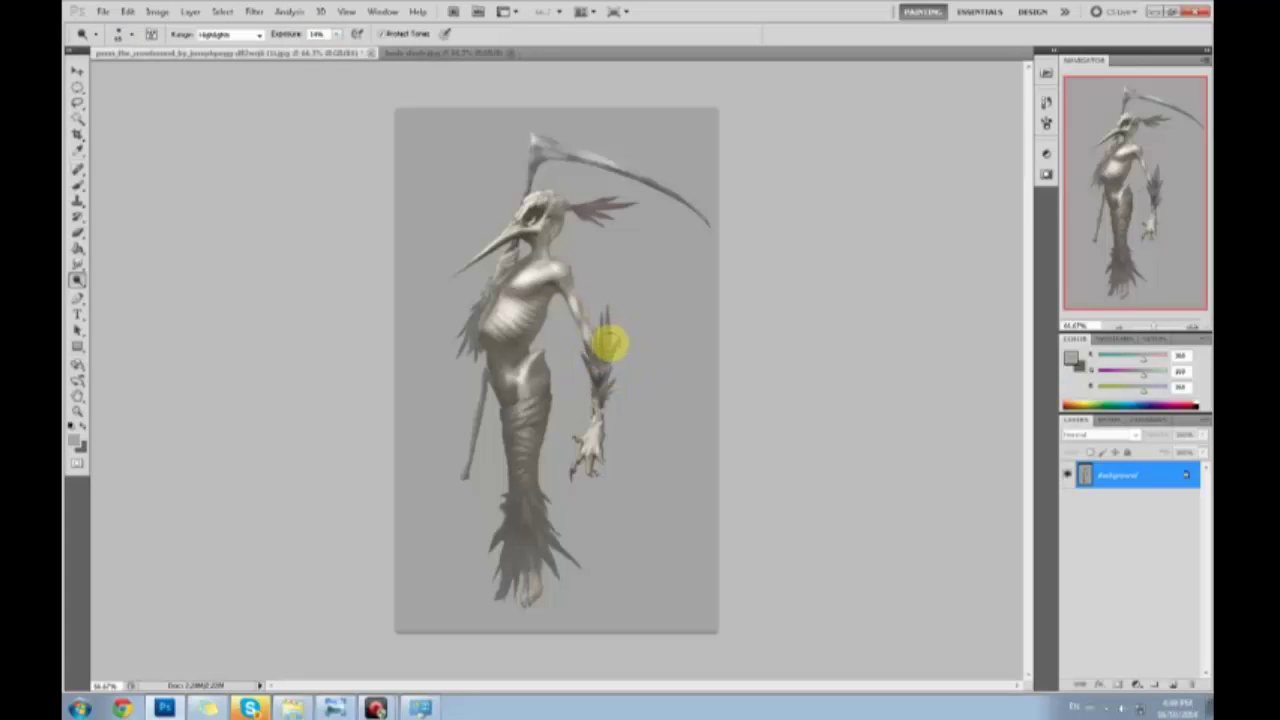
pyautogui.moveTo(610, 344)
pyautogui.mouseDown()
pyautogui.moveTo(586, 351)
pyautogui.moveTo(590, 402)
pyautogui.mouseUp()
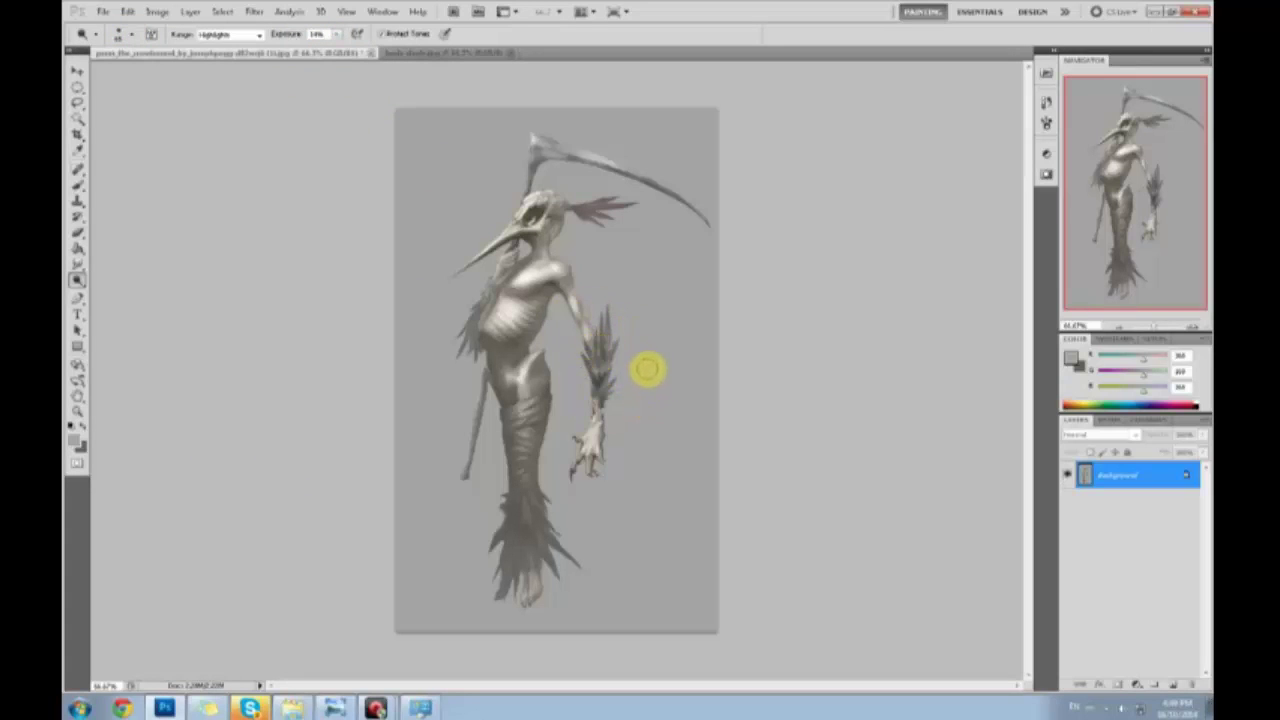
# Close the creature painting with its changes saved, and restore the window to its smaller size
pyautogui.click(370, 53)
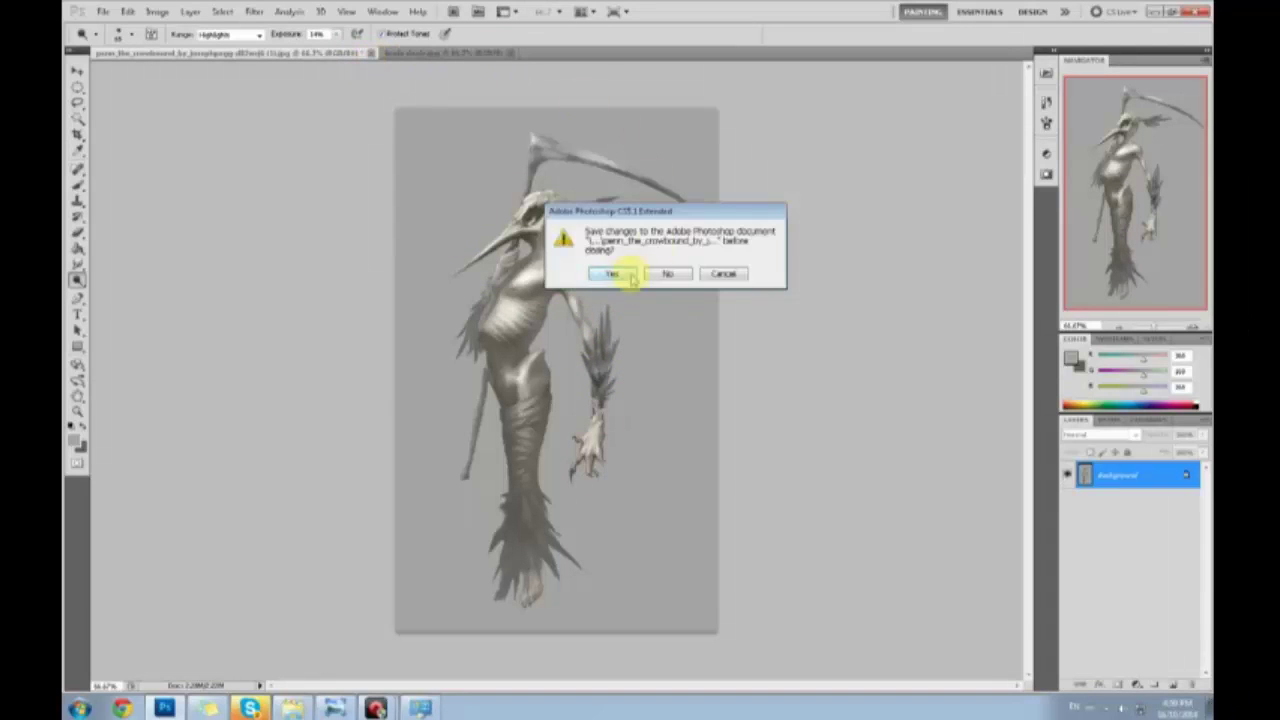
pyautogui.click(614, 277)
pyautogui.doubleClick(765, 17)
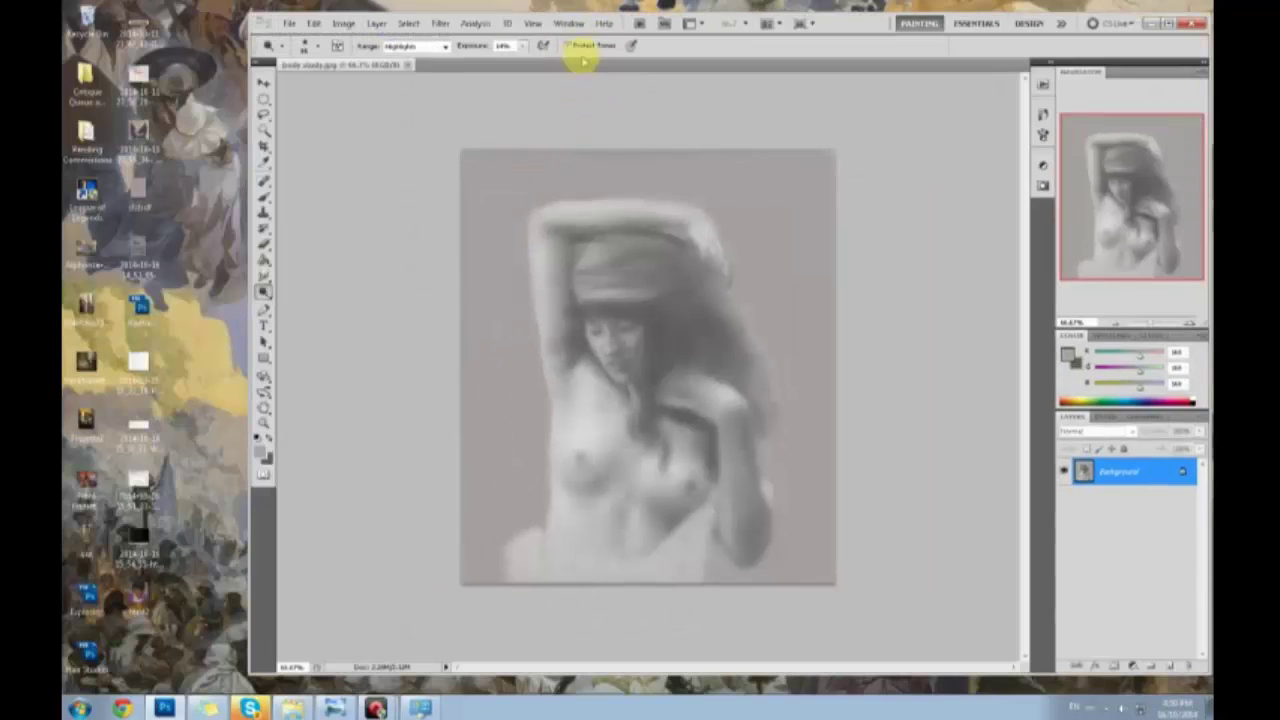
# Minimize Photoshop to the desktop, bring it back with the body study painting, and maximize its window
pyautogui.click(1160, 22)
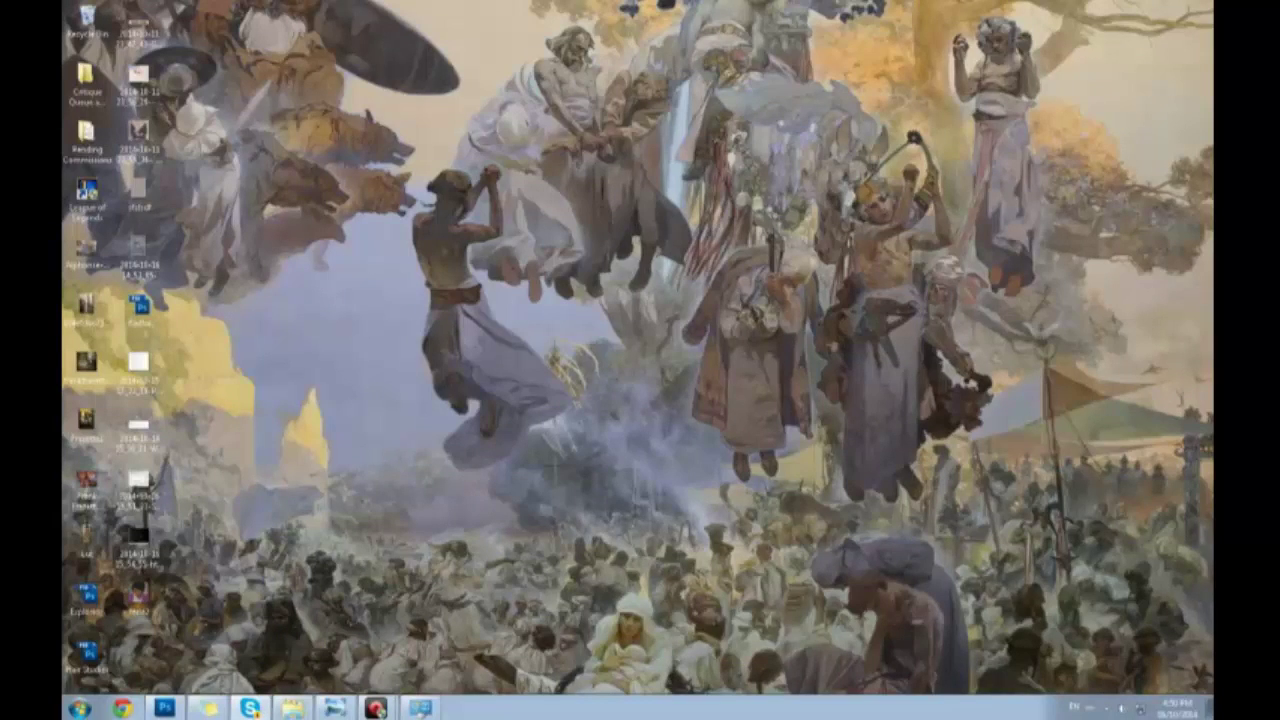
pyautogui.hotkey('alt', 'Tab')
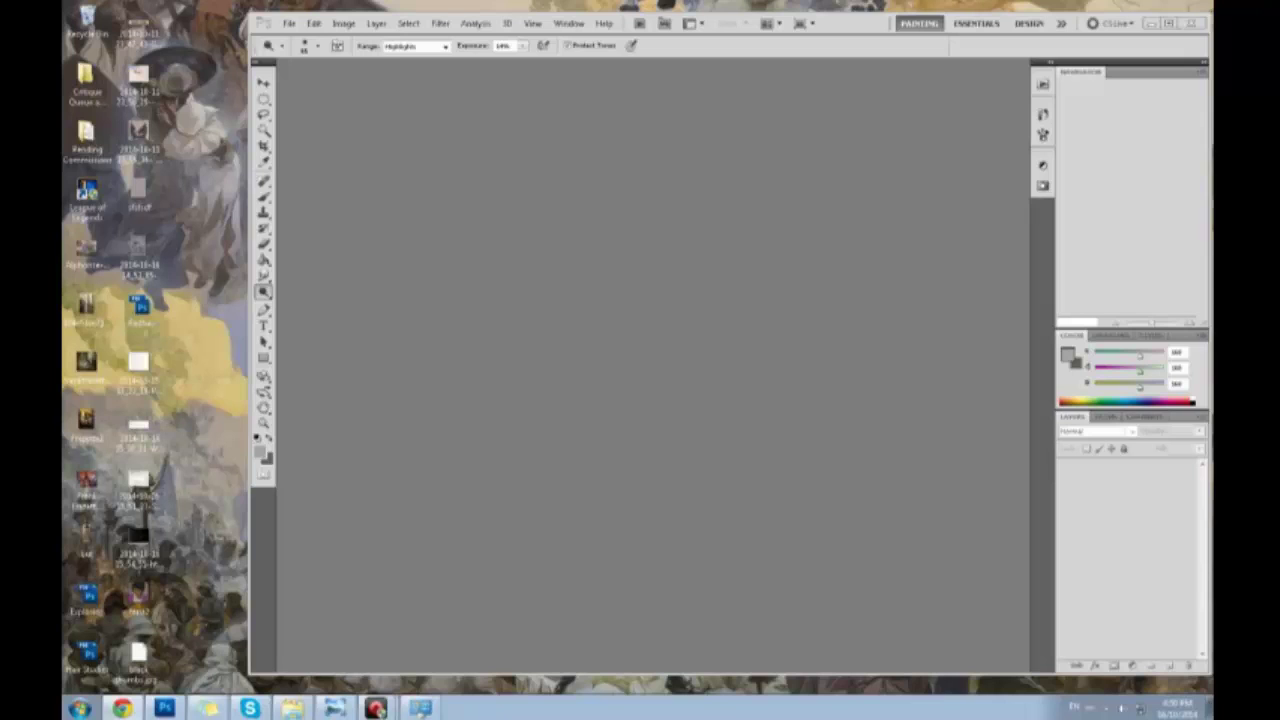
pyautogui.moveTo(407, 286); pyautogui.dragTo(200, 324)
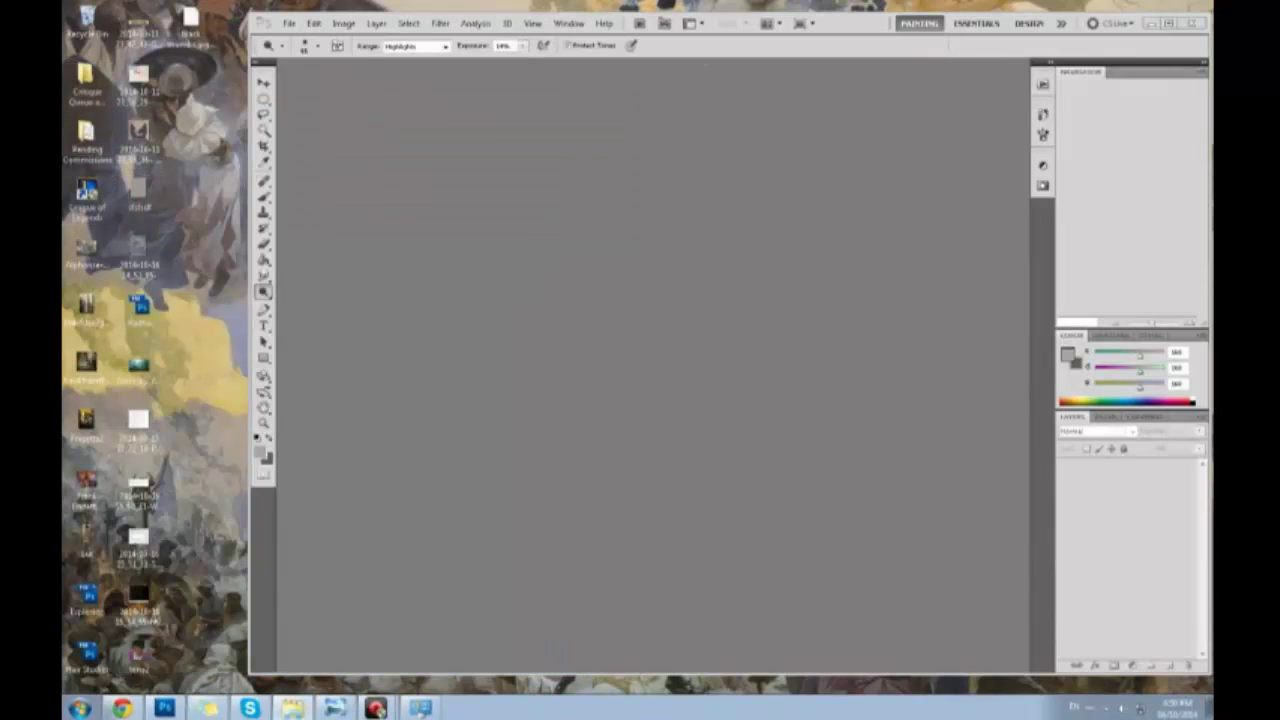
pyautogui.moveTo(1212, 281); pyautogui.dragTo(895, 283)
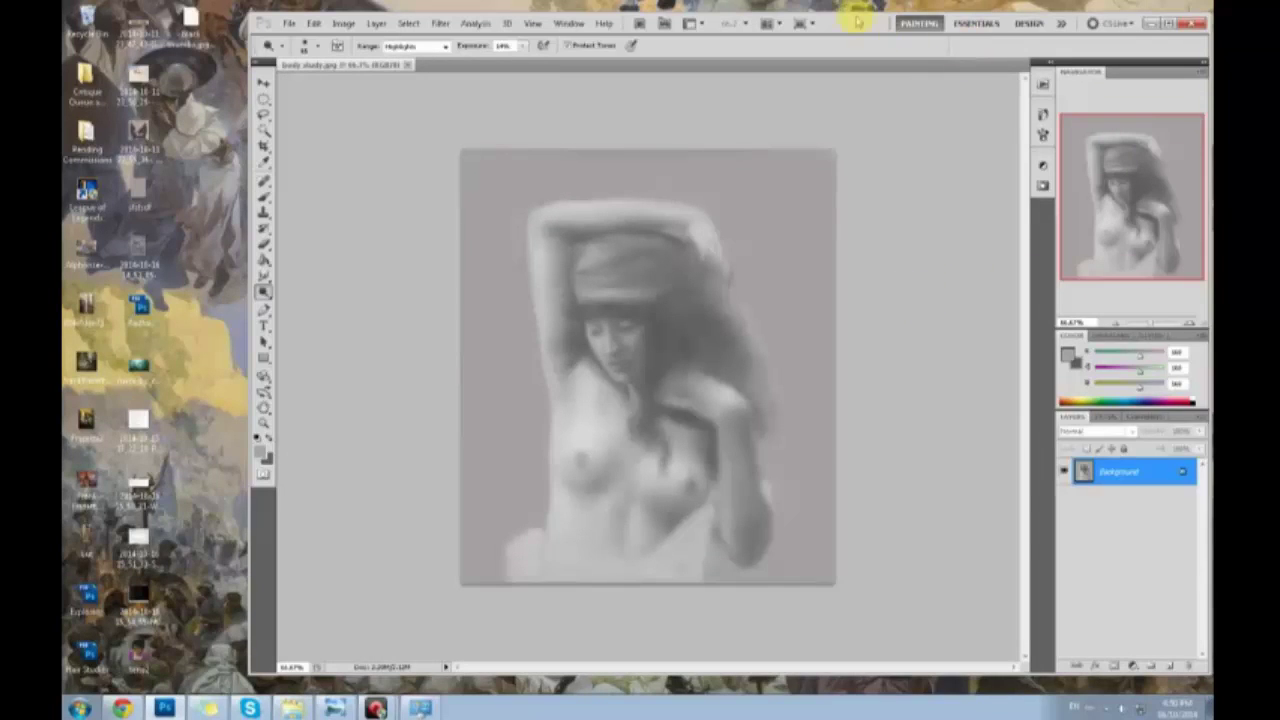
pyautogui.moveTo(857, 14); pyautogui.dragTo(671, 2)
pyautogui.doubleClick(855, 18)
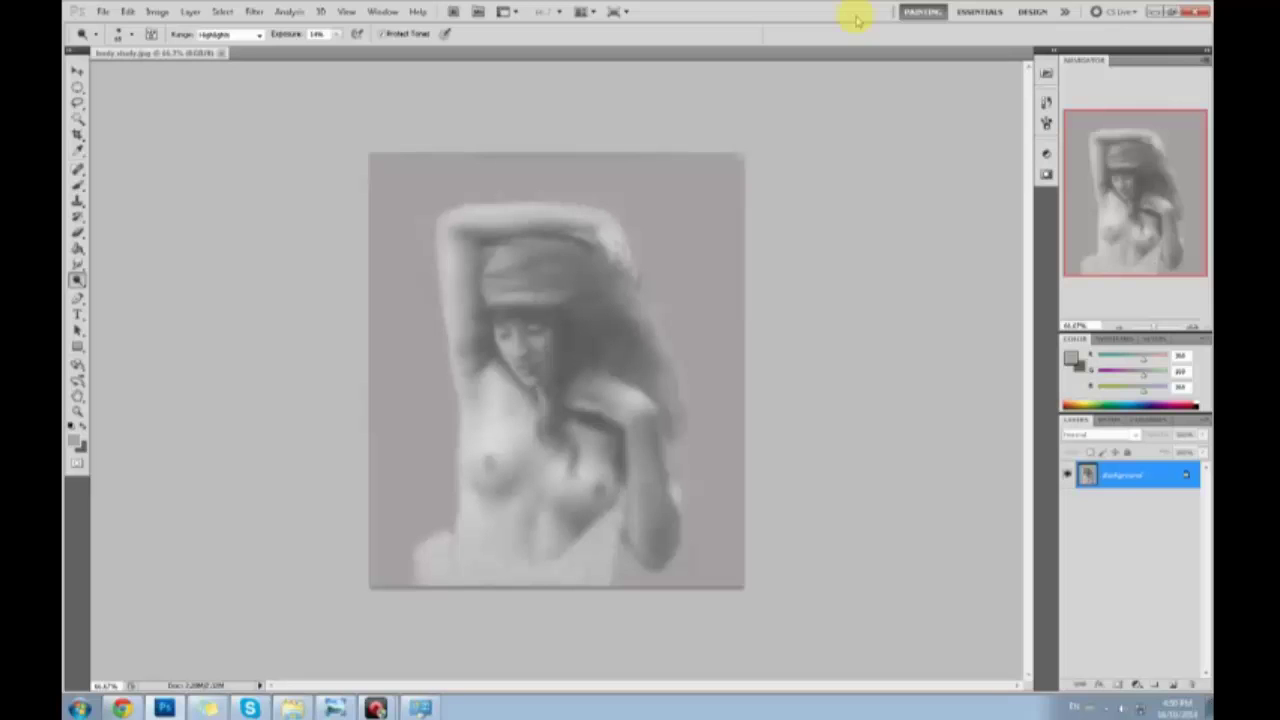
# Paint sampled light skin greys over the upper chest below the raised arm, raising the brush opacity to 67%
pyautogui.press('b')
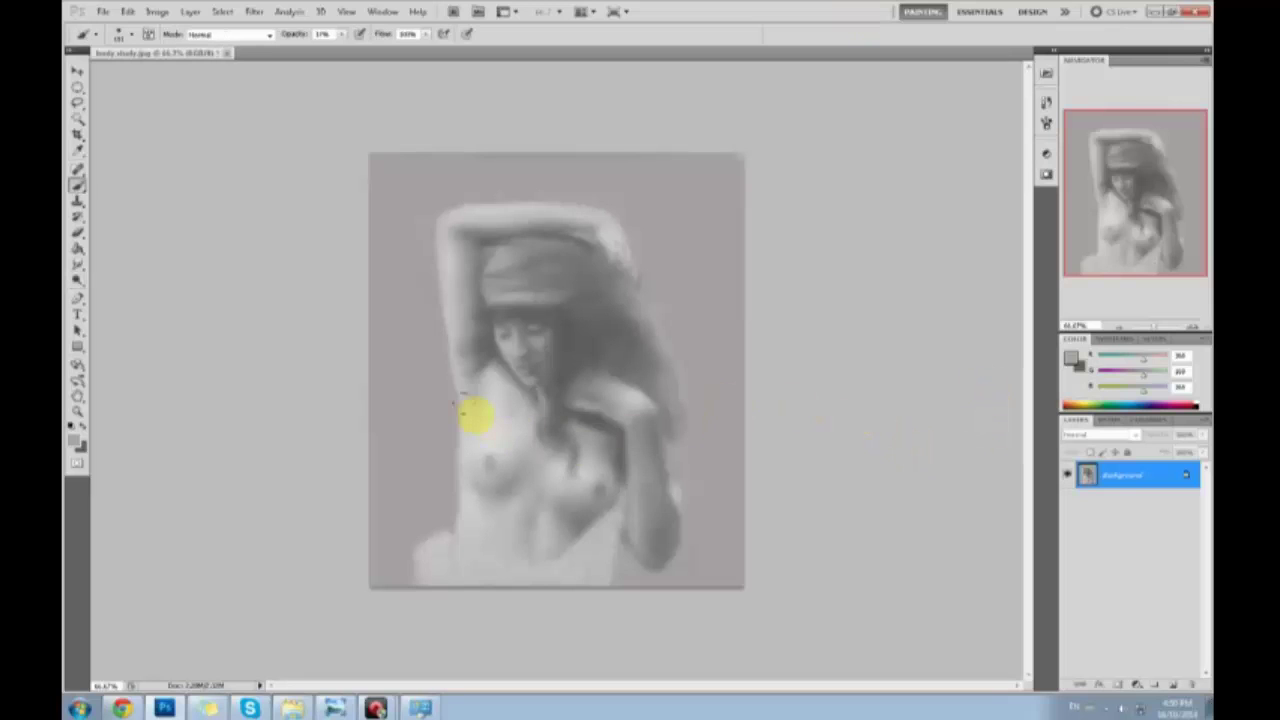
pyautogui.keyDown('alt'); pyautogui.click(492, 412); pyautogui.keyUp('alt')
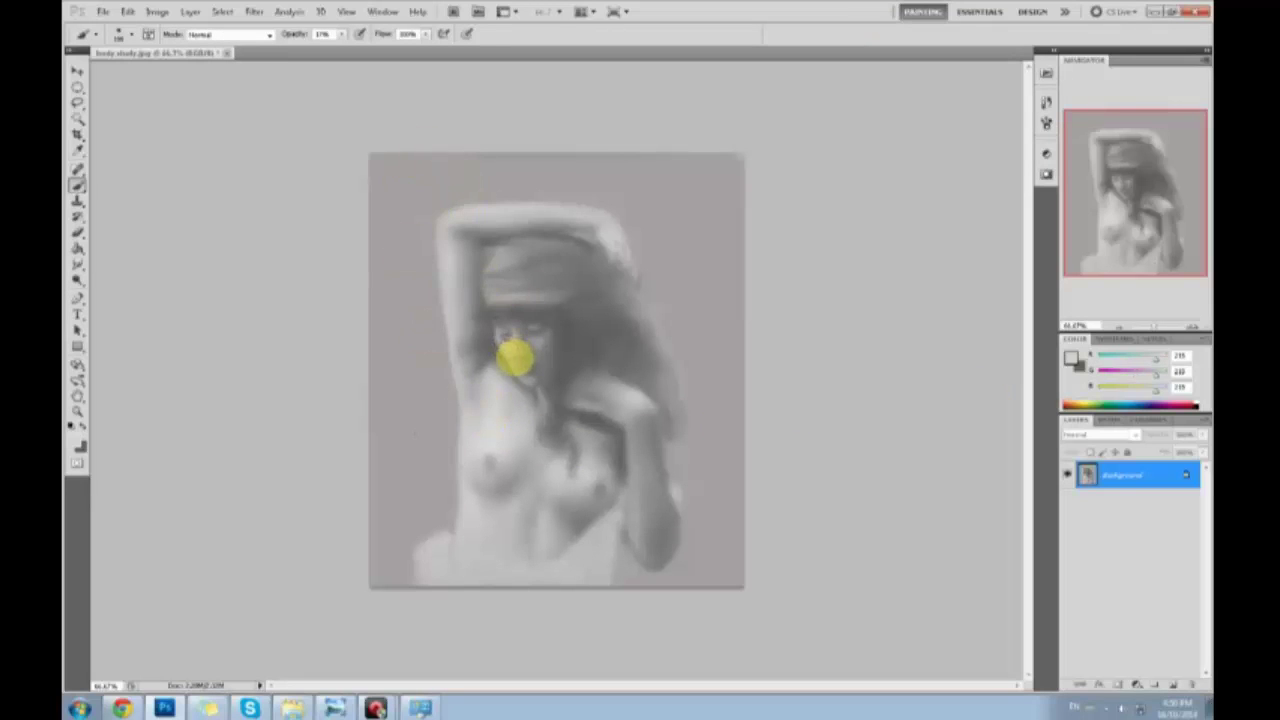
pyautogui.keyDown('alt'); pyautogui.click(495, 415); pyautogui.keyUp('alt')
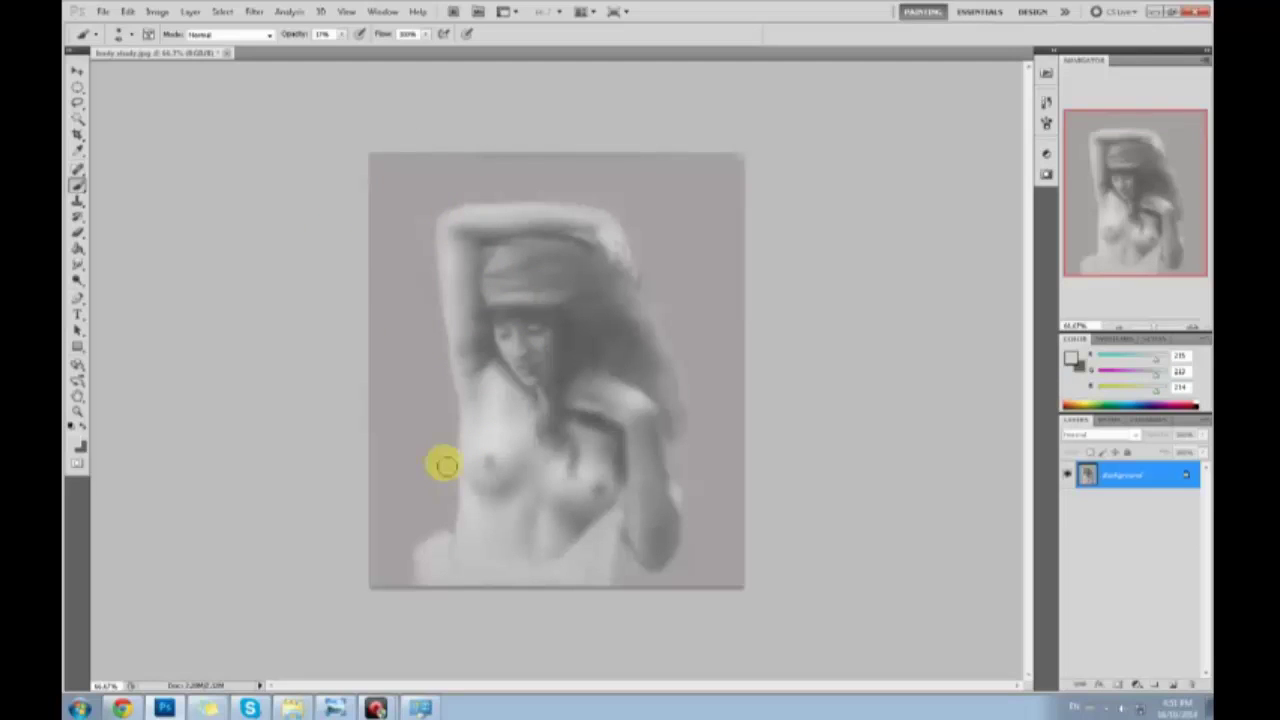
pyautogui.click(342, 34)
pyautogui.moveTo(341, 48); pyautogui.dragTo(377, 48)
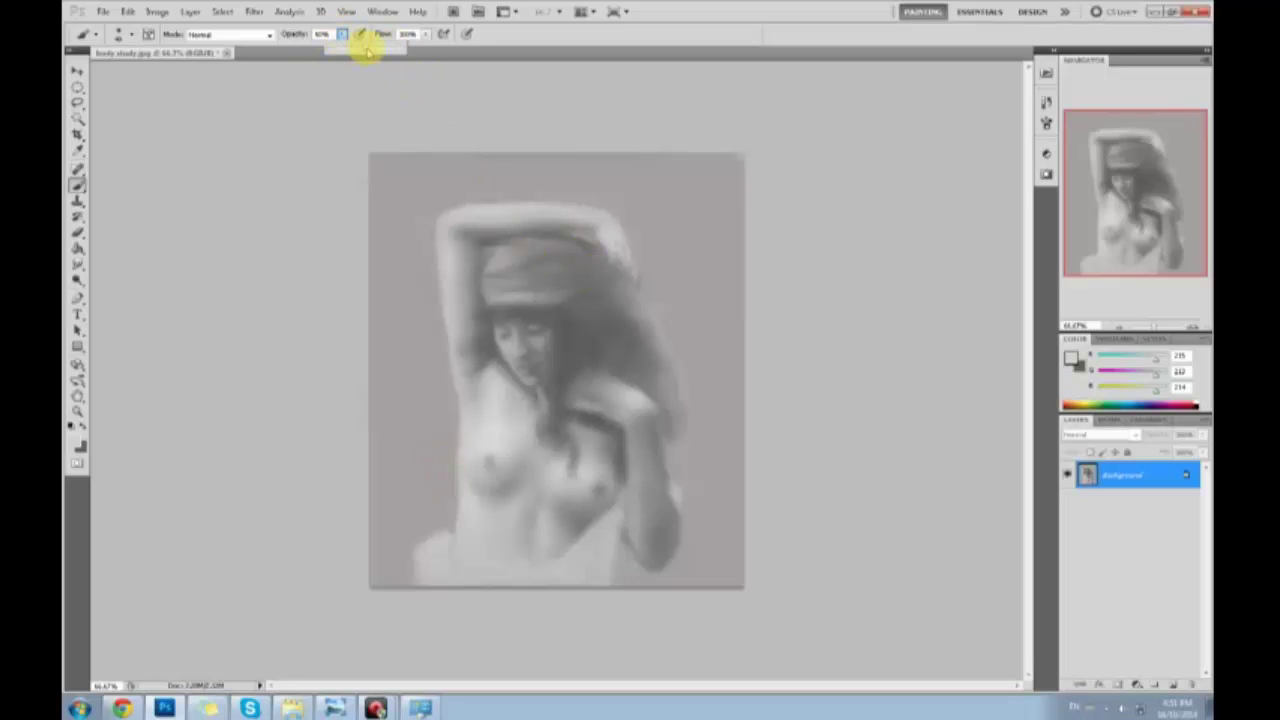
pyautogui.keyDown('alt'); pyautogui.click(491, 419); pyautogui.keyUp('alt')
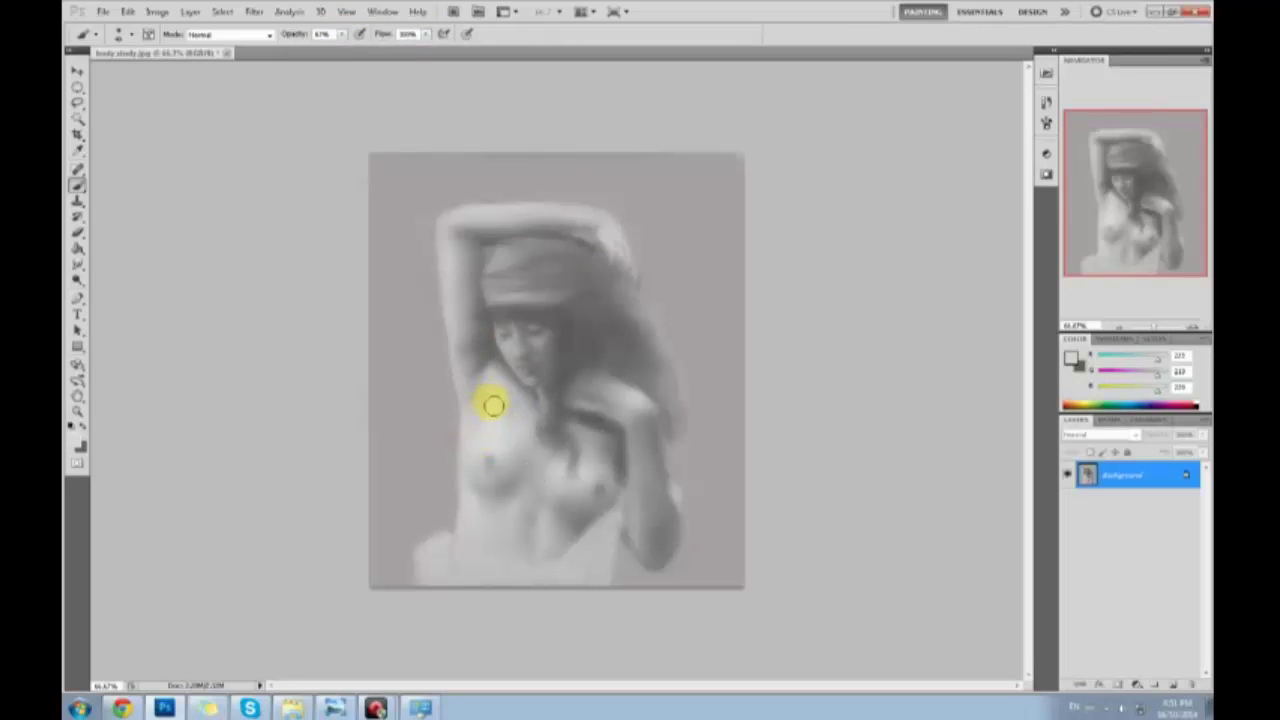
pyautogui.moveTo(474, 441); pyautogui.dragTo(494, 393)
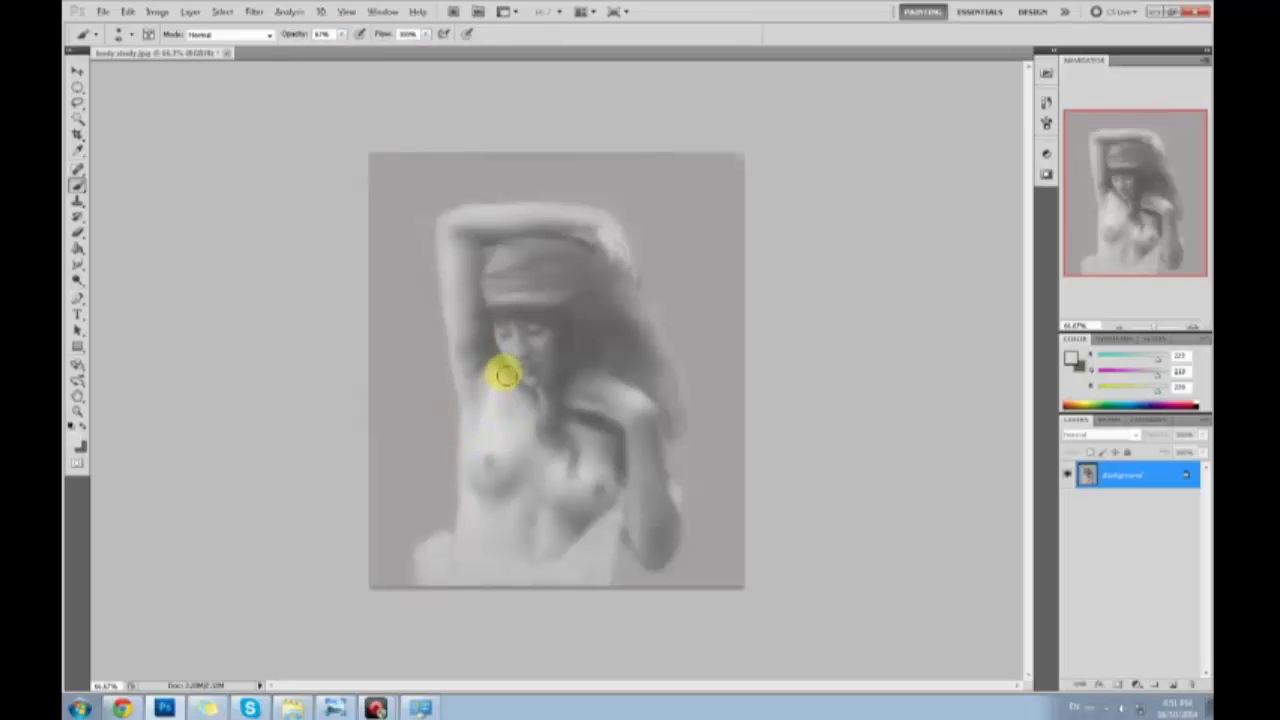
# Blend the armpit and torso edge below the raised arm with sampled mid greys, using a larger brush at reduced opacity
pyautogui.hotkey('ctrl', '-')
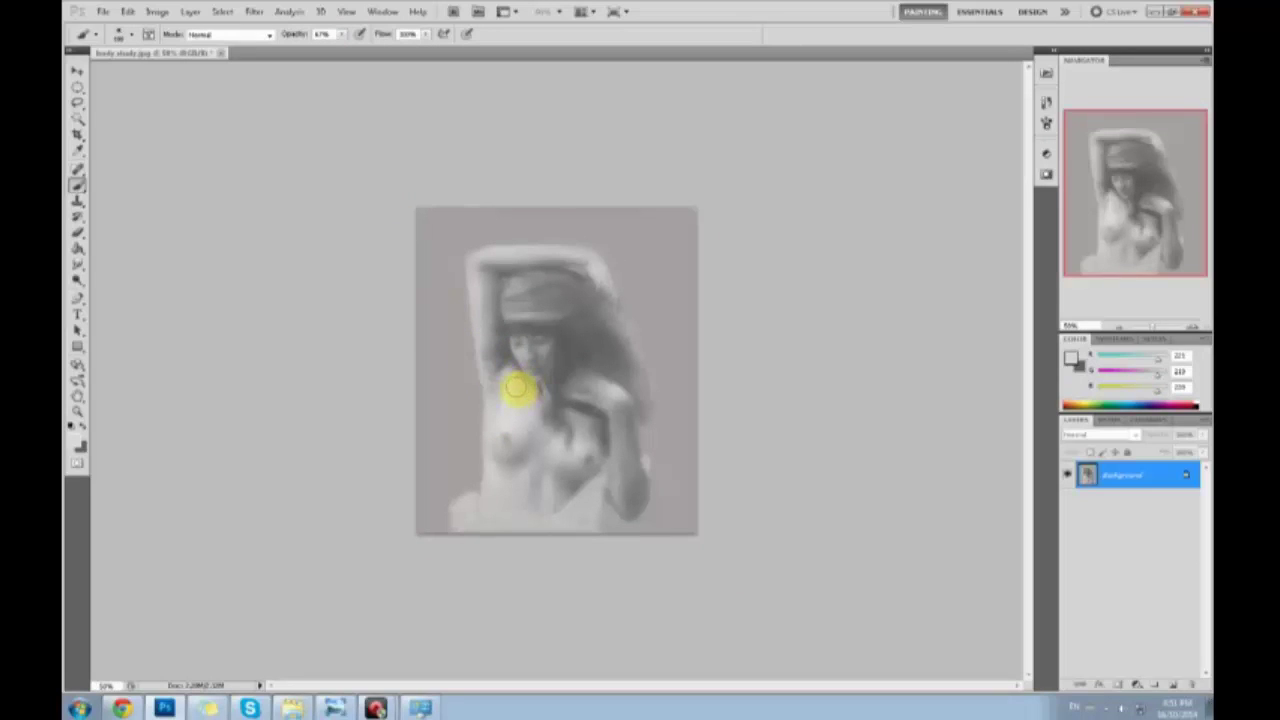
pyautogui.keyDown('alt'); pyautogui.click(499, 393); pyautogui.keyUp('alt')
pyautogui.keyDown('alt'); pyautogui.click(509, 402); pyautogui.keyUp('alt')
pyautogui.keyDown('alt'); pyautogui.click(496, 398); pyautogui.keyUp('alt')
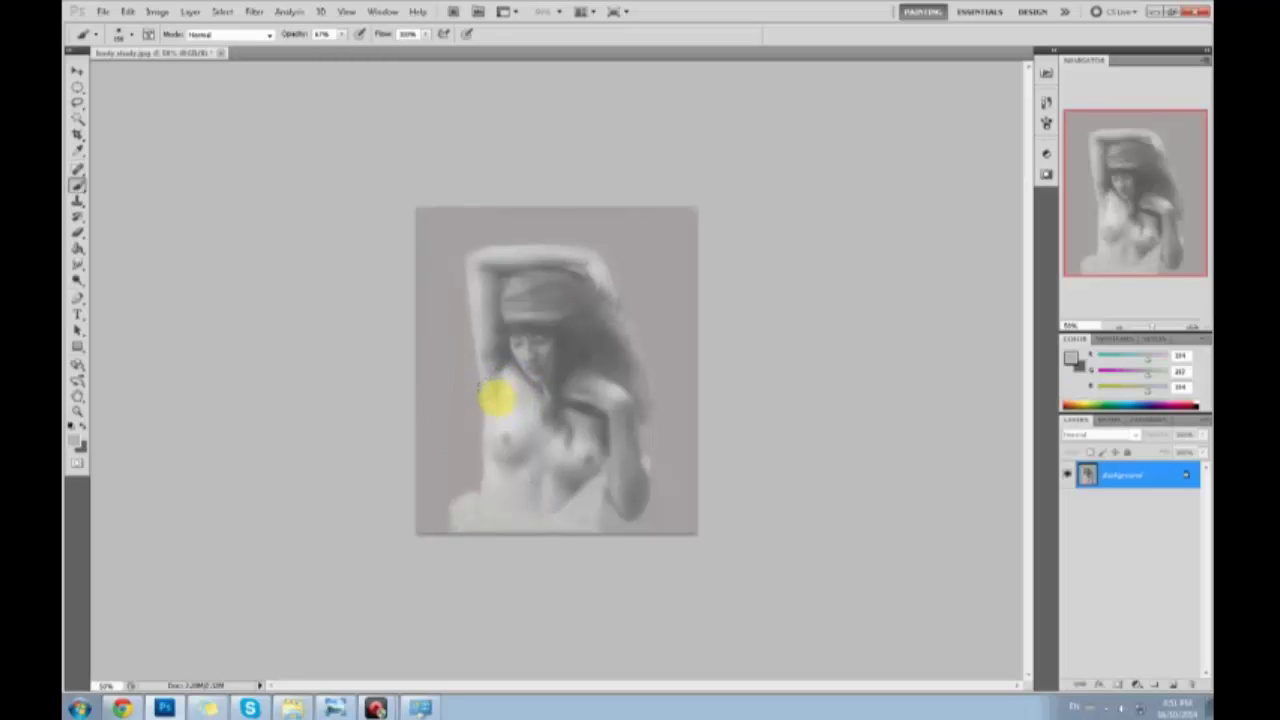
pyautogui.click(342, 35)
pyautogui.moveTo(344, 48); pyautogui.dragTo(326, 49)
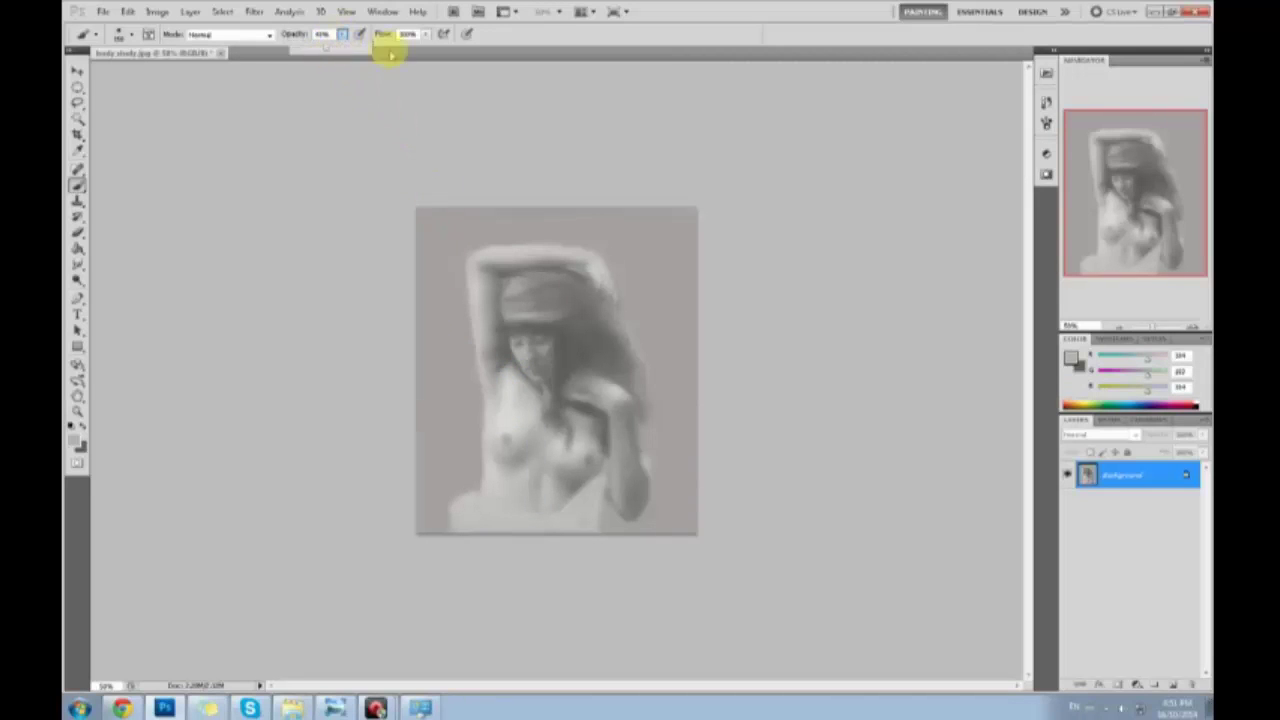
pyautogui.keyDown('alt'); pyautogui.click(497, 388); pyautogui.keyUp('alt')
pyautogui.keyDown('alt'); pyautogui.click(497, 381); pyautogui.keyUp('alt')
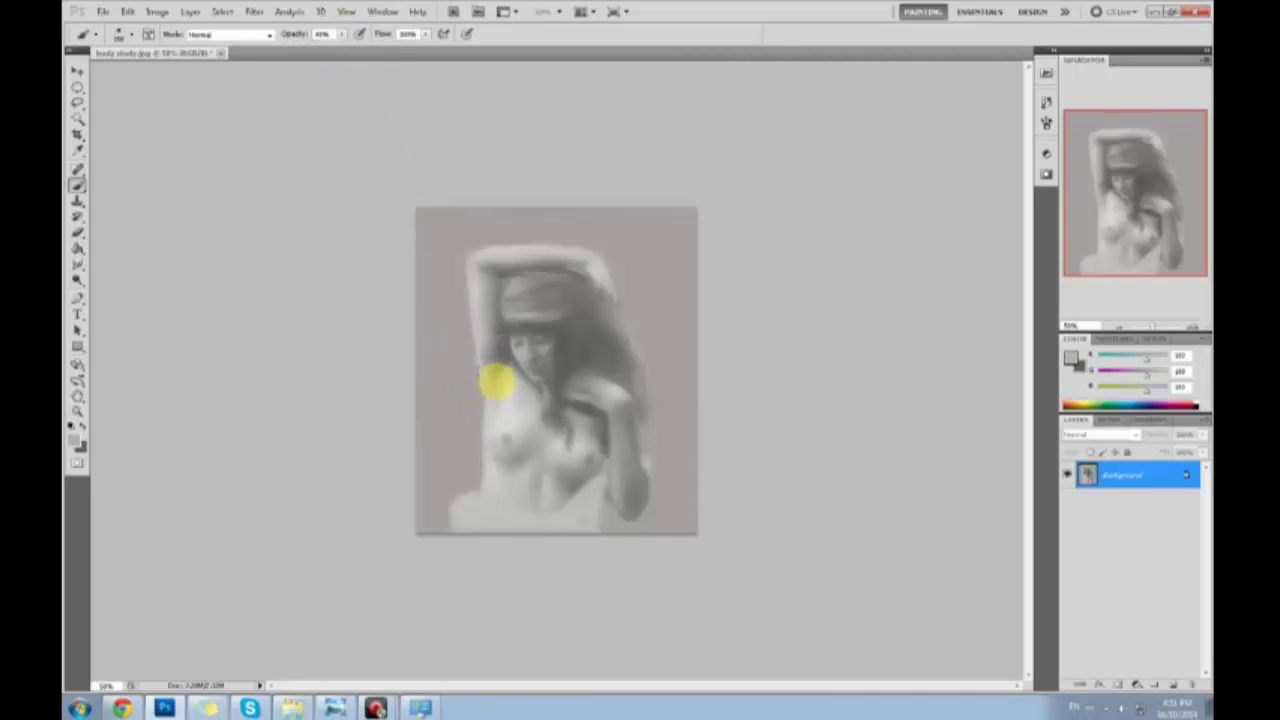
pyautogui.keyDown('alt'); pyautogui.click(499, 397); pyautogui.keyUp('alt')
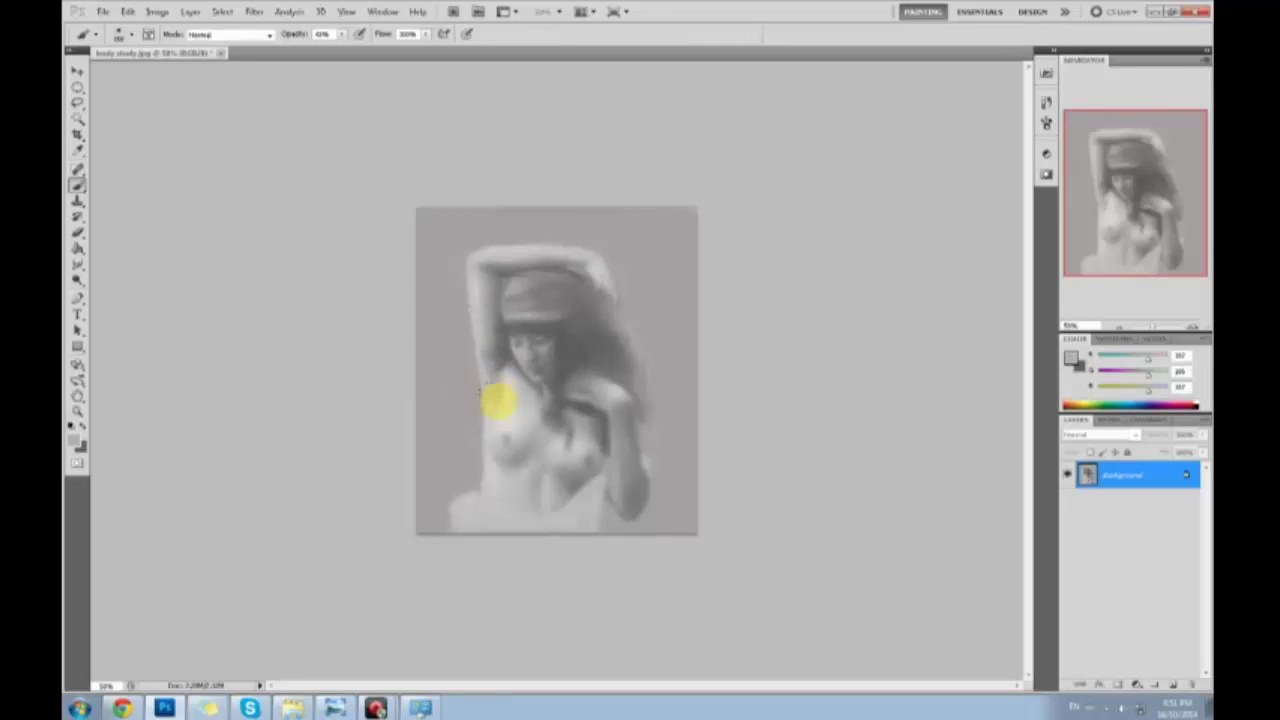
# Blend the chest form below the raised arm with alternately sampled light and mid greys from the surrounding skin
pyautogui.keyDown('alt'); pyautogui.click(501, 431); pyautogui.keyUp('alt')
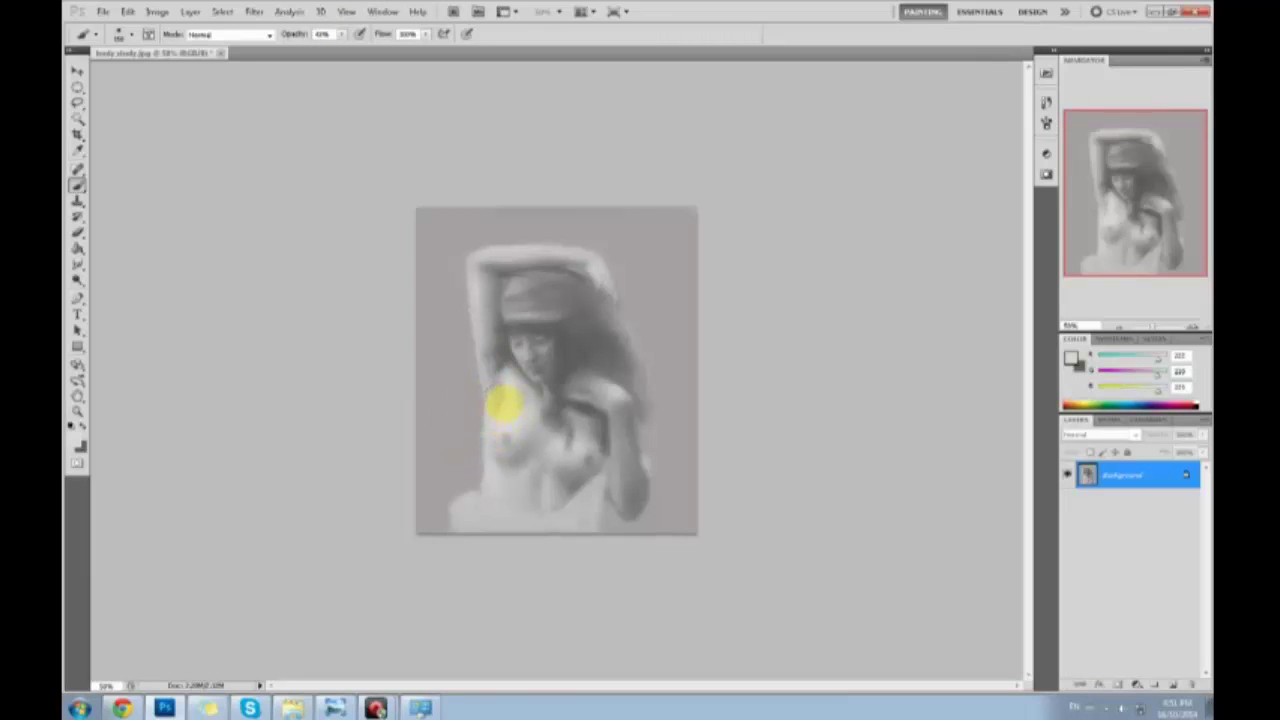
pyautogui.keyDown('alt'); pyautogui.click(503, 440); pyautogui.keyUp('alt')
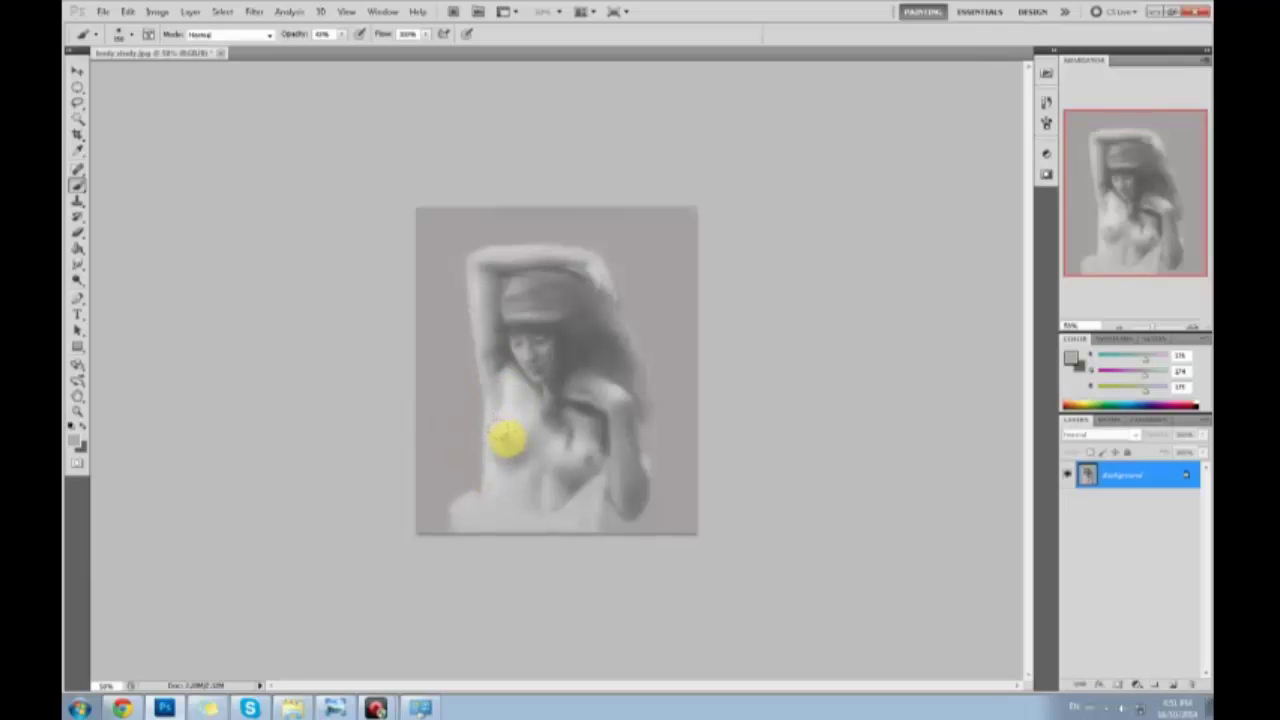
pyautogui.keyDown('alt'); pyautogui.click(507, 432); pyautogui.keyUp('alt')
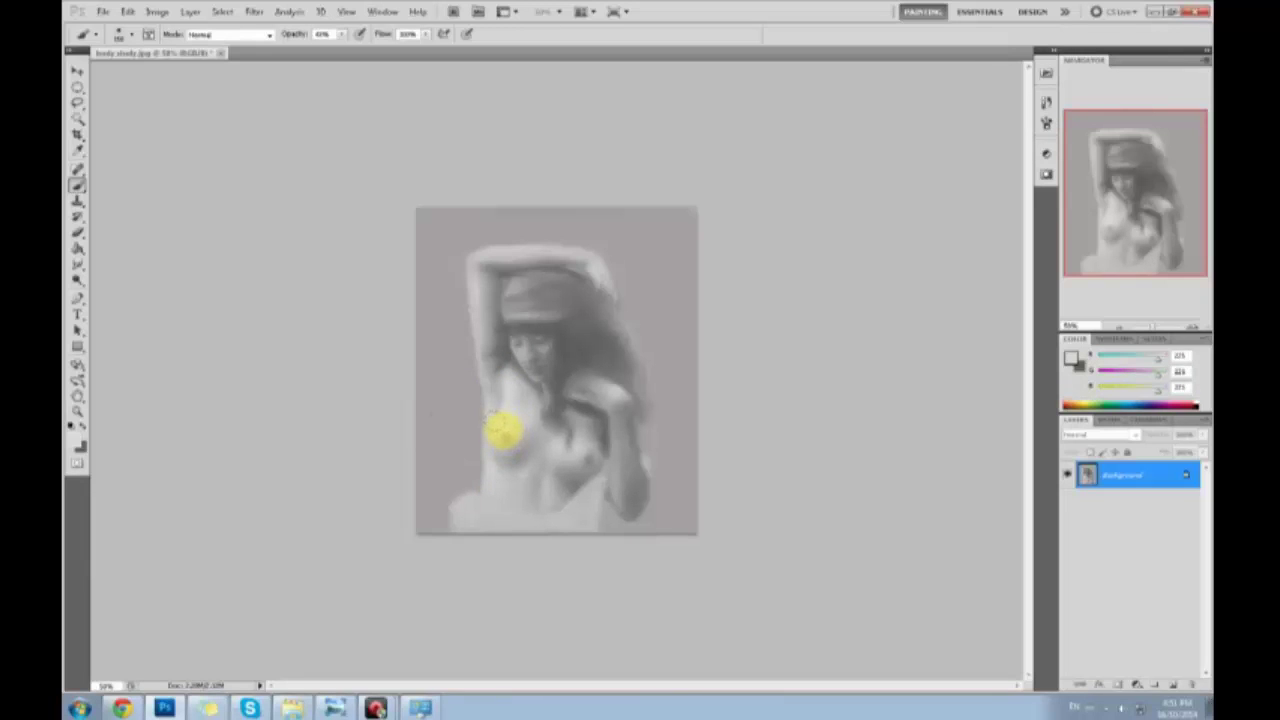
pyautogui.keyDown('alt'); pyautogui.click(503, 433); pyautogui.keyUp('alt')
pyautogui.keyDown('alt'); pyautogui.click(505, 436); pyautogui.keyUp('alt')
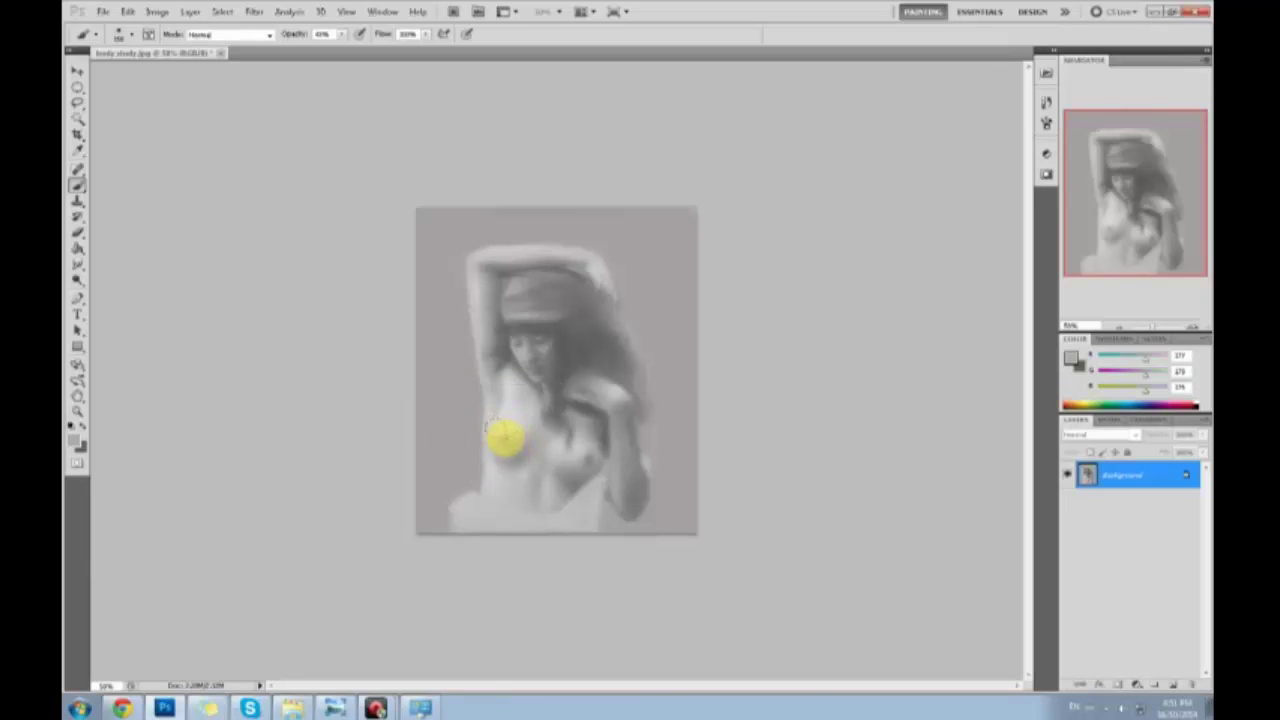
pyautogui.keyDown('alt'); pyautogui.click(508, 432); pyautogui.keyUp('alt')
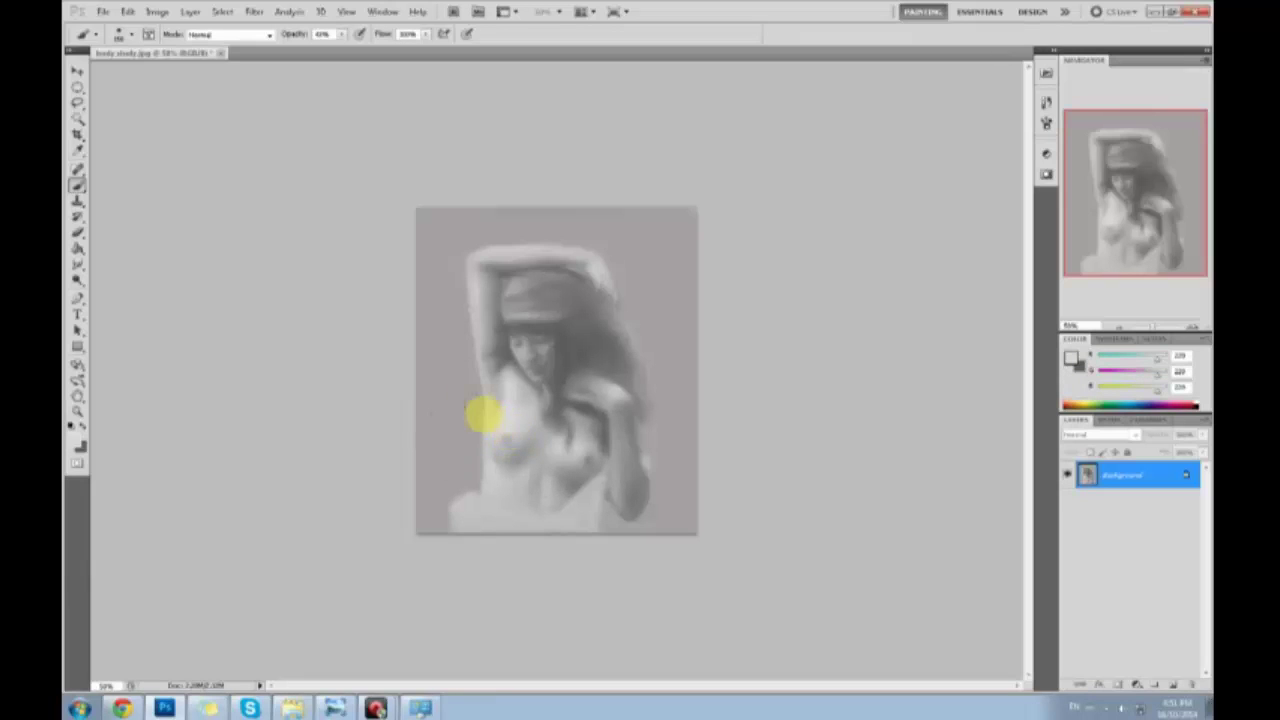
# Refine the small shaded area on the chest below the raised arm with a smaller brush and sampled greys
pyautogui.press('[')
pyautogui.press('[')
pyautogui.press('[')
pyautogui.press('[')
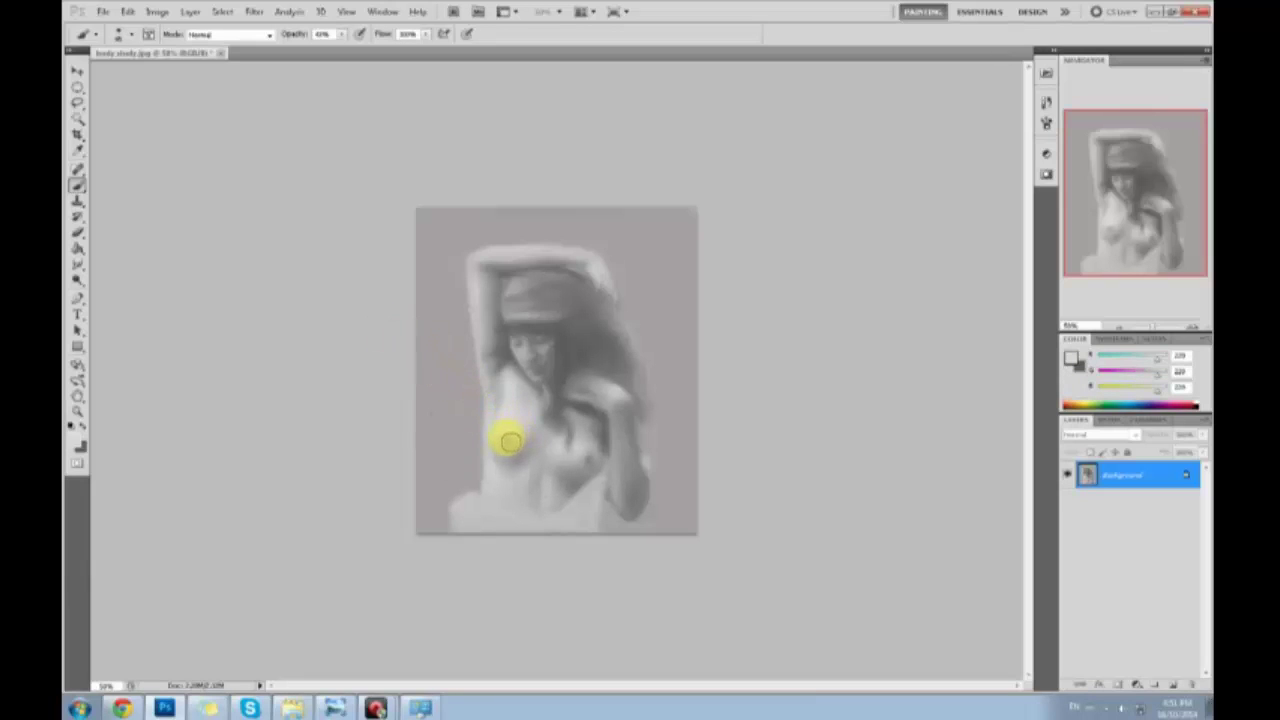
pyautogui.moveTo(508, 442); pyautogui.dragTo(537, 421)
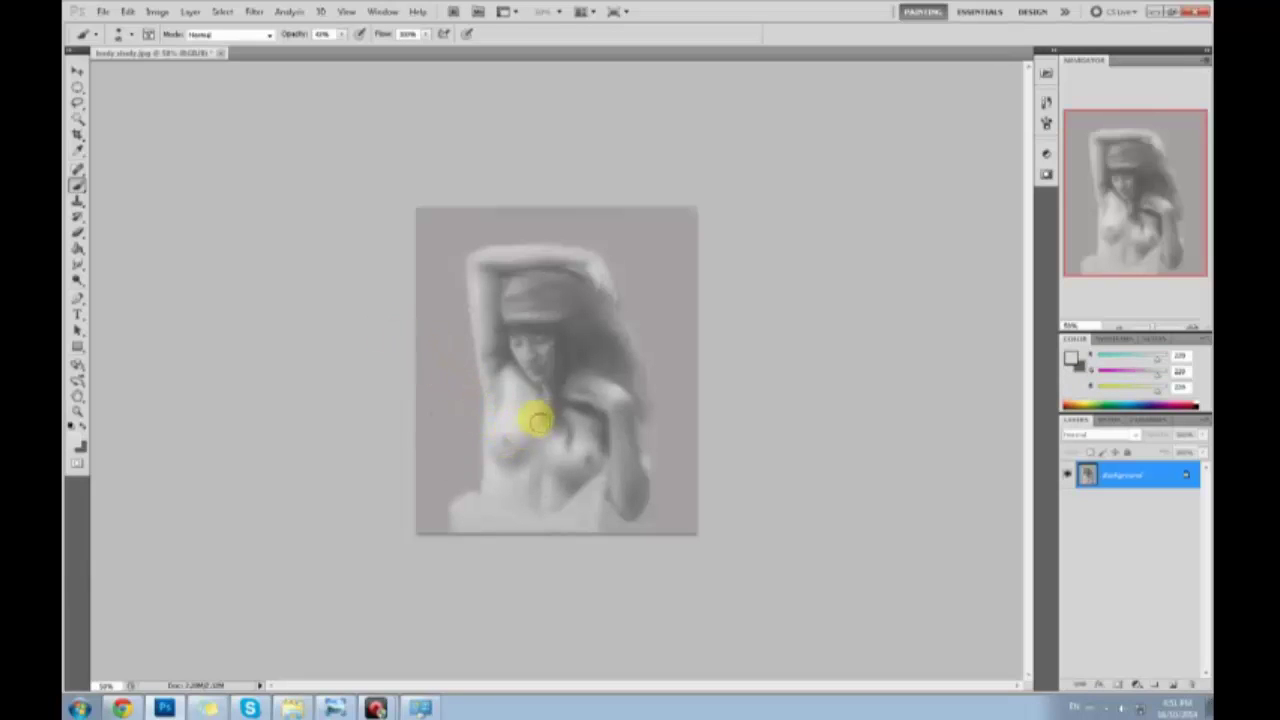
pyautogui.keyDown('alt'); pyautogui.click(509, 438); pyautogui.keyUp('alt')
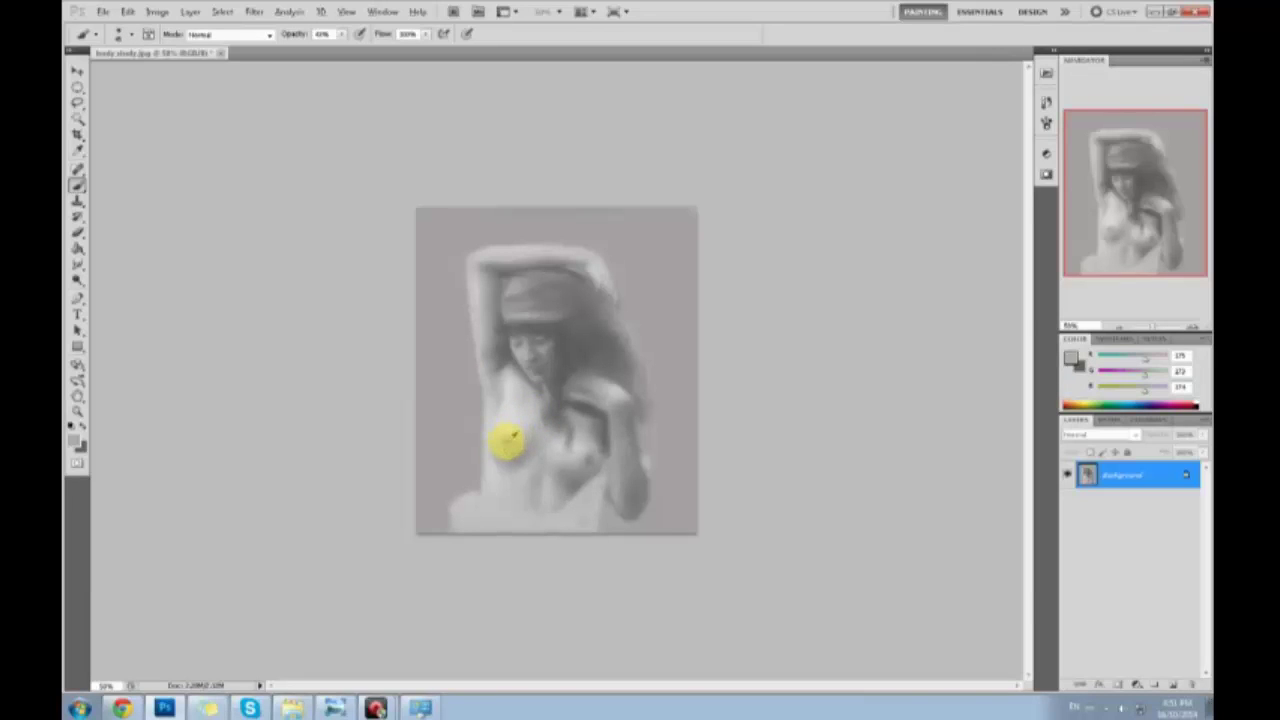
pyautogui.keyDown('alt'); pyautogui.click(510, 440); pyautogui.keyUp('alt')
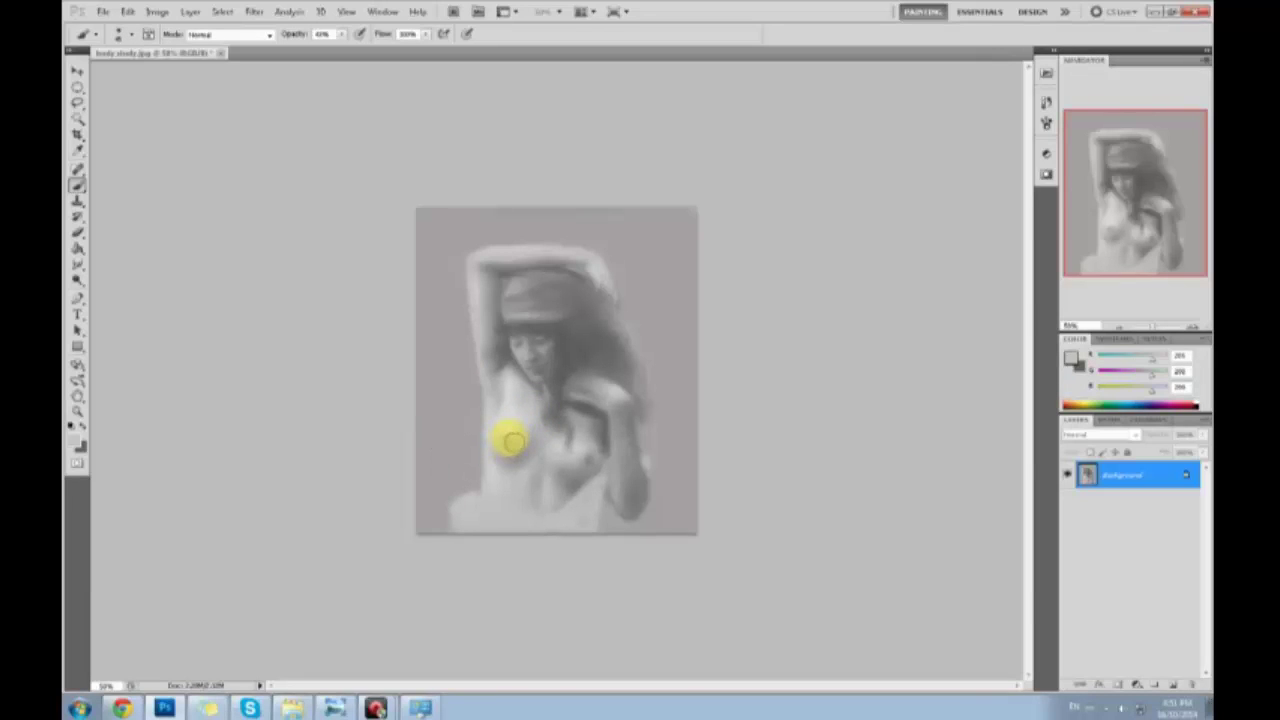
pyautogui.keyDown('alt'); pyautogui.click(509, 443); pyautogui.keyUp('alt')
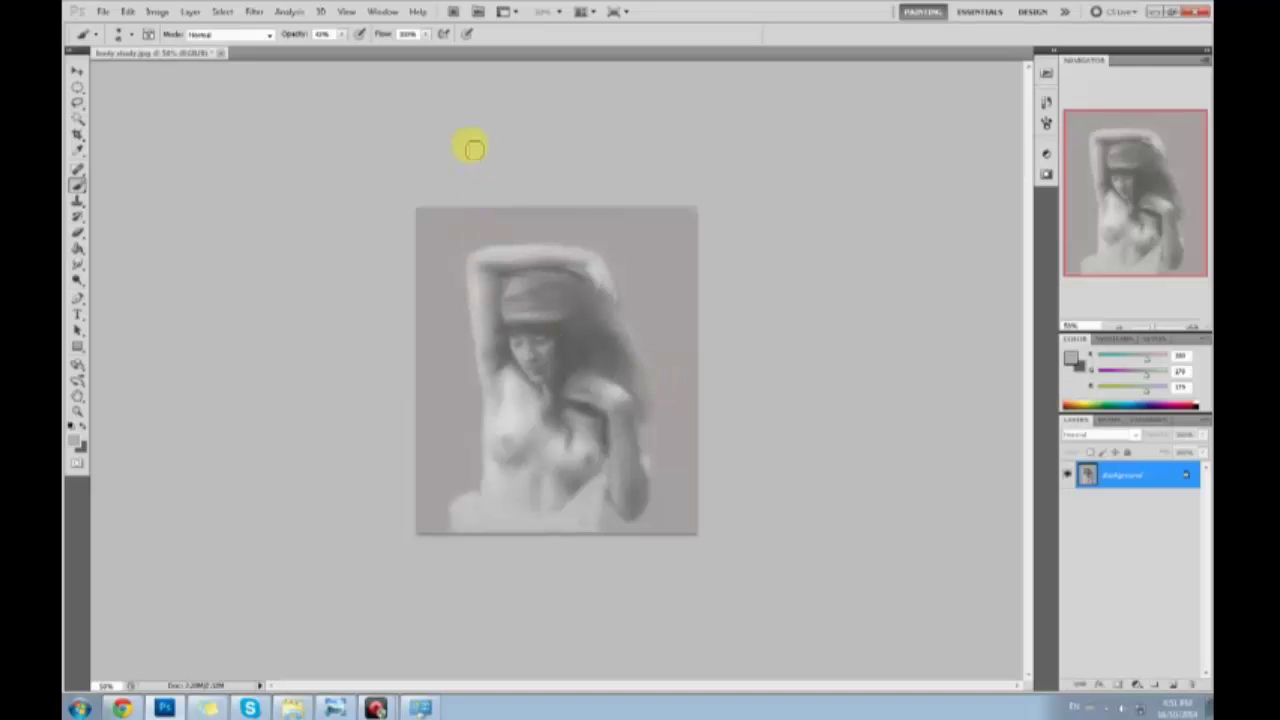
# Lower the brush opacity to 17% and soften the shading on that side of the chest with sampled greys
pyautogui.click(341, 34)
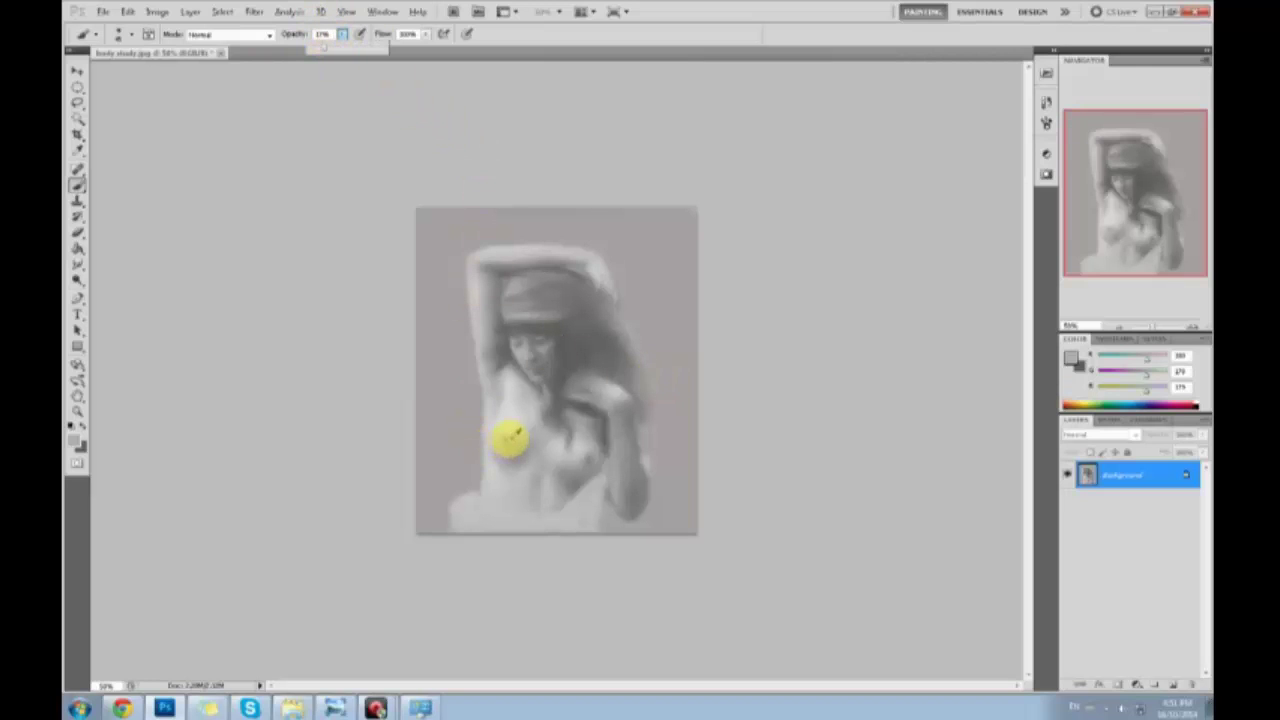
pyautogui.click(508, 441)
pyautogui.keyDown('alt'); pyautogui.click(505, 452); pyautogui.keyUp('alt')
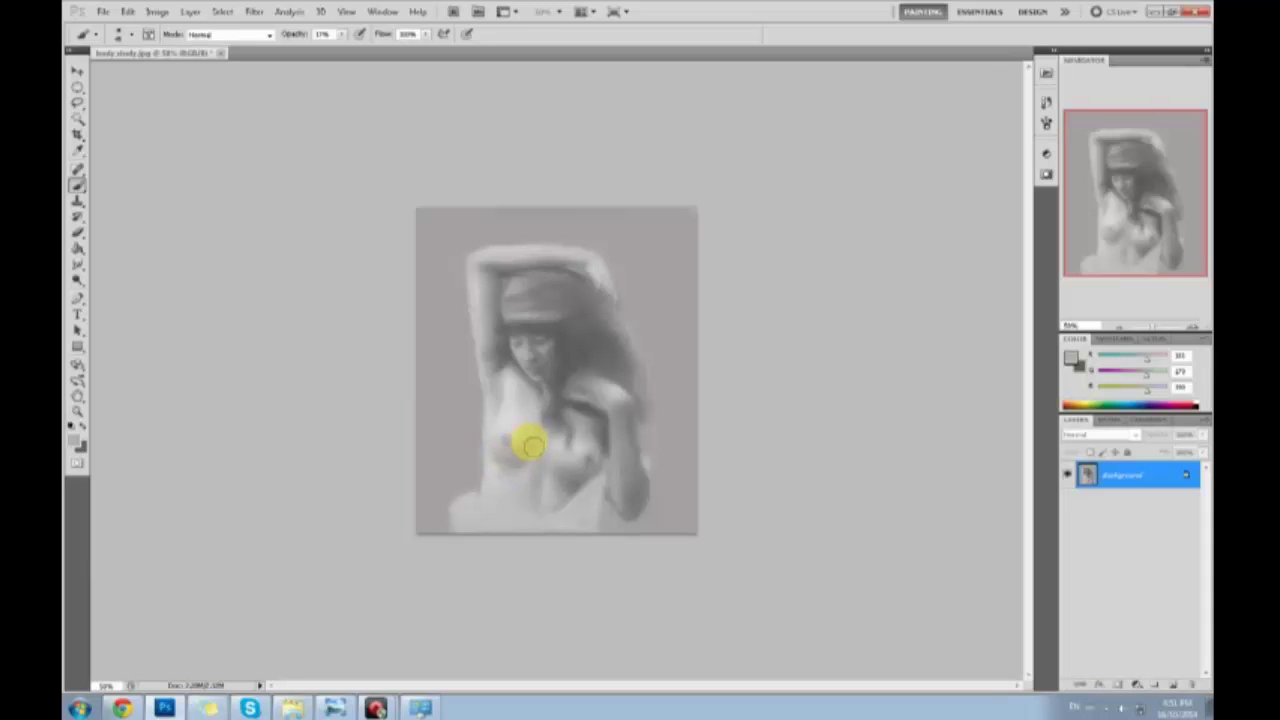
pyautogui.keyDown('alt'); pyautogui.click(507, 465); pyautogui.keyUp('alt')
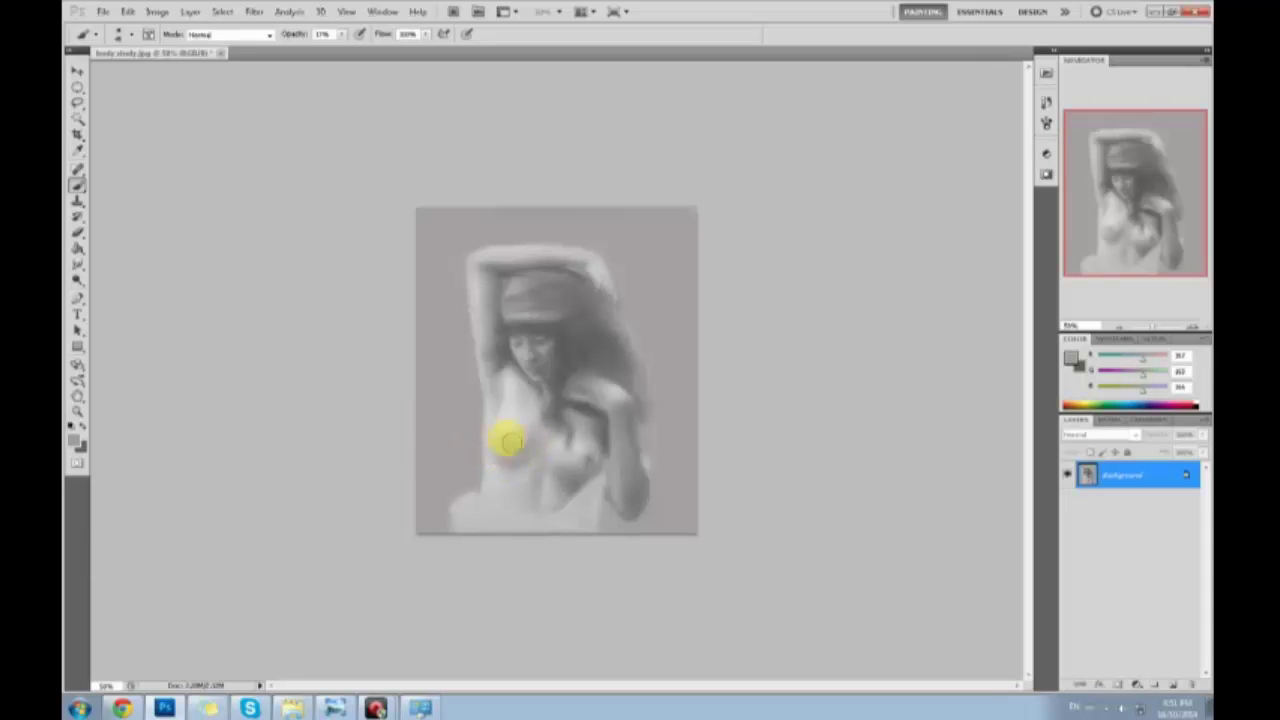
pyautogui.keyDown('alt'); pyautogui.click(560, 443); pyautogui.keyUp('alt')
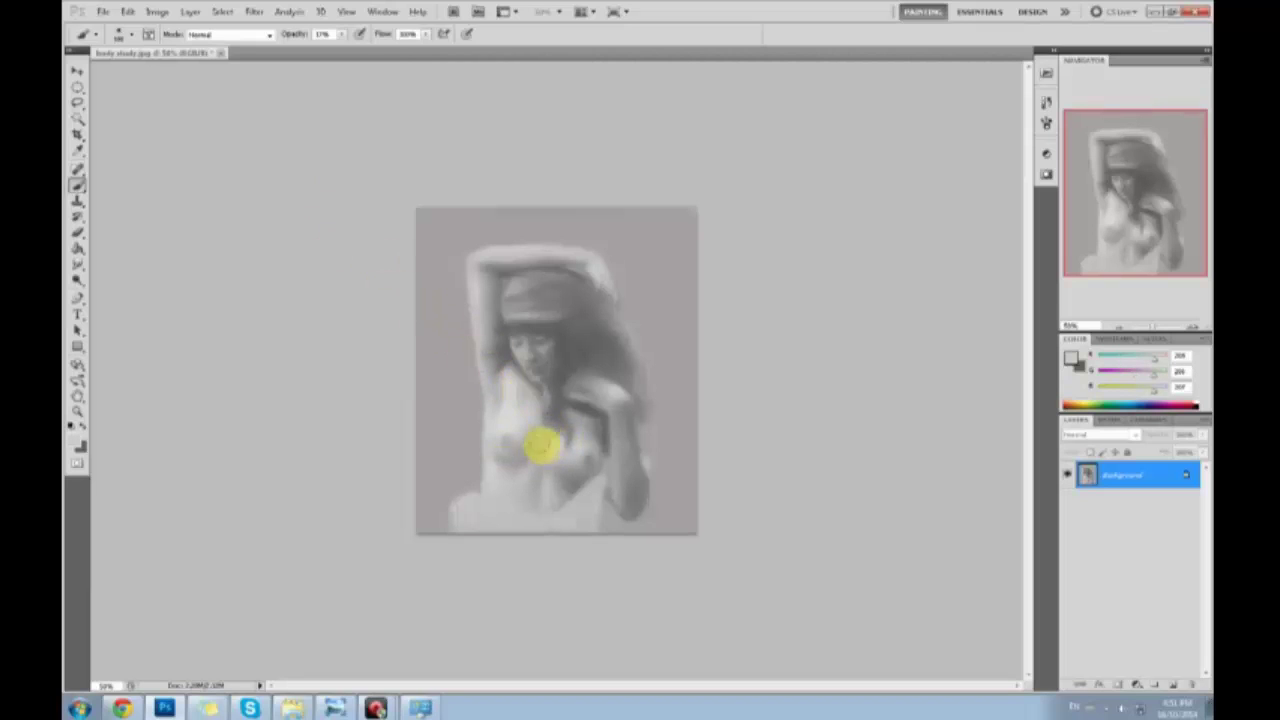
# Blend sampled light greys over the centre of the chest and across the form below the raised arm
pyautogui.keyDown('alt'); pyautogui.click(507, 415); pyautogui.keyUp('alt')
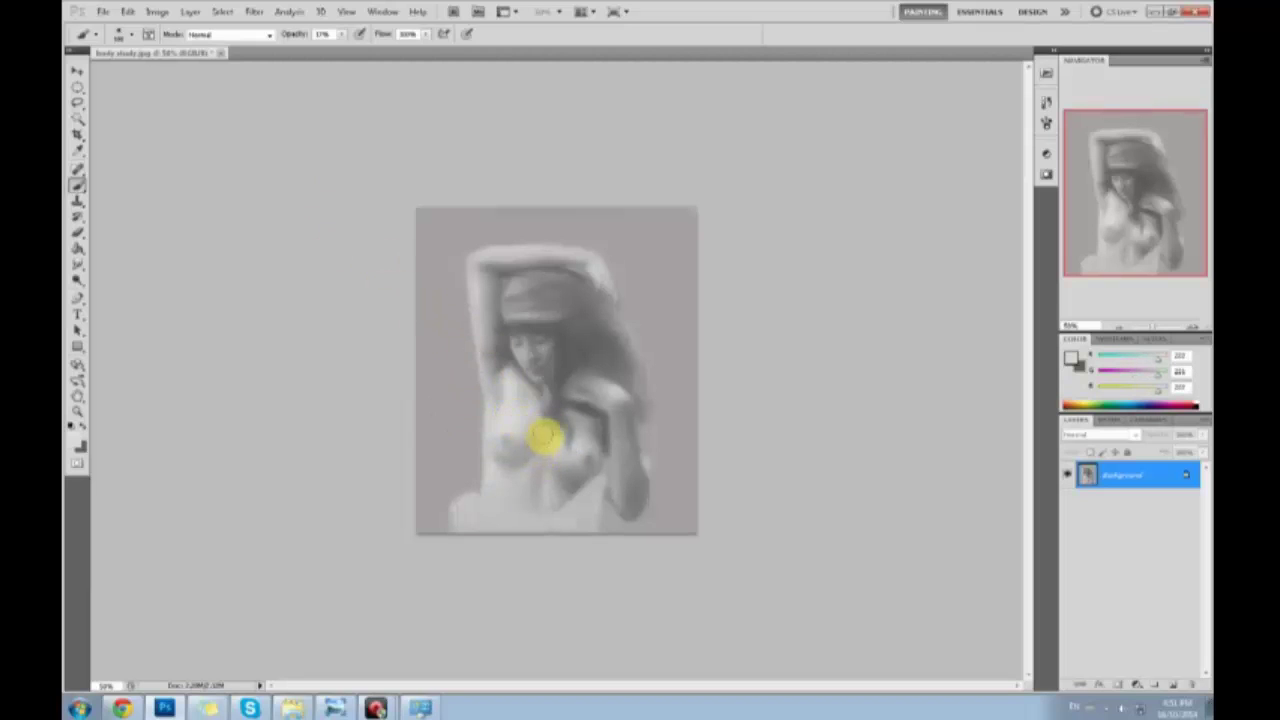
pyautogui.moveTo(540, 453); pyautogui.dragTo(560, 477)
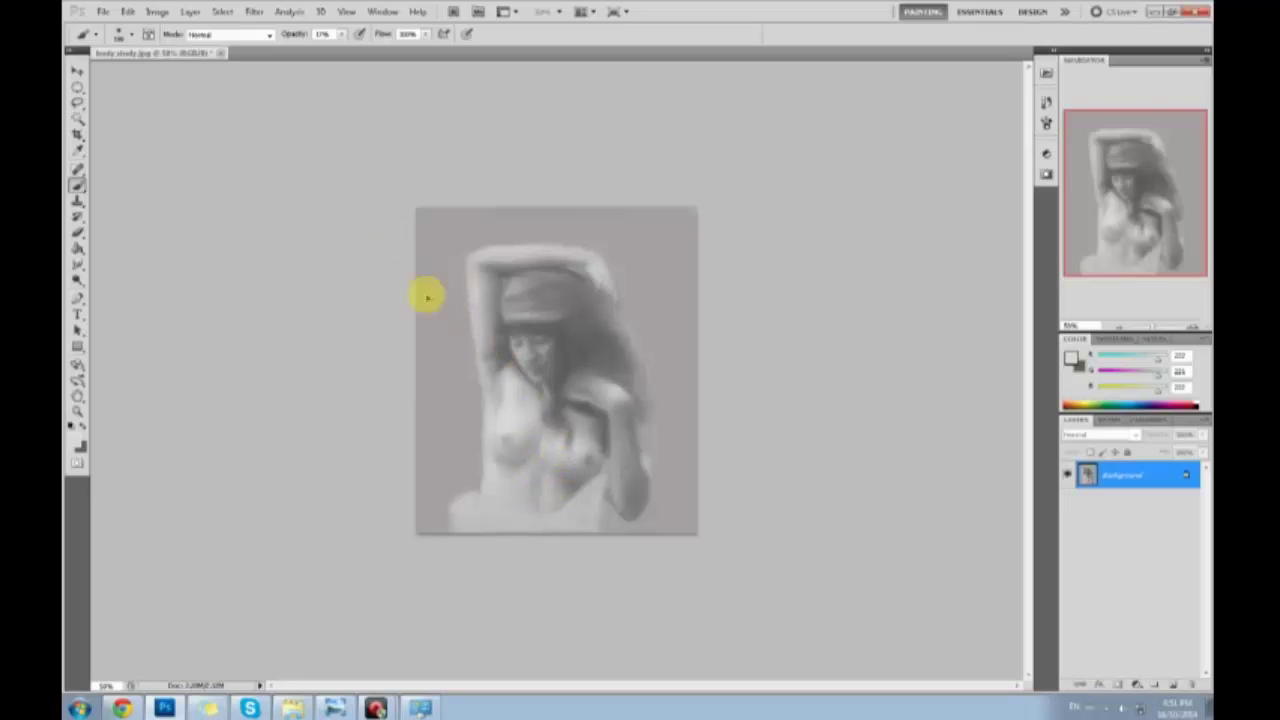
pyautogui.moveTo(550, 394)
pyautogui.mouseDown()
pyautogui.moveTo(521, 448)
pyautogui.moveTo(552, 413)
pyautogui.moveTo(535, 449)
pyautogui.moveTo(545, 432)
pyautogui.moveTo(494, 457)
pyautogui.mouseUp()
pyautogui.keyDown('alt'); pyautogui.click(540, 440); pyautogui.keyUp('alt')
pyautogui.keyDown('alt'); pyautogui.click(538, 442); pyautogui.keyUp('alt')
pyautogui.keyDown('alt'); pyautogui.click(508, 412); pyautogui.keyUp('alt')
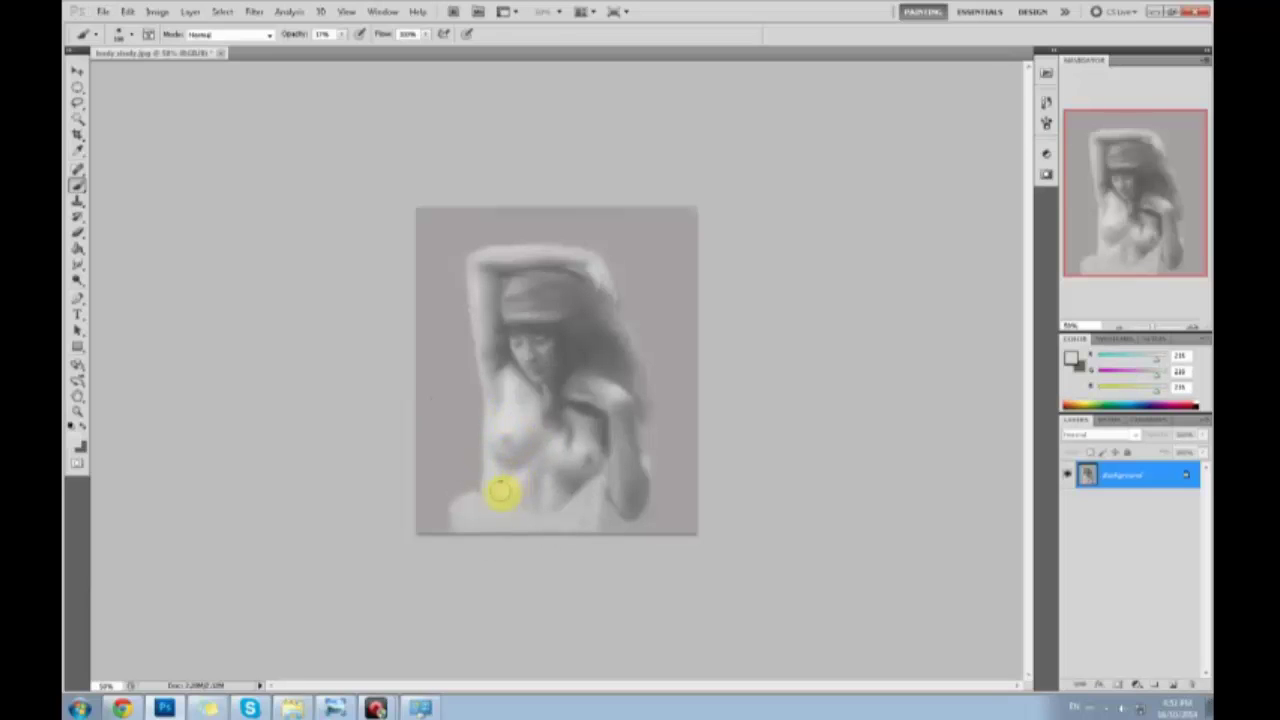
# Soften the shading over the ribs and upper abdomen with sampled greys and a slightly larger brush
pyautogui.keyDown('alt'); pyautogui.click(506, 496); pyautogui.keyUp('alt')
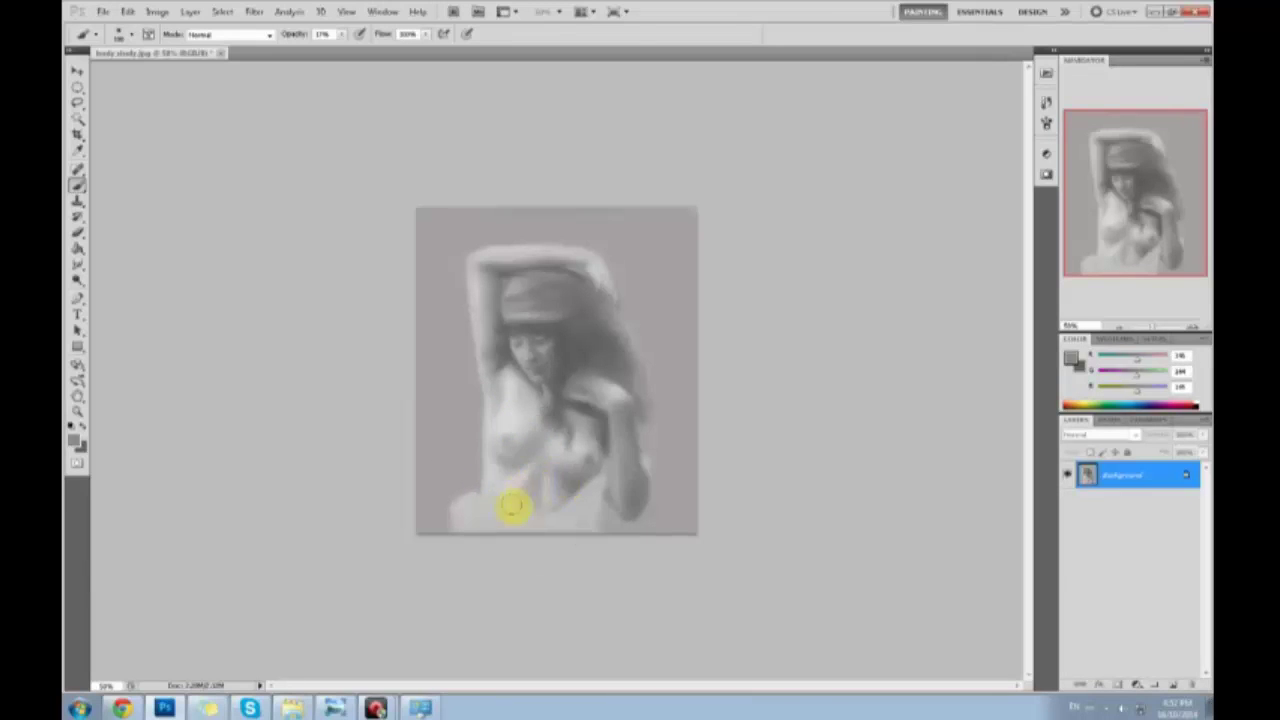
pyautogui.press(']')
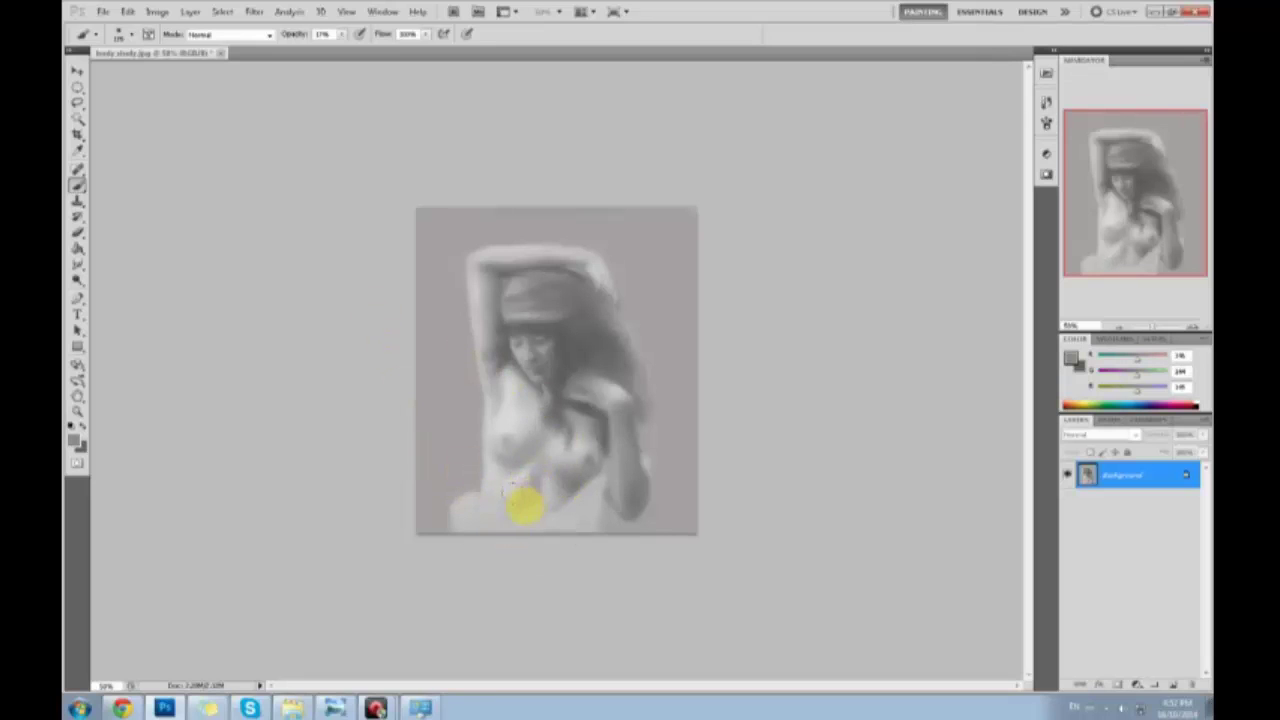
pyautogui.hotkey('ctrl', '-')
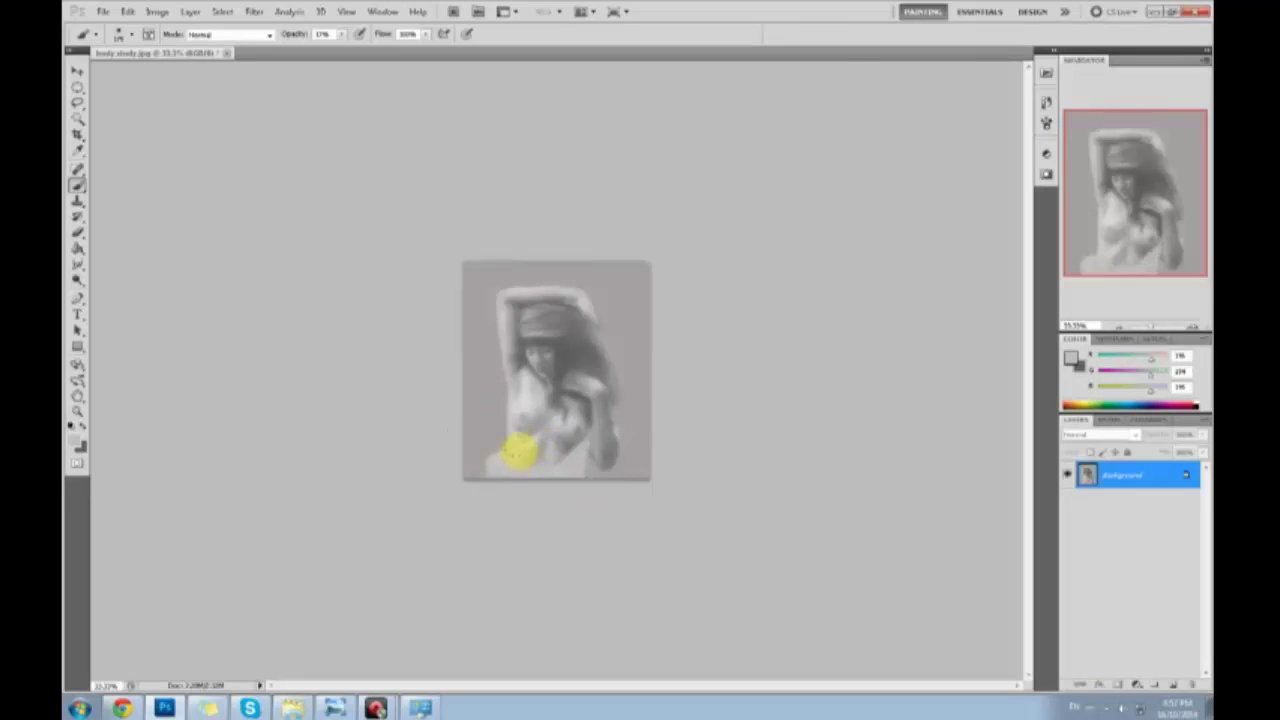
pyautogui.keyDown('alt'); pyautogui.click(523, 433); pyautogui.keyUp('alt')
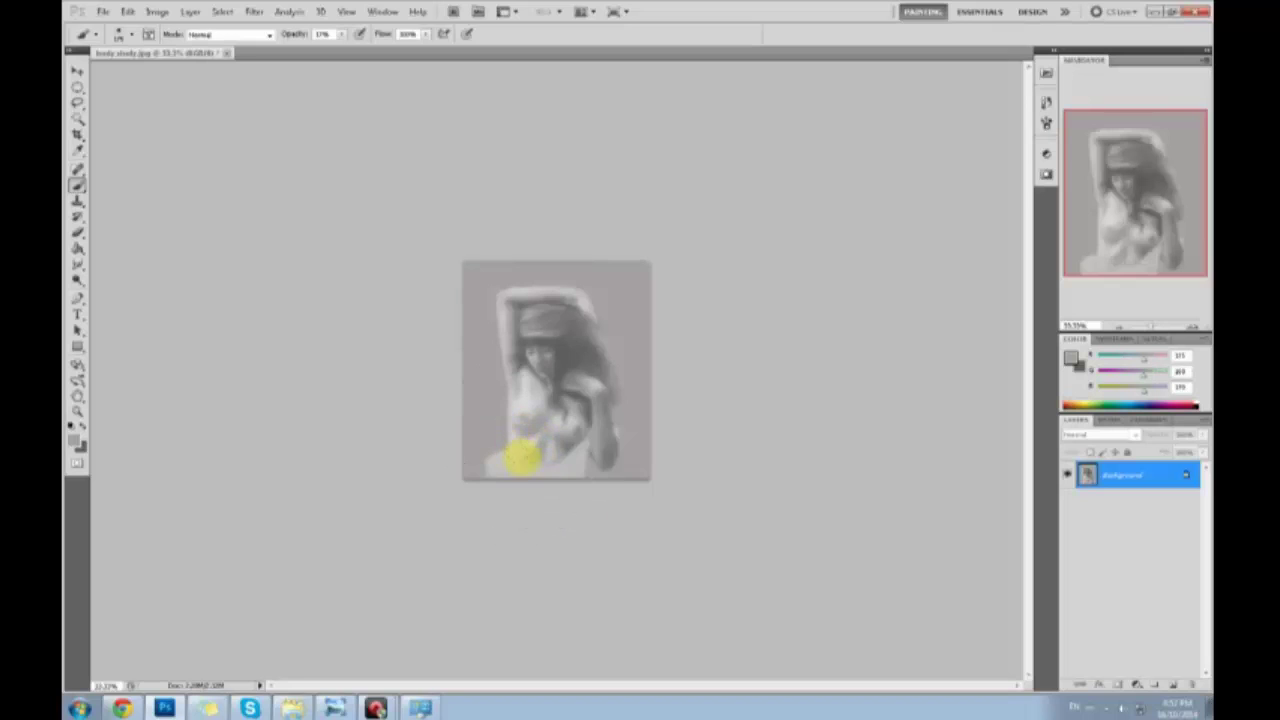
pyautogui.moveTo(523, 455); pyautogui.dragTo(537, 440)
pyautogui.keyDown('alt'); pyautogui.click(526, 429); pyautogui.keyUp('alt')
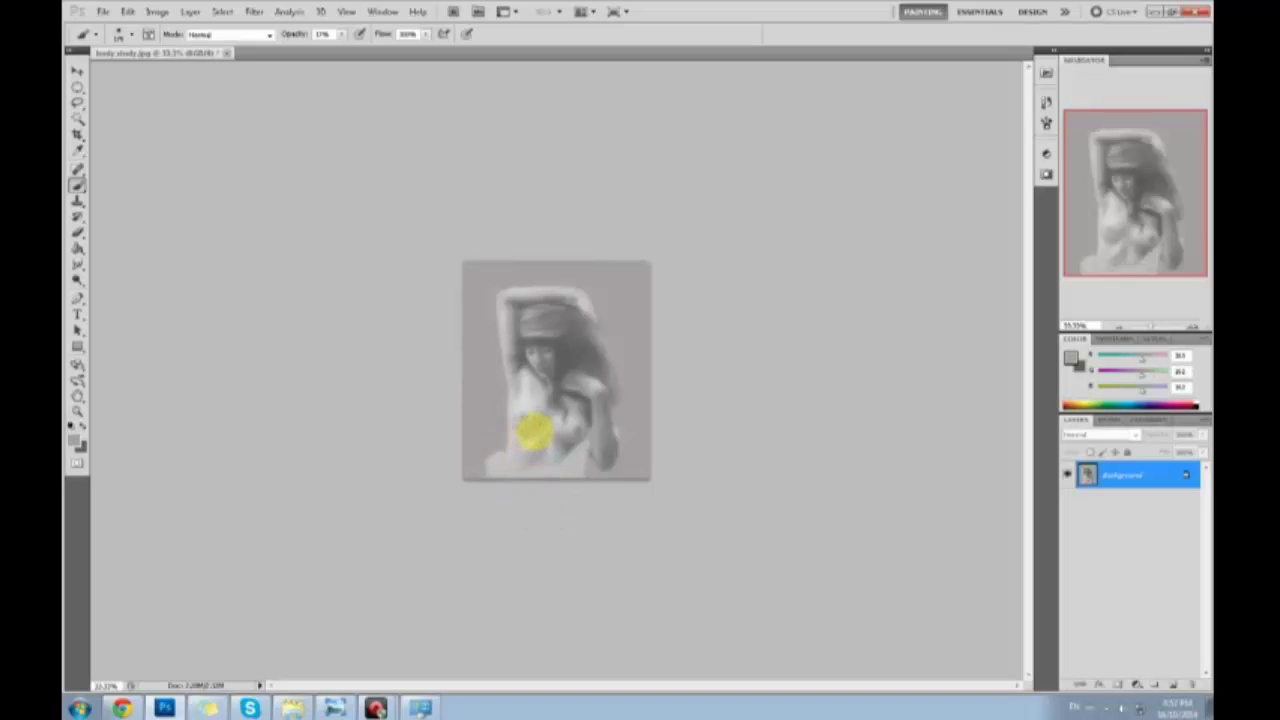
# Even out the light-to-shadow transition on the chest below the raised arm with sampled light and mid greys
pyautogui.keyDown('alt'); pyautogui.click(520, 429); pyautogui.keyUp('alt')
pyautogui.keyDown('alt'); pyautogui.click(531, 409); pyautogui.keyUp('alt')
pyautogui.keyDown('alt'); pyautogui.click(527, 414); pyautogui.keyUp('alt')
pyautogui.keyDown('alt'); pyautogui.click(526, 411); pyautogui.keyUp('alt')
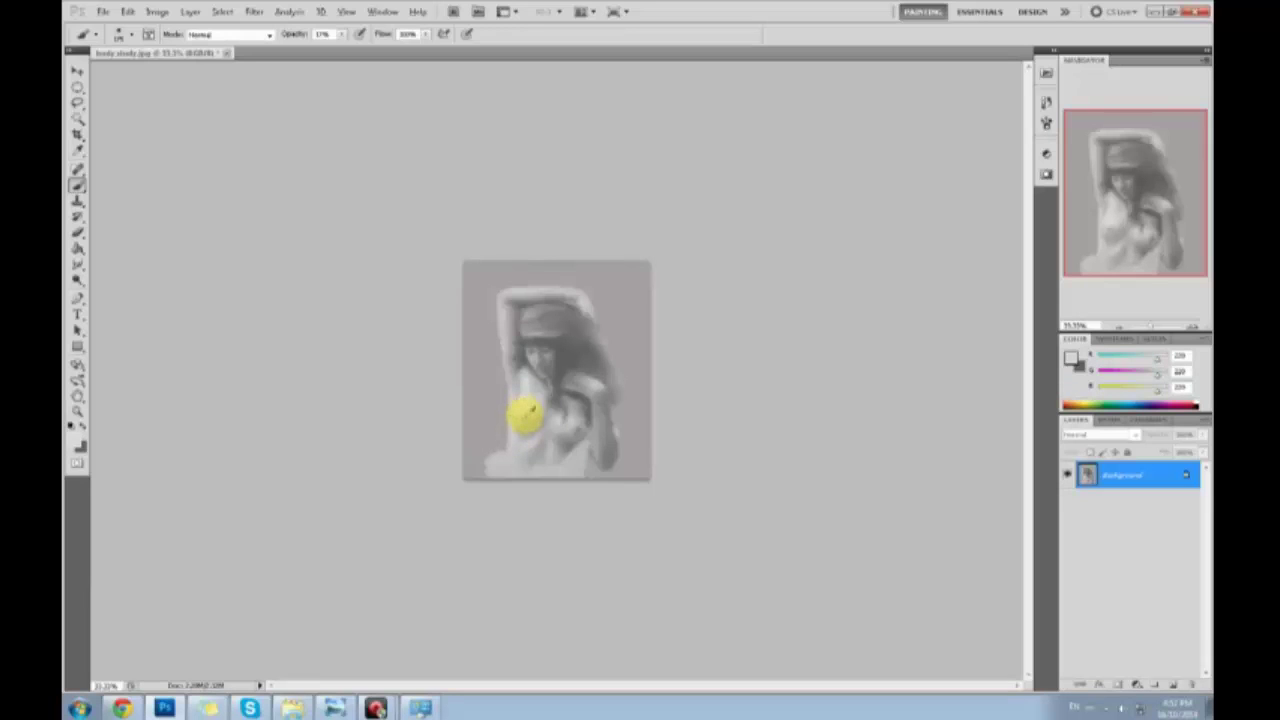
pyautogui.keyDown('alt'); pyautogui.click(523, 416); pyautogui.keyUp('alt')
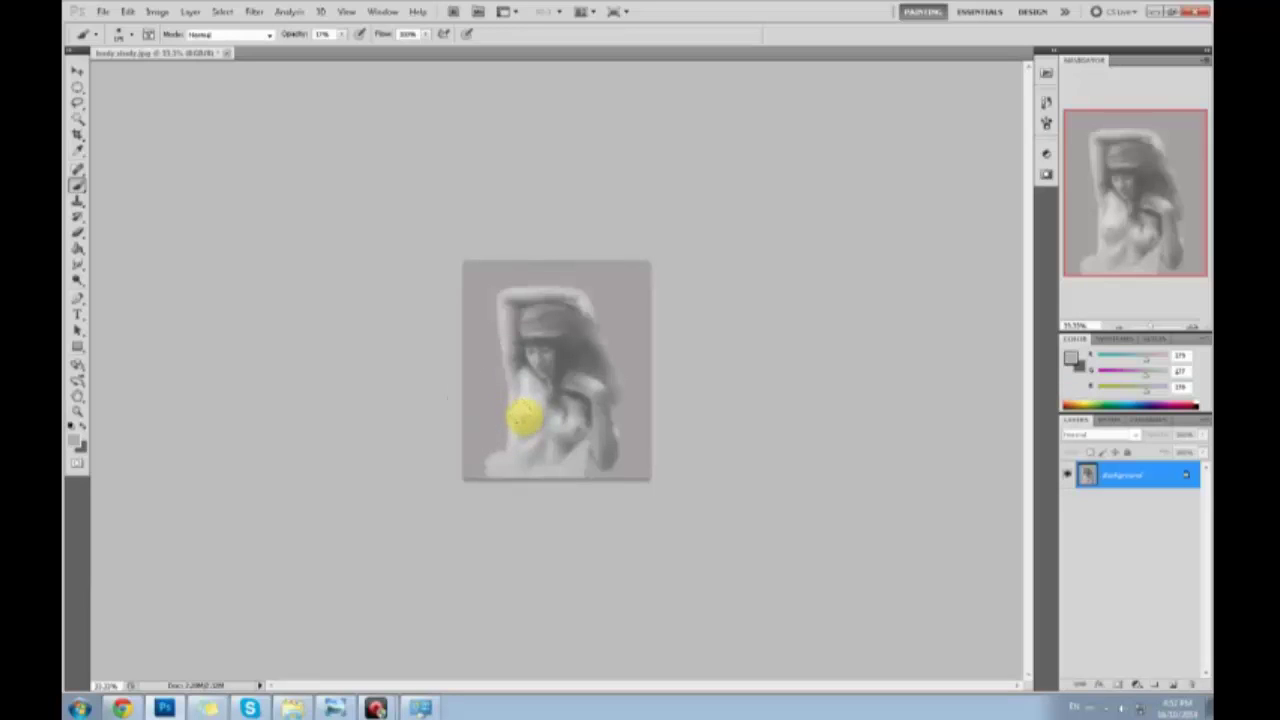
# Sample the background grey, set the brush opacity to 100%, and desaturate the whole painting to neutral grey with Hue/Saturation
pyautogui.keyDown('alt'); pyautogui.click(519, 376); pyautogui.keyUp('alt')
pyautogui.keyDown('alt'); pyautogui.click(490, 324); pyautogui.keyUp('alt')
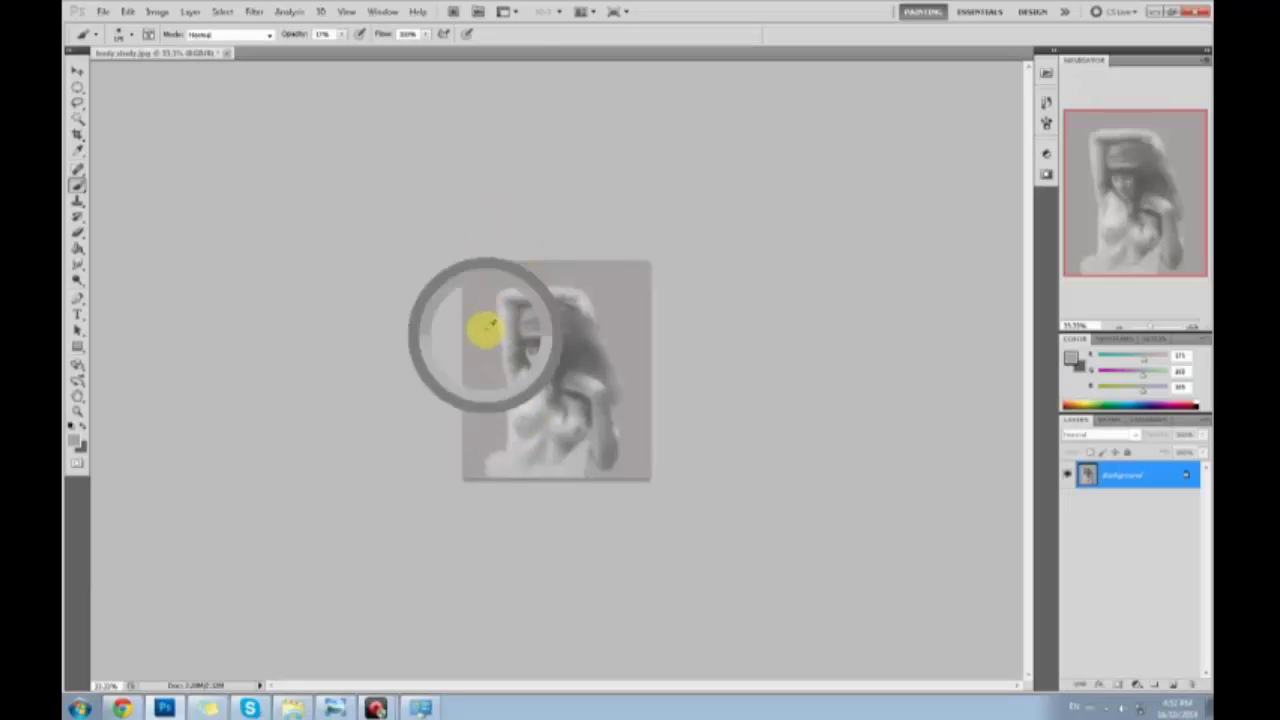
pyautogui.click(342, 35)
pyautogui.moveTo(342, 48); pyautogui.dragTo(402, 49)
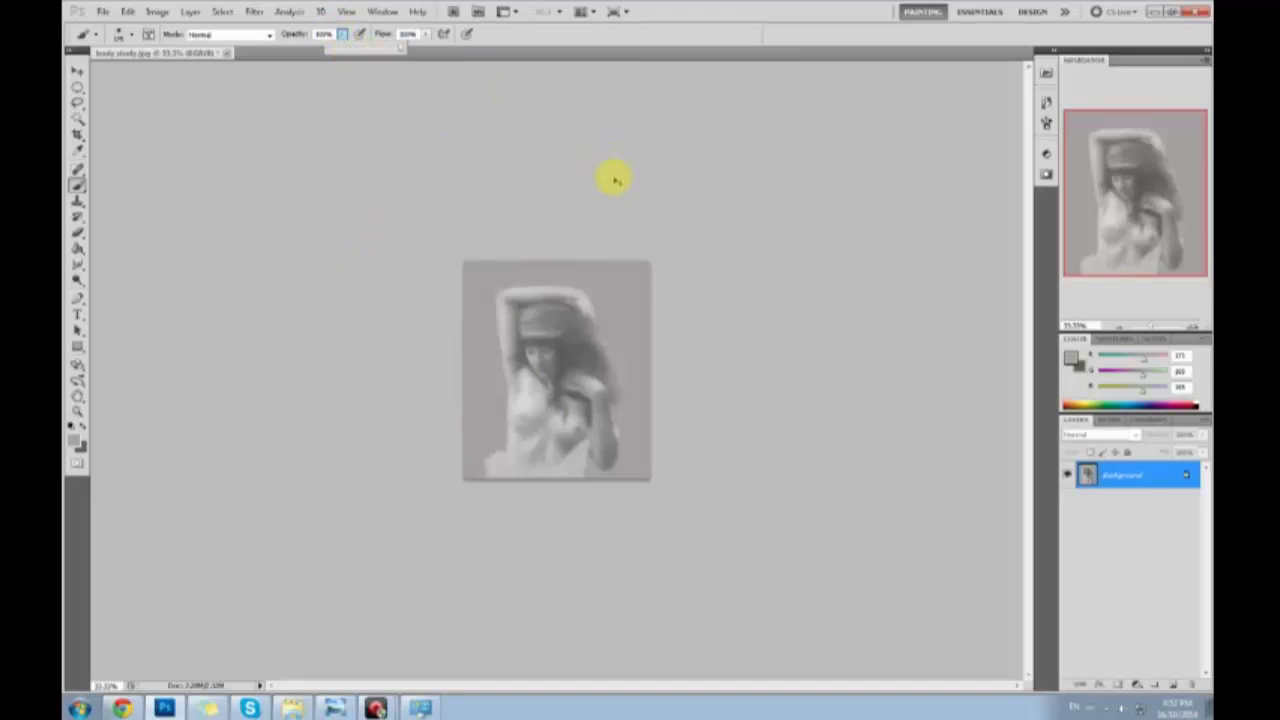
pyautogui.hotkey('ctrl', 'u')
pyautogui.moveTo(986, 471); pyautogui.dragTo(957, 460)
pyautogui.click(1110, 360)
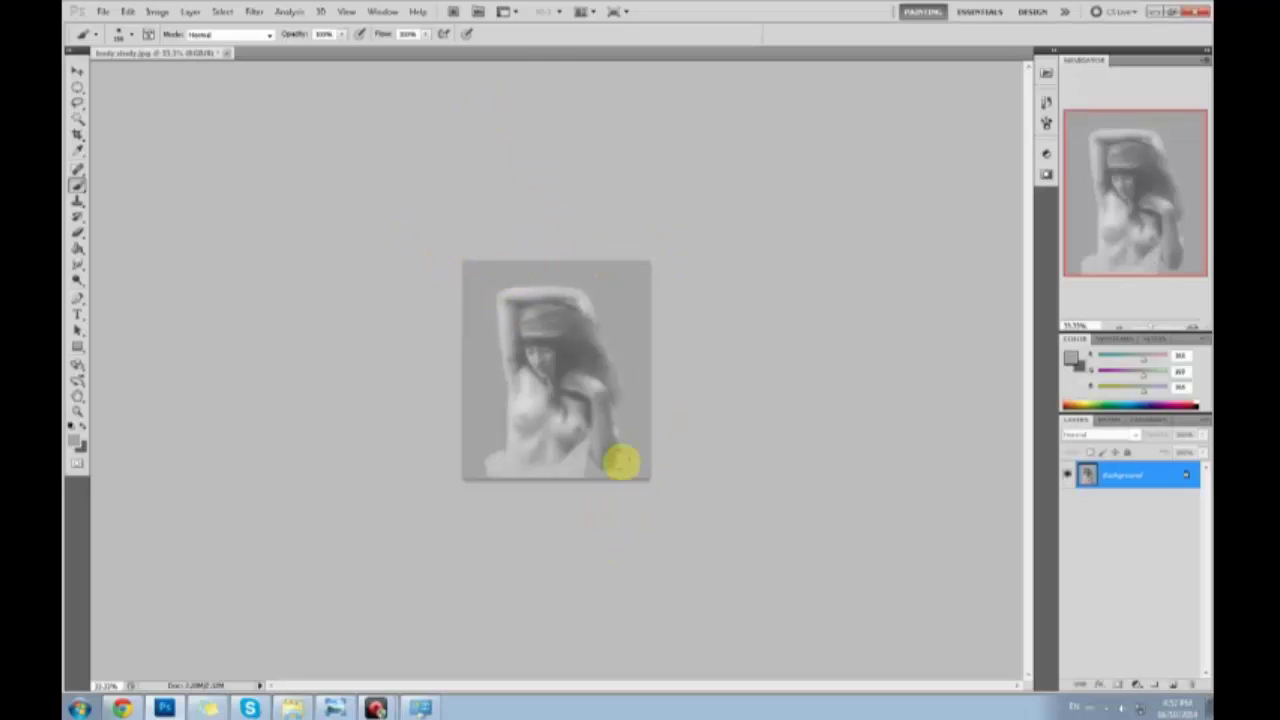
# Paint sampled darker greys along the underside of the chest form beside the lowered arm
pyautogui.hotkey('ctrl', '+')
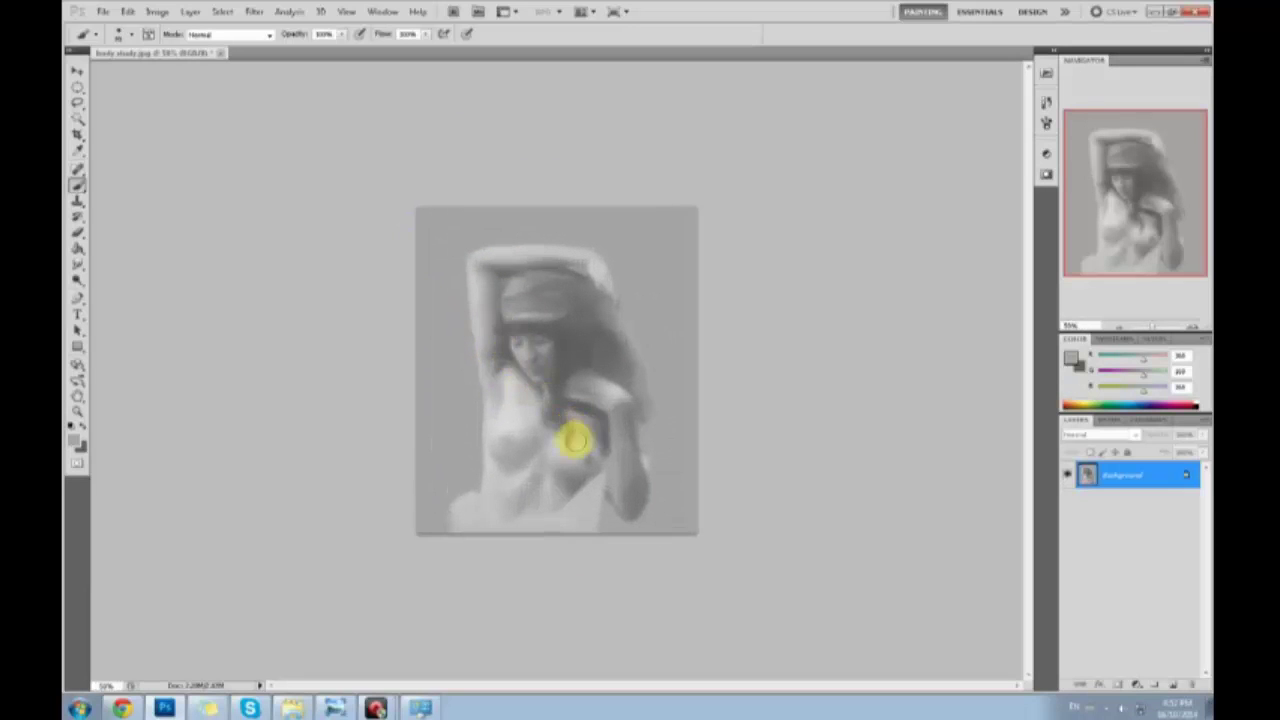
pyautogui.keyDown('alt'); pyautogui.click(578, 482); pyautogui.keyUp('alt')
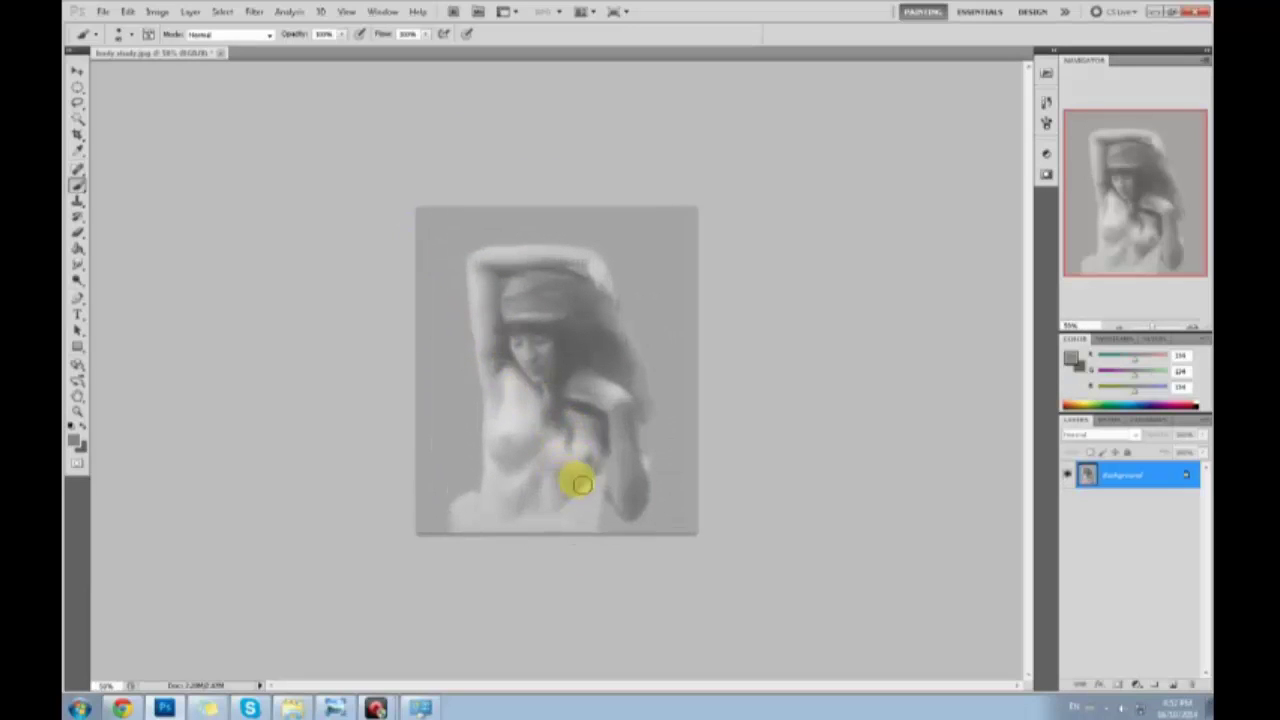
pyautogui.moveTo(594, 470); pyautogui.dragTo(573, 487)
pyautogui.keyDown('alt'); pyautogui.click(565, 482); pyautogui.keyUp('alt')
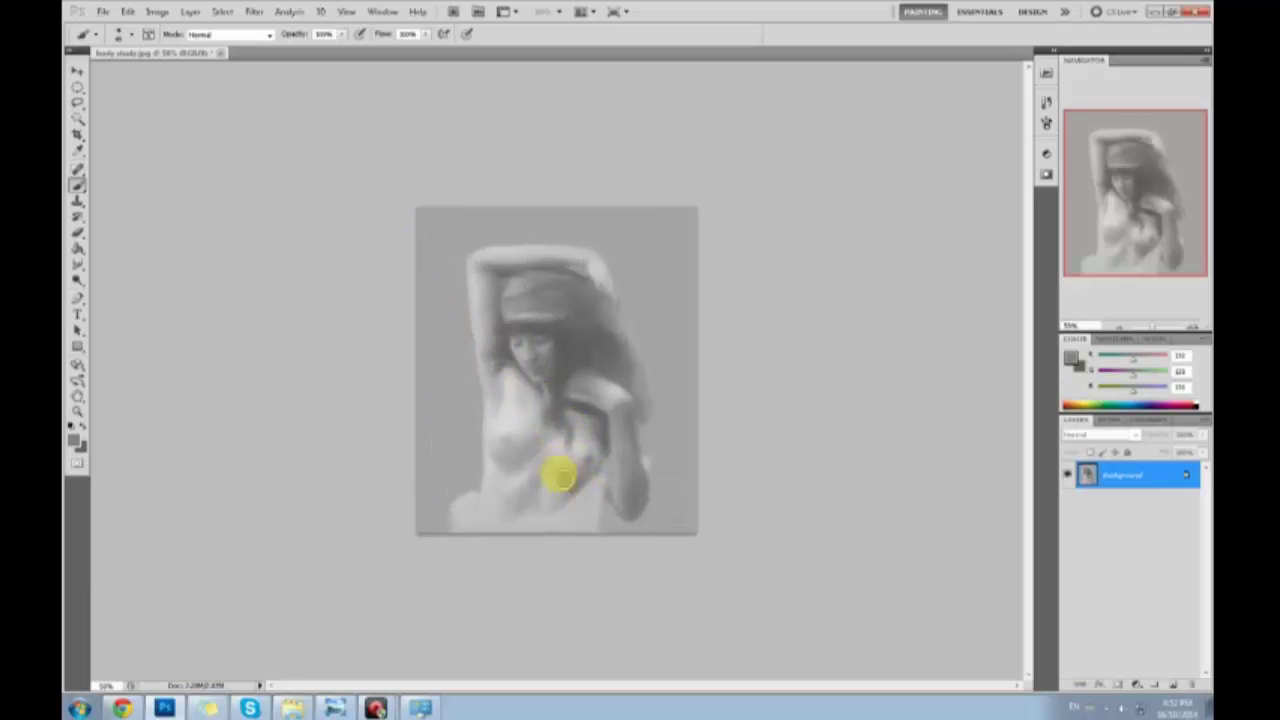
# Reduce the brush opacity and softly blend the shadow on the chest beside the lowered arm
pyautogui.click(342, 35)
pyautogui.moveTo(338, 48); pyautogui.dragTo(308, 48)
pyautogui.moveTo(577, 477)
pyautogui.mouseDown()
pyautogui.moveTo(563, 457)
pyautogui.moveTo(569, 480)
pyautogui.moveTo(575, 468)
pyautogui.mouseUp()
pyautogui.click(341, 33)
pyautogui.click(321, 51)
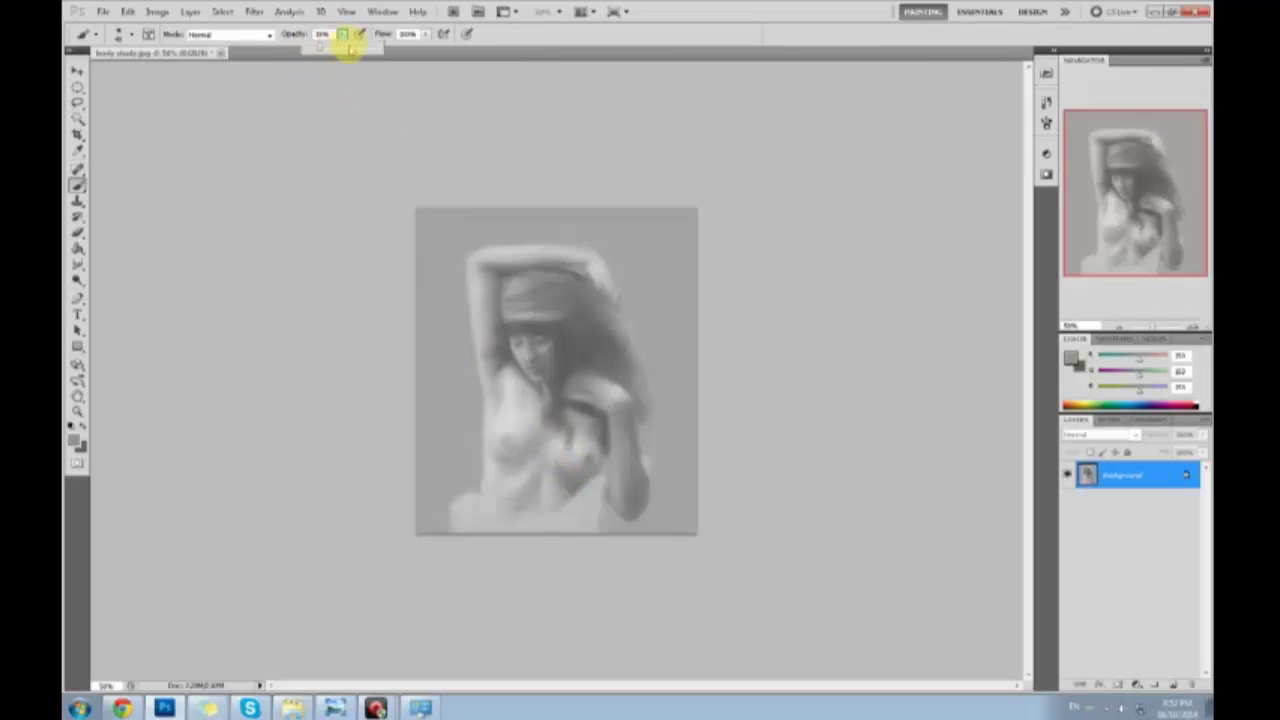
pyautogui.moveTo(570, 418); pyautogui.dragTo(569, 474)
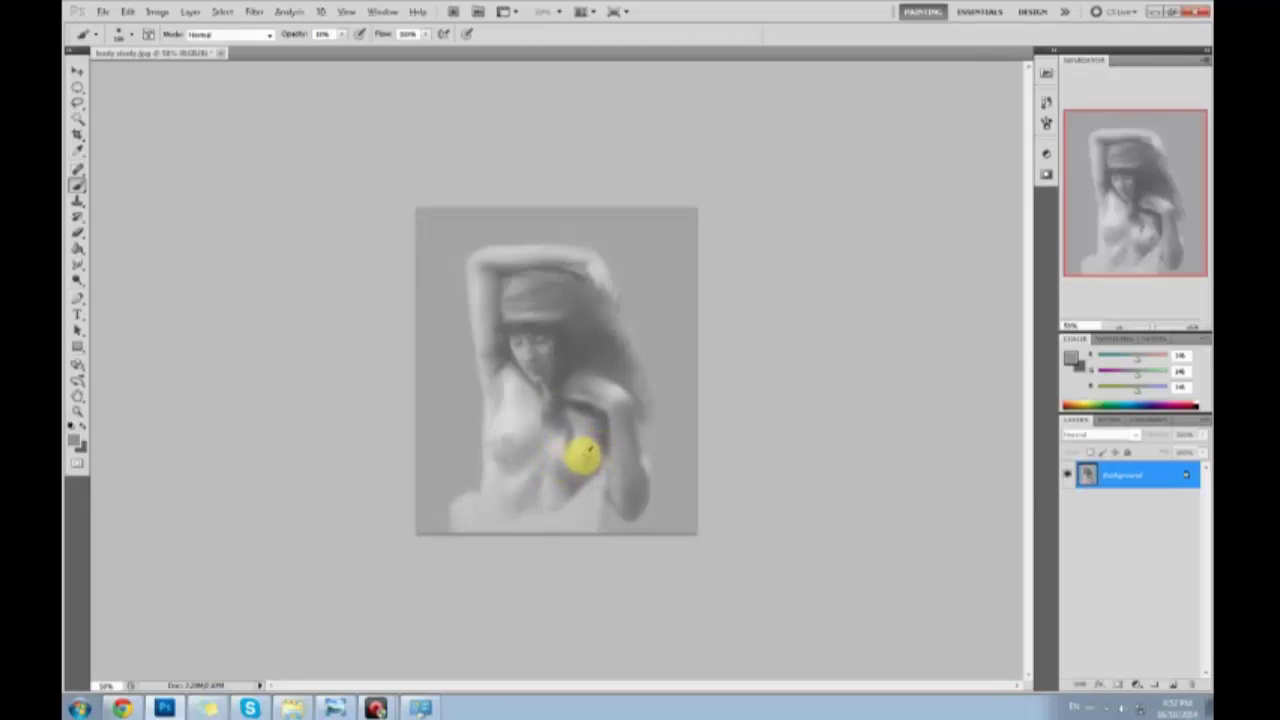
# Blend sampled light and mid greys into the chest shadow beside the lowered arm with a smaller brush
pyautogui.keyDown('alt'); pyautogui.click(578, 452); pyautogui.keyUp('alt')
pyautogui.press('[')
pyautogui.press('[')
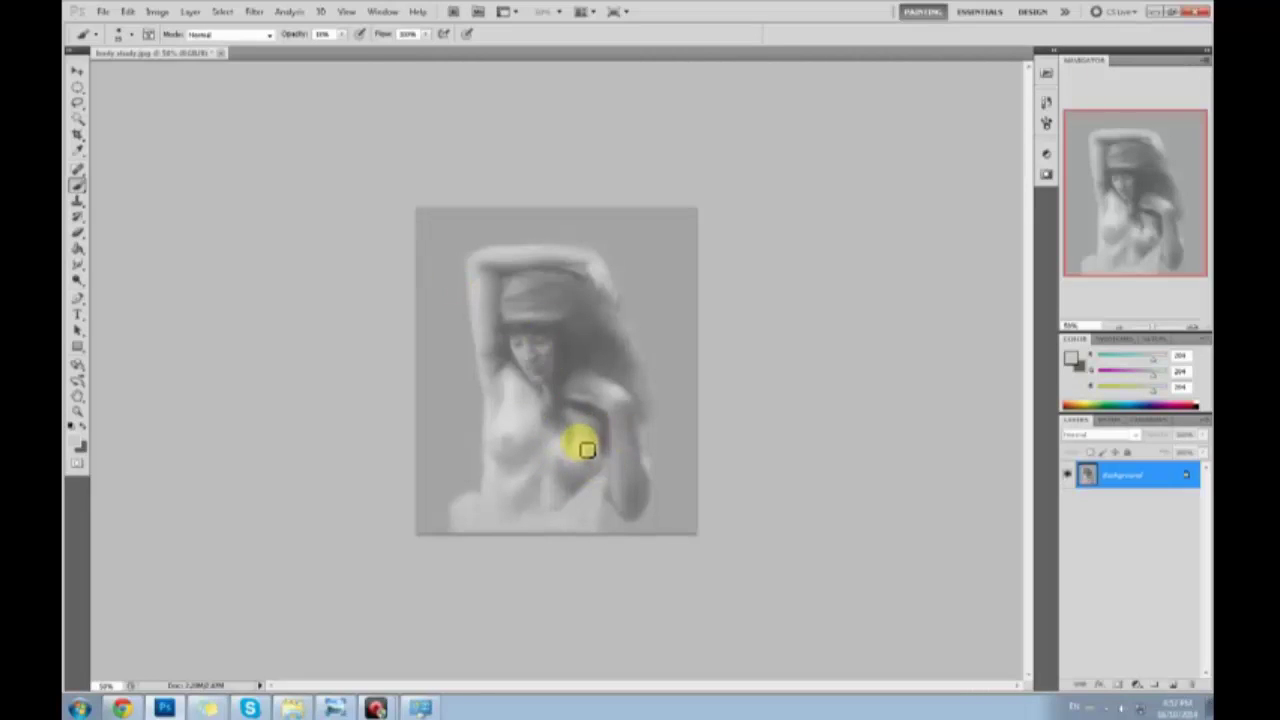
pyautogui.moveTo(578, 451); pyautogui.dragTo(597, 464)
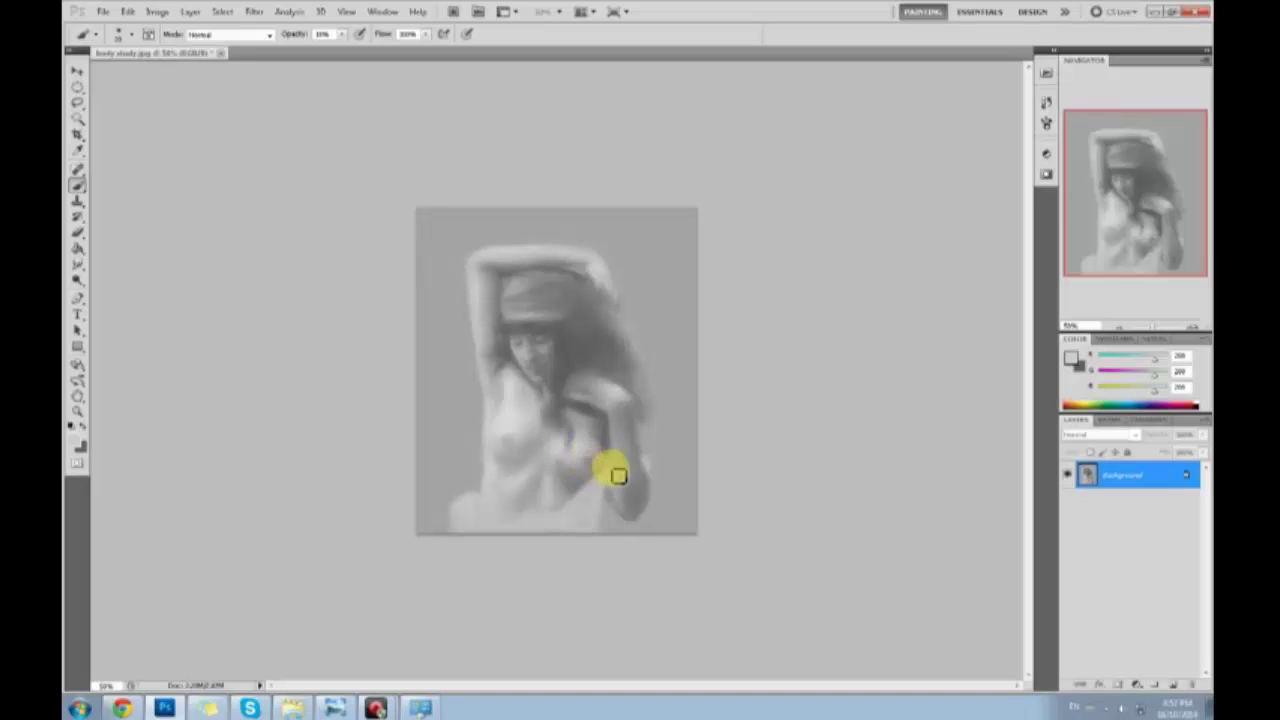
pyautogui.keyDown('alt'); pyautogui.click(590, 460); pyautogui.keyUp('alt')
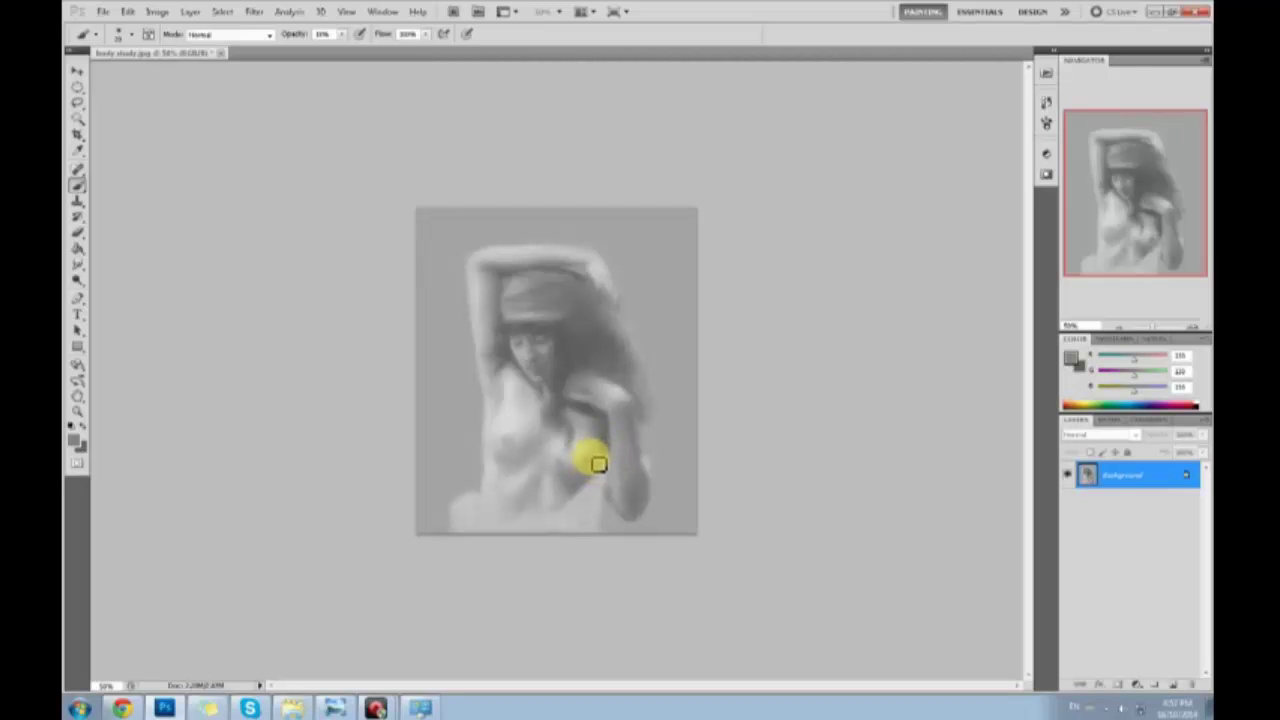
pyautogui.keyDown('alt'); pyautogui.click(597, 465); pyautogui.keyUp('alt')
pyautogui.moveTo(611, 451); pyautogui.dragTo(607, 458)
# Resample nearby greys and refine the small dark accent and highlight on the chest beside the lowered arm
pyautogui.keyDown('alt'); pyautogui.click(589, 455); pyautogui.keyUp('alt')
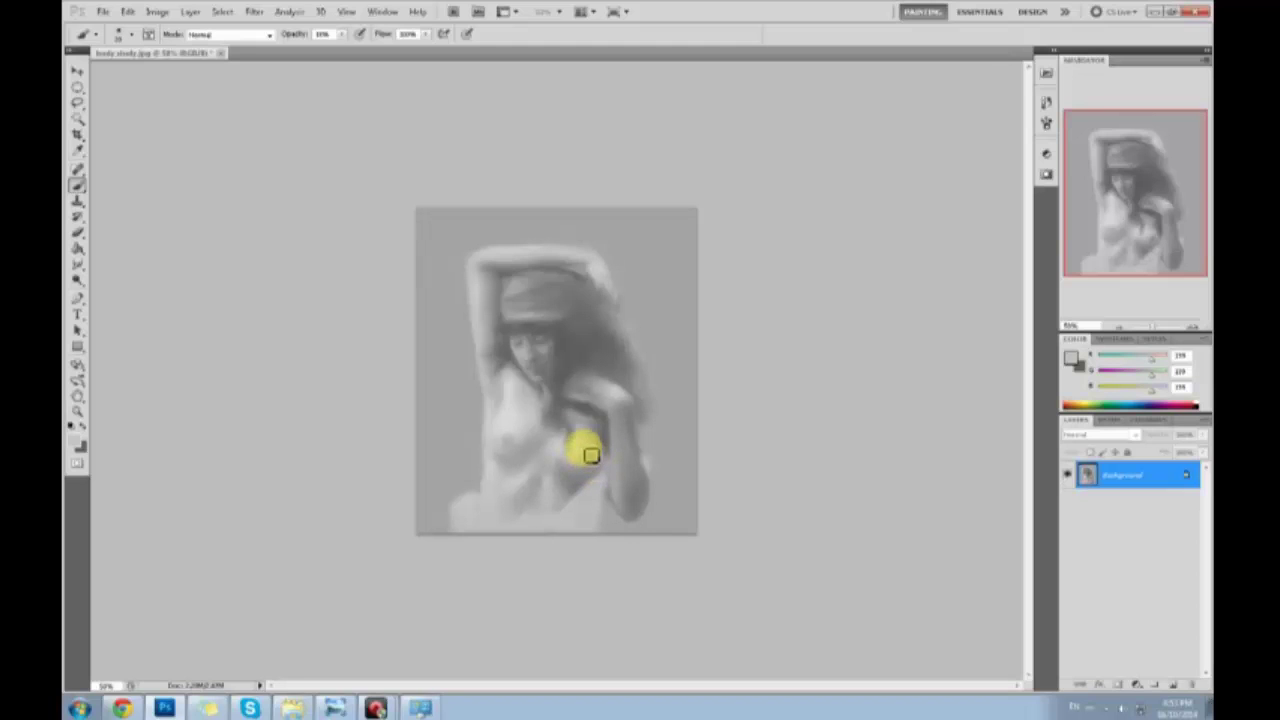
pyautogui.press('.')
pyautogui.keyDown('alt'); pyautogui.click(593, 449); pyautogui.keyUp('alt')
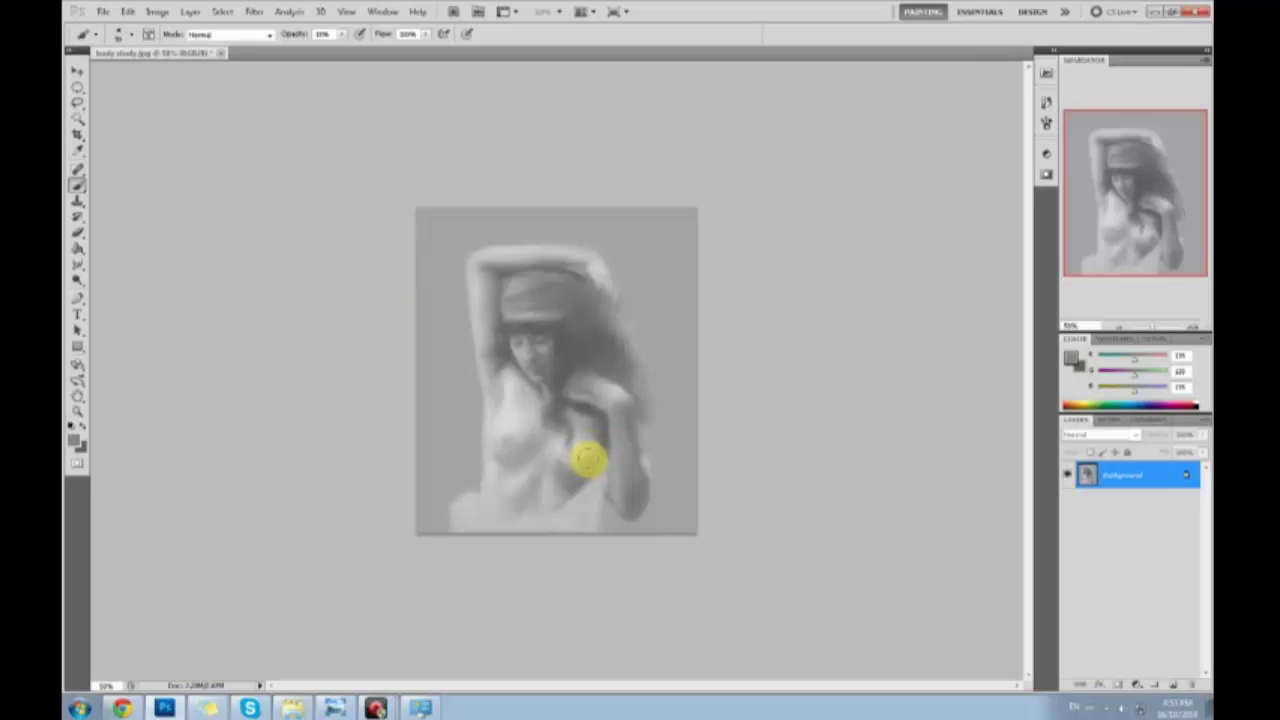
pyautogui.keyDown('alt'); pyautogui.click(588, 459); pyautogui.keyUp('alt')
pyautogui.keyDown('alt'); pyautogui.click(586, 455); pyautogui.keyUp('alt')
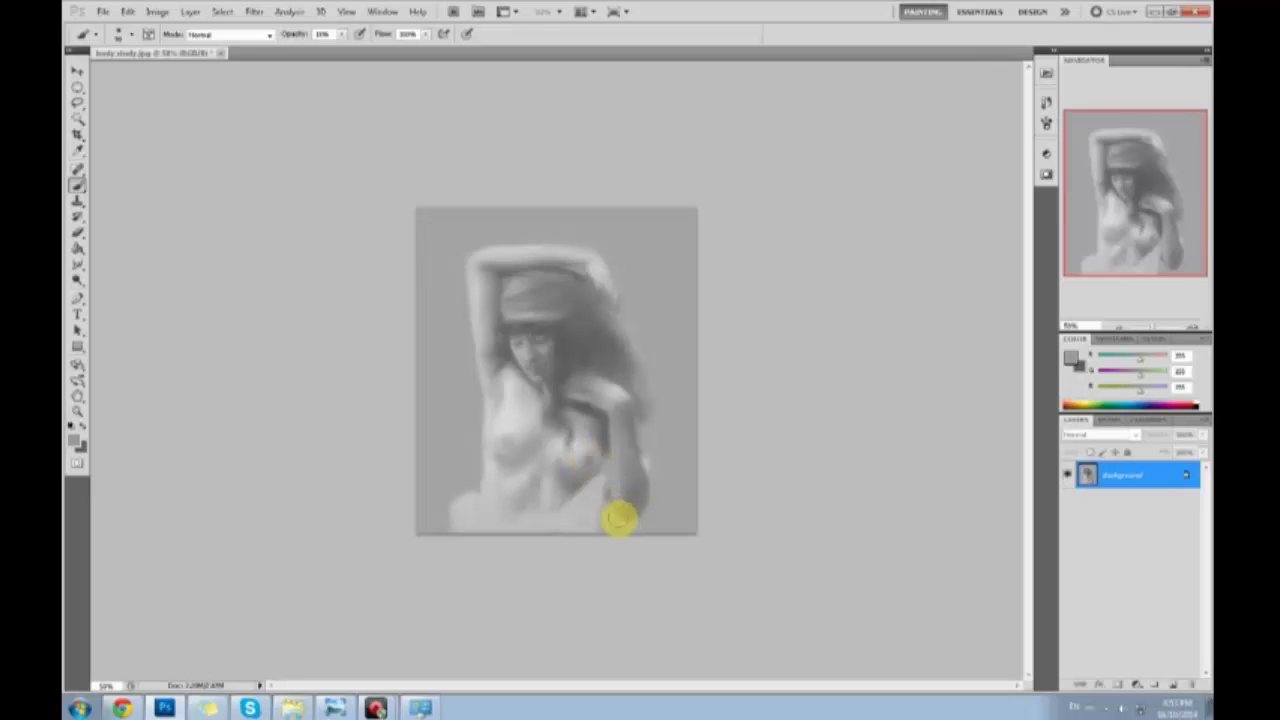
# Set the brush opacity to 100% and trim the outer edges of the waist and lowered arm with sampled background grey
pyautogui.moveTo(343, 49); pyautogui.dragTo(403, 52)
pyautogui.click(295, 194)
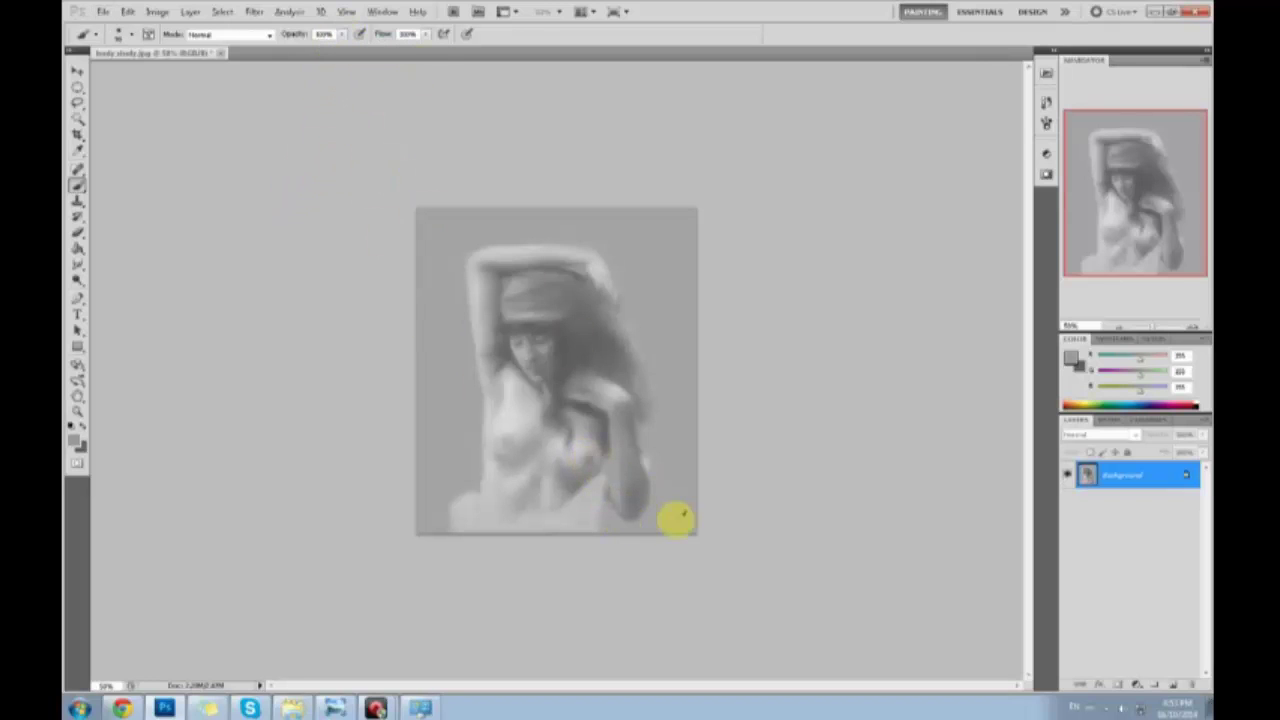
pyautogui.keyDown('alt'); pyautogui.click(674, 520); pyautogui.keyUp('alt')
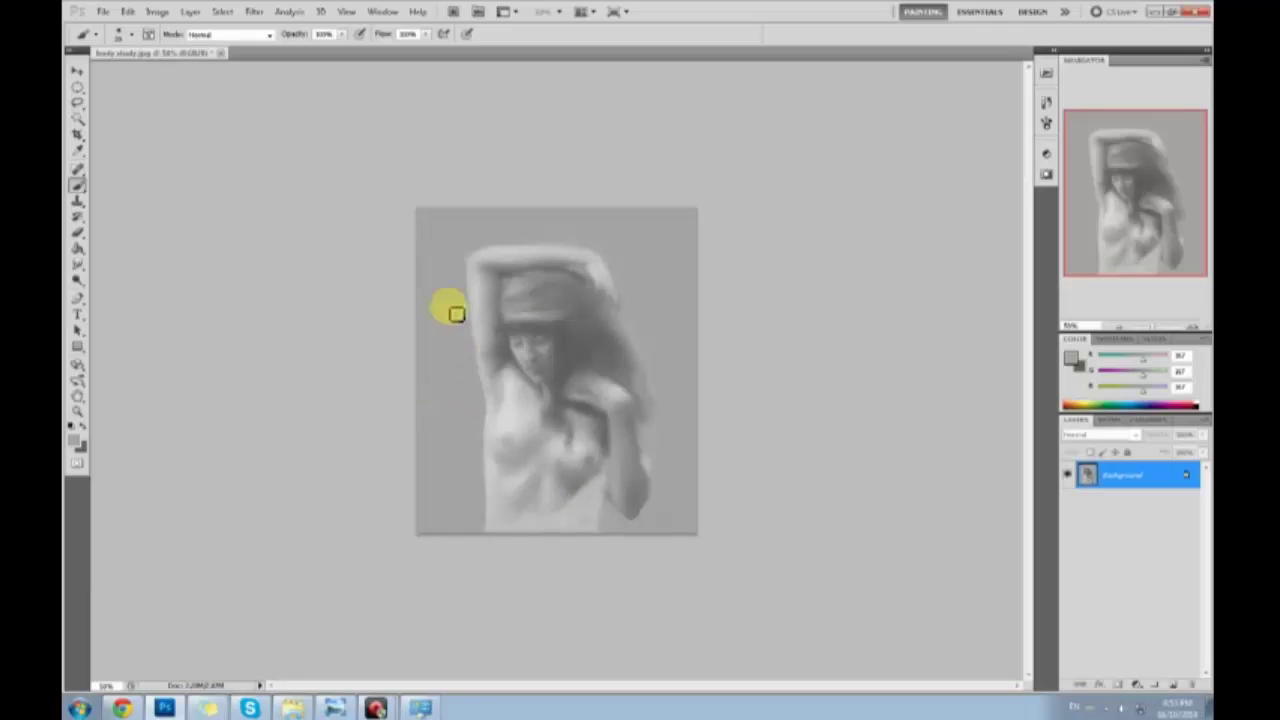
# Set the brush opacity to 42%, blend sampled light grey along the outer chest below the raised arm, and undo the last broad stroke
pyautogui.keyDown('alt'); pyautogui.click(491, 408); pyautogui.keyUp('alt')
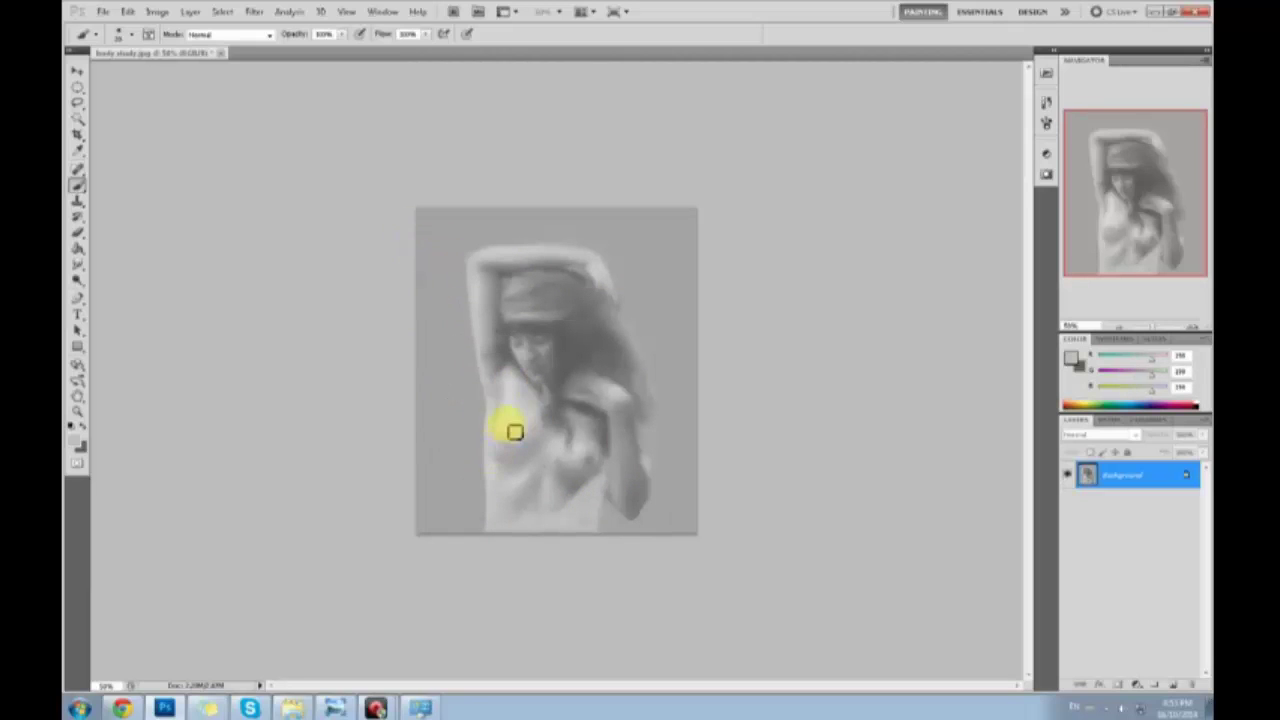
pyautogui.moveTo(337, 34); pyautogui.dragTo(320, 77)
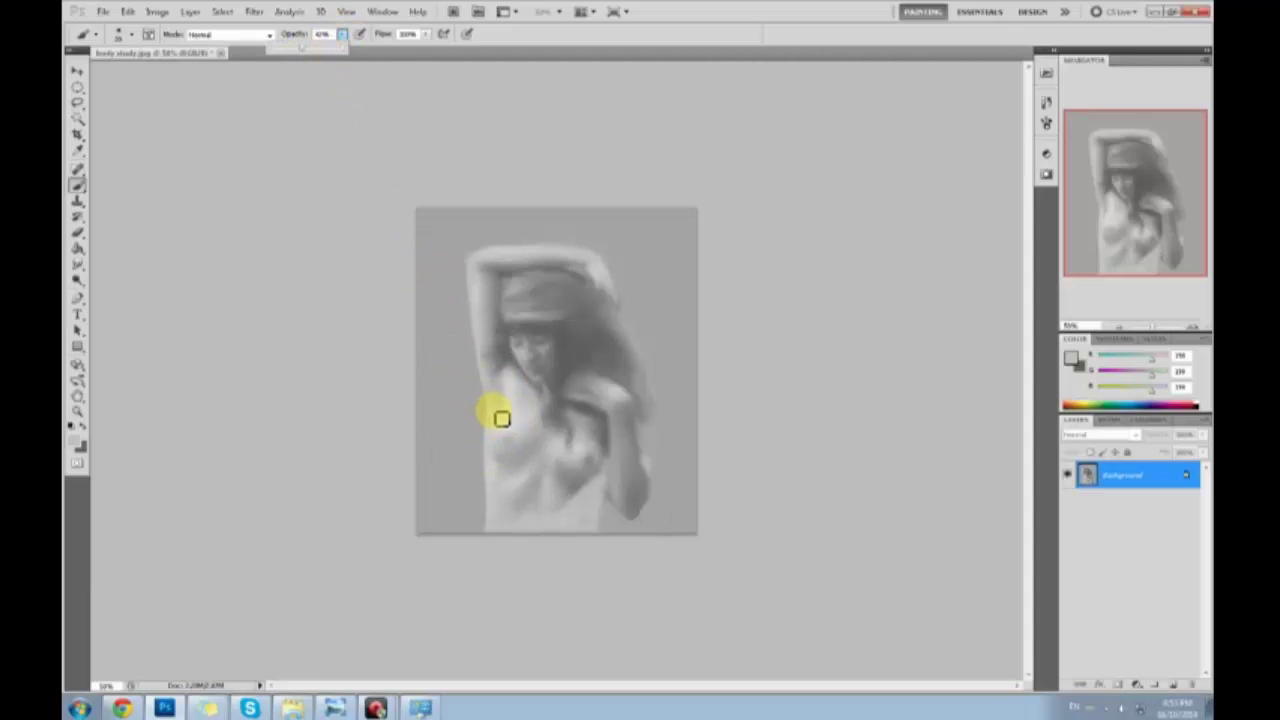
pyautogui.moveTo(495, 412)
pyautogui.mouseDown()
pyautogui.moveTo(514, 450)
pyautogui.moveTo(498, 403)
pyautogui.moveTo(509, 434)
pyautogui.moveTo(497, 404)
pyautogui.moveTo(509, 423)
pyautogui.moveTo(506, 463)
pyautogui.moveTo(509, 423)
pyautogui.moveTo(507, 452)
pyautogui.mouseUp()
pyautogui.moveTo(492, 388)
pyautogui.mouseDown()
pyautogui.moveTo(519, 490)
pyautogui.moveTo(504, 481)
pyautogui.mouseUp()
pyautogui.press(']')
pyautogui.press(']')
pyautogui.press(']')
pyautogui.press(']')
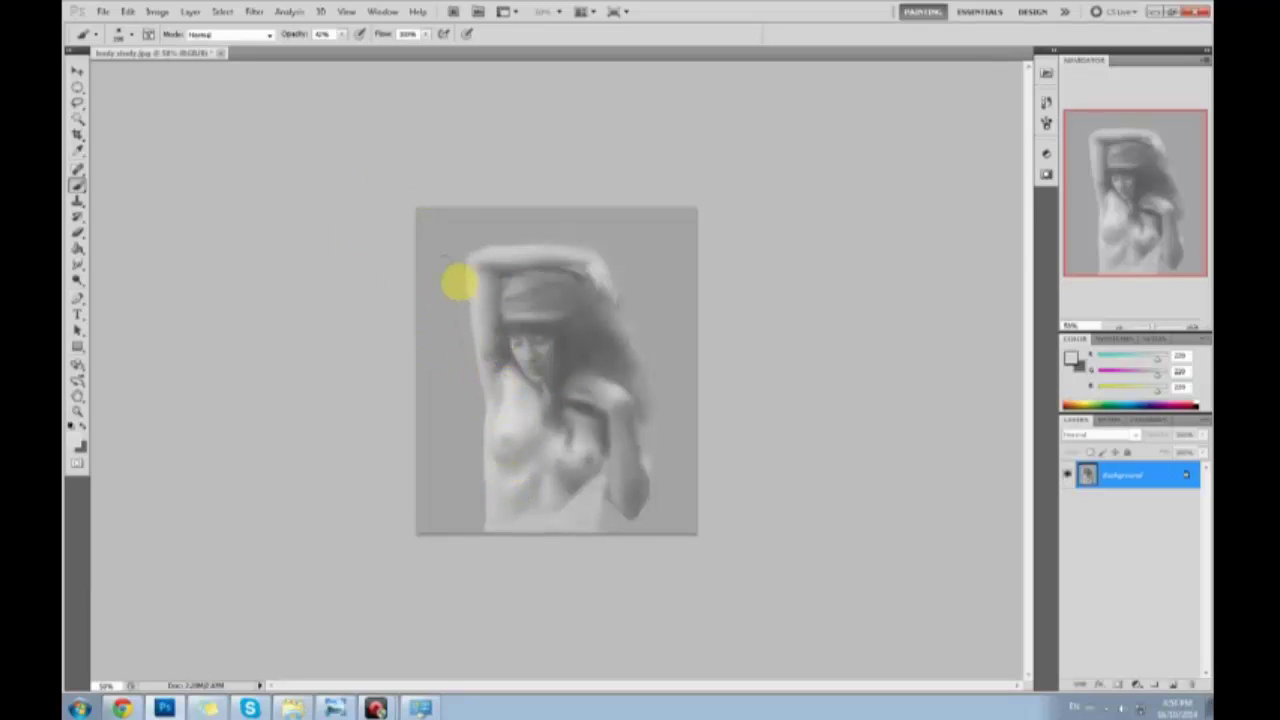
pyautogui.moveTo(514, 346)
pyautogui.mouseDown()
pyautogui.moveTo(503, 386)
pyautogui.moveTo(517, 492)
pyautogui.mouseUp()
pyautogui.hotkey('ctrl', 'z')
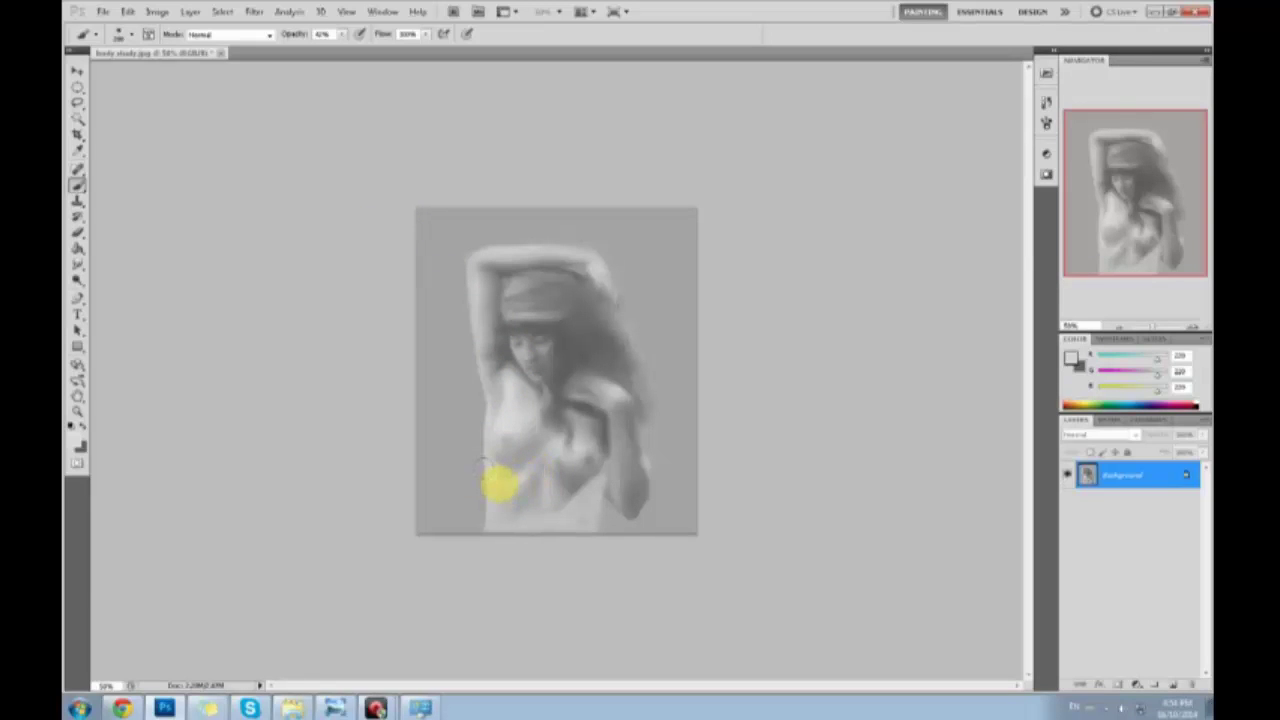
# Blend sampled light and mid greys broadly across the centre of the chest with the large soft brush
pyautogui.hotkey('ctrl', '-')
pyautogui.hotkey('ctrl', '-')
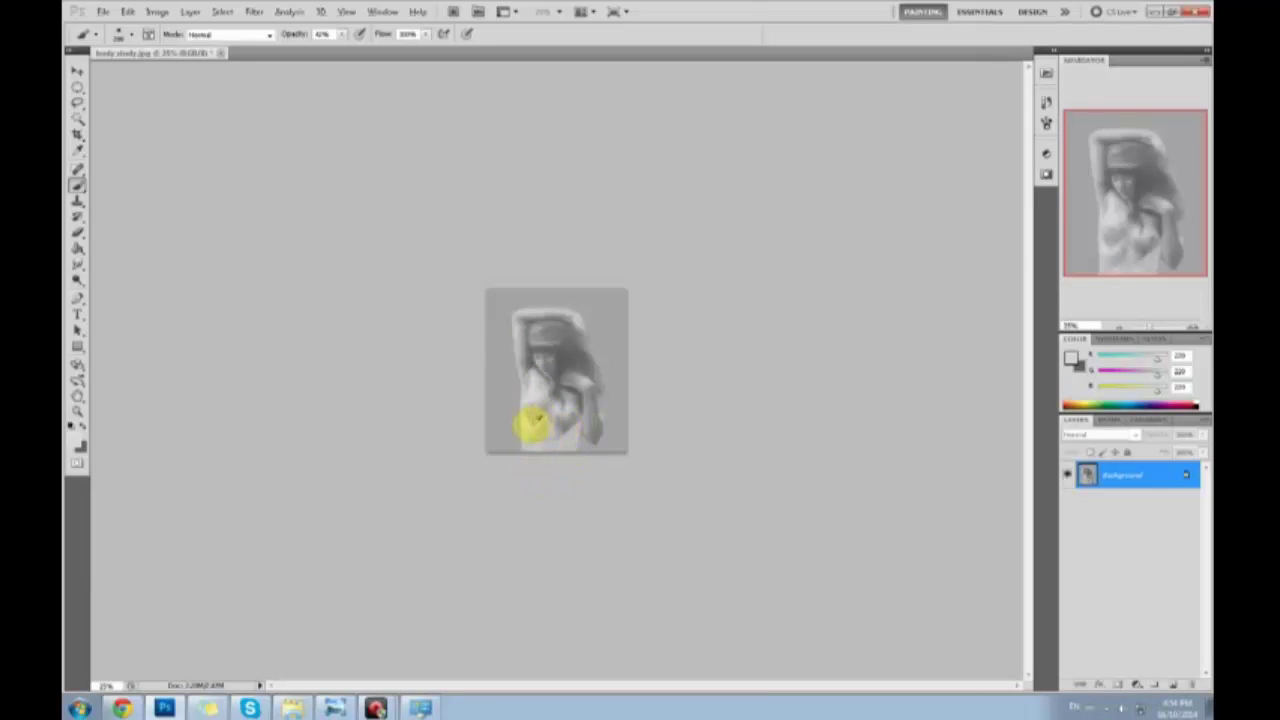
pyautogui.keyDown('alt'); pyautogui.click(553, 424); pyautogui.keyUp('alt')
pyautogui.keyDown('alt'); pyautogui.click(557, 409); pyautogui.keyUp('alt')
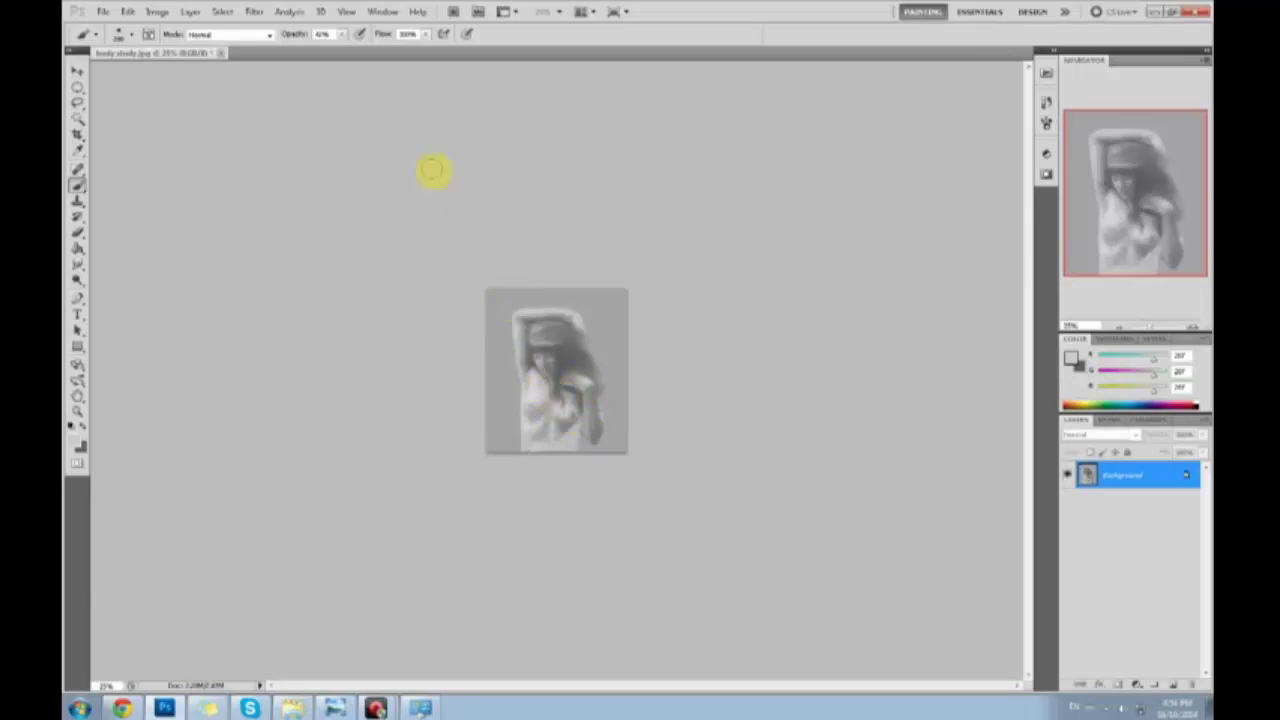
pyautogui.moveTo(568, 360)
pyautogui.mouseDown()
pyautogui.moveTo(528, 378)
pyautogui.moveTo(541, 418)
pyautogui.mouseUp()
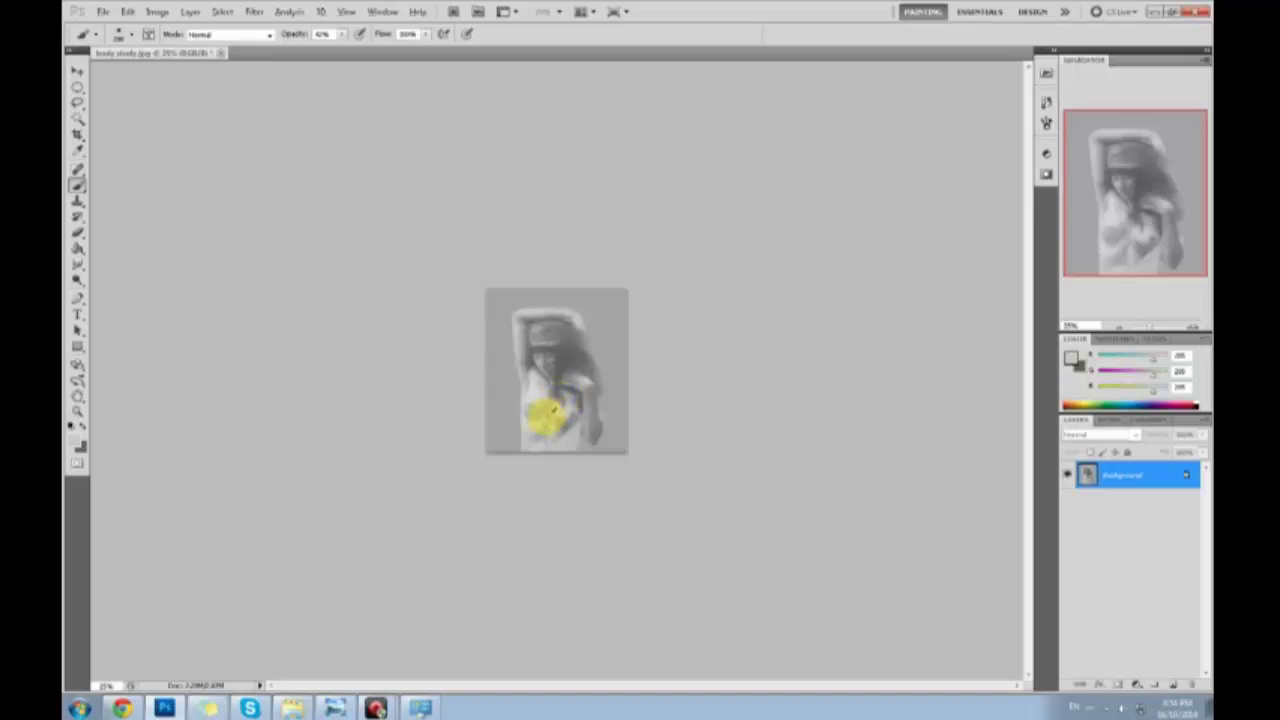
pyautogui.keyDown('alt'); pyautogui.click(541, 411); pyautogui.keyUp('alt')
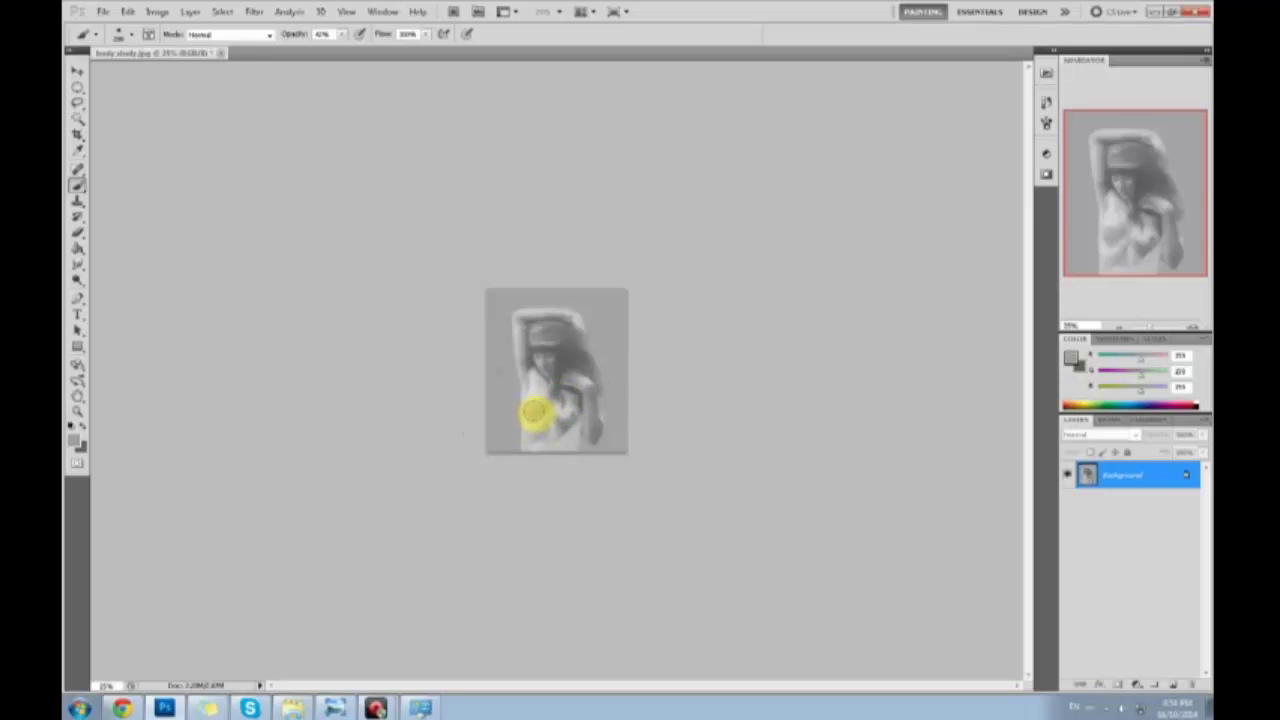
pyautogui.moveTo(552, 413); pyautogui.dragTo(545, 415)
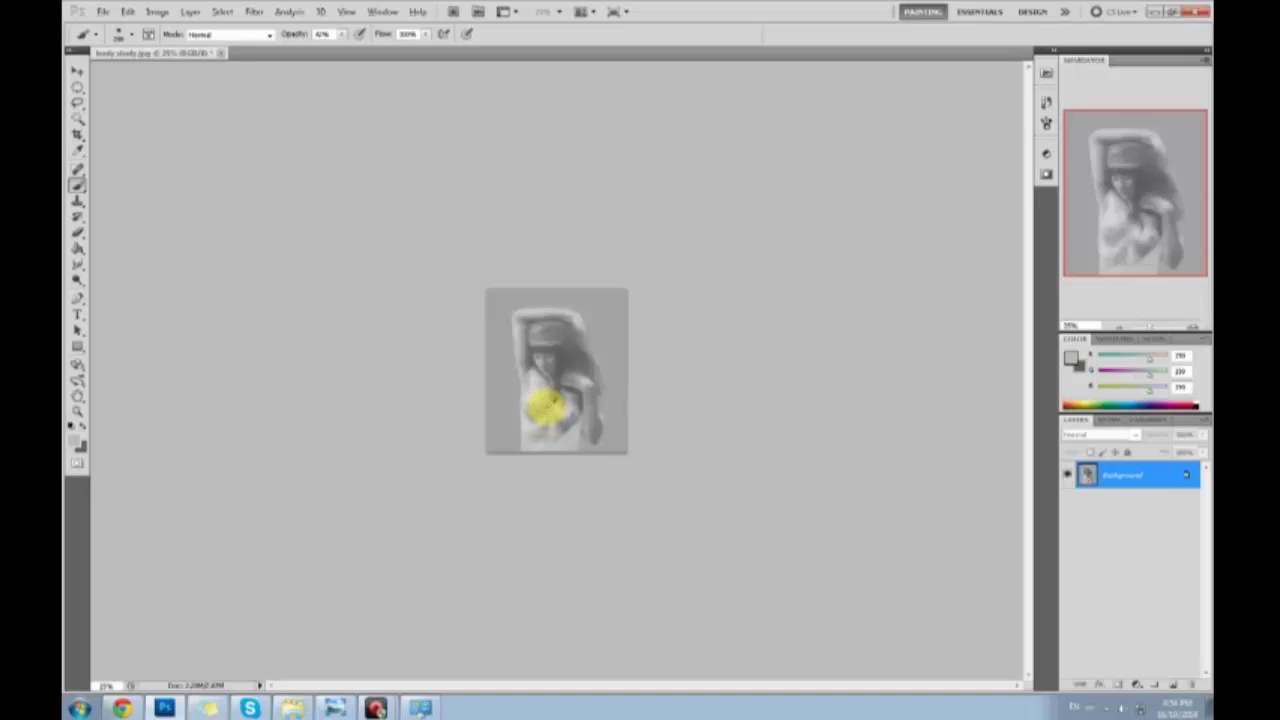
# Soften the shadow under the chest form below the raised arm and the adjoining ribs with sampled greys
pyautogui.keyDown('alt'); pyautogui.click(547, 407); pyautogui.keyUp('alt')
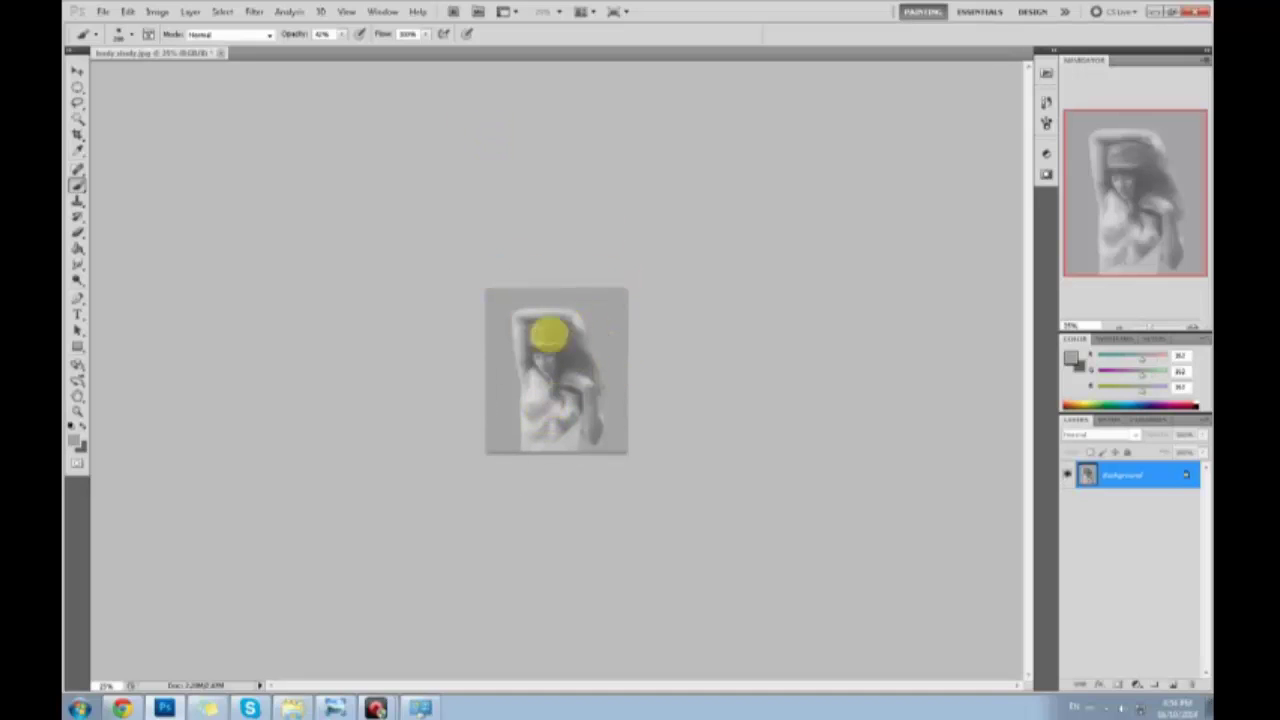
pyautogui.click(527, 429)
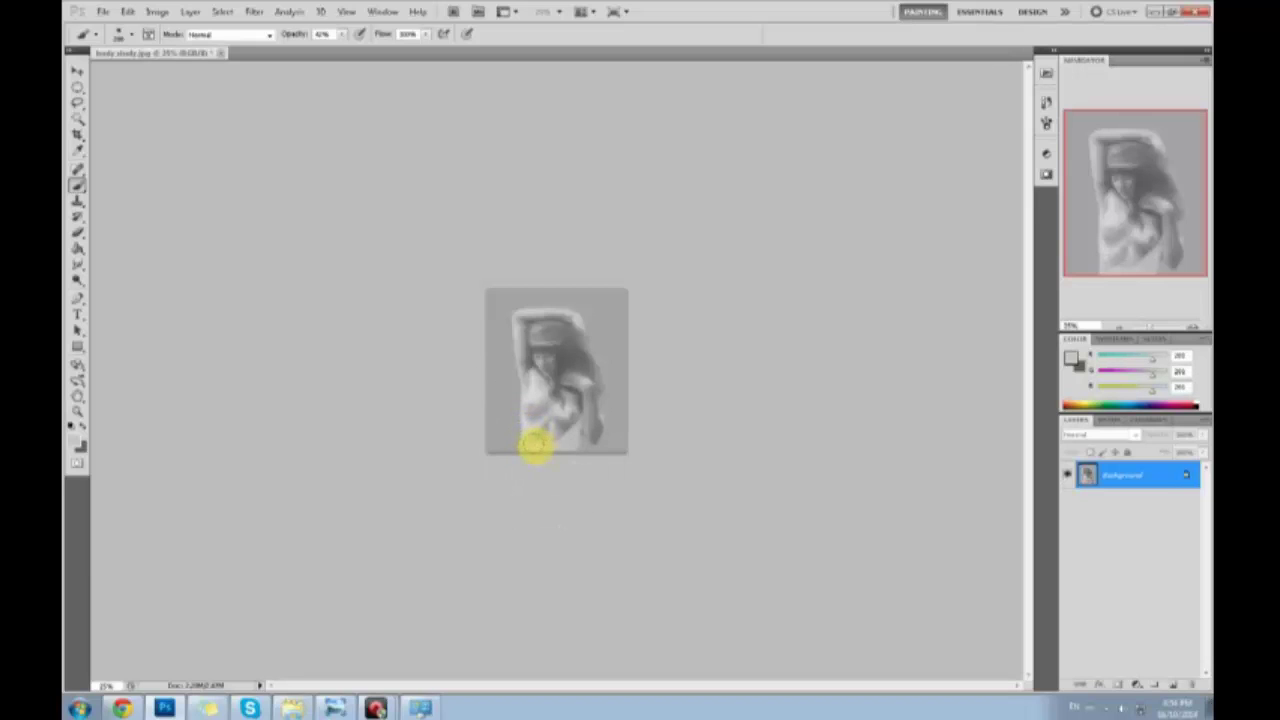
pyautogui.click(527, 433)
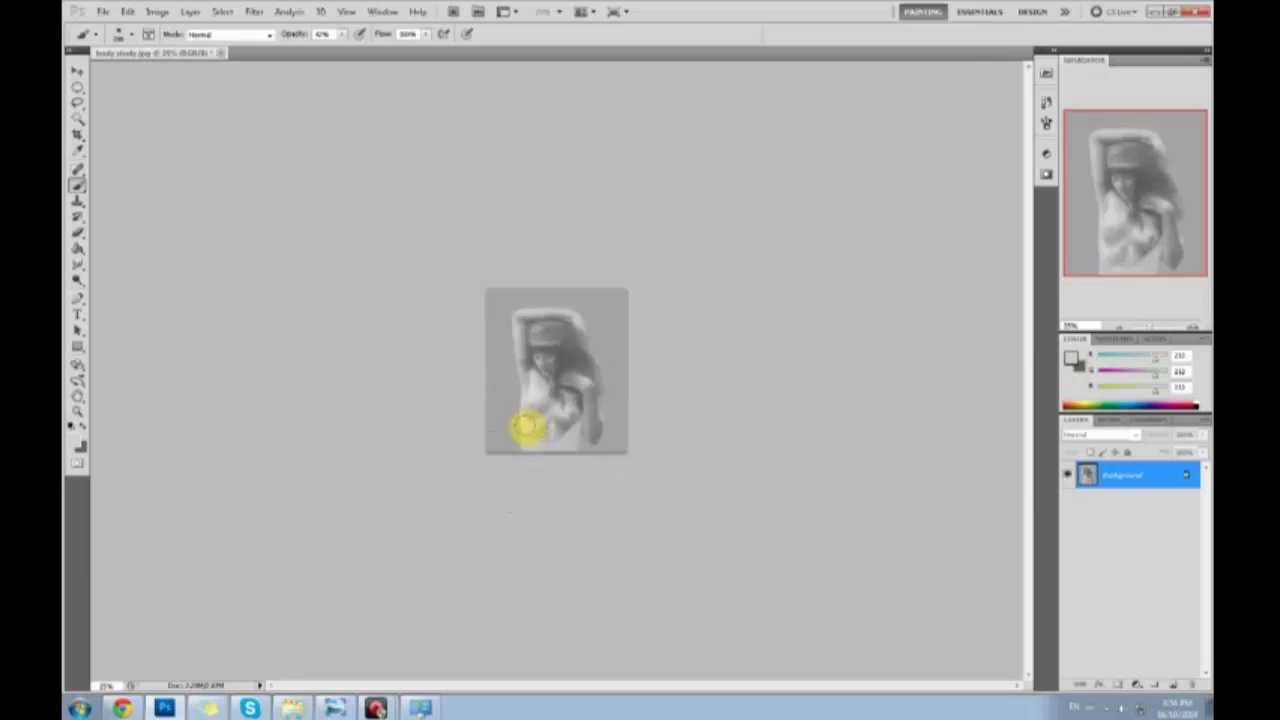
pyautogui.click(531, 416)
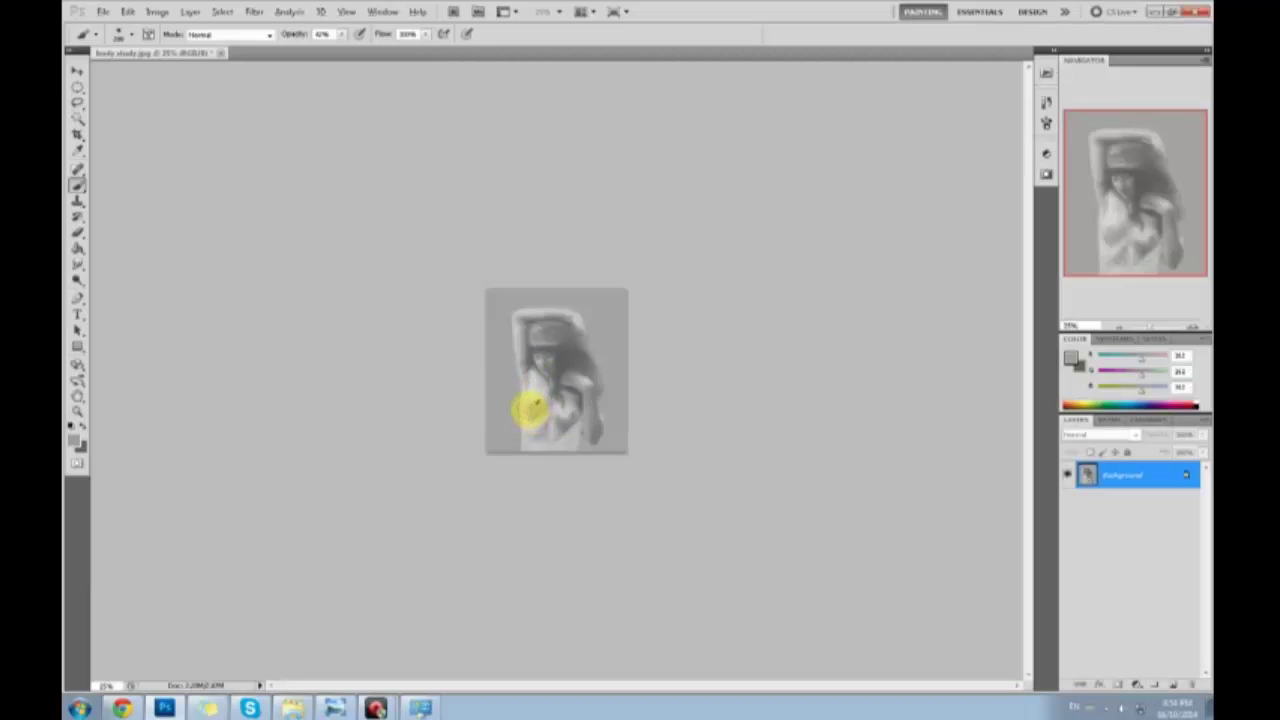
pyautogui.click(529, 412)
pyautogui.click(530, 416)
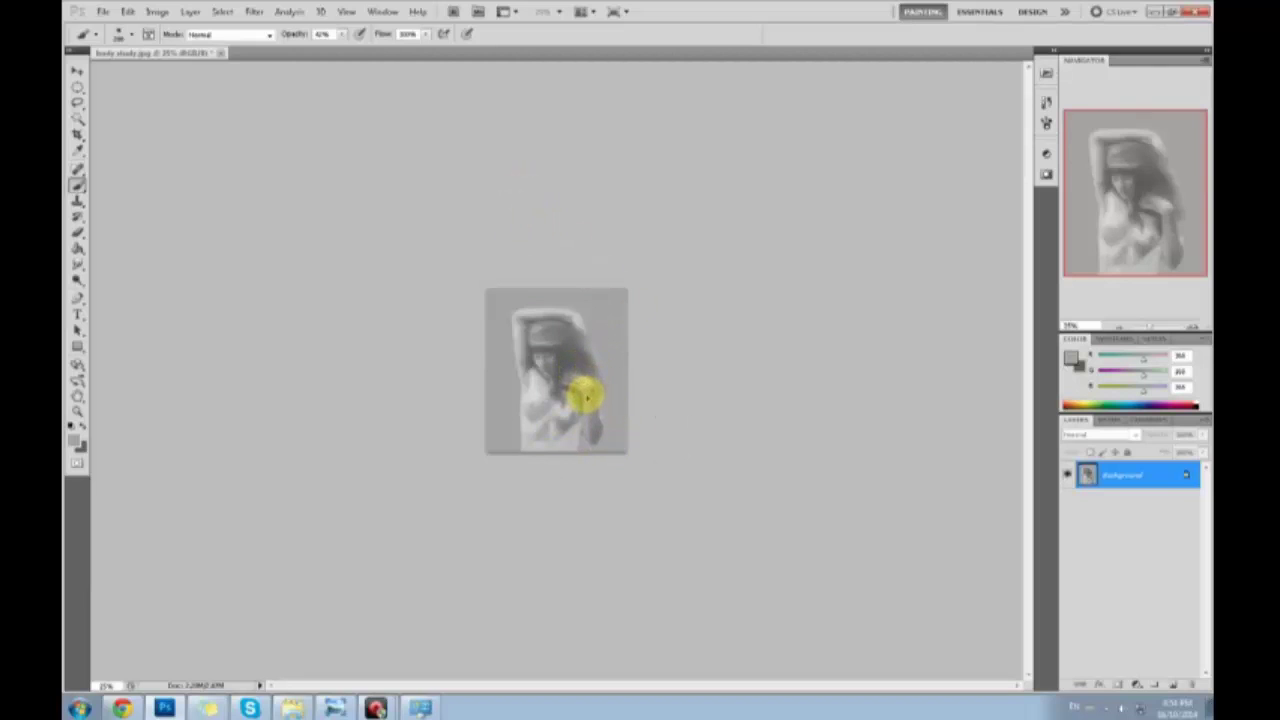
# Reshape the chest form below the raised arm by pushing its contours slightly with the Liquify filter
pyautogui.hotkey('ctrl', '+')
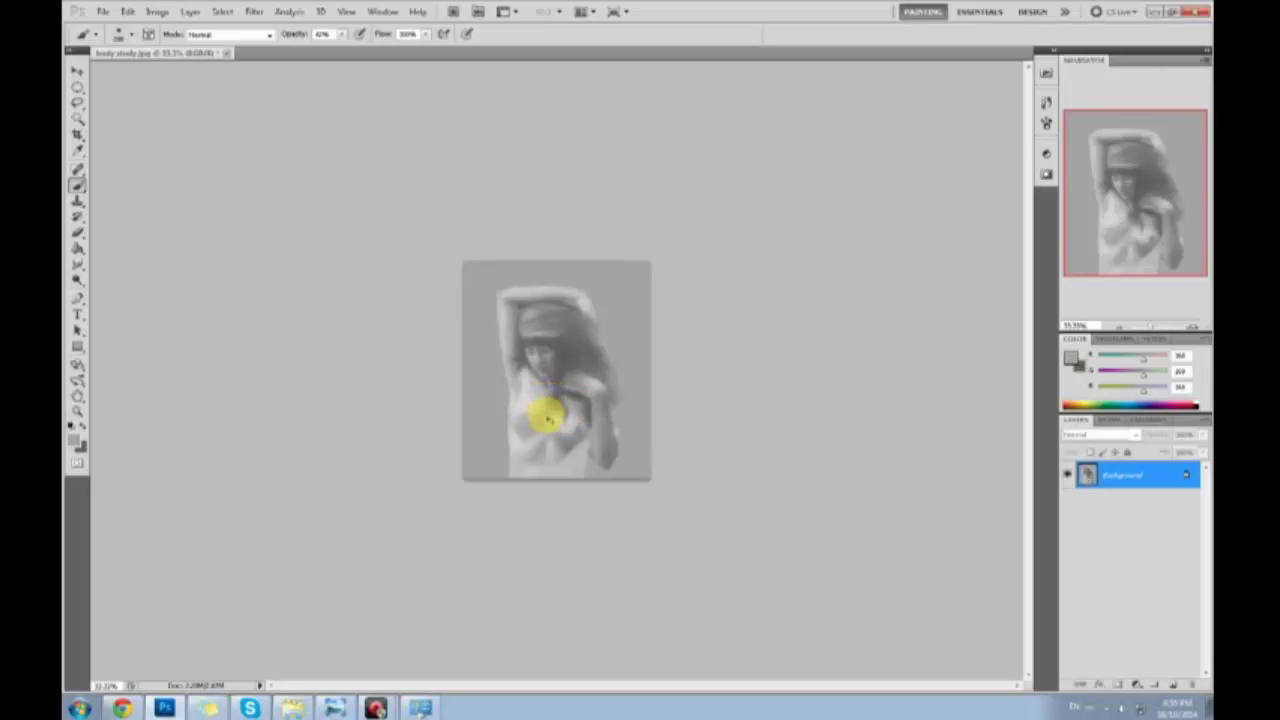
pyautogui.hotkey('ctrl', '+')
pyautogui.press('l')
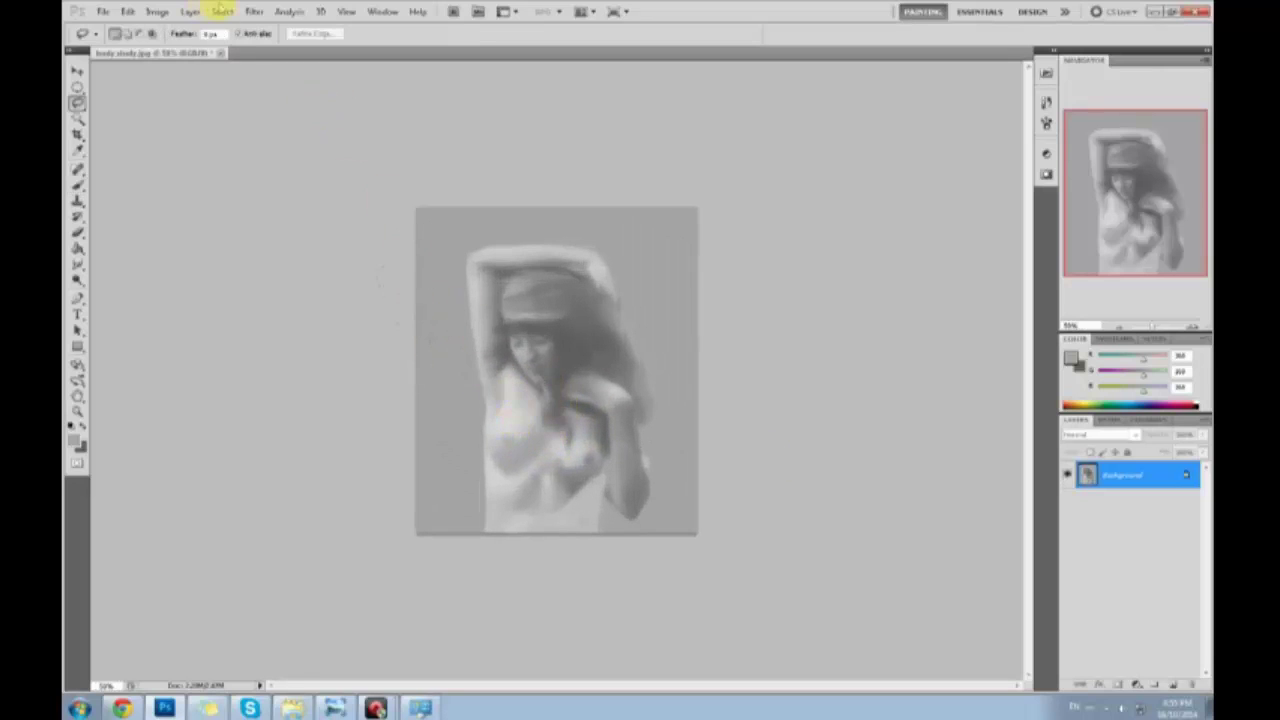
pyautogui.click(254, 11)
pyautogui.click(300, 91)
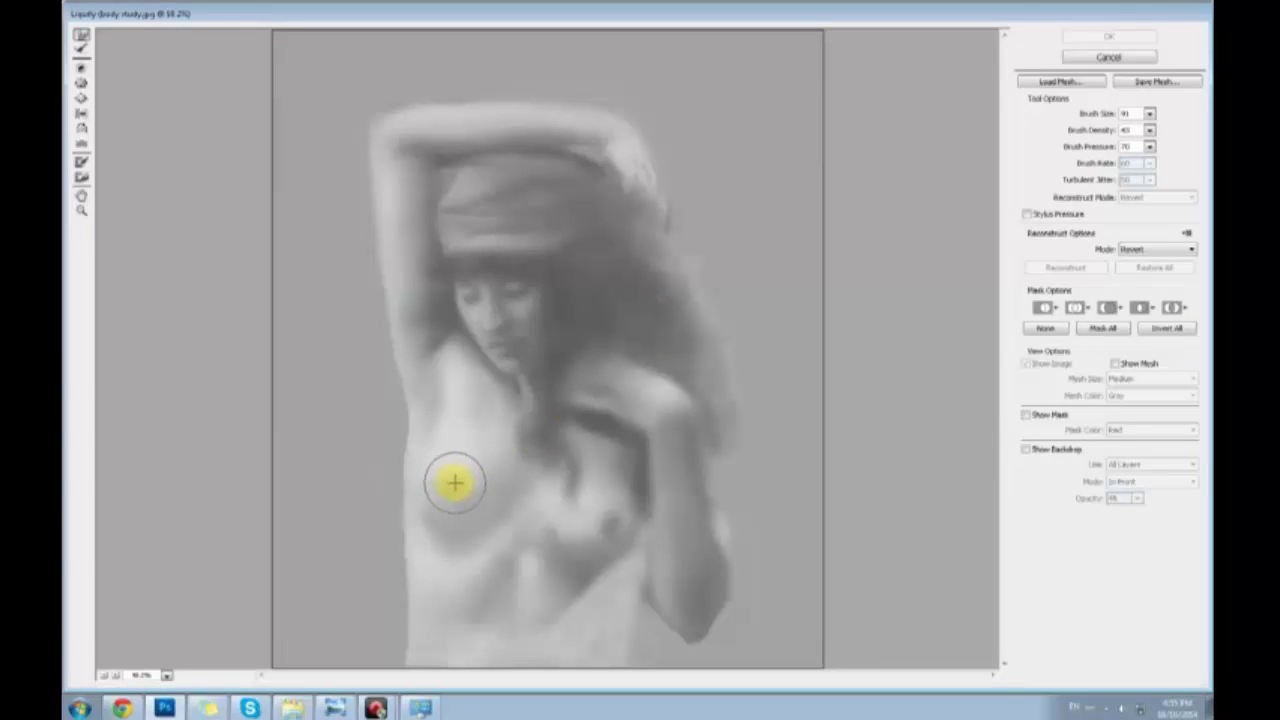
pyautogui.moveTo(449, 489)
pyautogui.mouseDown()
pyautogui.moveTo(490, 499)
pyautogui.moveTo(455, 469)
pyautogui.moveTo(483, 451)
pyautogui.moveTo(486, 516)
pyautogui.moveTo(466, 496)
pyautogui.moveTo(470, 479)
pyautogui.moveTo(471, 492)
pyautogui.moveTo(528, 450)
pyautogui.moveTo(474, 477)
pyautogui.mouseUp()
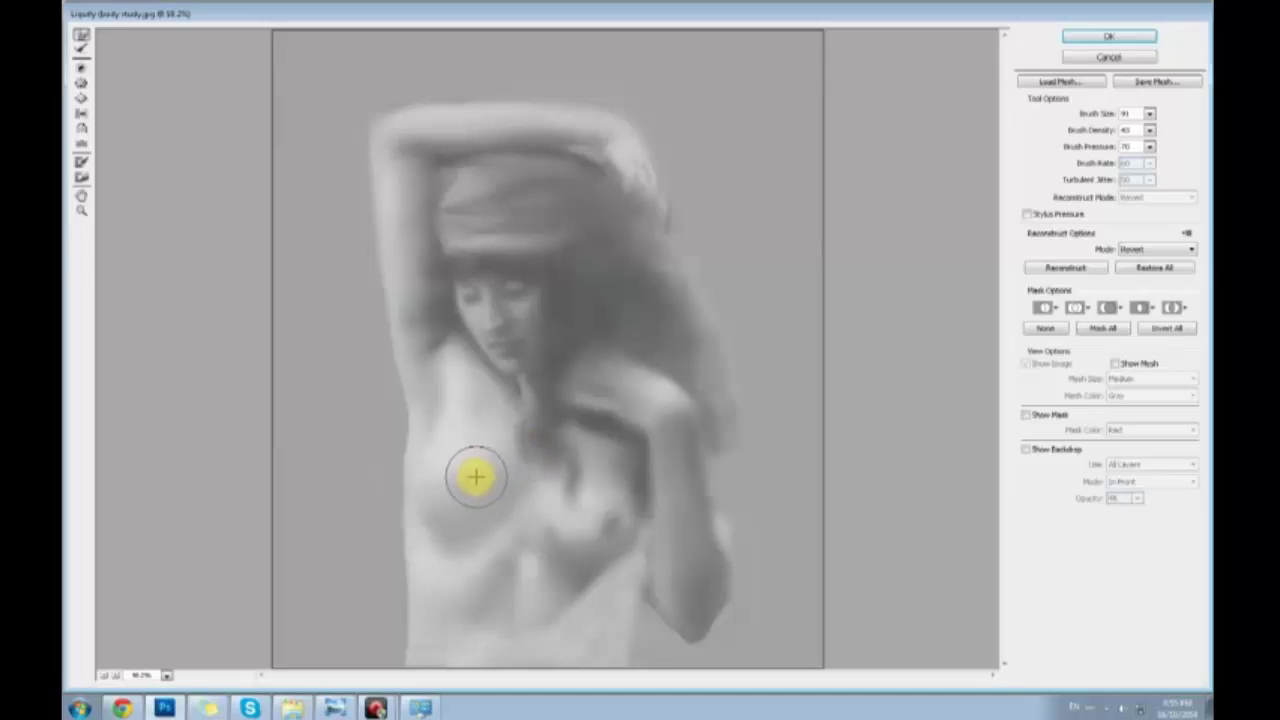
pyautogui.click(1068, 37)
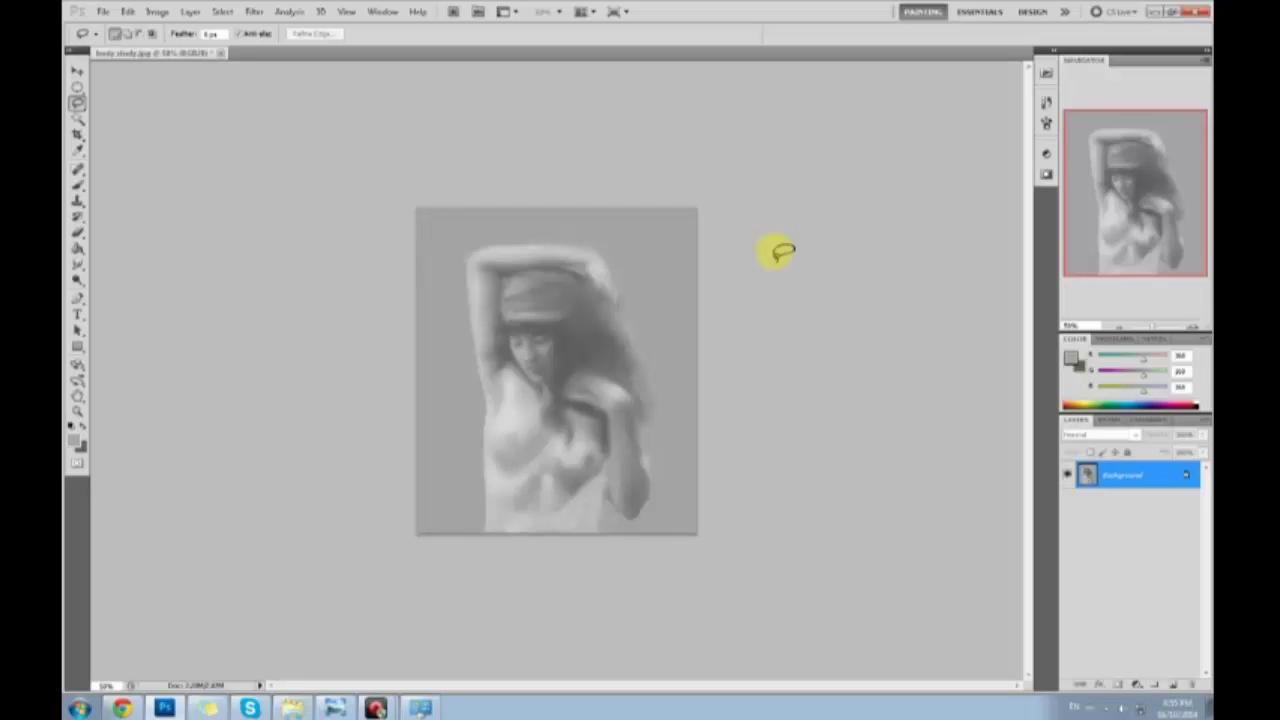
# Paint a small mid-grey accent on the chest form below the raised arm with a smaller brush and sampled greys
pyautogui.press('b')
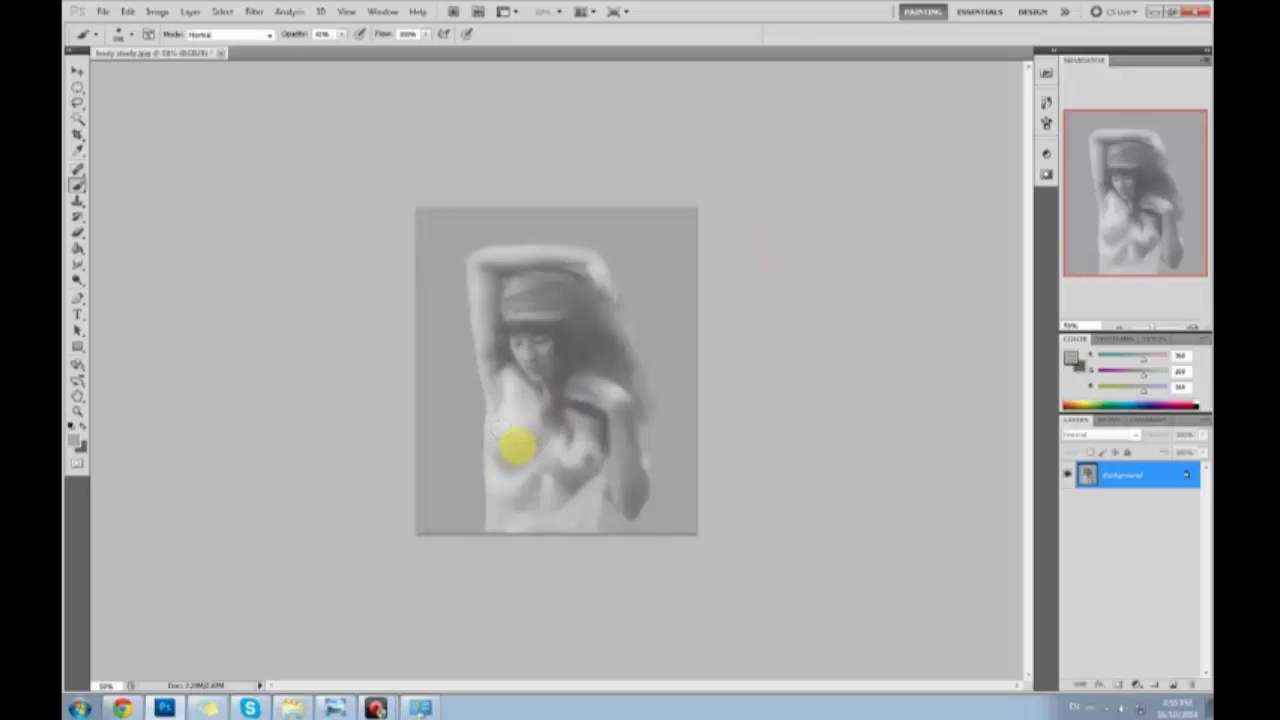
pyautogui.keyDown('alt'); pyautogui.click(550, 419); pyautogui.keyUp('alt')
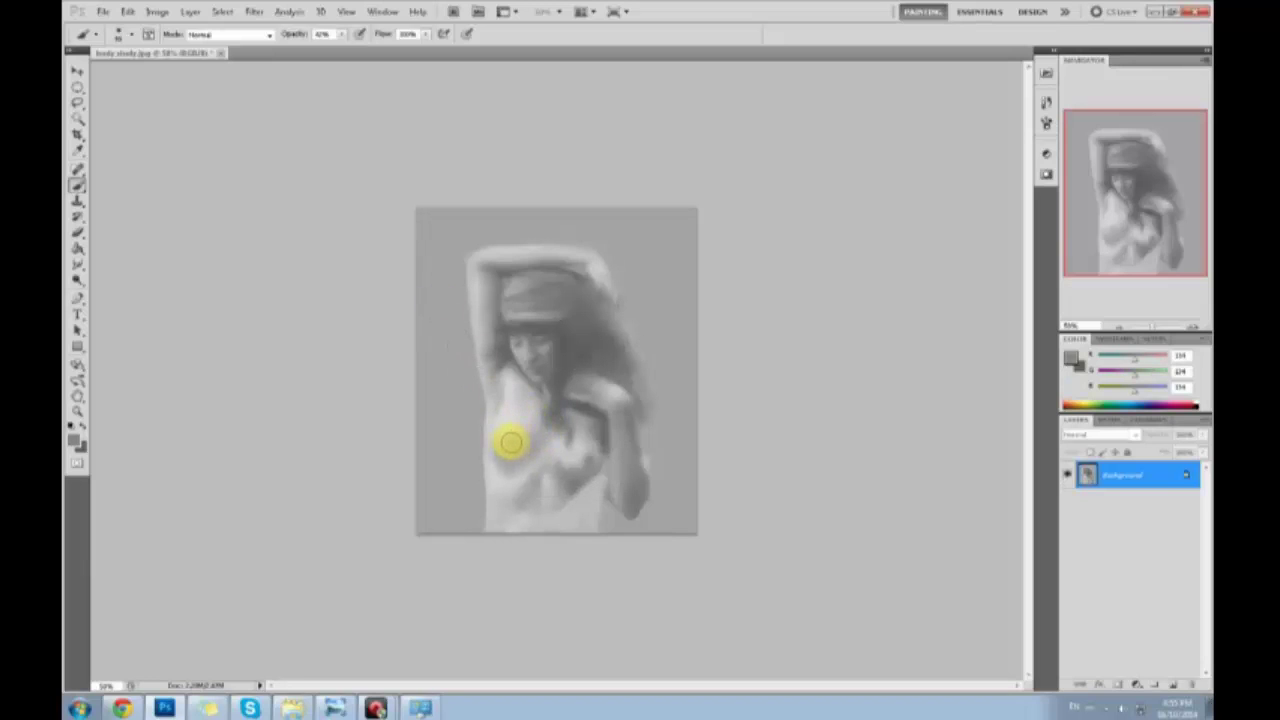
pyautogui.keyDown('alt'); pyautogui.click(516, 441); pyautogui.keyUp('alt')
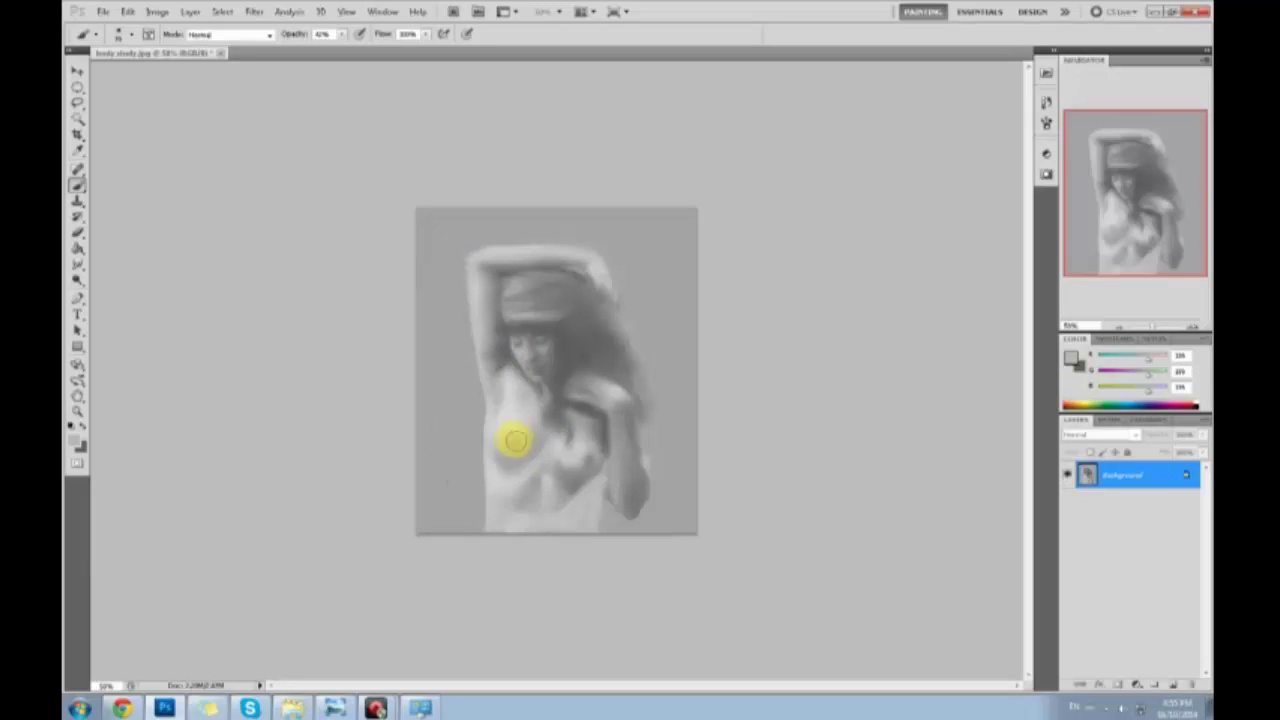
pyautogui.keyDown('alt'); pyautogui.click(513, 442); pyautogui.keyUp('alt')
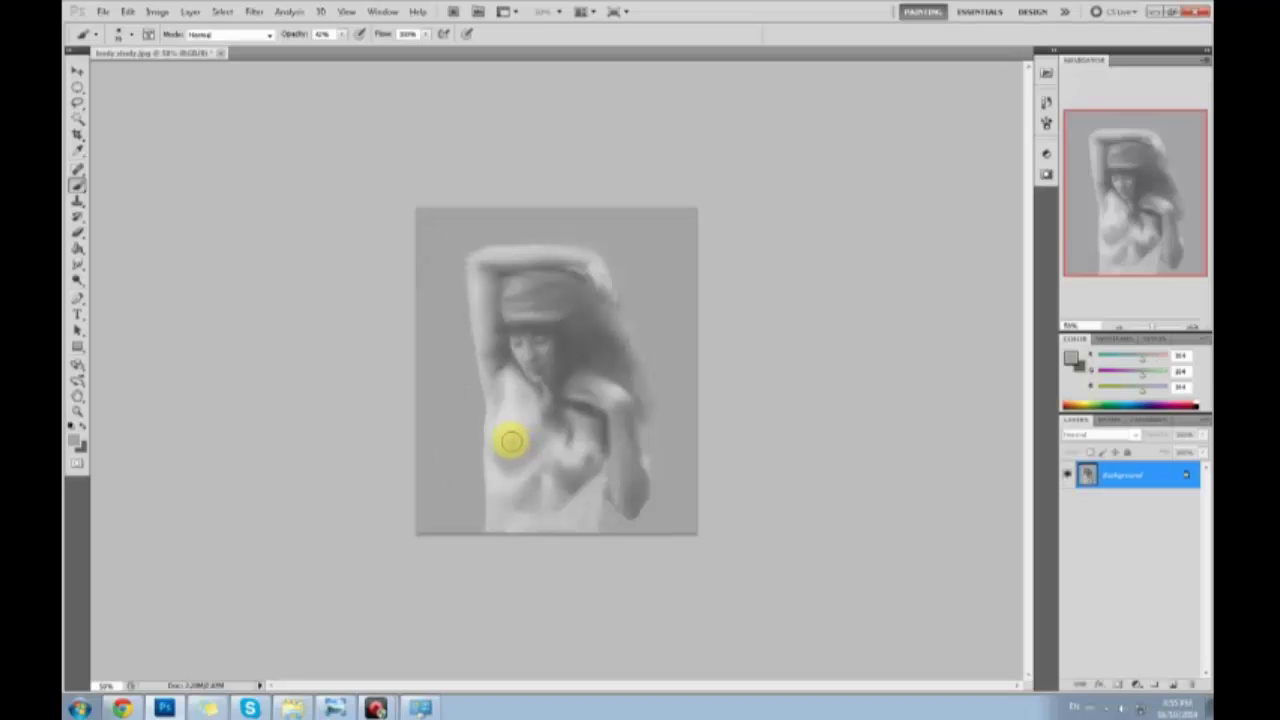
pyautogui.keyDown('alt'); pyautogui.click(516, 434); pyautogui.keyUp('alt')
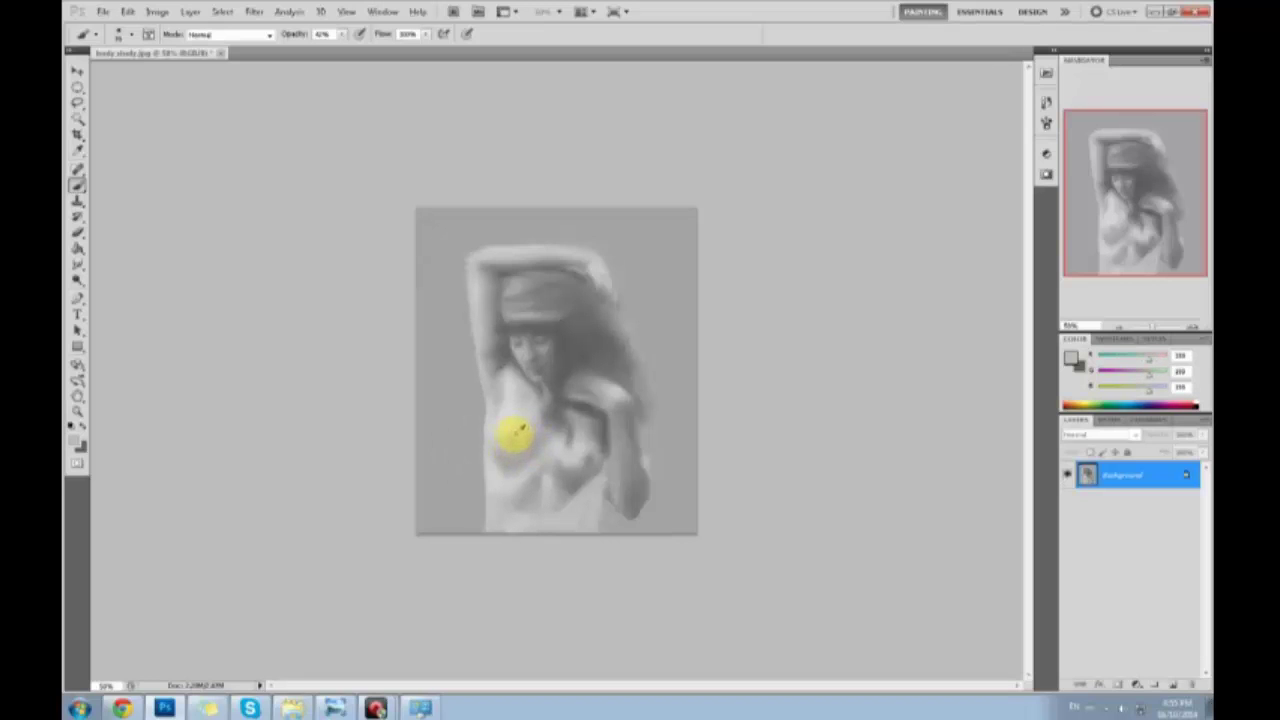
# Refine the highlight and shadow of the small accent on the chest form below the raised arm with sampled light and mid greys
pyautogui.hotkey('ctrl', '+')
pyautogui.hotkey('ctrl', '+')
pyautogui.hotkey('ctrl', '+')
pyautogui.hotkey('ctrl', '+')
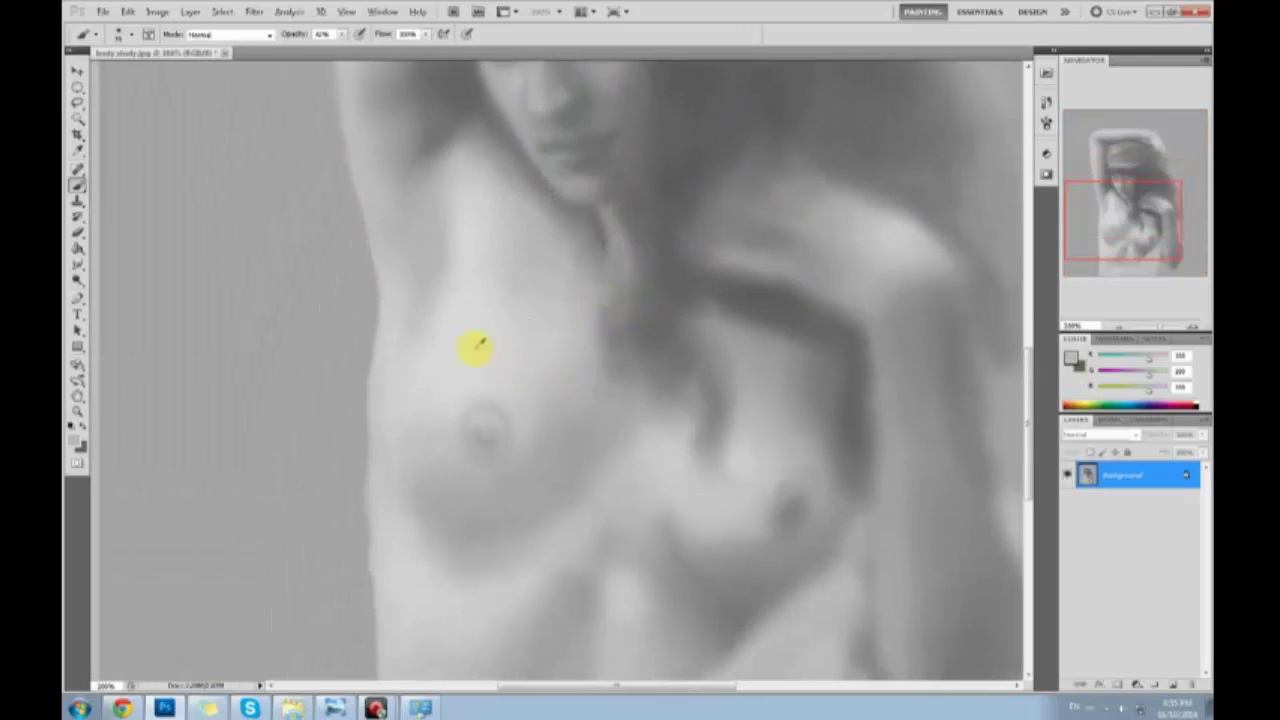
pyautogui.keyDown('alt'); pyautogui.click(477, 347); pyautogui.keyUp('alt')
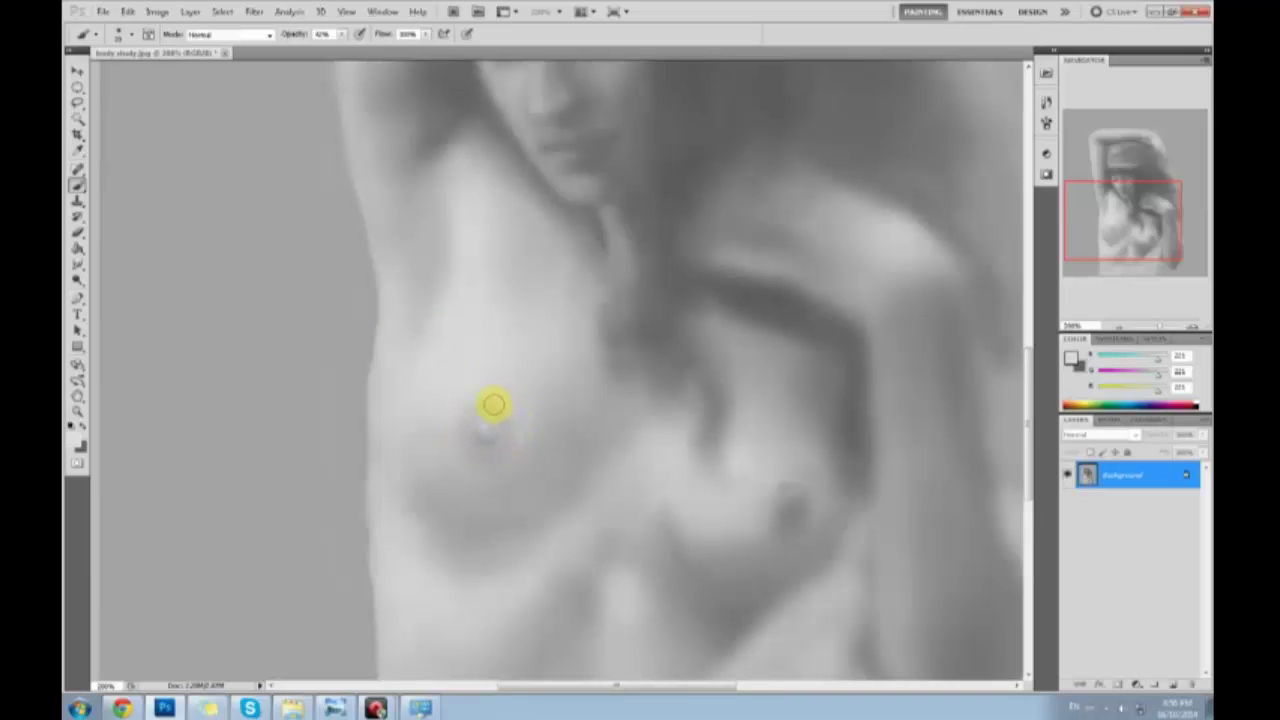
pyautogui.keyDown('alt'); pyautogui.click(505, 413); pyautogui.keyUp('alt')
pyautogui.moveTo(506, 446)
pyautogui.mouseDown()
pyautogui.moveTo(476, 453)
pyautogui.moveTo(490, 438)
pyautogui.moveTo(501, 450)
pyautogui.moveTo(492, 458)
pyautogui.moveTo(475, 414)
pyautogui.moveTo(489, 416)
pyautogui.moveTo(469, 451)
pyautogui.mouseUp()
pyautogui.keyDown('alt'); pyautogui.click(490, 440); pyautogui.keyUp('alt')
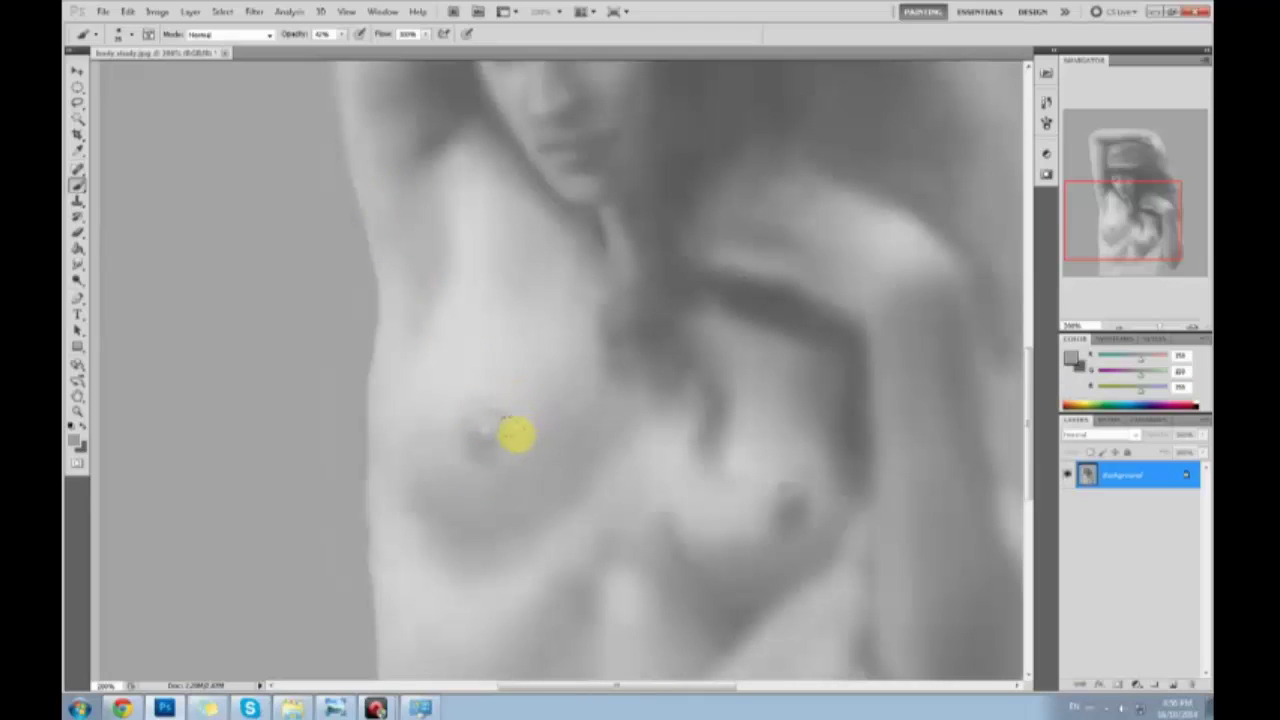
# Sketch two concentric circles and a few loose strokes on the empty background beside the torso at 100% brush opacity
pyautogui.press(']')
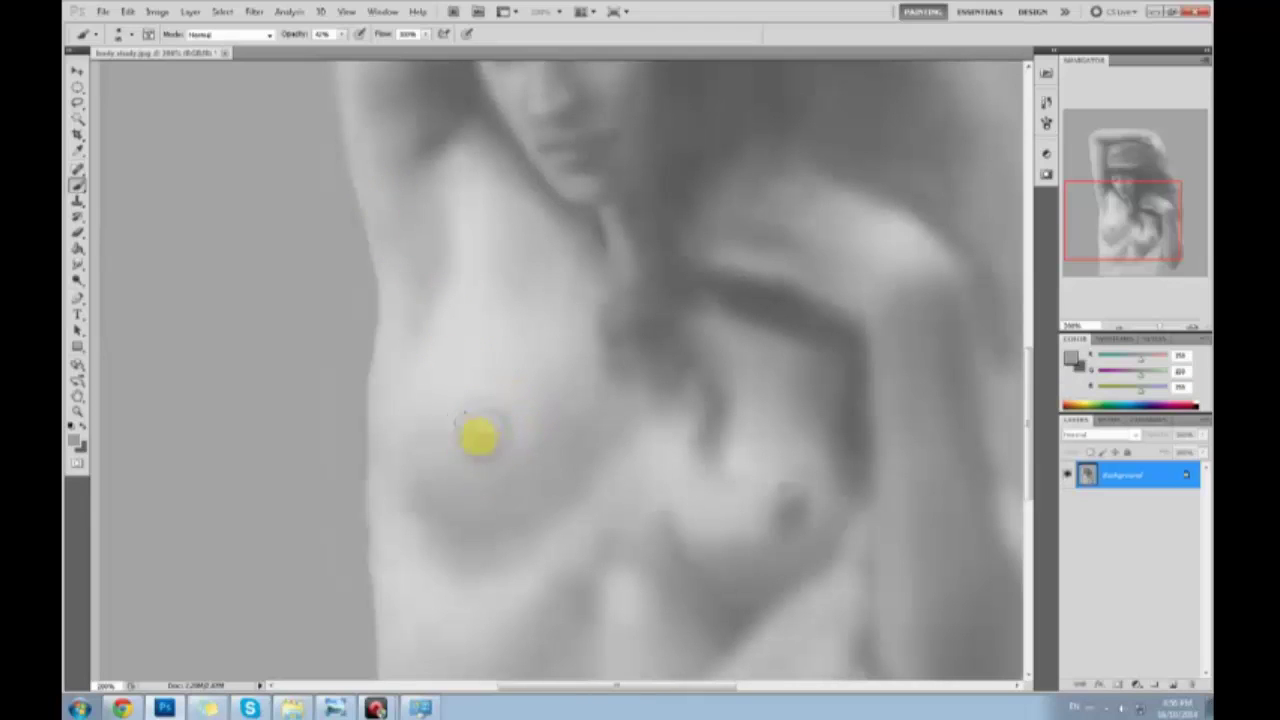
pyautogui.moveTo(430, 440); pyautogui.dragTo(592, 429)
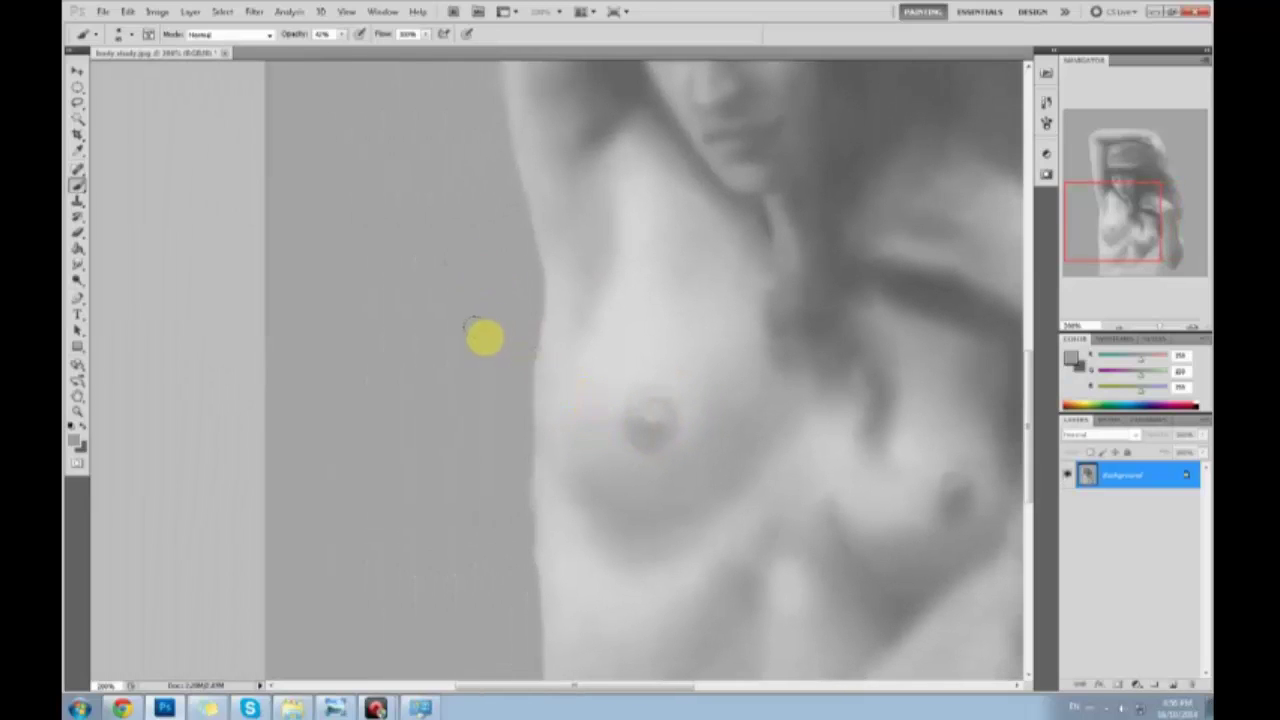
pyautogui.press('[')
pyautogui.moveTo(345, 42); pyautogui.dragTo(414, 57)
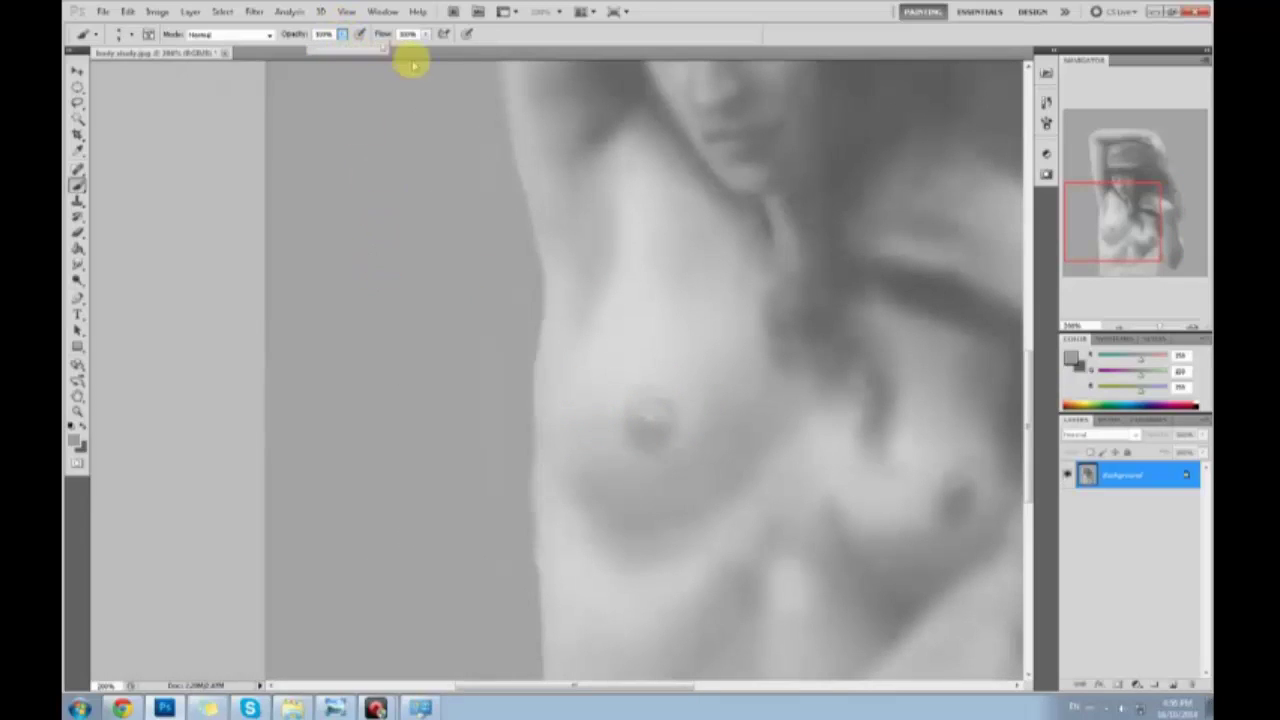
pyautogui.moveTo(423, 311)
pyautogui.mouseDown()
pyautogui.moveTo(321, 418)
pyautogui.moveTo(460, 463)
pyautogui.moveTo(491, 329)
pyautogui.moveTo(348, 296)
pyautogui.moveTo(413, 326)
pyautogui.moveTo(406, 314)
pyautogui.moveTo(372, 410)
pyautogui.moveTo(460, 410)
pyautogui.moveTo(447, 328)
pyautogui.moveTo(352, 359)
pyautogui.moveTo(400, 435)
pyautogui.moveTo(454, 378)
pyautogui.moveTo(411, 331)
pyautogui.moveTo(372, 402)
pyautogui.moveTo(389, 332)
pyautogui.moveTo(475, 417)
pyautogui.moveTo(351, 377)
pyautogui.moveTo(394, 292)
pyautogui.mouseUp()
pyautogui.moveTo(395, 125)
pyautogui.mouseDown()
pyautogui.moveTo(370, 189)
pyautogui.moveTo(405, 180)
pyautogui.mouseUp()
pyautogui.moveTo(428, 140); pyautogui.dragTo(455, 182)
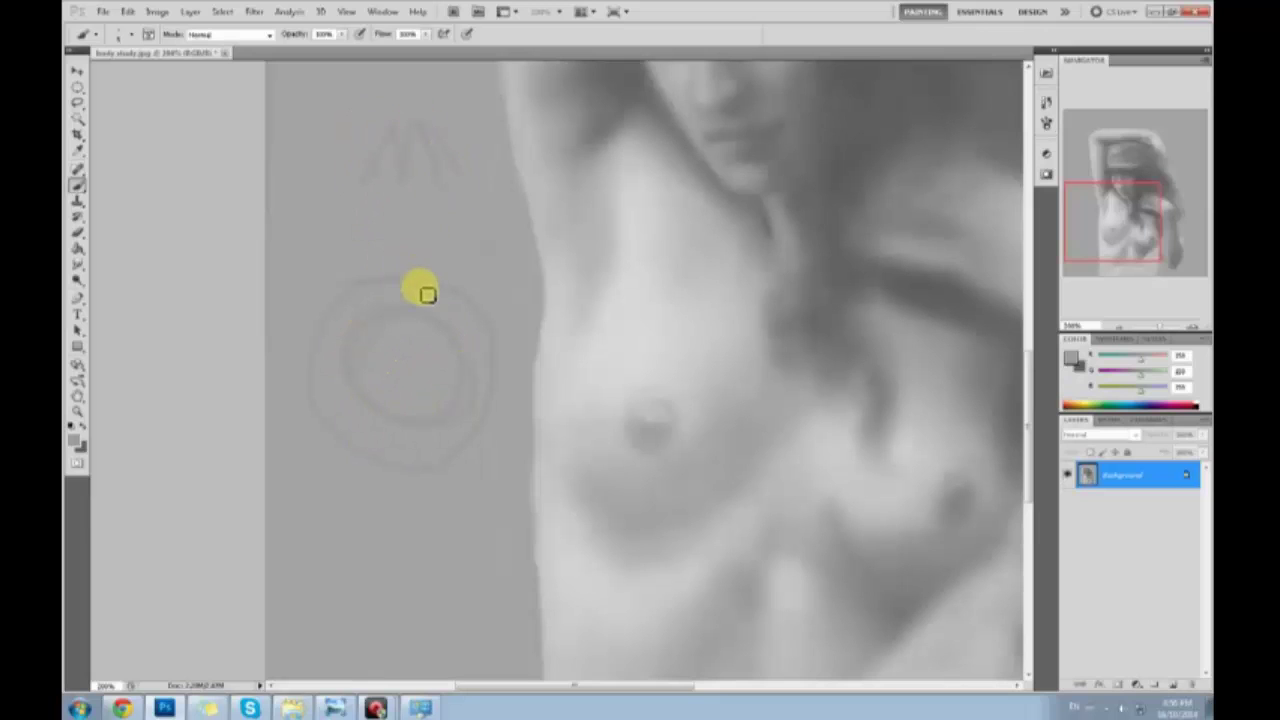
pyautogui.moveTo(451, 299)
pyautogui.mouseDown()
pyautogui.moveTo(366, 302)
pyautogui.moveTo(447, 347)
pyautogui.moveTo(393, 320)
pyautogui.mouseUp()
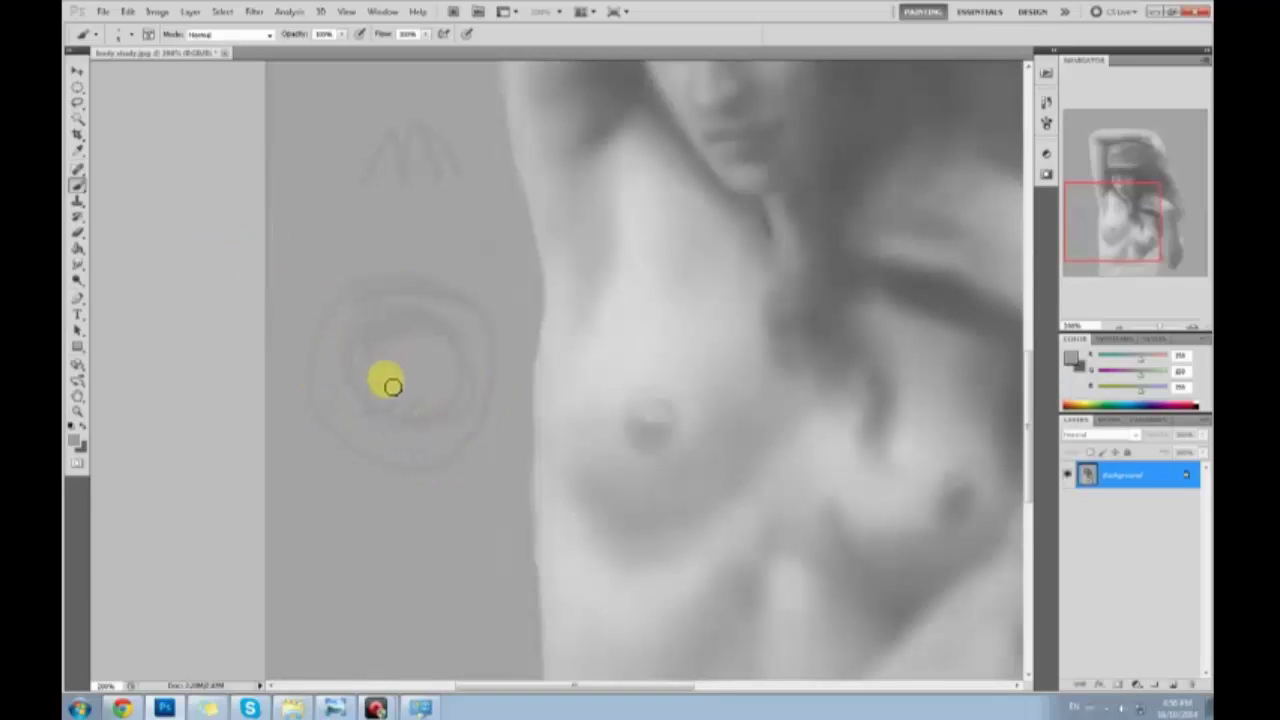
# Undo the loose strokes above the circles and the last strokes added inside them
pyautogui.hotkey('ctrl', 'alt', 'z')
pyautogui.hotkey('ctrl', 'alt', 'z')
pyautogui.hotkey('ctrl', 'alt', 'z')
pyautogui.hotkey('ctrl', 'alt', 'z')
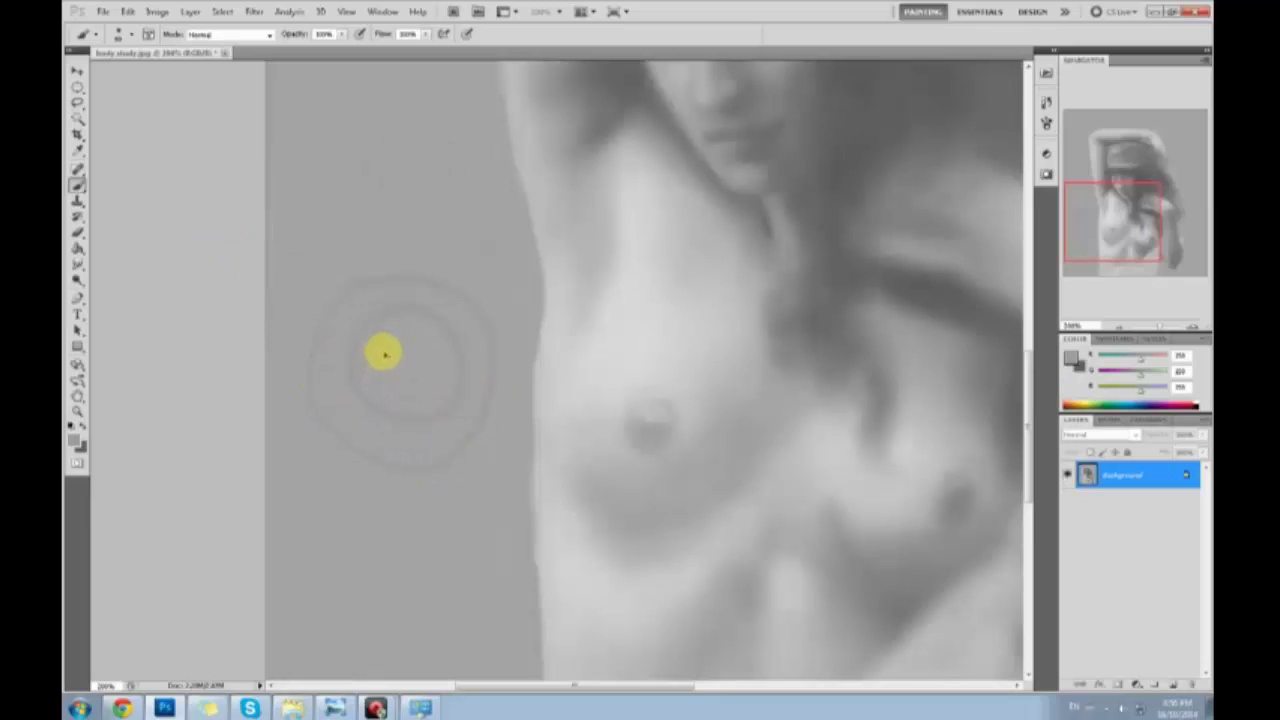
# Fill the demonstration circle with mid grey and shade its lower half with a dark grey sampled from the hair
pyautogui.moveTo(387, 338)
pyautogui.mouseDown()
pyautogui.moveTo(371, 317)
pyautogui.moveTo(439, 328)
pyautogui.moveTo(423, 380)
pyautogui.moveTo(383, 380)
pyautogui.moveTo(454, 371)
pyautogui.moveTo(314, 393)
pyautogui.mouseUp()
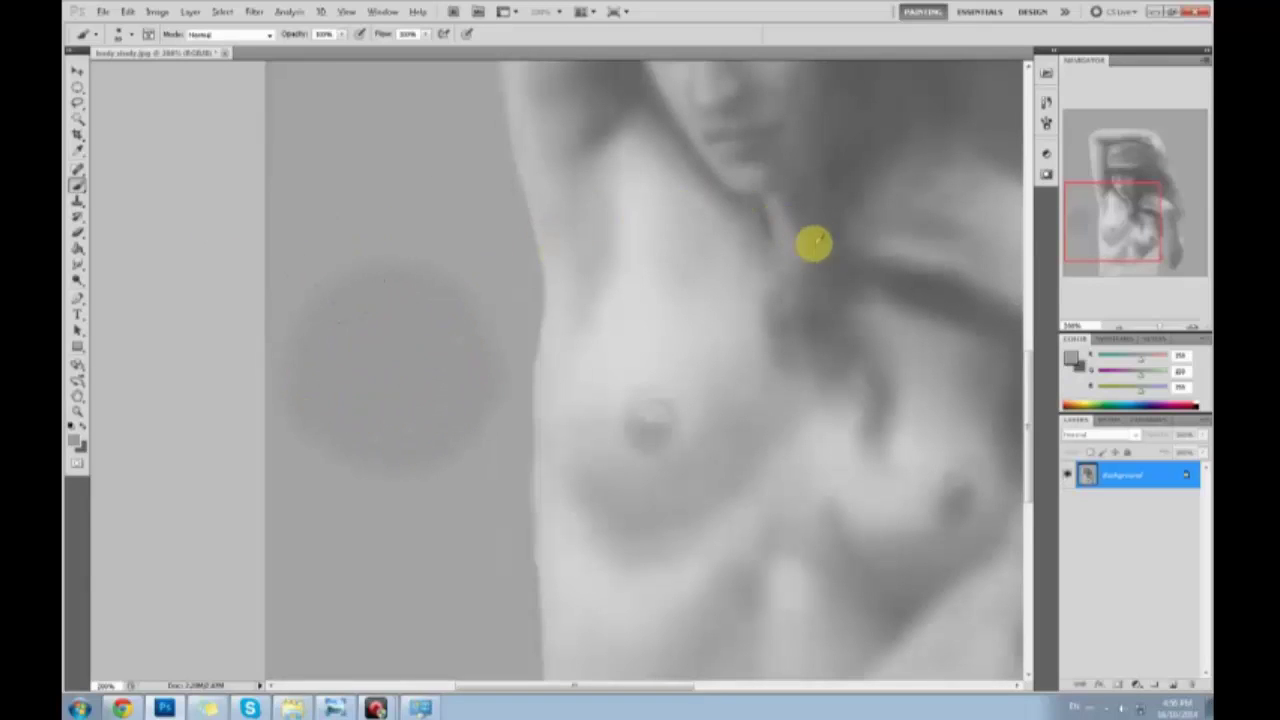
pyautogui.moveTo(341, 34); pyautogui.dragTo(308, 50)
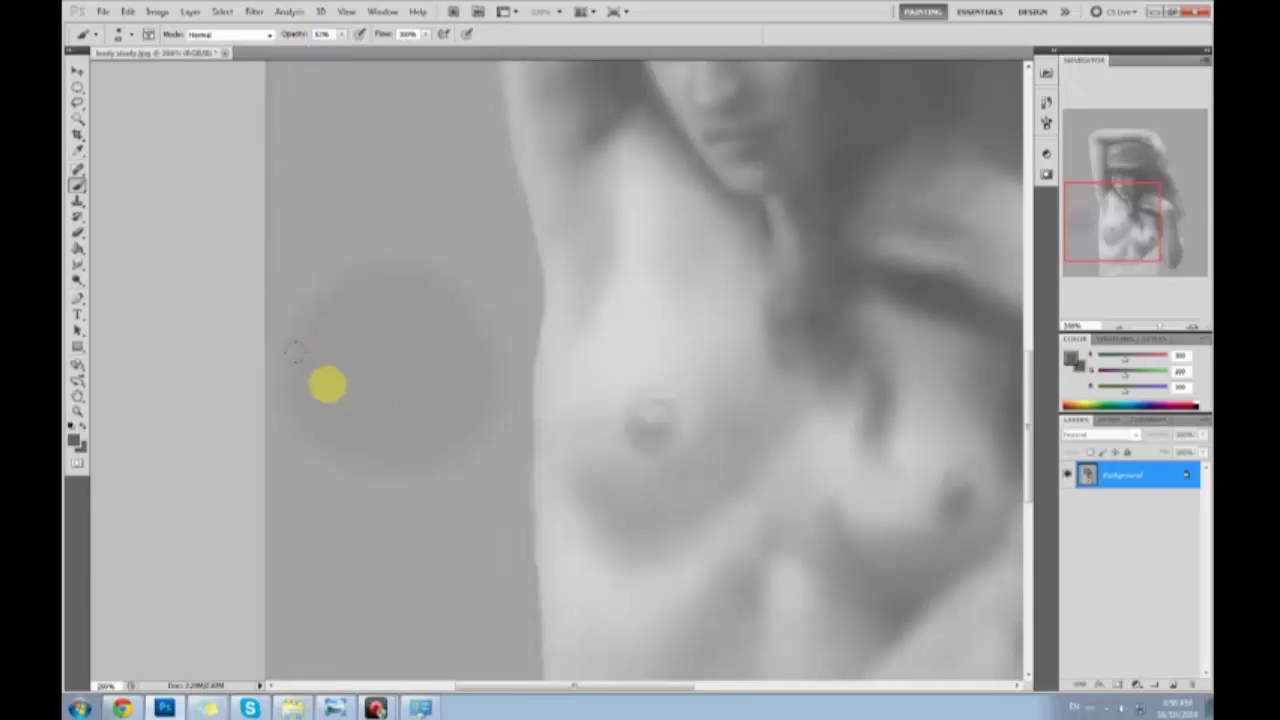
pyautogui.moveTo(329, 380)
pyautogui.mouseDown()
pyautogui.moveTo(329, 397)
pyautogui.moveTo(397, 441)
pyautogui.mouseUp()
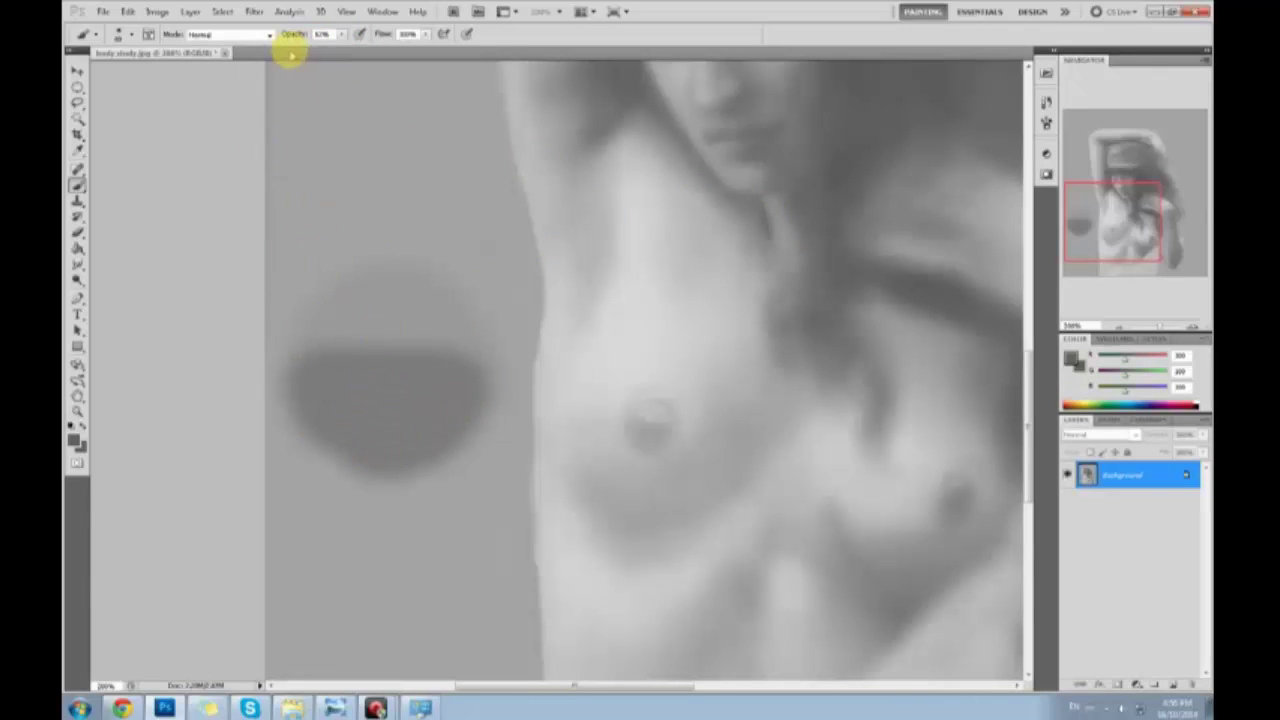
# Paint the demonstration circle's inner disc over the dark half and soften its edges with sampled greys at varying brush opacity
pyautogui.click(341, 35)
pyautogui.moveTo(340, 47); pyautogui.dragTo(323, 50)
pyautogui.keyDown('alt'); pyautogui.click(383, 322); pyautogui.keyUp('alt')
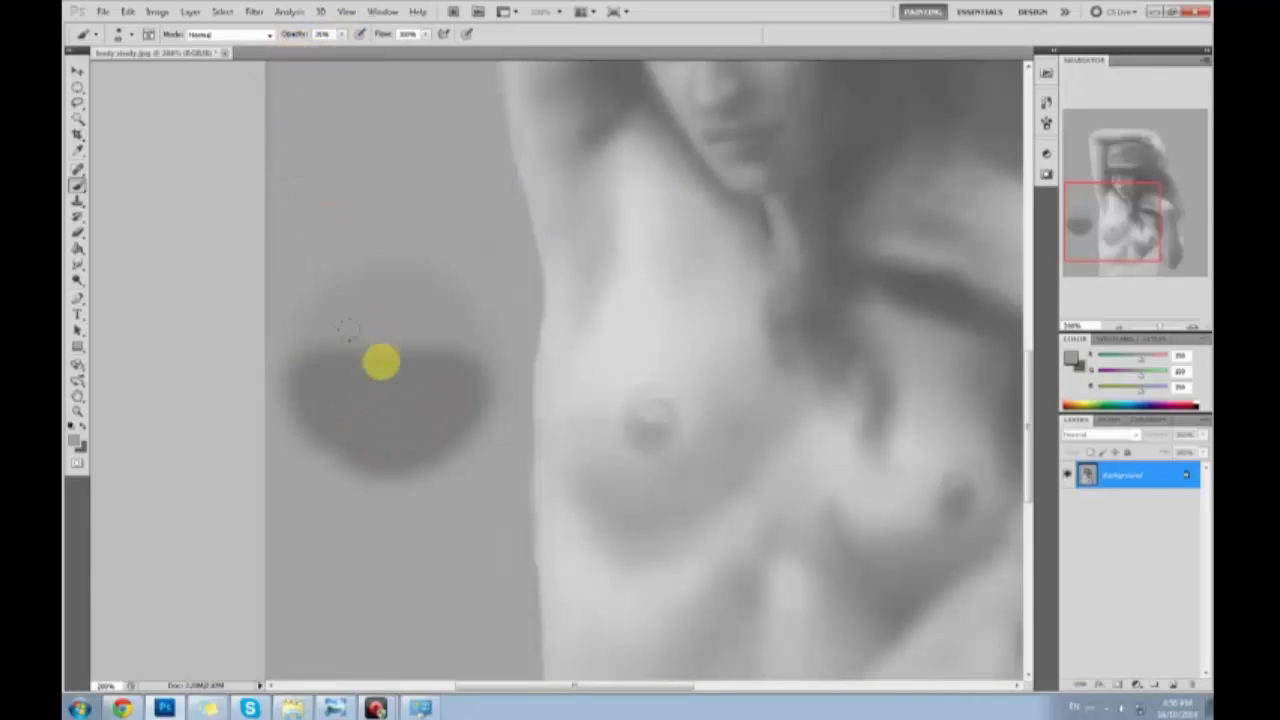
pyautogui.moveTo(380, 363); pyautogui.dragTo(395, 369)
pyautogui.moveTo(342, 35); pyautogui.dragTo(394, 52)
pyautogui.moveTo(408, 291)
pyautogui.mouseDown()
pyautogui.moveTo(376, 348)
pyautogui.moveTo(398, 356)
pyautogui.moveTo(388, 364)
pyautogui.moveTo(370, 313)
pyautogui.mouseUp()
pyautogui.moveTo(342, 35); pyautogui.dragTo(304, 56)
pyautogui.keyDown('alt'); pyautogui.click(454, 401); pyautogui.keyUp('alt')
pyautogui.moveTo(407, 363)
pyautogui.mouseDown()
pyautogui.moveTo(368, 373)
pyautogui.moveTo(347, 342)
pyautogui.mouseUp()
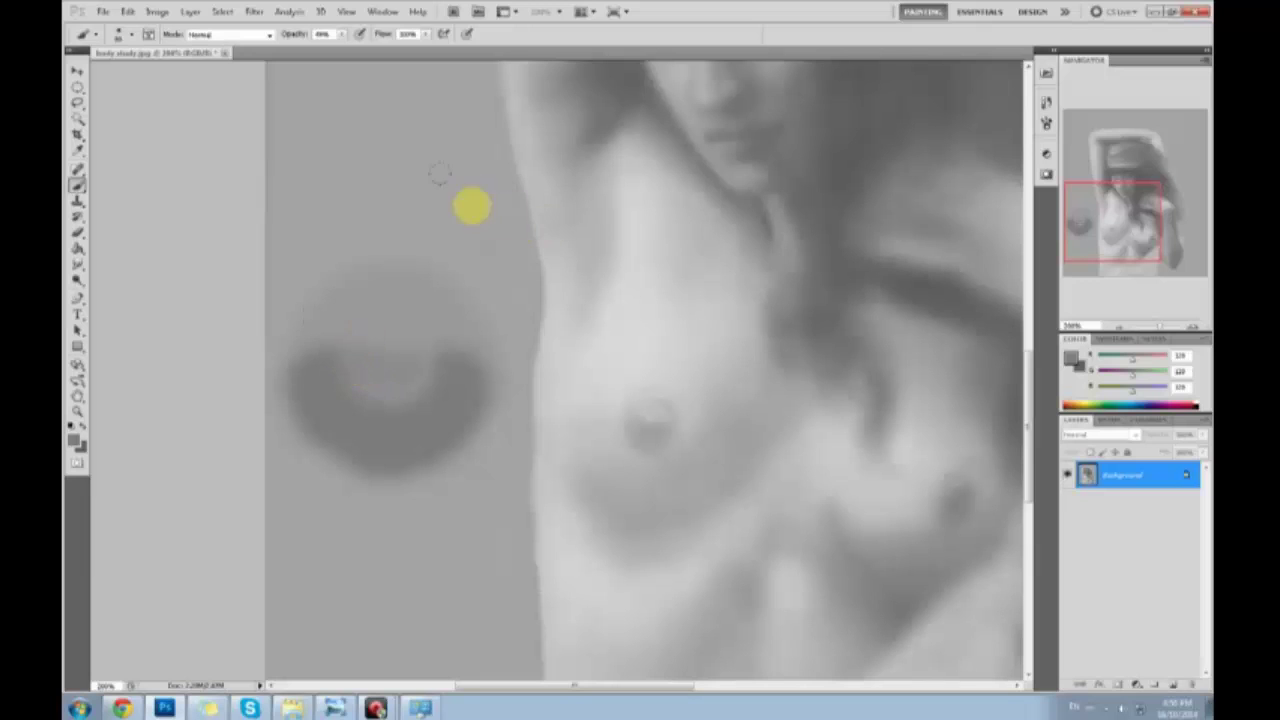
# Add highlights along the demonstration circle's upper rim and inner disc with a light grey sampled from the chest
pyautogui.keyDown('alt'); pyautogui.click(606, 338); pyautogui.keyUp('alt')
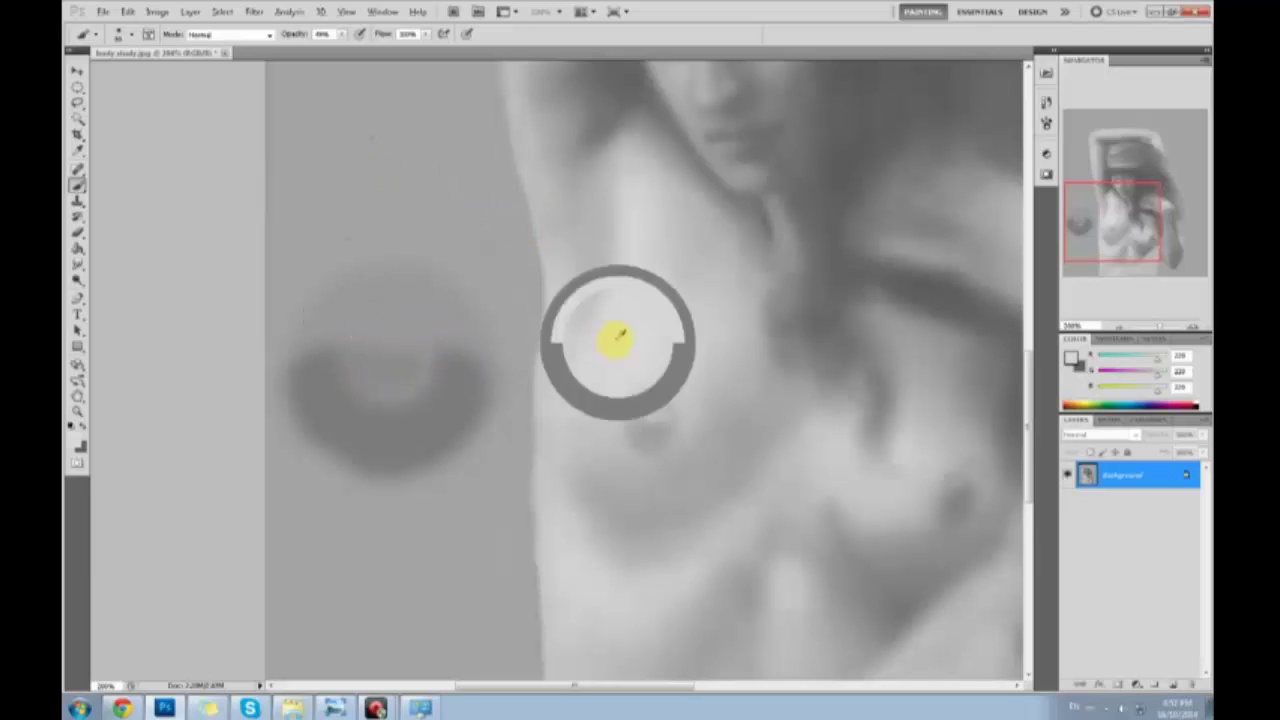
pyautogui.moveTo(357, 33); pyautogui.dragTo(323, 35)
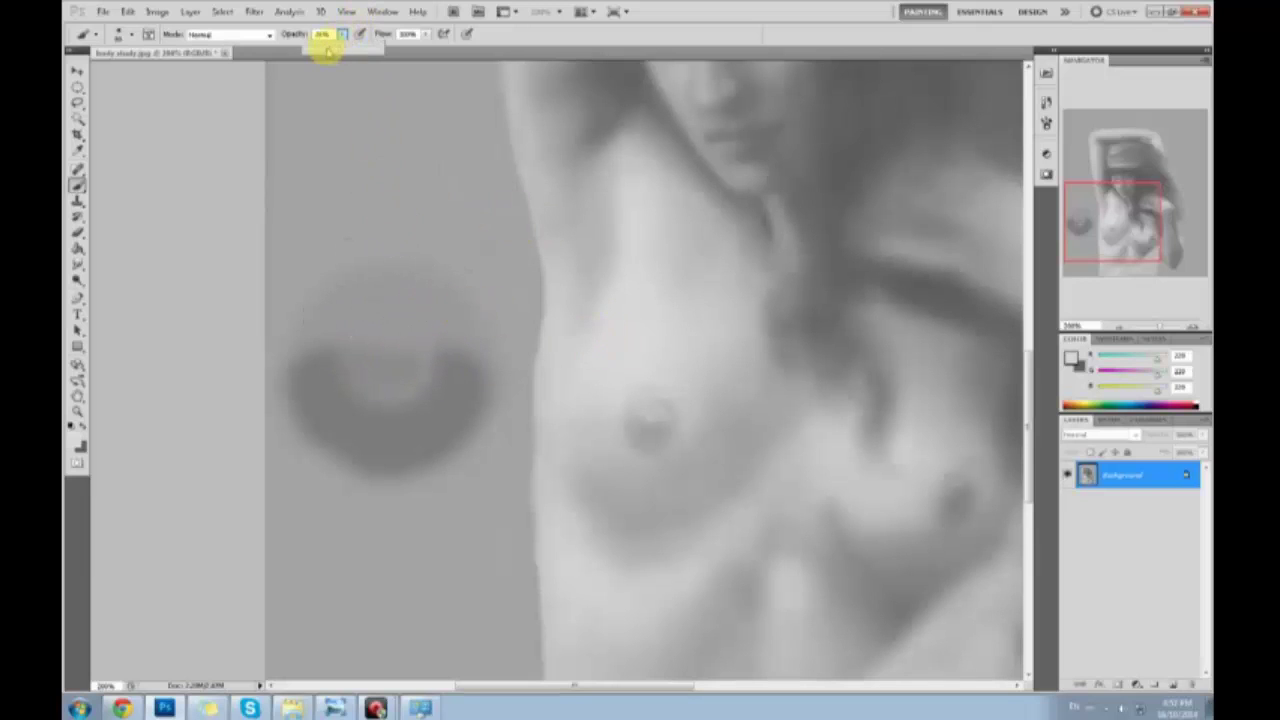
pyautogui.moveTo(455, 315)
pyautogui.mouseDown()
pyautogui.moveTo(360, 334)
pyautogui.moveTo(414, 354)
pyautogui.moveTo(405, 312)
pyautogui.moveTo(378, 315)
pyautogui.moveTo(418, 343)
pyautogui.moveTo(354, 326)
pyautogui.moveTo(317, 291)
pyautogui.moveTo(360, 257)
pyautogui.moveTo(471, 315)
pyautogui.mouseUp()
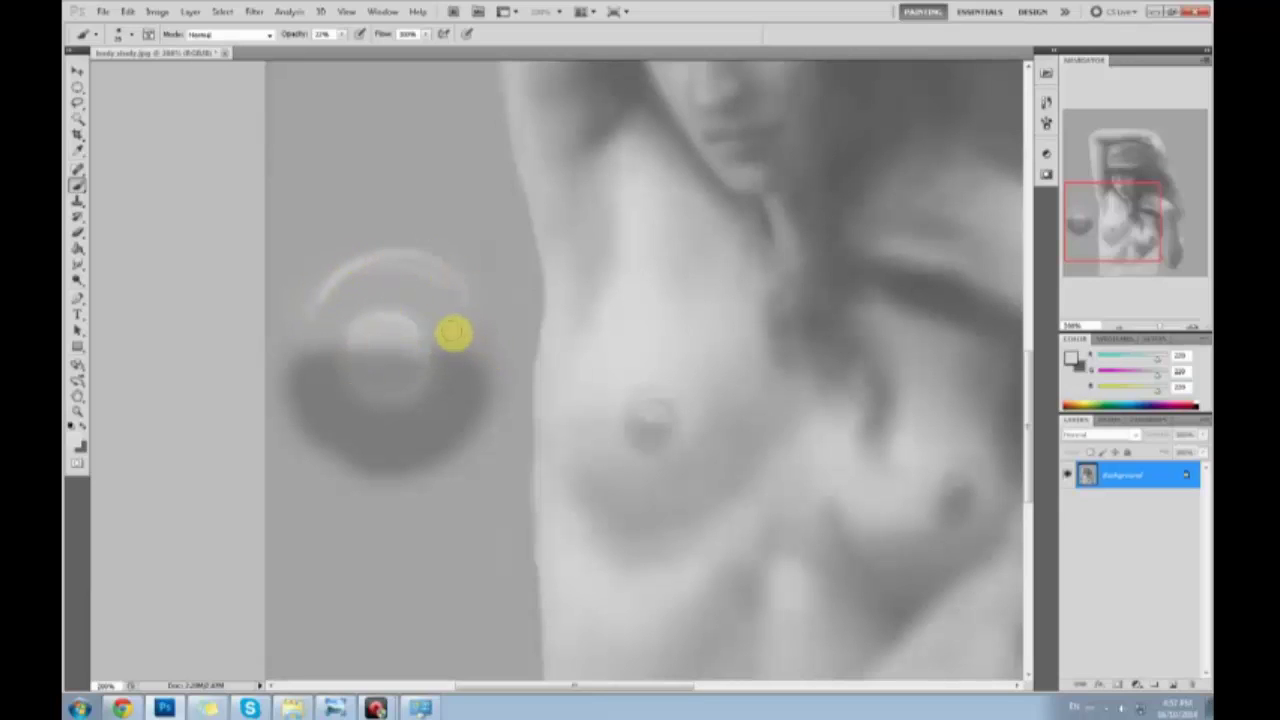
pyautogui.press(']')
pyautogui.press(']')
pyautogui.press(']')
pyautogui.press(']')
pyautogui.press(']')
pyautogui.press(']')
pyautogui.press(']')
pyautogui.press(']')
pyautogui.press('l')
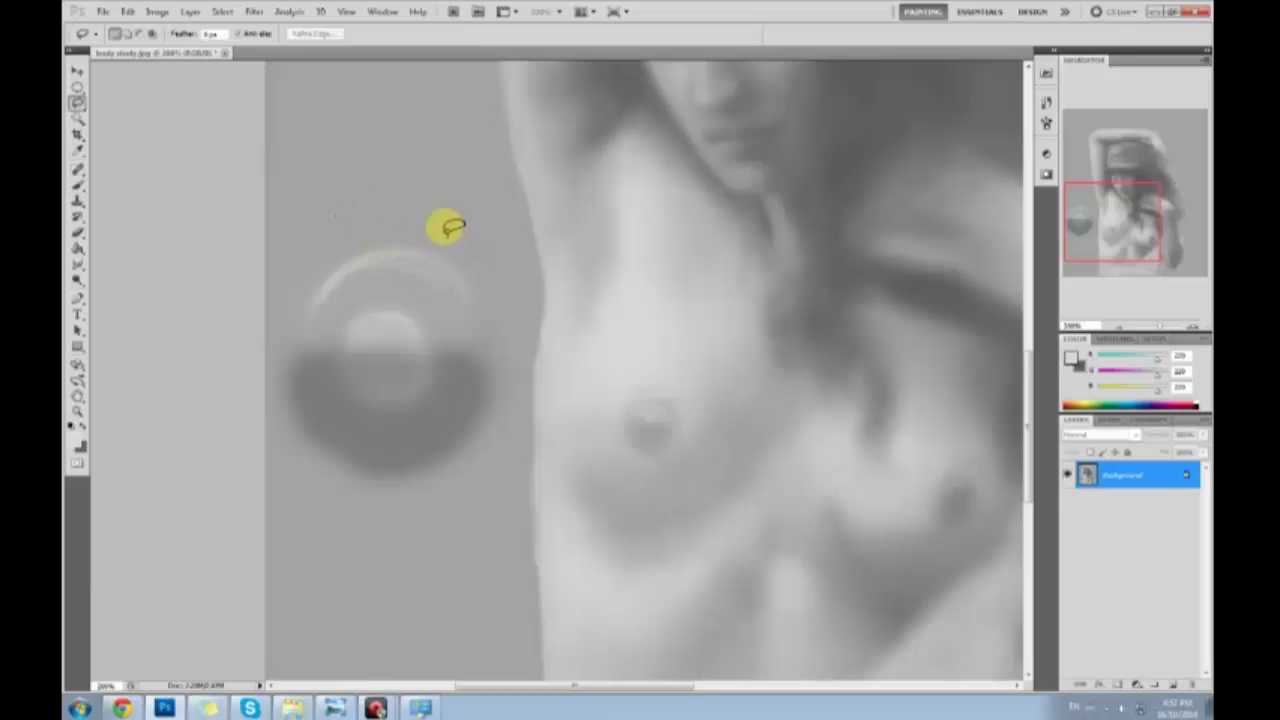
# Undo all painting of the shaded demonstration circle on the background
pyautogui.hotkey('ctrl', 'alt', 'z')
pyautogui.hotkey('ctrl', 'alt', 'z')
pyautogui.hotkey('ctrl', 'alt', 'z')
pyautogui.hotkey('ctrl', 'alt', 'z')
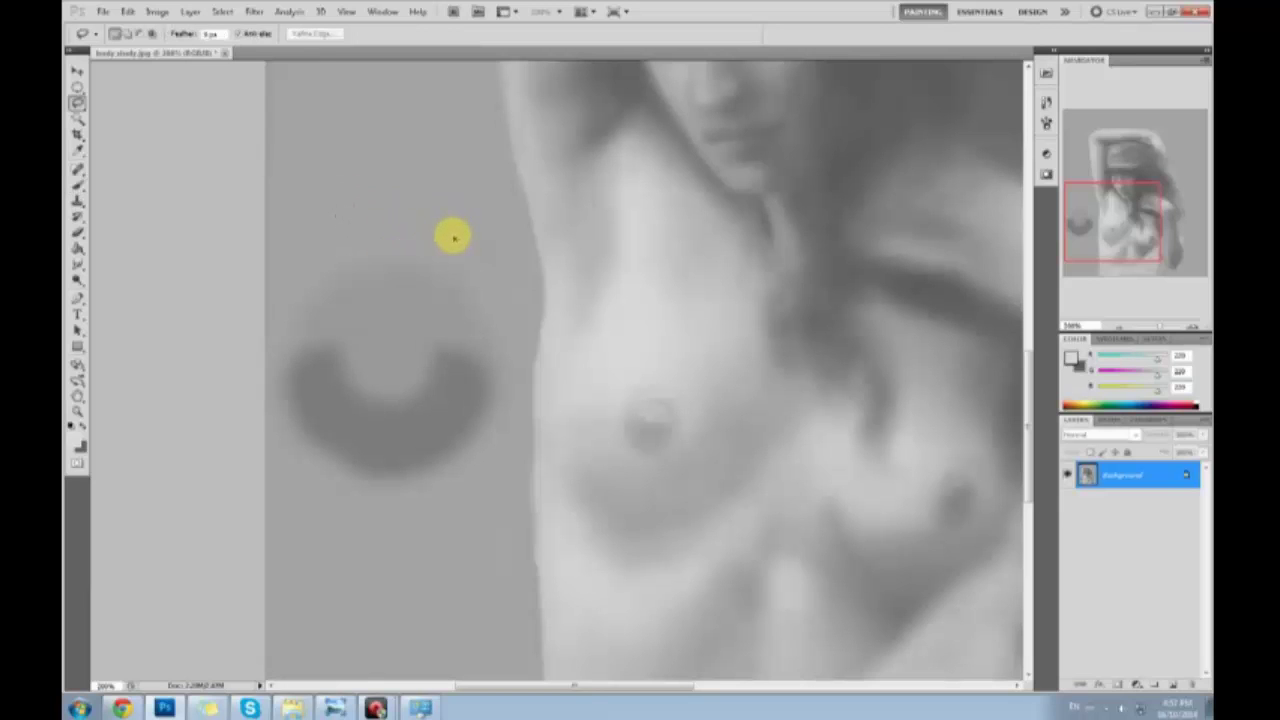
pyautogui.hotkey('ctrl', 'alt', 'z')
pyautogui.hotkey('ctrl', 'alt', 'z')
pyautogui.hotkey('ctrl', 'alt', 'z')
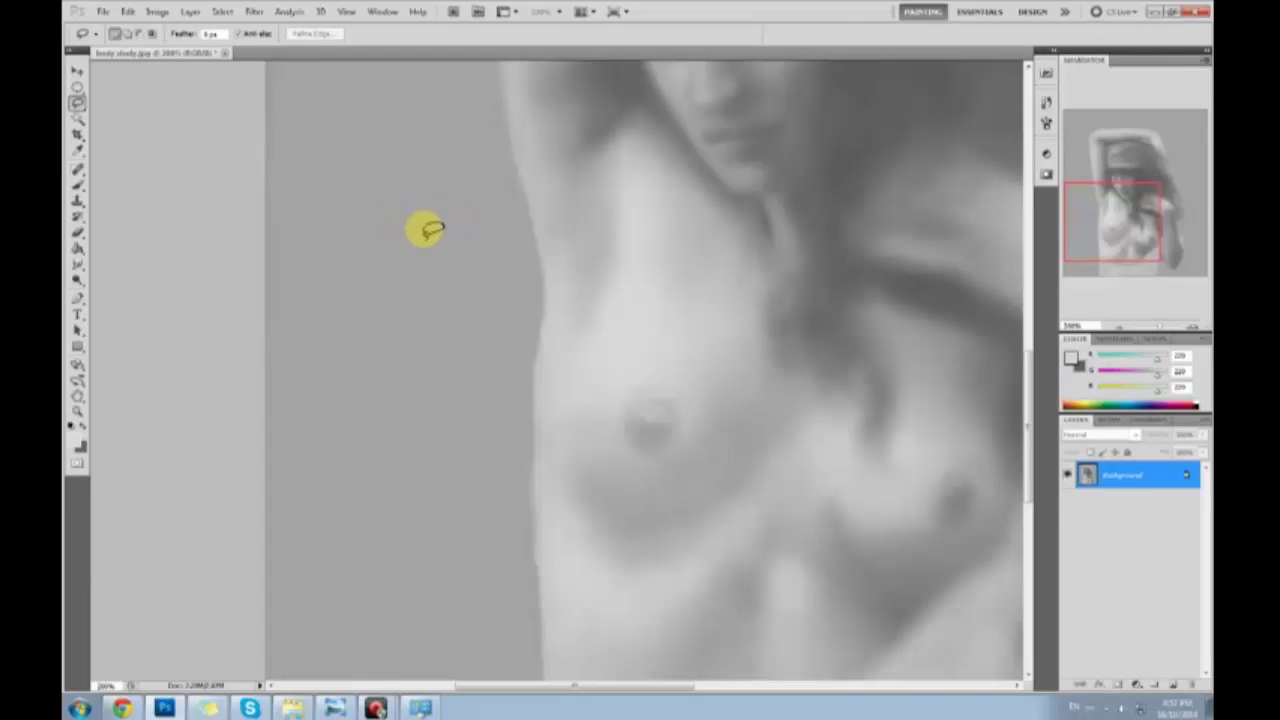
# Soften the upper edge of the small accent on the chest form below the raised arm with a sampled light grey
pyautogui.hotkey('ctrl', '-')
pyautogui.hotkey('ctrl', '-')
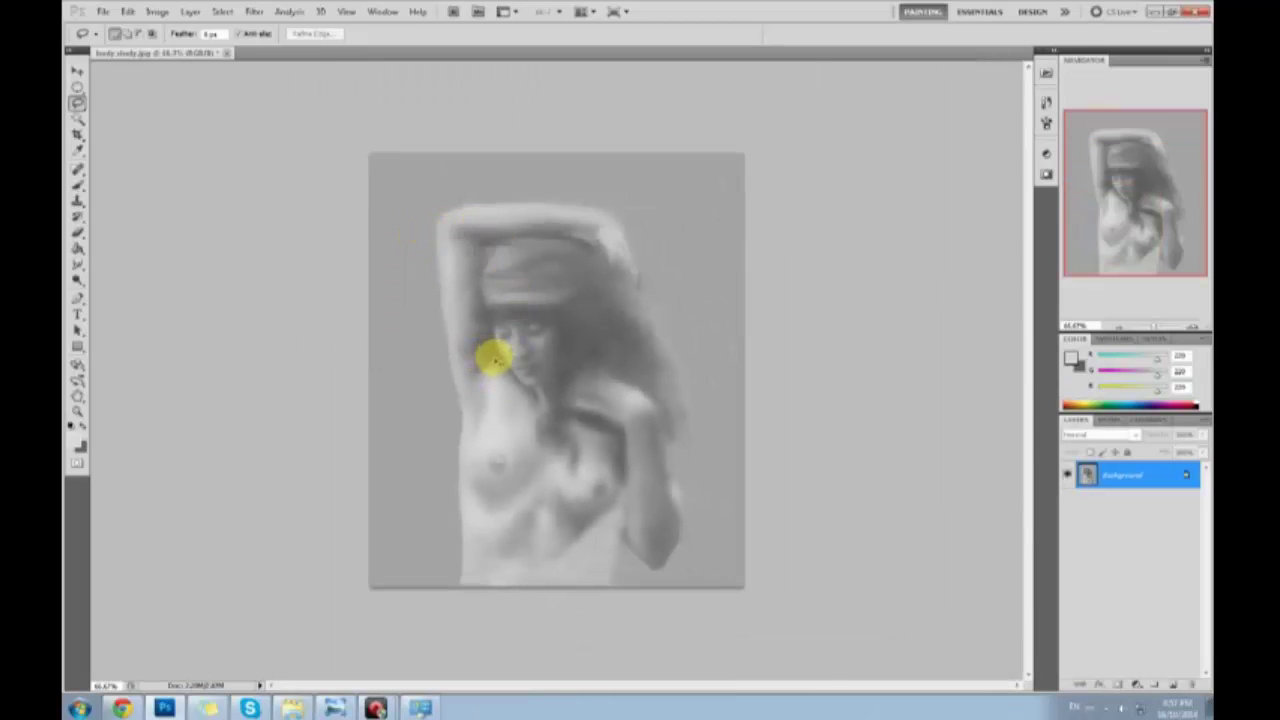
pyautogui.hotkey('ctrl', '+')
pyautogui.scroll(-2, 534, 363)
pyautogui.press('b')
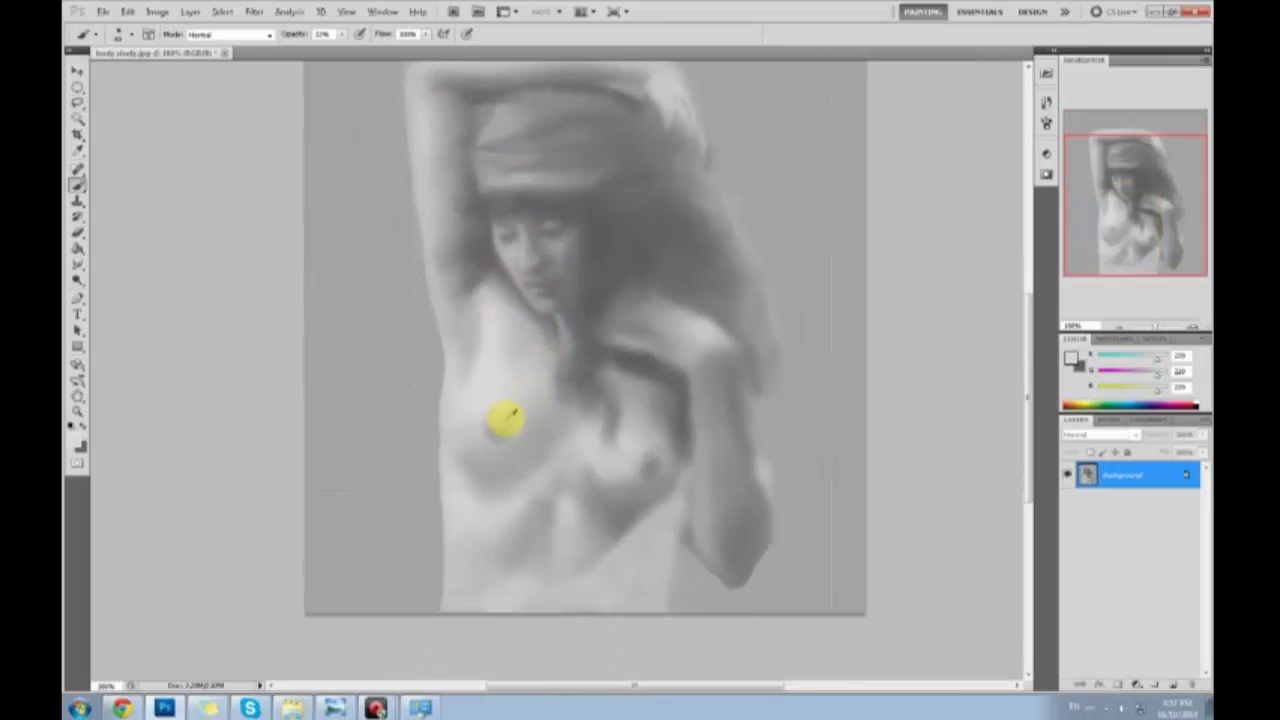
pyautogui.keyDown('alt'); pyautogui.click(507, 418); pyautogui.keyUp('alt')
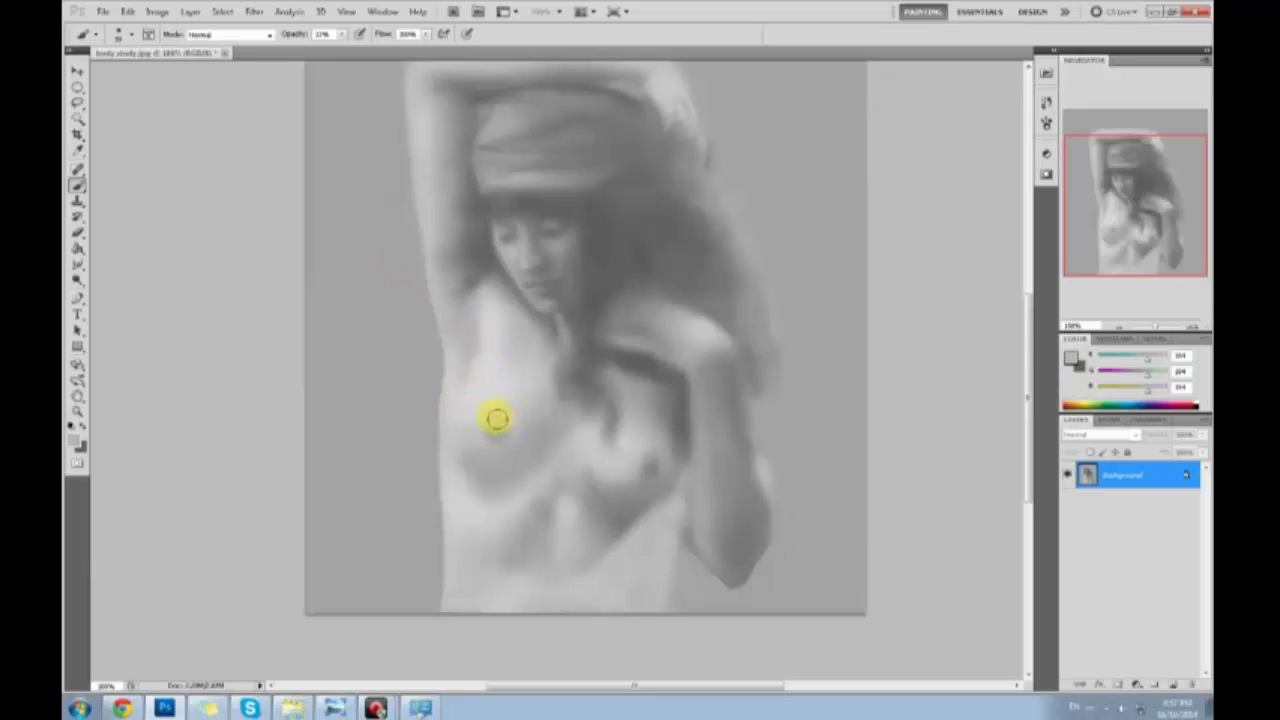
# Reshape the small dark accent on the chest form beside the lowered arm with sampled light and mid greys
pyautogui.keyDown('alt'); pyautogui.click(648, 470); pyautogui.keyUp('alt')
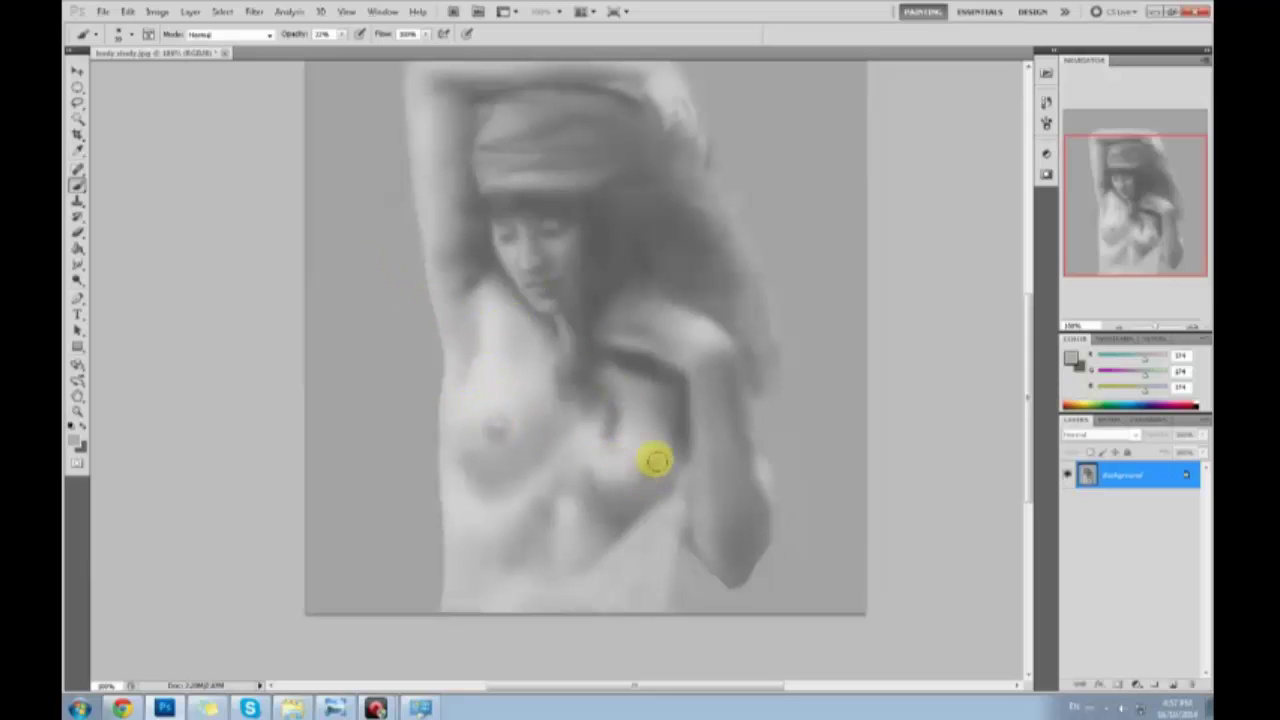
pyautogui.keyDown('alt'); pyautogui.click(652, 466); pyautogui.keyUp('alt')
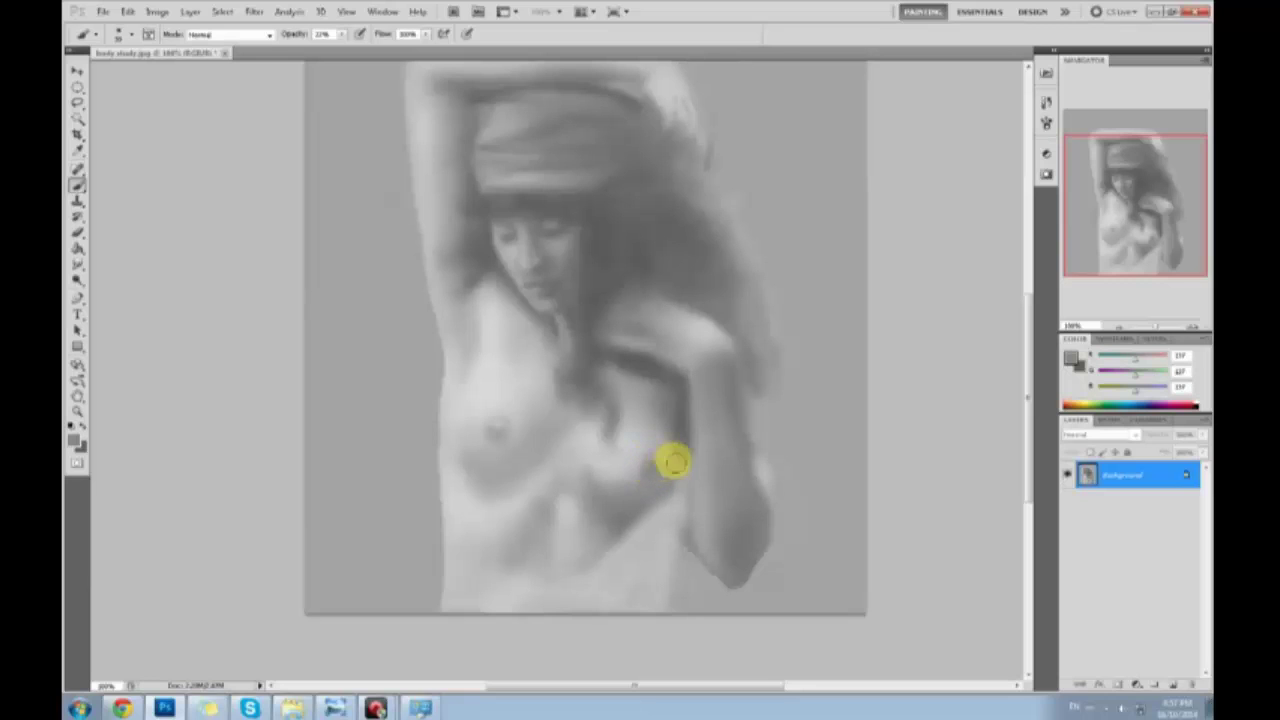
pyautogui.keyDown('alt'); pyautogui.click(650, 462); pyautogui.keyUp('alt')
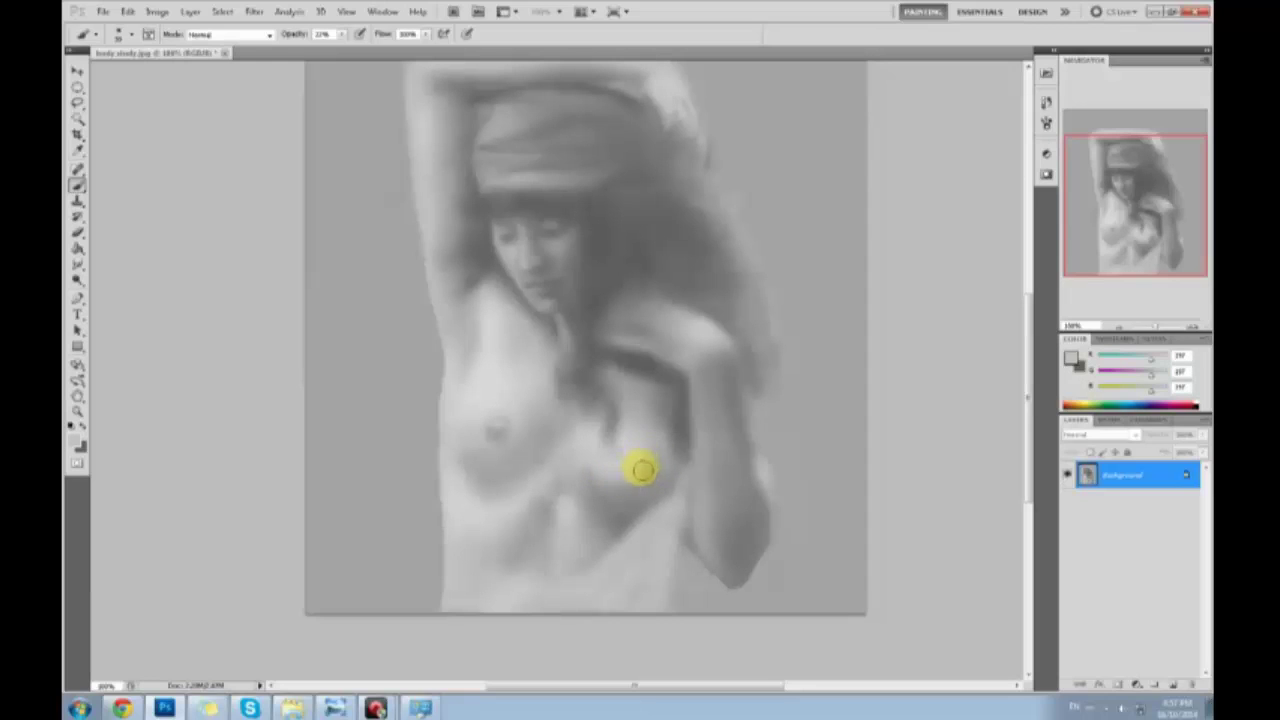
pyautogui.keyDown('alt'); pyautogui.click(647, 459); pyautogui.keyUp('alt')
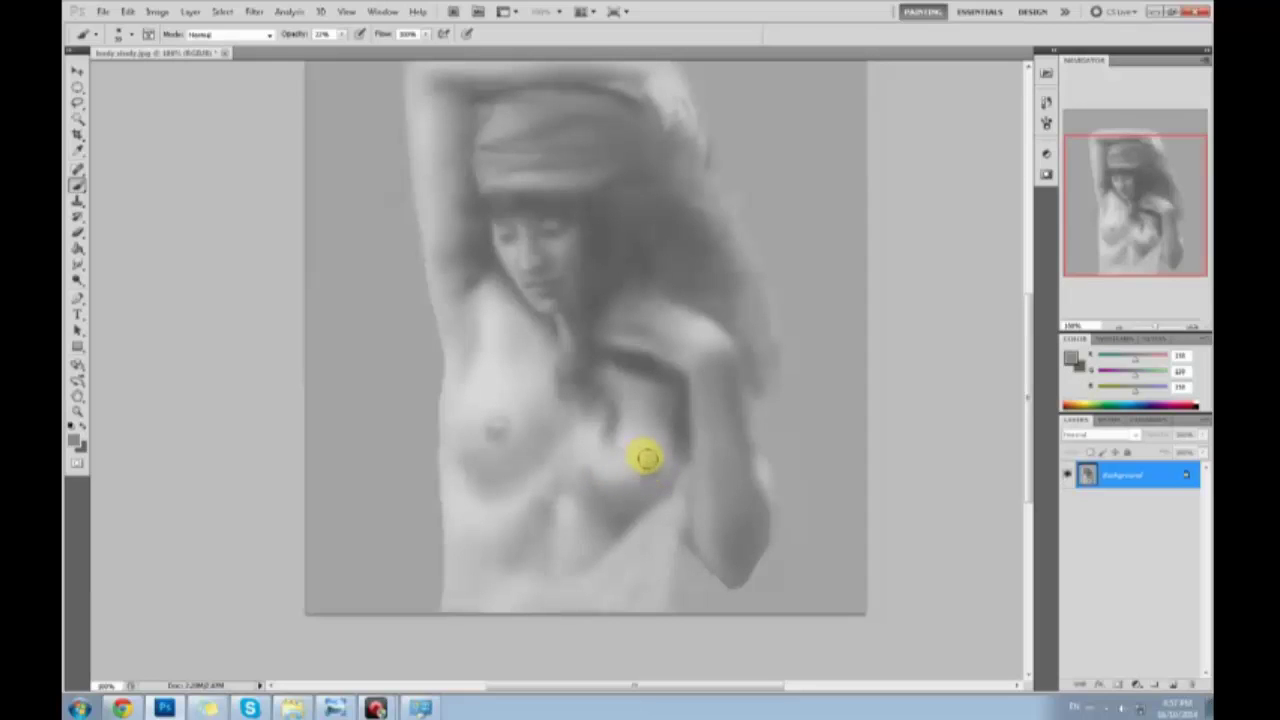
pyautogui.keyDown('alt'); pyautogui.click(644, 458); pyautogui.keyUp('alt')
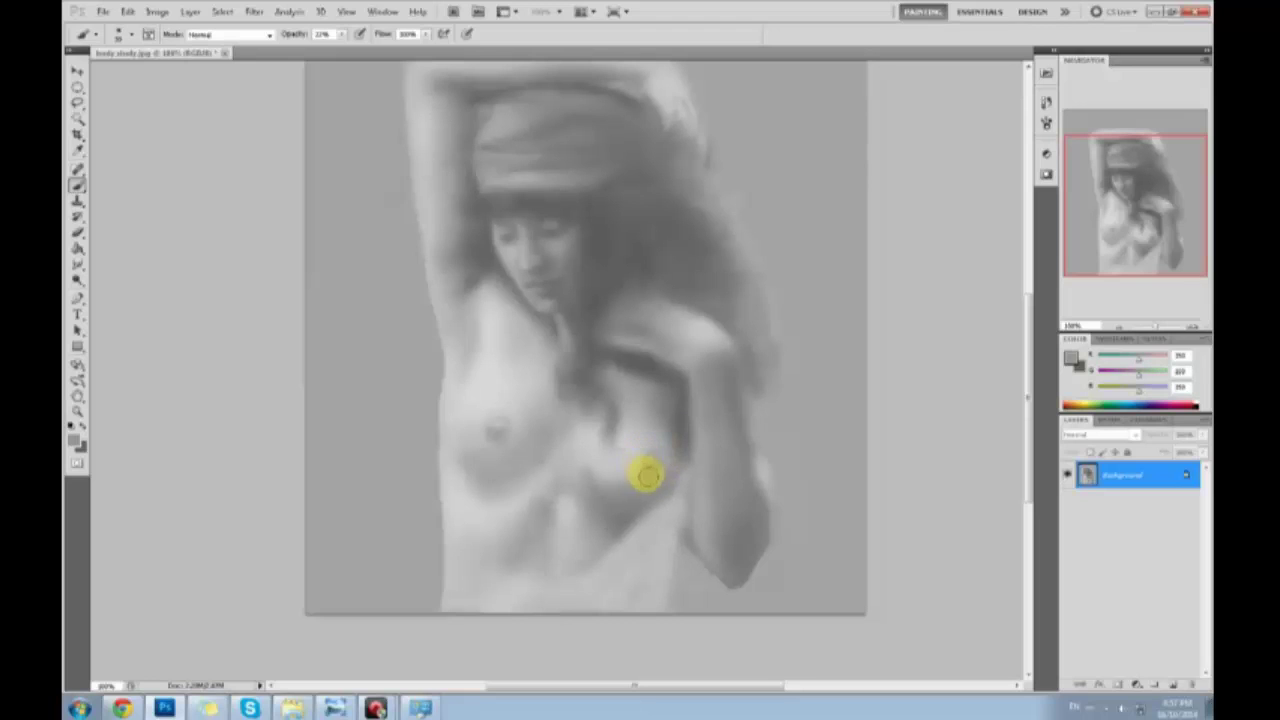
# Define the rim and dark centre of the accent beside the lowered arm with greys sampled around it
pyautogui.keyDown('alt'); pyautogui.click(629, 462); pyautogui.keyUp('alt')
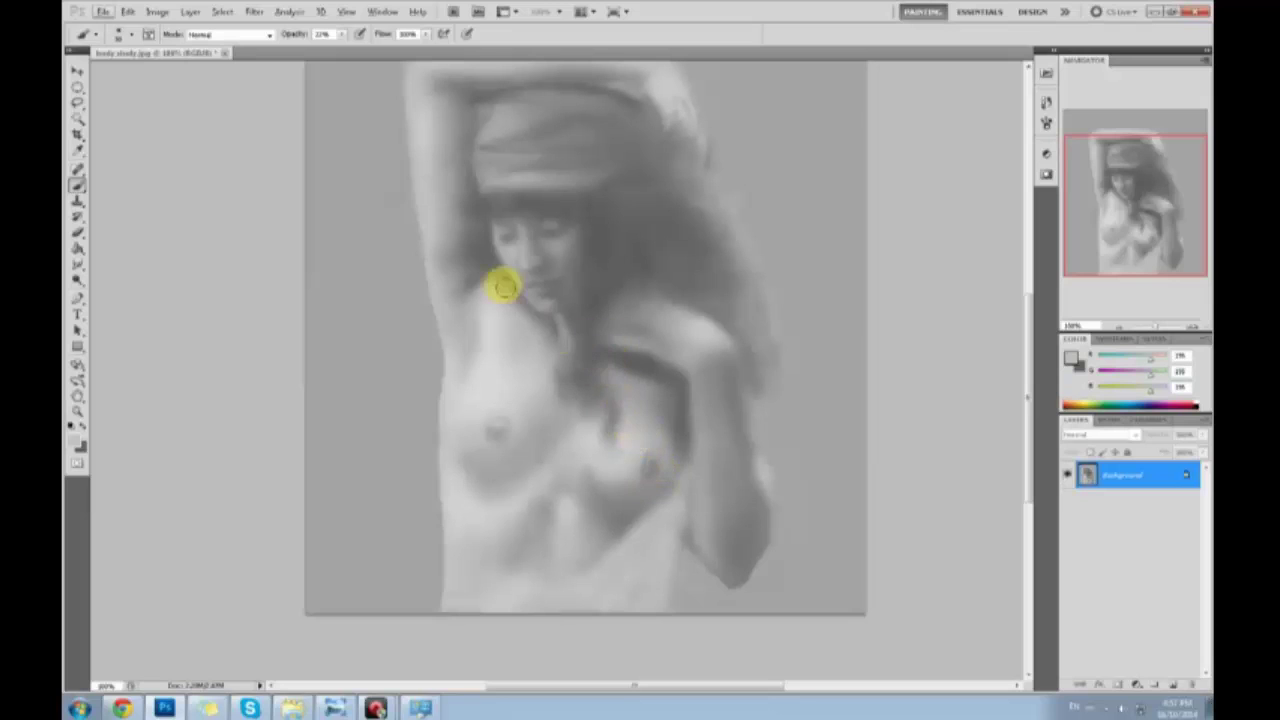
pyautogui.keyDown('alt'); pyautogui.click(647, 461); pyautogui.keyUp('alt')
pyautogui.keyDown('alt'); pyautogui.click(651, 460); pyautogui.keyUp('alt')
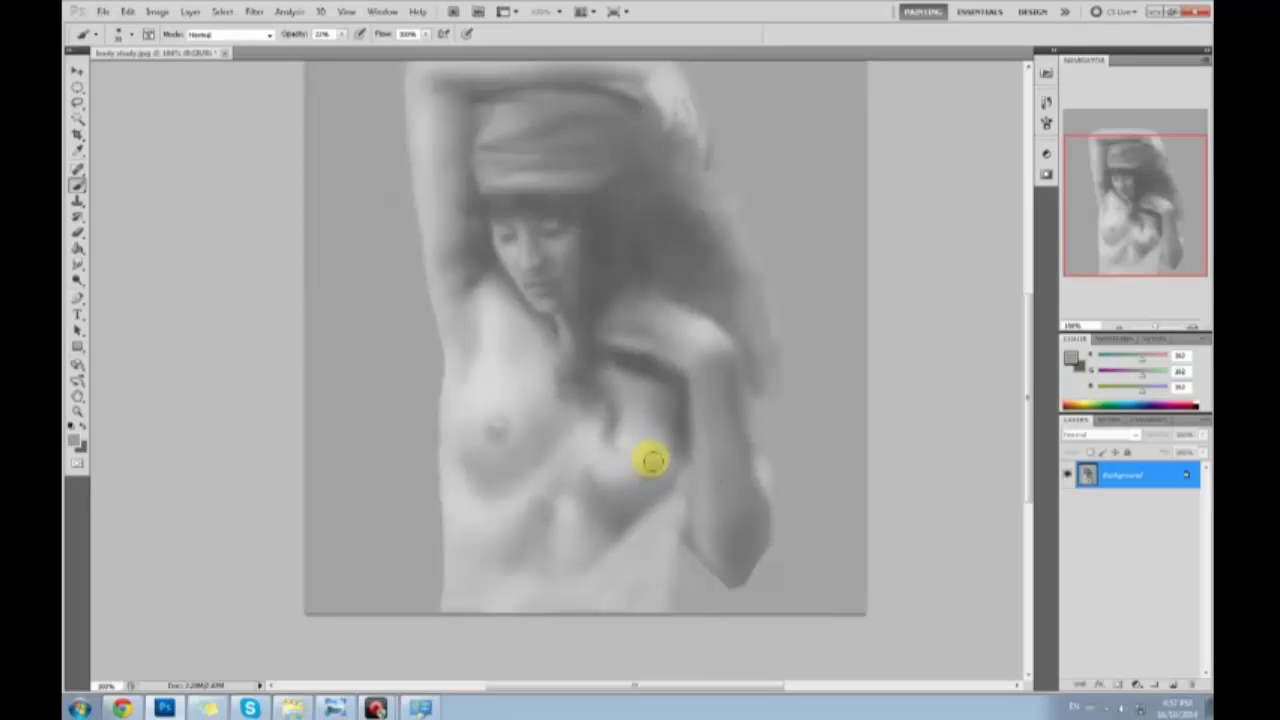
pyautogui.keyDown('alt'); pyautogui.click(648, 460); pyautogui.keyUp('alt')
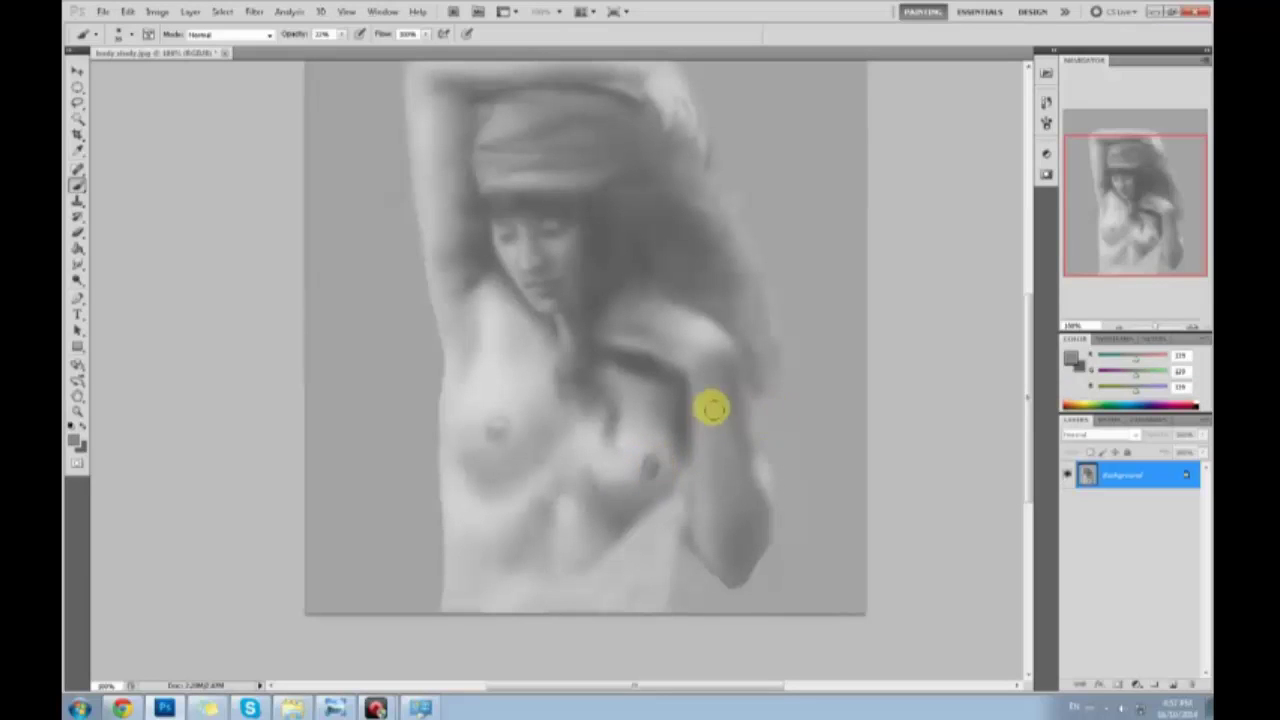
# Add a highlight to the accent beside the lowered arm at higher brush opacity and touch up the nearby hair lock with sampled dark grey
pyautogui.hotkey('ctrl', '-')
pyautogui.click(342, 35)
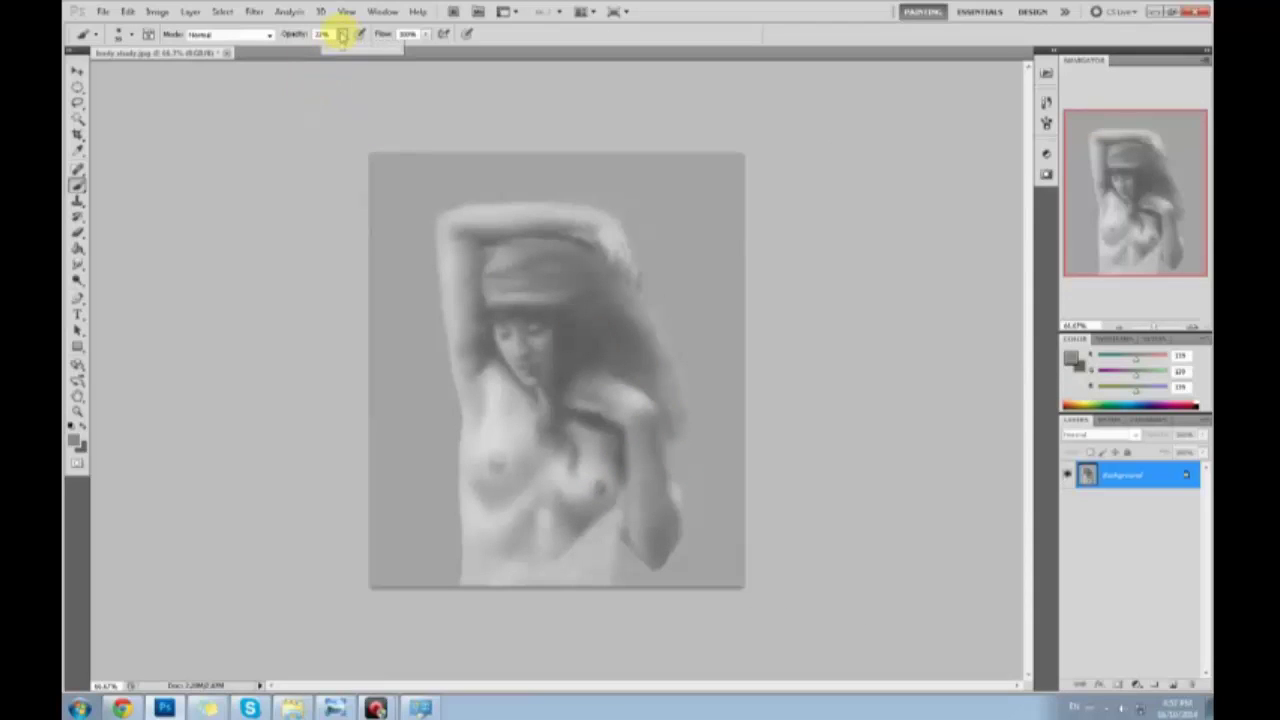
pyautogui.moveTo(343, 48); pyautogui.dragTo(360, 49)
pyautogui.keyDown('alt'); pyautogui.click(598, 485); pyautogui.keyUp('alt')
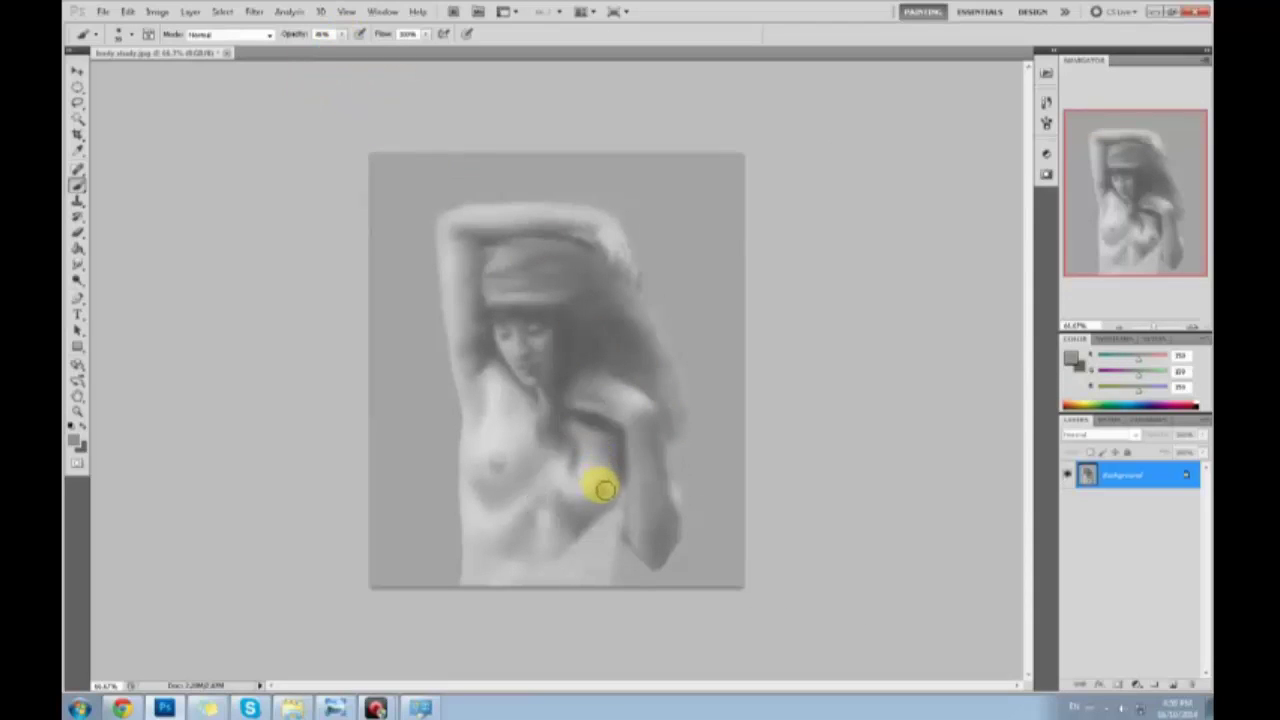
pyautogui.keyDown('alt'); pyautogui.click(596, 486); pyautogui.keyUp('alt')
pyautogui.moveTo(600, 484); pyautogui.dragTo(626, 491)
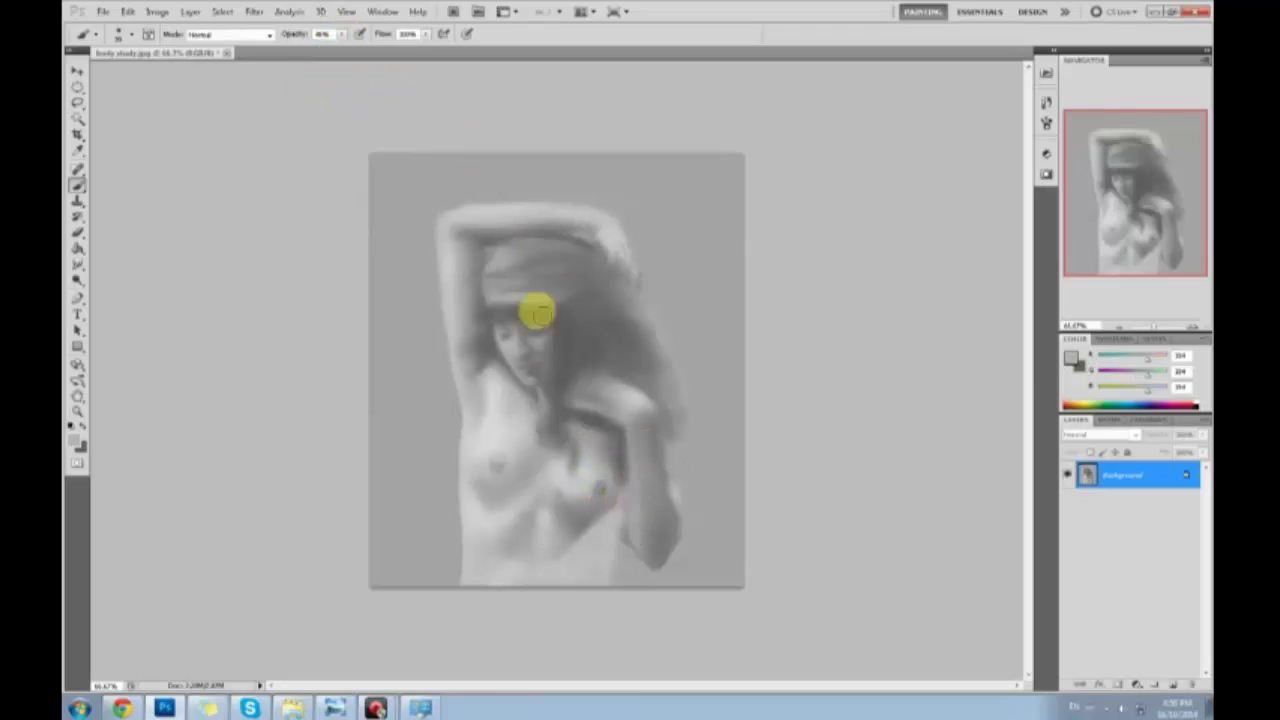
pyautogui.keyDown('alt'); pyautogui.click(600, 490); pyautogui.keyUp('alt')
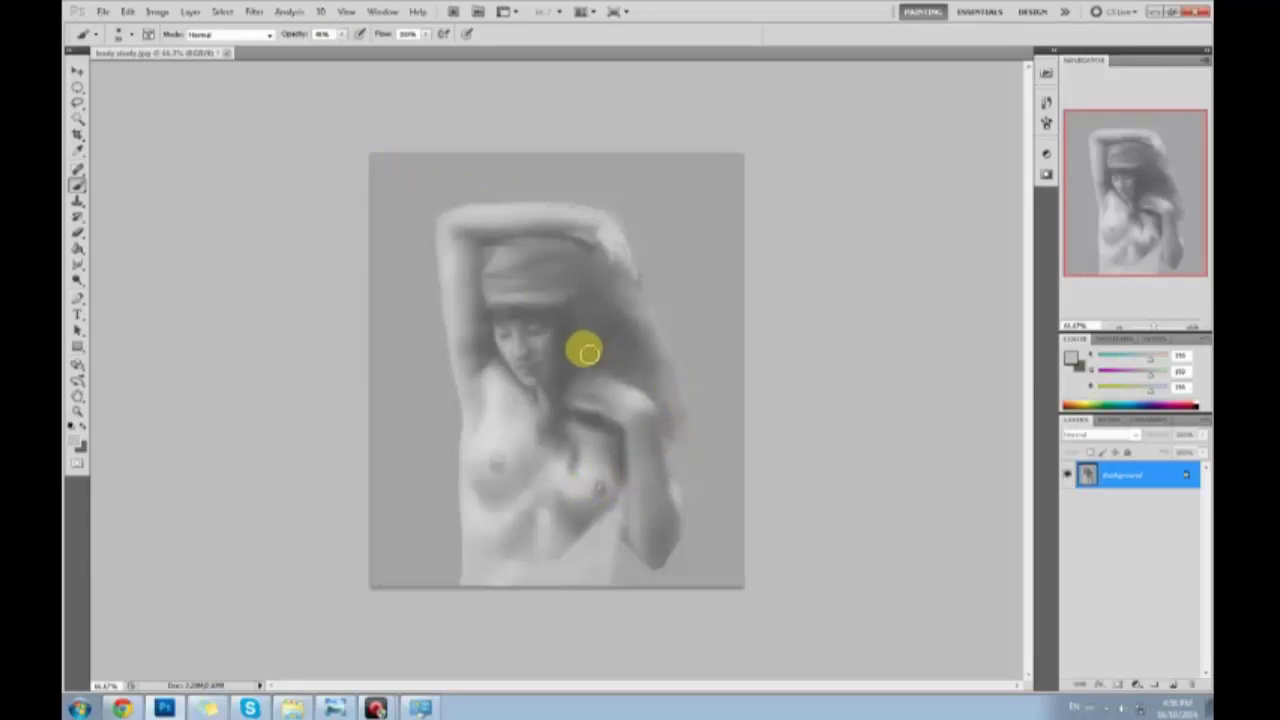
pyautogui.keyDown('alt'); pyautogui.click(558, 437); pyautogui.keyUp('alt')
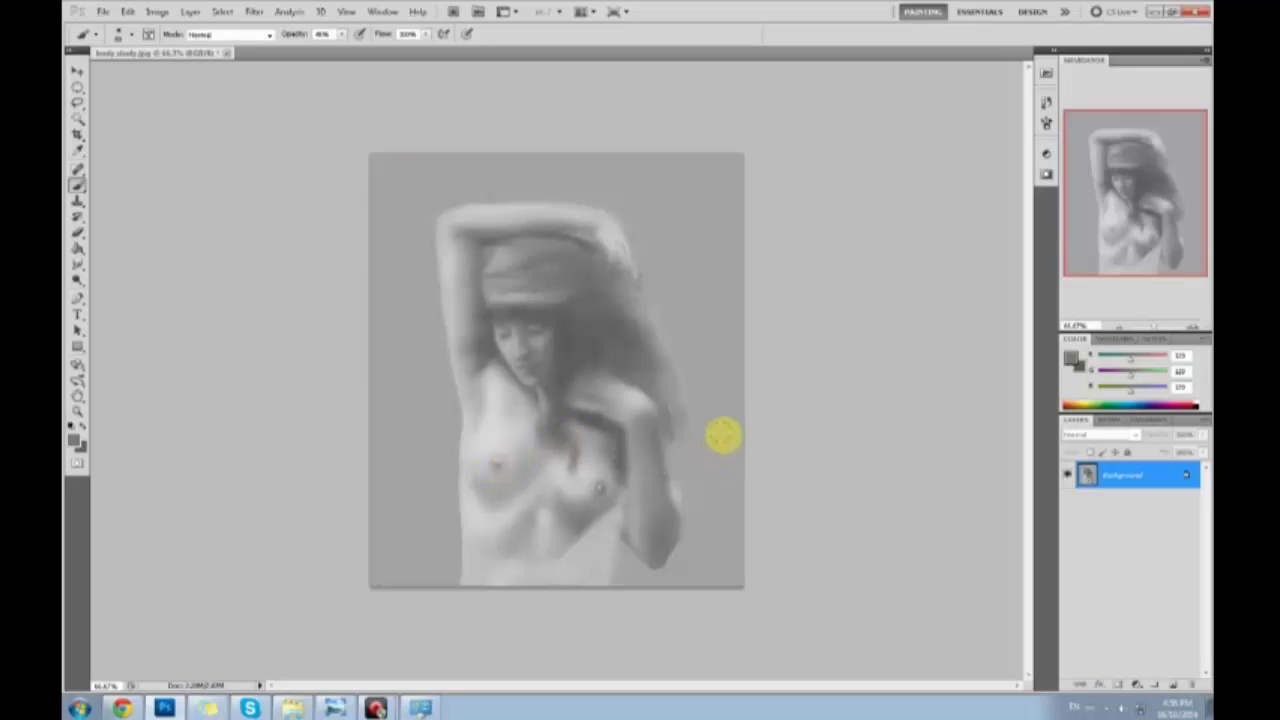
# Darken the shadows across the torso and hair with the Burn tool in the Shadows range at 7% exposure
pyautogui.click(78, 279)
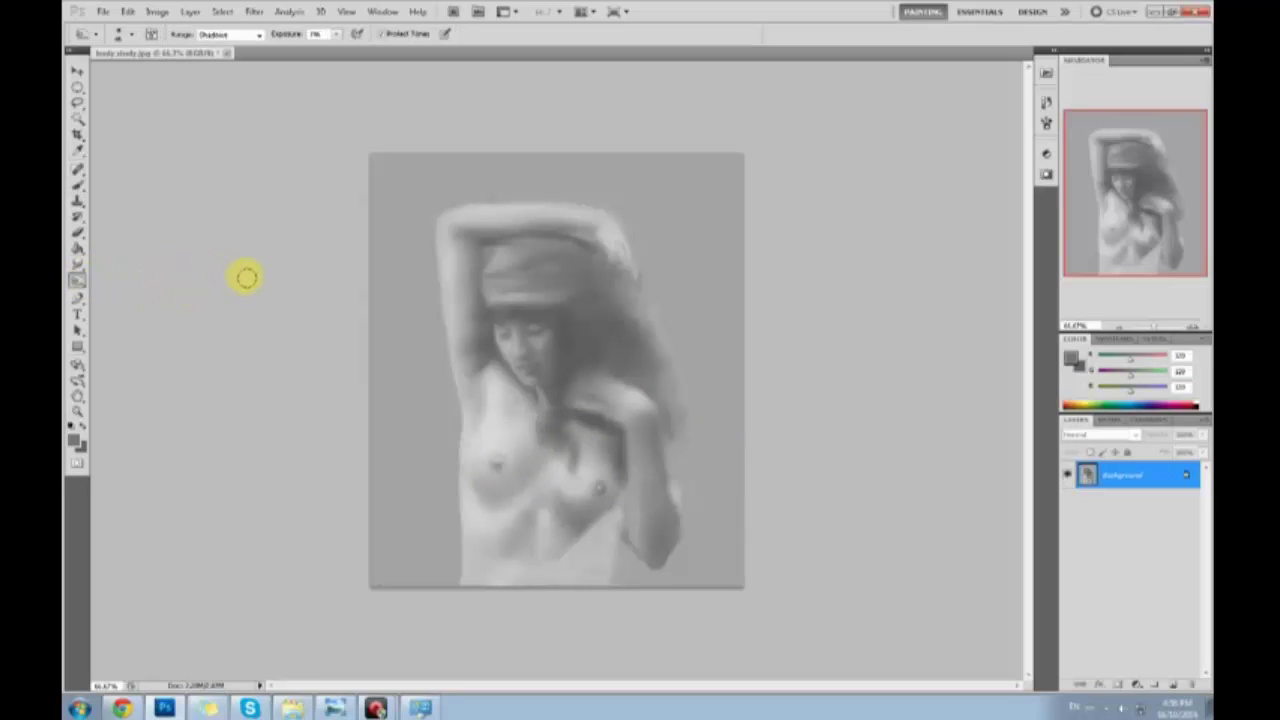
pyautogui.hotkey('ctrl', '-')
pyautogui.moveTo(516, 420); pyautogui.dragTo(481, 401)
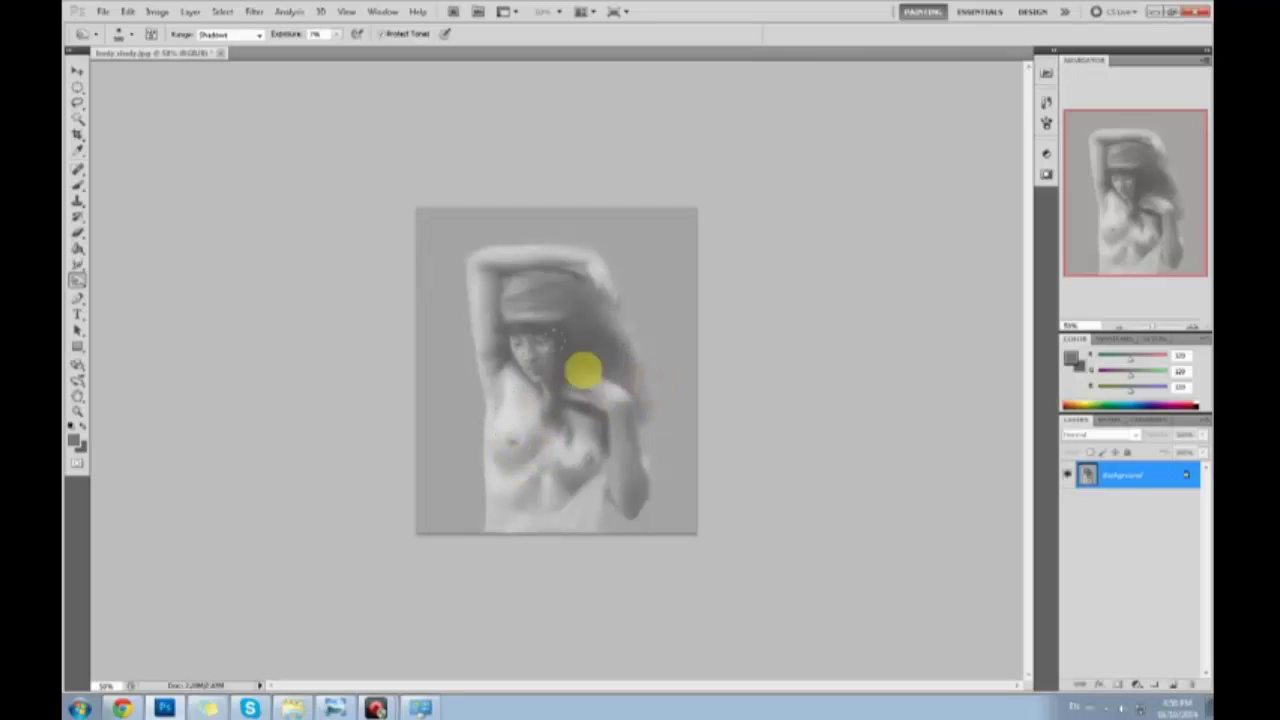
pyautogui.press('m')
pyautogui.rightClick(526, 423)
pyautogui.click(803, 372)
# Burn the chest form below the raised arm in the Midtones range with tone protection off and exposure reduced to 9%
pyautogui.rightClick(81, 280)
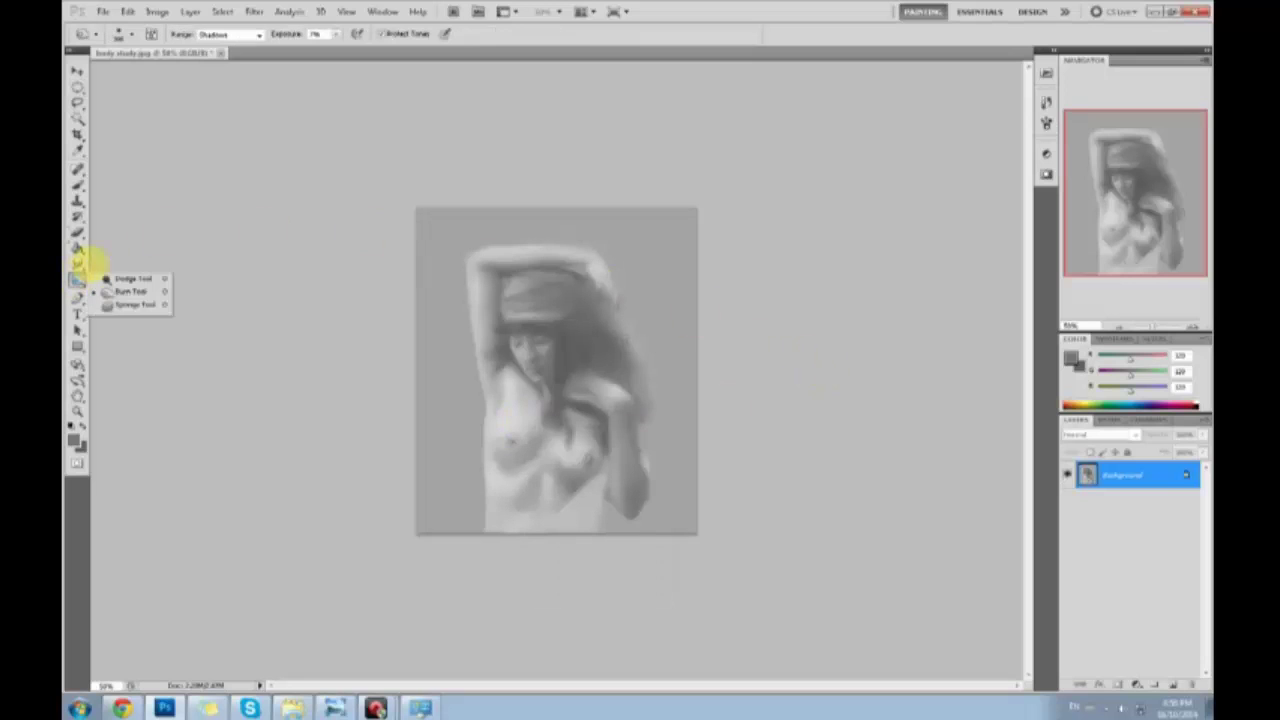
pyautogui.click(243, 35)
pyautogui.click(239, 58)
pyautogui.moveTo(338, 34); pyautogui.dragTo(359, 41)
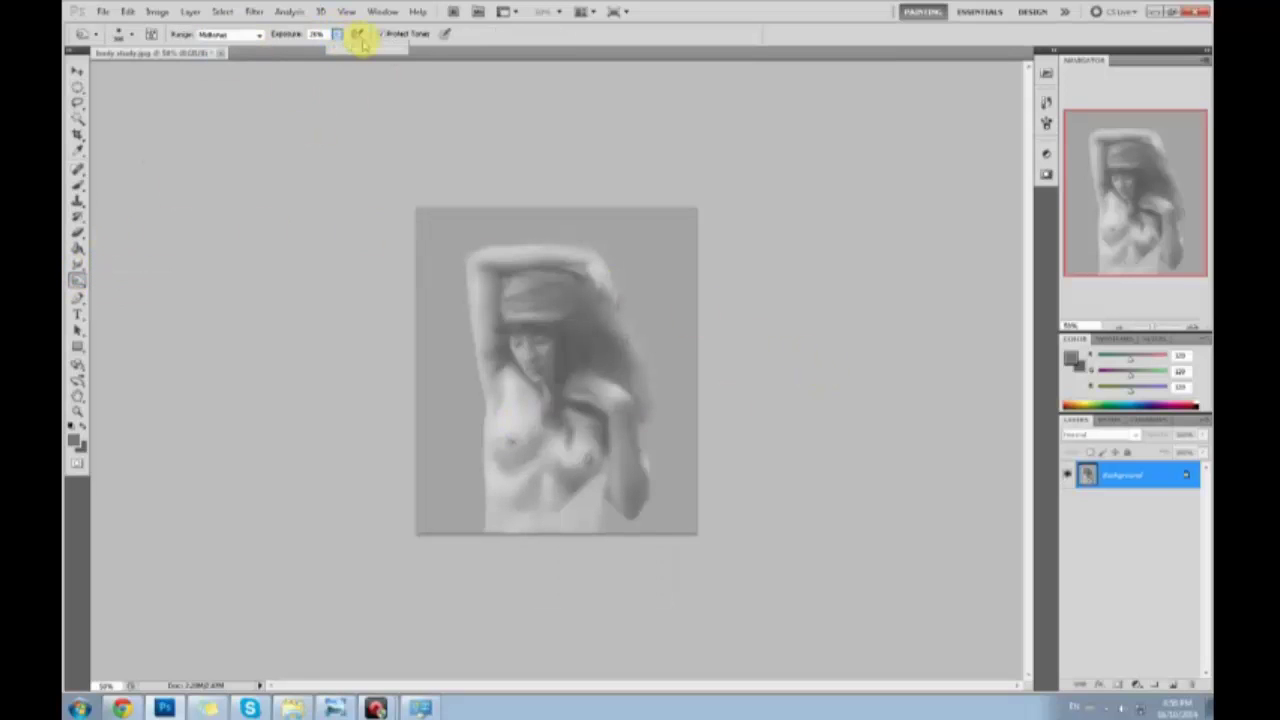
pyautogui.click(382, 34)
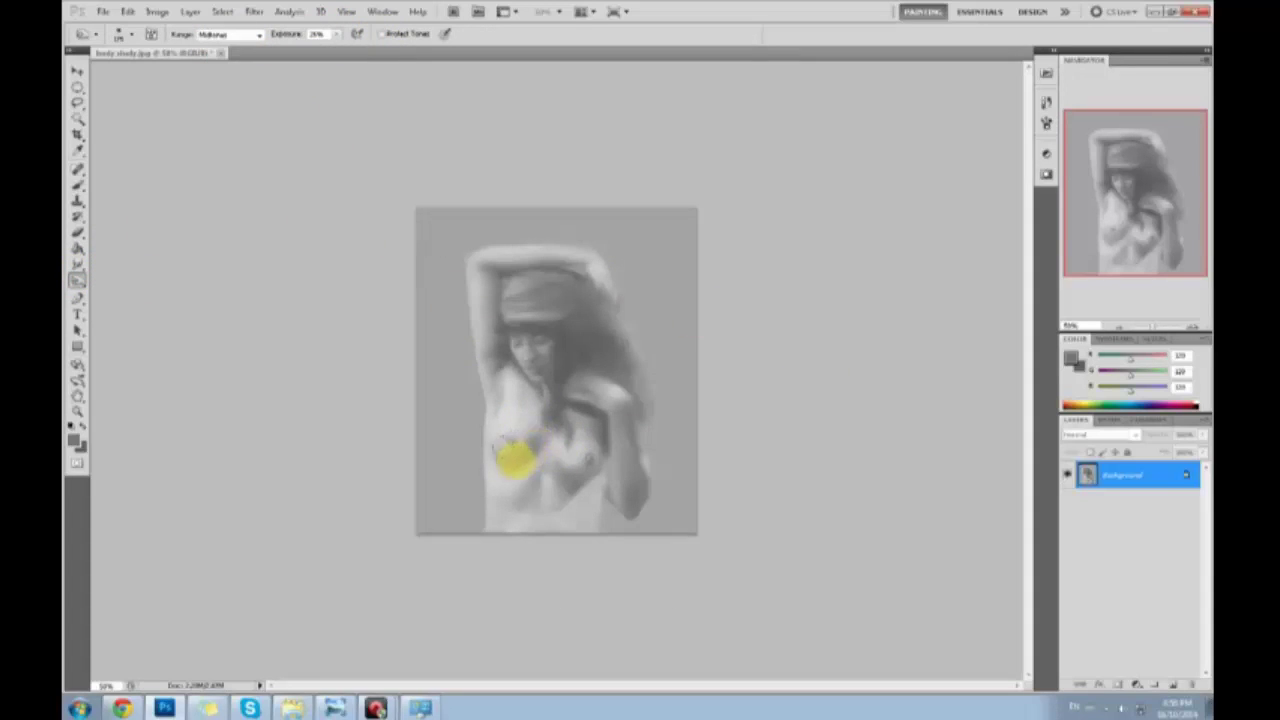
pyautogui.moveTo(337, 34); pyautogui.dragTo(328, 52)
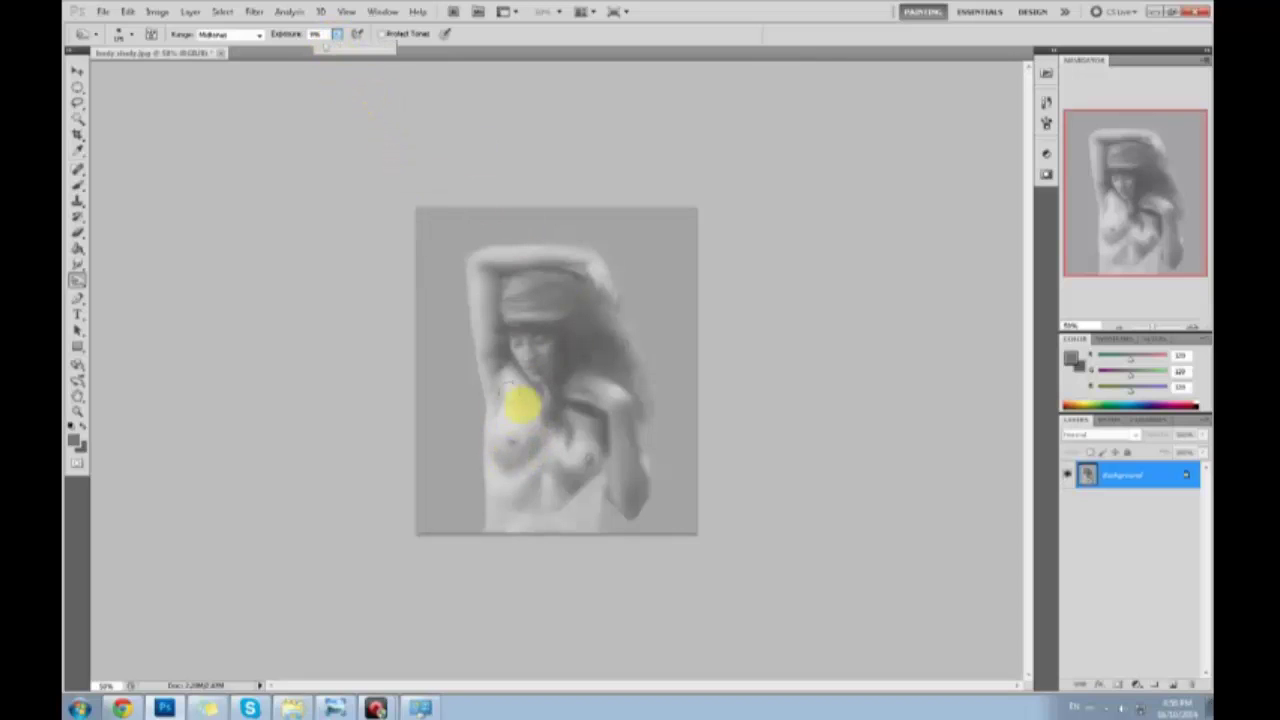
pyautogui.click(508, 430)
# Brush soft light and mid greys sampled from the torso over the chest form below the raised arm to smooth its shading
pyautogui.press('b')
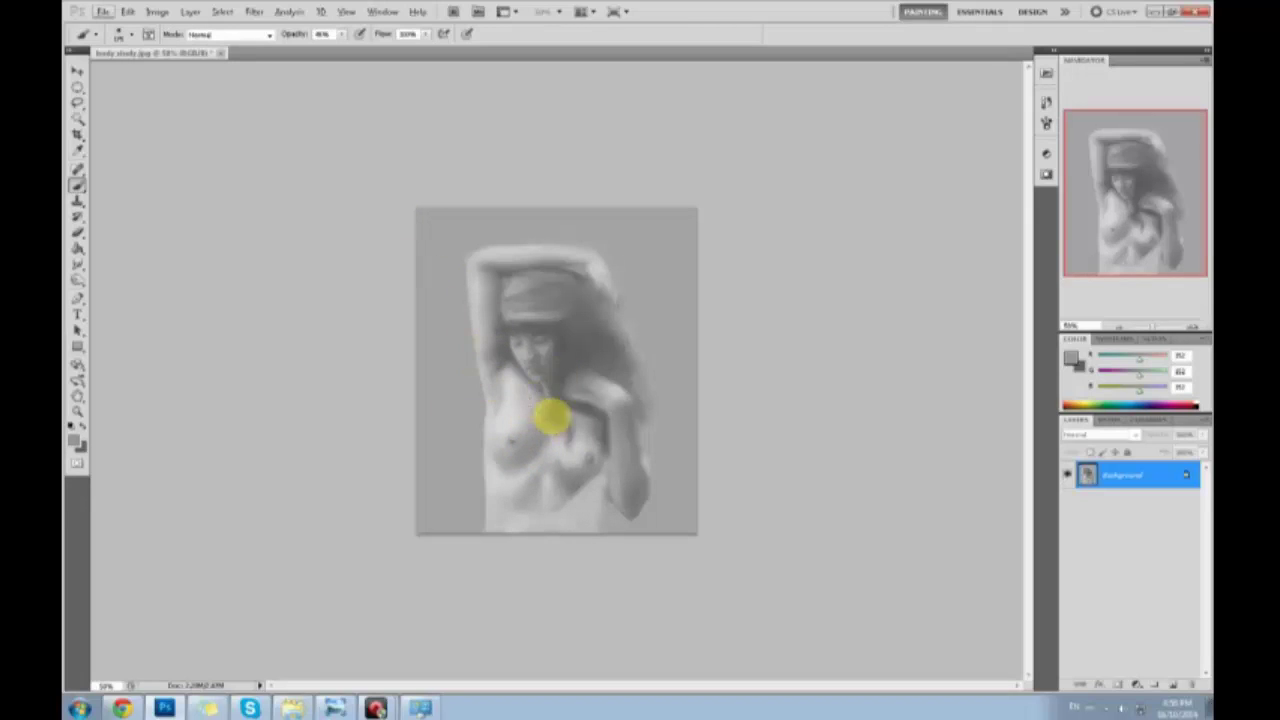
pyautogui.keyDown('alt'); pyautogui.click(510, 411); pyautogui.keyUp('alt')
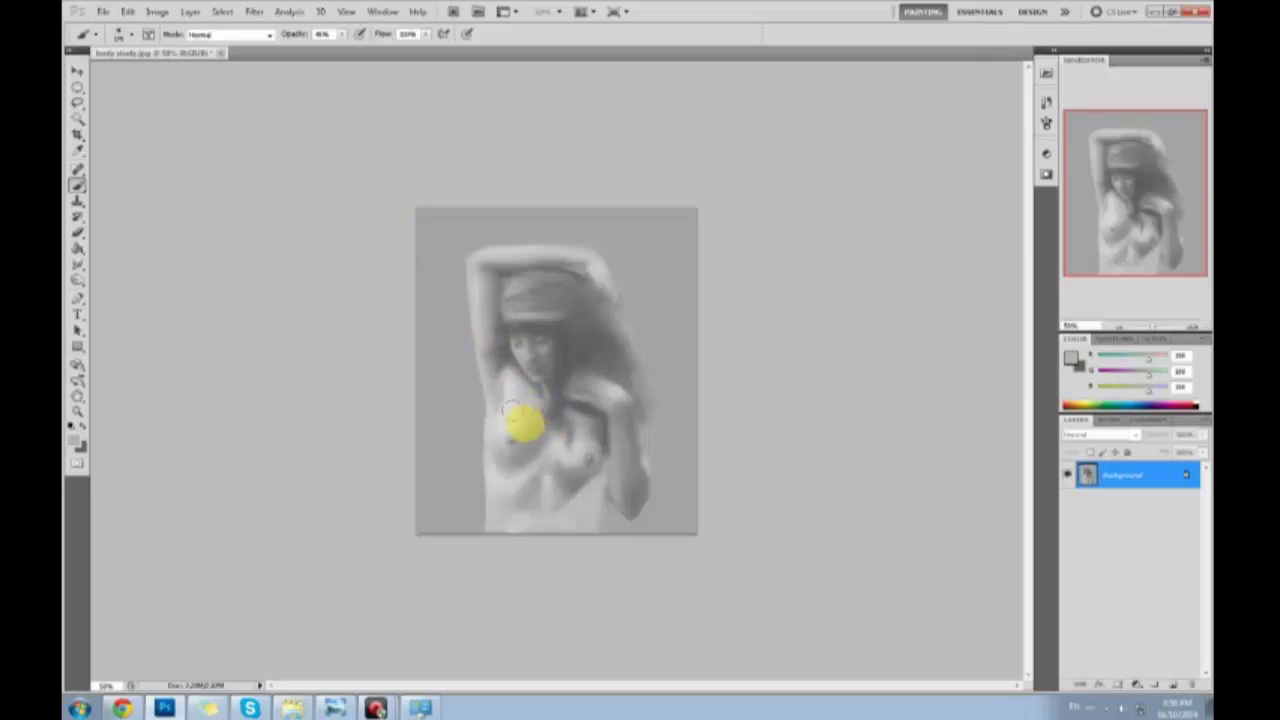
pyautogui.keyDown('alt'); pyautogui.click(498, 447); pyautogui.keyUp('alt')
pyautogui.keyDown('alt'); pyautogui.click(526, 460); pyautogui.keyUp('alt')
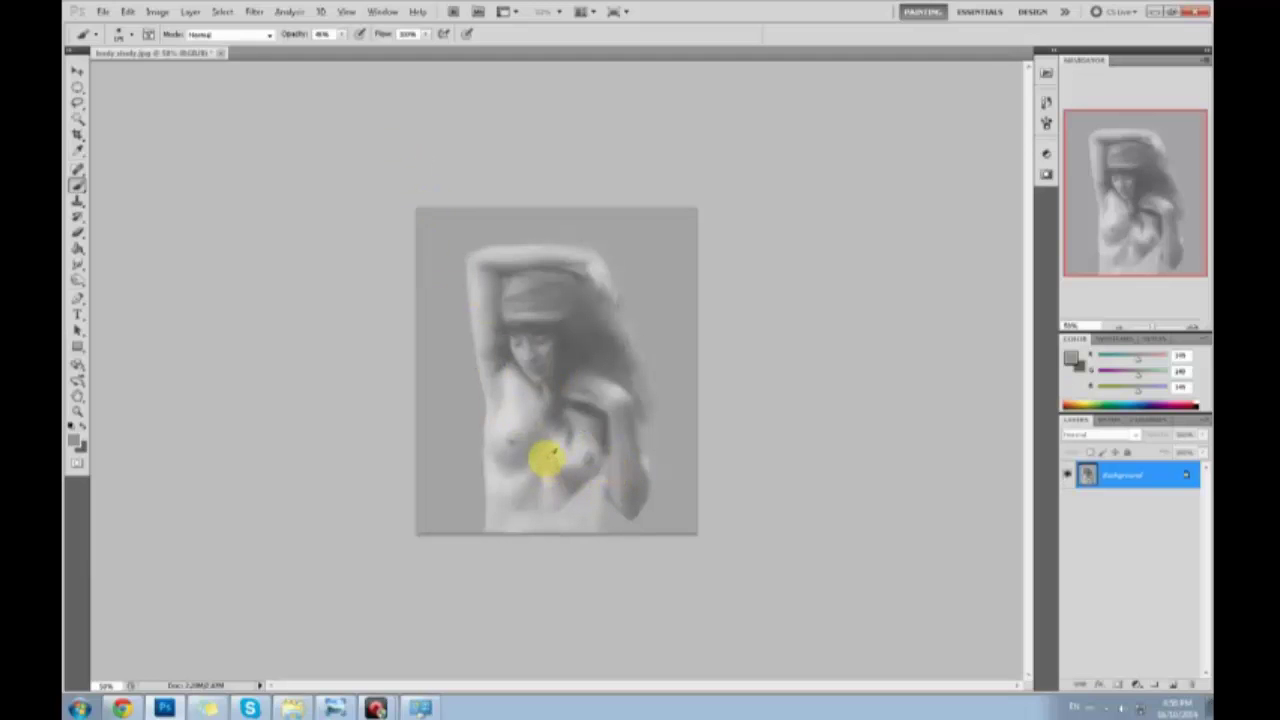
pyautogui.keyDown('alt'); pyautogui.click(541, 451); pyautogui.keyUp('alt')
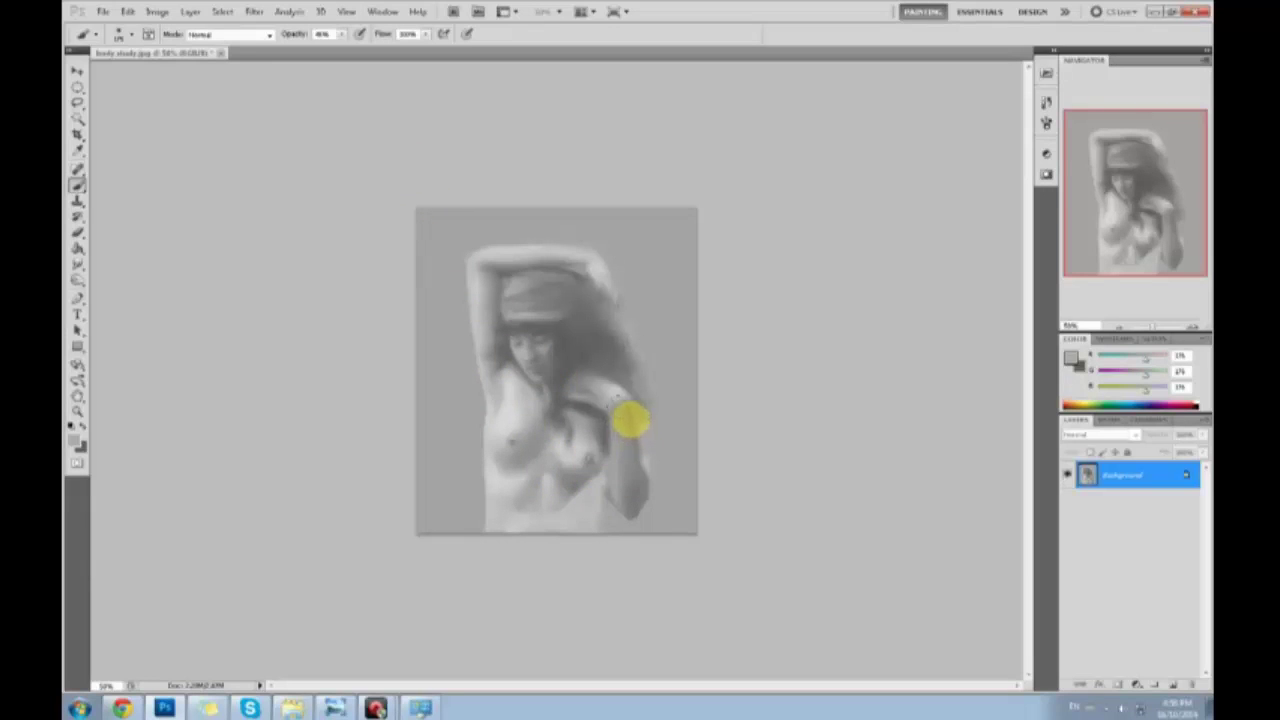
# Paint a round light-grey test patch and a few short light strokes on the background beside the raised arm at 100% brush opacity
pyautogui.hotkey('ctrl', '+')
pyautogui.hotkey('ctrl', '+')
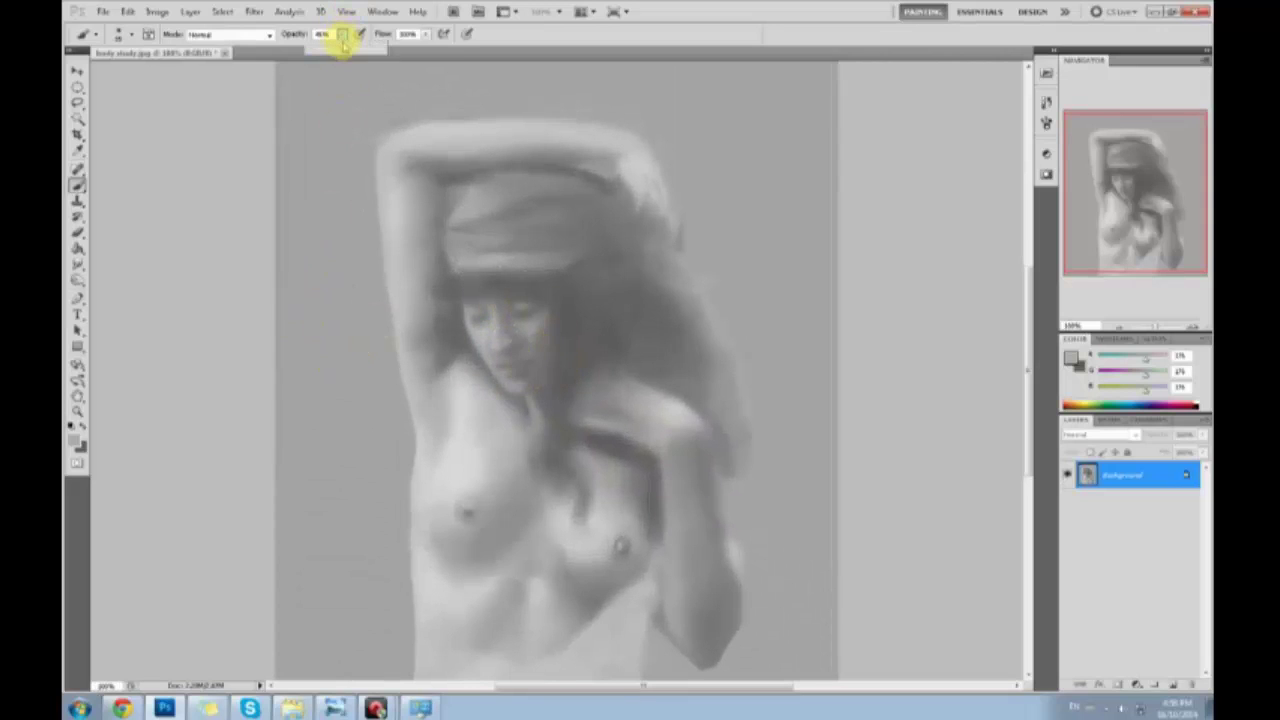
pyautogui.moveTo(342, 40); pyautogui.dragTo(420, 63)
pyautogui.keyDown('alt'); pyautogui.click(557, 289); pyautogui.keyUp('alt')
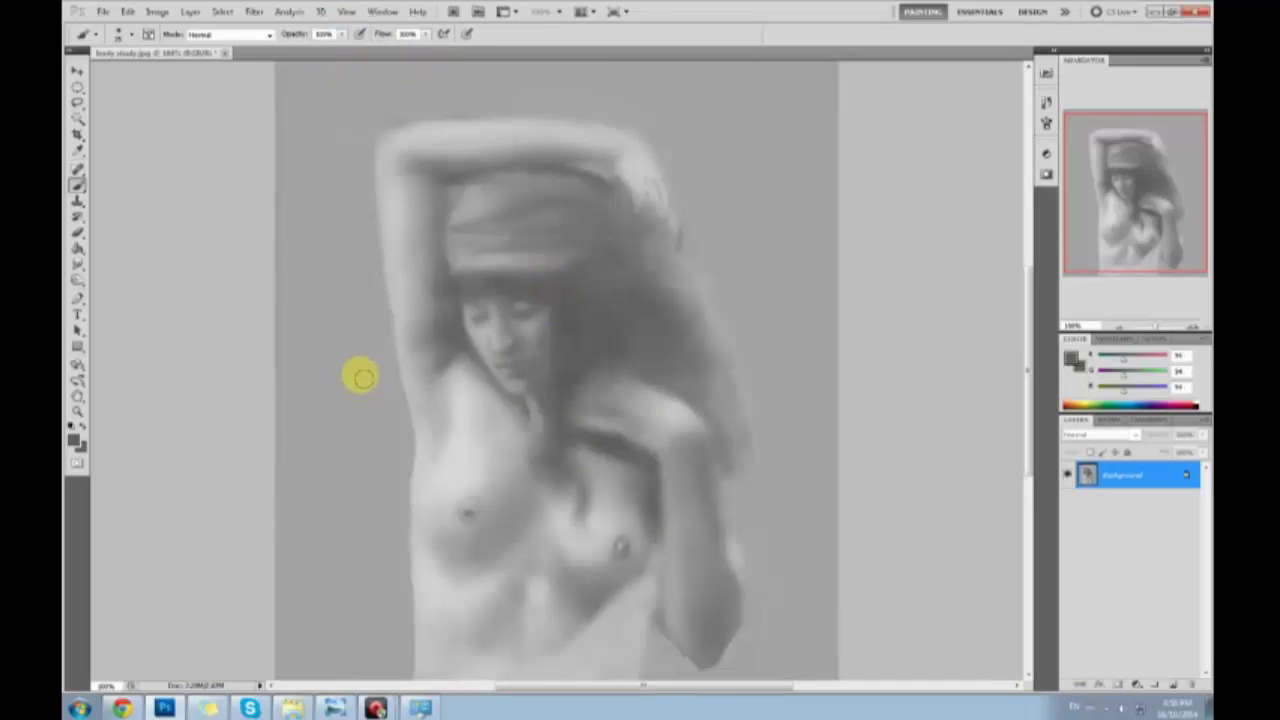
pyautogui.moveTo(362, 377)
pyautogui.mouseDown()
pyautogui.moveTo(300, 397)
pyautogui.moveTo(375, 479)
pyautogui.moveTo(392, 389)
pyautogui.moveTo(310, 390)
pyautogui.moveTo(391, 494)
pyautogui.moveTo(369, 363)
pyautogui.moveTo(304, 410)
pyautogui.moveTo(319, 380)
pyautogui.moveTo(388, 390)
pyautogui.moveTo(357, 468)
pyautogui.moveTo(333, 455)
pyautogui.moveTo(351, 390)
pyautogui.moveTo(362, 412)
pyautogui.moveTo(335, 435)
pyautogui.mouseUp()
pyautogui.hotkey('ctrl', 'z')
pyautogui.keyDown('alt'); pyautogui.click(480, 323); pyautogui.keyUp('alt')
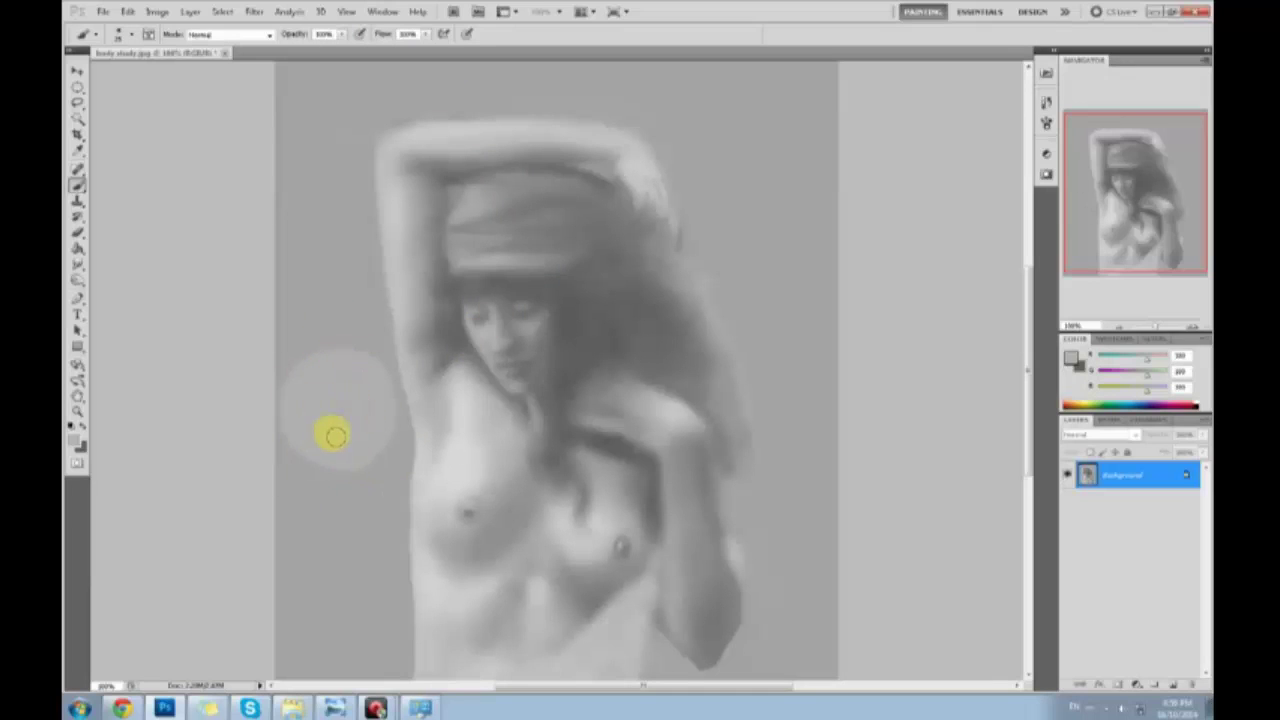
pyautogui.moveTo(334, 210)
pyautogui.mouseDown()
pyautogui.moveTo(306, 269)
pyautogui.moveTo(340, 268)
pyautogui.moveTo(372, 242)
pyautogui.mouseUp()
# Shade the lower part of the test patch and the area below it with sampled dark grey, redoing it at reduced brush opacity
pyautogui.keyDown('alt'); pyautogui.click(530, 292); pyautogui.keyUp('alt')
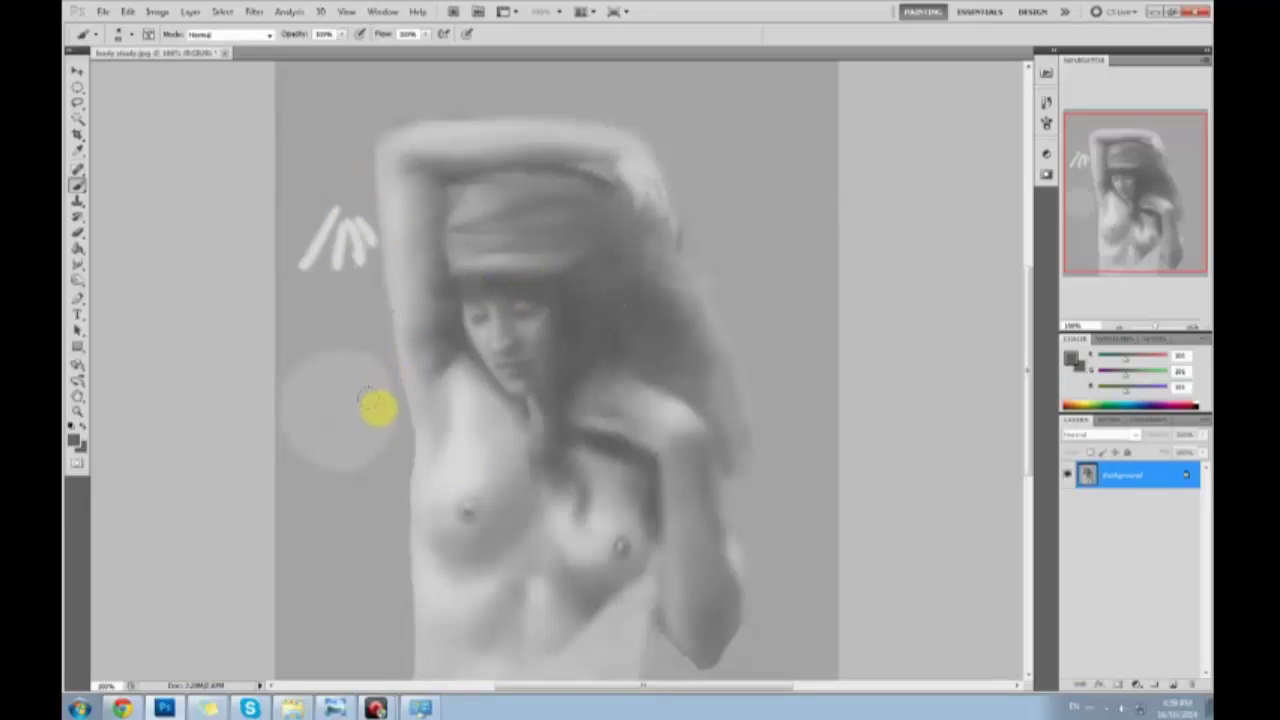
pyautogui.moveTo(378, 407)
pyautogui.mouseDown()
pyautogui.moveTo(323, 449)
pyautogui.moveTo(374, 417)
pyautogui.moveTo(350, 481)
pyautogui.moveTo(323, 480)
pyautogui.moveTo(323, 580)
pyautogui.moveTo(370, 630)
pyautogui.mouseUp()
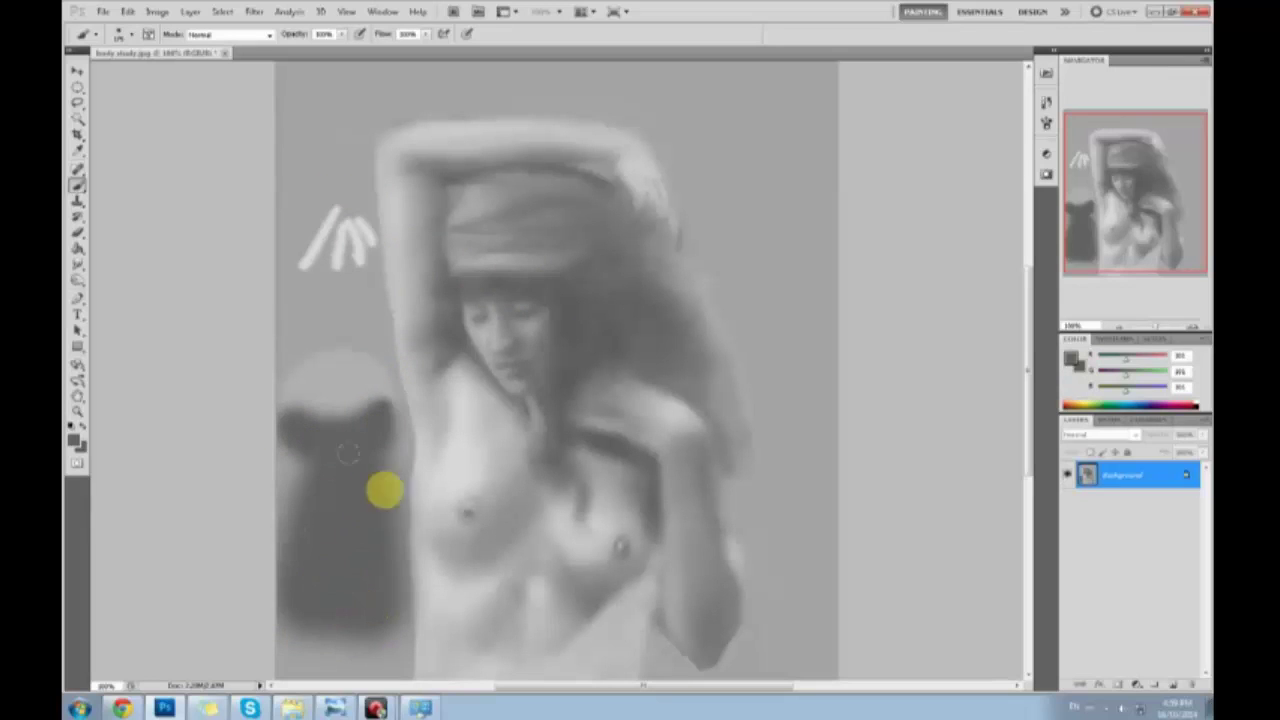
pyautogui.hotkey('ctrl', 'z')
pyautogui.click(341, 34)
pyautogui.moveTo(329, 46); pyautogui.dragTo(306, 48)
pyautogui.moveTo(348, 448)
pyautogui.mouseDown()
pyautogui.moveTo(327, 539)
pyautogui.moveTo(348, 523)
pyautogui.moveTo(351, 570)
pyautogui.moveTo(334, 497)
pyautogui.moveTo(331, 549)
pyautogui.mouseUp()
# Add a sampled light highlight to the top of the test patch and try spreading the light grey around it
pyautogui.keyDown('alt'); pyautogui.click(440, 460); pyautogui.keyUp('alt')
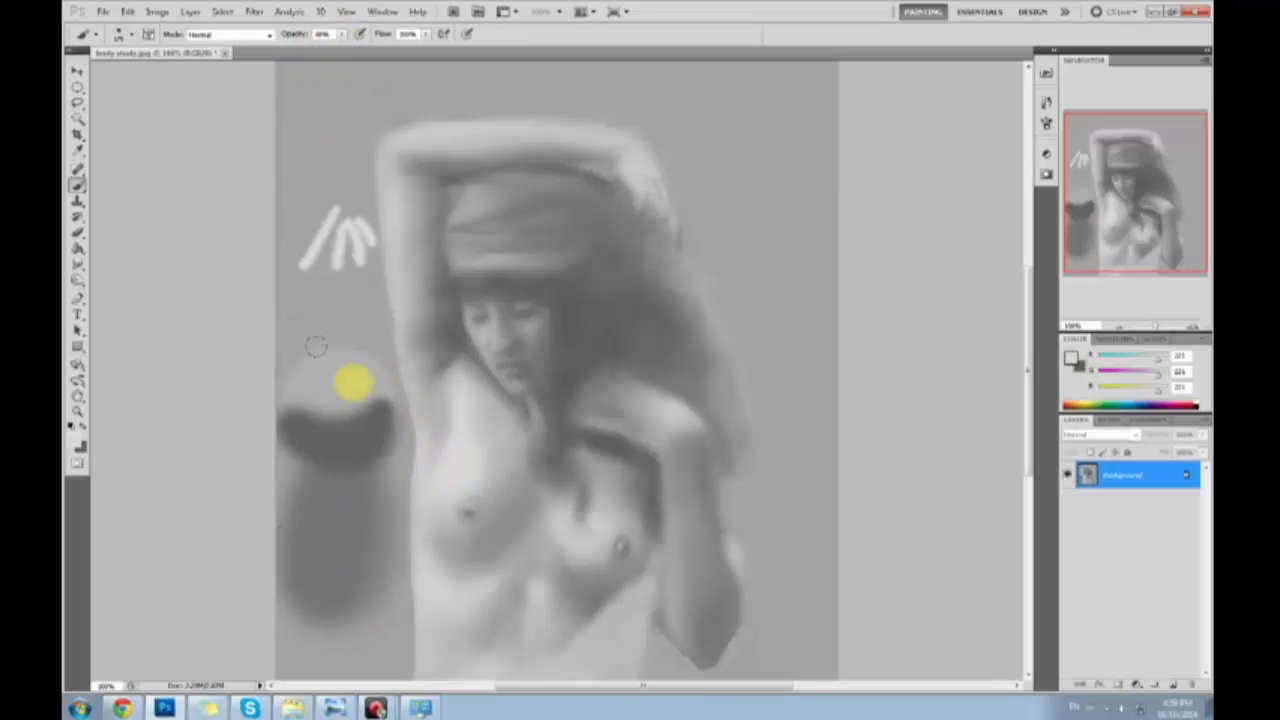
pyautogui.keyDown('alt'); pyautogui.click(466, 451); pyautogui.keyUp('alt')
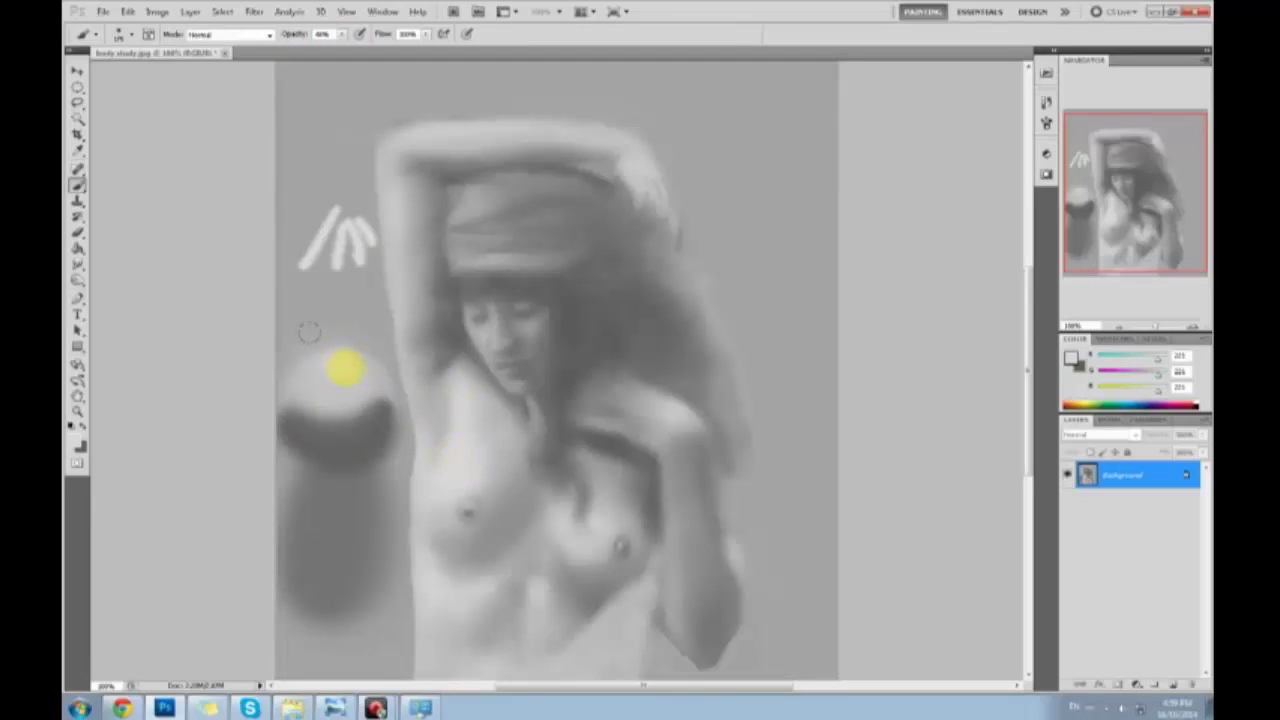
pyautogui.moveTo(366, 300); pyautogui.dragTo(424, 409)
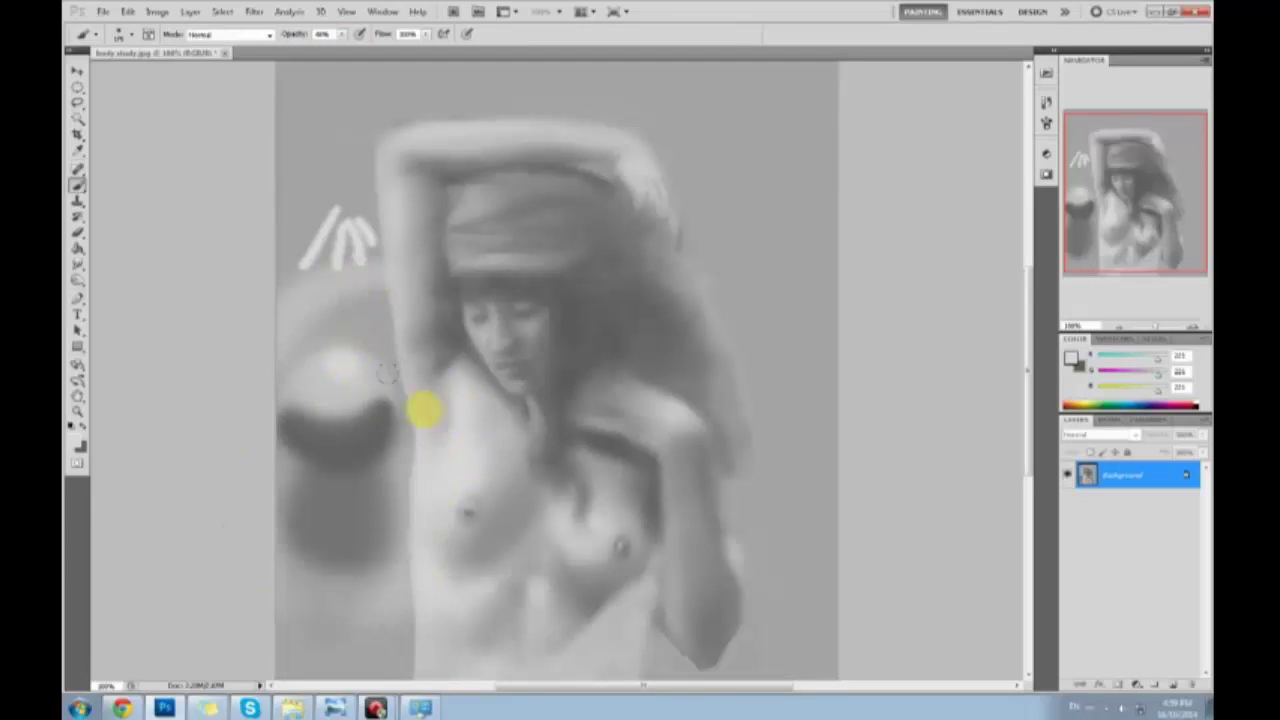
pyautogui.hotkey('ctrl', 'z')
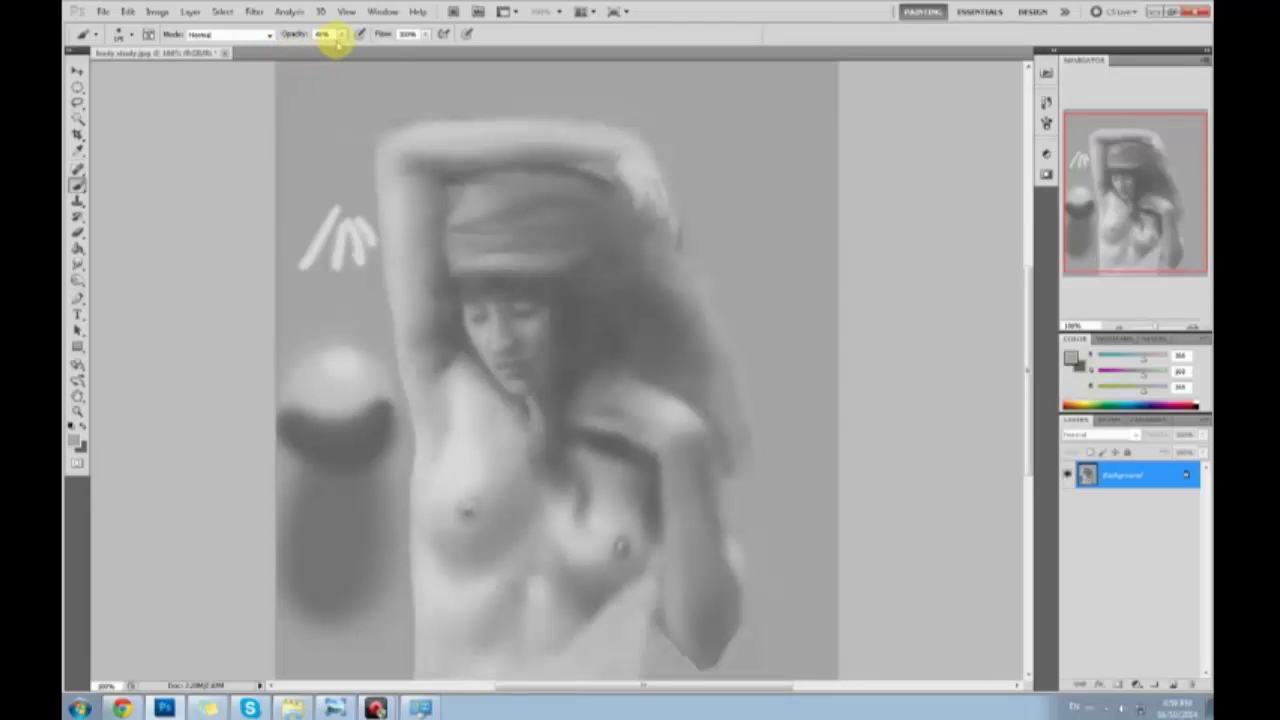
# Carve the edges of the test patch with background grey using a smaller brush at 100% opacity
pyautogui.moveTo(340, 38); pyautogui.dragTo(411, 57)
pyautogui.click(360, 194)
pyautogui.press('[')
pyautogui.press('[')
pyautogui.press('[')
pyautogui.press('[')
pyautogui.press('[')
pyautogui.press('[')
pyautogui.press('[')
pyautogui.press('[')
pyautogui.press('[')
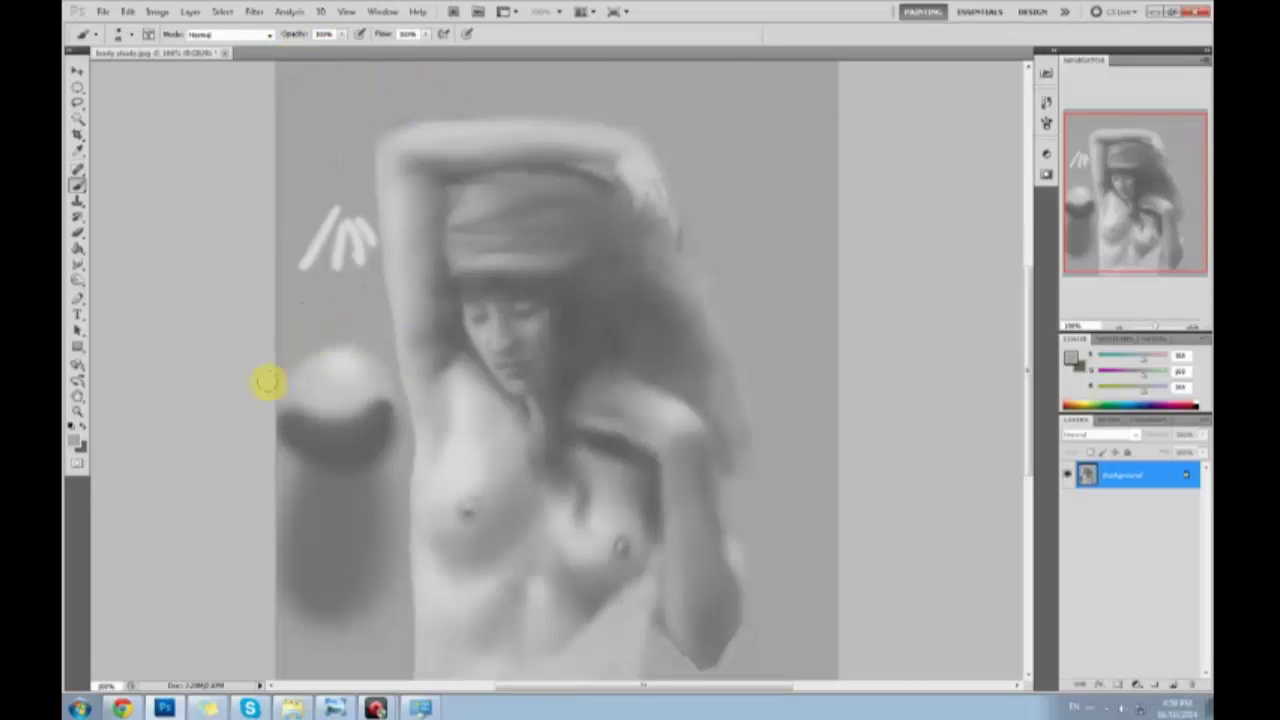
pyautogui.moveTo(303, 346)
pyautogui.mouseDown()
pyautogui.moveTo(263, 420)
pyautogui.moveTo(300, 474)
pyautogui.mouseUp()
pyautogui.moveTo(311, 343); pyautogui.dragTo(384, 425)
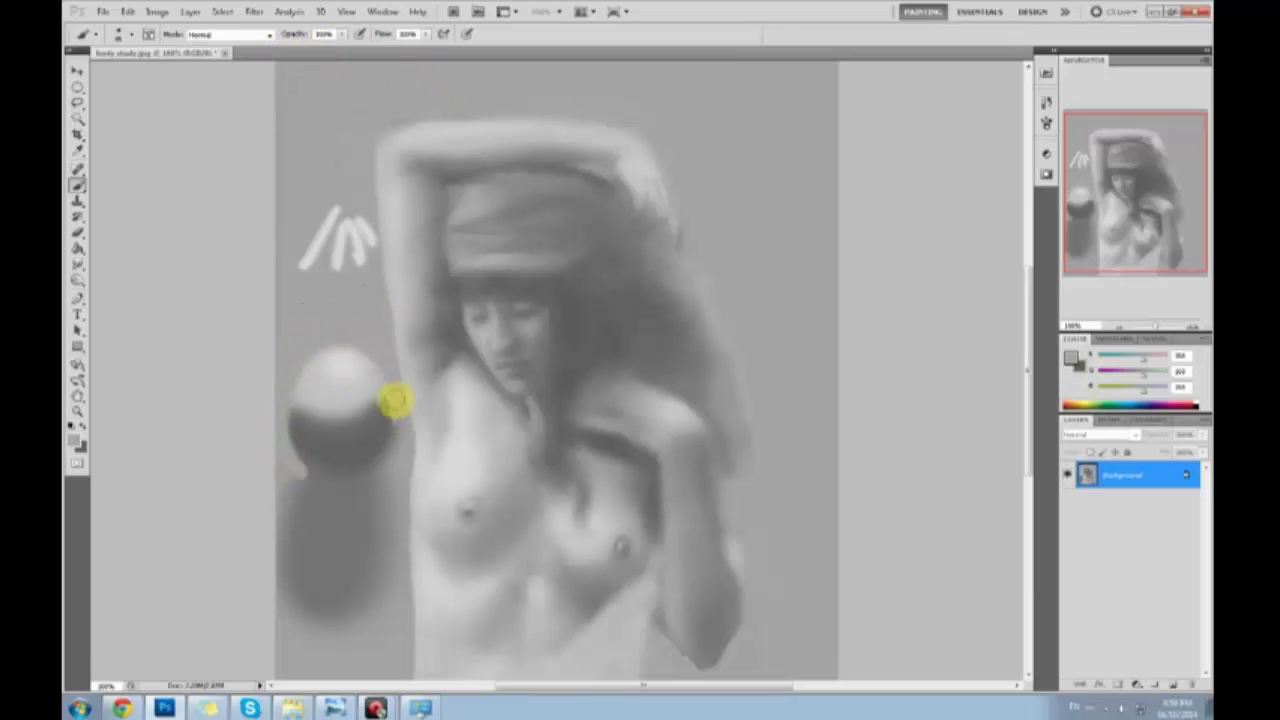
pyautogui.moveTo(377, 366); pyautogui.dragTo(372, 477)
pyautogui.moveTo(304, 346); pyautogui.dragTo(294, 460)
pyautogui.moveTo(288, 396)
pyautogui.mouseDown()
pyautogui.moveTo(380, 449)
pyautogui.moveTo(351, 428)
pyautogui.mouseUp()
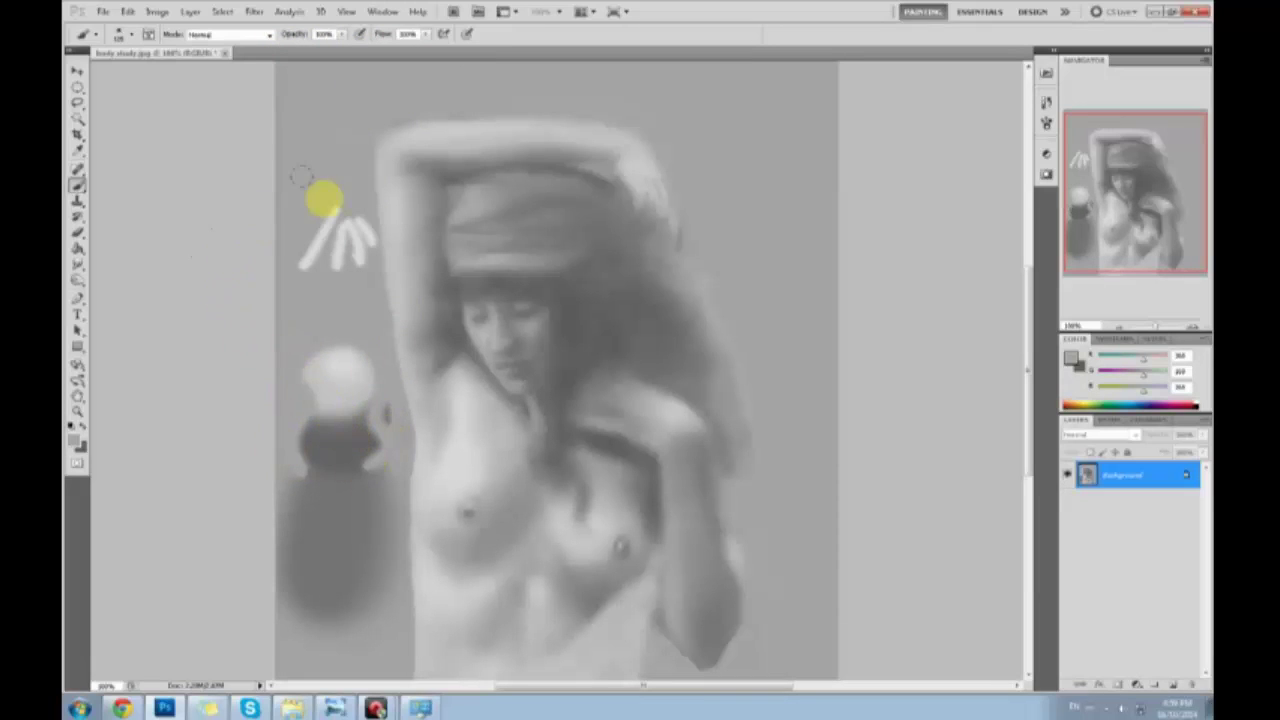
# Blend the light and dark halves of the test patch with greys sampled from it at about half brush opacity
pyautogui.moveTo(341, 34); pyautogui.dragTo(310, 56)
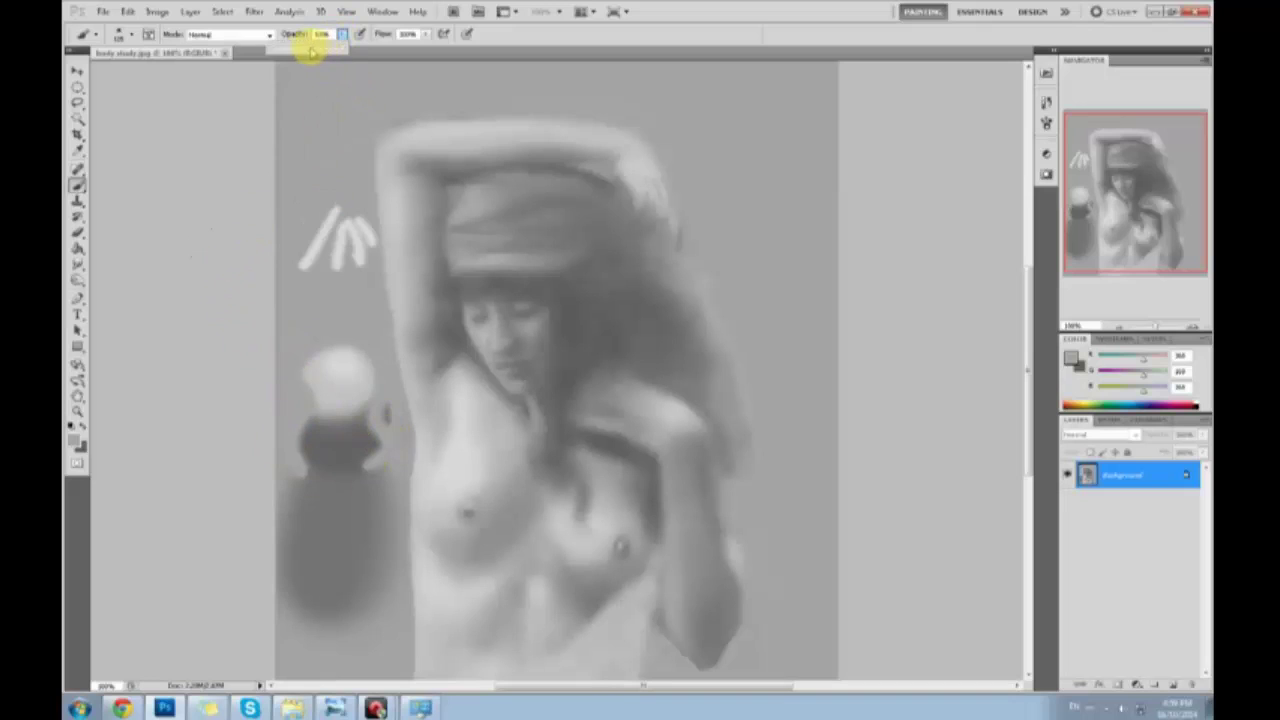
pyautogui.keyDown('alt'); pyautogui.click(322, 373); pyautogui.keyUp('alt')
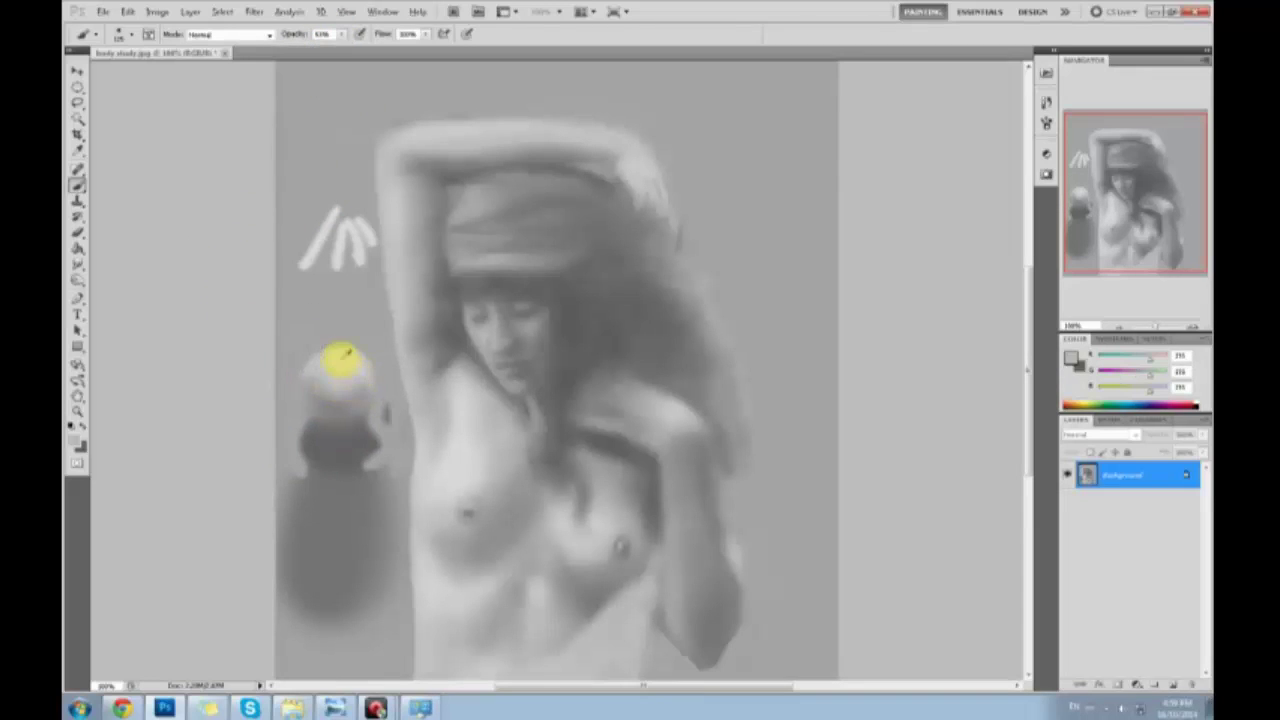
pyautogui.keyDown('alt'); pyautogui.click(341, 360); pyautogui.keyUp('alt')
pyautogui.keyDown('alt'); pyautogui.click(353, 437); pyautogui.keyUp('alt')
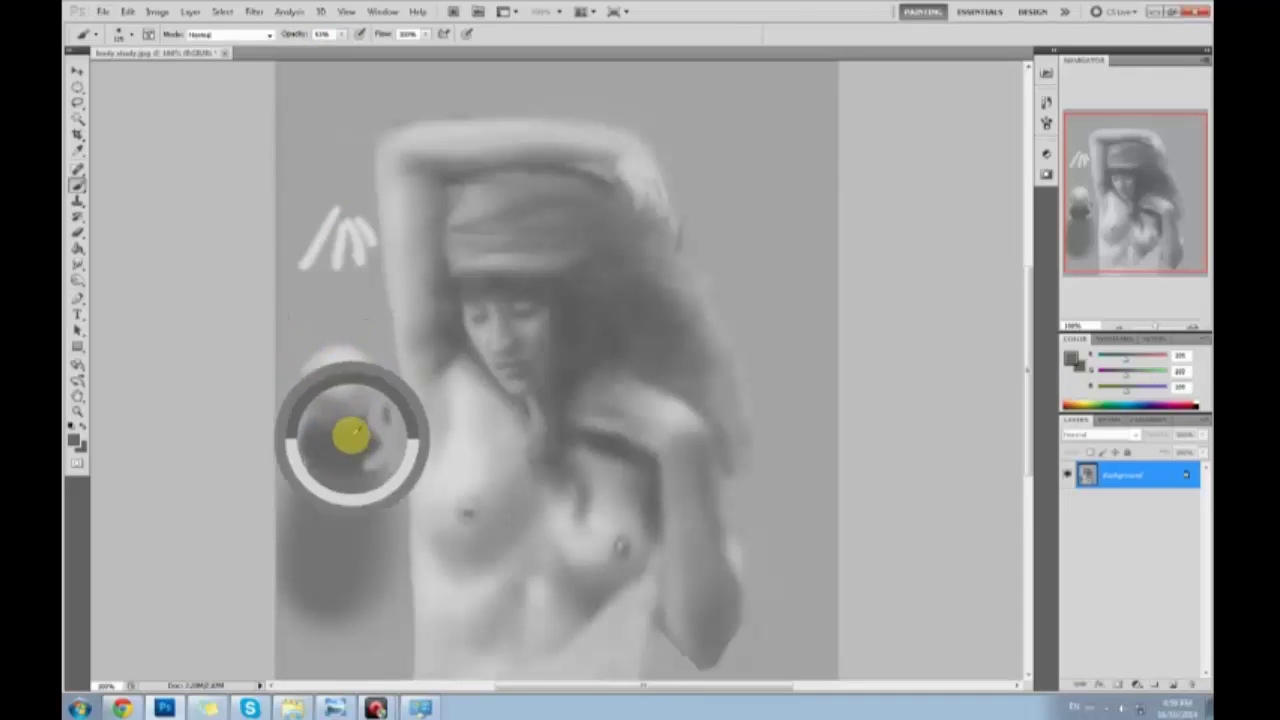
pyautogui.keyDown('alt'); pyautogui.click(341, 359); pyautogui.keyUp('alt')
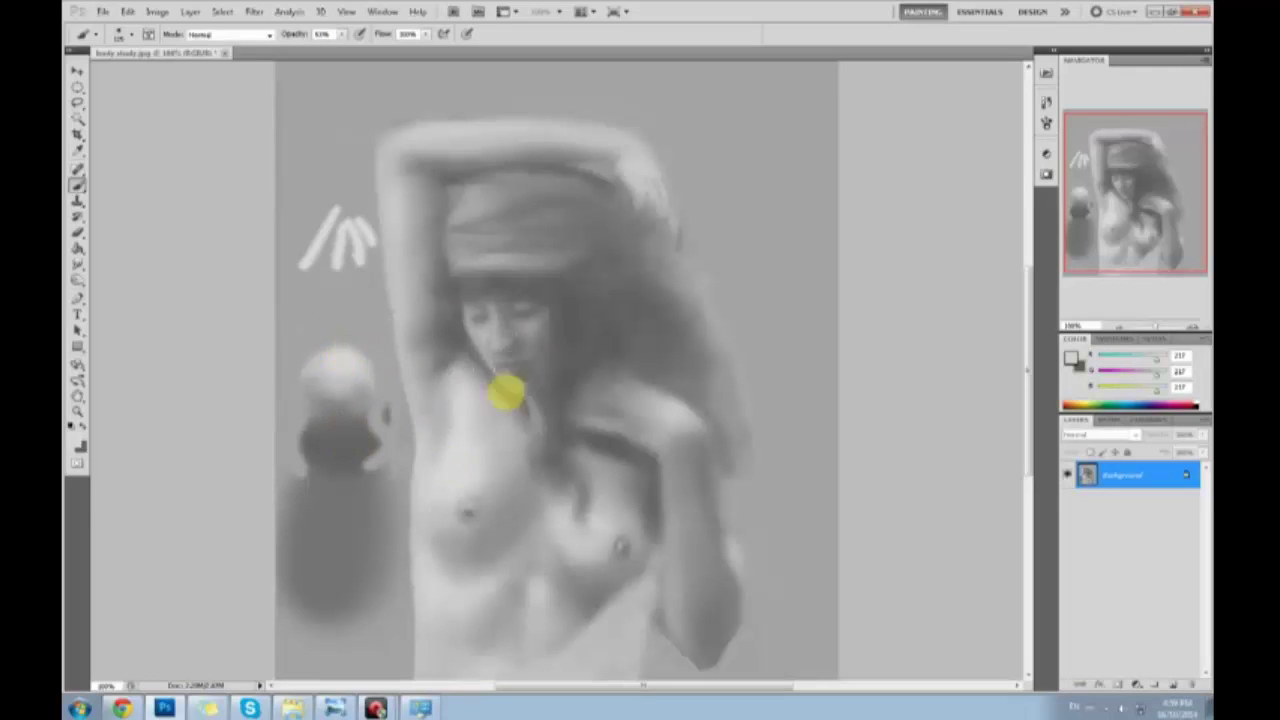
pyautogui.keyDown('alt'); pyautogui.click(338, 356); pyautogui.keyUp('alt')
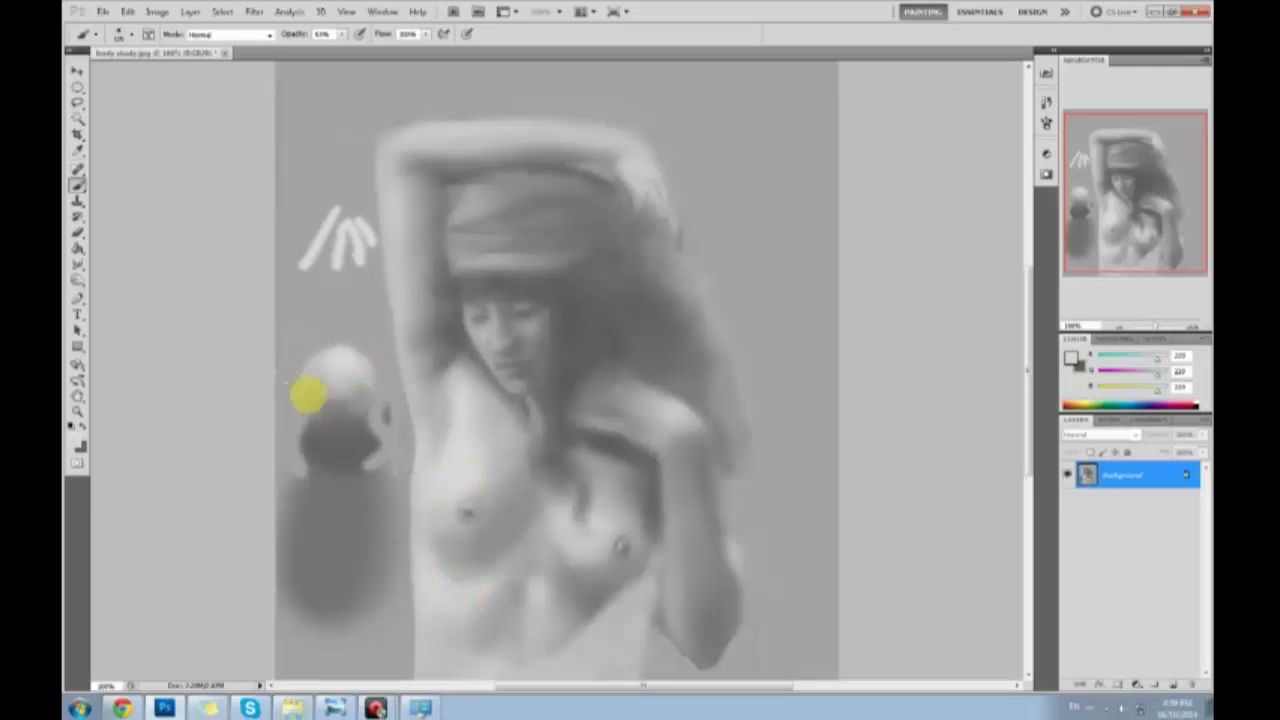
# Try a stroke over the test lines at 100% opacity, undo it, and cover the test shapes with background grey
pyautogui.moveTo(342, 34); pyautogui.dragTo(408, 56)
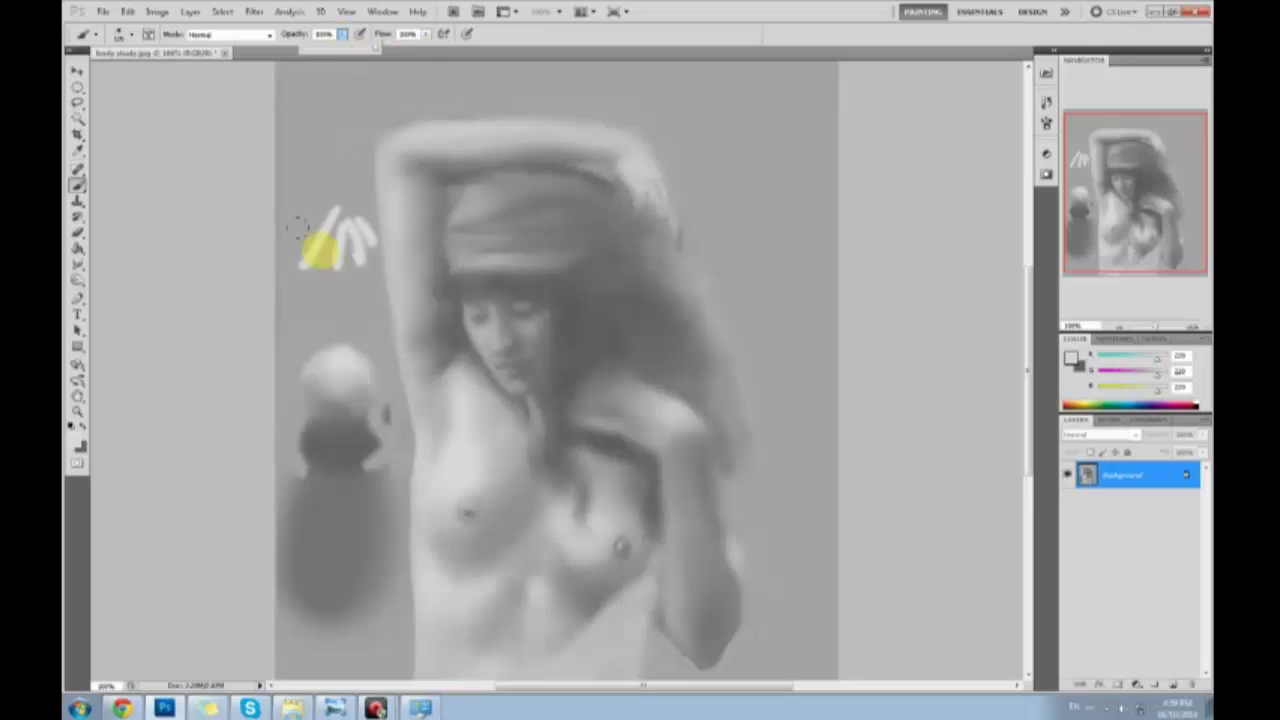
pyautogui.moveTo(320, 249); pyautogui.dragTo(309, 234)
pyautogui.hotkey('ctrl', 'z')
pyautogui.moveTo(316, 187)
pyautogui.mouseDown()
pyautogui.moveTo(308, 258)
pyautogui.moveTo(329, 201)
pyautogui.moveTo(334, 217)
pyautogui.moveTo(293, 432)
pyautogui.moveTo(295, 365)
pyautogui.moveTo(259, 461)
pyautogui.moveTo(293, 521)
pyautogui.moveTo(312, 487)
pyautogui.moveTo(354, 486)
pyautogui.moveTo(366, 532)
pyautogui.moveTo(359, 427)
pyautogui.moveTo(360, 461)
pyautogui.moveTo(316, 300)
pyautogui.moveTo(330, 189)
pyautogui.moveTo(340, 268)
pyautogui.moveTo(325, 55)
pyautogui.moveTo(293, 55)
pyautogui.moveTo(457, 108)
pyautogui.moveTo(403, 123)
pyautogui.mouseUp()
pyautogui.click(342, 35)
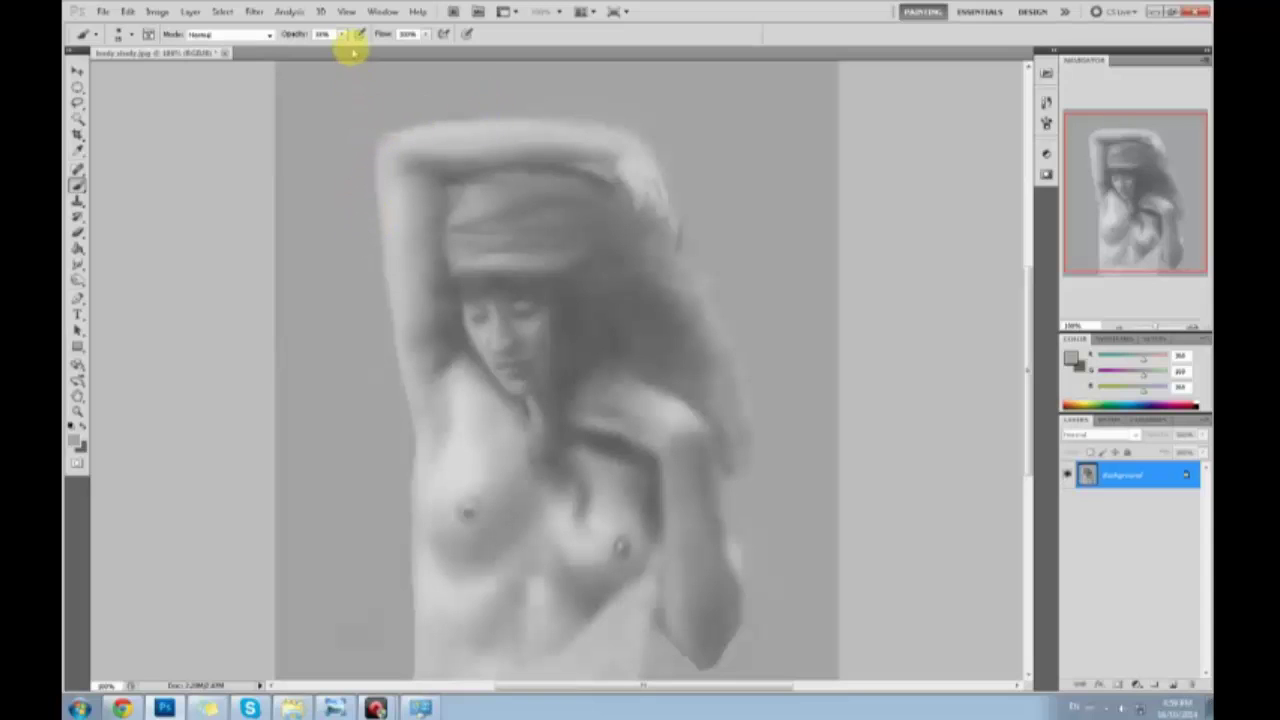
# Trim the outer contour of the raised arm with background grey at 100% brush opacity
pyautogui.moveTo(343, 36); pyautogui.dragTo(394, 51)
pyautogui.click(345, 104)
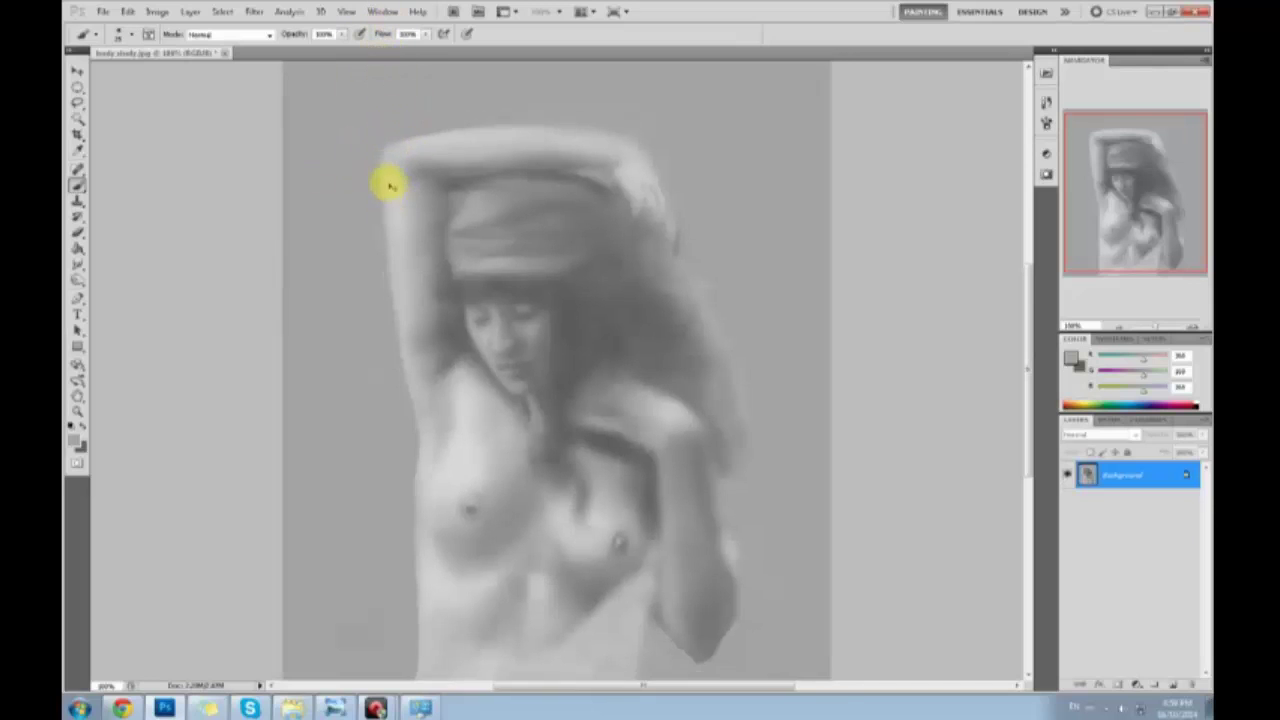
pyautogui.hotkey('ctrl', '-')
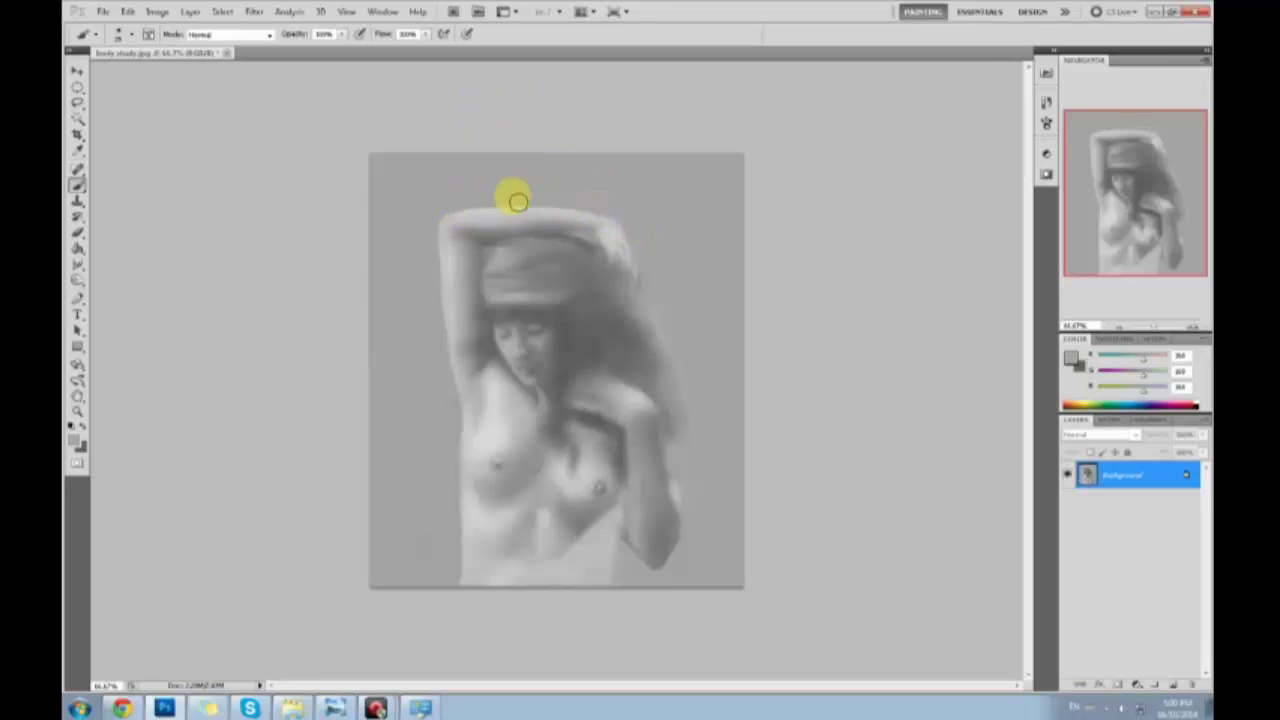
# Try brushing sampled light grey along the raised arm's outer edge at full and at reduced opacity, undoing each stroke
pyautogui.keyDown('alt'); pyautogui.click(493, 392); pyautogui.keyUp('alt')
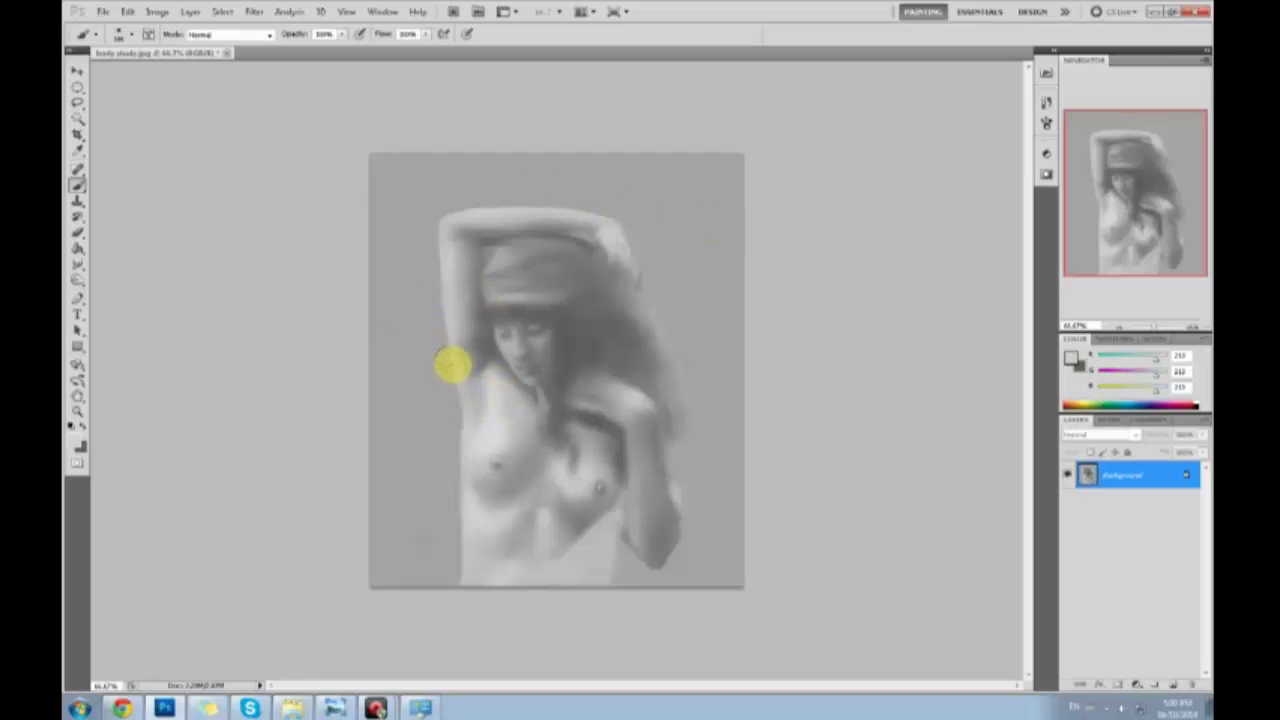
pyautogui.moveTo(433, 243); pyautogui.dragTo(447, 310)
pyautogui.hotkey('ctrl', 'z')
pyautogui.click(343, 36)
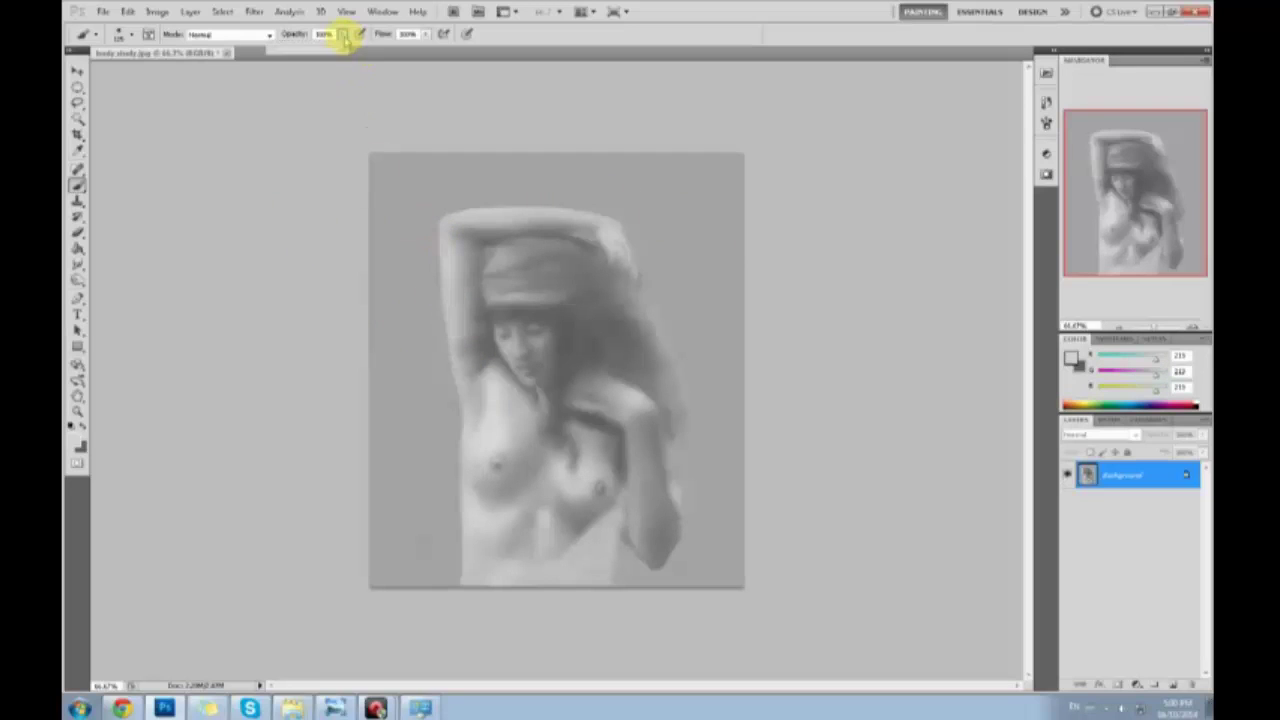
pyautogui.moveTo(443, 243); pyautogui.dragTo(461, 399)
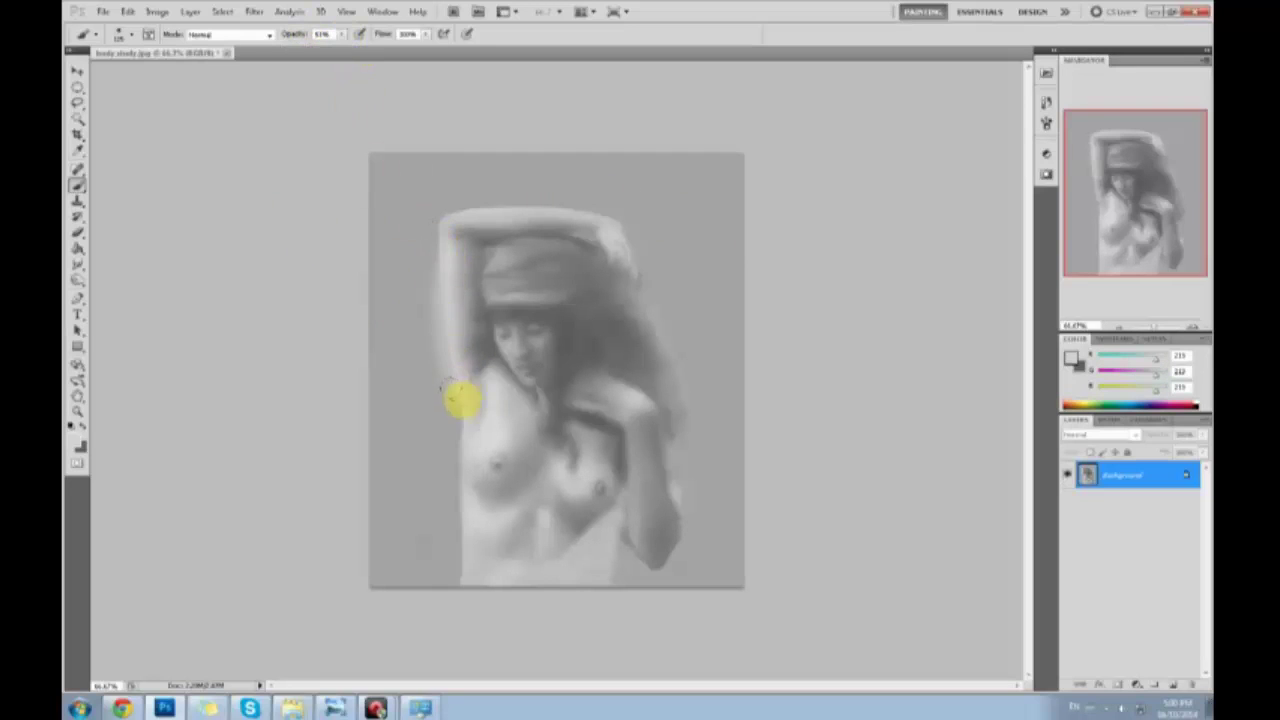
pyautogui.hotkey('ctrl', 'z')
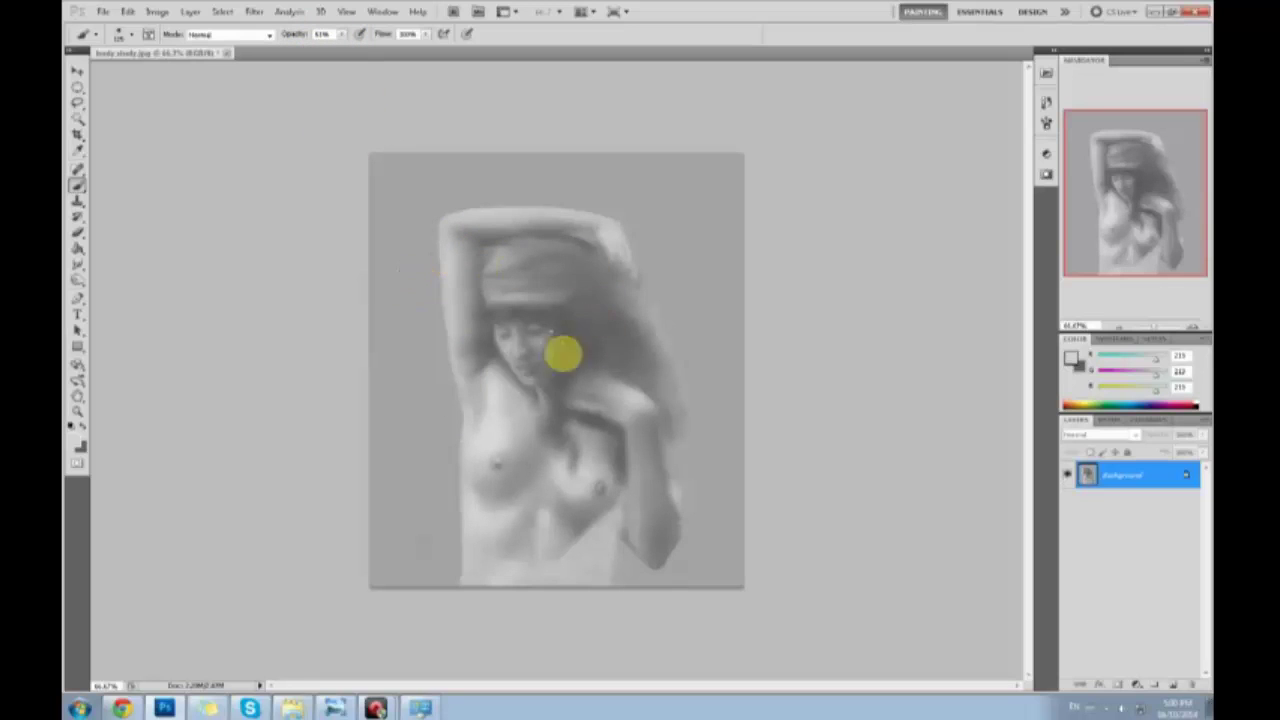
# Blend the skin tones around the raised arm's armpit with greys sampled from it at about half brush opacity
pyautogui.keyDown('alt'); pyautogui.click(482, 402); pyautogui.keyUp('alt')
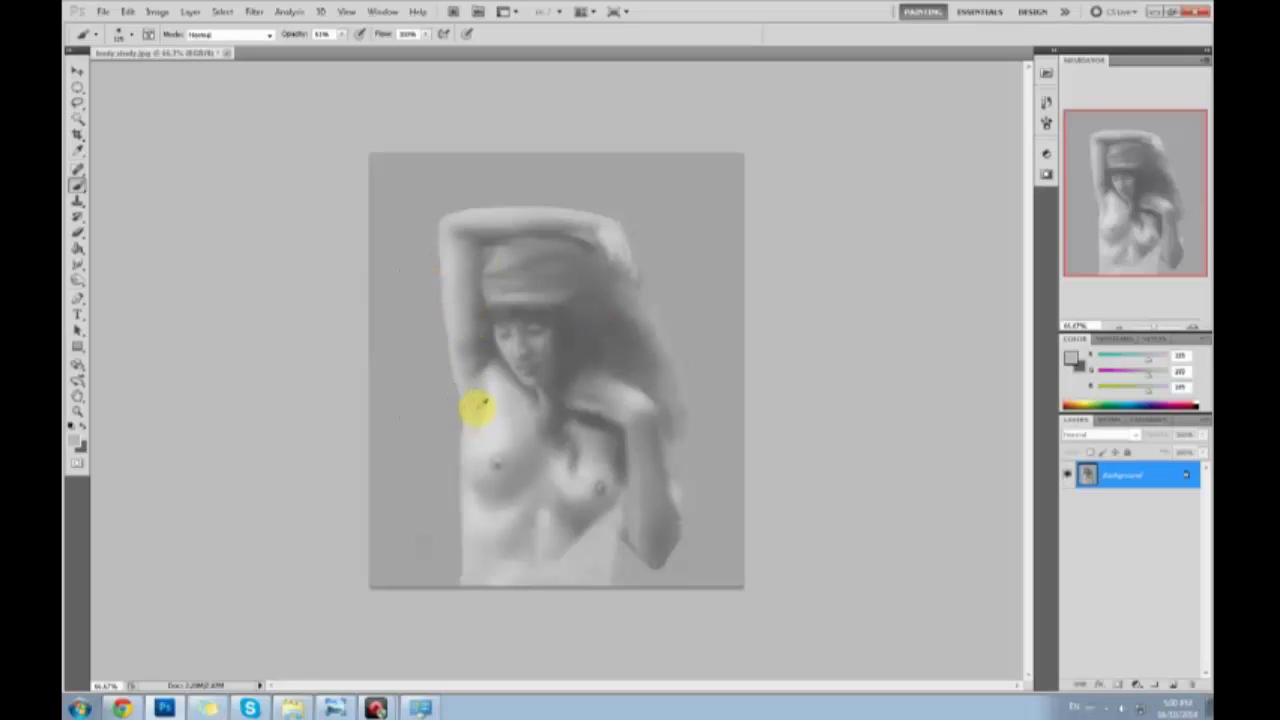
pyautogui.keyDown('alt'); pyautogui.click(481, 404); pyautogui.keyUp('alt')
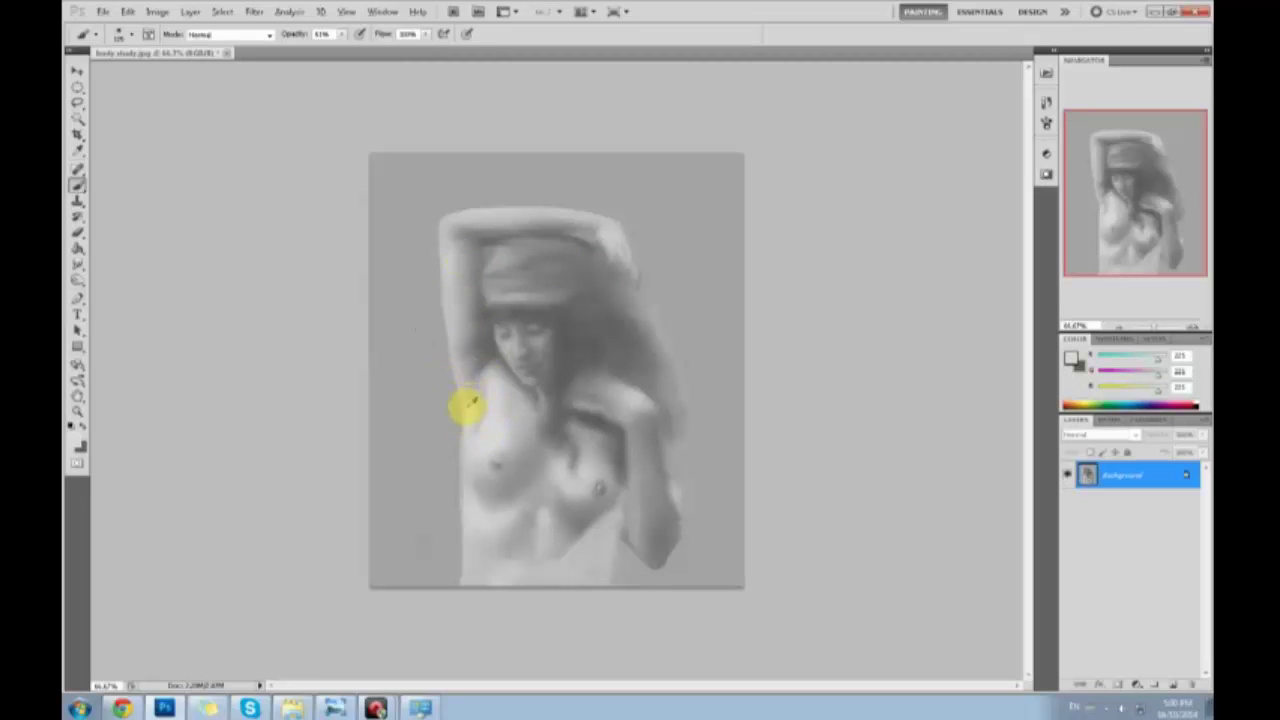
pyautogui.keyDown('alt'); pyautogui.click(466, 384); pyautogui.keyUp('alt')
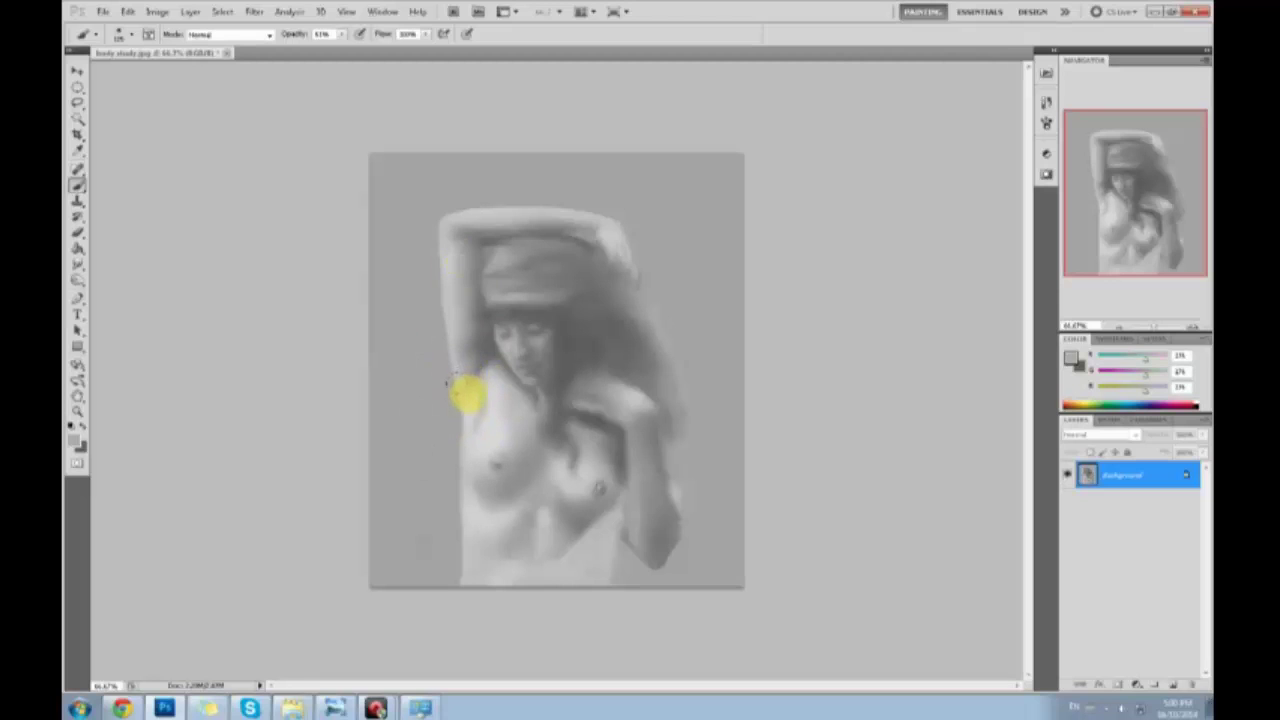
# Lower the brush opacity to 19% and soften the armpit and upper side of the torso with nearby sampled greys
pyautogui.click(342, 35)
pyautogui.moveTo(336, 48); pyautogui.dragTo(320, 50)
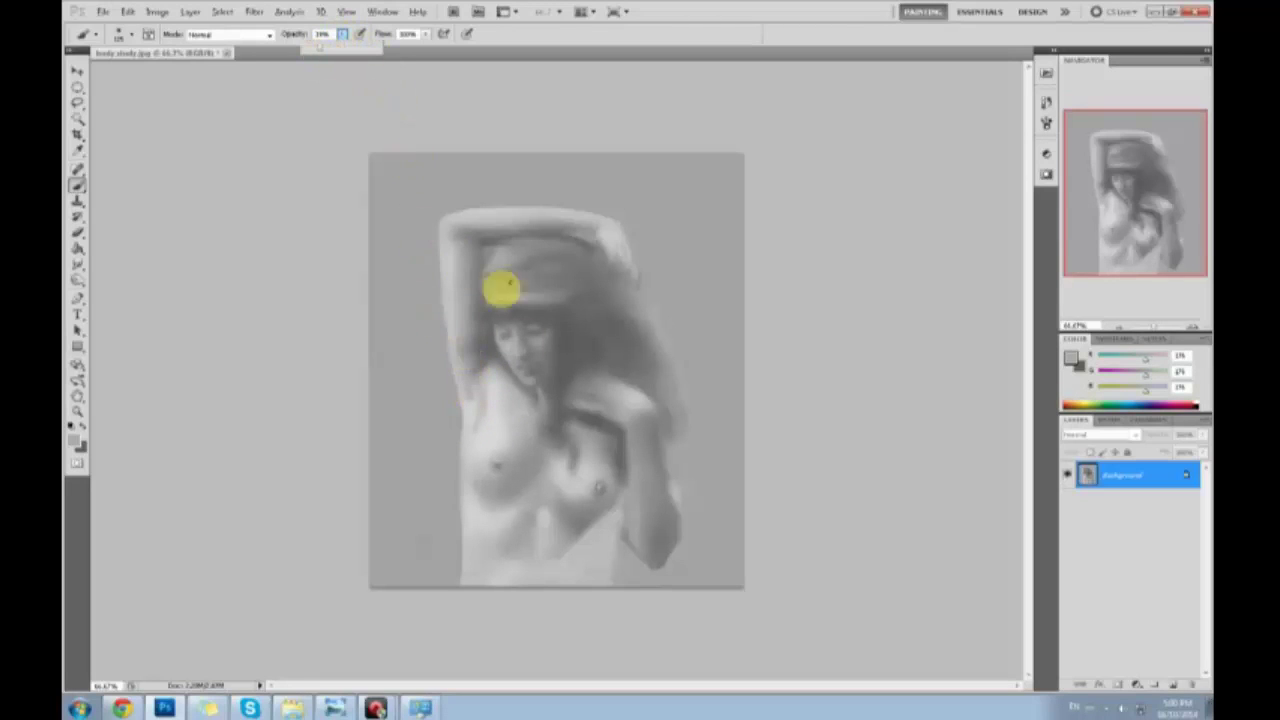
pyautogui.keyDown('alt'); pyautogui.click(479, 388); pyautogui.keyUp('alt')
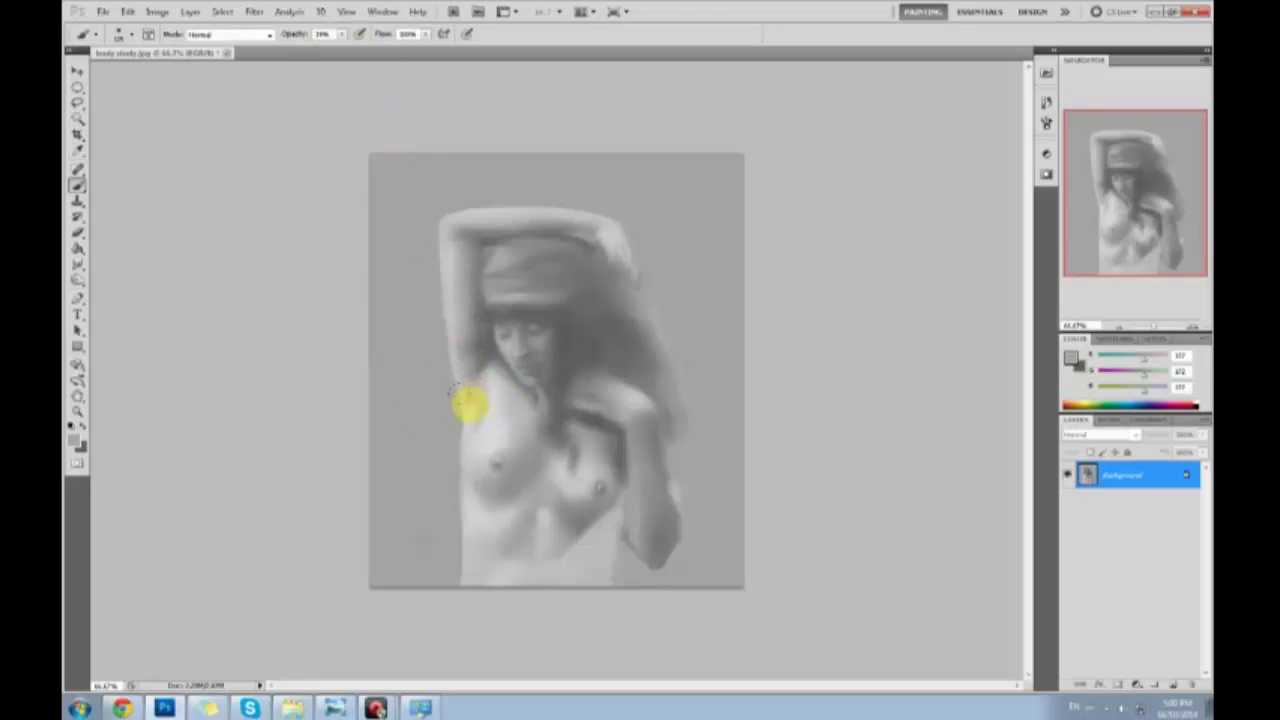
pyautogui.keyDown('alt'); pyautogui.click(473, 401); pyautogui.keyUp('alt')
pyautogui.keyDown('alt'); pyautogui.click(471, 384); pyautogui.keyUp('alt')
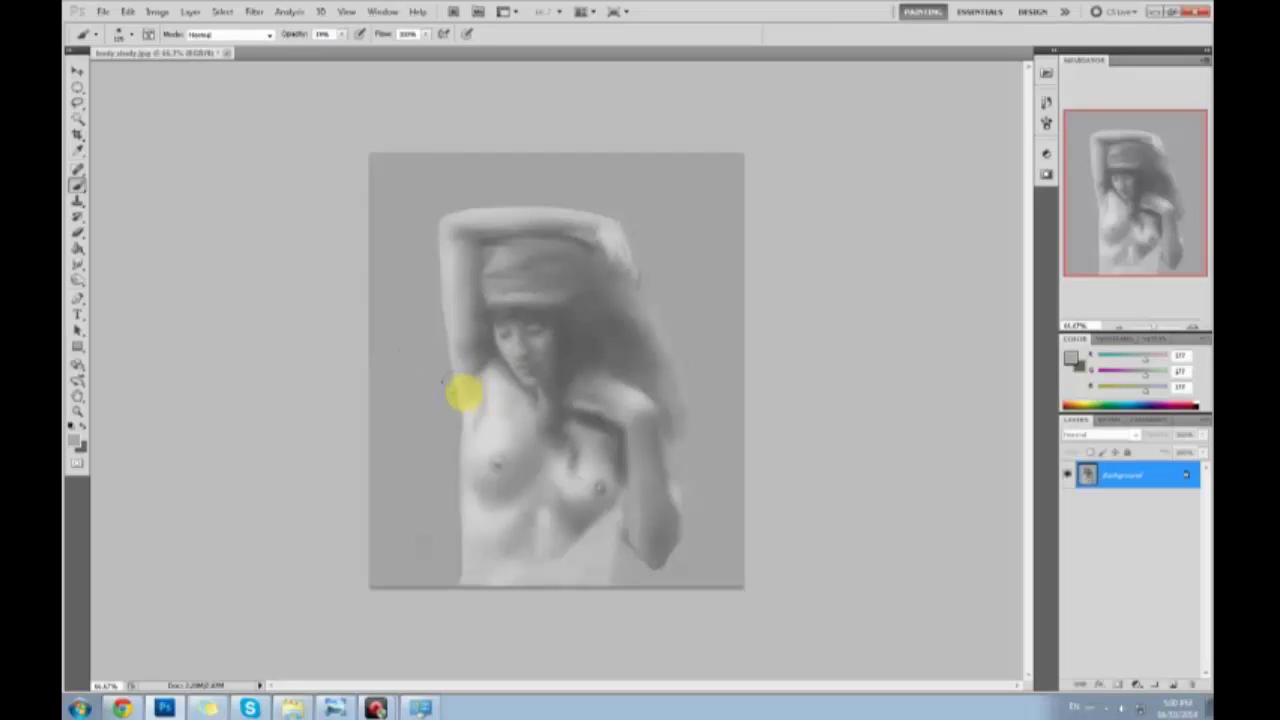
pyautogui.keyDown('alt'); pyautogui.click(457, 408); pyautogui.keyUp('alt')
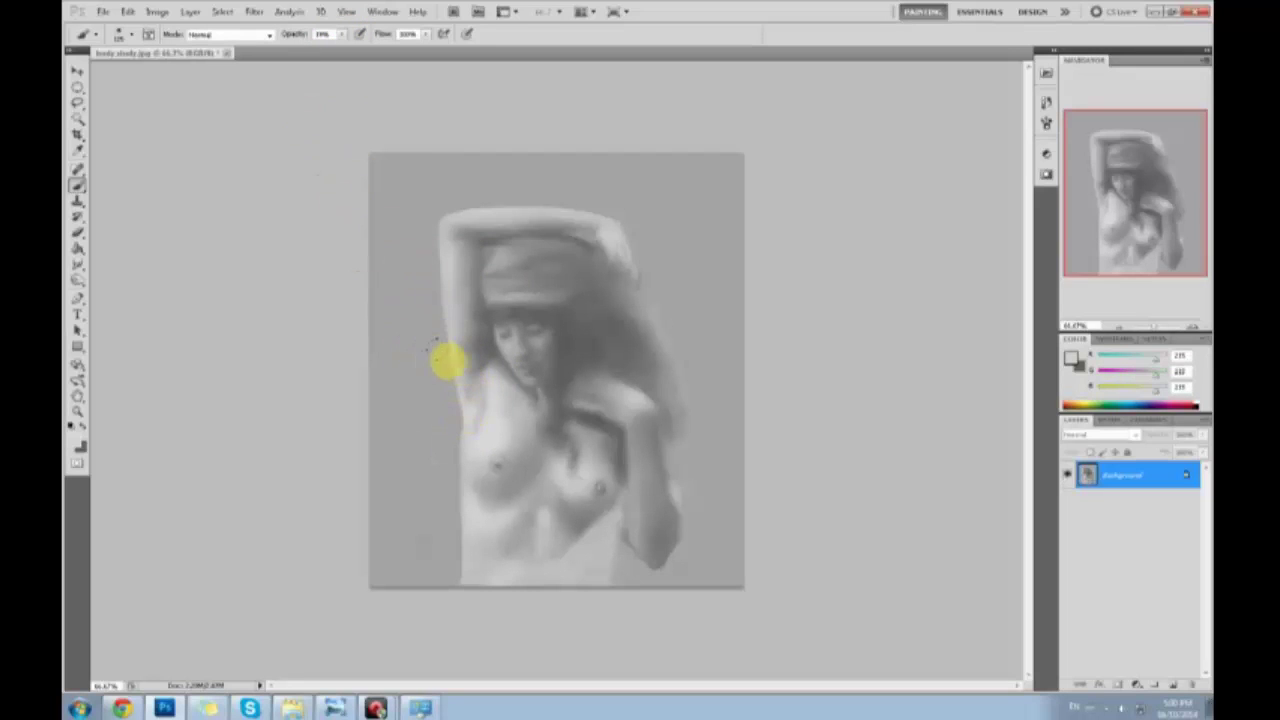
pyautogui.keyDown('alt'); pyautogui.click(485, 387); pyautogui.keyUp('alt')
# Blend the transition from the raised arm into the shoulder and upper chest with sampled light and mid greys
pyautogui.hotkey('ctrl', '-')
pyautogui.hotkey('ctrl', '-')
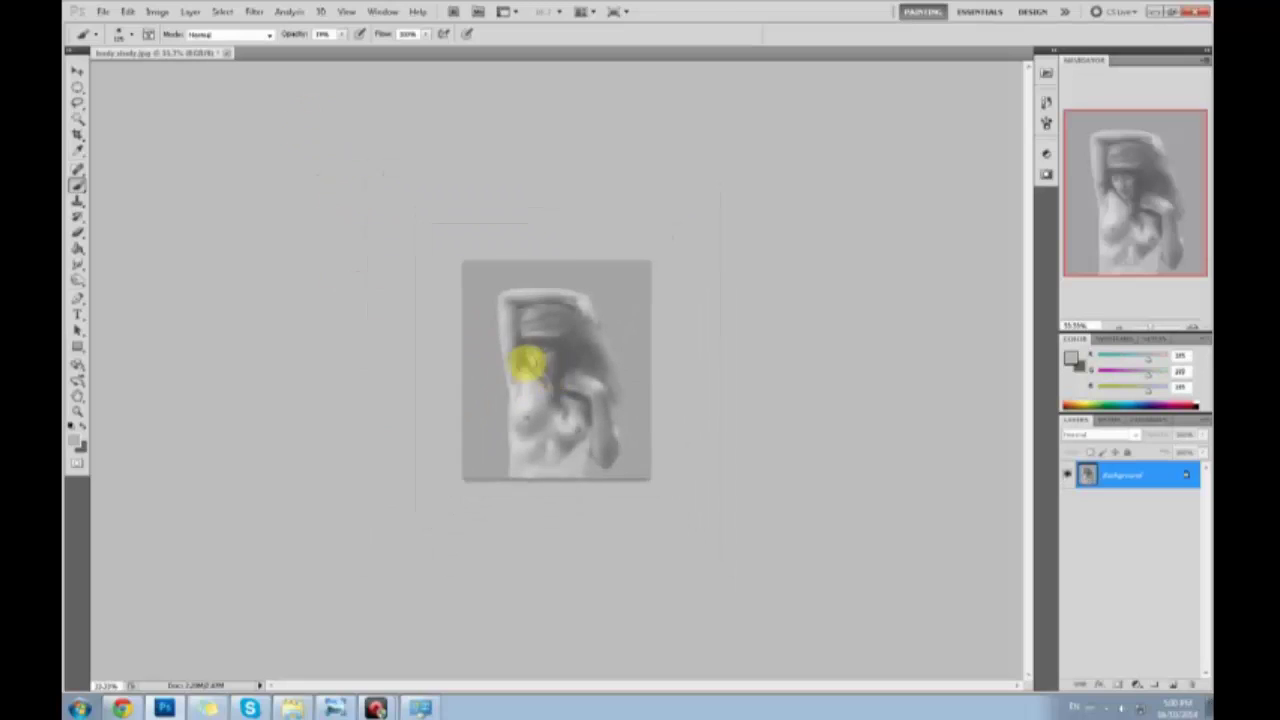
pyautogui.keyDown('alt'); pyautogui.click(517, 391); pyautogui.keyUp('alt')
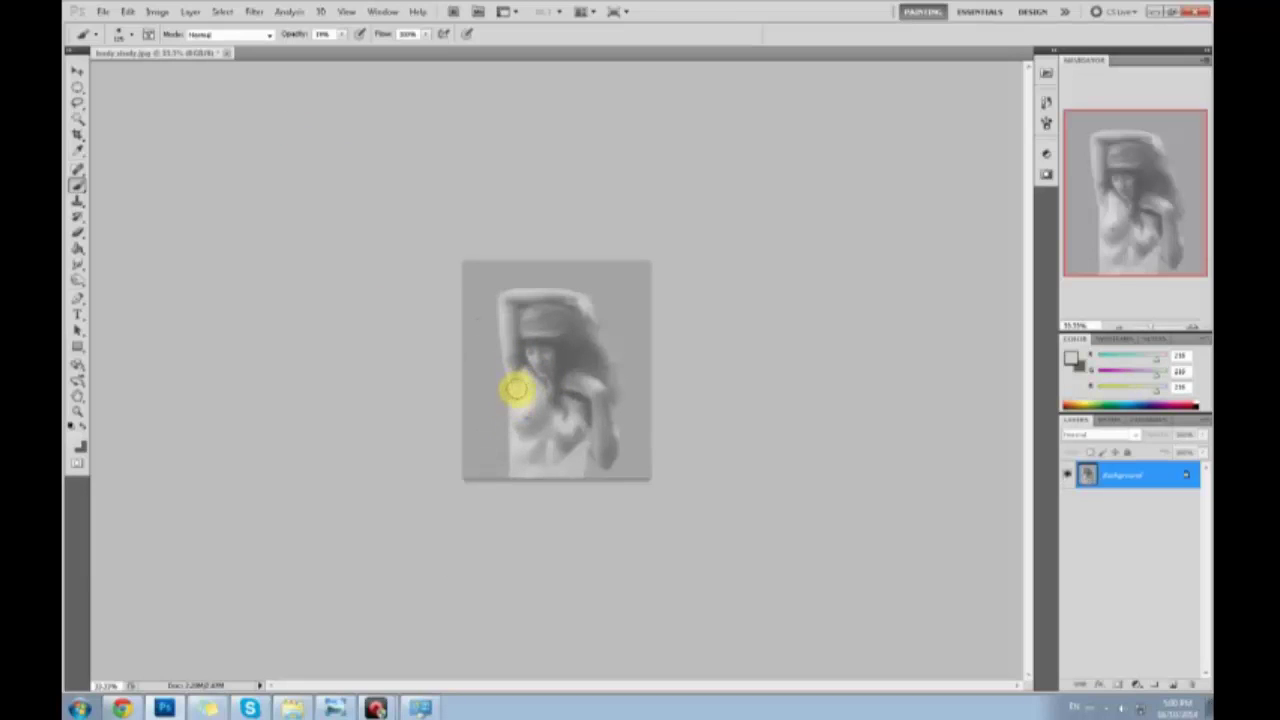
pyautogui.keyDown('alt'); pyautogui.click(512, 398); pyautogui.keyUp('alt')
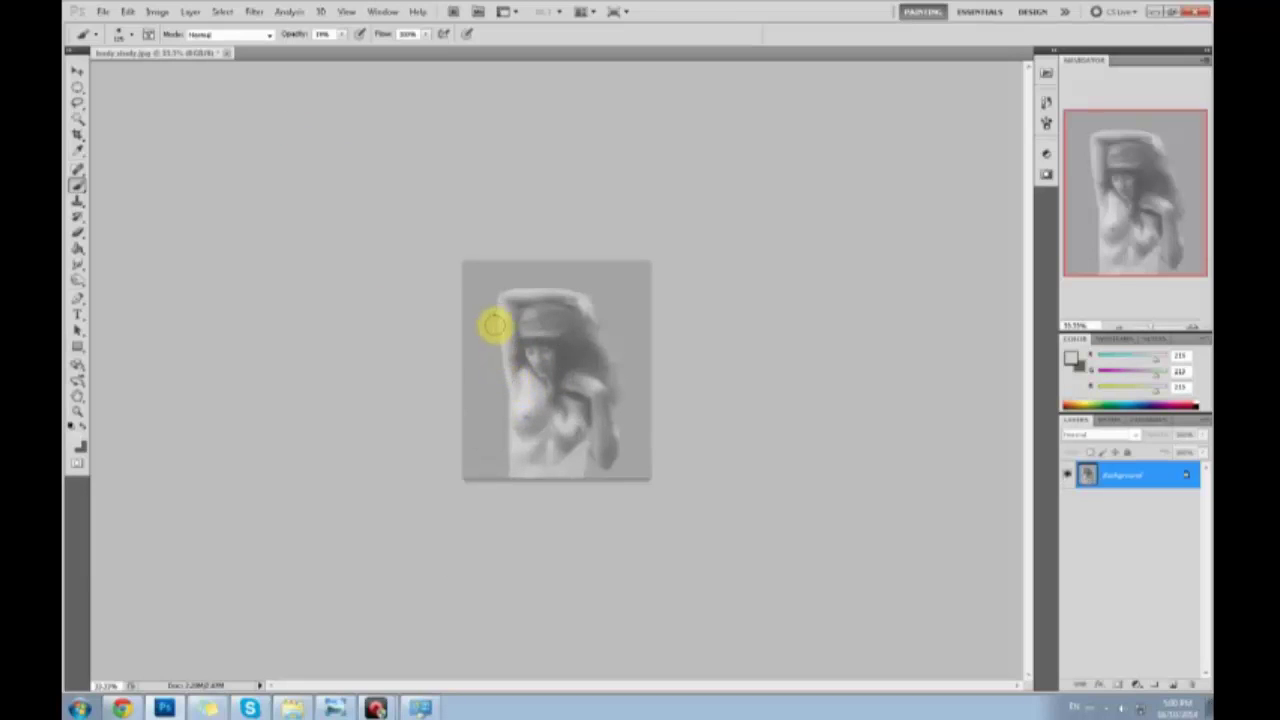
pyautogui.keyDown('alt'); pyautogui.click(512, 376); pyautogui.keyUp('alt')
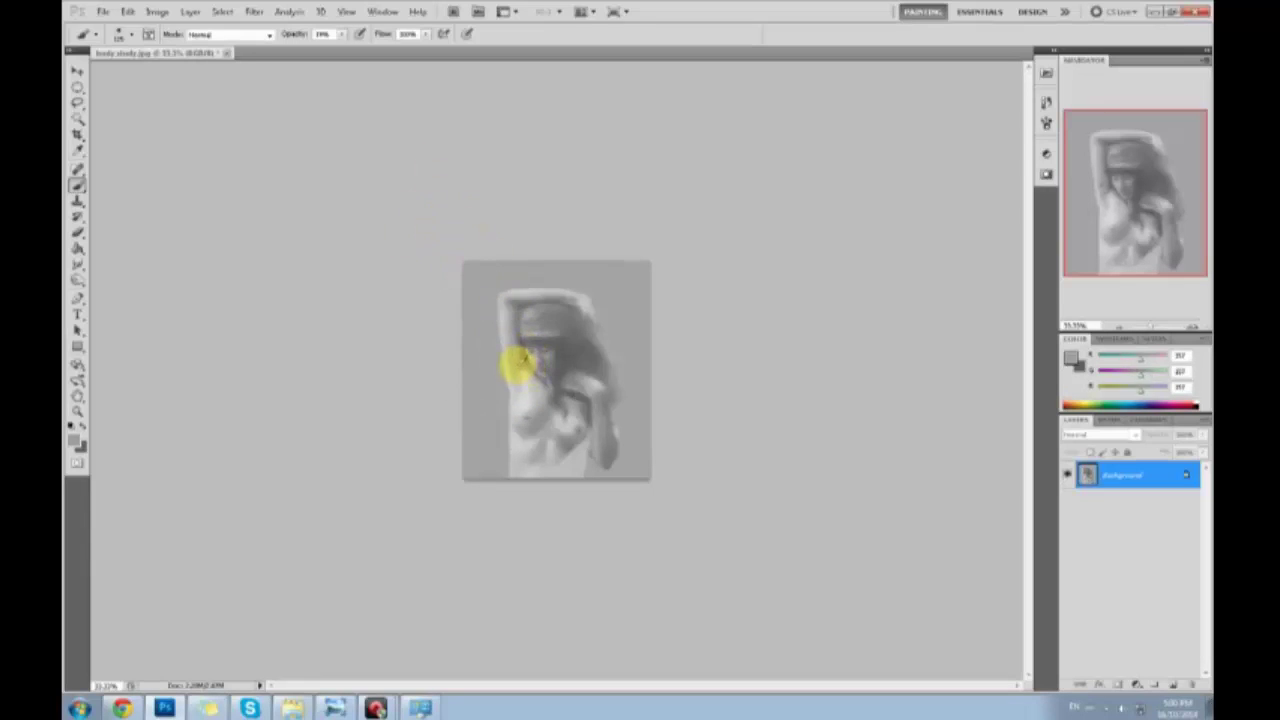
pyautogui.keyDown('alt'); pyautogui.click(533, 393); pyautogui.keyUp('alt')
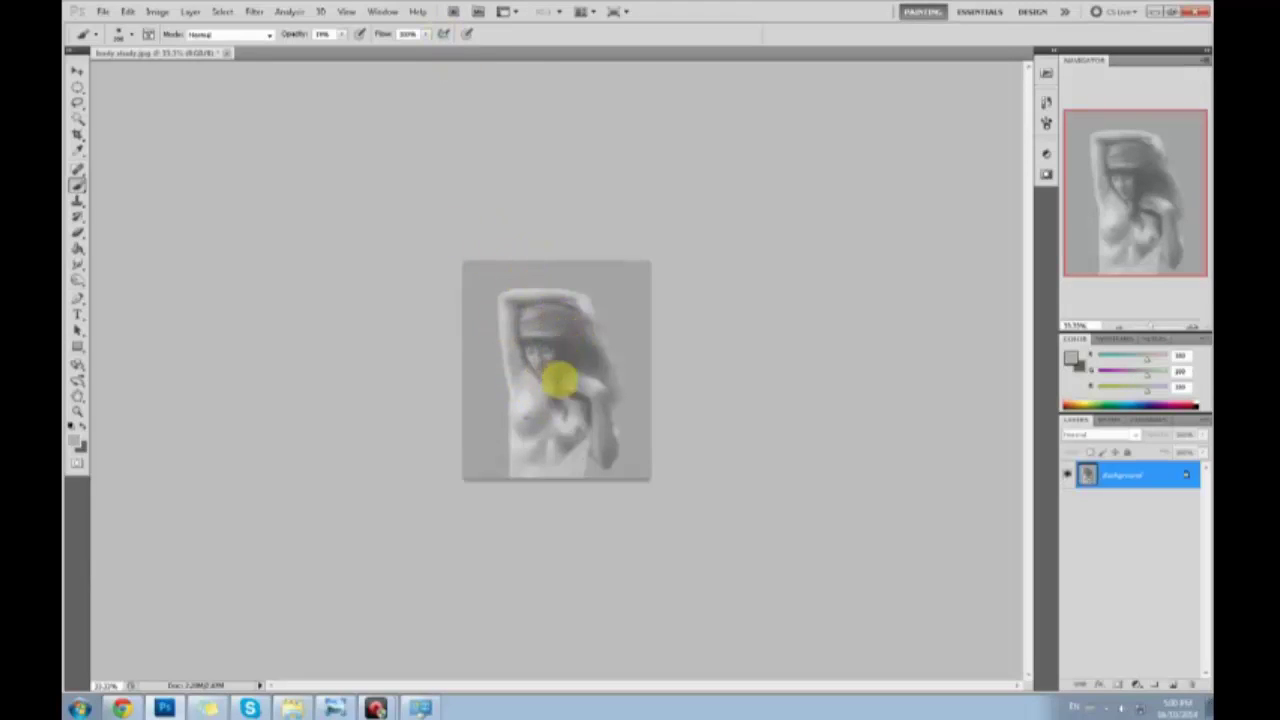
# Deepen the shadow below the neck and between the breasts with sampled dark grey, and soften it with mid greys
pyautogui.keyDown('alt'); pyautogui.click(546, 378); pyautogui.keyUp('alt')
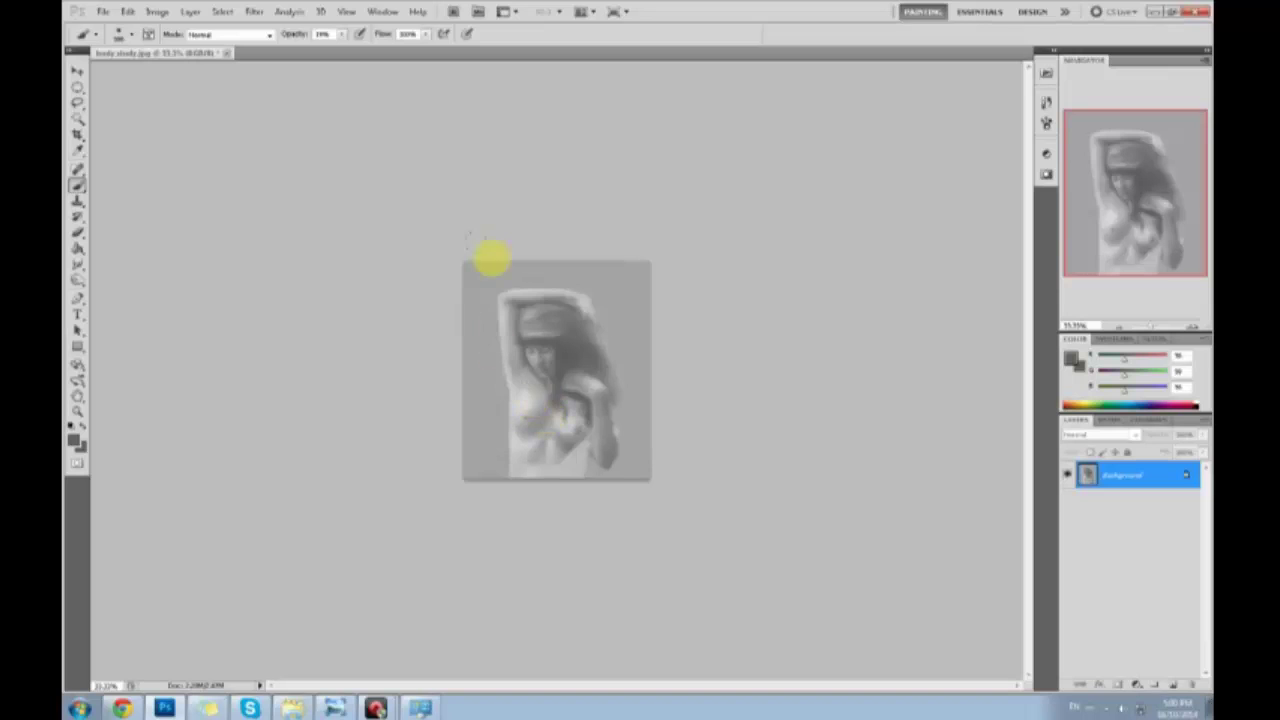
pyautogui.click(541, 426)
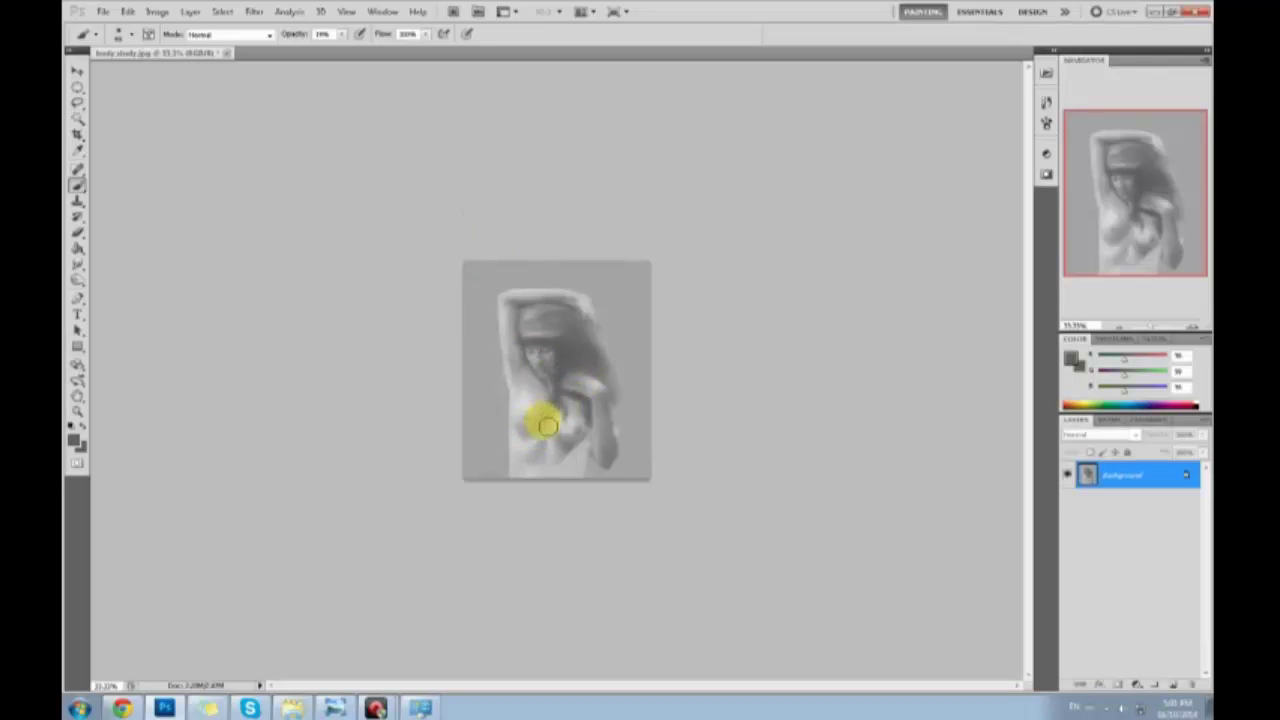
pyautogui.moveTo(553, 383)
pyautogui.mouseDown()
pyautogui.moveTo(553, 348)
pyautogui.moveTo(561, 381)
pyautogui.mouseUp()
pyautogui.keyDown('alt'); pyautogui.click(551, 422); pyautogui.keyUp('alt')
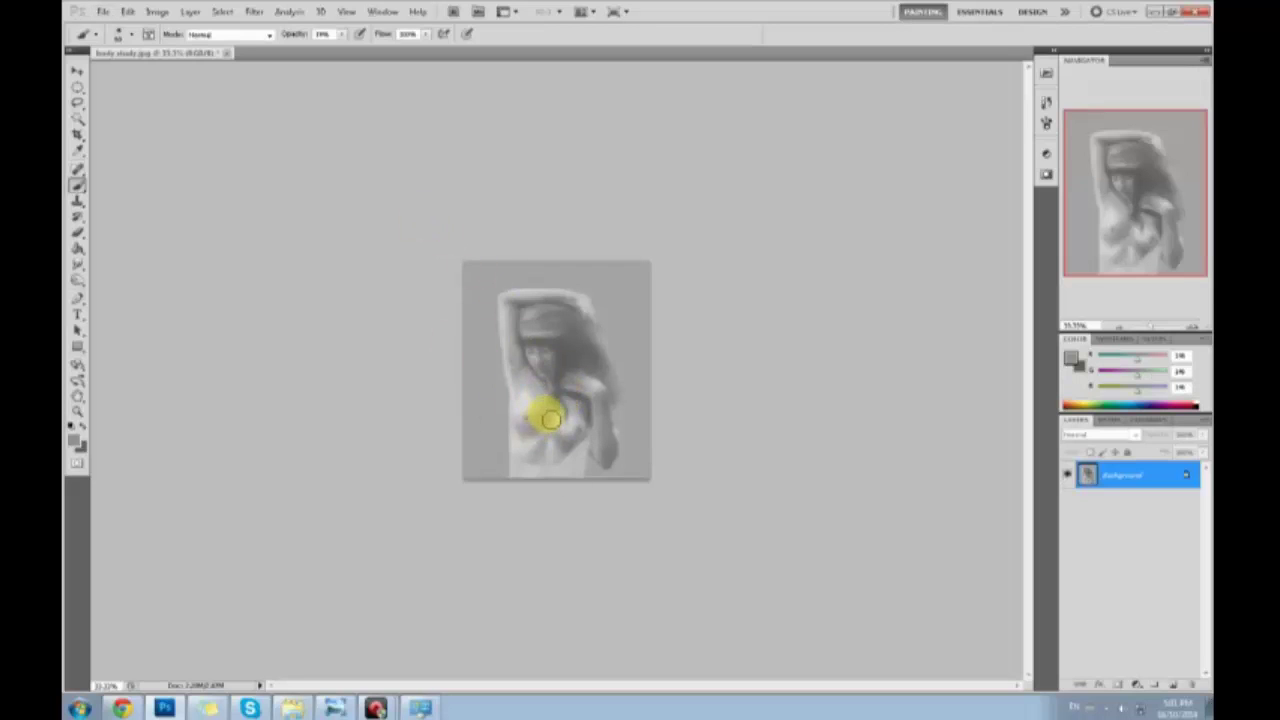
pyautogui.keyDown('alt'); pyautogui.click(540, 410); pyautogui.keyUp('alt')
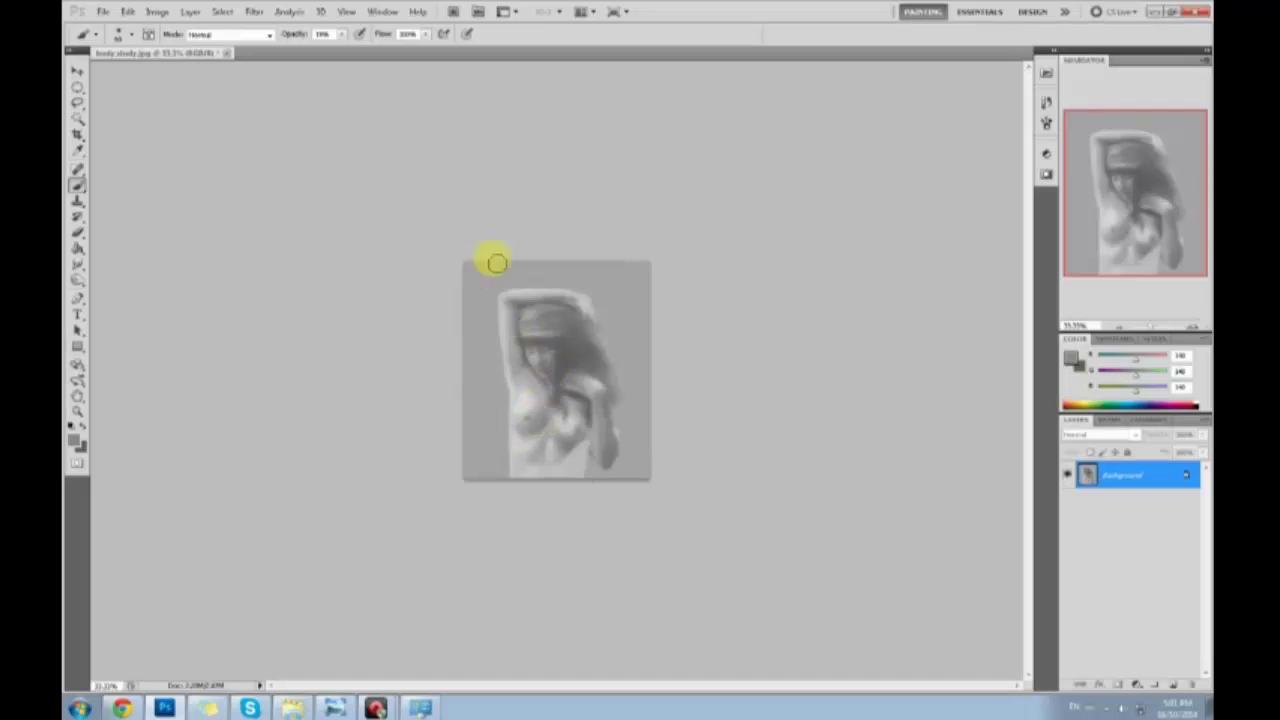
pyautogui.keyDown('alt'); pyautogui.click(541, 403); pyautogui.keyUp('alt')
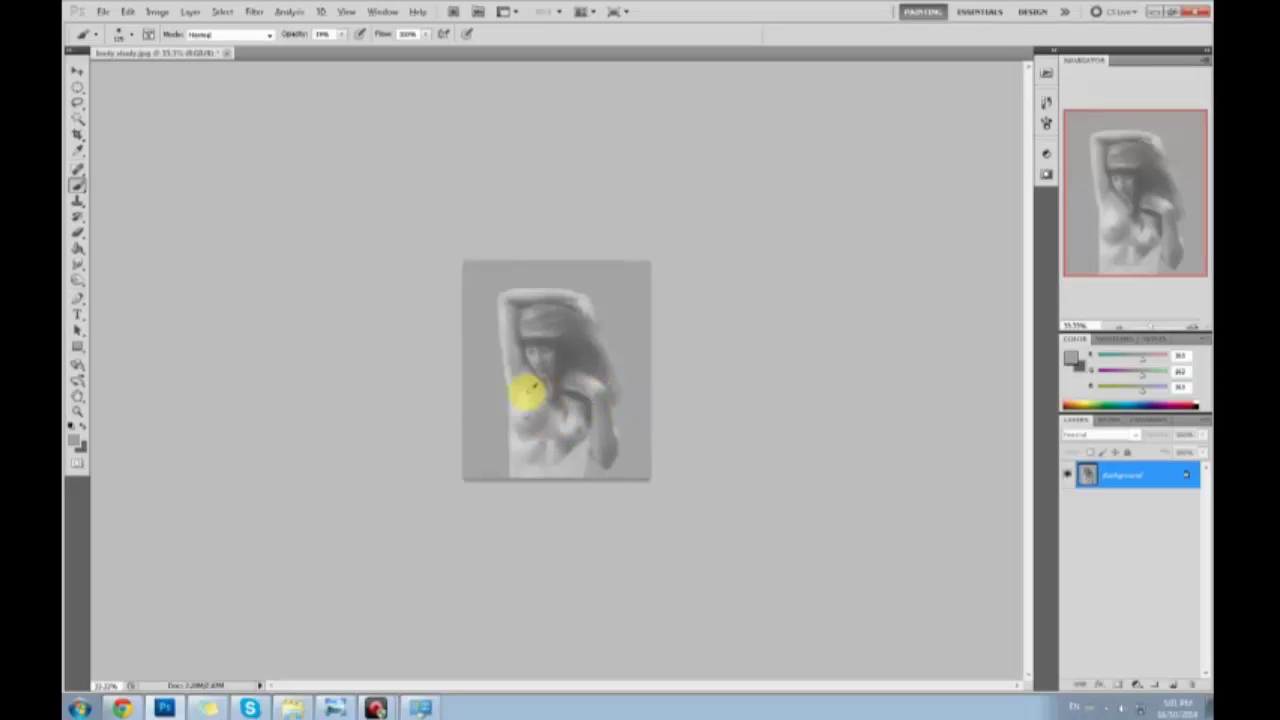
# Blend the lower sternum and upper abdomen with light and mid greys sampled from the torso
pyautogui.keyDown('alt'); pyautogui.click(562, 422); pyautogui.keyUp('alt')
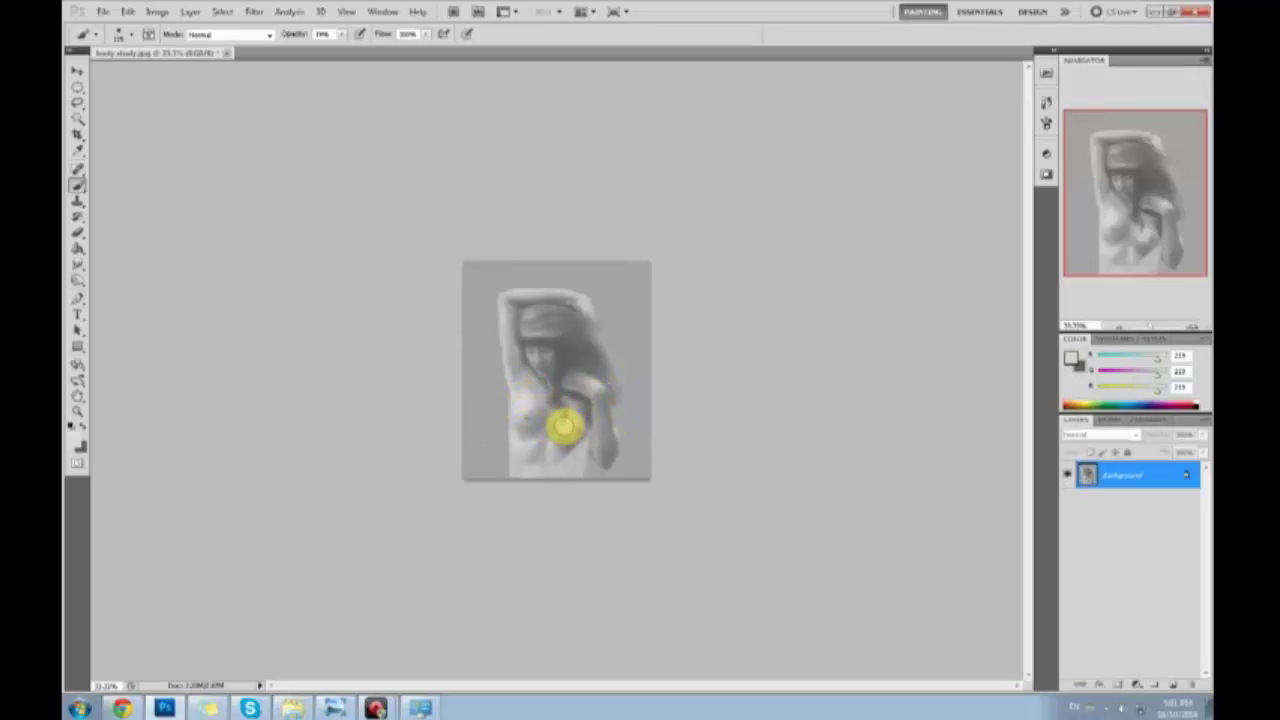
pyautogui.keyDown('alt'); pyautogui.click(551, 430); pyautogui.keyUp('alt')
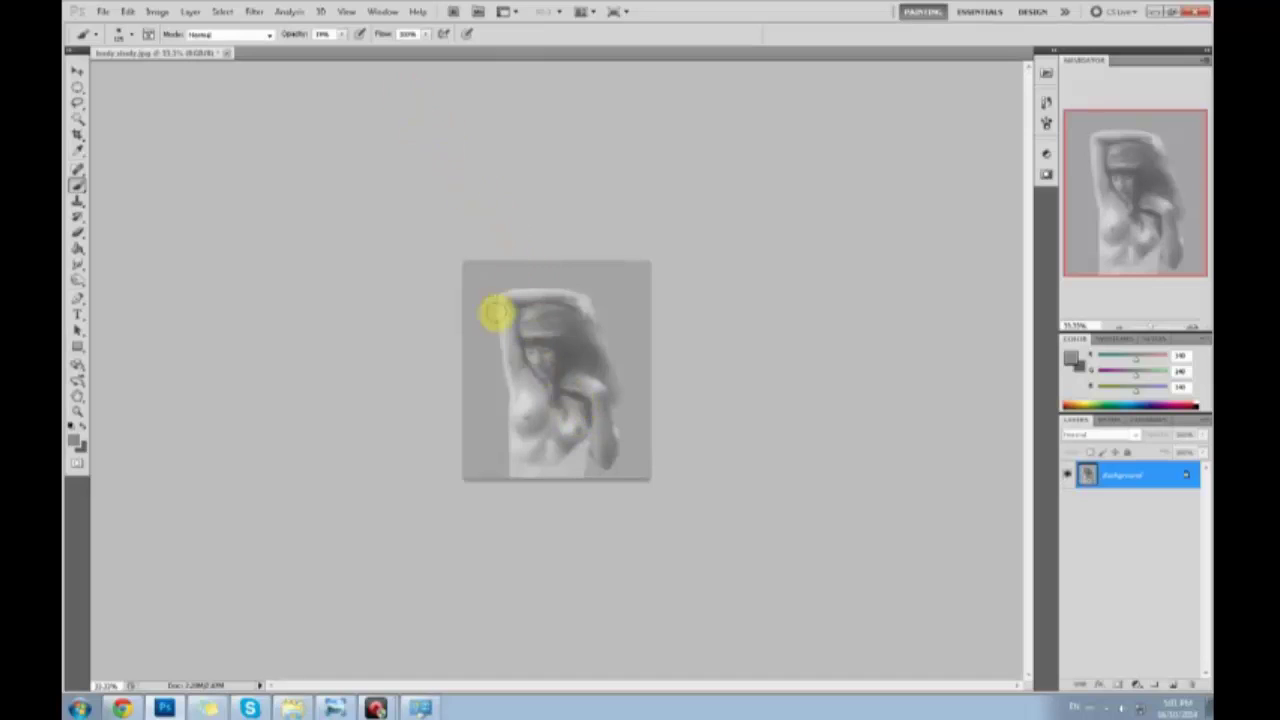
pyautogui.keyDown('alt'); pyautogui.click(545, 445); pyautogui.keyUp('alt')
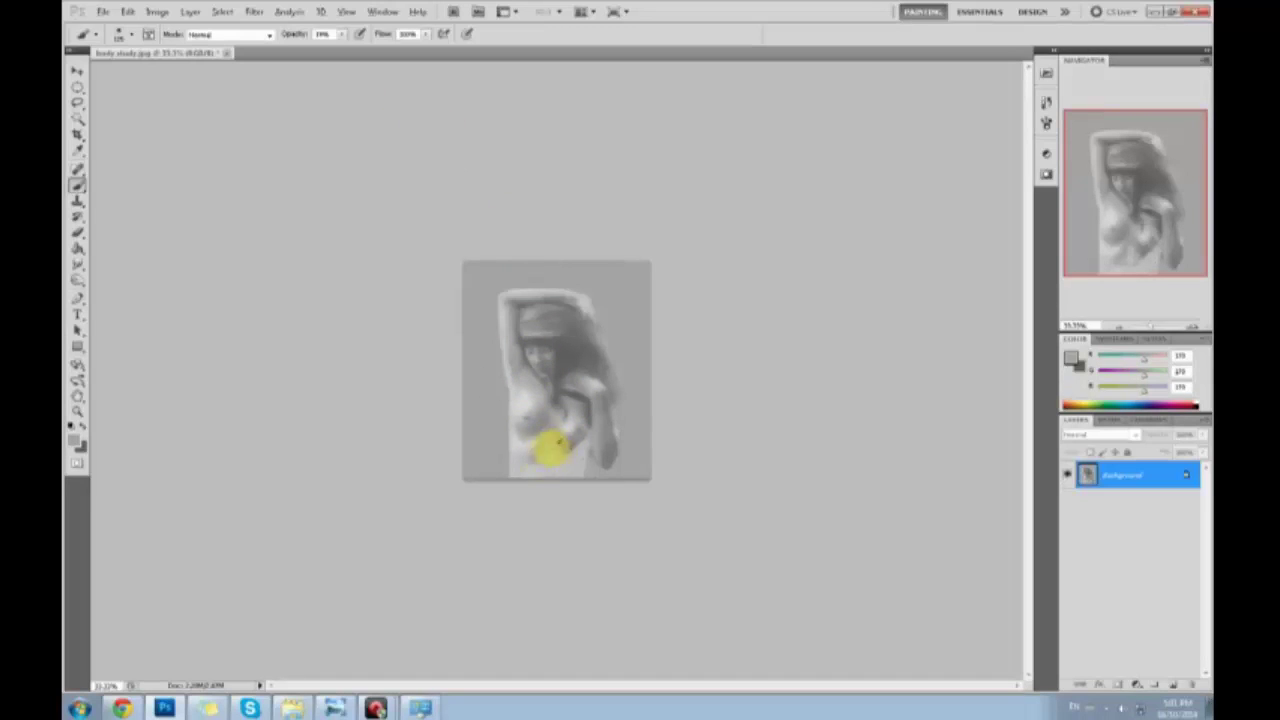
pyautogui.keyDown('alt'); pyautogui.click(555, 453); pyautogui.keyUp('alt')
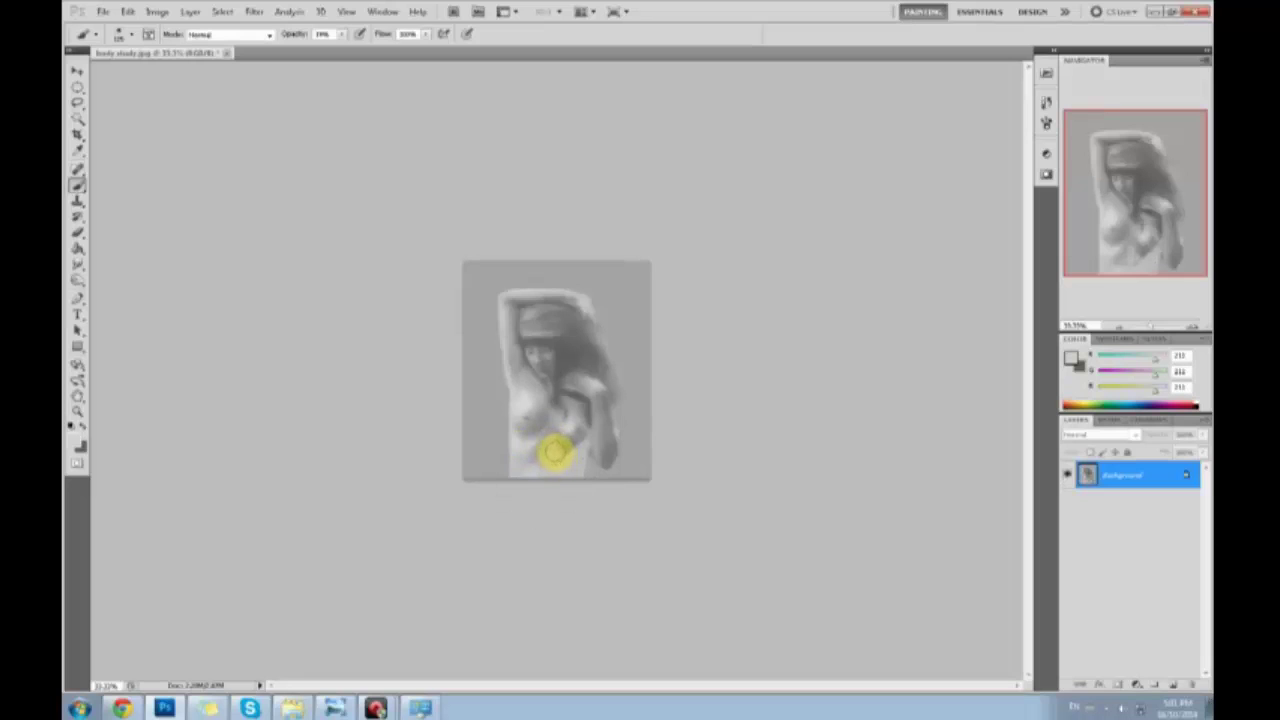
pyautogui.keyDown('alt'); pyautogui.click(556, 444); pyautogui.keyUp('alt')
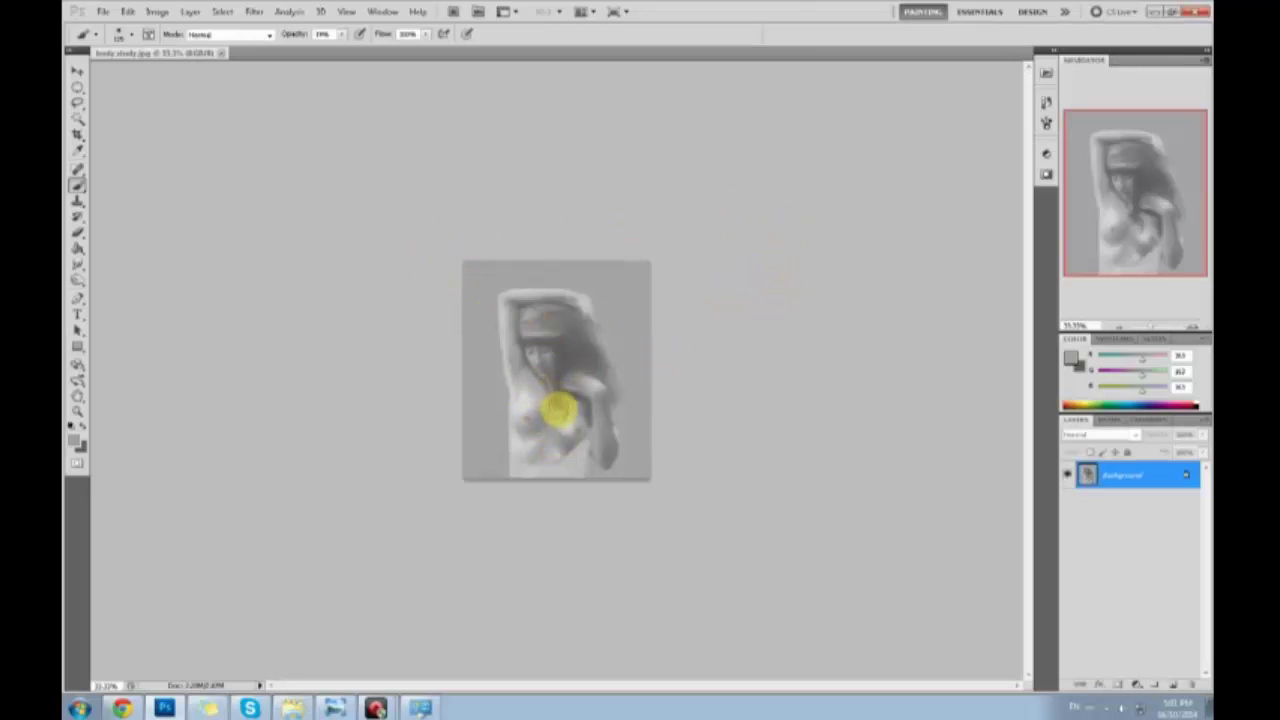
# Smooth the light-to-shadow transition along the sternum and inner breasts with sampled greys
pyautogui.moveTo(527, 443)
pyautogui.mouseDown()
pyautogui.moveTo(554, 426)
pyautogui.moveTo(548, 416)
pyautogui.moveTo(560, 421)
pyautogui.moveTo(548, 432)
pyautogui.moveTo(552, 404)
pyautogui.moveTo(588, 384)
pyautogui.moveTo(530, 329)
pyautogui.moveTo(556, 398)
pyautogui.mouseUp()
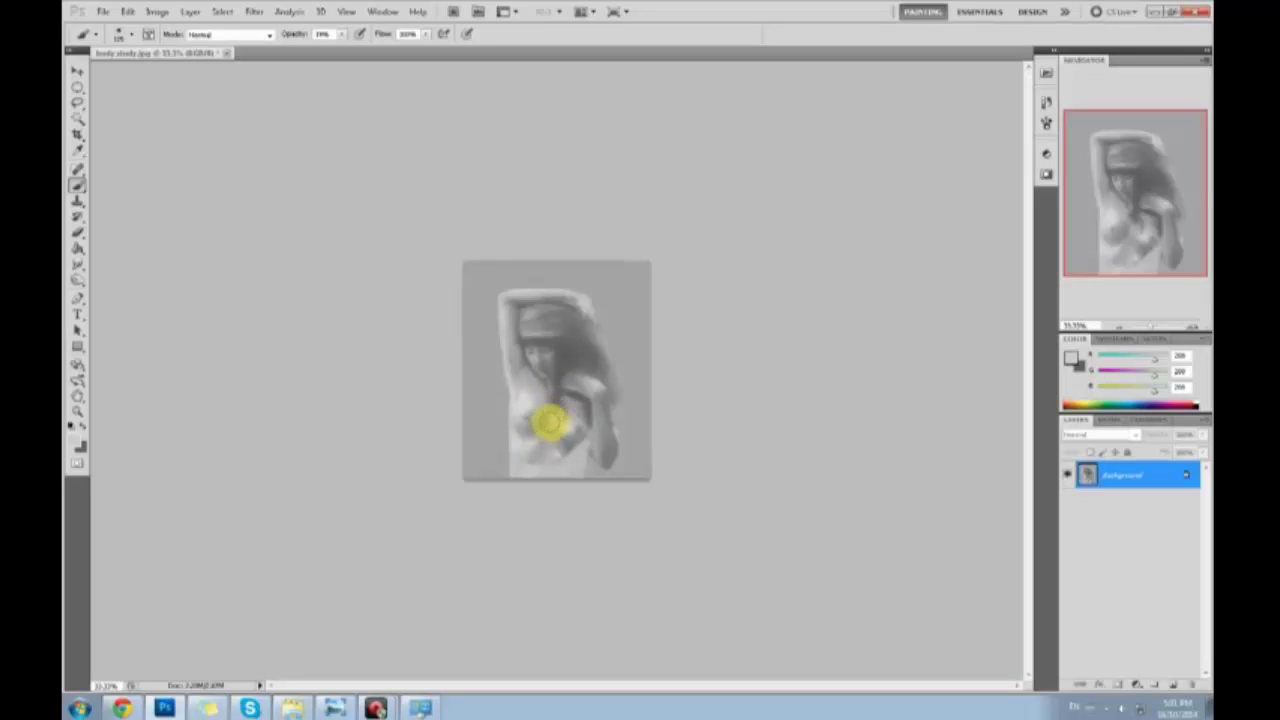
pyautogui.keyDown('alt'); pyautogui.click(550, 421); pyautogui.keyUp('alt')
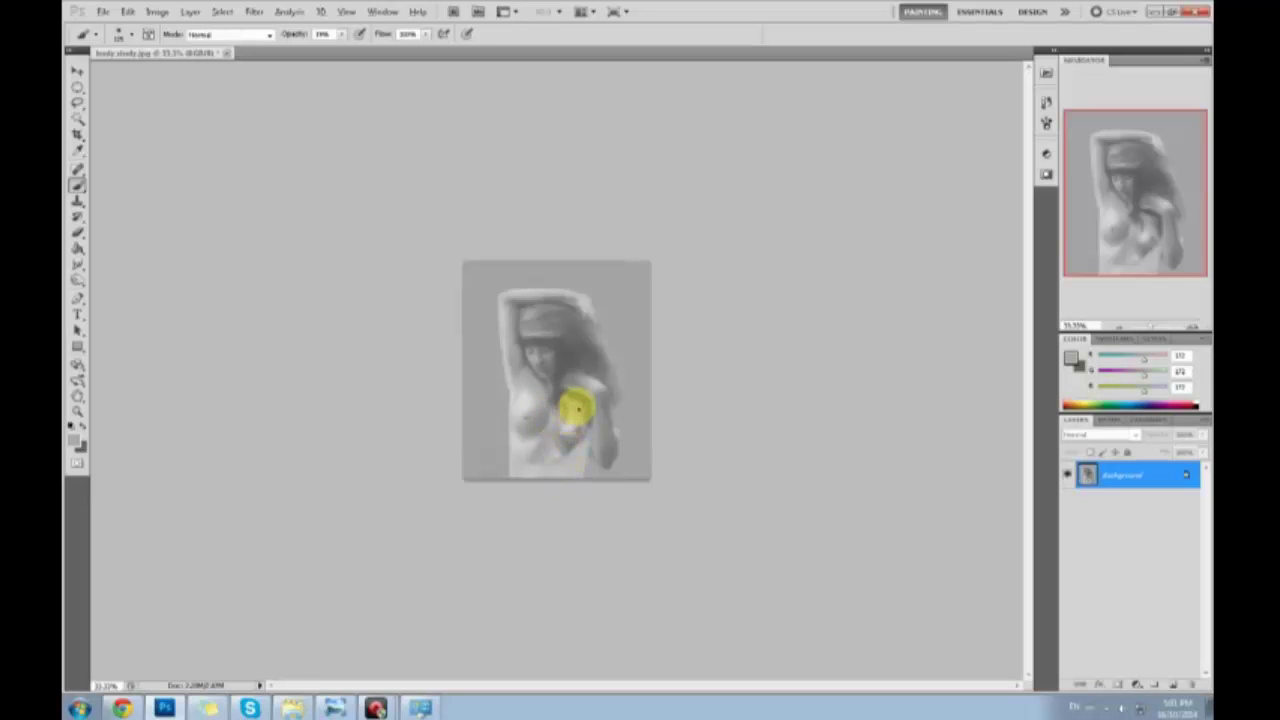
pyautogui.keyDown('alt'); pyautogui.click(545, 413); pyautogui.keyUp('alt')
pyautogui.moveTo(553, 393)
pyautogui.mouseDown()
pyautogui.moveTo(531, 434)
pyautogui.moveTo(563, 409)
pyautogui.moveTo(534, 403)
pyautogui.moveTo(582, 387)
pyautogui.moveTo(560, 430)
pyautogui.mouseUp()
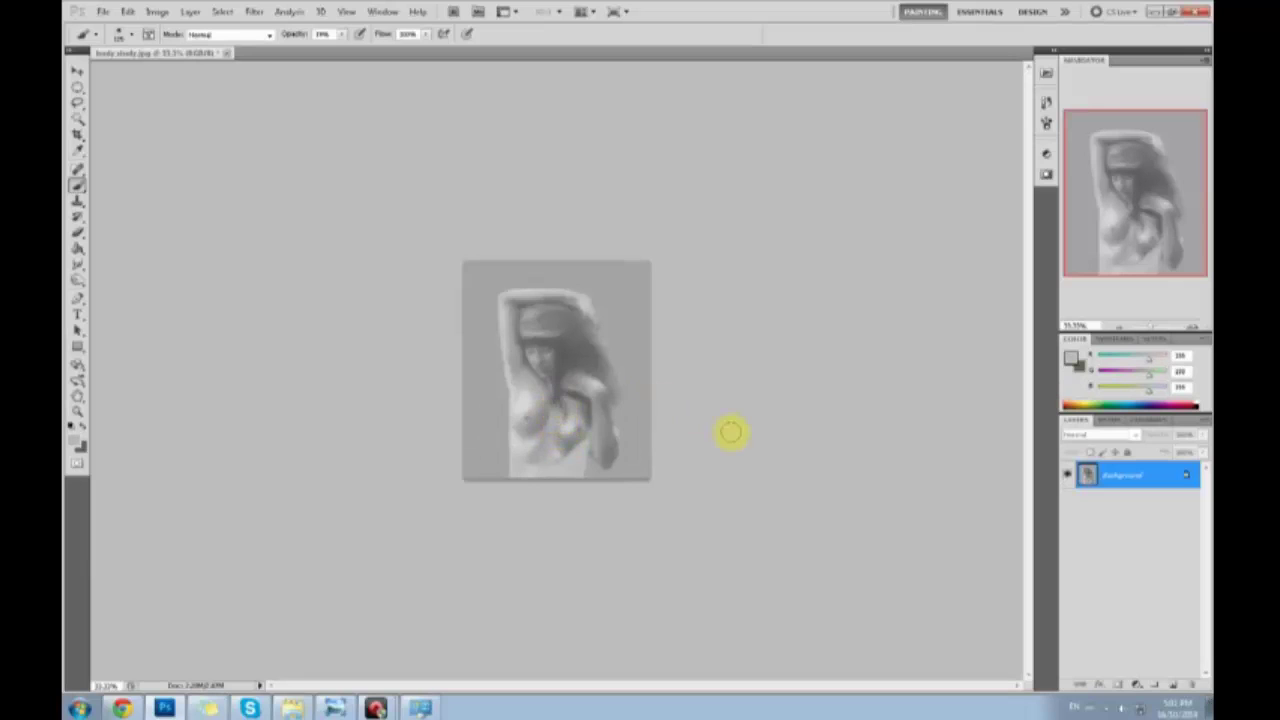
pyautogui.moveTo(562, 322); pyautogui.dragTo(580, 331)
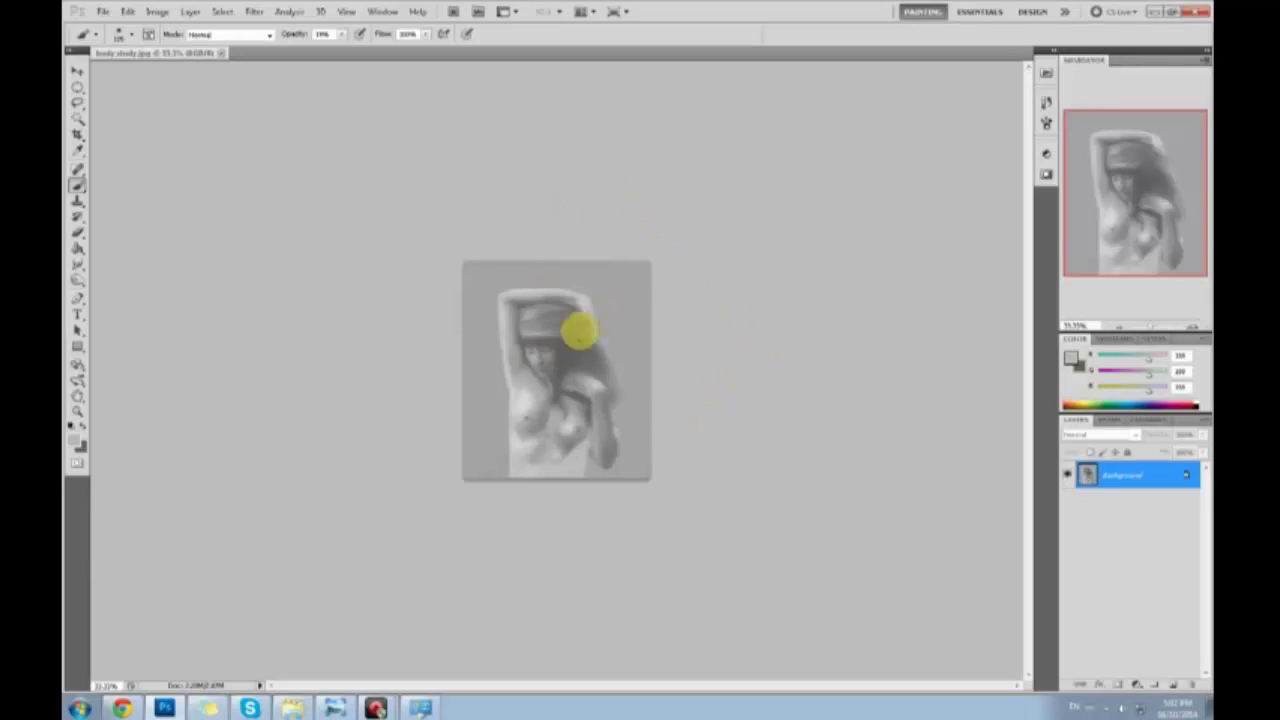
pyautogui.press('[')
pyautogui.moveTo(538, 421); pyautogui.dragTo(628, 360)
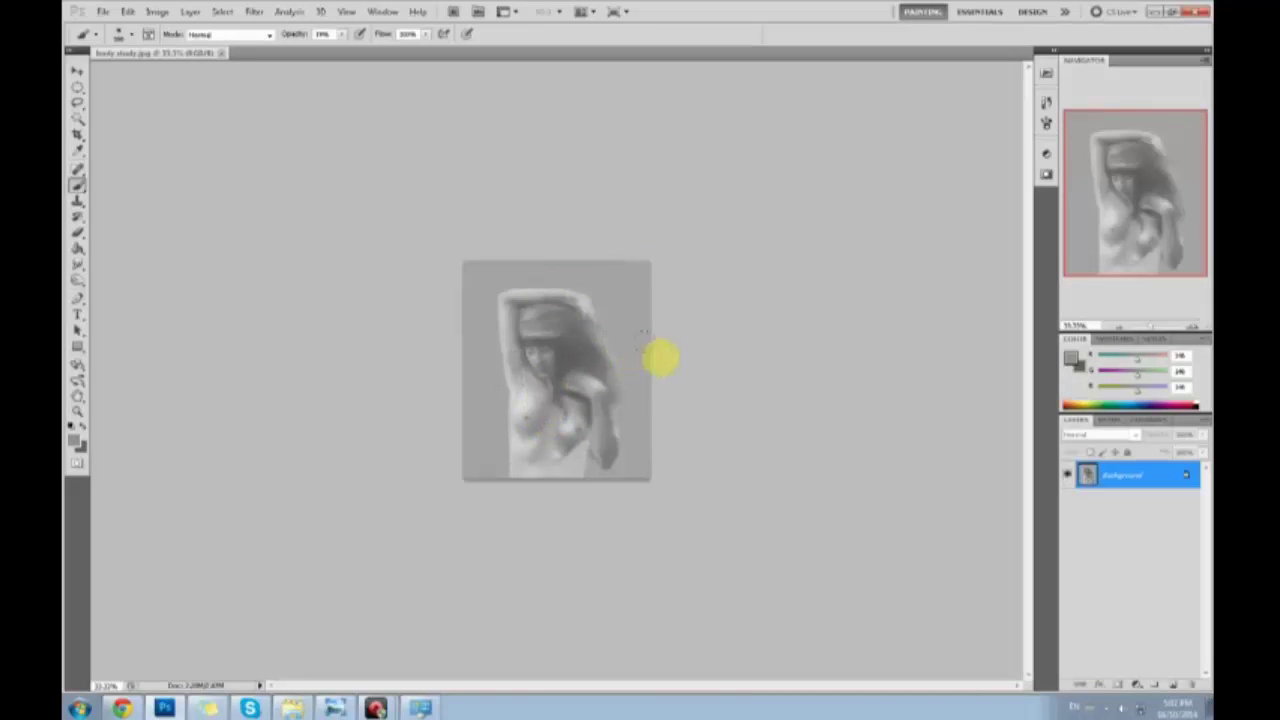
# Compare the opening body study.jpg snapshot with the latest brush state through the document history
pyautogui.hotkey('ctrl', '-')
pyautogui.click(1045, 120)
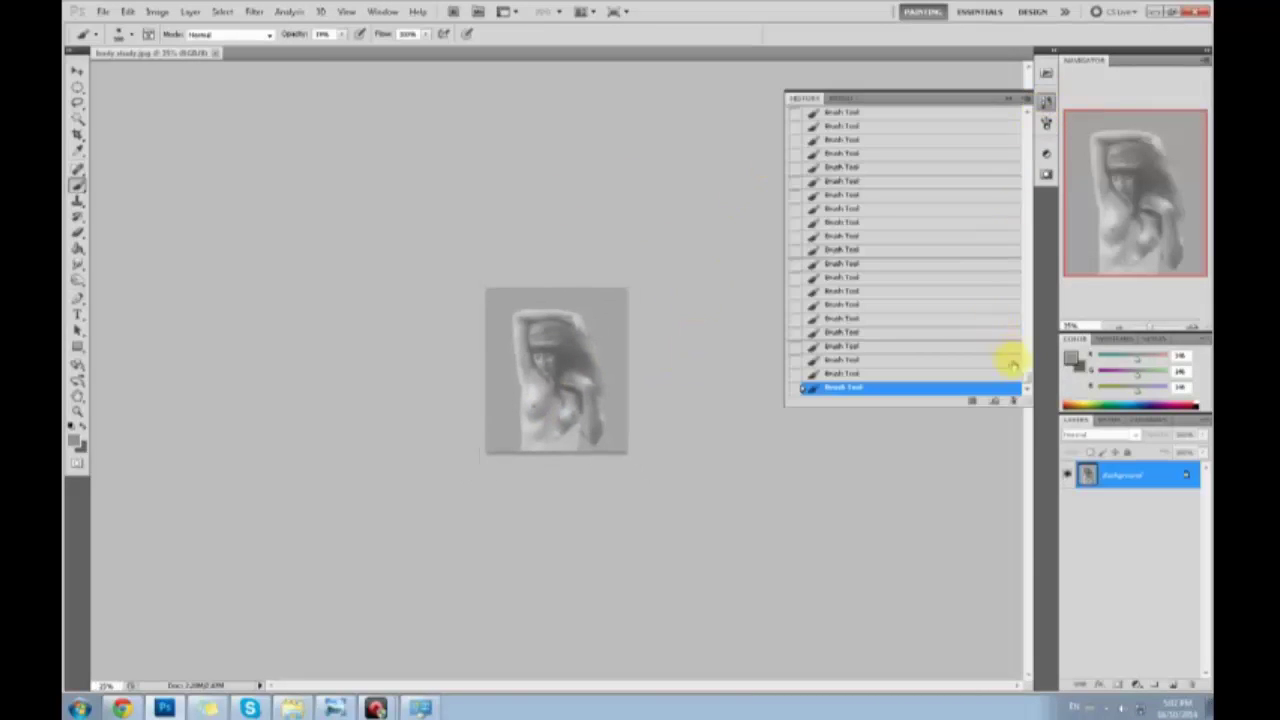
pyautogui.moveTo(1027, 378); pyautogui.dragTo(1025, 106)
pyautogui.hotkey('ctrl', '+')
pyautogui.hotkey('ctrl', '+')
pyautogui.hotkey('ctrl', '+')
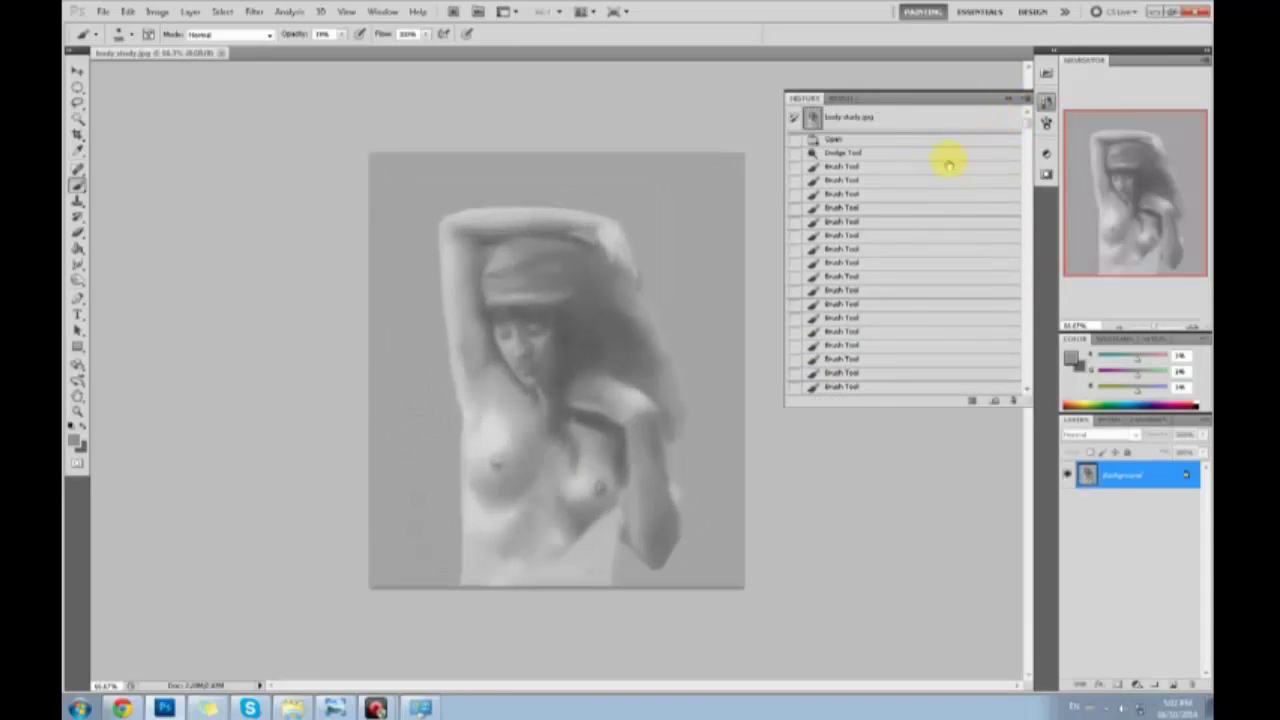
pyautogui.click(898, 117)
pyautogui.scroll(-1, 1030, 150)
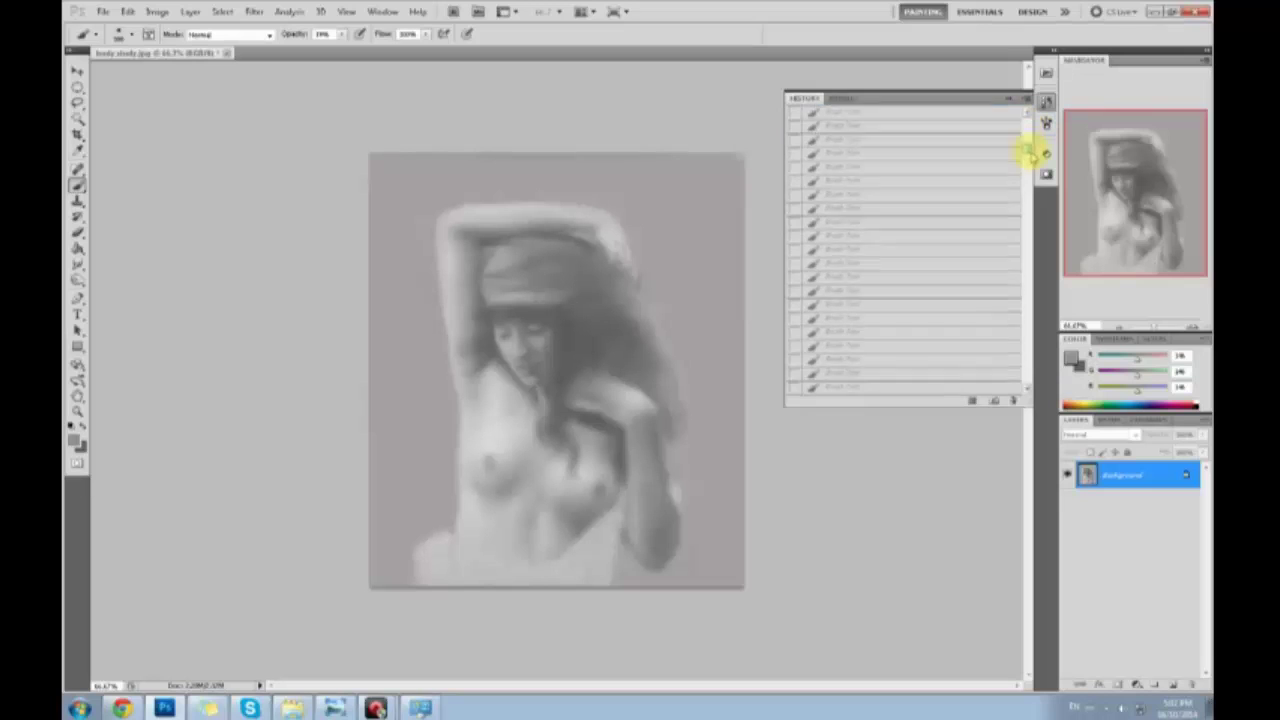
pyautogui.moveTo(1028, 152); pyautogui.dragTo(1023, 394)
pyautogui.click(912, 392)
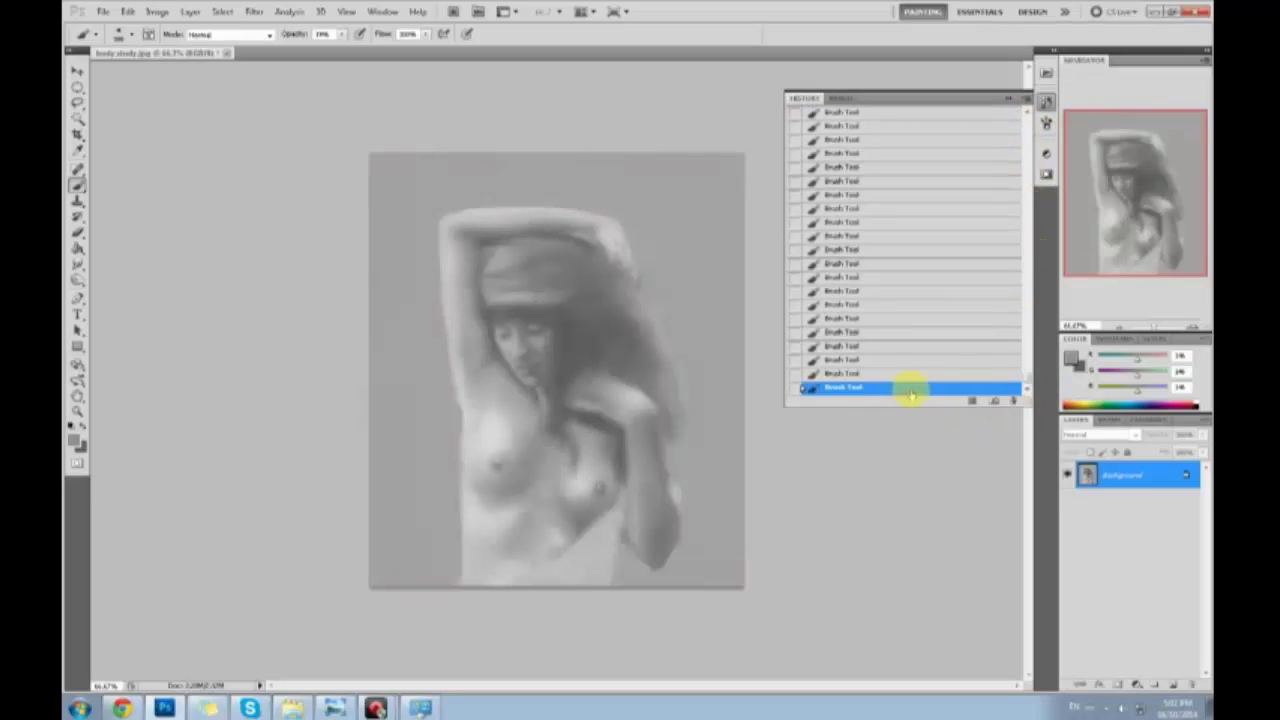
# View the opening snapshot once more, restore the latest brush state and close the history
pyautogui.moveTo(1030, 386)
pyautogui.mouseDown()
pyautogui.moveTo(1014, 300)
pyautogui.moveTo(1030, 115)
pyautogui.moveTo(1045, 400)
pyautogui.mouseUp()
pyautogui.click(1020, 117)
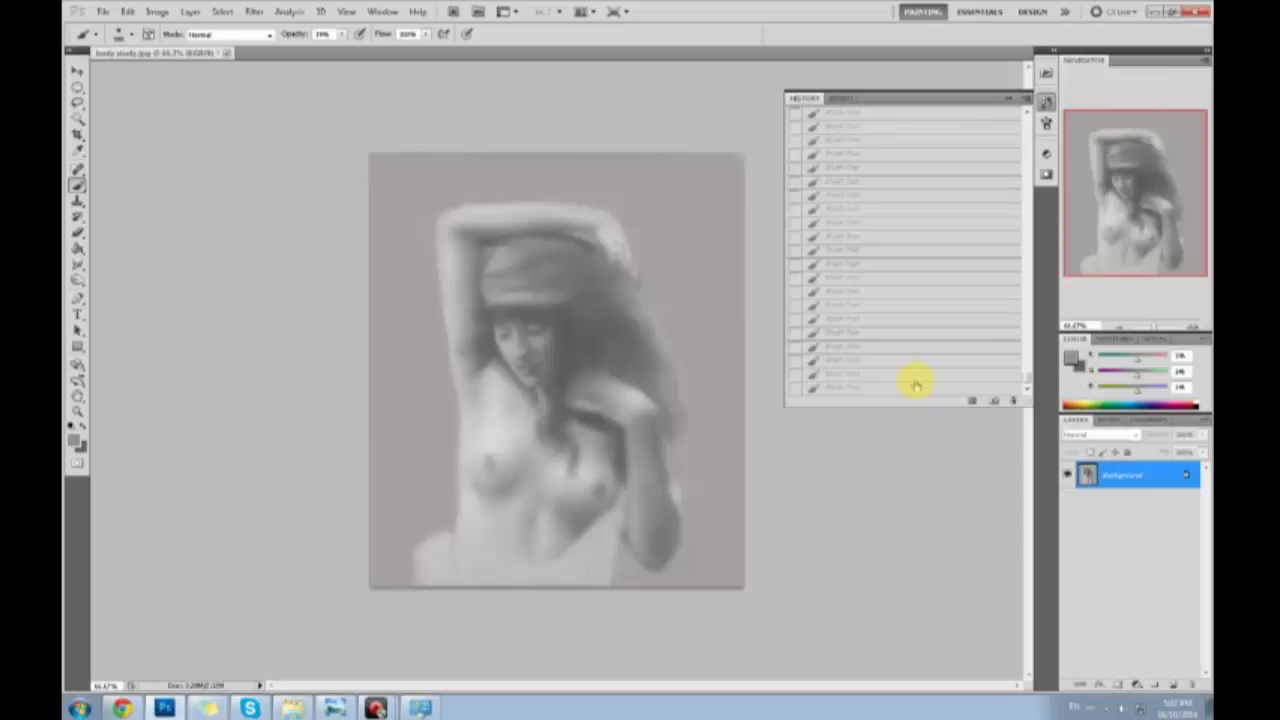
pyautogui.click(912, 387)
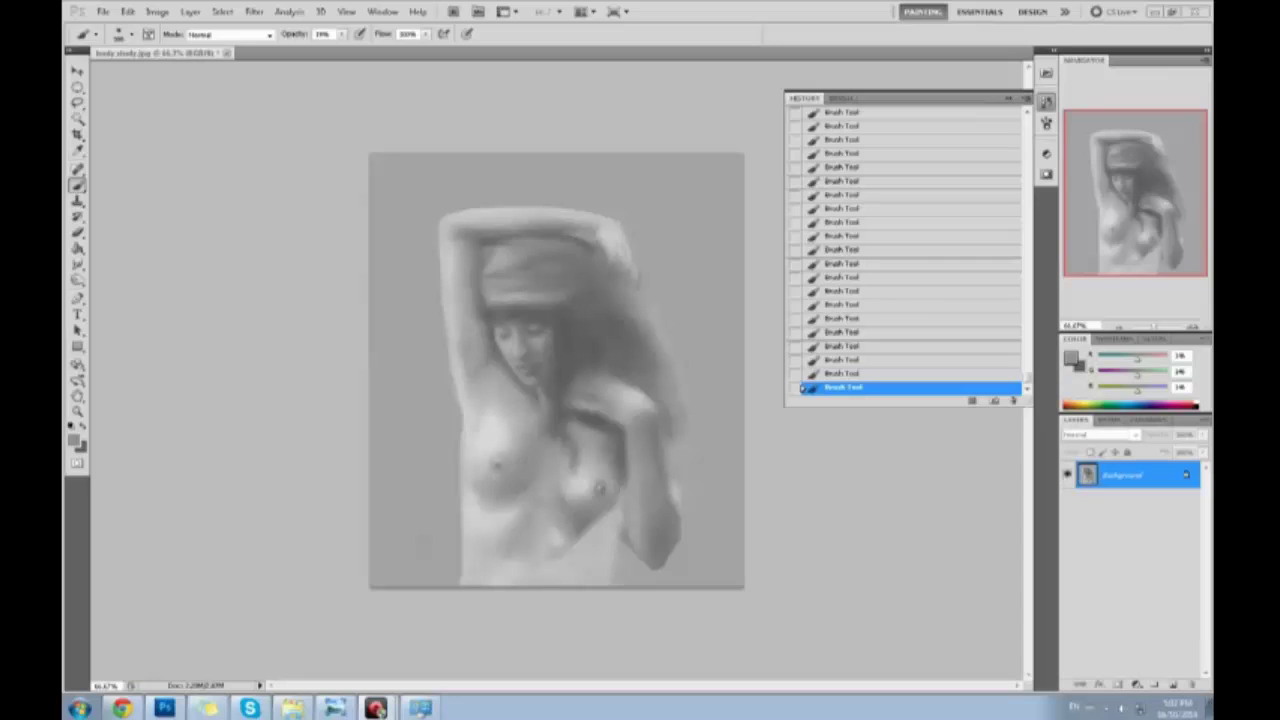
pyautogui.click(1010, 101)
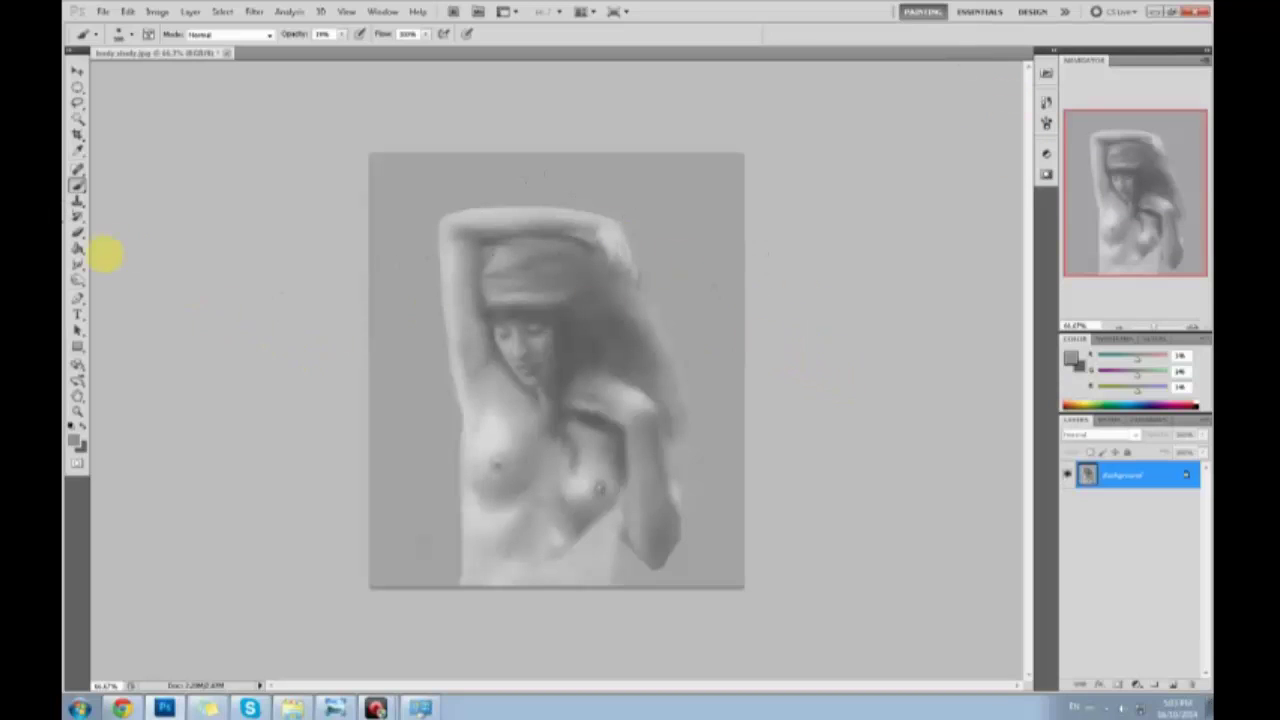
# Sharpen the nipples, neckline and other details of the chest with the Sharpen tool
pyautogui.click(78, 263)
pyautogui.click(135, 275)
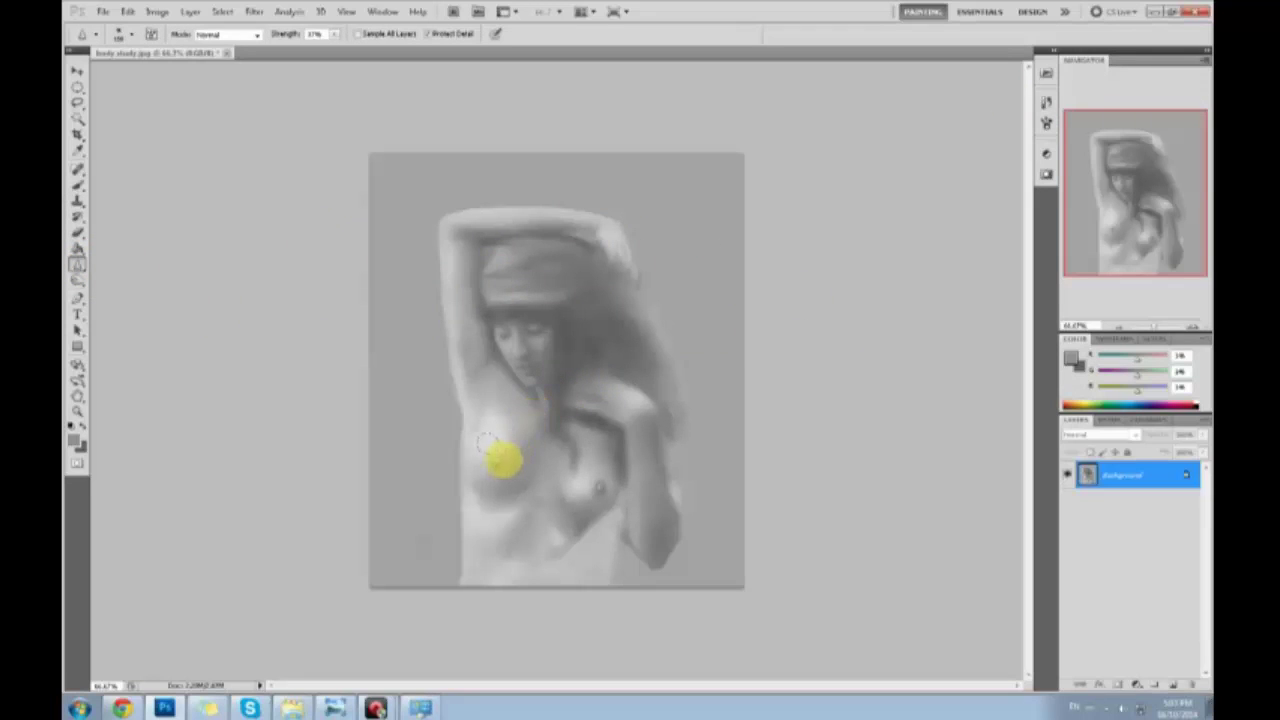
pyautogui.moveTo(577, 483)
pyautogui.mouseDown()
pyautogui.moveTo(584, 581)
pyautogui.moveTo(576, 493)
pyautogui.moveTo(523, 491)
pyautogui.moveTo(520, 463)
pyautogui.moveTo(512, 519)
pyautogui.moveTo(486, 556)
pyautogui.moveTo(564, 519)
pyautogui.moveTo(552, 521)
pyautogui.moveTo(511, 440)
pyautogui.moveTo(500, 452)
pyautogui.moveTo(489, 373)
pyautogui.moveTo(573, 451)
pyautogui.moveTo(587, 500)
pyautogui.moveTo(488, 414)
pyautogui.moveTo(500, 420)
pyautogui.moveTo(506, 391)
pyautogui.moveTo(536, 428)
pyautogui.mouseUp()
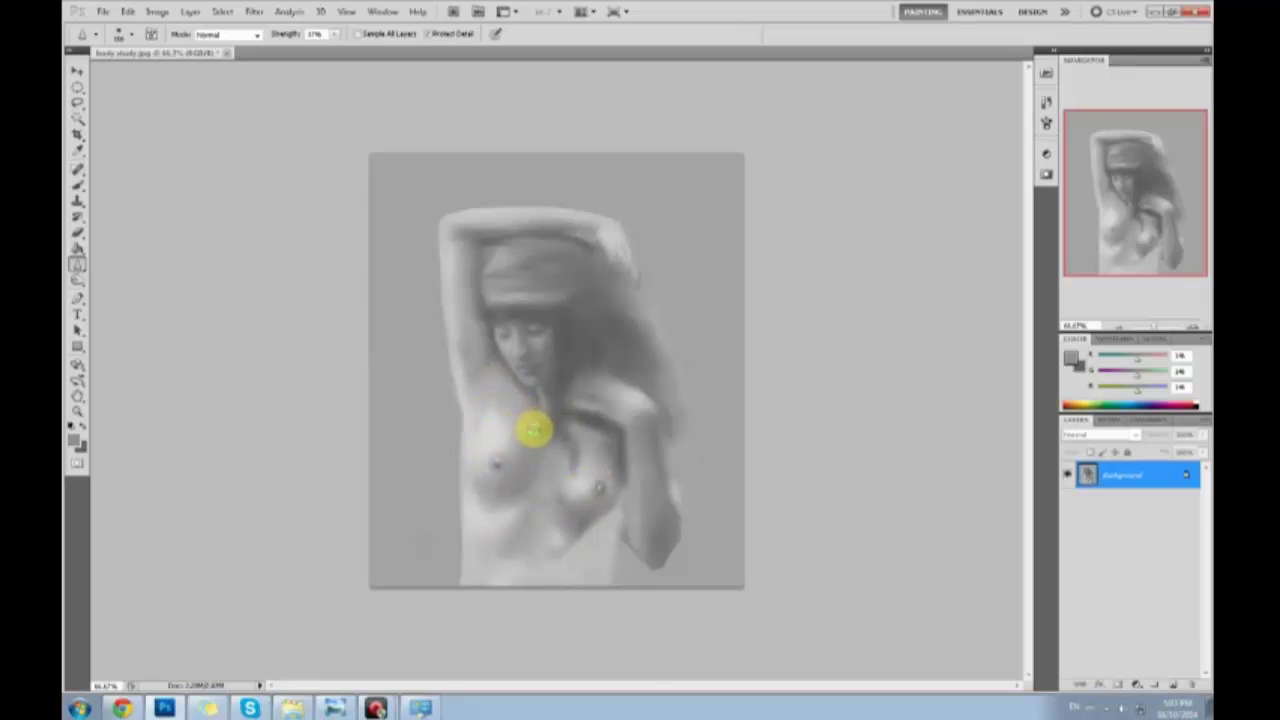
# Sample a light torso tone, lighten it to #ededed and brush soft highlights over the breasts and upper abdomen
pyautogui.press('b')
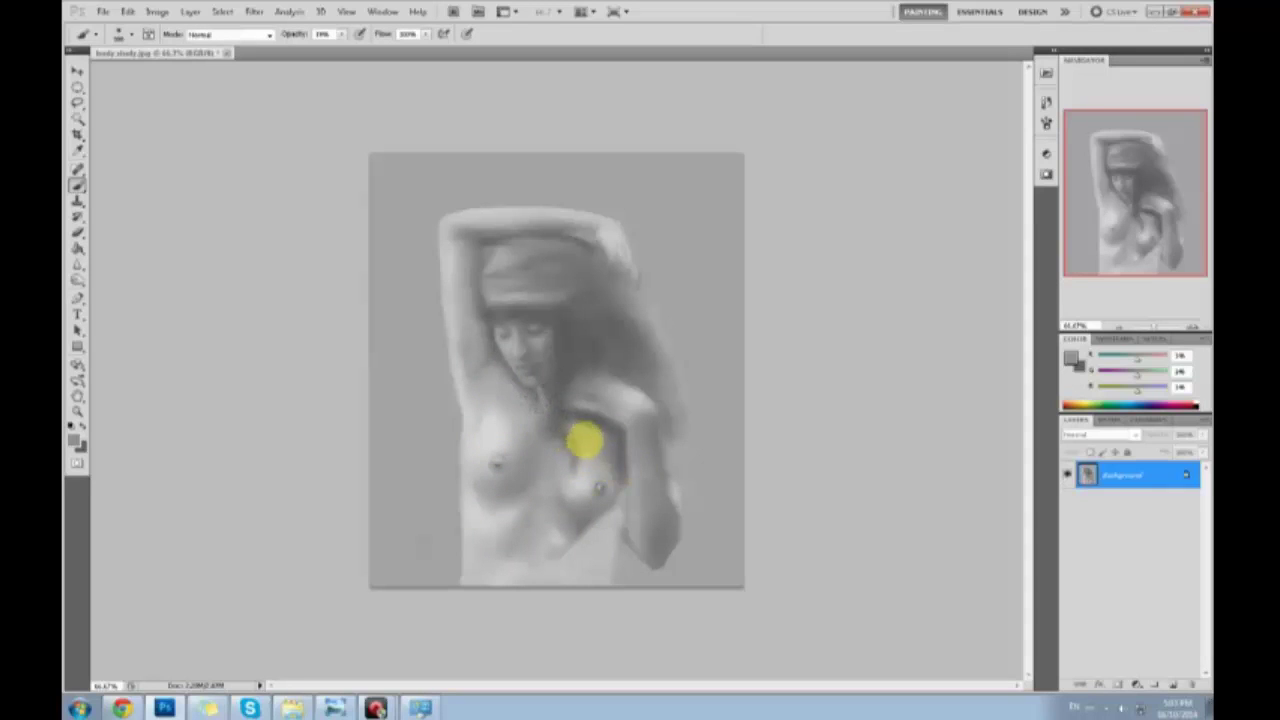
pyautogui.keyDown('alt'); pyautogui.click(494, 429); pyautogui.keyUp('alt')
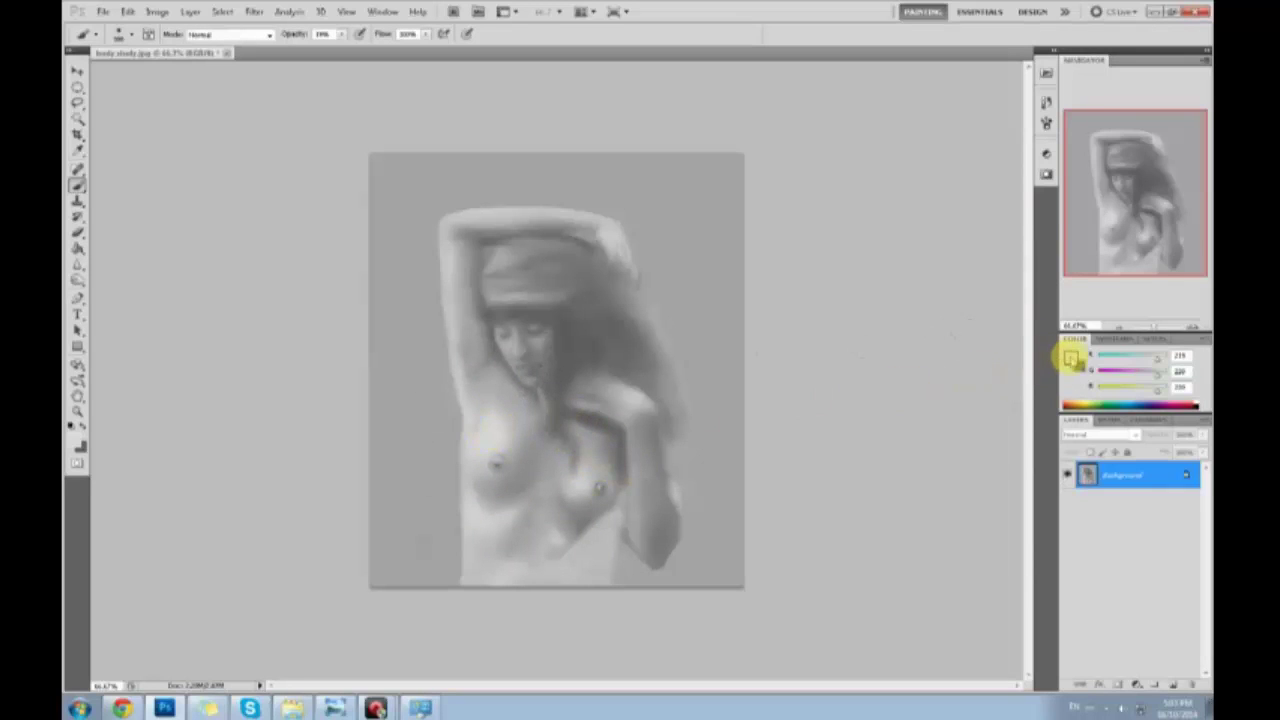
pyautogui.click(1070, 358)
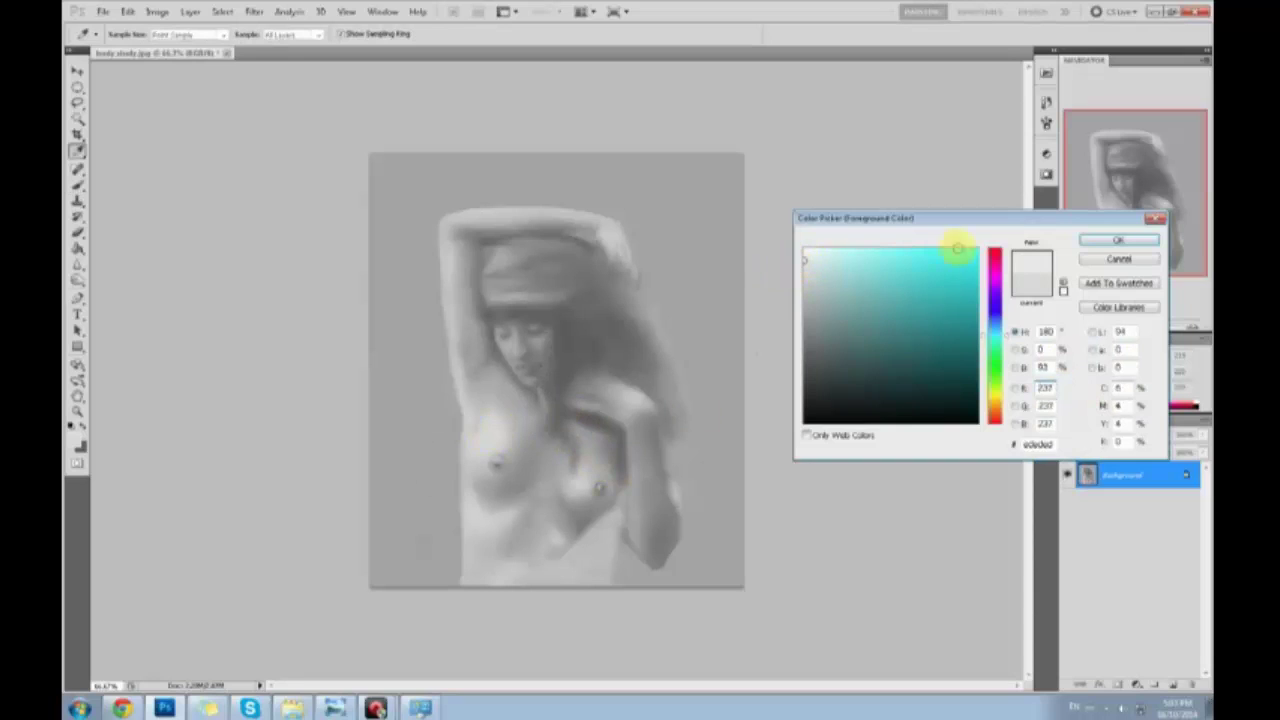
pyautogui.click(1118, 241)
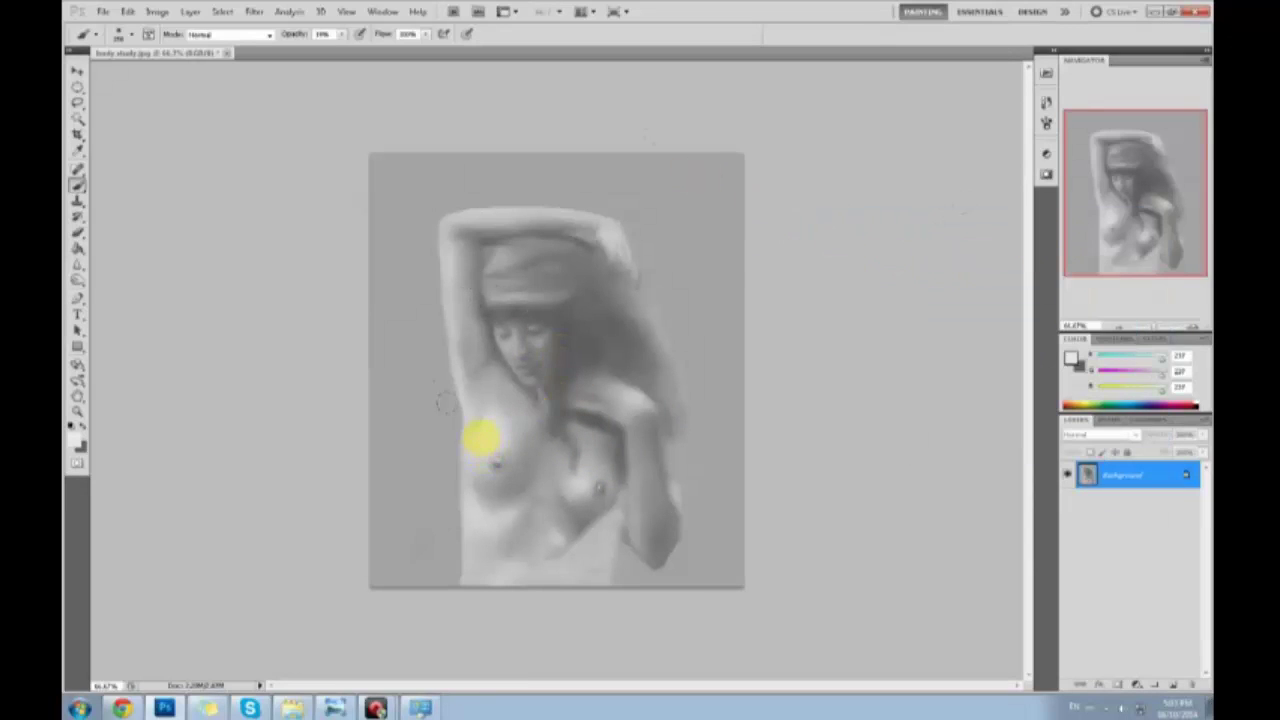
pyautogui.moveTo(456, 430)
pyautogui.mouseDown()
pyautogui.moveTo(506, 365)
pyautogui.moveTo(548, 392)
pyautogui.moveTo(465, 504)
pyautogui.moveTo(447, 488)
pyautogui.moveTo(574, 465)
pyautogui.moveTo(551, 453)
pyautogui.moveTo(558, 520)
pyautogui.mouseUp()
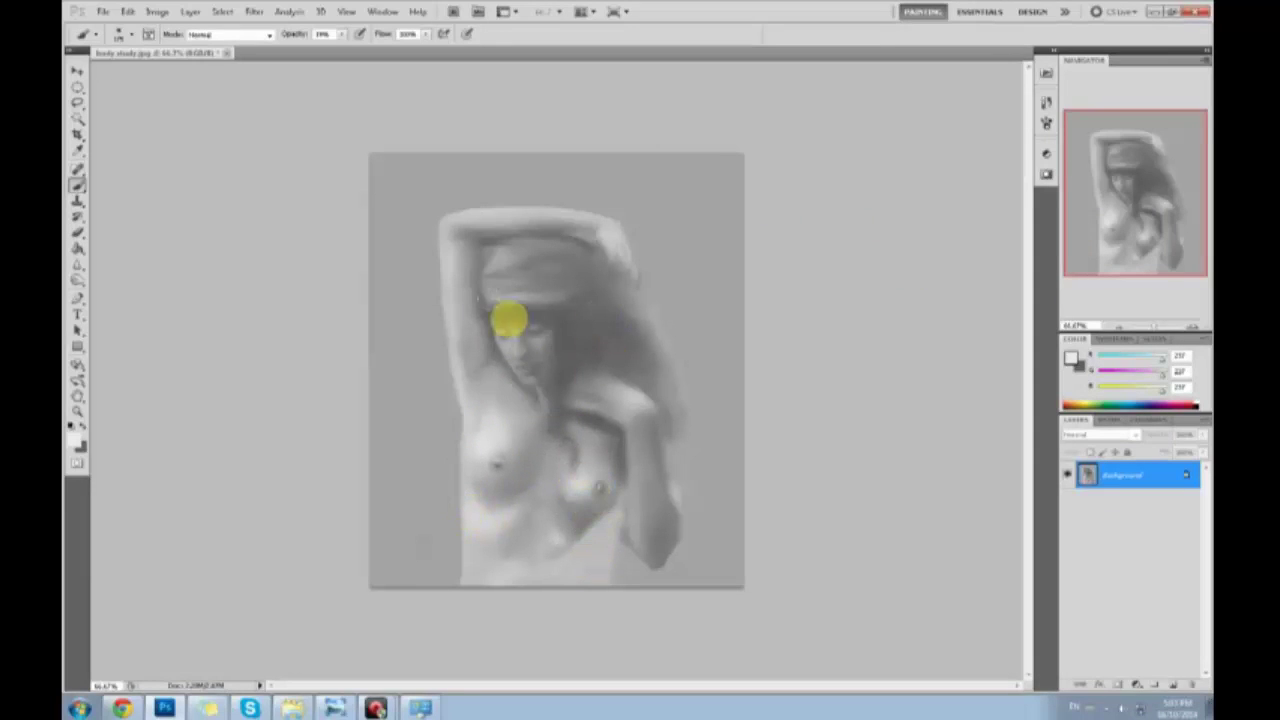
# Paint a small light highlight on the raised arm's elbow with a much smaller brush
pyautogui.press('[')
pyautogui.press('[')
pyautogui.press('[')
pyautogui.press('[')
pyautogui.press('[')
pyautogui.press('[')
pyautogui.press('[')
pyautogui.moveTo(457, 234)
pyautogui.mouseDown()
pyautogui.moveTo(466, 387)
pyautogui.moveTo(455, 226)
pyautogui.mouseUp()
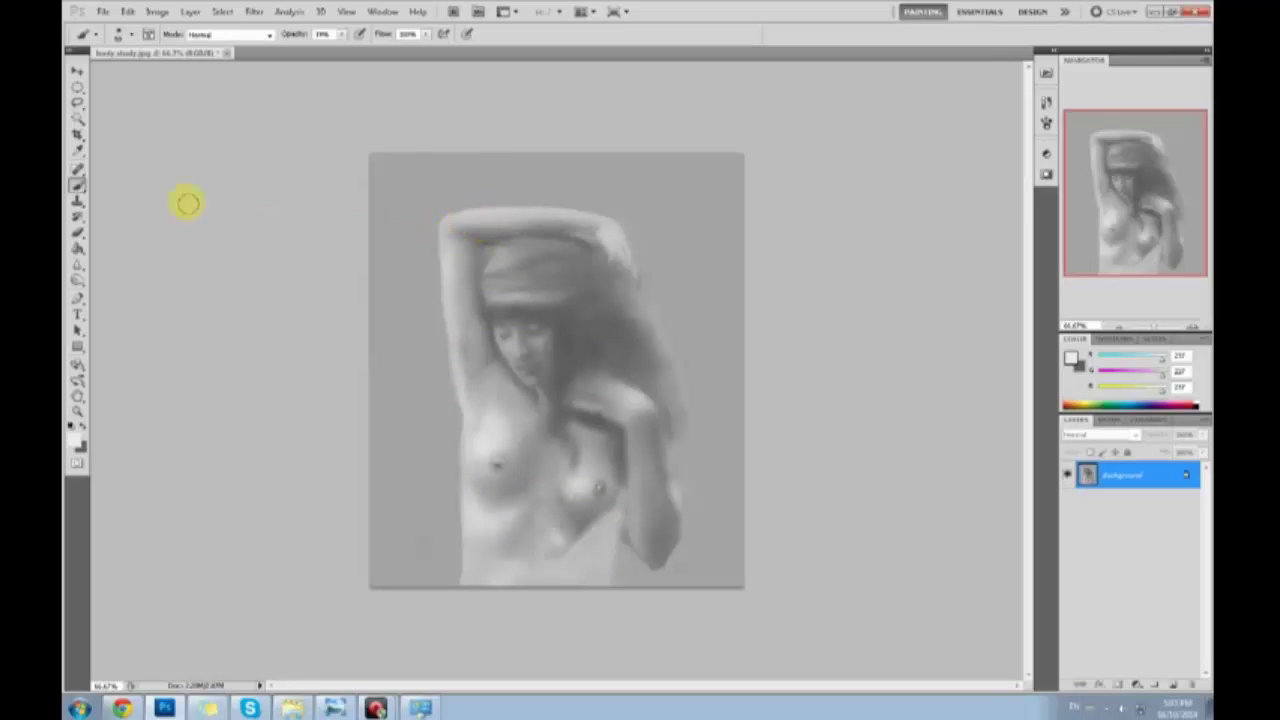
# Darken the shadow between the lowered forearm and the adjacent breast using the Burn tool on midtones
pyautogui.moveTo(76, 279); pyautogui.dragTo(106, 291)
pyautogui.click(106, 291)
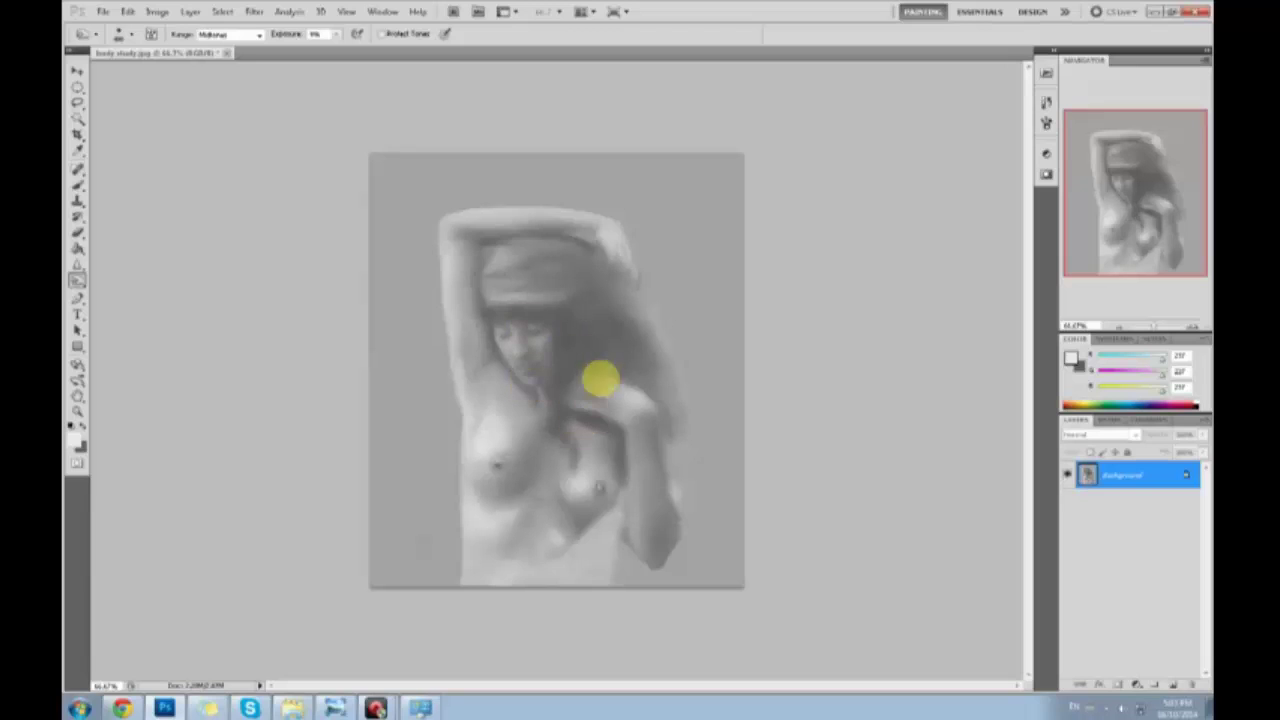
pyautogui.moveTo(601, 446); pyautogui.dragTo(619, 476)
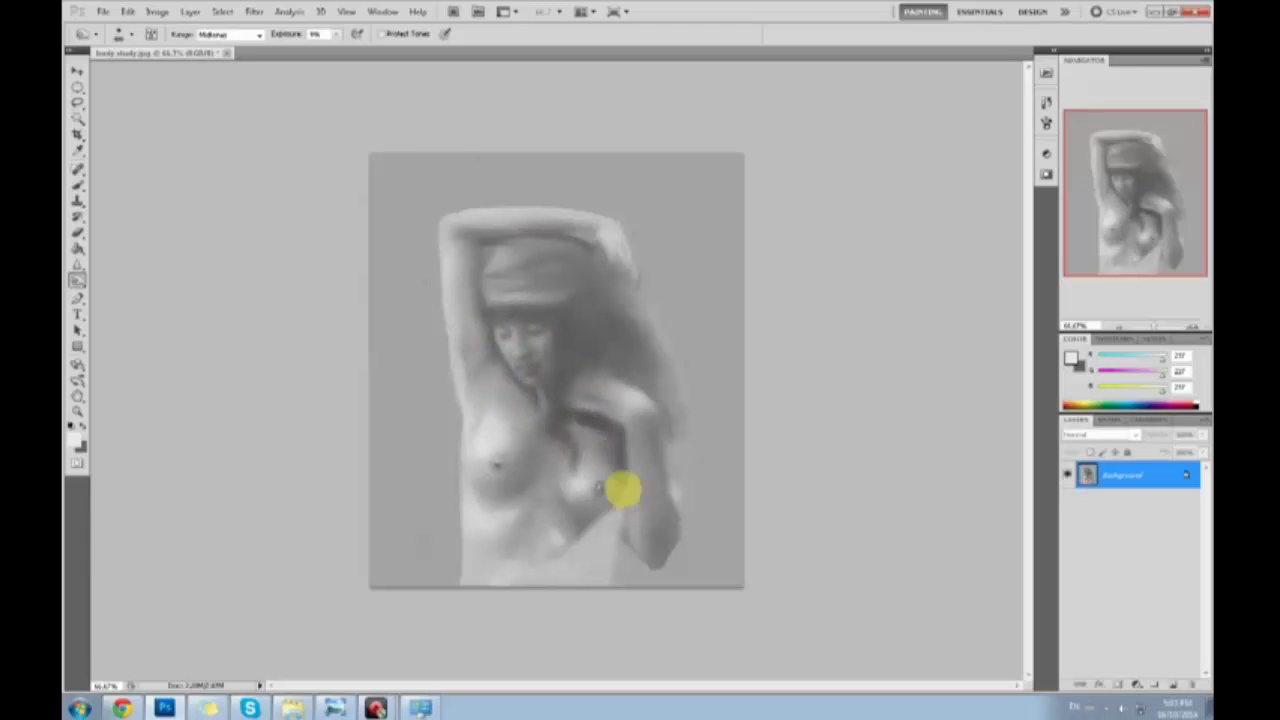